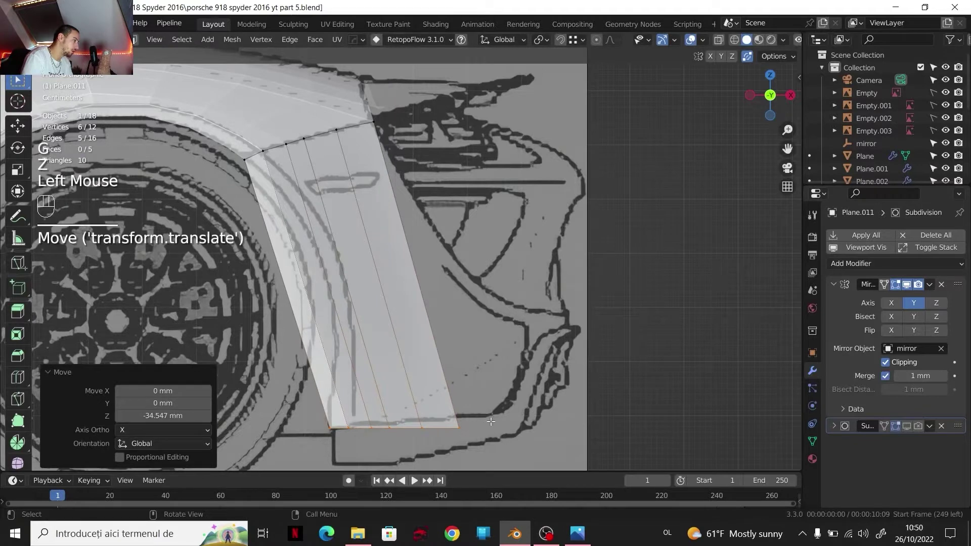
Step: Raise the two rearmost vertices of the panel's bottom edge along Z onto the blueprint's lower bumper line
{"action": "left_click", "coordinate": [458, 418]}
{"action": "key", "text": "g"}
{"action": "key", "text": "z"}
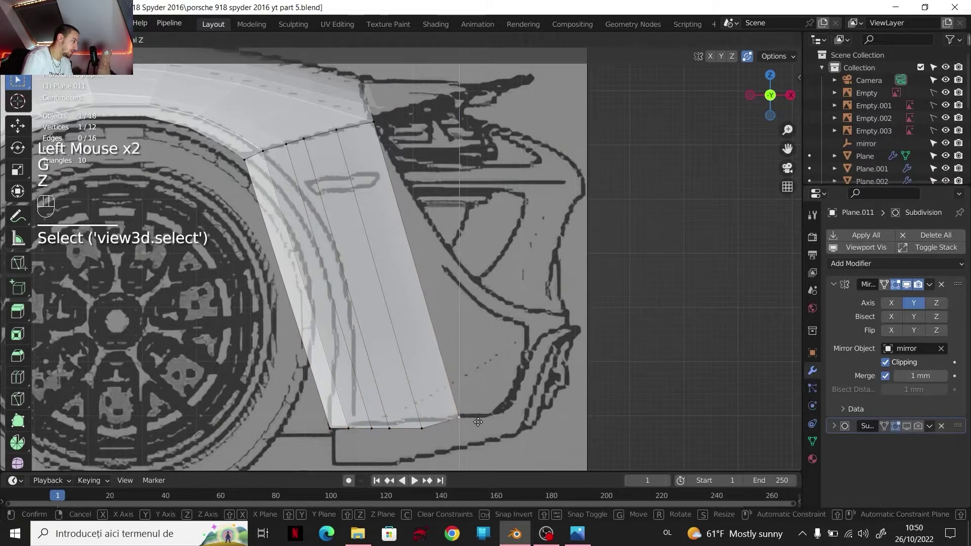
{"action": "left_click", "coordinate": [475, 418]}
{"action": "left_click", "coordinate": [422, 428]}
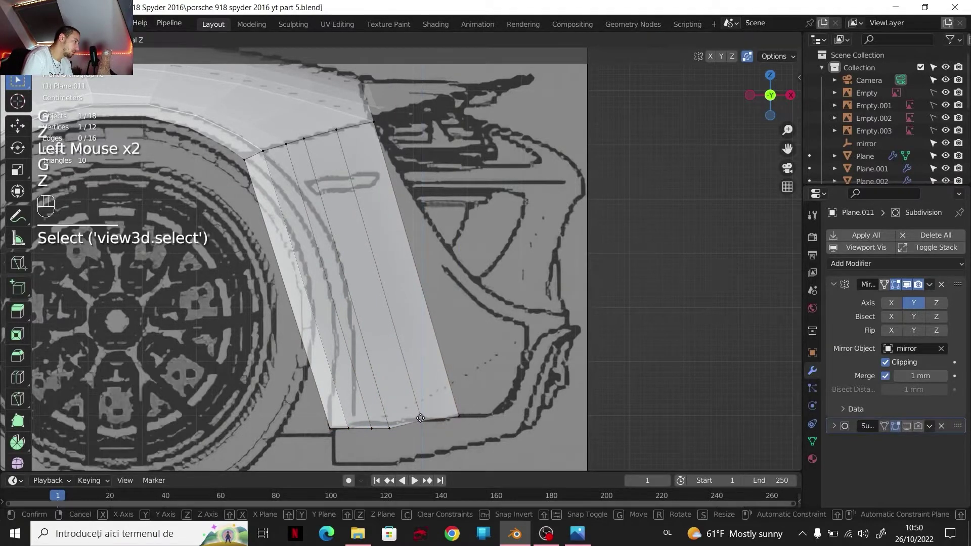
{"action": "key", "text": "g"}
{"action": "key", "text": "z"}
{"action": "left_click", "coordinate": [422, 420]}
Step: Raise the next two bottom-edge vertices toward the wheel along Z so they follow the same bumper line
{"action": "left_click", "coordinate": [389, 428]}
{"action": "key", "text": "g"}
{"action": "key", "text": "z"}
{"action": "left_click", "coordinate": [392, 420]}
{"action": "left_click", "coordinate": [373, 426]}
{"action": "key", "text": "g"}
{"action": "key", "text": "z"}
{"action": "left_click", "coordinate": [373, 423]}
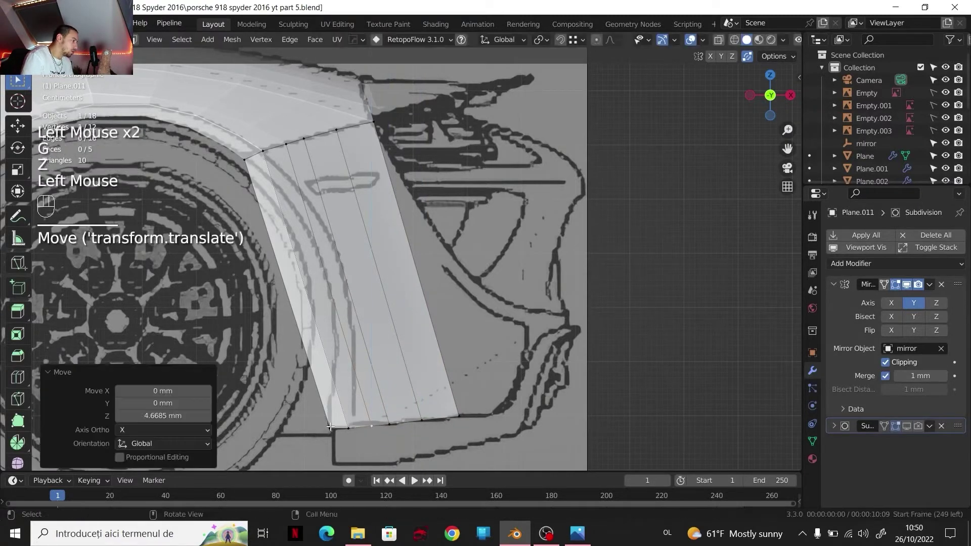
Step: Scale the panel's whole bottom edge by about 1.127 along X and move it about 20.5 mm in X
{"action": "left_click", "coordinate": [331, 429]}
{"action": "left_click", "coordinate": [460, 417], "text": "ctrl"}
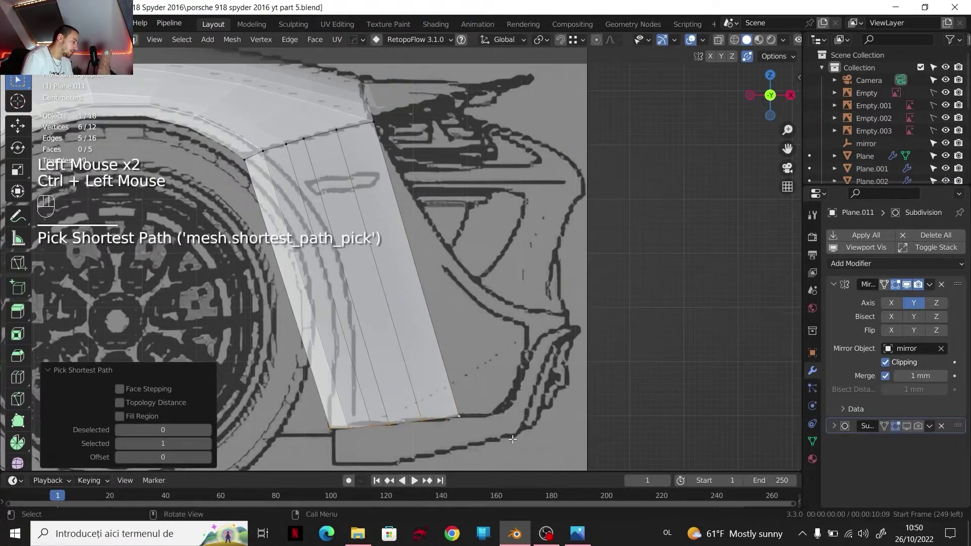
{"action": "key", "text": "s"}
{"action": "key", "text": "x"}
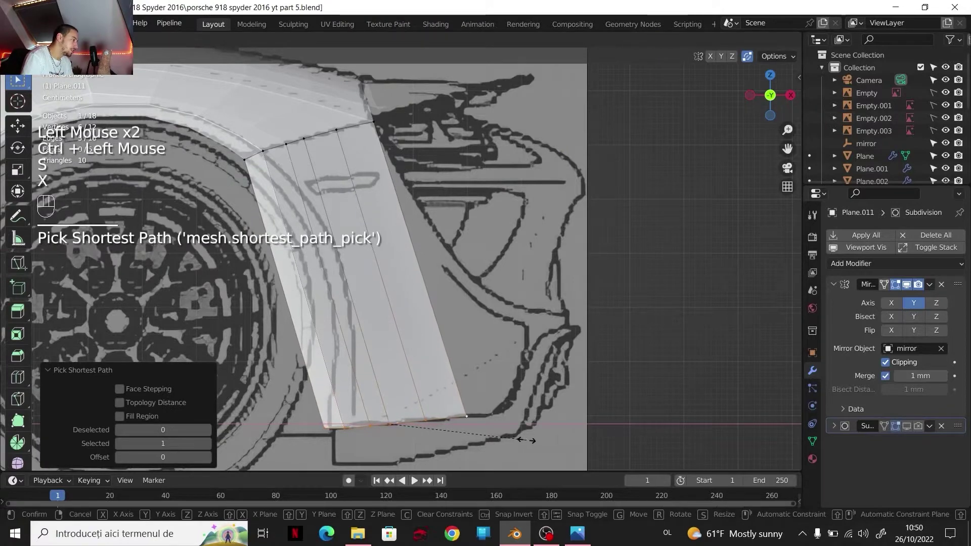
{"action": "left_click", "coordinate": [529, 440]}
{"action": "key", "text": "g"}
{"action": "key", "text": "x"}
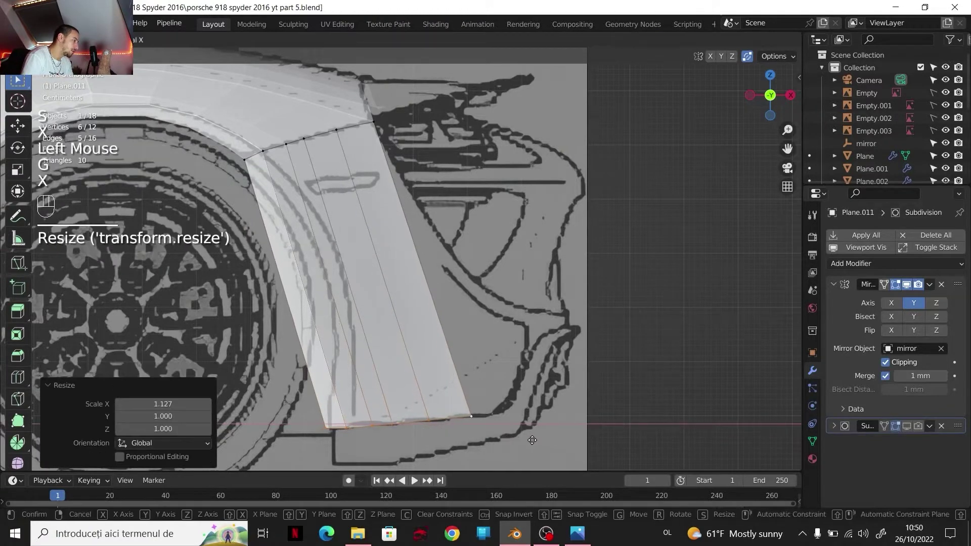
{"action": "left_click", "coordinate": [539, 440]}
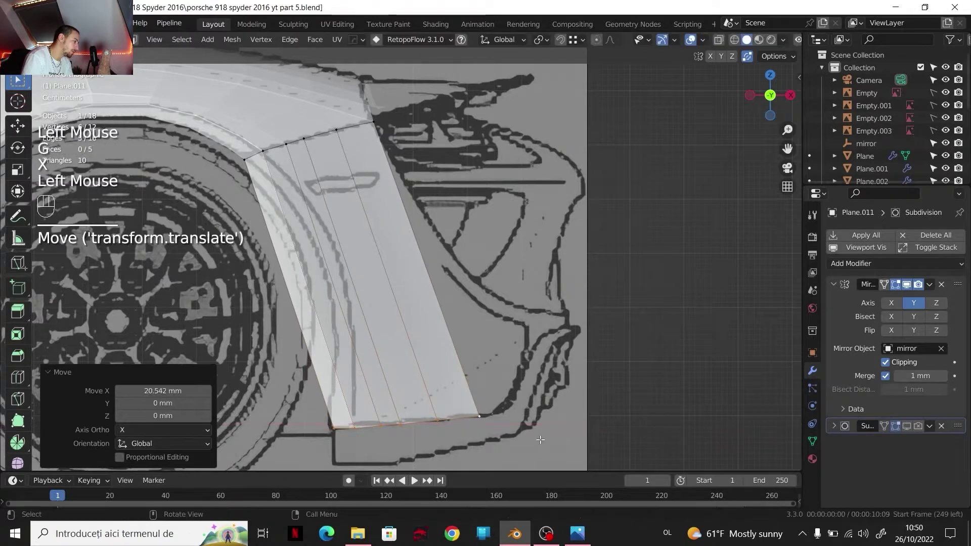
Step: Fine-tune the bottom edge with X scales of about 1.057 and 1.027 and X moves of about 0.9 mm and 4.7 mm
{"action": "key", "text": "s"}
{"action": "key", "text": "x"}
{"action": "left_click", "coordinate": [548, 441]}
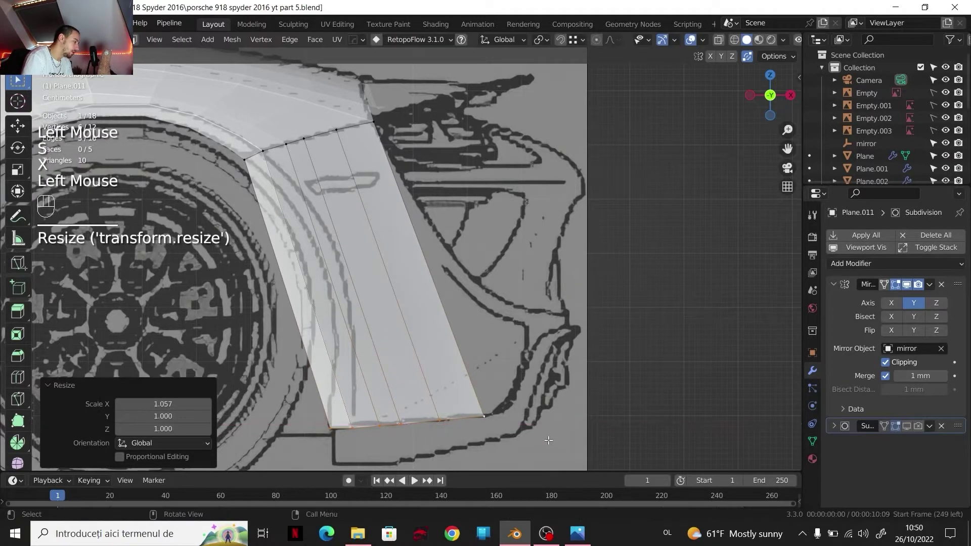
{"action": "key", "text": "g"}
{"action": "key", "text": "x"}
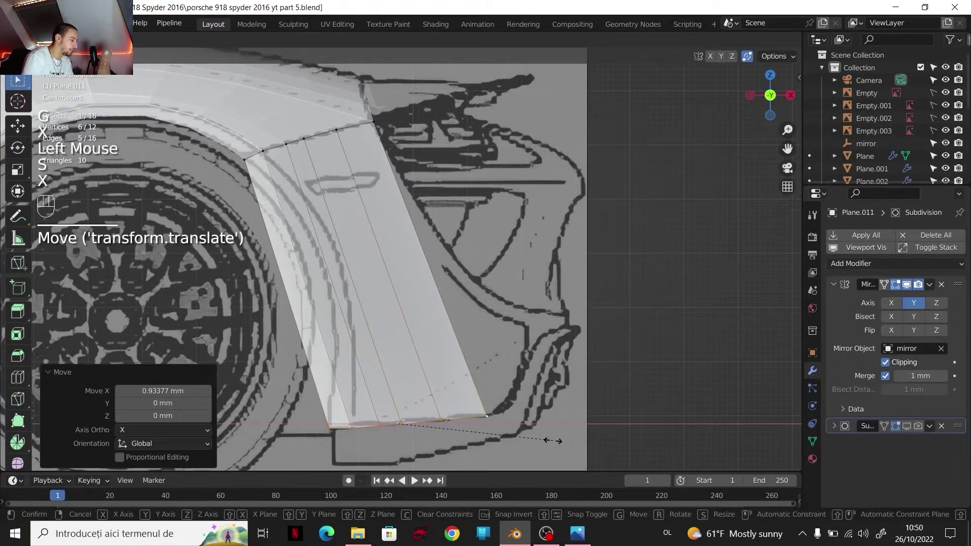
{"action": "left_click", "coordinate": [553, 440]}
{"action": "key", "text": "g"}
{"action": "key", "text": "x"}
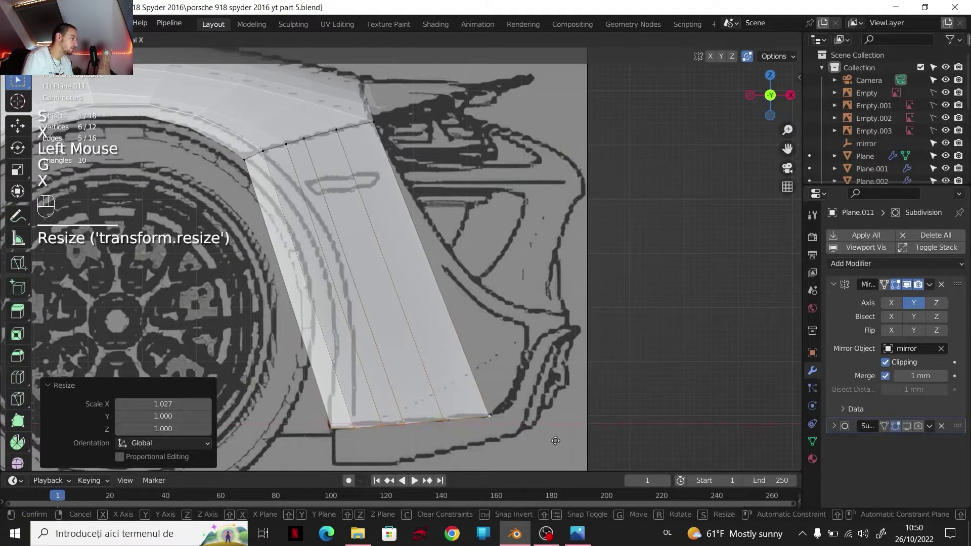
{"action": "left_click", "coordinate": [556, 441]}
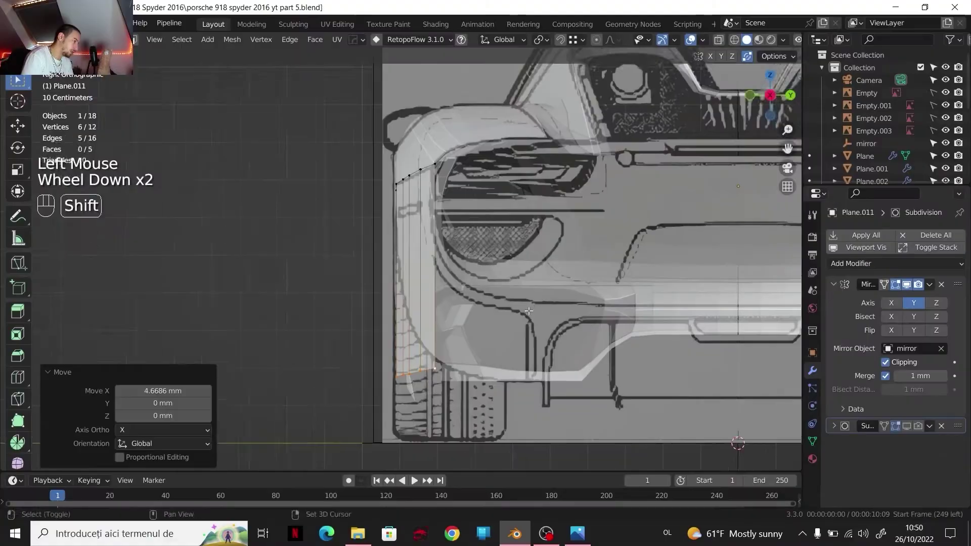
Step: Check the car's rear reference photo against the model's rear view and enable Backface Culling in the viewport shading
{"action": "middle_click_drag", "start_coordinate": [349, 349], "coordinate": [360, 358], "text": "shift"}
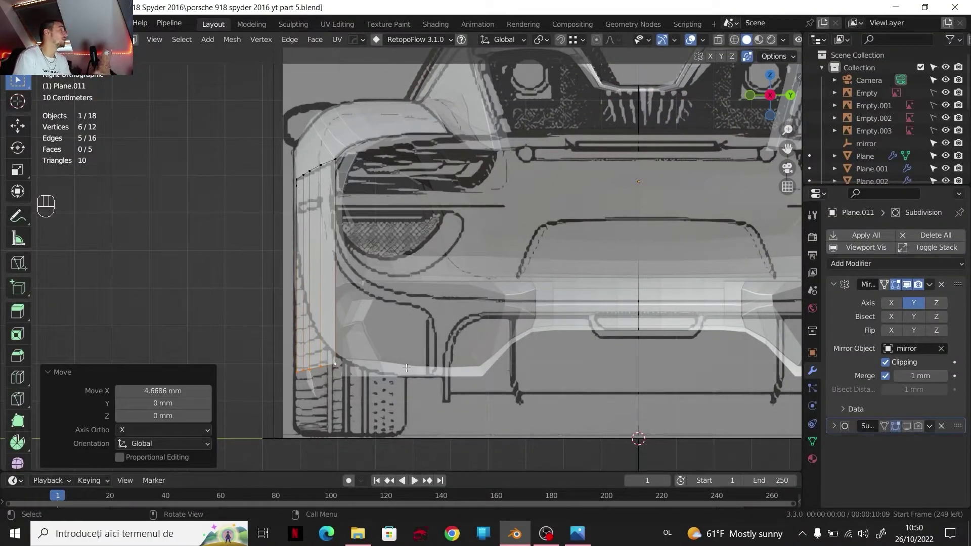
{"action": "left_click", "coordinate": [577, 533]}
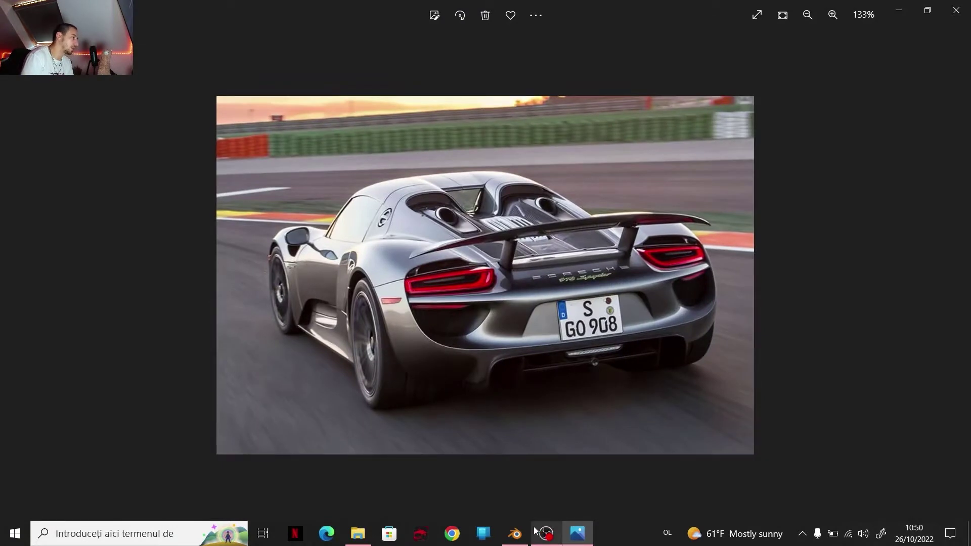
{"action": "left_click", "coordinate": [515, 534]}
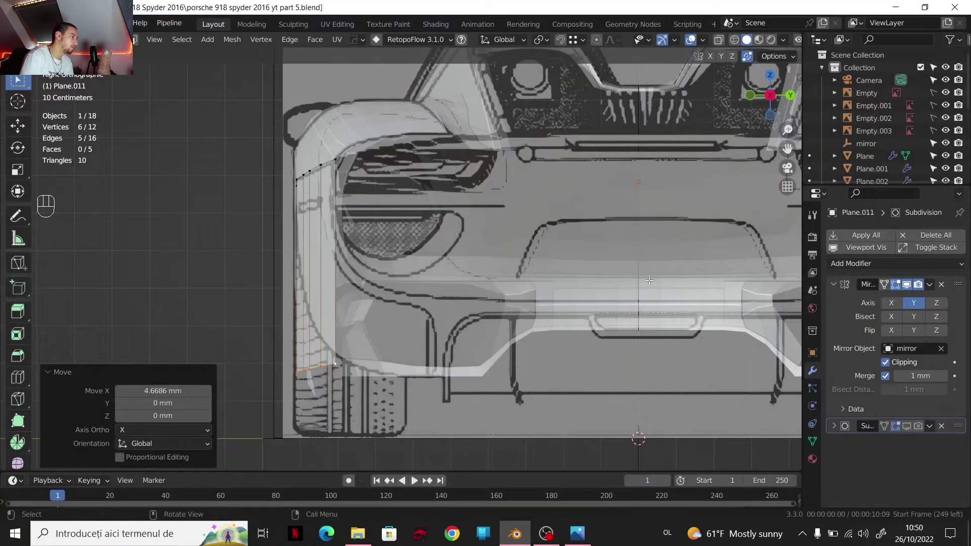
{"action": "scroll", "coordinate": [514, 302], "scroll_direction": "down", "scroll_amount": 2}
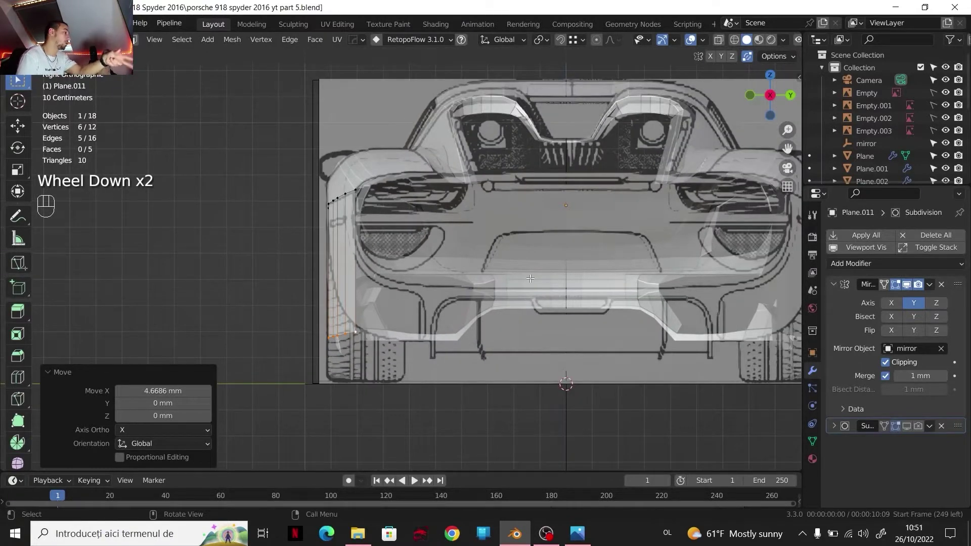
{"action": "left_click", "coordinate": [783, 40]}
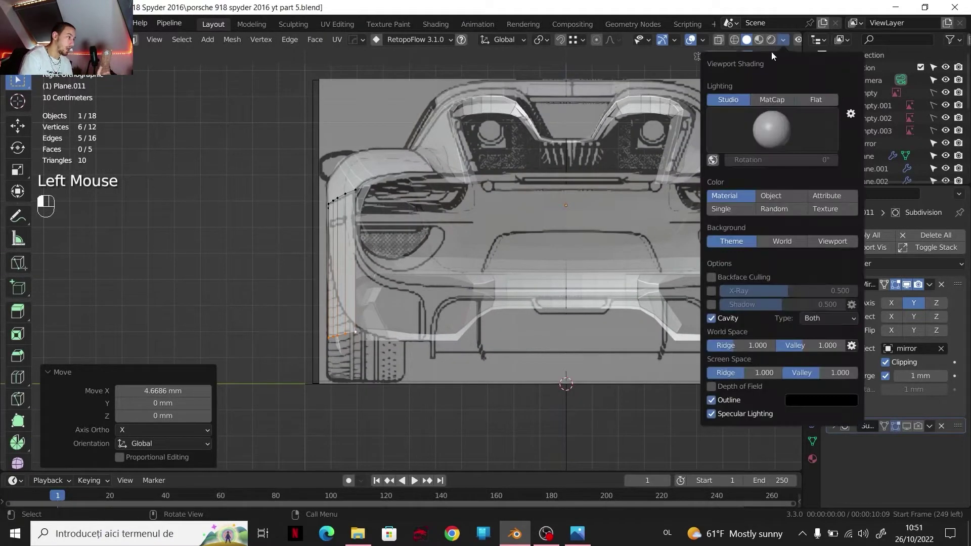
{"action": "left_click", "coordinate": [712, 277]}
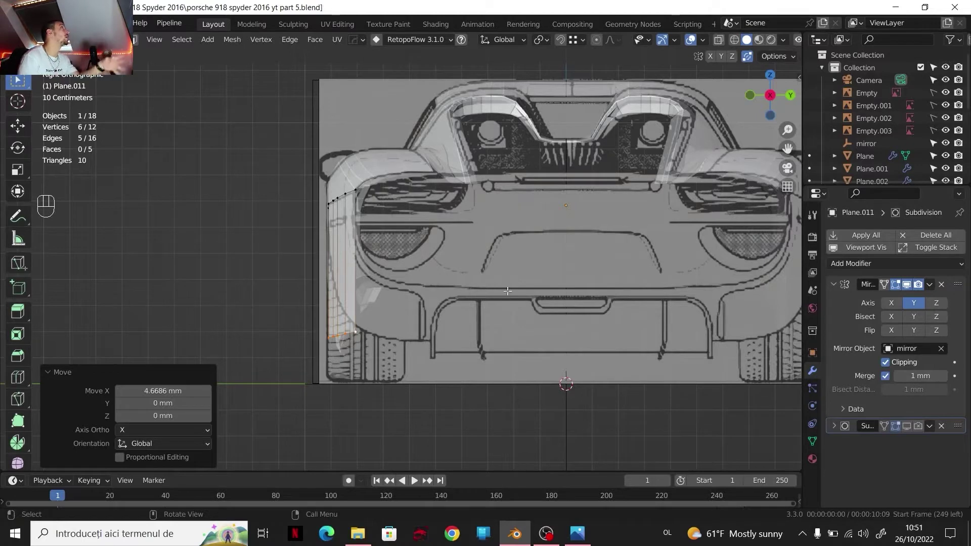
Step: Move the panel's bottom edge about 215 mm inward along Y to the bumper's lower outline, with a slight Y correction
{"action": "scroll", "coordinate": [502, 286], "scroll_direction": "up", "scroll_amount": 2}
{"action": "middle_click_drag", "start_coordinate": [503, 286], "coordinate": [382, 278], "text": "shift"}
{"action": "scroll", "coordinate": [382, 278], "scroll_direction": "up", "scroll_amount": 2}
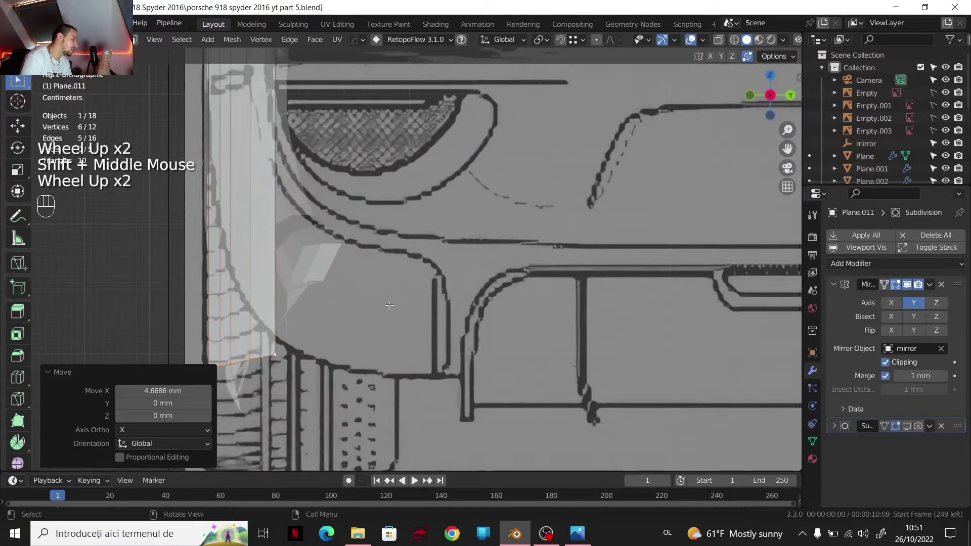
{"action": "key", "text": "g"}
{"action": "key", "text": "y"}
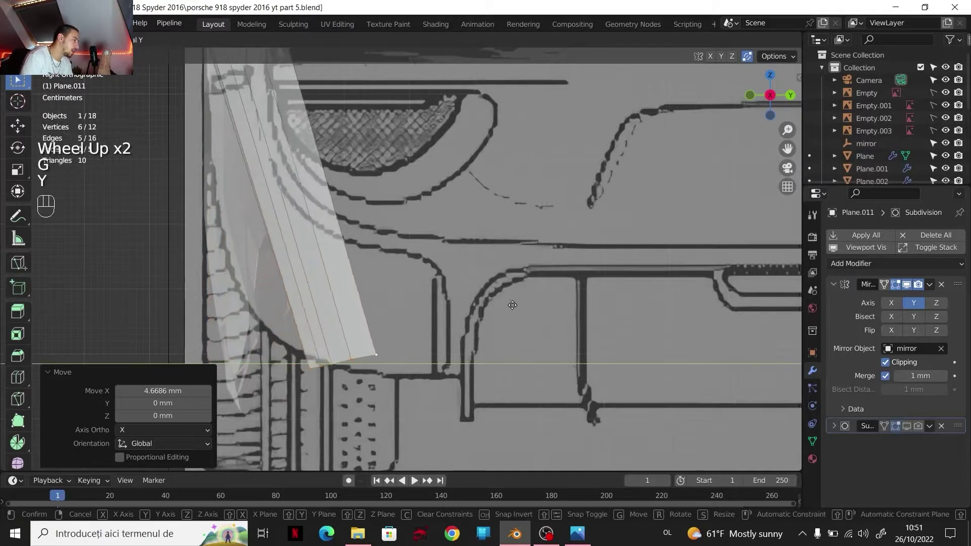
{"action": "left_click", "coordinate": [532, 307]}
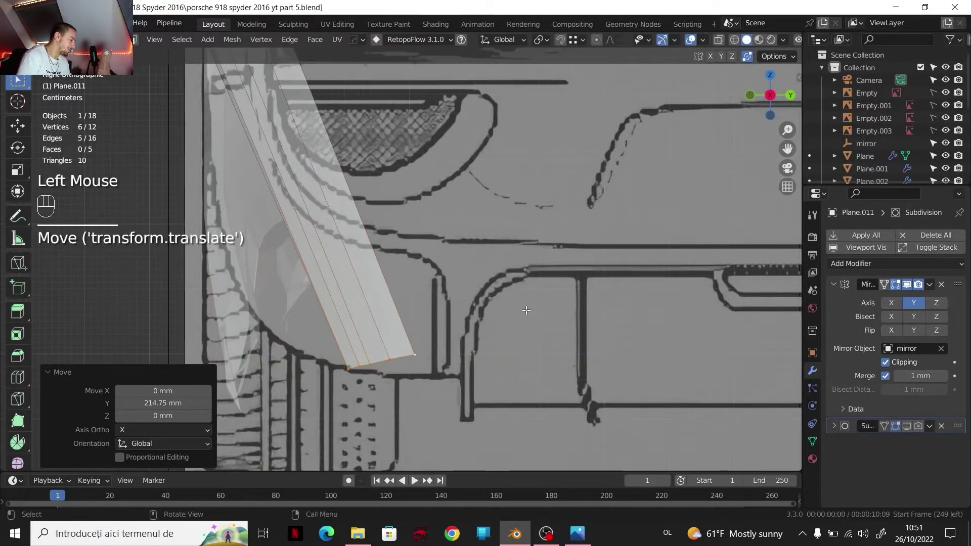
{"action": "key", "text": "g"}
{"action": "key", "text": "y"}
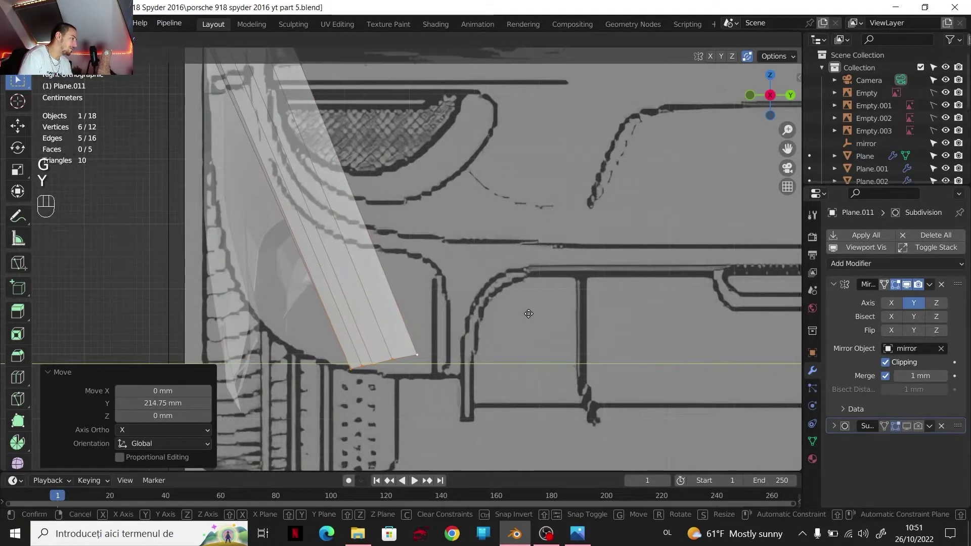
{"action": "left_click", "coordinate": [528, 314]}
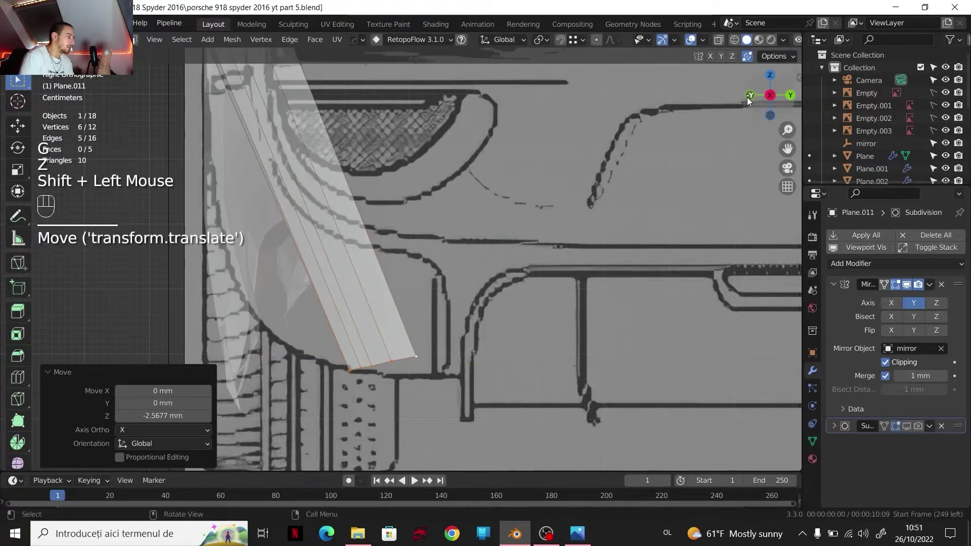
Step: Add two evenly spaced loop cuts across the panel between its top and bottom edges, without sliding them
{"action": "left_click", "coordinate": [748, 98]}
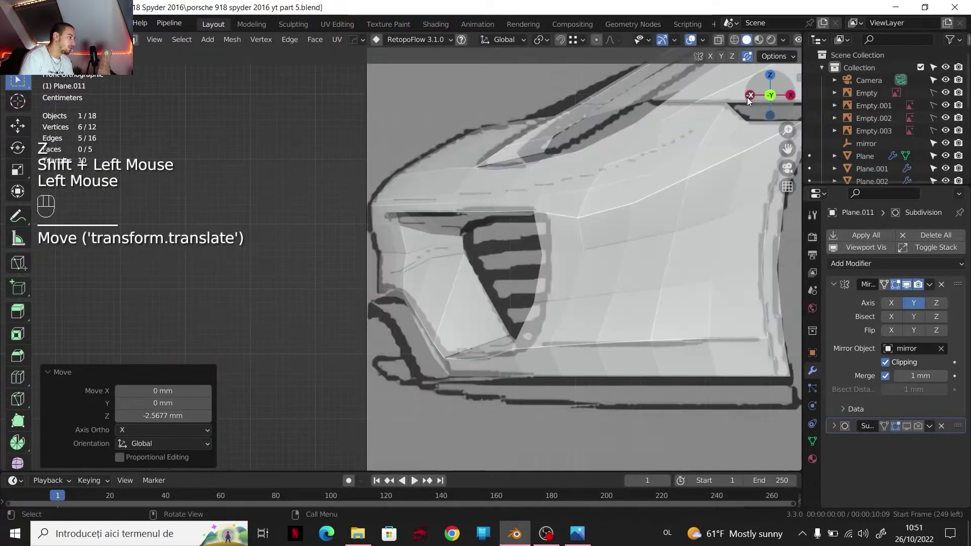
{"action": "scroll", "coordinate": [748, 98], "scroll_direction": "down", "scroll_amount": 4}
{"action": "scroll", "coordinate": [581, 253], "scroll_direction": "up", "scroll_amount": 1, "text": "shift"}
{"action": "middle_click_drag", "start_coordinate": [582, 253], "coordinate": [557, 243], "text": "shift"}
{"action": "scroll", "coordinate": [556, 242], "scroll_direction": "down", "scroll_amount": 1, "text": "shift"}
{"action": "scroll", "coordinate": [557, 243], "scroll_direction": "up", "scroll_amount": 2}
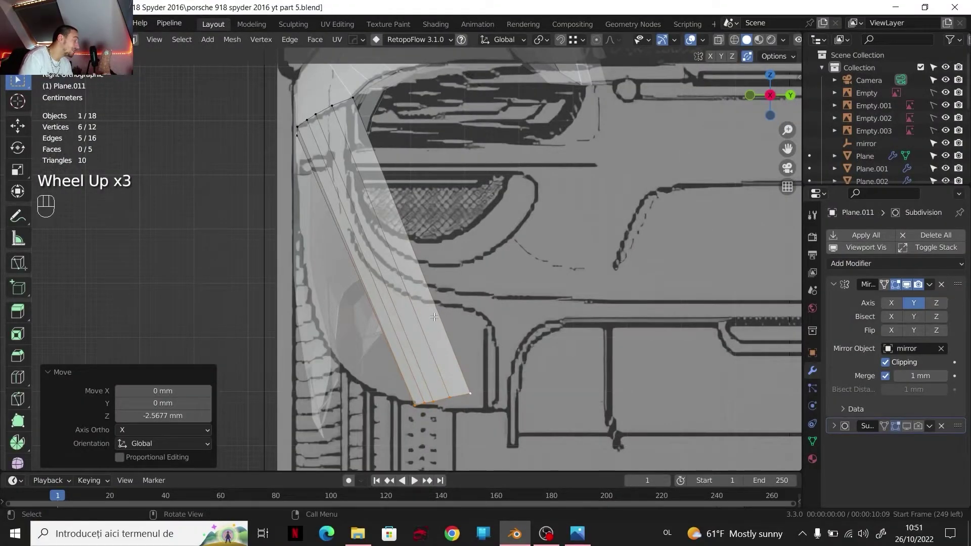
{"action": "left_click", "coordinate": [751, 95]}
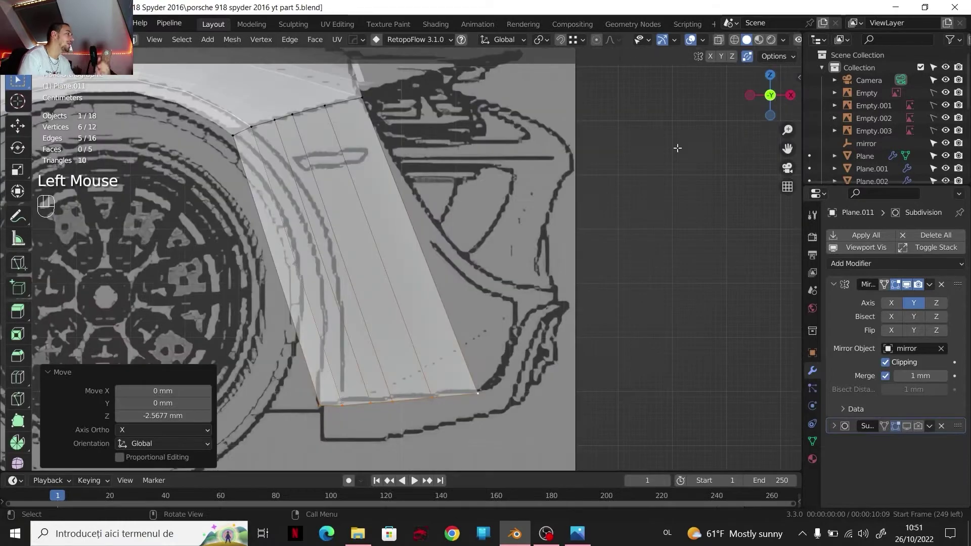
{"action": "middle_click_drag", "start_coordinate": [538, 244], "coordinate": [505, 255], "text": "shift"}
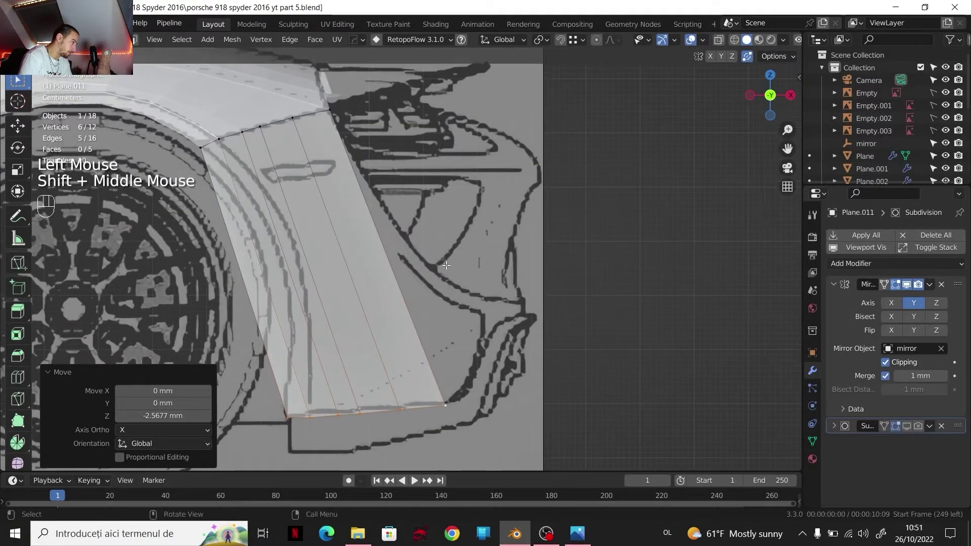
{"action": "key", "text": "ctrl+r"}
{"action": "scroll", "coordinate": [352, 239], "scroll_direction": "up", "scroll_amount": 1}
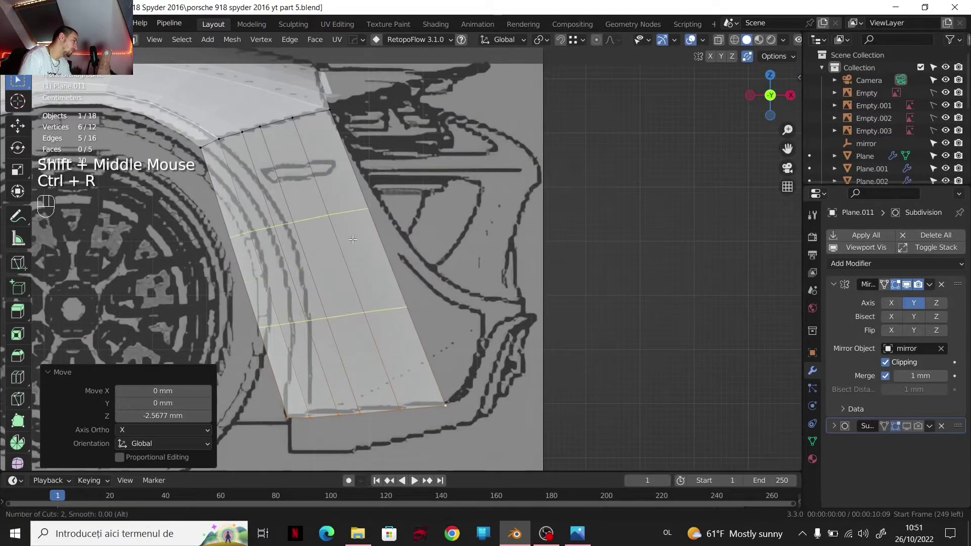
{"action": "left_click", "coordinate": [353, 240]}
{"action": "right_click", "coordinate": [360, 252]}
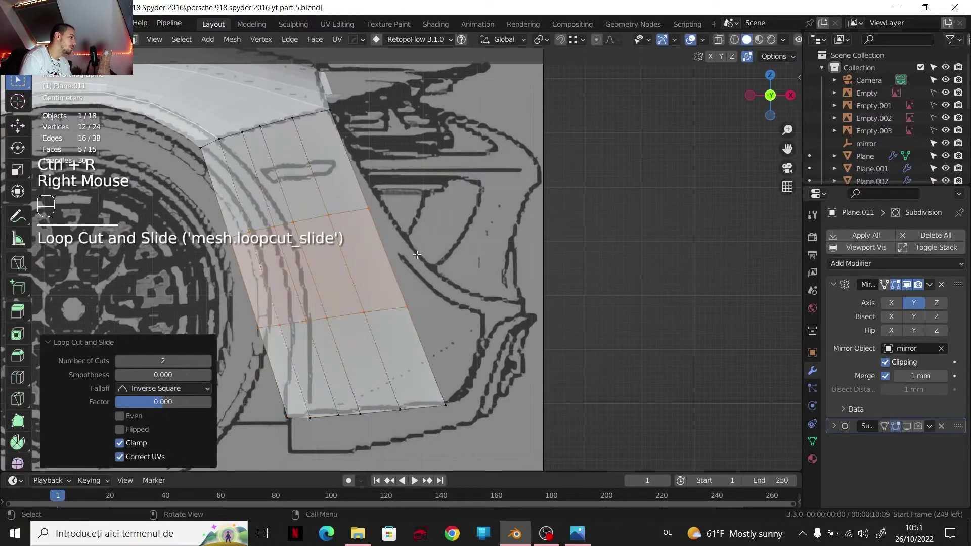
Step: Move both new loops about 67 mm in X and 20 mm in Z along the wheel arch, and the lower one about -7 mm in X
{"action": "key", "text": "g"}
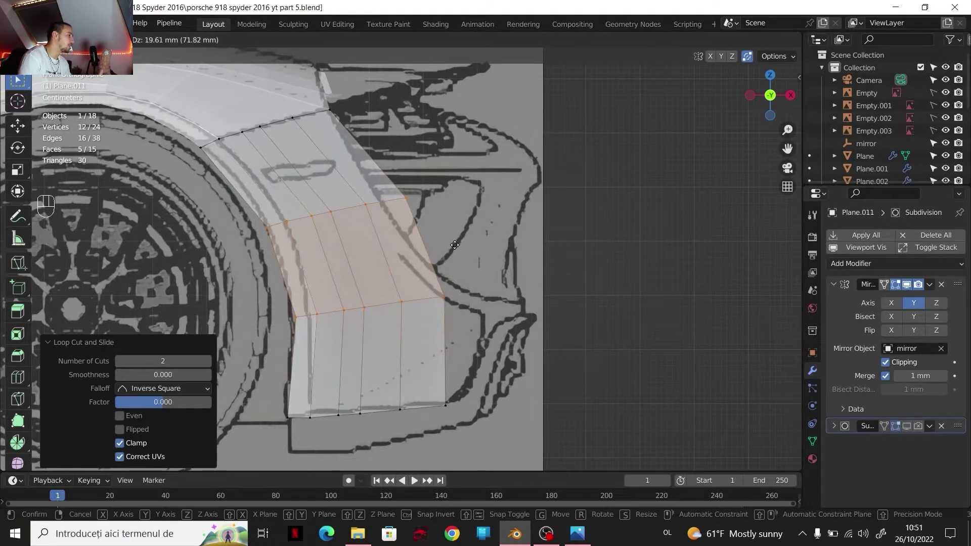
{"action": "left_click", "coordinate": [454, 245]}
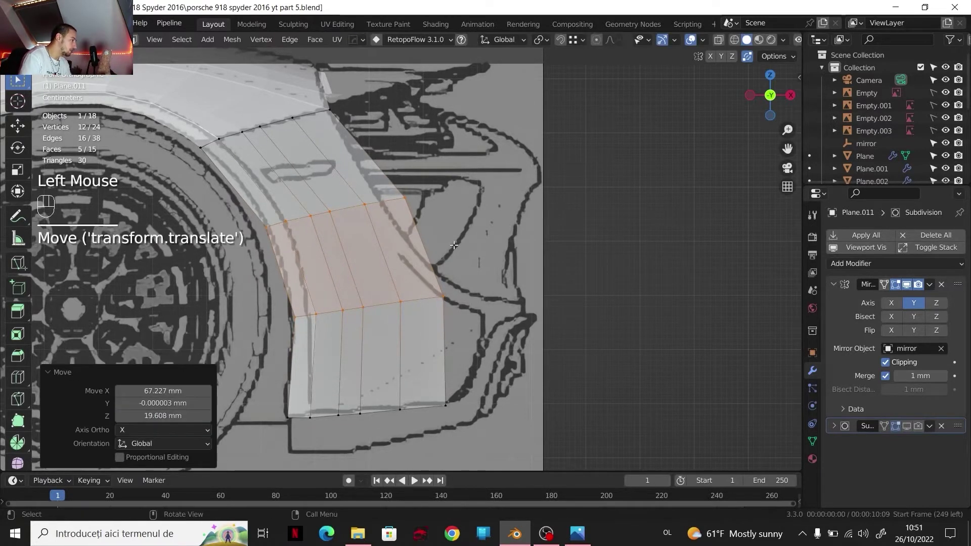
{"action": "left_click", "coordinate": [333, 309], "text": "alt"}
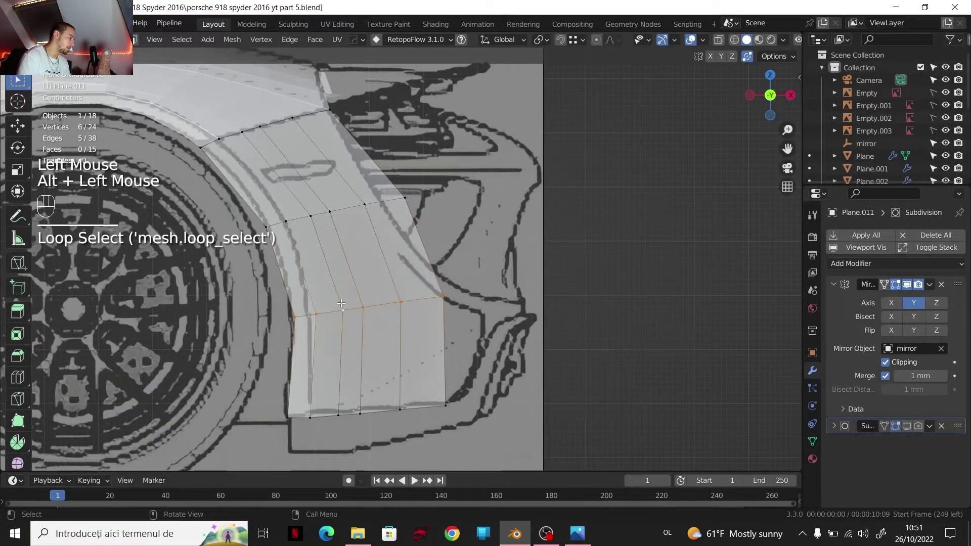
{"action": "key", "text": "g"}
{"action": "left_click", "coordinate": [335, 280], "text": "shift"}
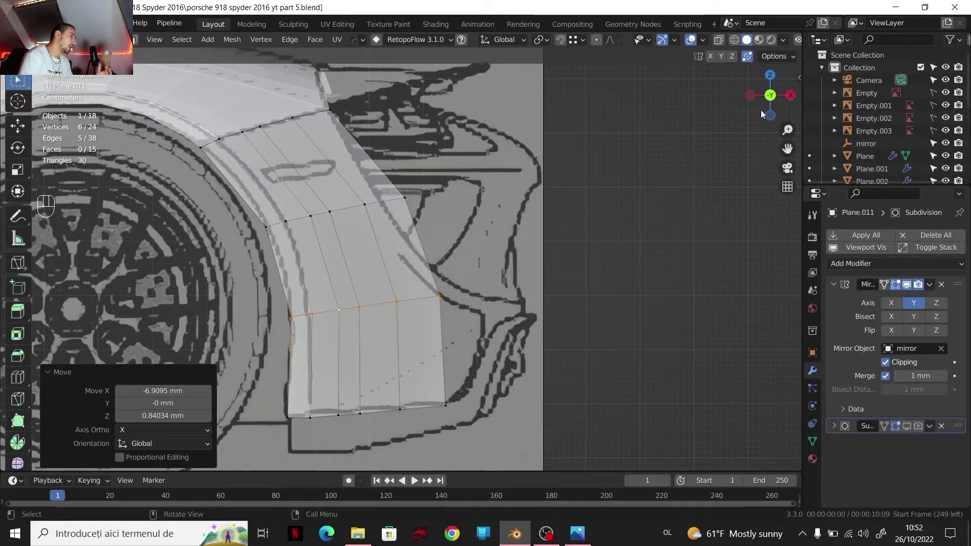
Step: Move the panel's lower middle loop about -119.5 mm along Y toward the body's outer contour in the rear view
{"action": "left_click", "coordinate": [789, 95]}
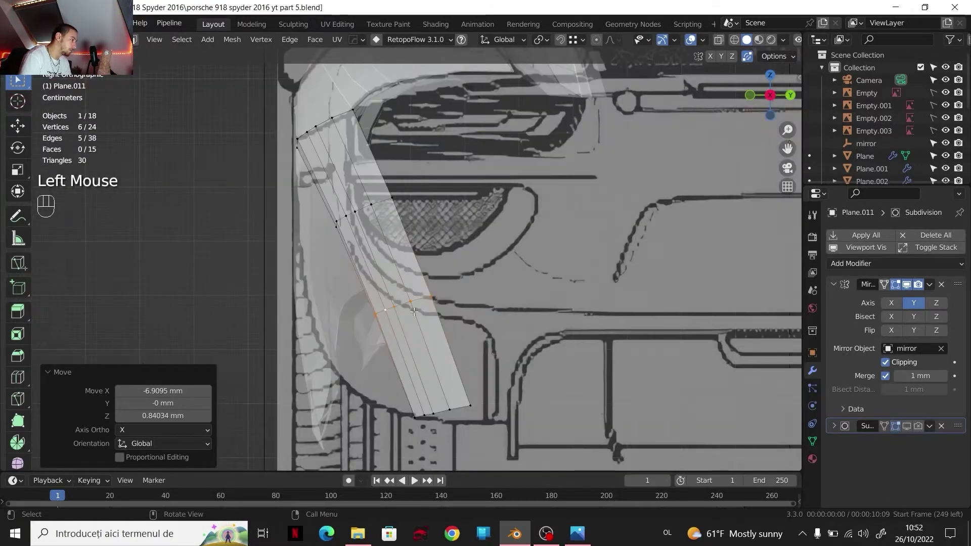
{"action": "key", "text": "g"}
{"action": "key", "text": "y"}
{"action": "left_click", "coordinate": [349, 310]}
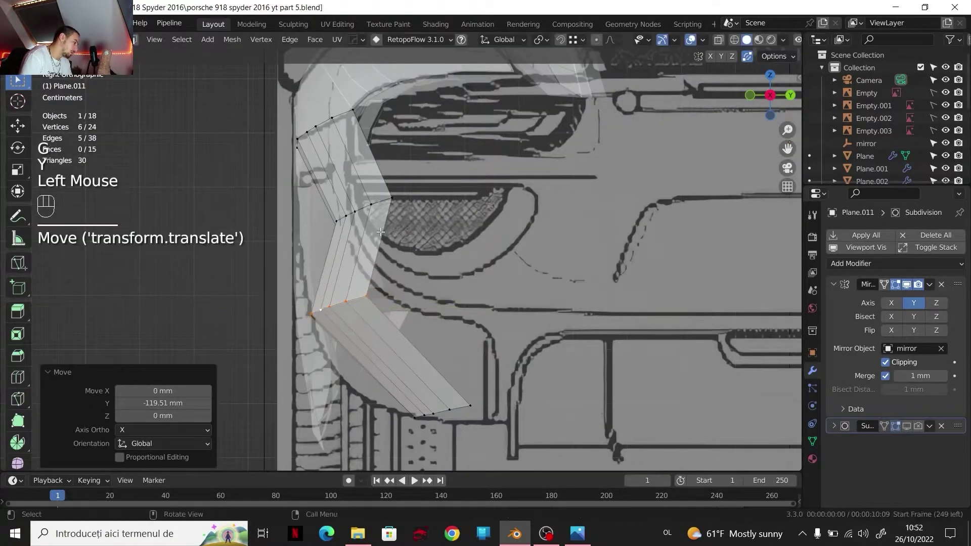
Step: Move the panel's upper middle loop about -71 mm along Y to the body's outer contour in the rear view
{"action": "left_click", "coordinate": [378, 204], "text": "alt"}
{"action": "key", "text": "g"}
{"action": "key", "text": "x"}
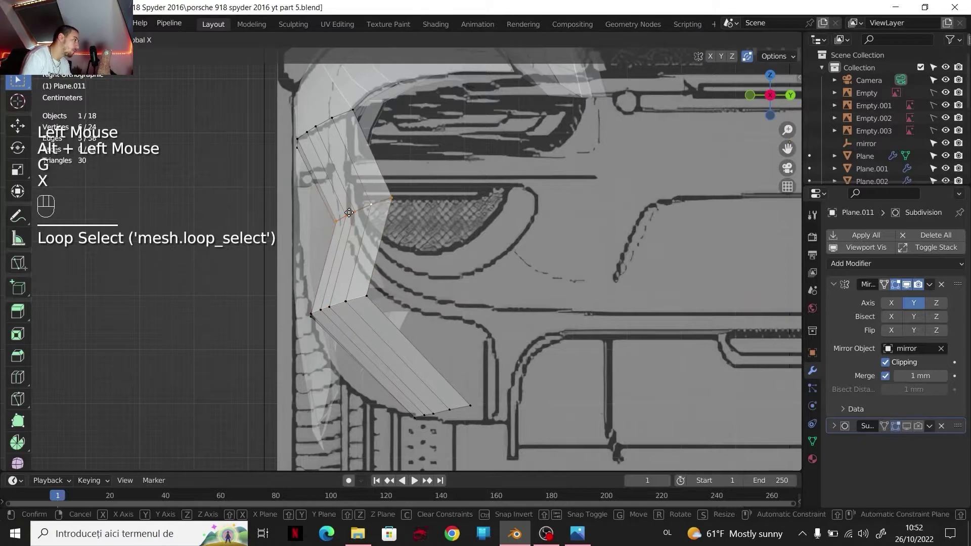
{"action": "key", "text": "y"}
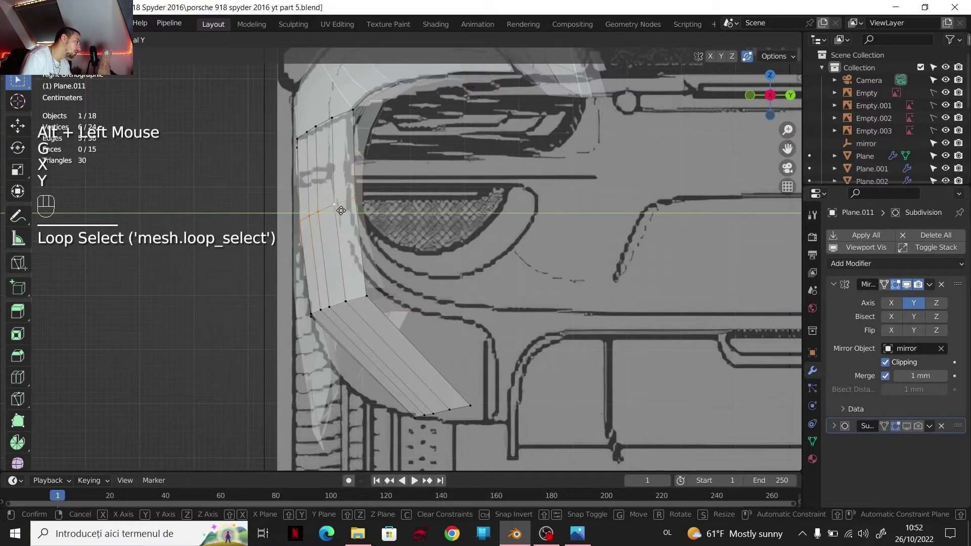
{"action": "left_click", "coordinate": [339, 209]}
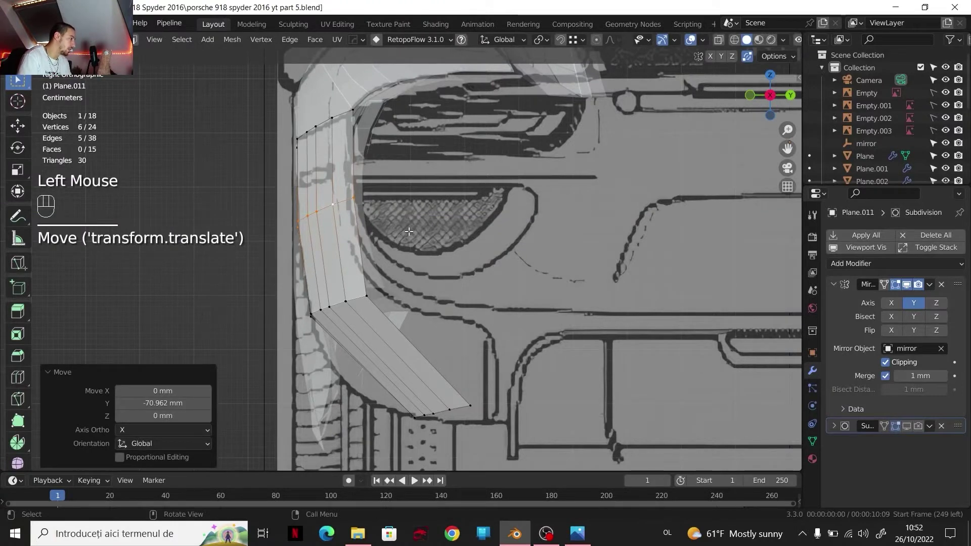
Step: Move the bumper-side end vertex of the upper middle loop about -5.8 mm along Y in the rear view
{"action": "scroll", "coordinate": [424, 204], "scroll_direction": "up", "scroll_amount": 2}
{"action": "middle_click_drag", "start_coordinate": [415, 274], "coordinate": [490, 274], "text": "shift"}
{"action": "left_click", "coordinate": [466, 230]}
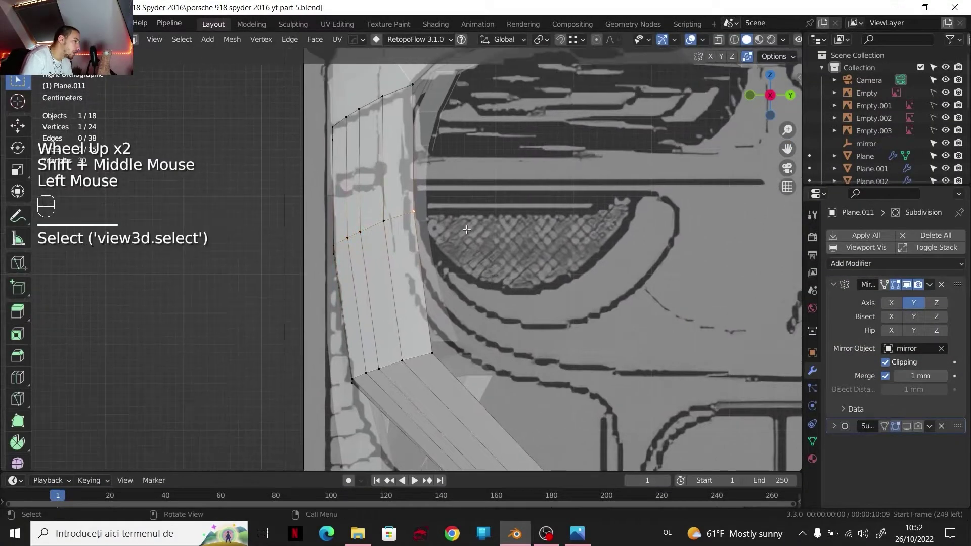
{"action": "key", "text": "g"}
{"action": "key", "text": "x"}
{"action": "key", "text": "y"}
{"action": "left_click", "coordinate": [428, 236], "text": "shift"}
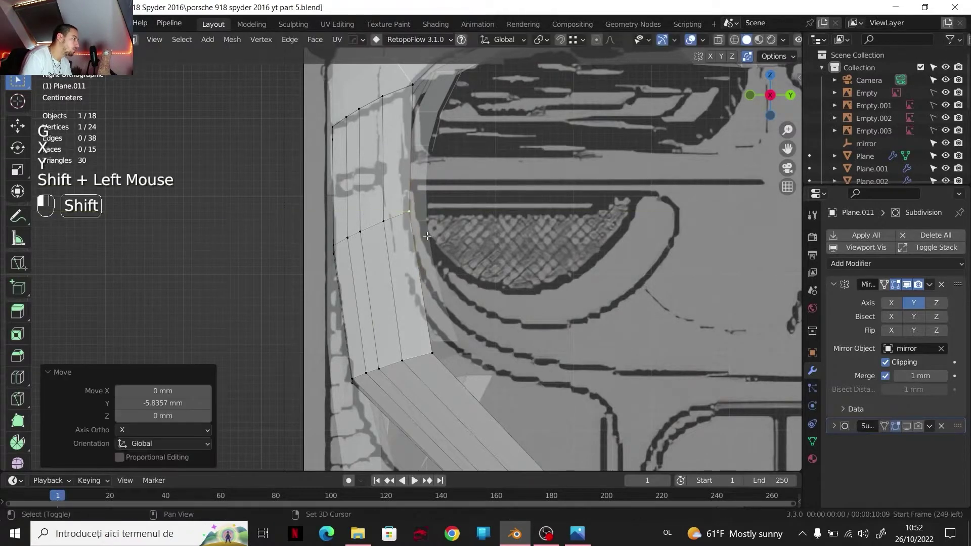
{"action": "left_click", "coordinate": [753, 96]}
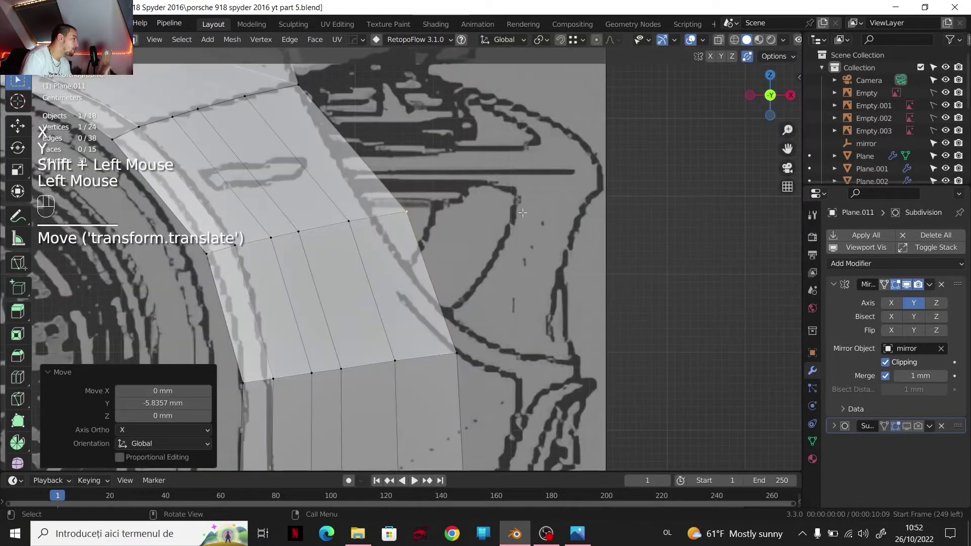
{"action": "scroll", "coordinate": [406, 229], "scroll_direction": "down", "scroll_amount": 2}
{"action": "scroll", "coordinate": [406, 229], "scroll_direction": "up", "scroll_amount": 1}
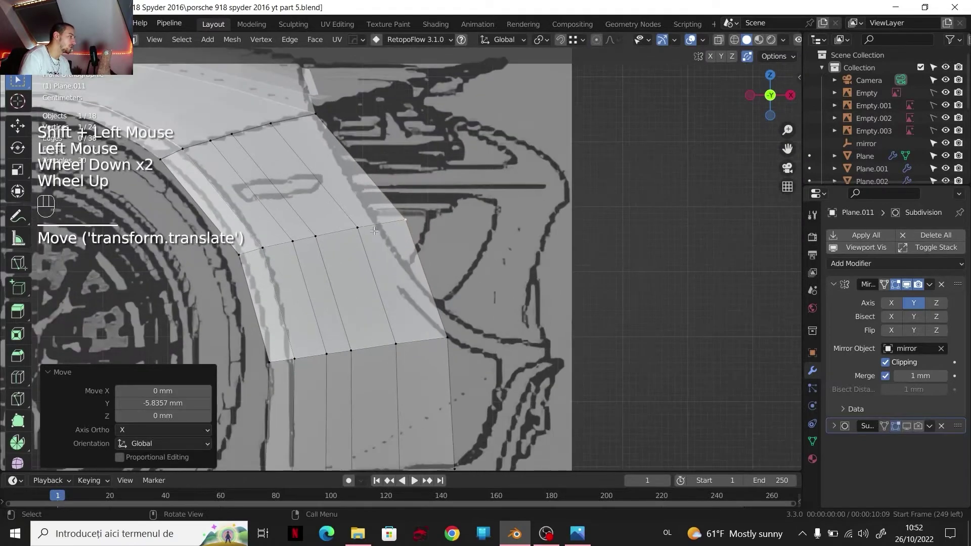
{"action": "left_click", "coordinate": [357, 229]}
{"action": "left_click", "coordinate": [407, 222], "text": "shift"}
{"action": "key", "text": "g"}
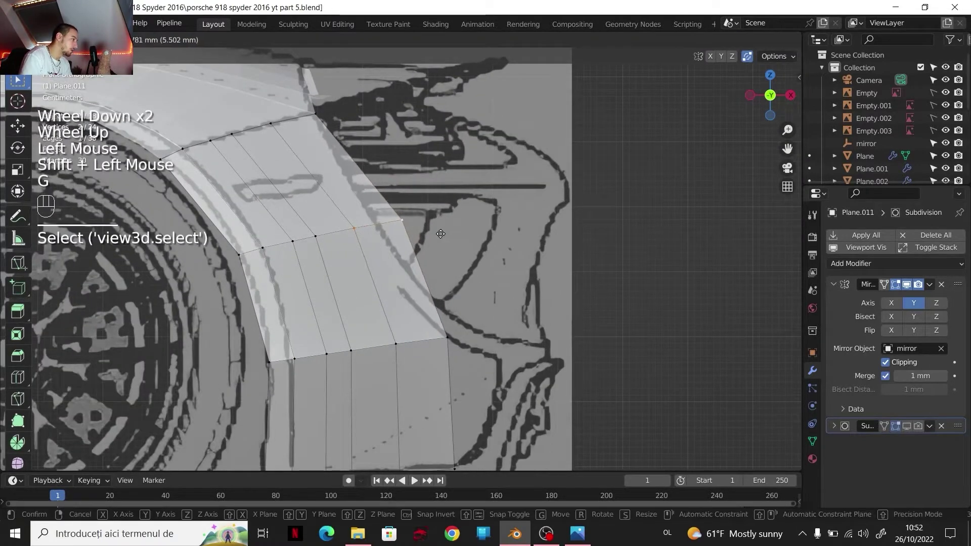
{"action": "key", "text": "g"}
{"action": "right_click", "coordinate": [414, 234]}
Step: In the side view, slide the upper middle loop's two rearmost vertices along the loop, the end vertex by factor 0.423 to the bumper outline
{"action": "left_click", "coordinate": [358, 228]}
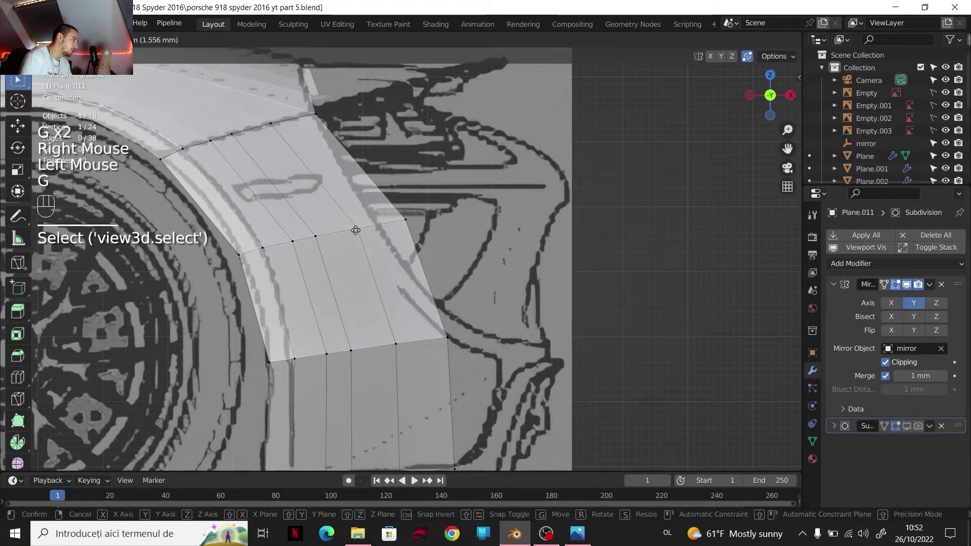
{"action": "key", "text": "g"}
{"action": "key", "text": "g"}
{"action": "left_click", "coordinate": [406, 219]}
{"action": "left_click", "coordinate": [405, 219]}
{"action": "key", "text": "g"}
{"action": "key", "text": "g"}
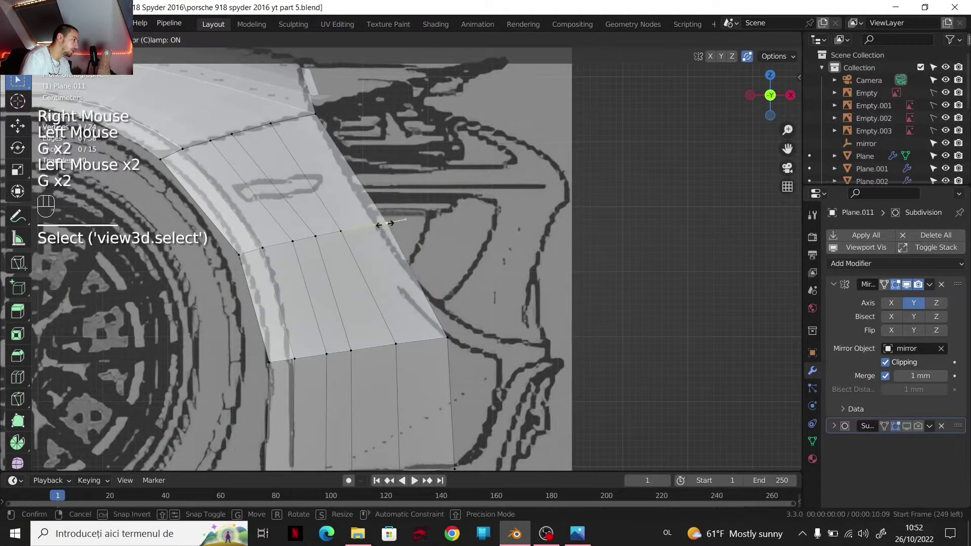
{"action": "left_click", "coordinate": [398, 235]}
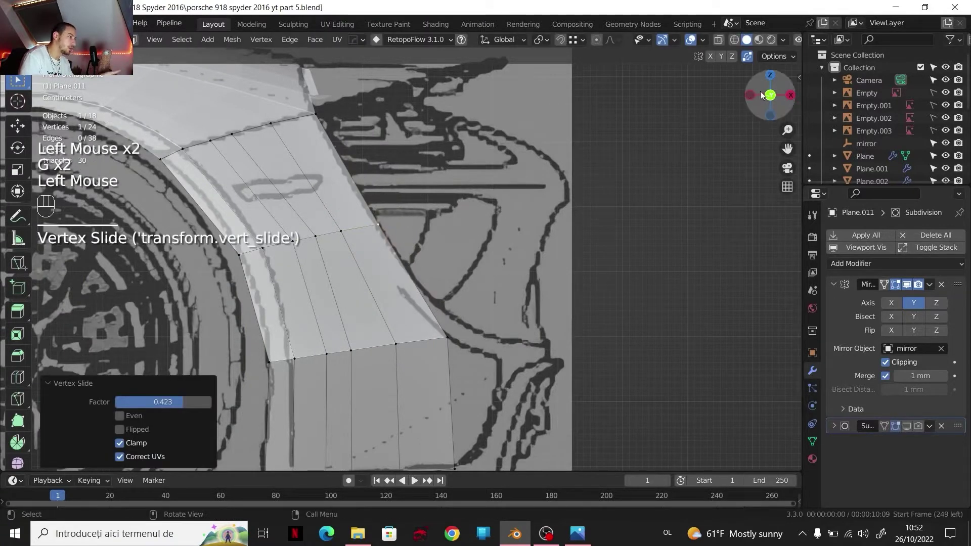
Step: In the top view, move the upper middle loop's end vertex about 8.3 mm along Y onto the blueprint outline
{"action": "left_click", "coordinate": [770, 74]}
{"action": "scroll", "coordinate": [498, 217], "scroll_direction": "up", "scroll_amount": 3}
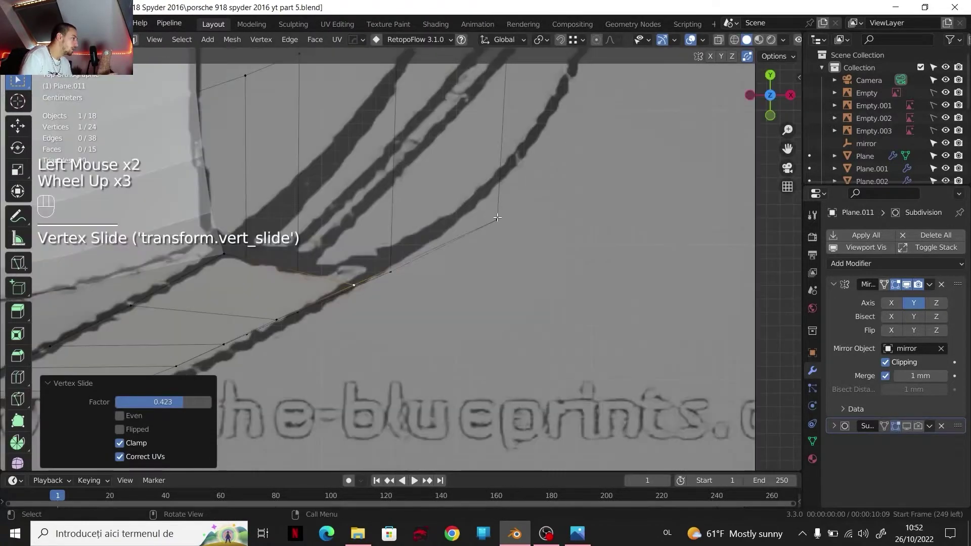
{"action": "key", "text": "g"}
{"action": "key", "text": "y"}
{"action": "left_click", "coordinate": [371, 273]}
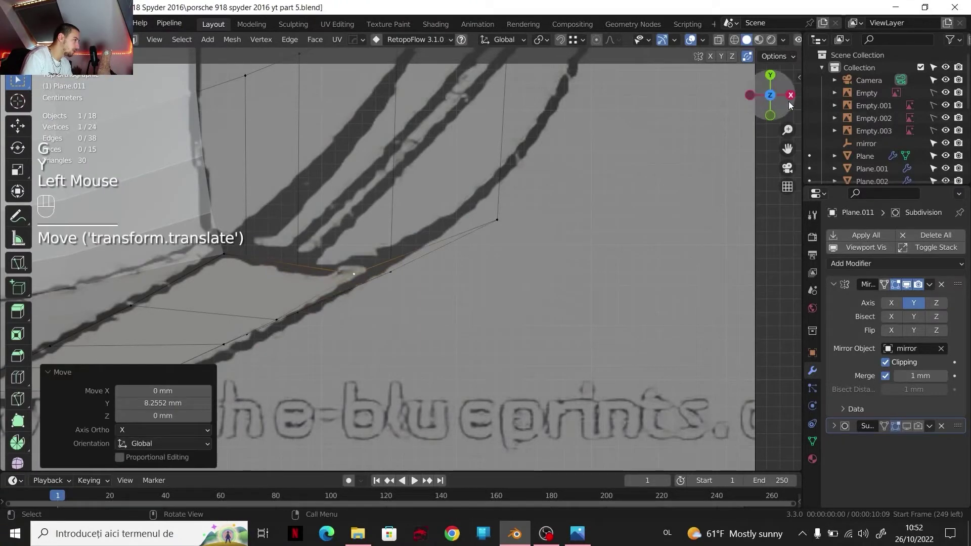
Step: Move the lower middle loop's rear end vertex about 26.6 mm along Y onto the blueprint curve in the top view
{"action": "left_click", "coordinate": [791, 97]}
{"action": "scroll", "coordinate": [744, 100], "scroll_direction": "down", "scroll_amount": 3}
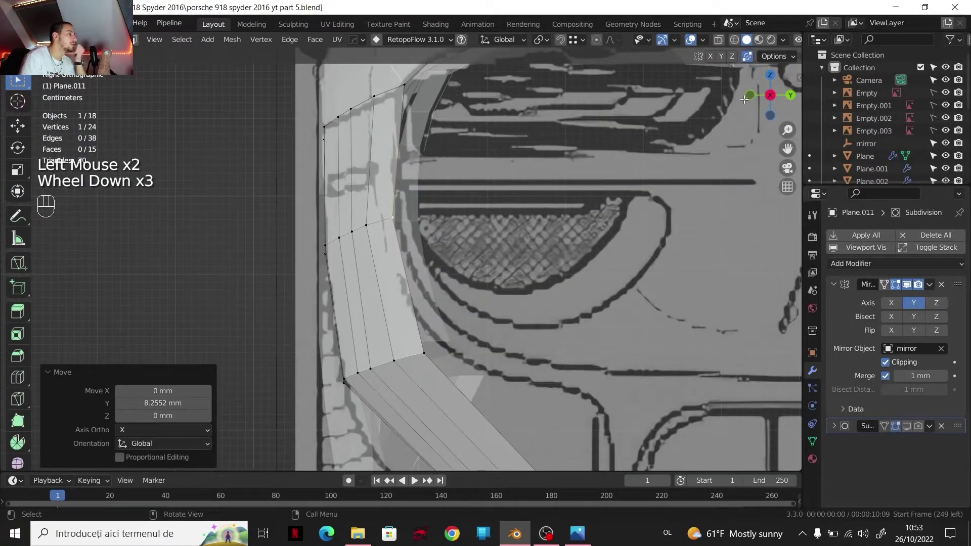
{"action": "left_click", "coordinate": [769, 76]}
{"action": "left_click", "coordinate": [474, 249]}
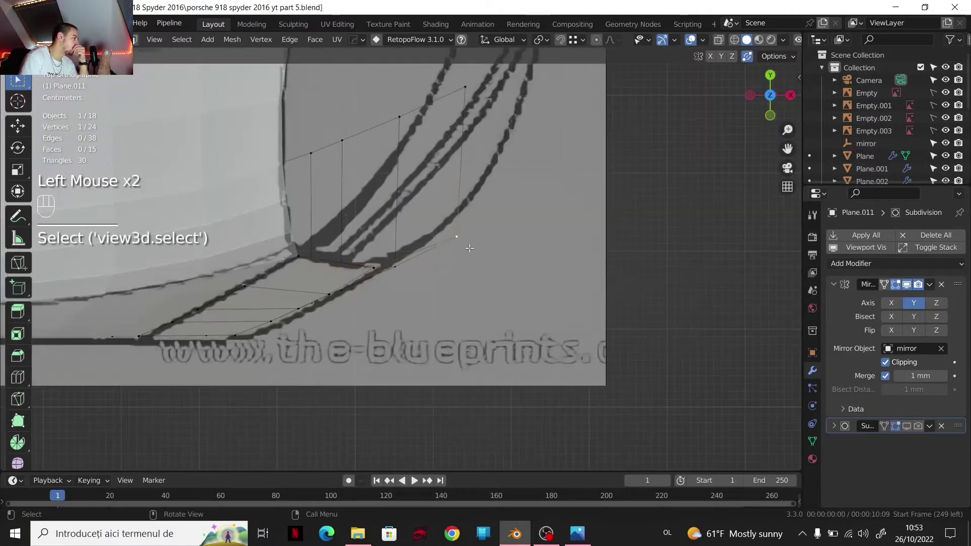
{"action": "key", "text": "g"}
{"action": "key", "text": "y"}
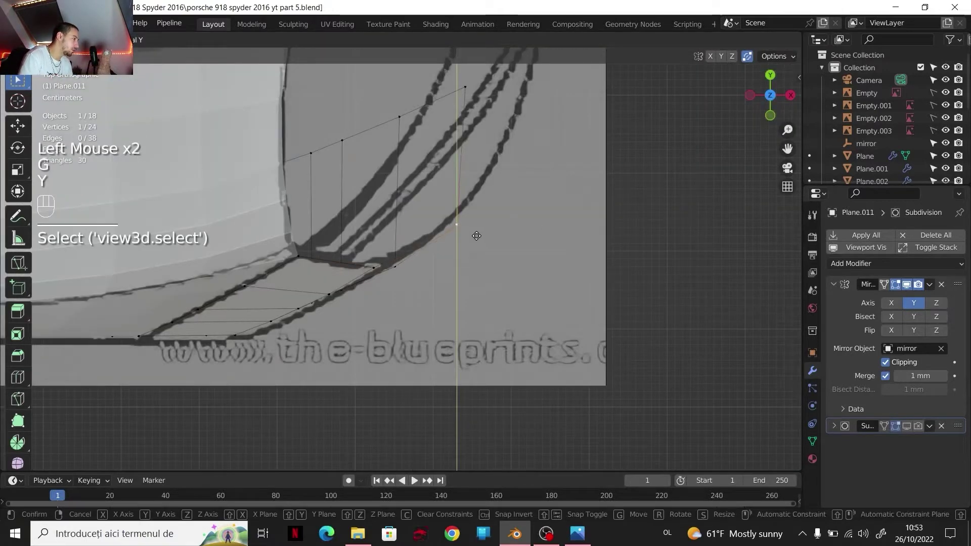
{"action": "left_click", "coordinate": [472, 228]}
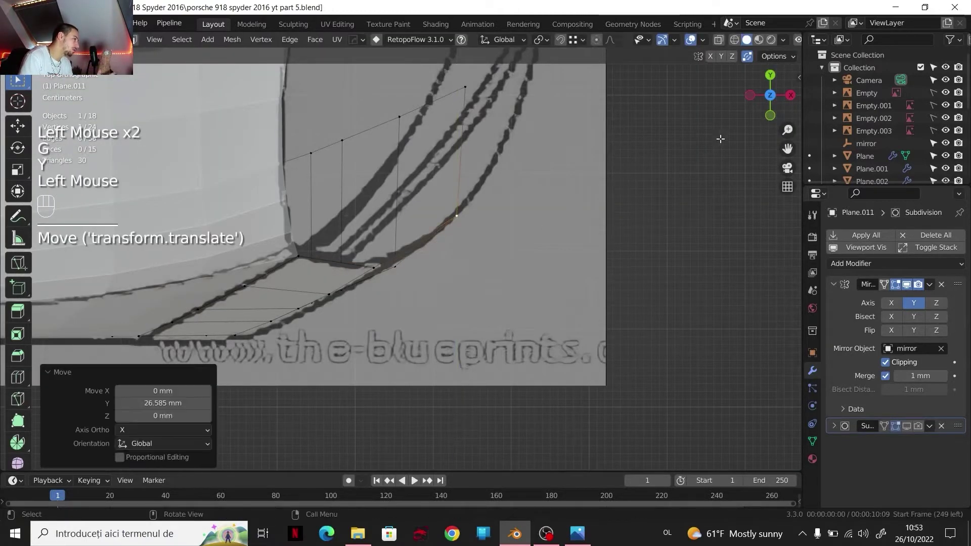
Step: Check the panel in the rear and side views, and examine the bumper corner behind the wheel in the Photos reference image
{"action": "double_click", "coordinate": [787, 98]}
{"action": "scroll", "coordinate": [569, 289], "scroll_direction": "down", "scroll_amount": 1}
{"action": "scroll", "coordinate": [569, 288], "scroll_direction": "down", "scroll_amount": 1}
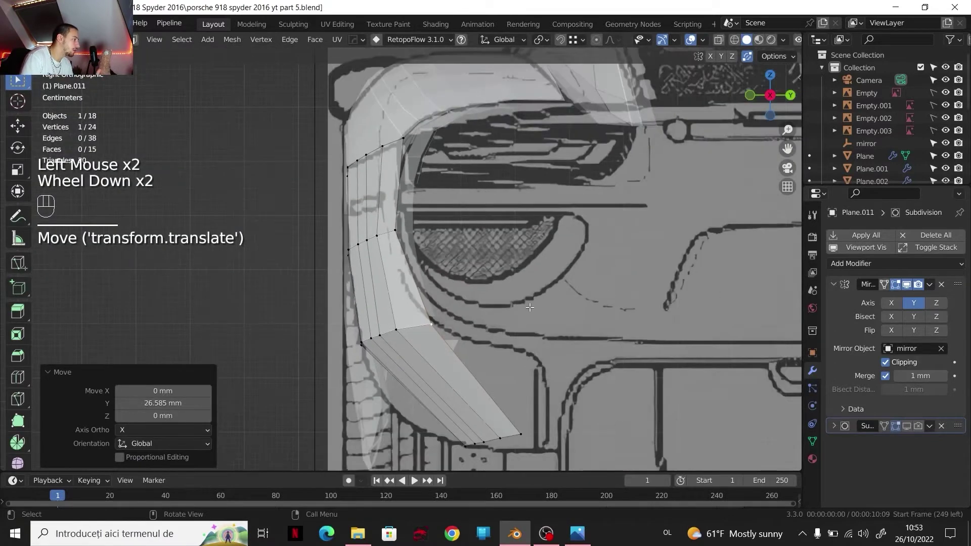
{"action": "left_click_drag", "start_coordinate": [785, 96], "coordinate": [753, 97]}
{"action": "left_click", "coordinate": [754, 96]}
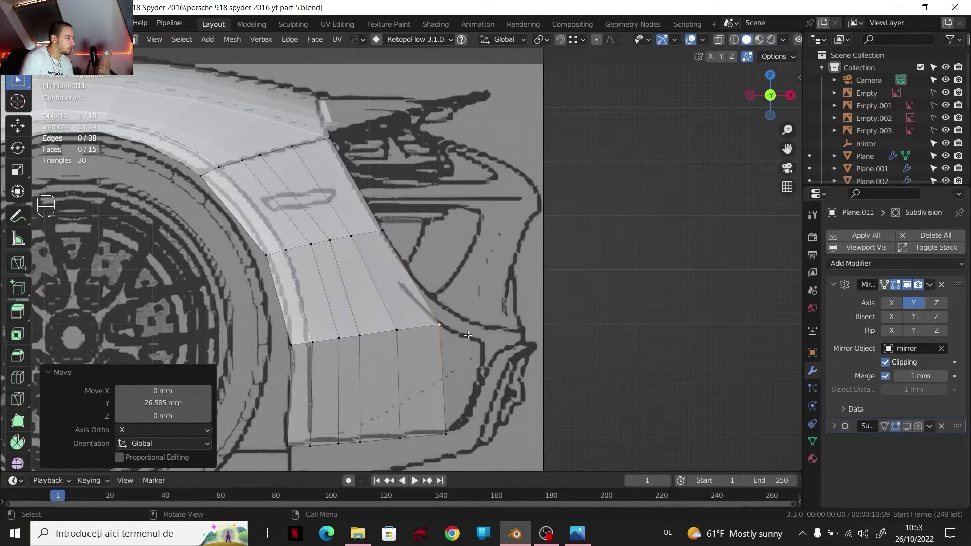
{"action": "left_click", "coordinate": [577, 534]}
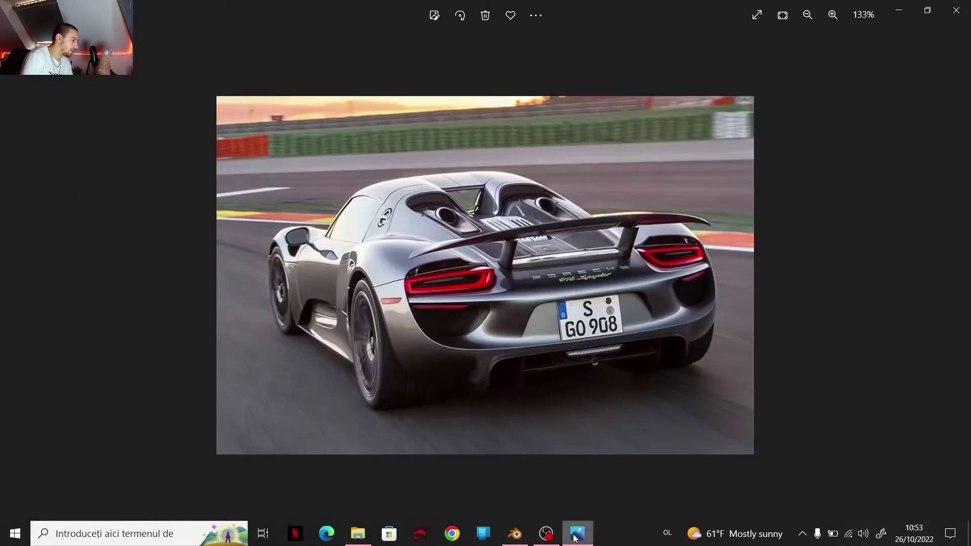
{"action": "scroll", "coordinate": [471, 397], "scroll_direction": "up", "scroll_amount": 5}
{"action": "scroll", "coordinate": [471, 397], "scroll_direction": "up", "scroll_amount": 3}
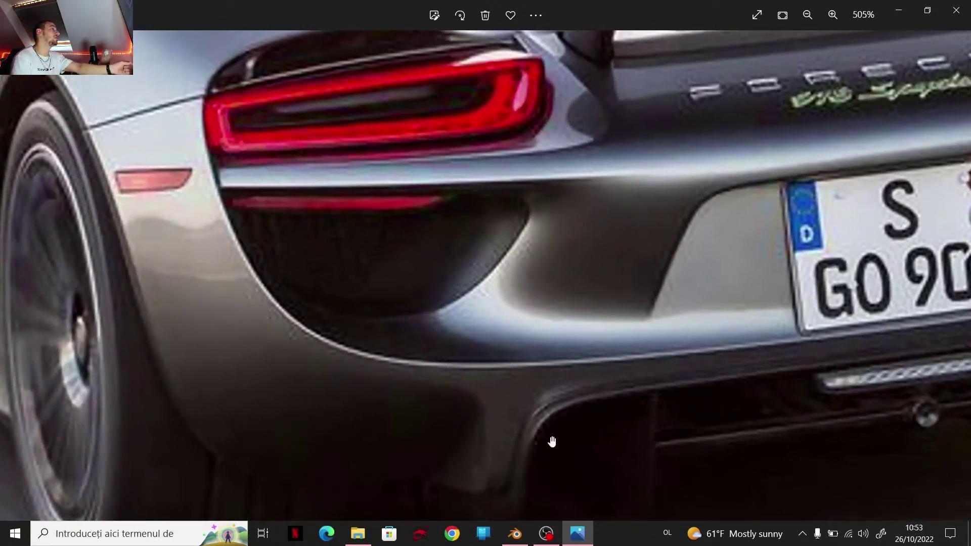
{"action": "scroll", "coordinate": [544, 435], "scroll_direction": "down", "scroll_amount": 2}
{"action": "scroll", "coordinate": [584, 435], "scroll_direction": "down", "scroll_amount": 4}
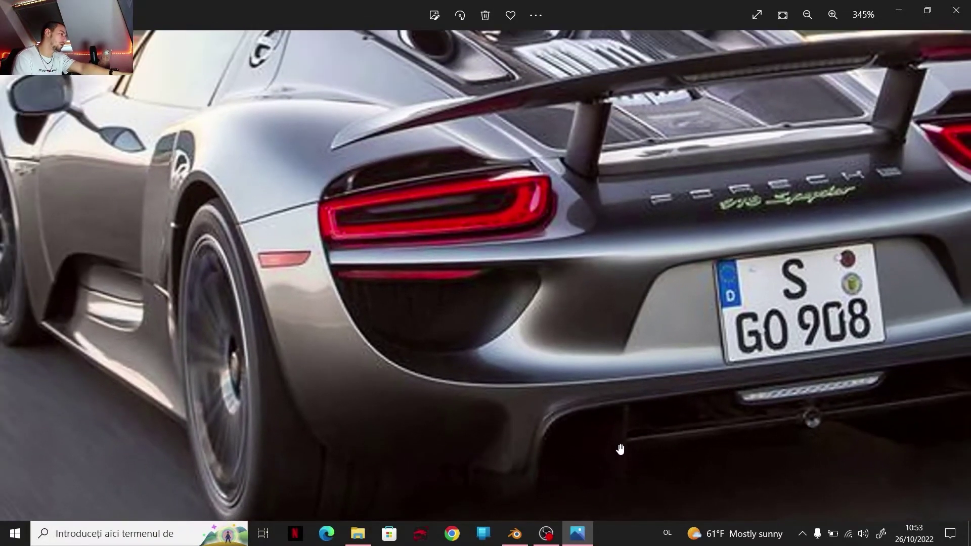
Step: Return to Blender and, in the rear view, slide the lower middle loop's rear end vertex up the panel edge by factor 0.108
{"action": "left_click", "coordinate": [515, 534]}
{"action": "scroll", "coordinate": [459, 374], "scroll_direction": "up", "scroll_amount": 2}
{"action": "scroll", "coordinate": [459, 374], "scroll_direction": "down", "scroll_amount": 2}
{"action": "middle_click_drag", "start_coordinate": [459, 375], "coordinate": [446, 313], "text": "shift"}
{"action": "middle_click_drag", "start_coordinate": [445, 314], "coordinate": [521, 201]}
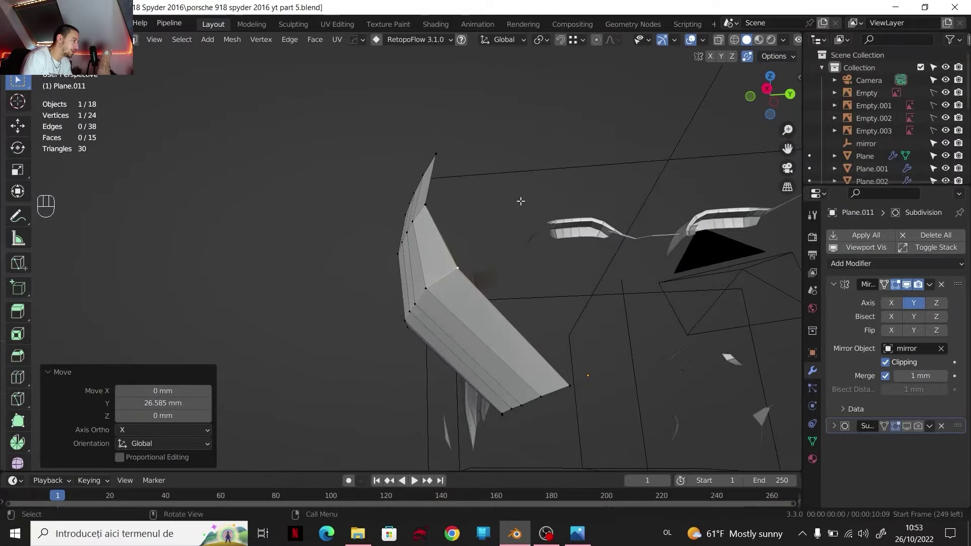
{"action": "left_click", "coordinate": [767, 89]}
{"action": "scroll", "coordinate": [484, 333], "scroll_direction": "up", "scroll_amount": 1}
{"action": "scroll", "coordinate": [485, 333], "scroll_direction": "down", "scroll_amount": 1}
{"action": "scroll", "coordinate": [484, 333], "scroll_direction": "up", "scroll_amount": 1}
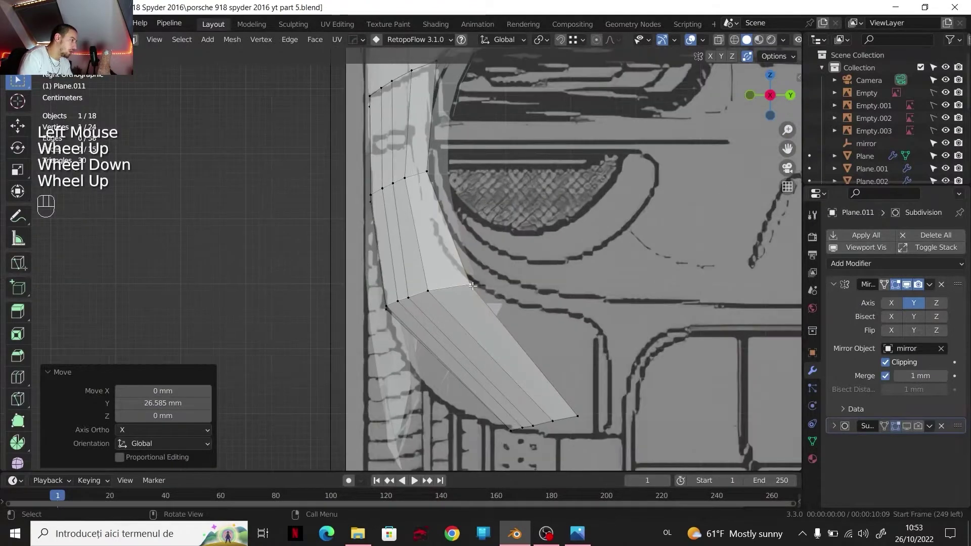
{"action": "key", "text": "g"}
{"action": "key", "text": "g"}
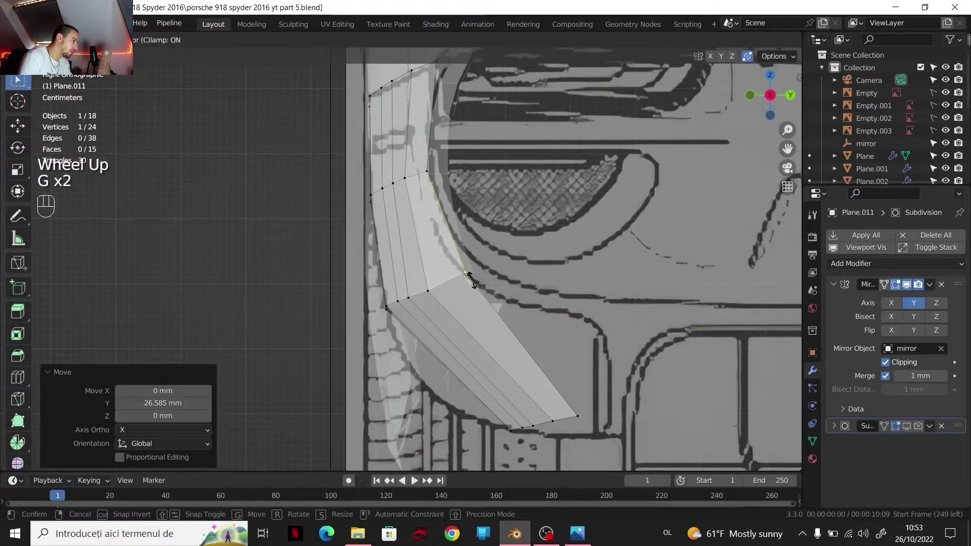
{"action": "left_click", "coordinate": [472, 282]}
Step: Compare the panel's shape in perspective with the rear bumper in the Photos reference image, and return to Blender
{"action": "scroll", "coordinate": [472, 281], "scroll_direction": "down", "scroll_amount": 2}
{"action": "middle_click_drag", "start_coordinate": [472, 281], "coordinate": [602, 330]}
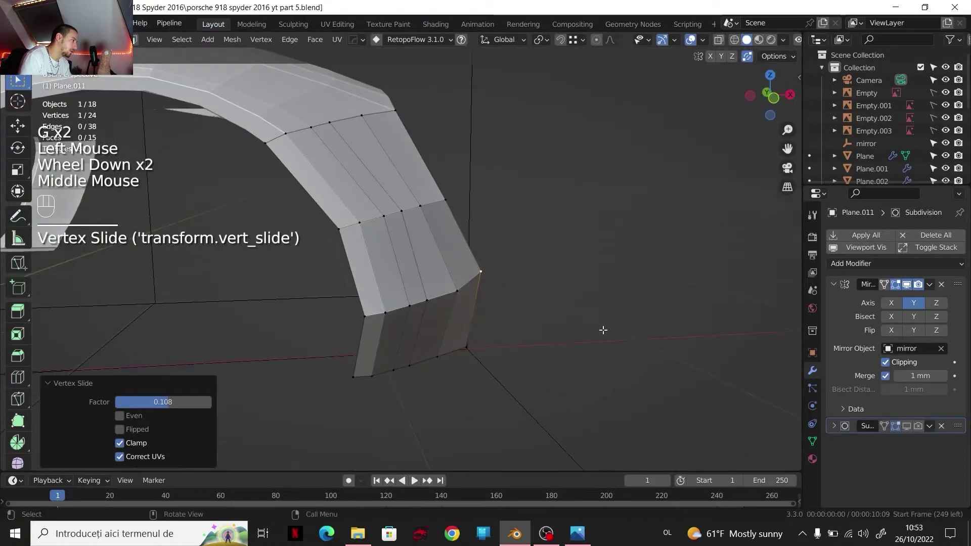
{"action": "left_click", "coordinate": [577, 533]}
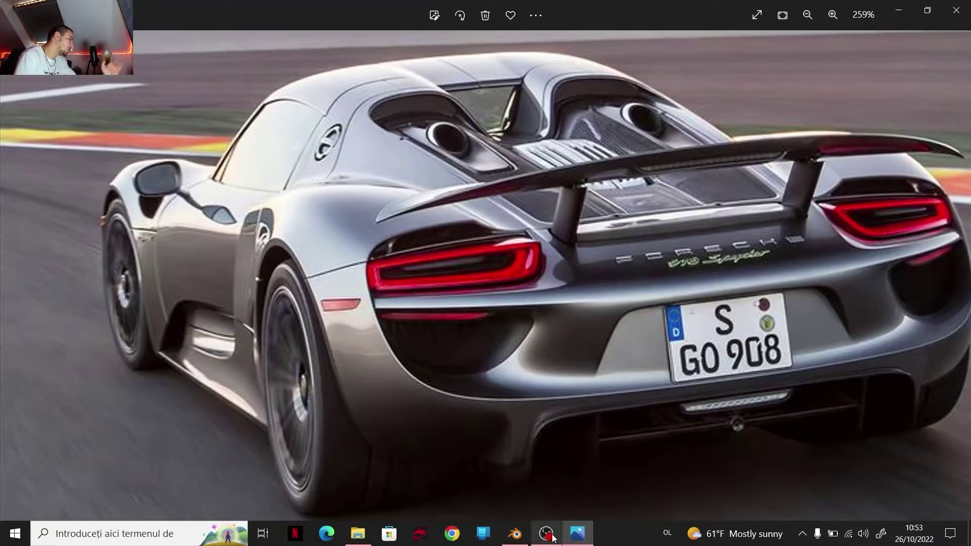
{"action": "left_click", "coordinate": [515, 533]}
{"action": "scroll", "coordinate": [456, 308], "scroll_direction": "down", "scroll_amount": 2}
{"action": "scroll", "coordinate": [456, 308], "scroll_direction": "up", "scroll_amount": 4}
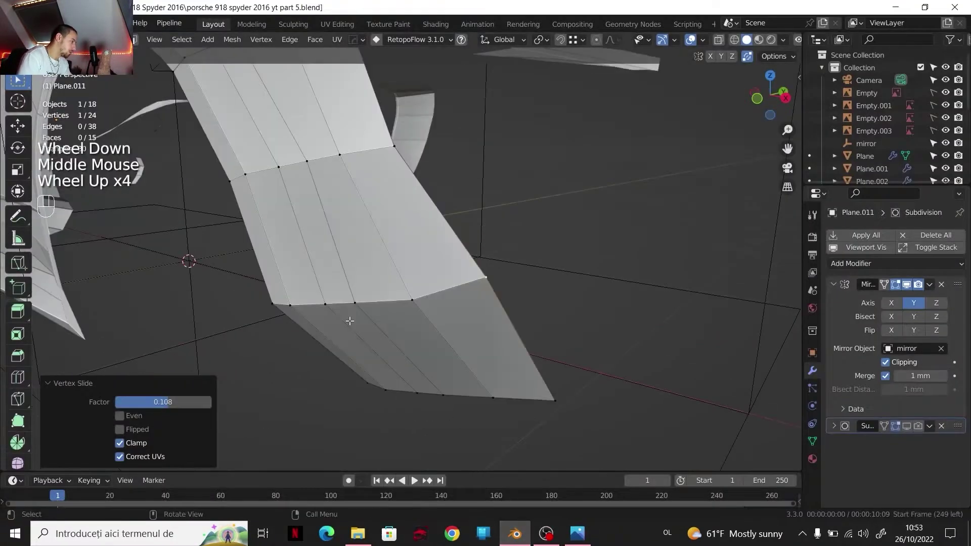
Step: Relax both middle loops, excluding their segments at the wheel arch, with LoopTools set to 25 iterations
{"action": "key", "text": "2"}
{"action": "left_click", "coordinate": [397, 310]}
{"action": "left_click", "coordinate": [430, 298], "text": "ctrl"}
{"action": "middle_click_drag", "start_coordinate": [430, 297], "coordinate": [286, 177]}
{"action": "left_click", "coordinate": [284, 186], "text": "shift"}
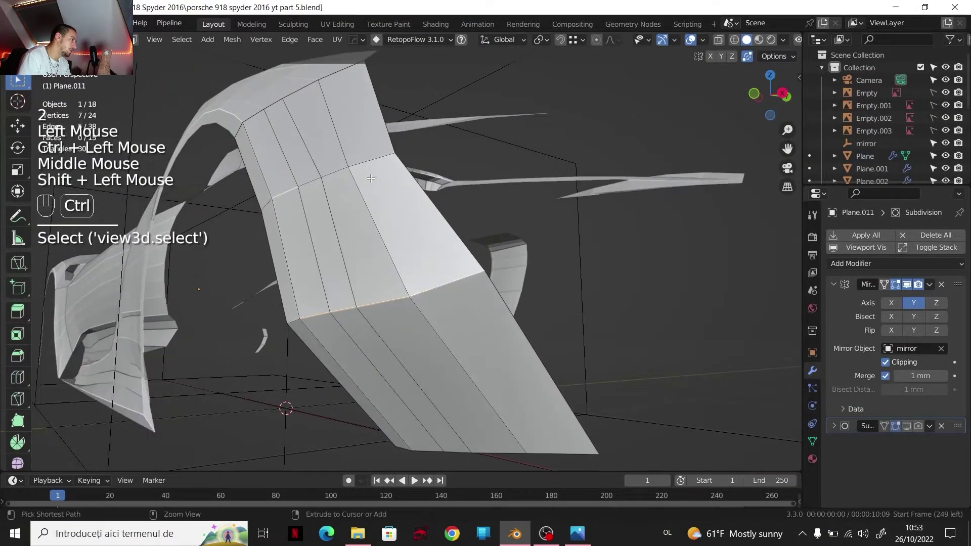
{"action": "left_click", "coordinate": [371, 163], "text": "ctrl"}
{"action": "scroll", "coordinate": [371, 163], "scroll_direction": "down", "scroll_amount": 2}
{"action": "middle_click_drag", "start_coordinate": [370, 163], "coordinate": [368, 242]}
{"action": "right_click", "coordinate": [368, 242]}
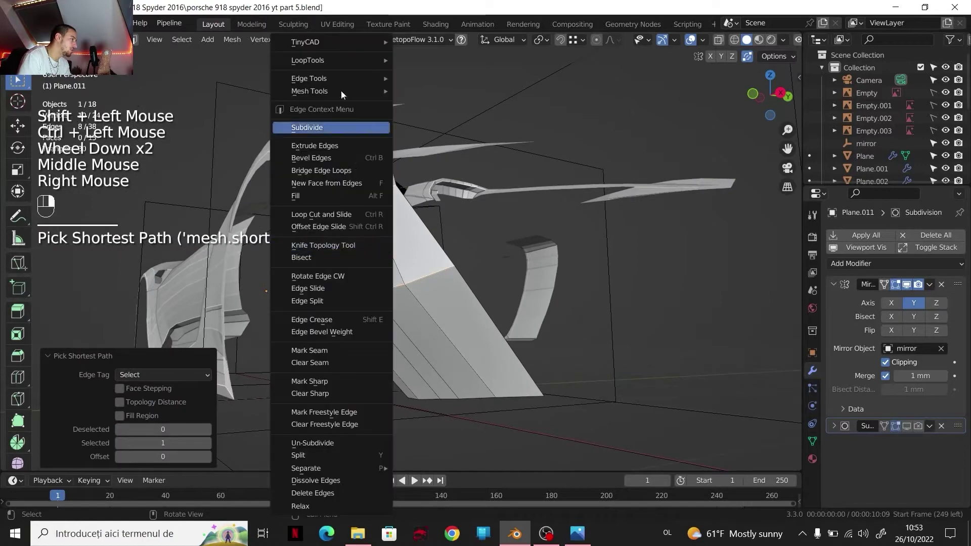
{"action": "left_click", "coordinate": [341, 91]}
{"action": "left_click", "coordinate": [158, 443]}
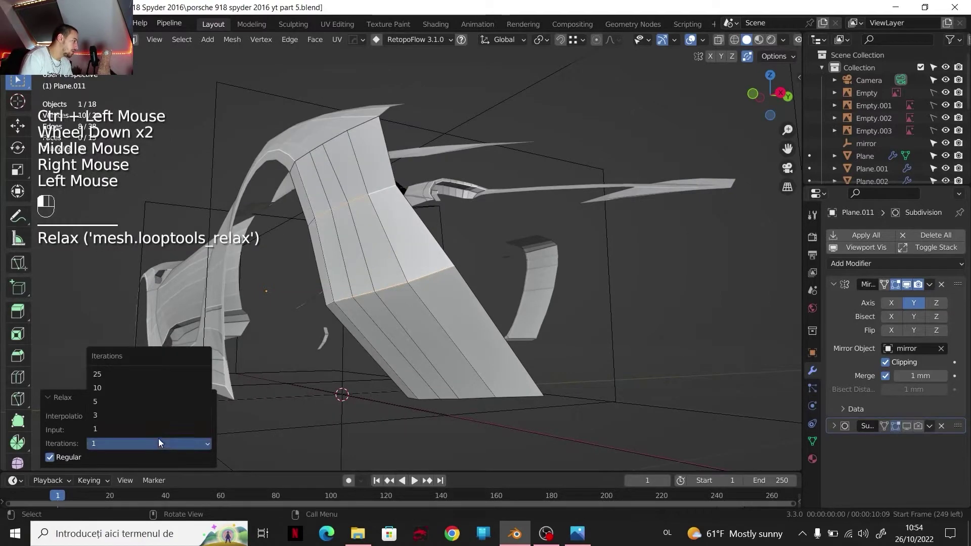
{"action": "left_click", "coordinate": [143, 375]}
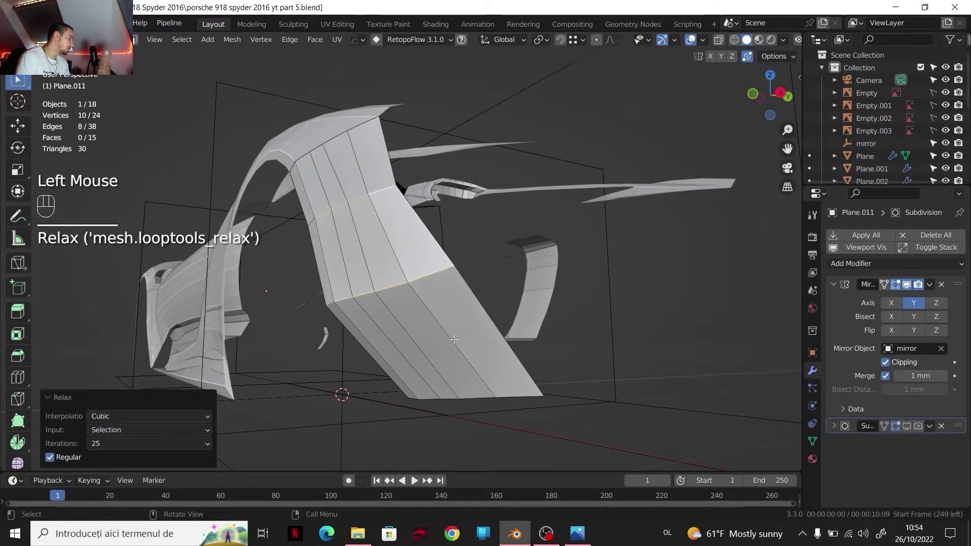
Step: Repeat the Relax operation eight times on the selected loop edges and return to Object Mode
{"action": "key", "text": "shift+r"}
{"action": "key", "text": "shift+r"}
{"action": "key", "text": "shift+r"}
{"action": "key", "text": "shift+r"}
{"action": "key", "text": "shift+r"}
{"action": "key", "text": "shift+r"}
{"action": "key", "text": "shift+r"}
{"action": "key", "text": "shift+r"}
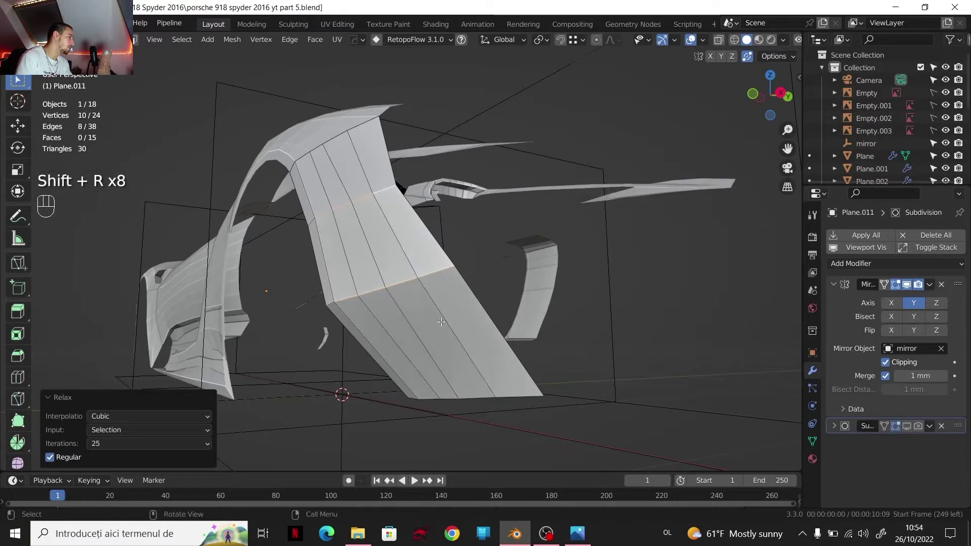
{"action": "middle_click_drag", "start_coordinate": [442, 323], "coordinate": [419, 333]}
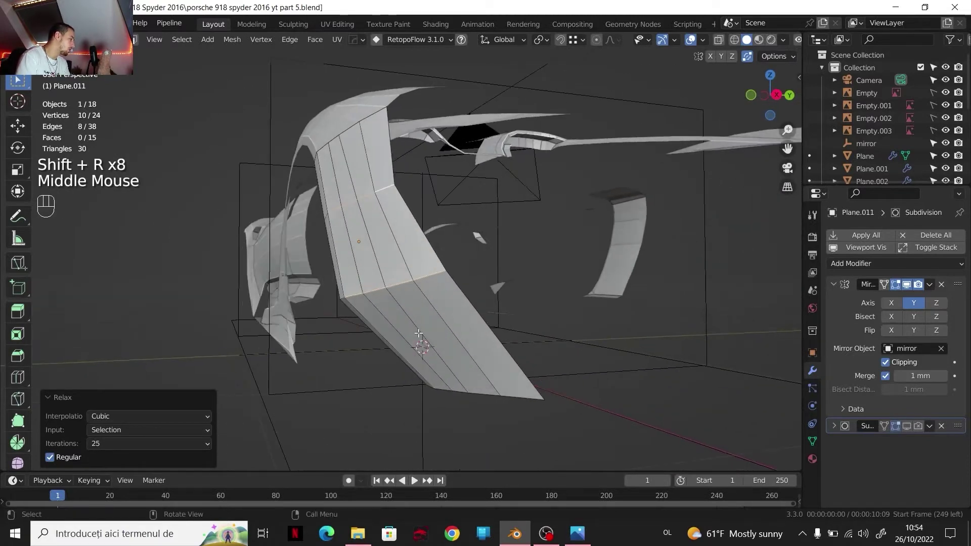
{"action": "scroll", "coordinate": [431, 298], "scroll_direction": "down", "scroll_amount": 1}
{"action": "key", "text": "Tab"}
{"action": "scroll", "coordinate": [431, 298], "scroll_direction": "down", "scroll_amount": 2}
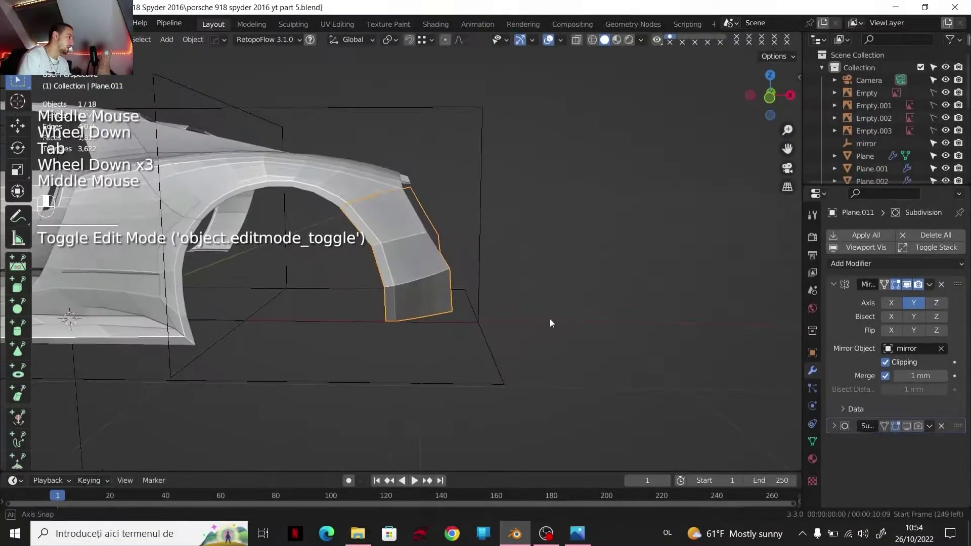
Step: In the side view, add a loop cut across the panel's upper section along the side marker's lower edge, with slide factor -0.177
{"action": "key", "text": "Tab"}
{"action": "scroll", "coordinate": [550, 319], "scroll_direction": "up", "scroll_amount": 3}
{"action": "middle_click_drag", "start_coordinate": [551, 319], "coordinate": [771, 153]}
{"action": "left_click", "coordinate": [764, 95]}
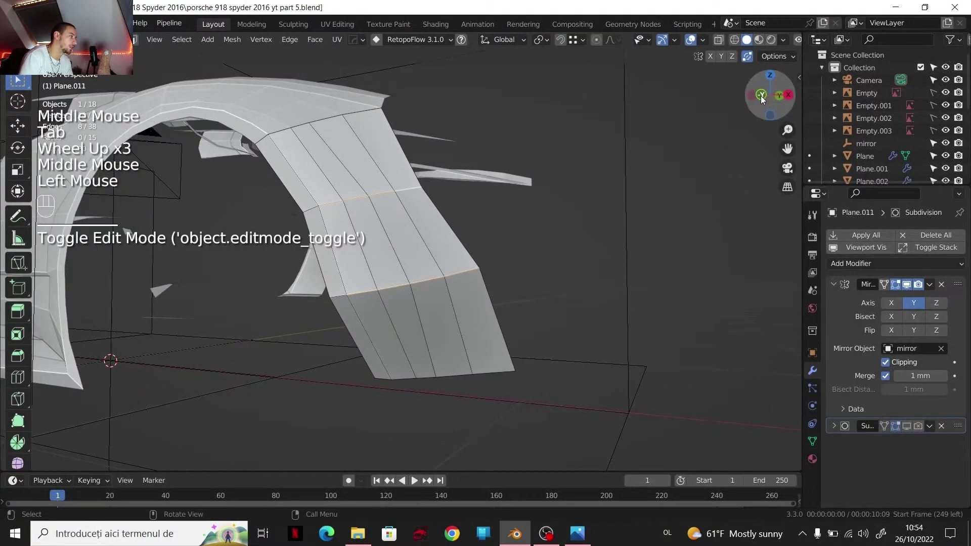
{"action": "left_click", "coordinate": [764, 95]}
{"action": "scroll", "coordinate": [569, 128], "scroll_direction": "up", "scroll_amount": 2}
{"action": "middle_click_drag", "start_coordinate": [570, 128], "coordinate": [479, 257], "text": "shift"}
{"action": "scroll", "coordinate": [479, 257], "scroll_direction": "up", "scroll_amount": 1}
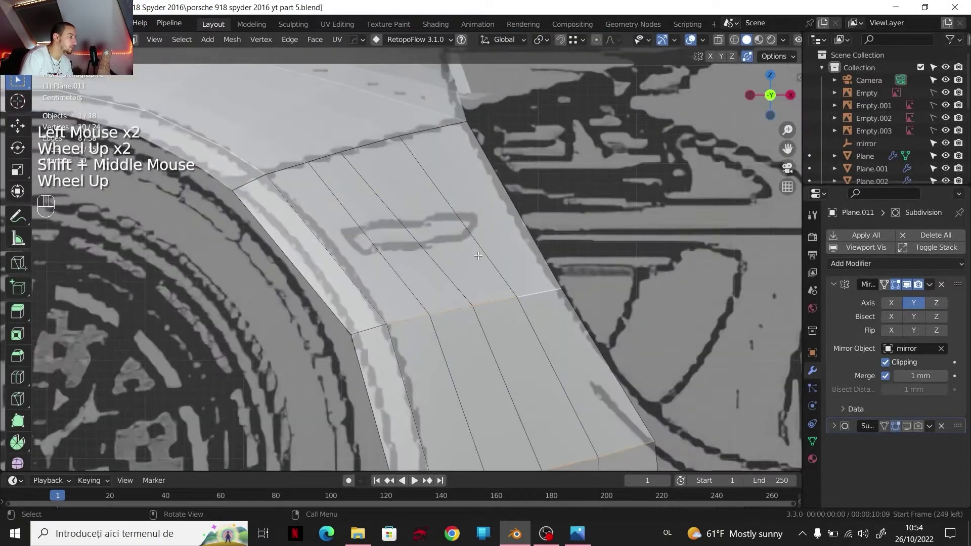
{"action": "key", "text": "ctrl+r"}
{"action": "left_click", "coordinate": [475, 251]}
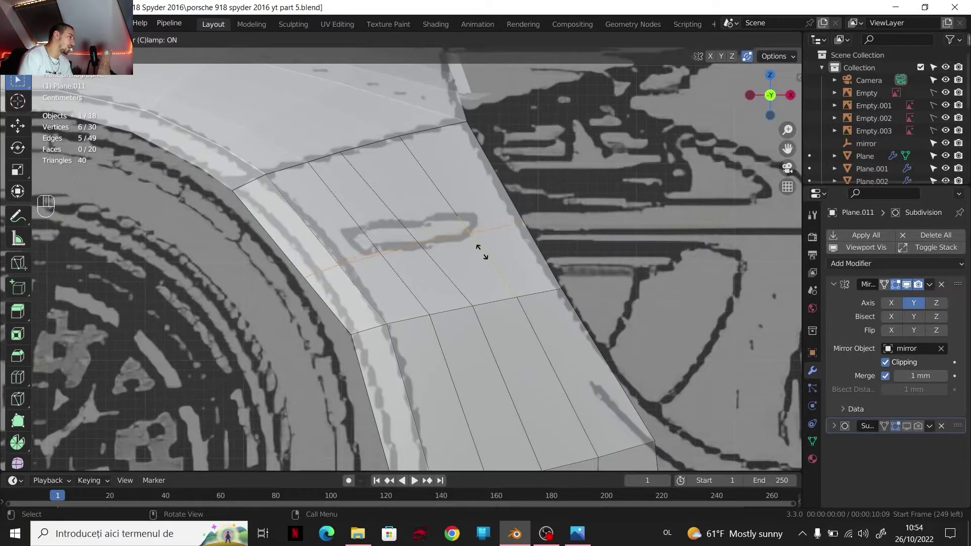
{"action": "left_click", "coordinate": [444, 264]}
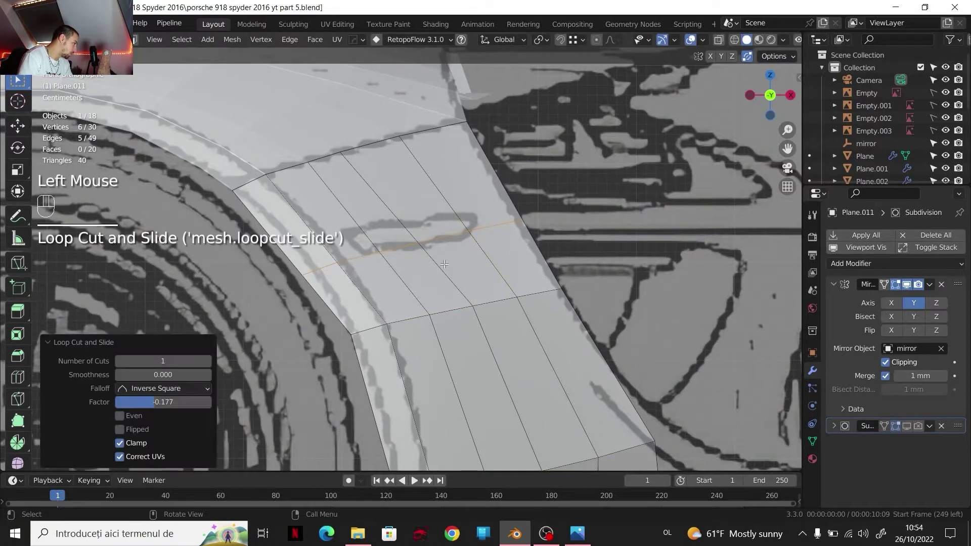
Step: Fit the upper section's vertices to the side marker outline, sliding its lower front corner by factor 0.522, and check the Photos reference image
{"action": "left_click", "coordinate": [343, 293]}
{"action": "left_click", "coordinate": [334, 289]}
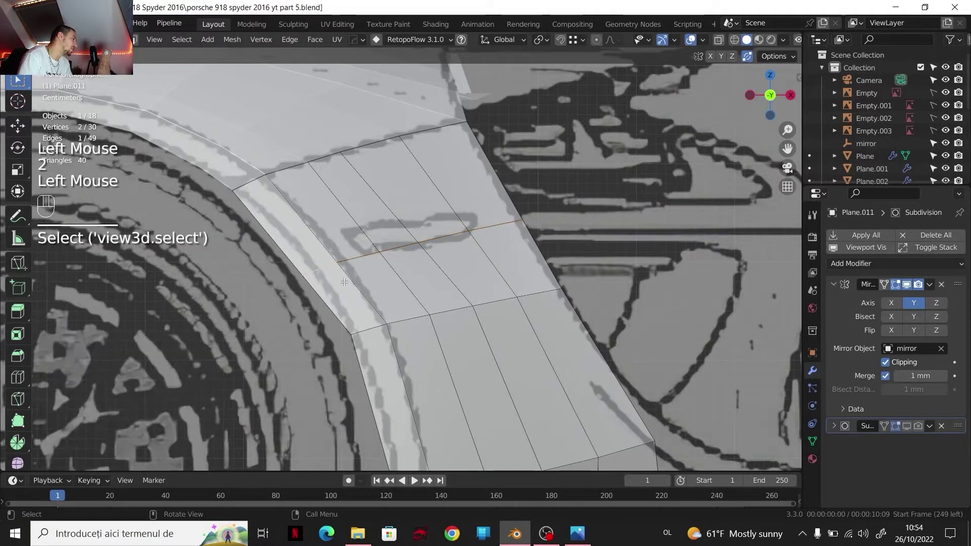
{"action": "key", "text": "1"}
{"action": "key", "text": "alt+Tab"}
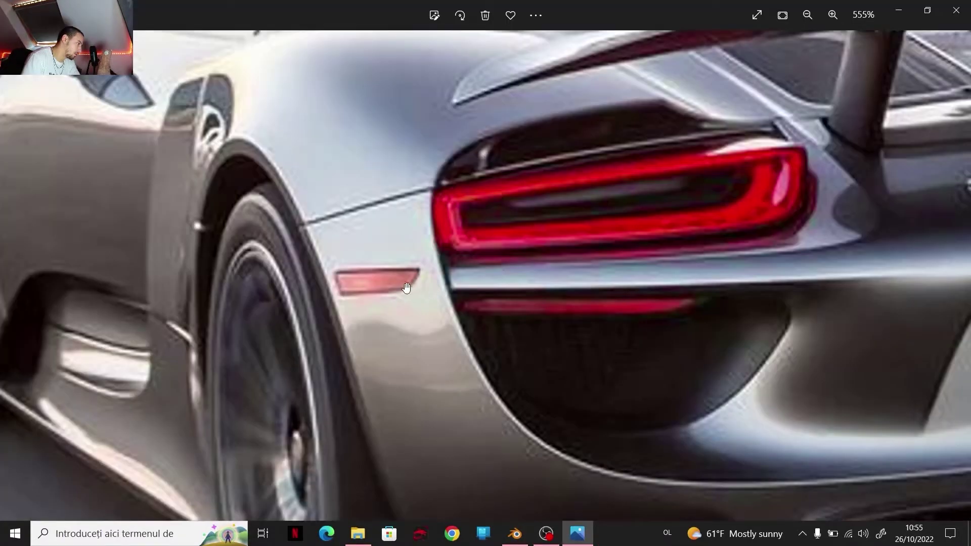
{"action": "left_click", "coordinate": [515, 533]}
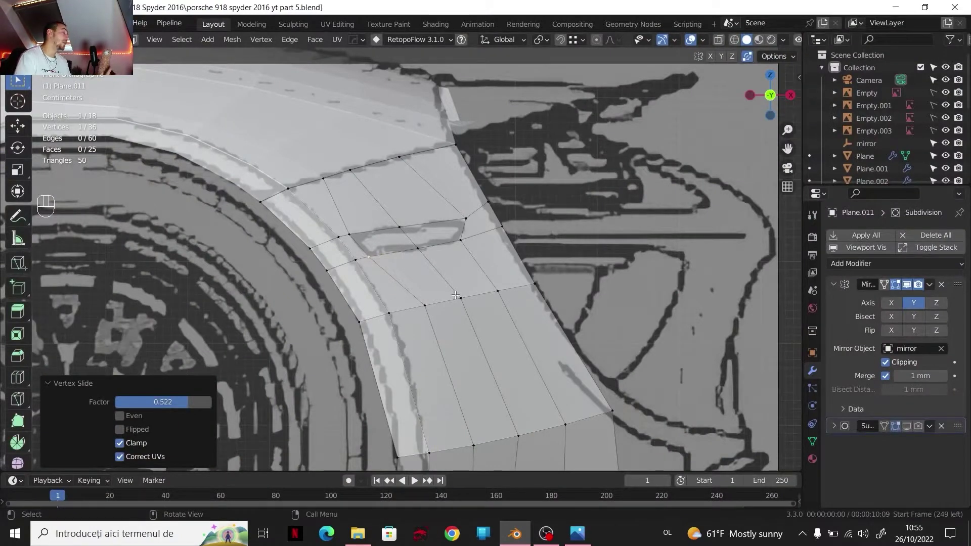
{"action": "key", "text": "alt+Tab"}
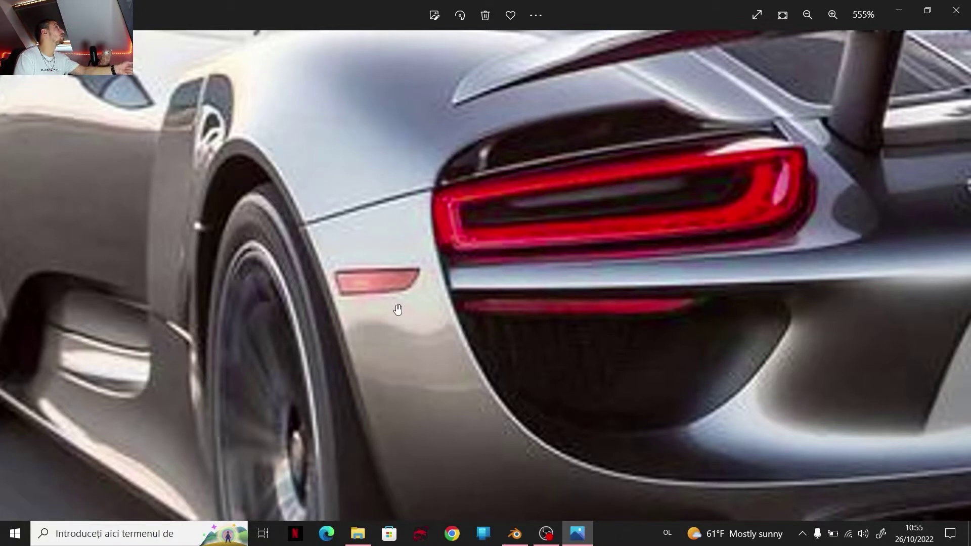
{"action": "key", "text": "alt+Tab"}
Step: Delete the two faces inside the side marker outline to open a hole in the panel
{"action": "scroll", "coordinate": [396, 253], "scroll_direction": "down", "scroll_amount": 2}
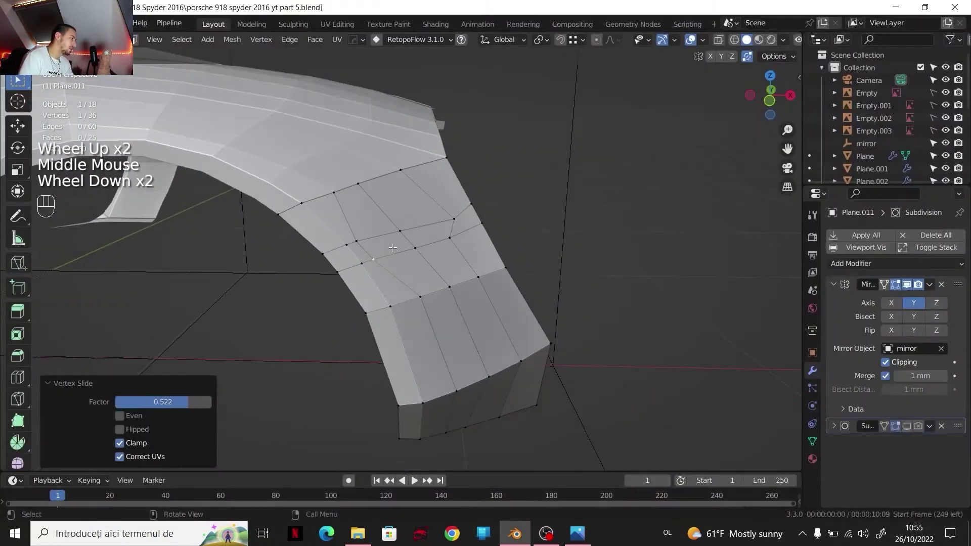
{"action": "scroll", "coordinate": [396, 253], "scroll_direction": "up", "scroll_amount": 1}
{"action": "key", "text": "3"}
{"action": "left_click", "coordinate": [423, 238]}
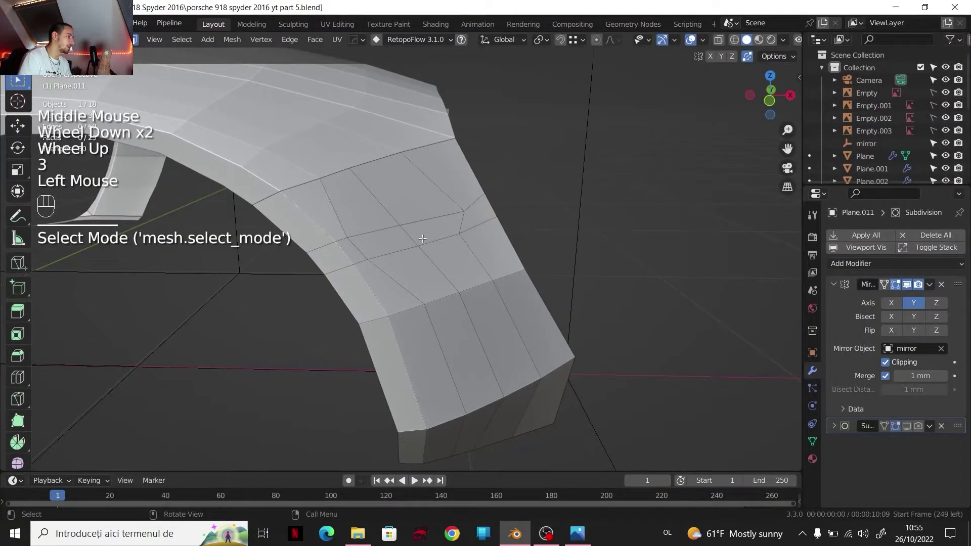
{"action": "left_click", "coordinate": [398, 237]}
{"action": "left_click", "coordinate": [426, 235], "text": "shift"}
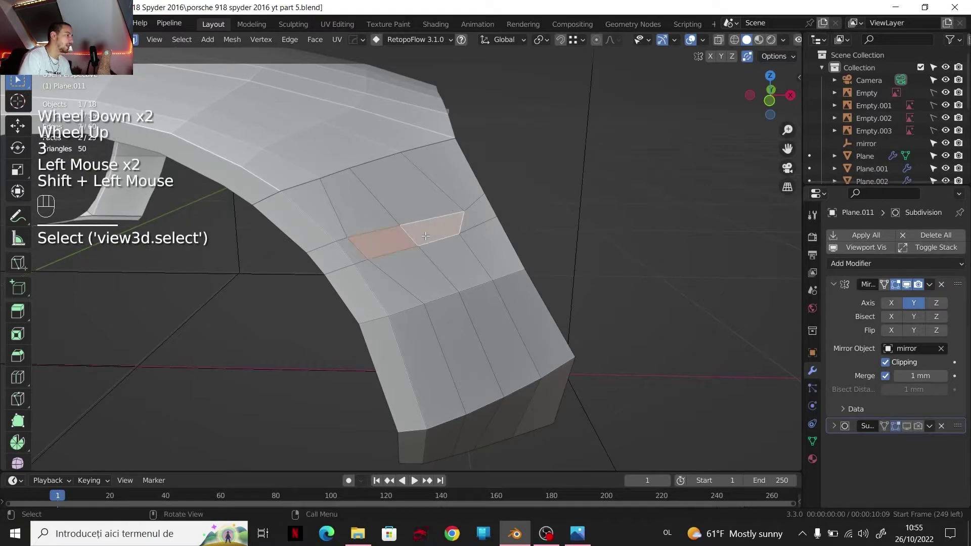
{"action": "key", "text": "Delete"}
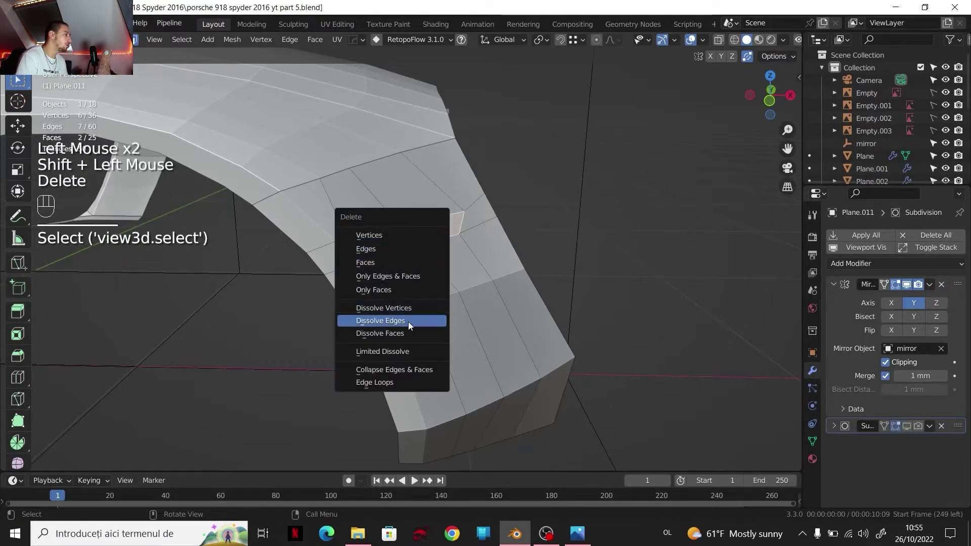
{"action": "left_click", "coordinate": [394, 264]}
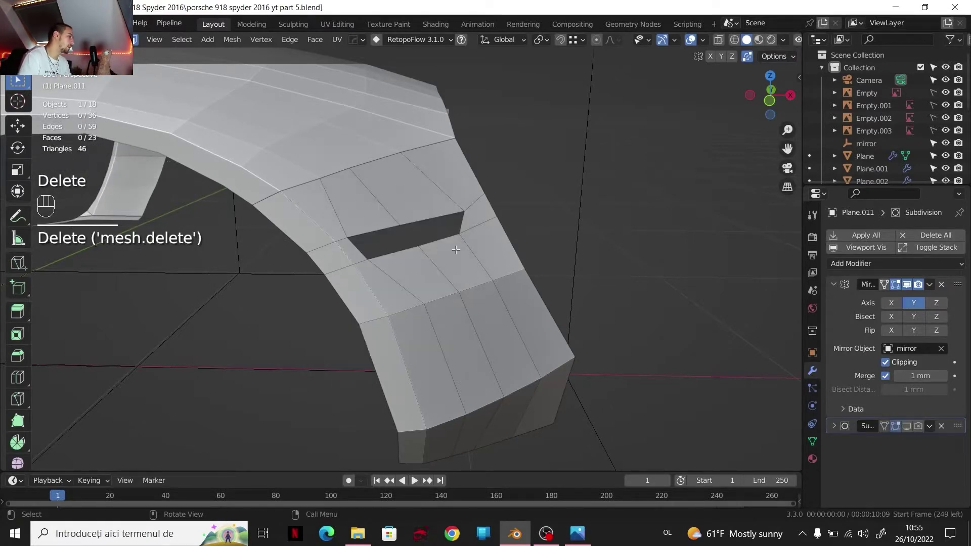
Step: Inspect the panel and its side marker opening in Object Mode, in perspective and against the side blueprint
{"action": "key", "text": "Tab"}
{"action": "scroll", "coordinate": [486, 250], "scroll_direction": "down", "scroll_amount": 2}
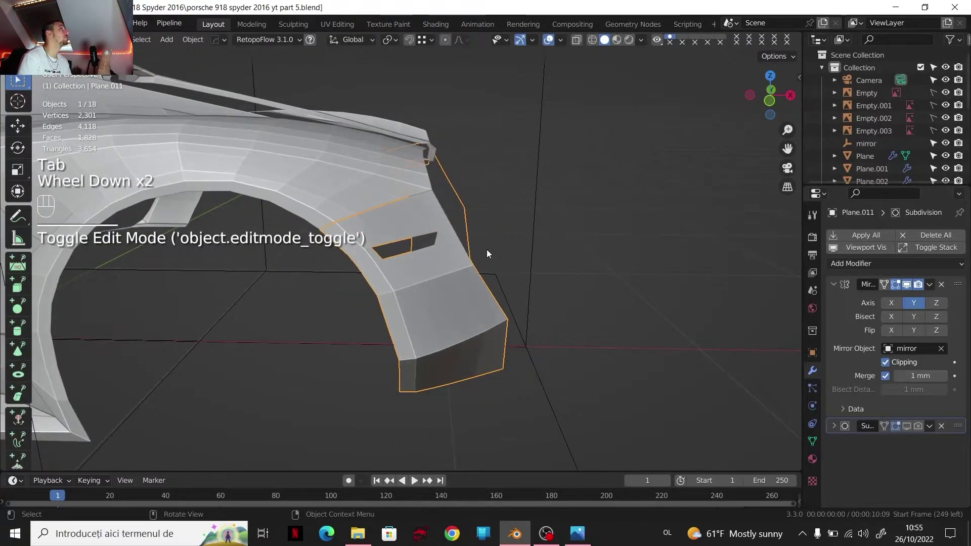
{"action": "scroll", "coordinate": [487, 250], "scroll_direction": "up", "scroll_amount": 1}
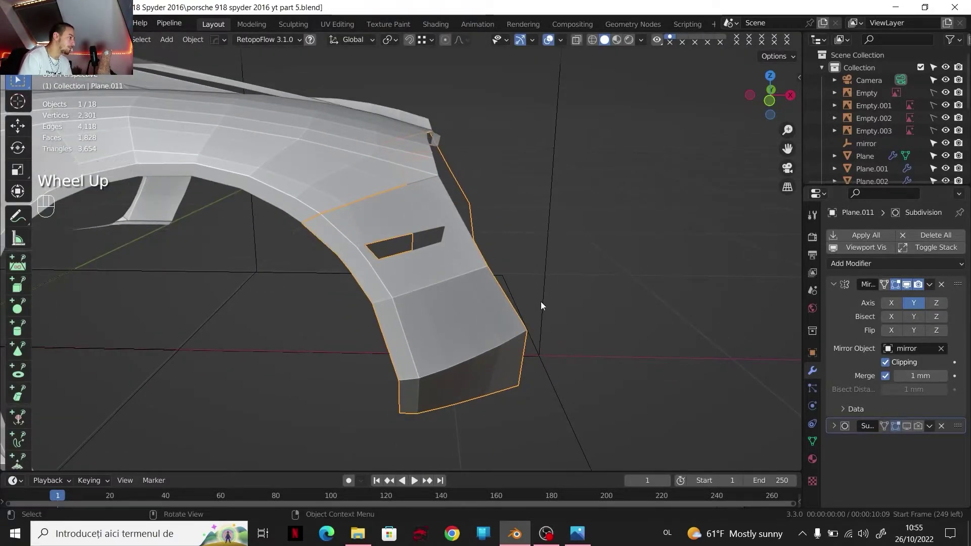
{"action": "scroll", "coordinate": [508, 274], "scroll_direction": "up", "scroll_amount": 1}
{"action": "middle_click_drag", "start_coordinate": [509, 274], "coordinate": [382, 241]}
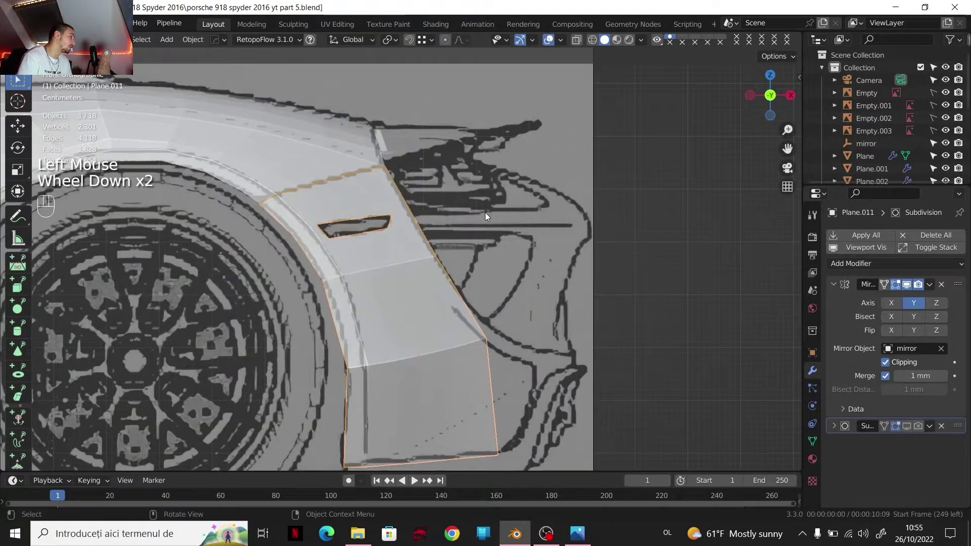
{"action": "scroll", "coordinate": [485, 212], "scroll_direction": "down", "scroll_amount": 2}
{"action": "middle_click_drag", "start_coordinate": [472, 230], "coordinate": [423, 250]}
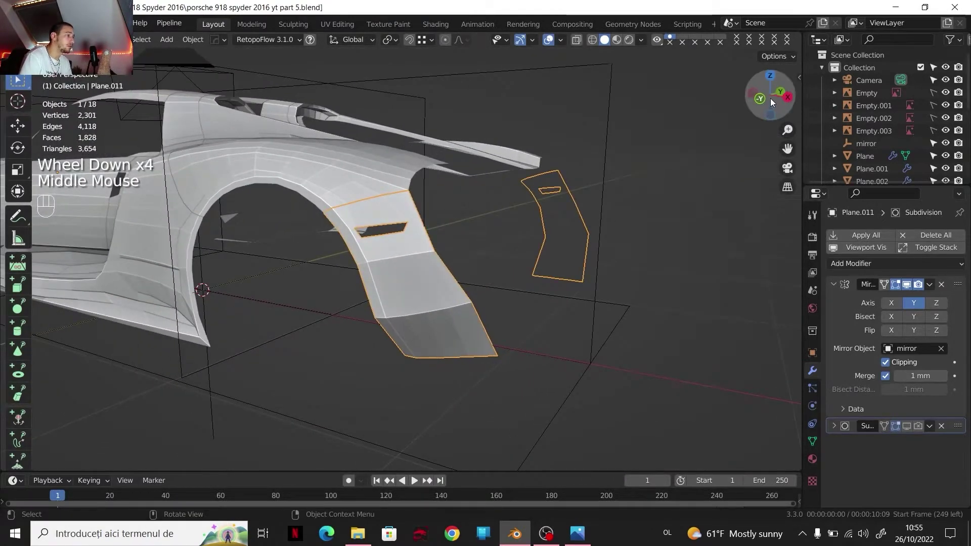
Step: In the top view, move a panel edge about -3.08 mm along Y to follow the top blueprint
{"action": "left_click", "coordinate": [770, 77]}
{"action": "scroll", "coordinate": [581, 136], "scroll_direction": "up", "scroll_amount": 3}
{"action": "middle_click_drag", "start_coordinate": [581, 137], "coordinate": [412, 243], "text": "shift"}
{"action": "key", "text": "Tab"}
{"action": "scroll", "coordinate": [481, 235], "scroll_direction": "up", "scroll_amount": 2}
Step: Leave Edit Mode and examine the panel's curvature in perspective, especially its lower section
{"action": "scroll", "coordinate": [412, 243], "scroll_direction": "up", "scroll_amount": 1}
{"action": "key", "text": "2"}
{"action": "left_click", "coordinate": [407, 235]}
{"action": "key", "text": "g"}
{"action": "key", "text": "y"}
{"action": "left_click", "coordinate": [739, 169], "text": "shift"}
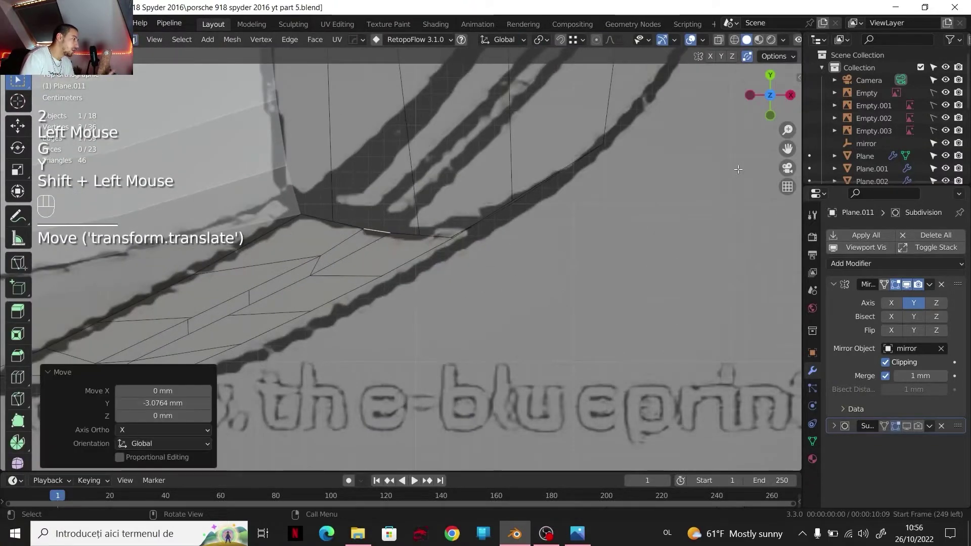
{"action": "left_click", "coordinate": [771, 116]}
{"action": "scroll", "coordinate": [511, 227], "scroll_direction": "down", "scroll_amount": 5}
{"action": "middle_click_drag", "start_coordinate": [511, 243], "coordinate": [399, 253]}
{"action": "middle_click_drag", "start_coordinate": [400, 253], "coordinate": [409, 228]}
{"action": "key", "text": "Tab"}
{"action": "middle_click_drag", "start_coordinate": [409, 228], "coordinate": [426, 241]}
{"action": "scroll", "coordinate": [426, 242], "scroll_direction": "up", "scroll_amount": 2}
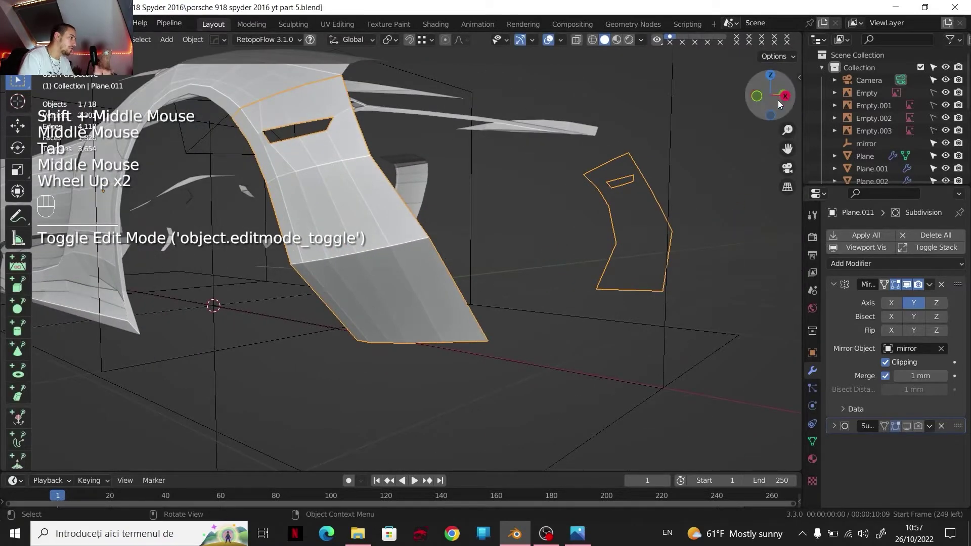
Step: In the side view, move the bottom rear corner vertex about 8.28 mm in X and -54.31 mm in Z onto the dotted line
{"action": "left_click", "coordinate": [787, 98]}
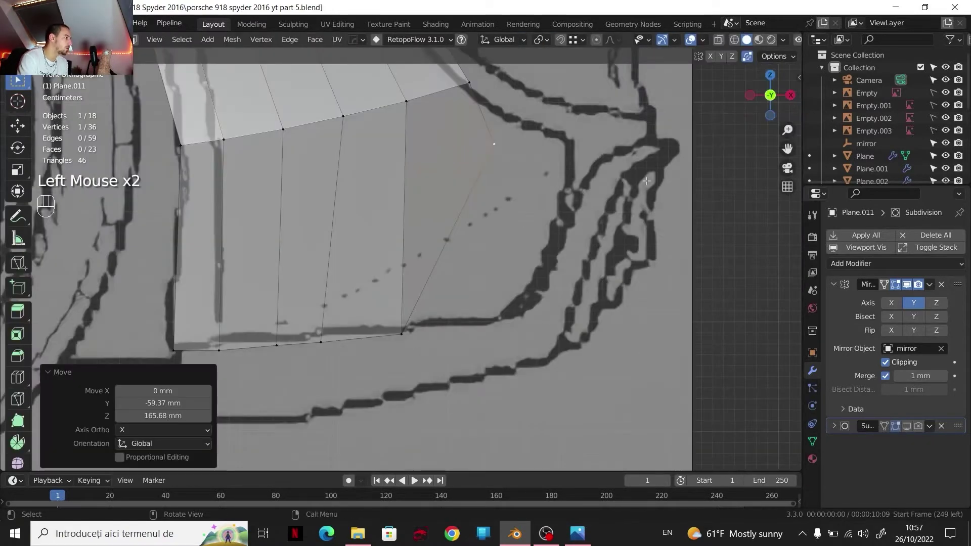
{"action": "key", "text": "g"}
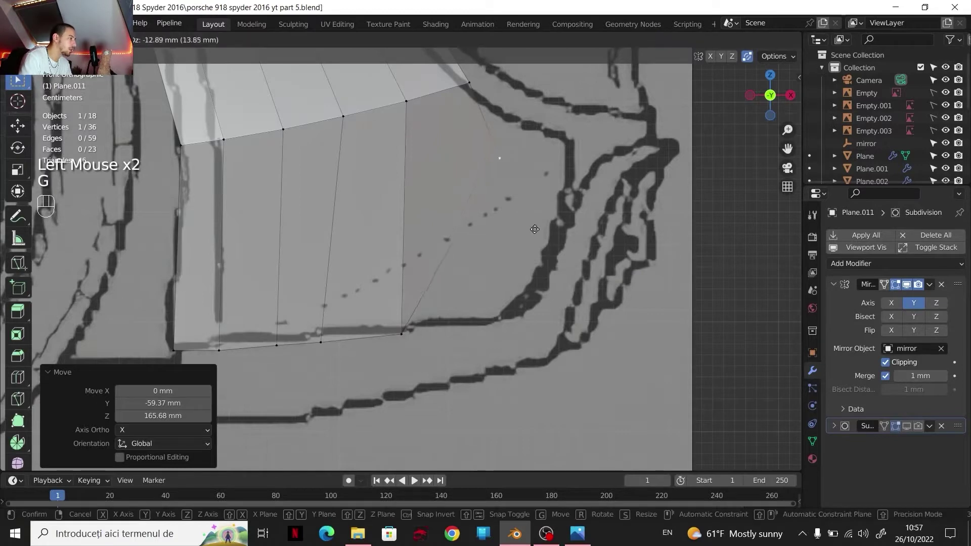
{"action": "left_click", "coordinate": [535, 266]}
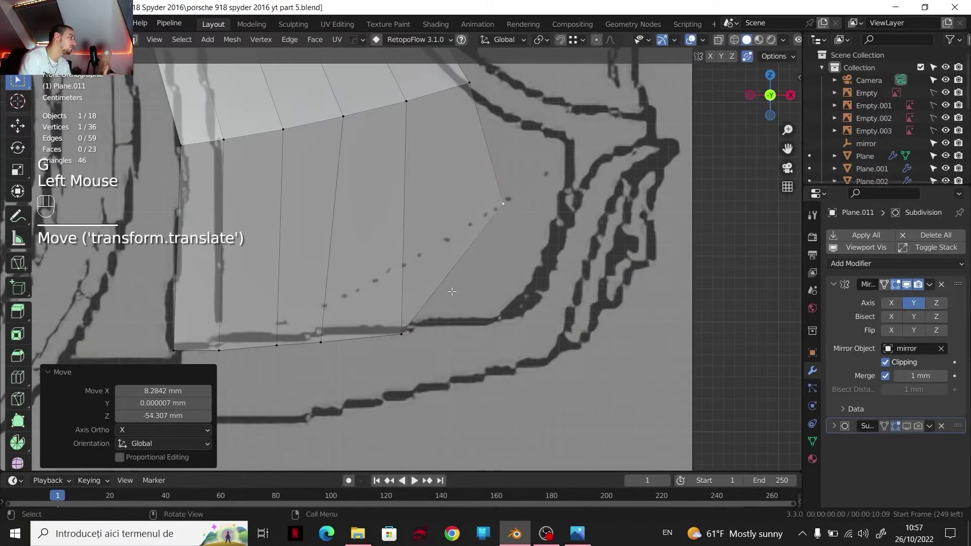
Step: In the rear view, move the bottom edge vertex next to the rear corner about -4.6 mm in Y and 23.93 mm in Z
{"action": "left_click", "coordinate": [790, 96]}
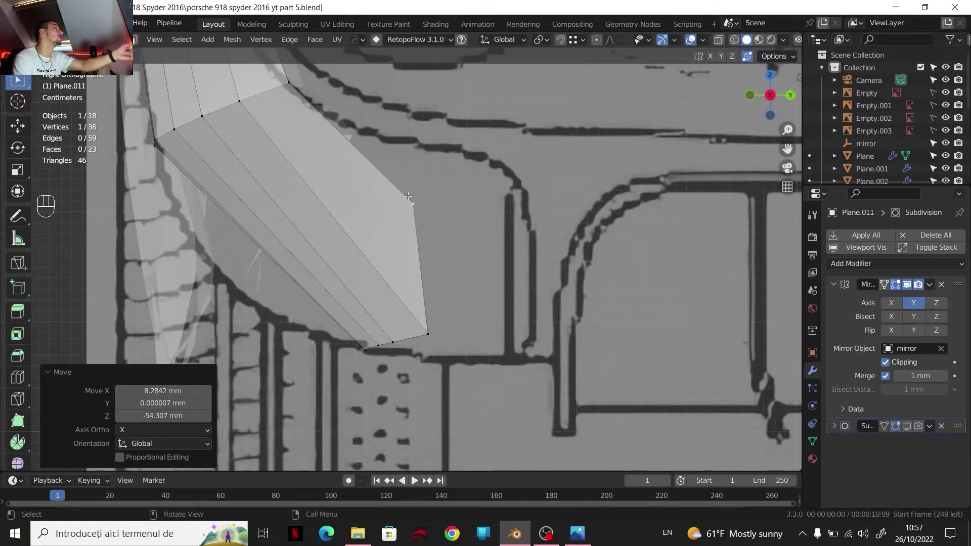
{"action": "left_click", "coordinate": [428, 334]}
{"action": "key", "text": "g"}
{"action": "key", "text": "w"}
{"action": "left_click", "coordinate": [423, 308]}
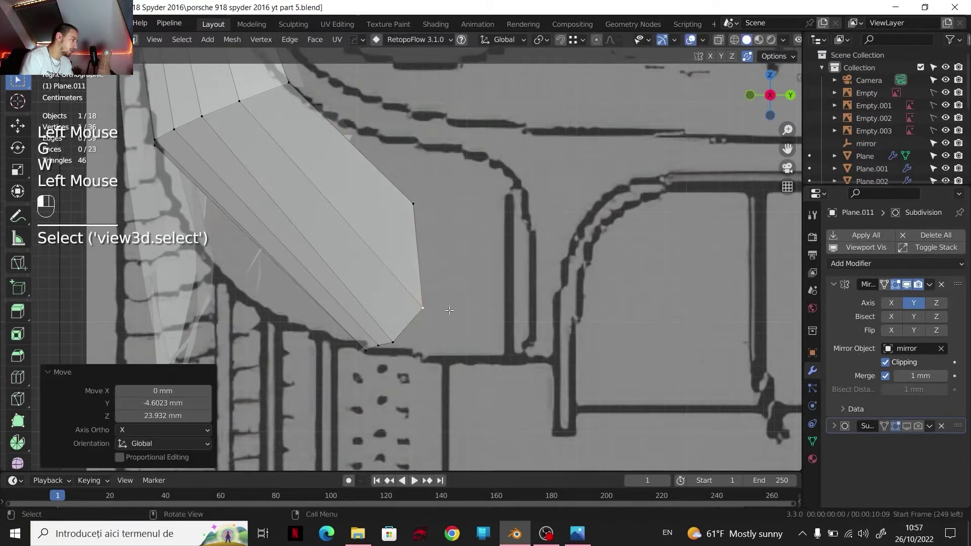
{"action": "left_click", "coordinate": [752, 96]}
{"action": "key", "text": "g"}
{"action": "key", "text": "w"}
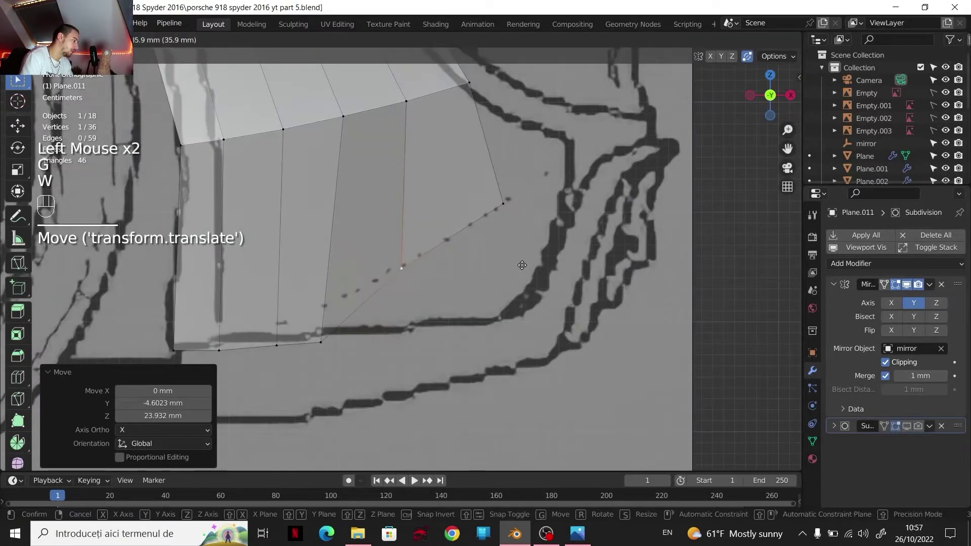
{"action": "key", "text": "w"}
{"action": "right_click", "coordinate": [522, 265]}
Step: Switch the keyboard language to Altă limbă and raise the bottom edge vertices along Z toward the side blueprint's dotted line
{"action": "left_click", "coordinate": [668, 534]}
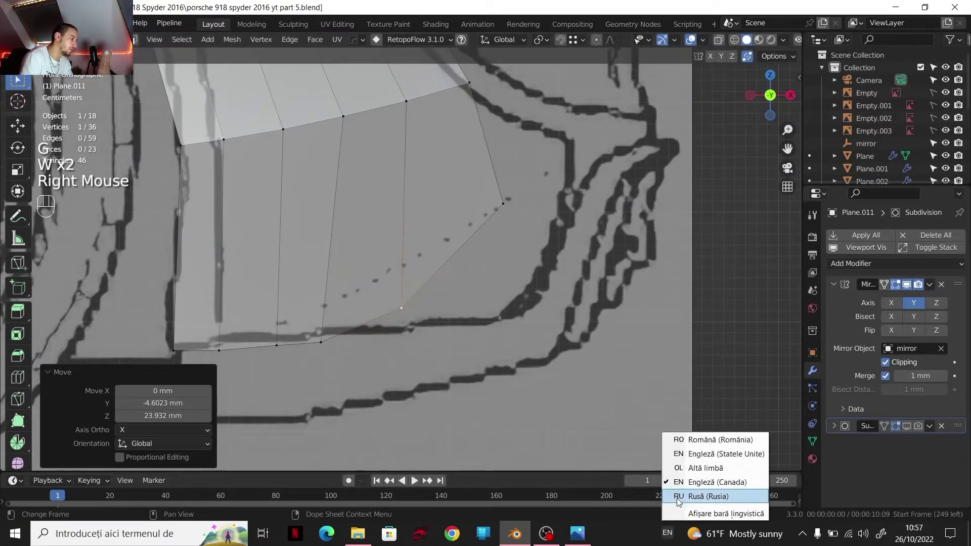
{"action": "left_click", "coordinate": [680, 468]}
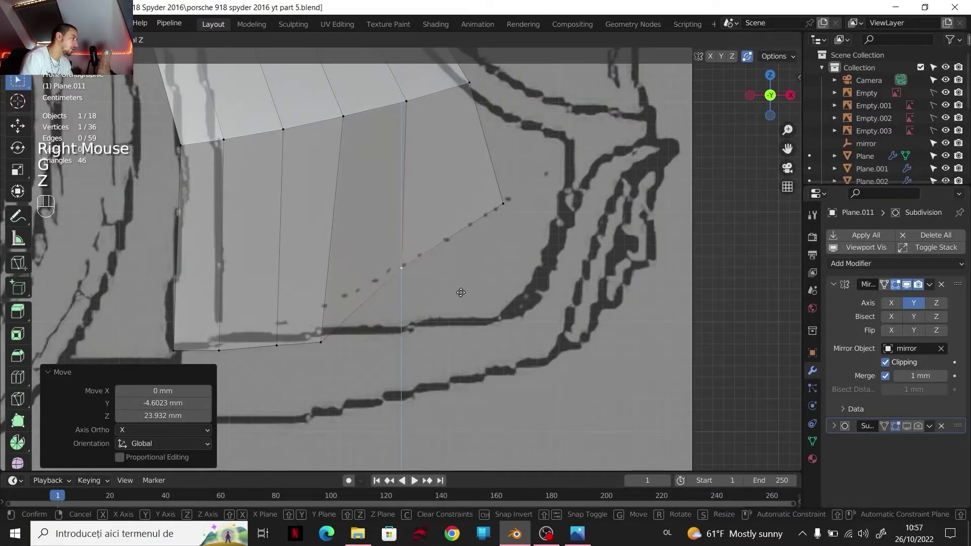
{"action": "scroll", "coordinate": [514, 229], "scroll_direction": "down", "scroll_amount": 2}
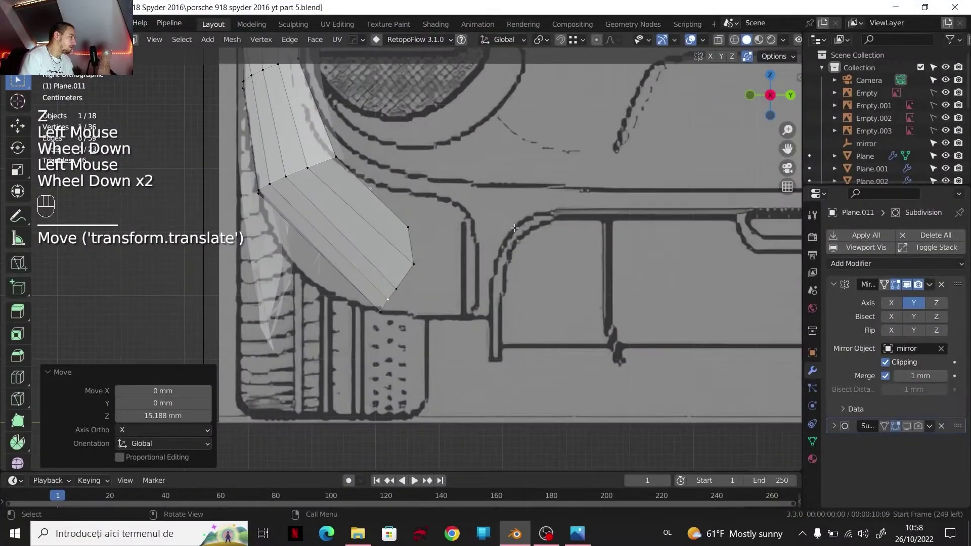
Step: In the rear view, move the bottom rear corner vertex about 20.68 mm and a further 3.18 mm along Y
{"action": "left_click", "coordinate": [422, 234]}
{"action": "key", "text": "g"}
{"action": "key", "text": "y"}
{"action": "left_click", "coordinate": [482, 248]}
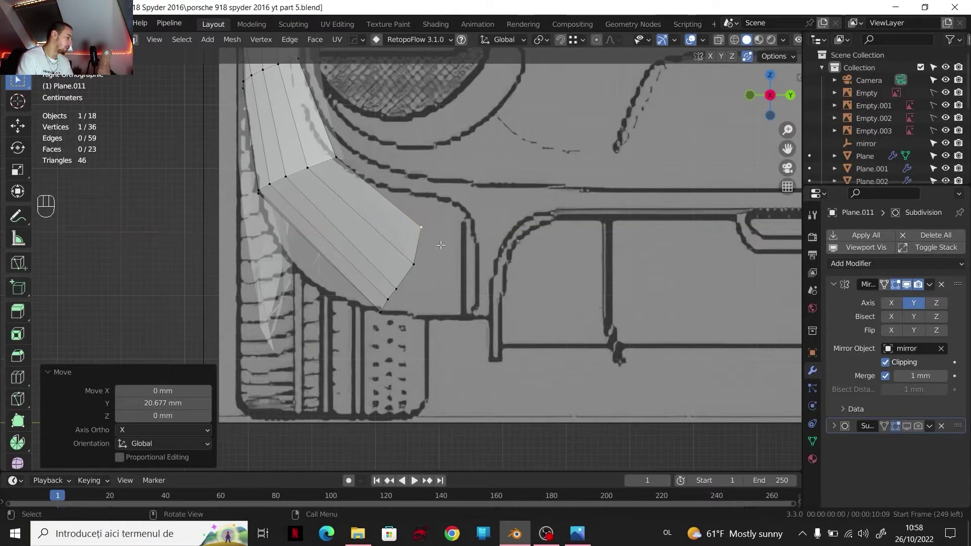
{"action": "key", "text": "g"}
{"action": "key", "text": "y"}
{"action": "left_click", "coordinate": [443, 244]}
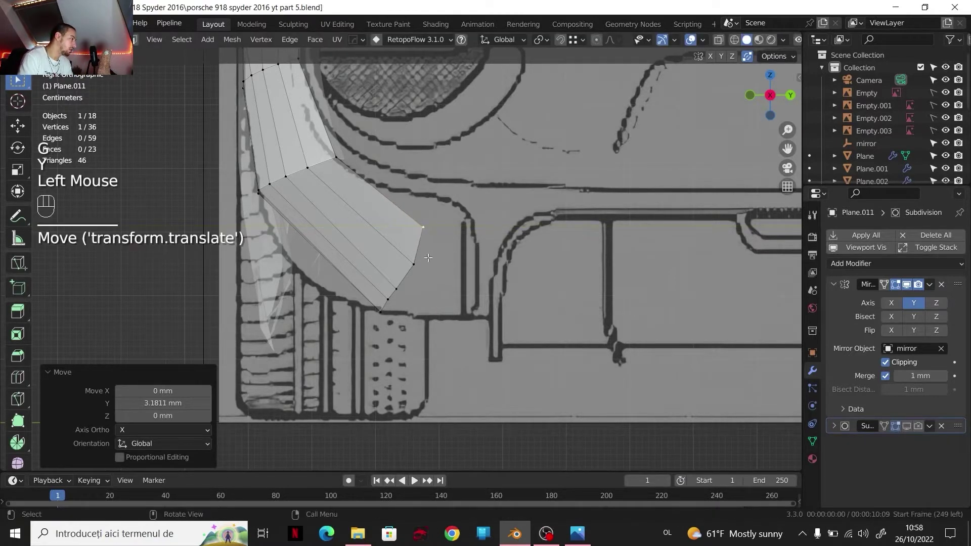
Step: Move the bottom edge vertex next to the rear corner about -4.77 mm along Y to smooth the edge
{"action": "left_click", "coordinate": [419, 261]}
{"action": "key", "text": "g"}
{"action": "key", "text": "y"}
{"action": "left_click", "coordinate": [419, 259]}
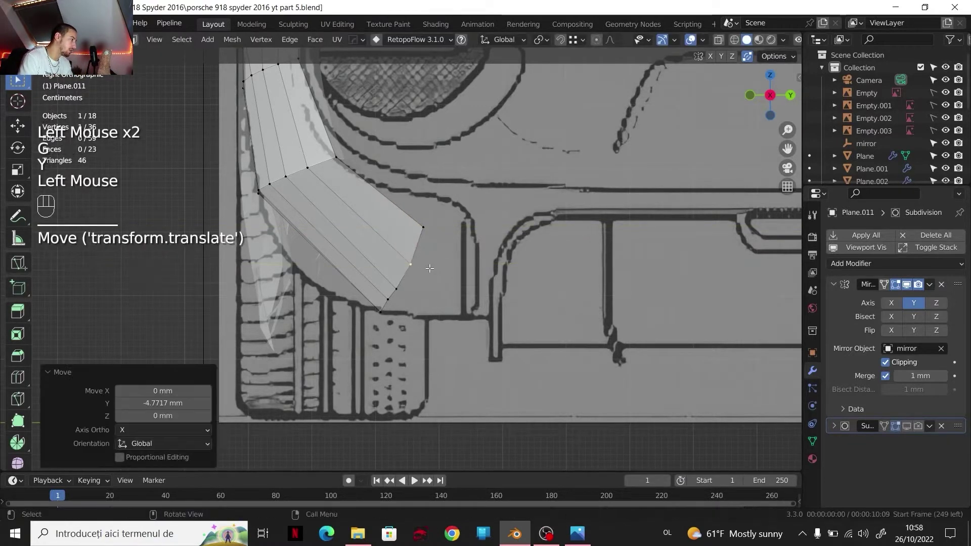
Step: Add two evenly spaced loop cuts across the panel's lower section and move them outward toward the rear blueprint's curve
{"action": "scroll", "coordinate": [408, 293], "scroll_direction": "down", "scroll_amount": 1}
{"action": "scroll", "coordinate": [399, 284], "scroll_direction": "up", "scroll_amount": 2}
{"action": "middle_click_drag", "start_coordinate": [358, 217], "coordinate": [381, 204], "text": "shift"}
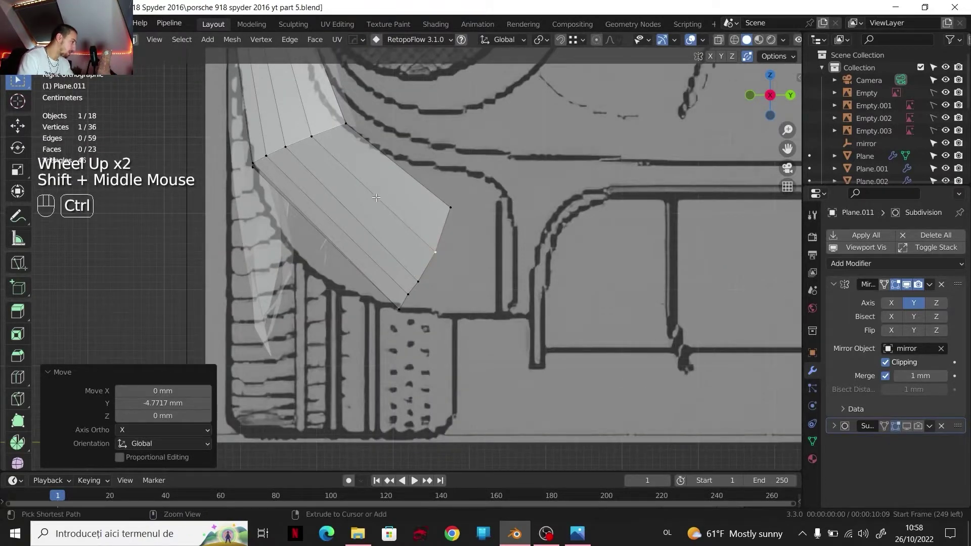
{"action": "key", "text": "ctrl+r"}
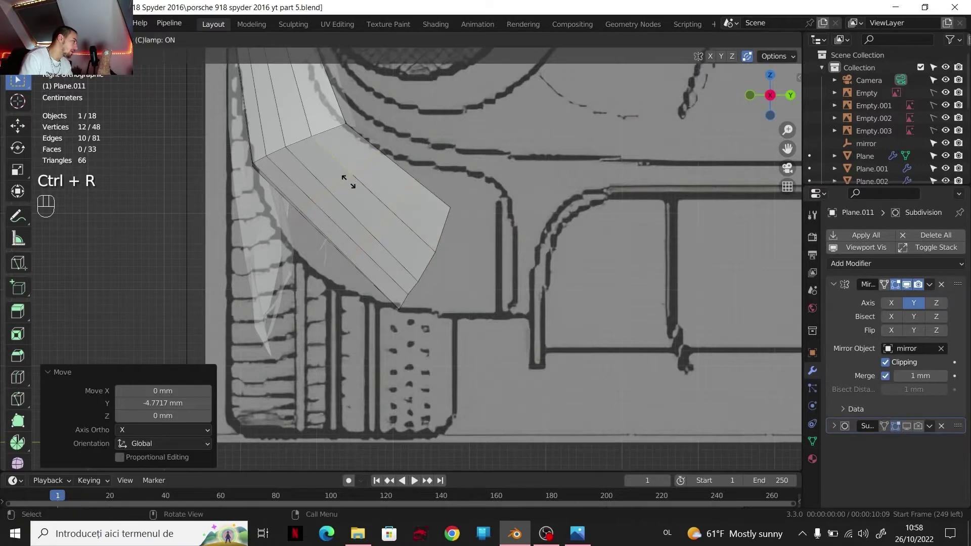
{"action": "right_click", "coordinate": [363, 204]}
{"action": "key", "text": "g"}
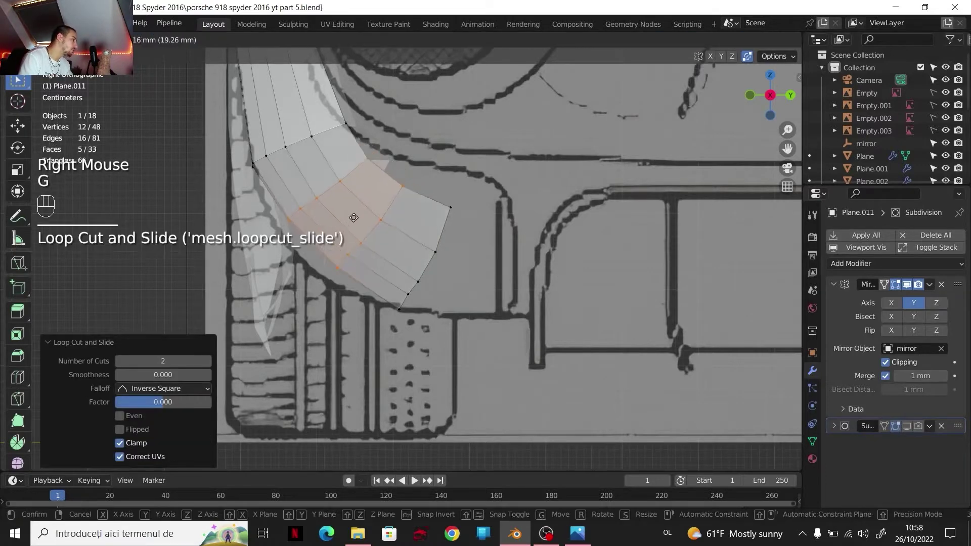
{"action": "left_click", "coordinate": [347, 225]}
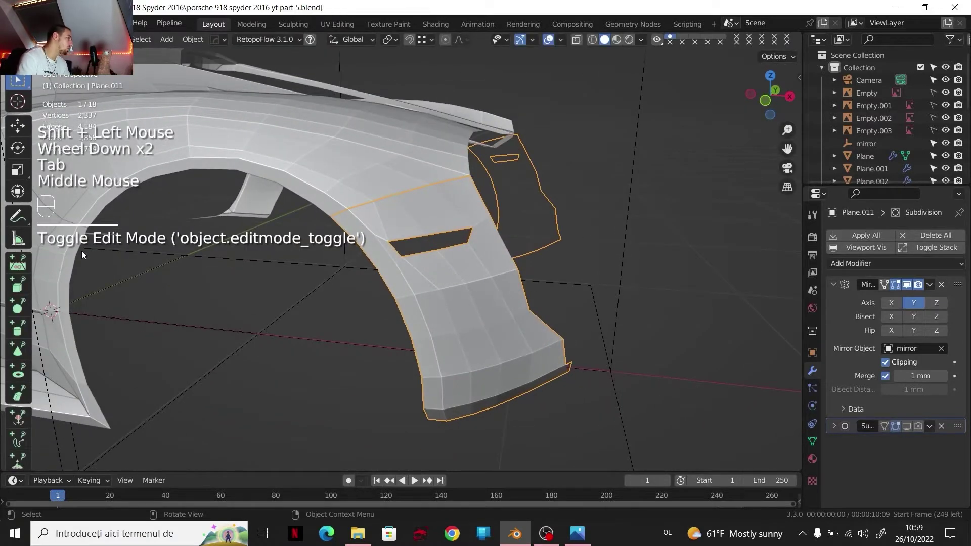
Step: Preview the bumper side panel with its Subdivision modifier shown in the viewport, hide it again, and inspect the panel's shape
{"action": "left_click", "coordinate": [907, 426]}
{"action": "scroll", "coordinate": [409, 271], "scroll_direction": "down", "scroll_amount": 1}
{"action": "middle_click_drag", "start_coordinate": [409, 271], "coordinate": [392, 223]}
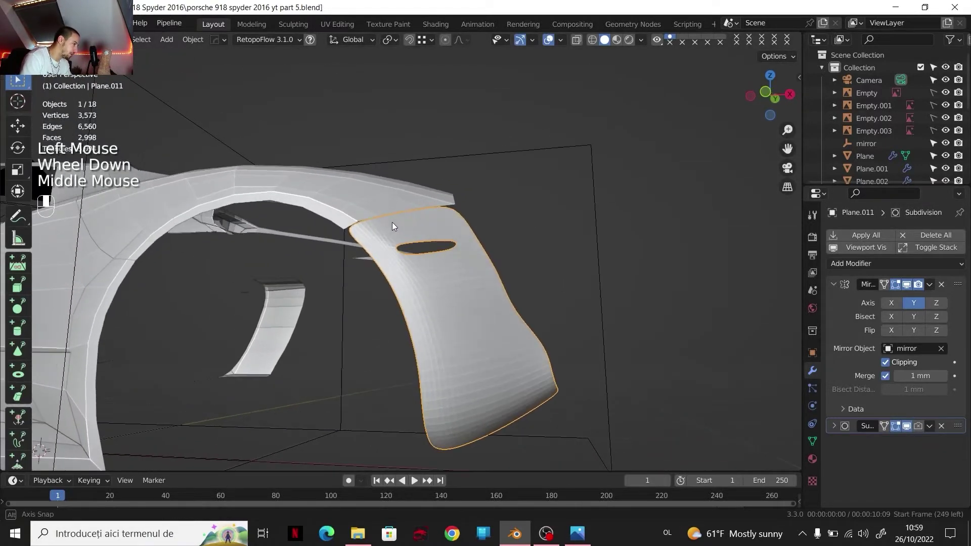
{"action": "scroll", "coordinate": [392, 222], "scroll_direction": "down", "scroll_amount": 1}
{"action": "left_click", "coordinate": [907, 426]}
{"action": "scroll", "coordinate": [415, 274], "scroll_direction": "down", "scroll_amount": 1}
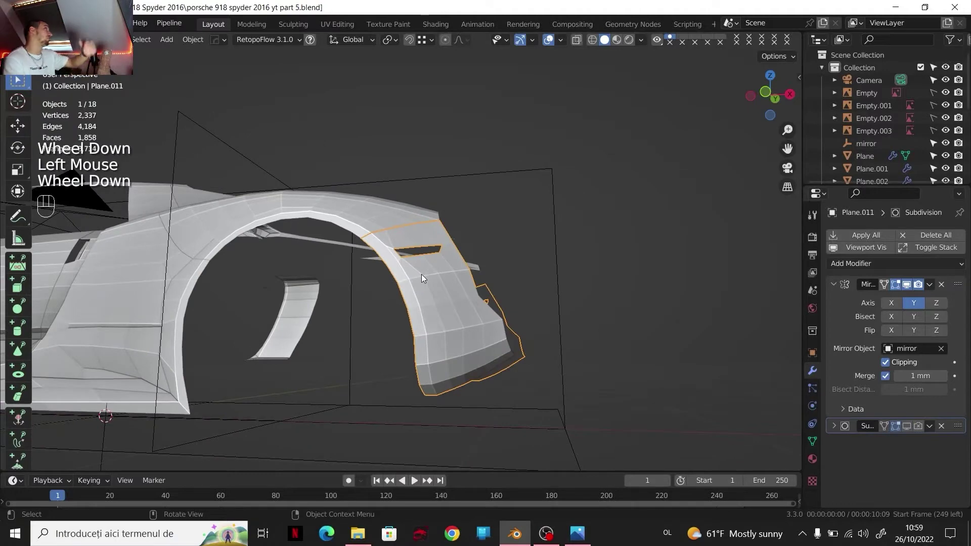
{"action": "middle_click_drag", "start_coordinate": [421, 274], "coordinate": [412, 332]}
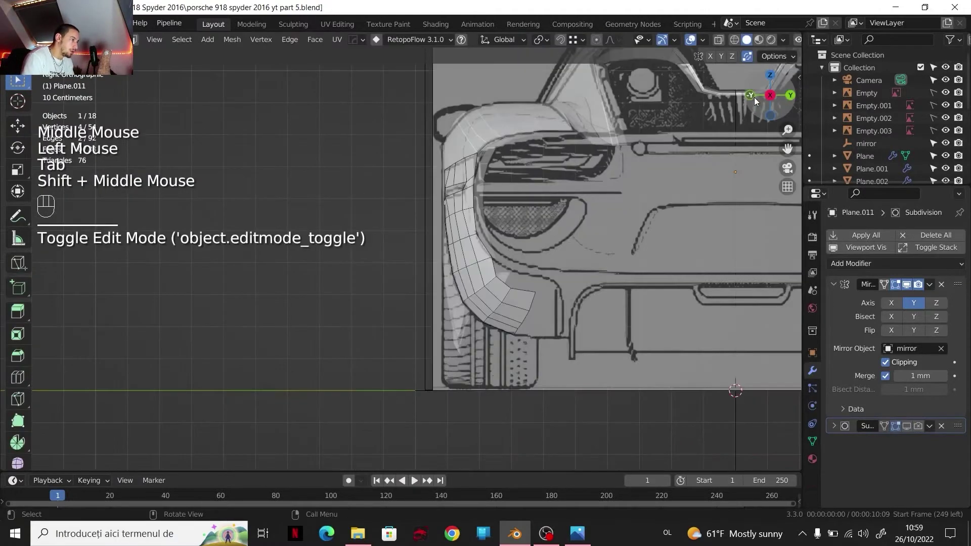
Step: In the side view, move the short cross edge on the lower wheel arch border about -3.18 mm along X
{"action": "left_click", "coordinate": [755, 97]}
{"action": "scroll", "coordinate": [567, 218], "scroll_direction": "down", "scroll_amount": 2}
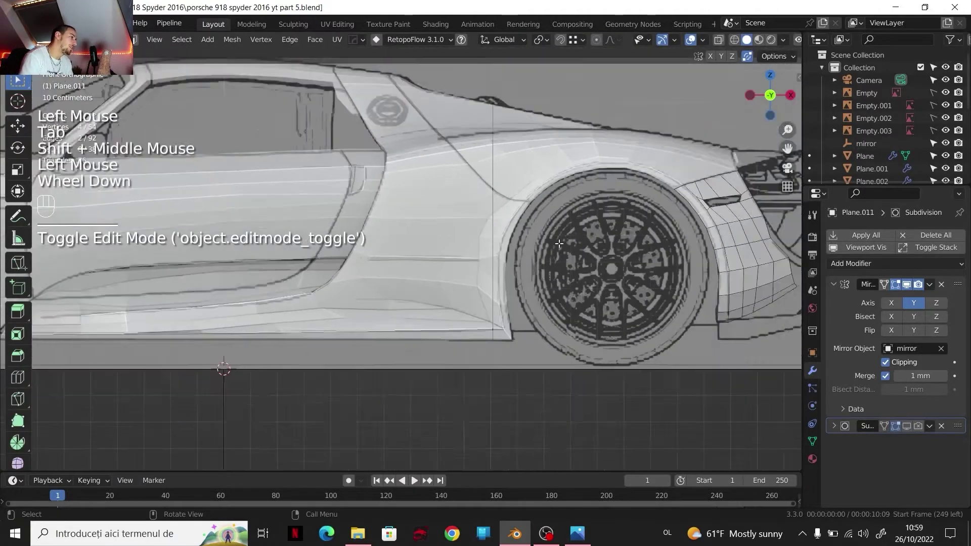
{"action": "middle_click_drag", "start_coordinate": [532, 237], "coordinate": [256, 262], "text": "shift"}
{"action": "scroll", "coordinate": [433, 221], "scroll_direction": "up", "scroll_amount": 2}
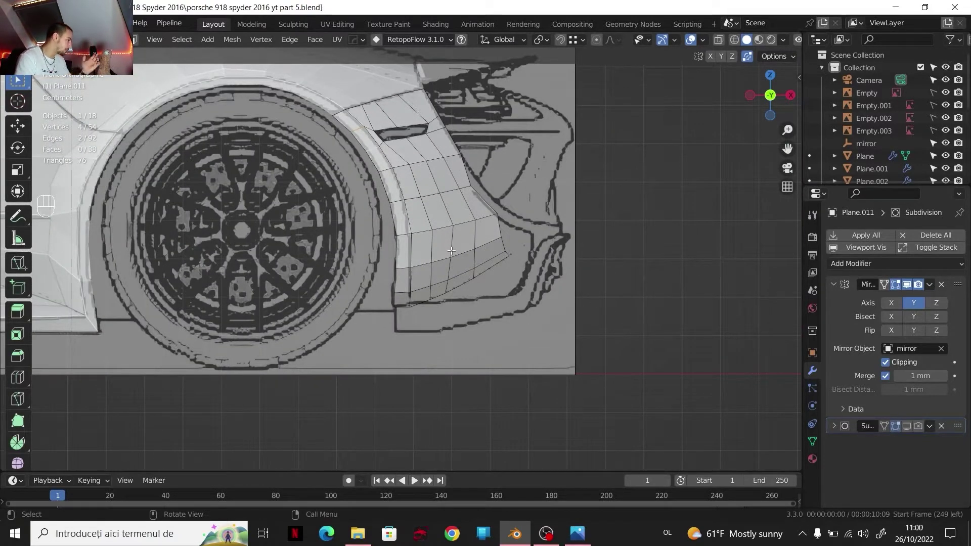
{"action": "scroll", "coordinate": [450, 250], "scroll_direction": "up", "scroll_amount": 5}
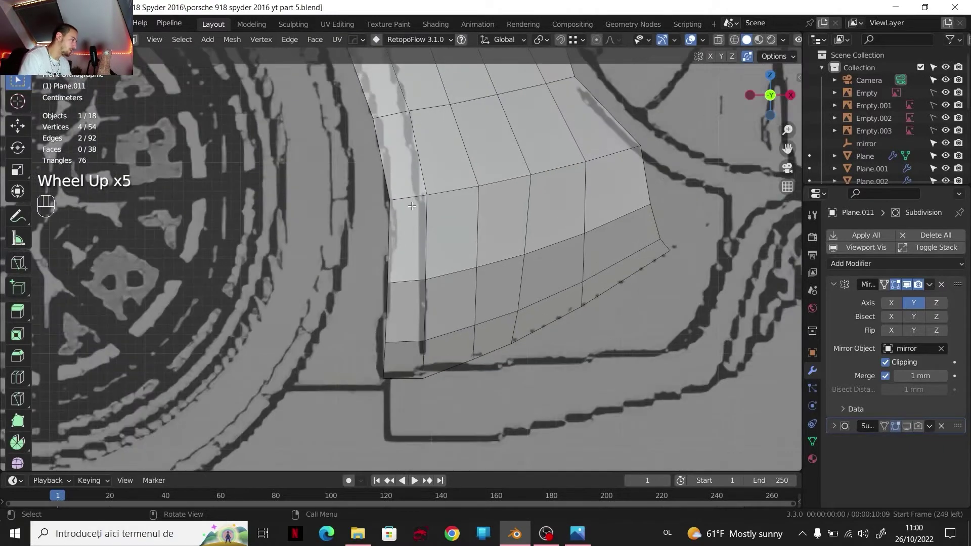
{"action": "left_click", "coordinate": [404, 222]}
{"action": "middle_click_drag", "start_coordinate": [405, 223], "coordinate": [362, 248], "text": "shift"}
{"action": "key", "text": "g"}
{"action": "key", "text": "x"}
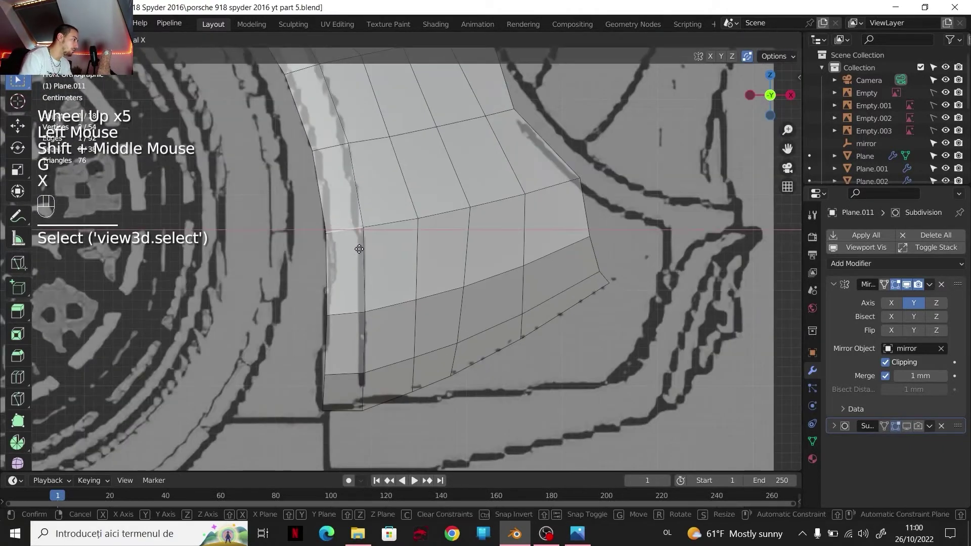
{"action": "left_click", "coordinate": [360, 249]}
{"action": "scroll", "coordinate": [359, 249], "scroll_direction": "down", "scroll_amount": 3}
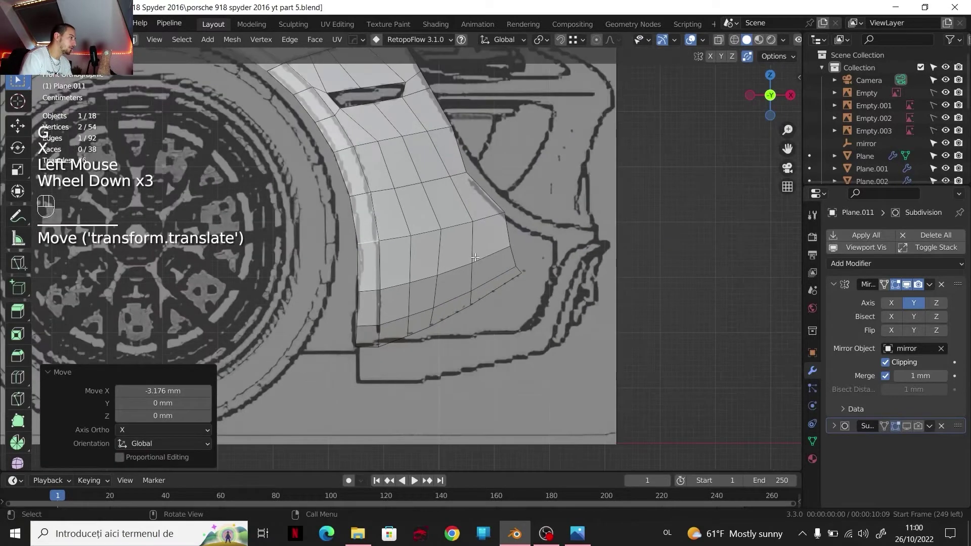
Step: In the rear view, extrude the lower section's inner border edges about 62.2 mm along Y toward the bumper opening's vertical line
{"action": "middle_click_drag", "start_coordinate": [683, 308], "coordinate": [559, 332], "text": "shift"}
{"action": "scroll", "coordinate": [559, 331], "scroll_direction": "down", "scroll_amount": 1}
{"action": "scroll", "coordinate": [559, 332], "scroll_direction": "up", "scroll_amount": 1}
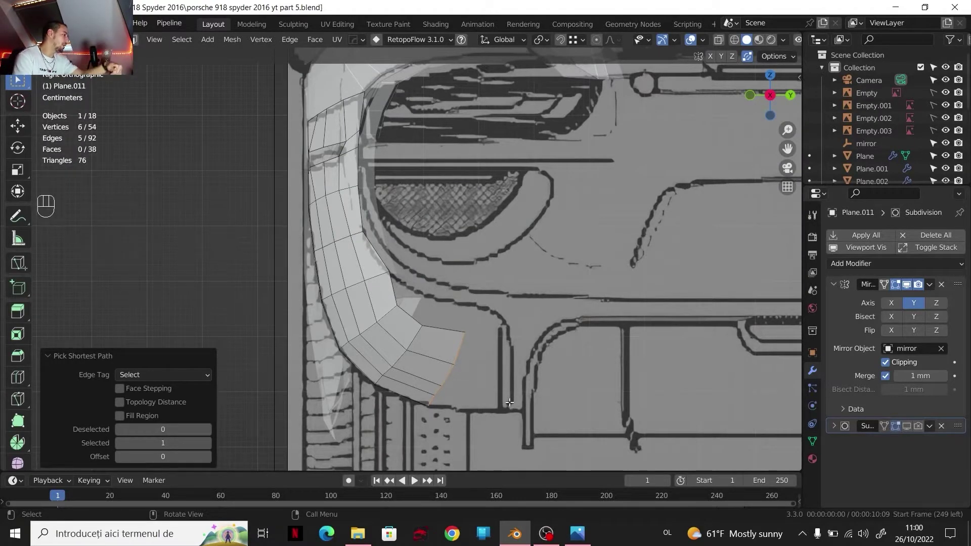
{"action": "key", "text": "e"}
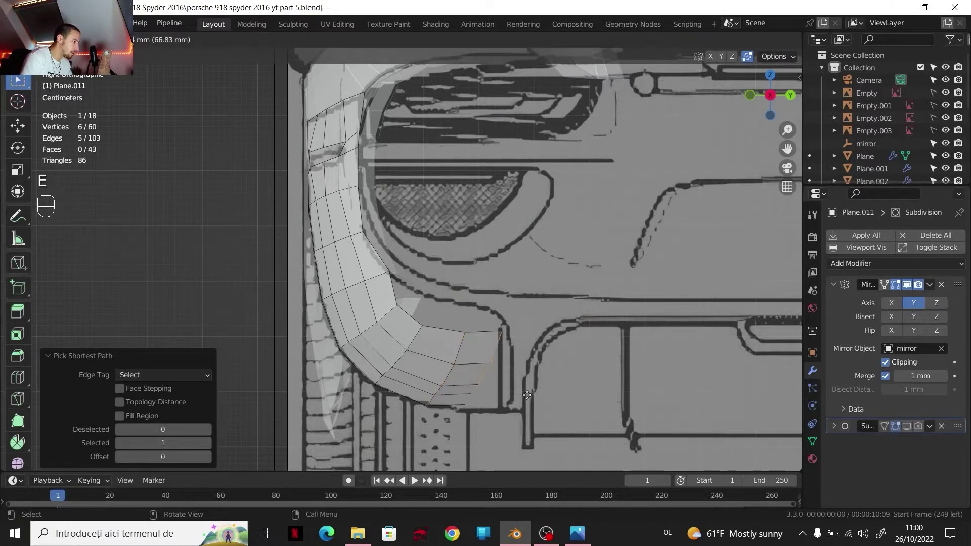
{"action": "key", "text": "y"}
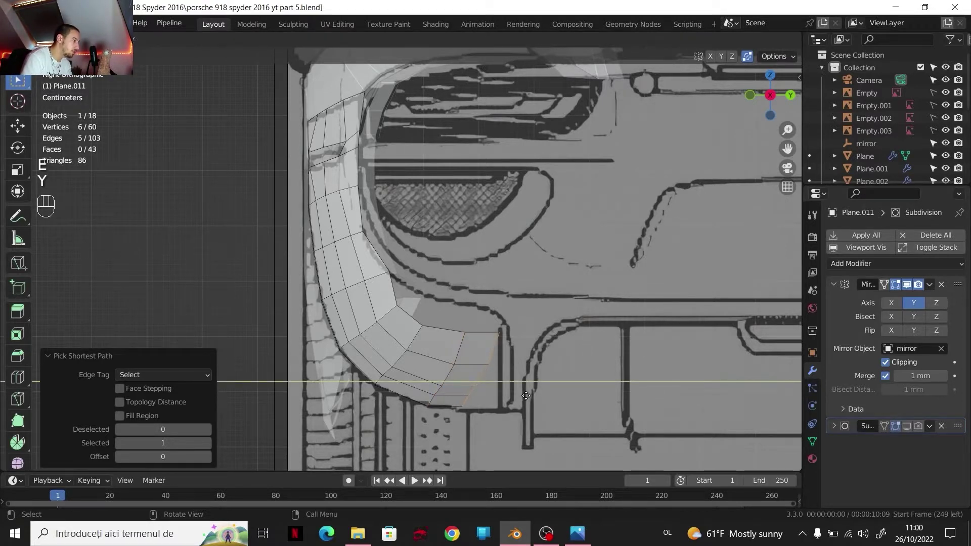
{"action": "left_click", "coordinate": [527, 396]}
Step: Flatten the extruded border with a Y scale of 0, move it about 42.99 mm along Y, and adjust its height along Z
{"action": "key", "text": "s"}
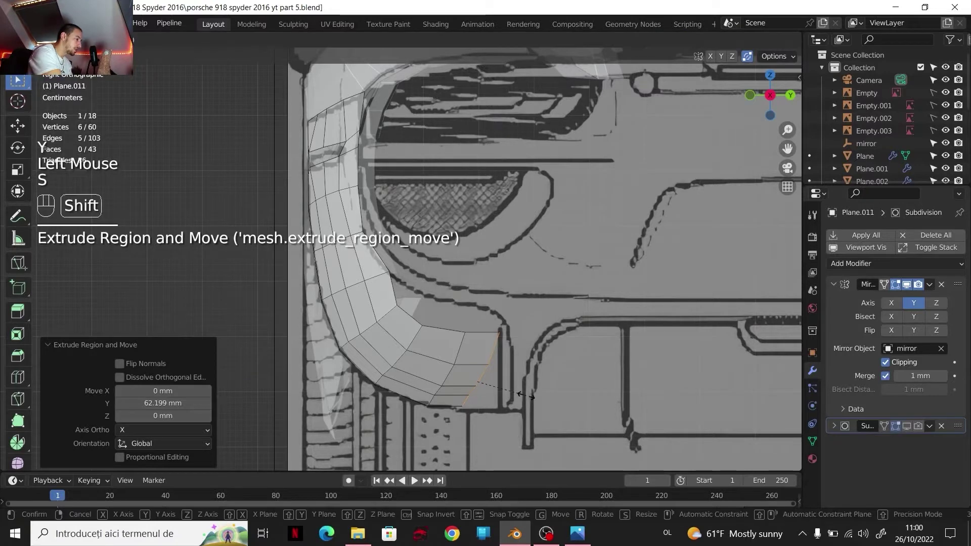
{"action": "key", "text": "y"}
{"action": "key", "text": "shift+0"}
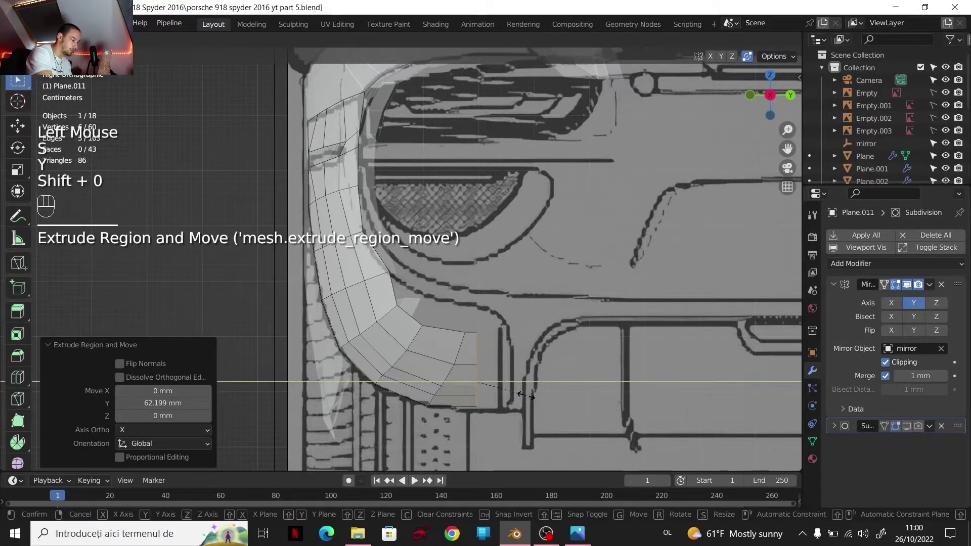
{"action": "key", "text": "Return"}
{"action": "key", "text": "g"}
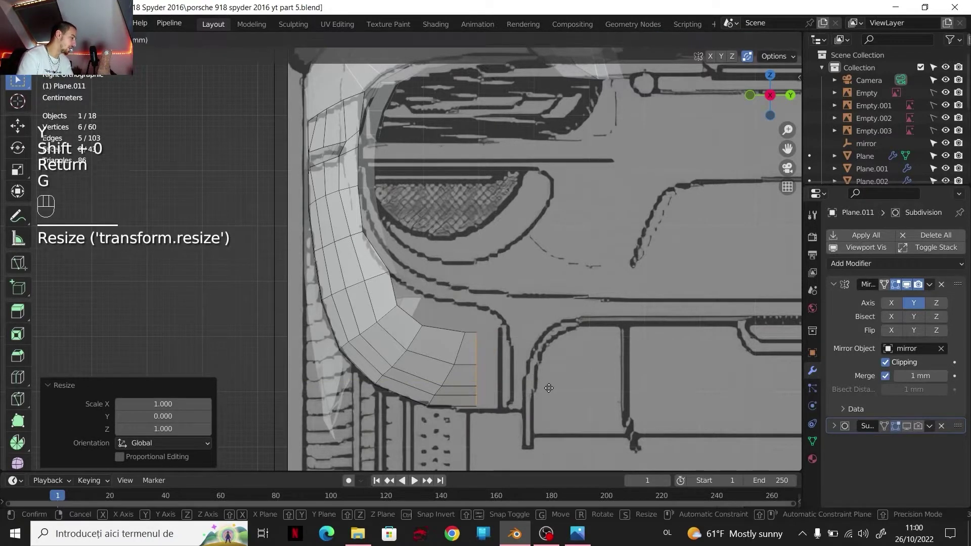
{"action": "key", "text": "y"}
{"action": "left_click", "coordinate": [691, 139]}
{"action": "key", "text": "g"}
{"action": "key", "text": "z"}
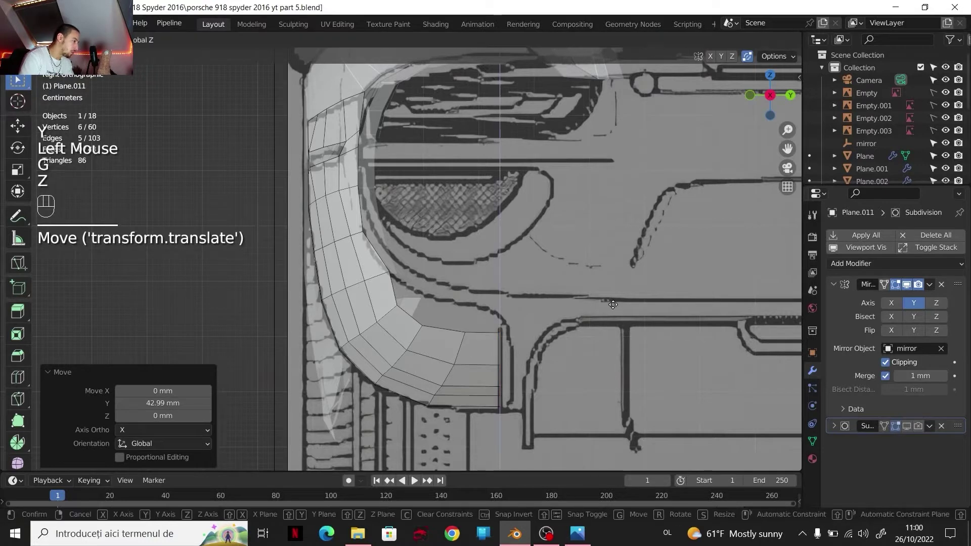
{"action": "left_click", "coordinate": [614, 306], "text": "shift"}
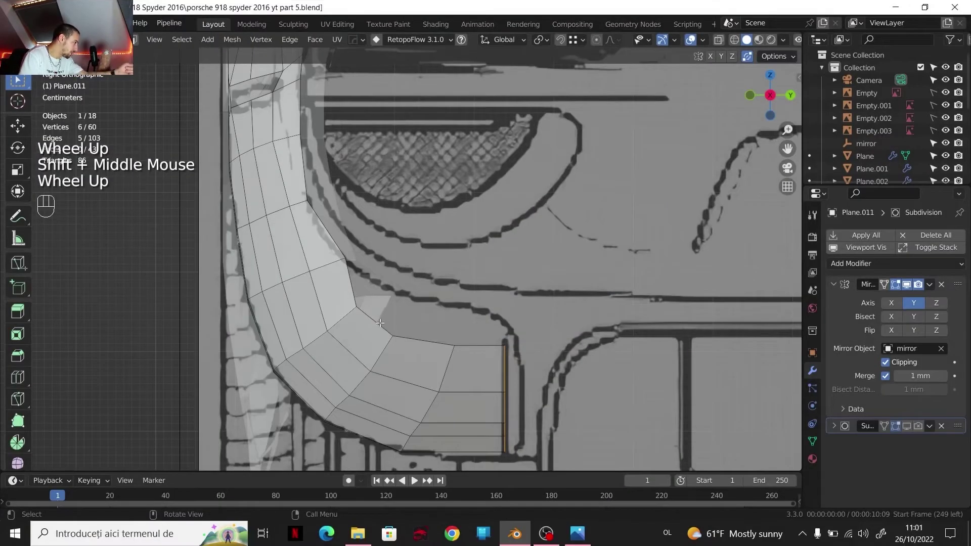
Step: Extrude the upper edges of the panel's lower section about 53.36 mm along Z toward the rear blueprint's outline
{"action": "left_click", "coordinate": [370, 317]}
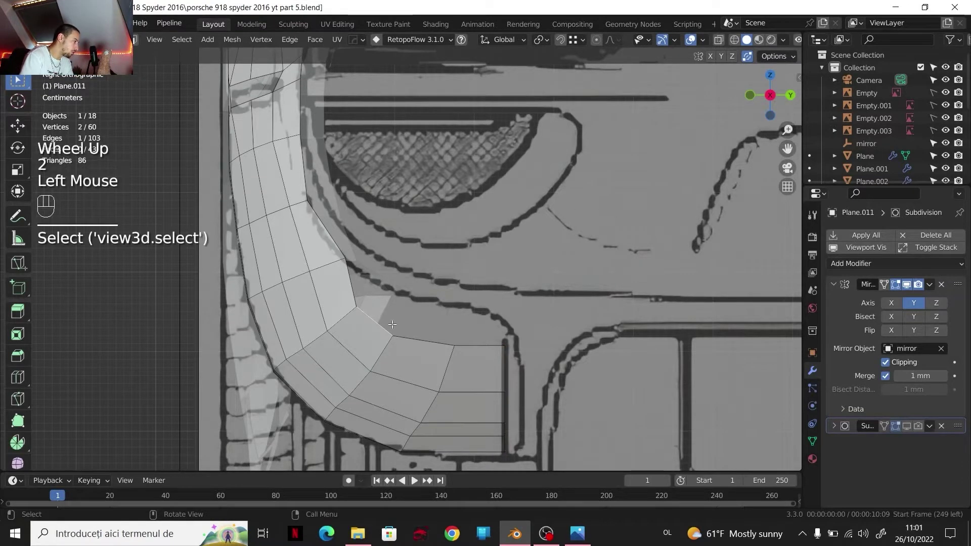
{"action": "left_click", "coordinate": [474, 349], "text": "ctrl"}
{"action": "key", "text": "e"}
{"action": "key", "text": "z"}
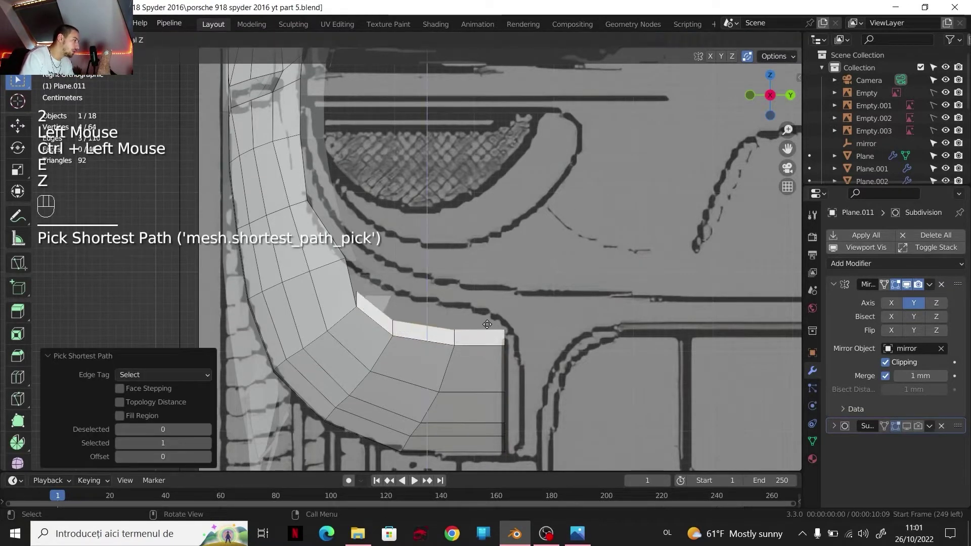
{"action": "left_click", "coordinate": [482, 302]}
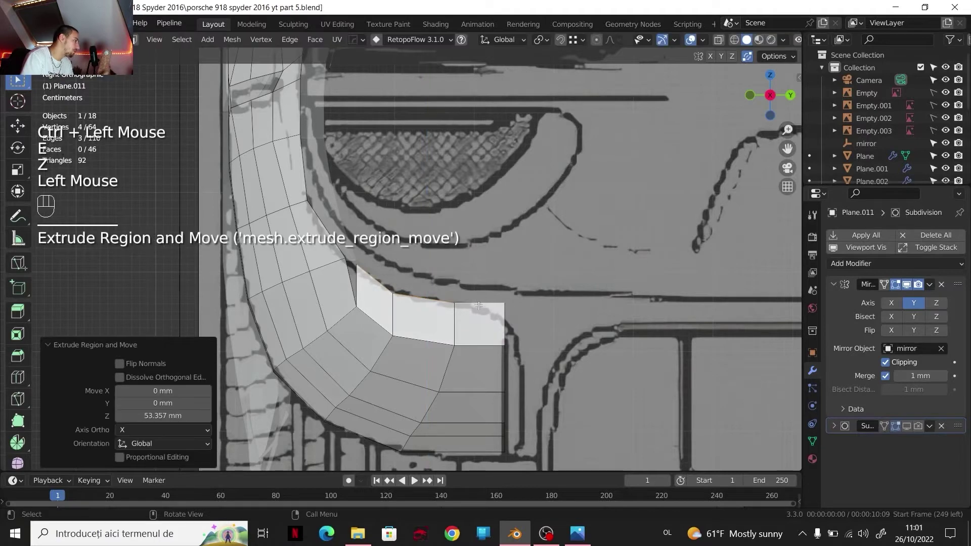
Step: Merge the outermost vertex of the new strip into the adjacent panel corner vertex using At Last
{"action": "key", "text": "1"}
{"action": "left_click", "coordinate": [357, 268]}
{"action": "left_click", "coordinate": [373, 285], "text": "shift"}
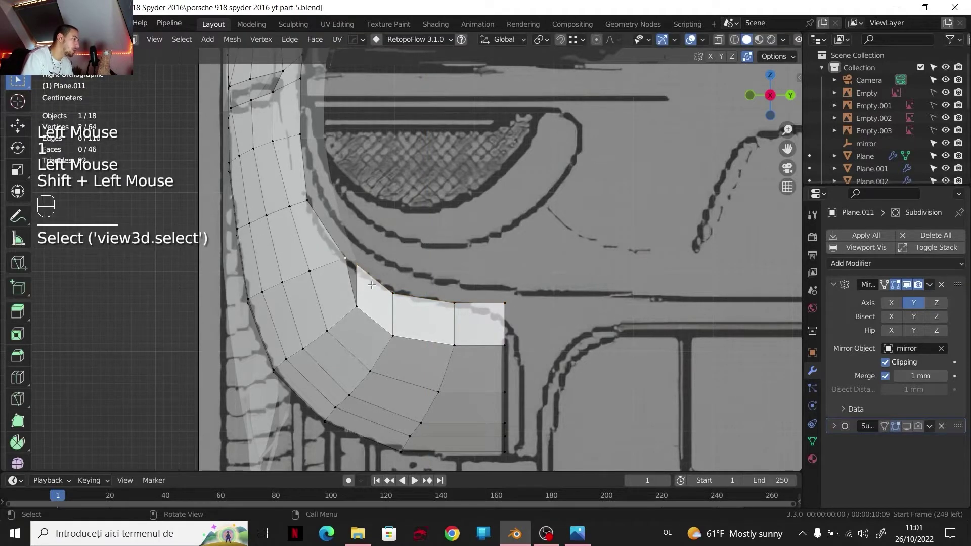
{"action": "key", "text": "m"}
{"action": "left_click", "coordinate": [351, 335]}
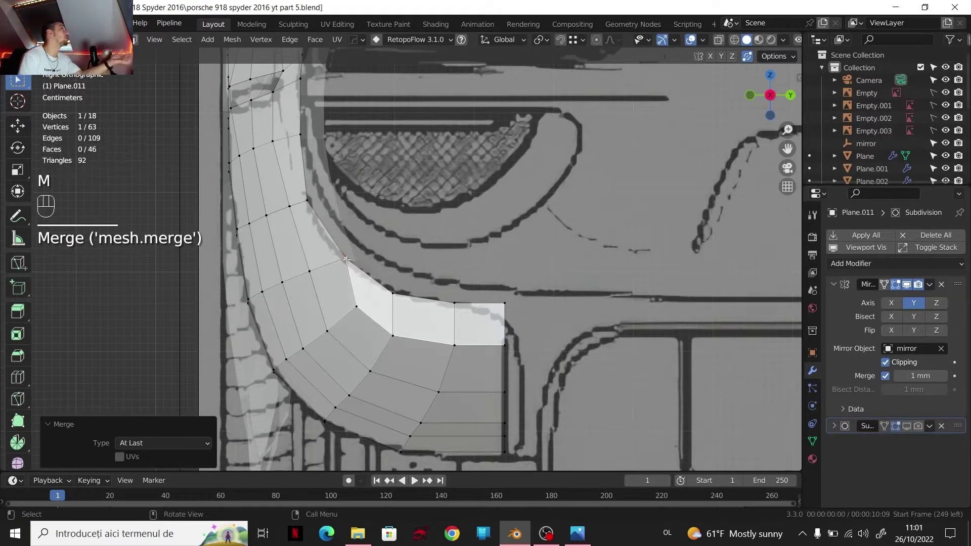
Step: Slide the strip's inner top corner vertex down its edge by a factor of about 0.405 to follow the blueprint curve
{"action": "left_click", "coordinate": [503, 309]}
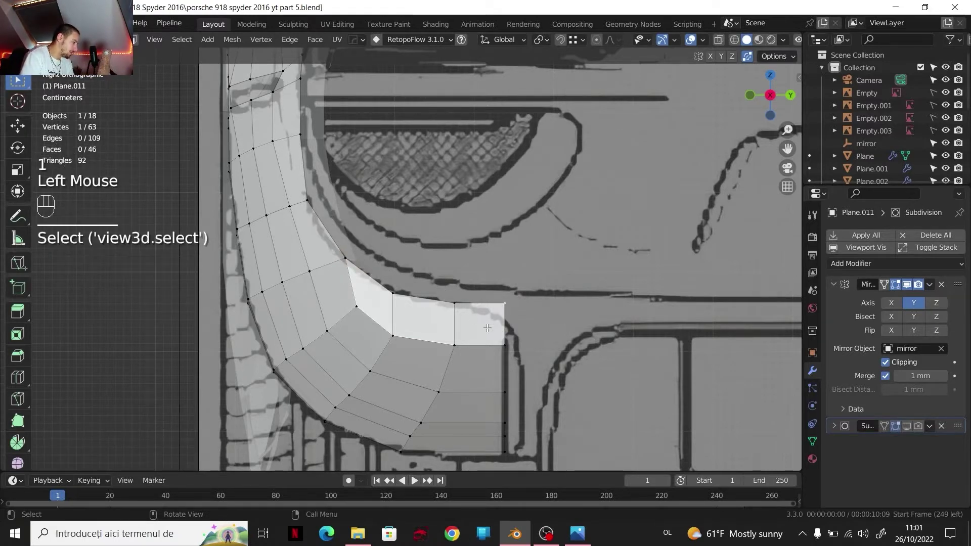
{"action": "key", "text": "g"}
{"action": "key", "text": "g"}
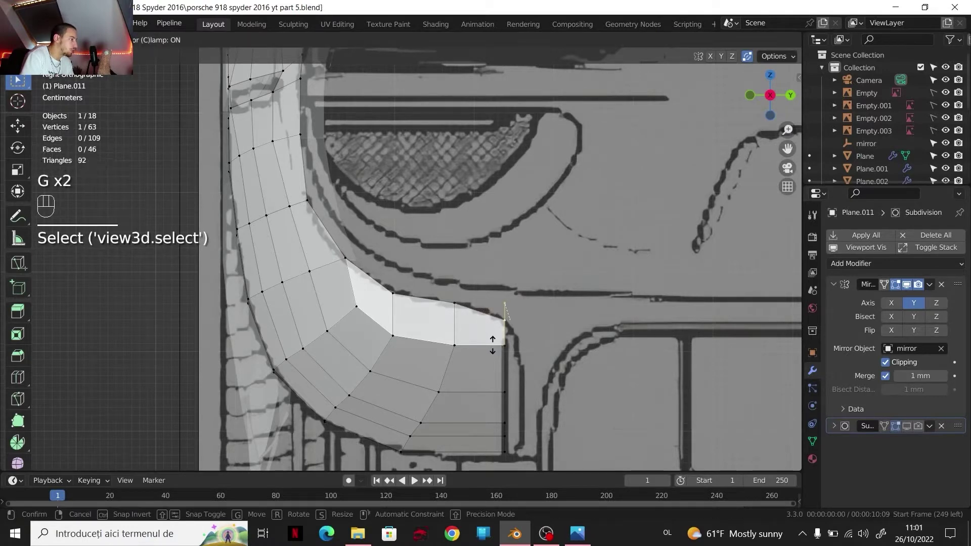
{"action": "left_click", "coordinate": [494, 346]}
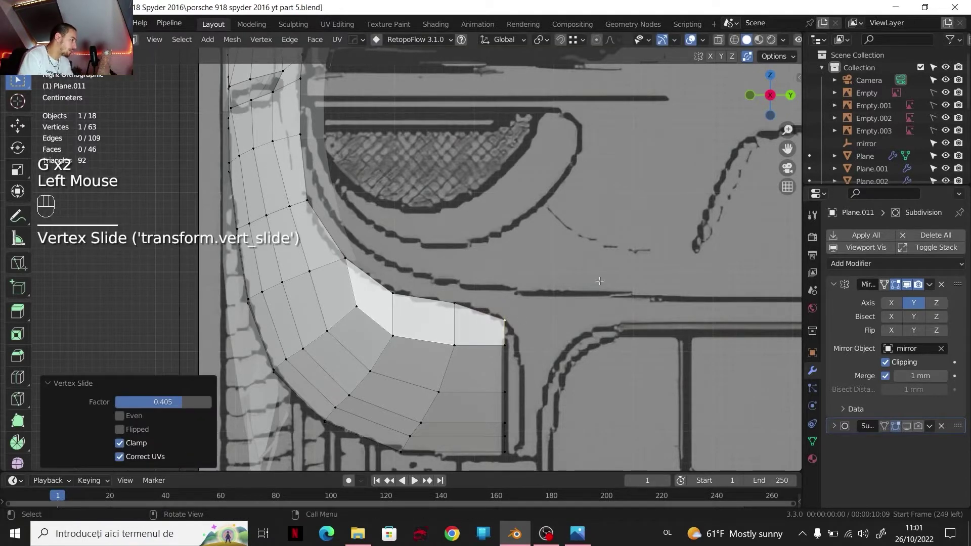
Step: Select the strip's two innermost top vertices and move them about 57.8 mm along X in the side view
{"action": "left_click", "coordinate": [751, 95]}
{"action": "middle_click_drag", "start_coordinate": [755, 99], "coordinate": [503, 253], "text": "shift"}
{"action": "scroll", "coordinate": [626, 250], "scroll_direction": "down", "scroll_amount": 3}
{"action": "scroll", "coordinate": [503, 253], "scroll_direction": "up", "scroll_amount": 3}
{"action": "middle_click_drag", "start_coordinate": [648, 268], "coordinate": [445, 281], "text": "shift"}
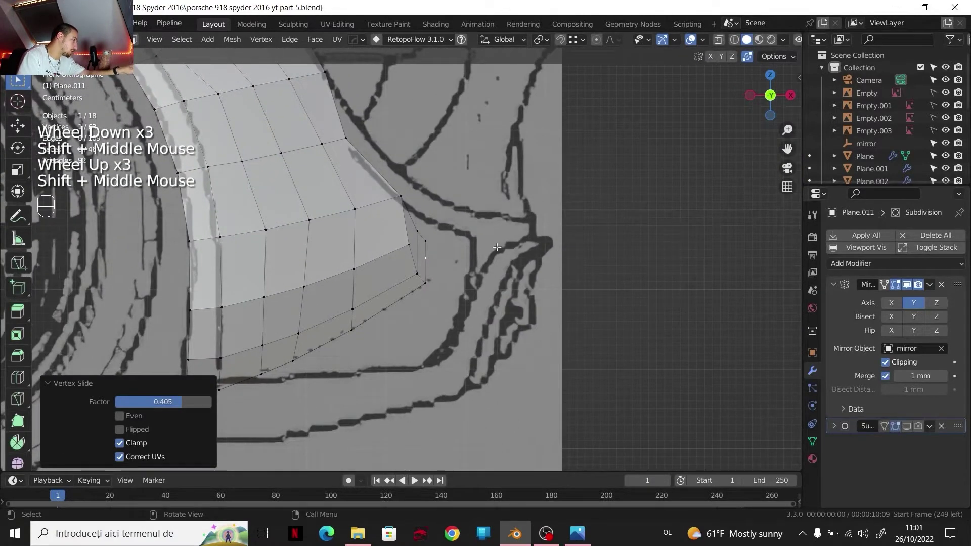
{"action": "left_click", "coordinate": [791, 95]}
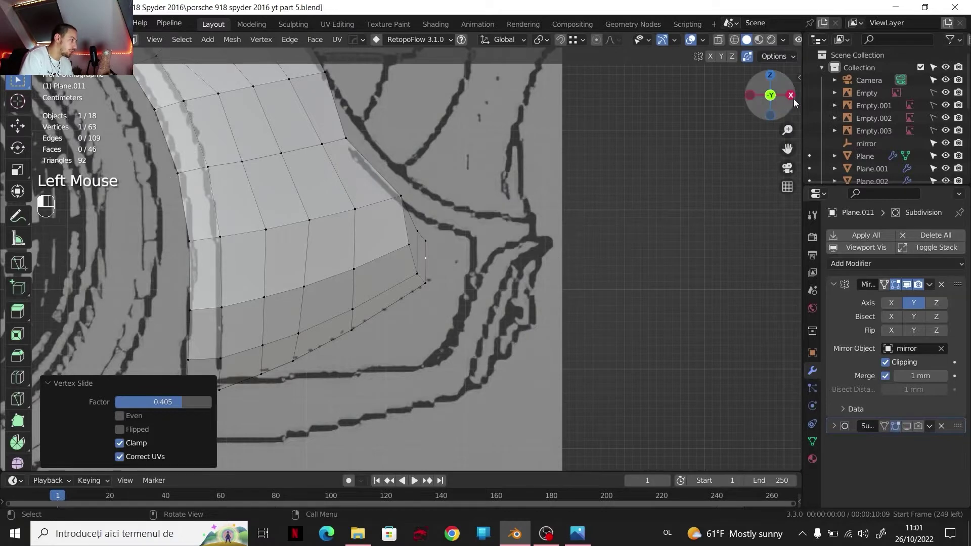
{"action": "left_click", "coordinate": [503, 240], "text": "ctrl"}
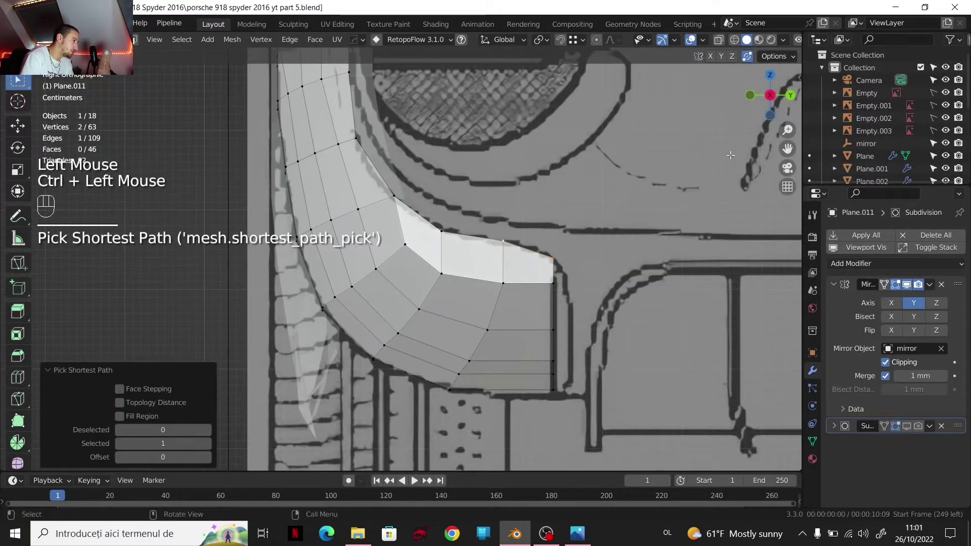
{"action": "left_click", "coordinate": [750, 95]}
{"action": "key", "text": "g"}
{"action": "key", "text": "x"}
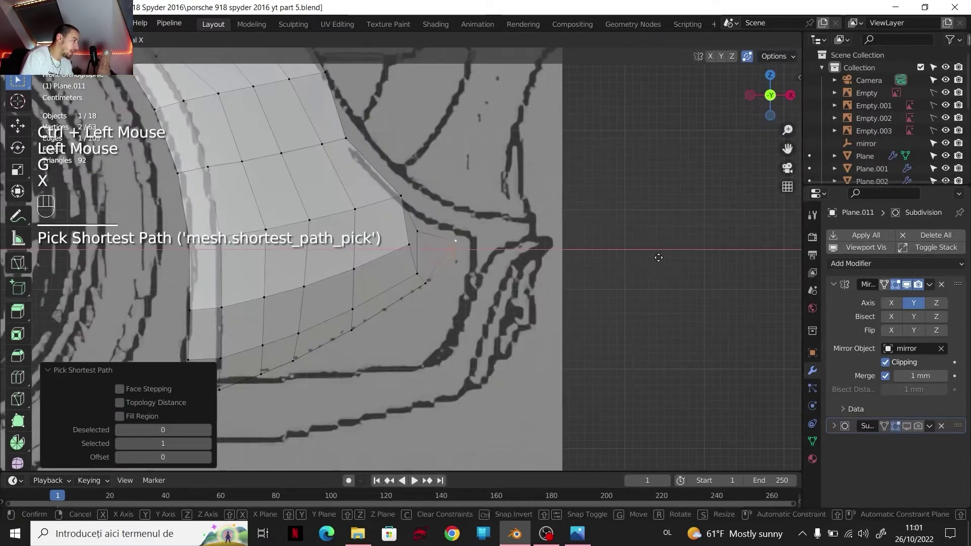
{"action": "left_click", "coordinate": [668, 255]}
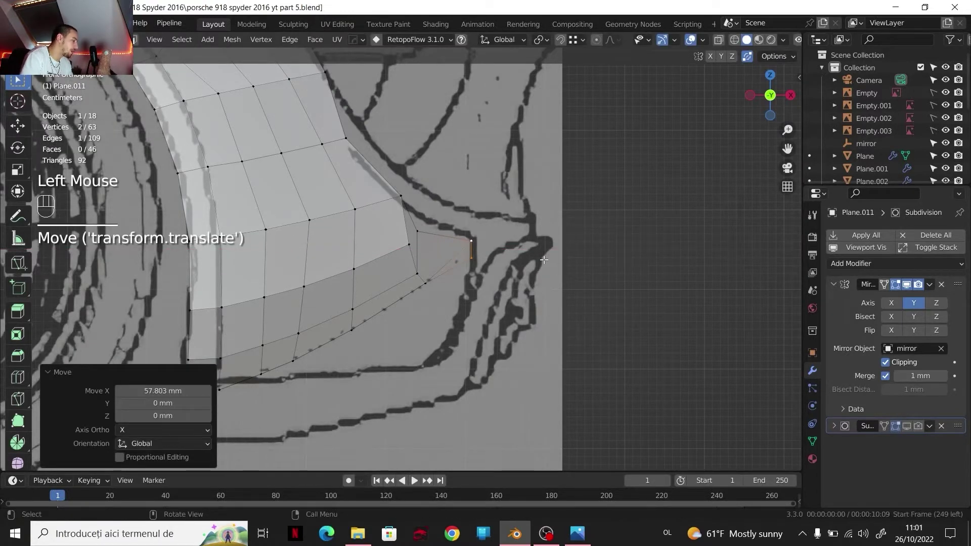
Step: Move the neighbouring top vertex of the strip about 43.19 mm along X to the side blueprint's line, and check the shape
{"action": "left_click", "coordinate": [418, 232]}
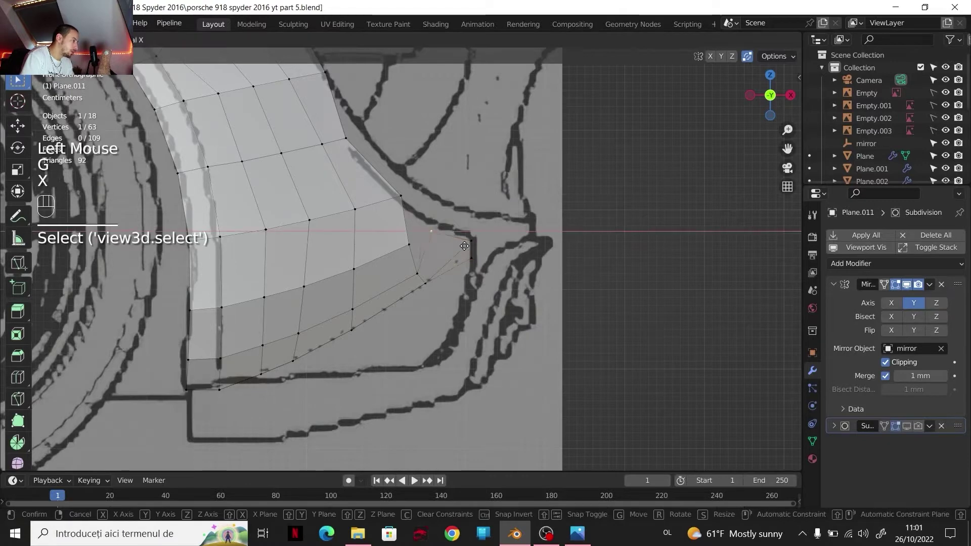
{"action": "key", "text": "g"}
{"action": "key", "text": "x"}
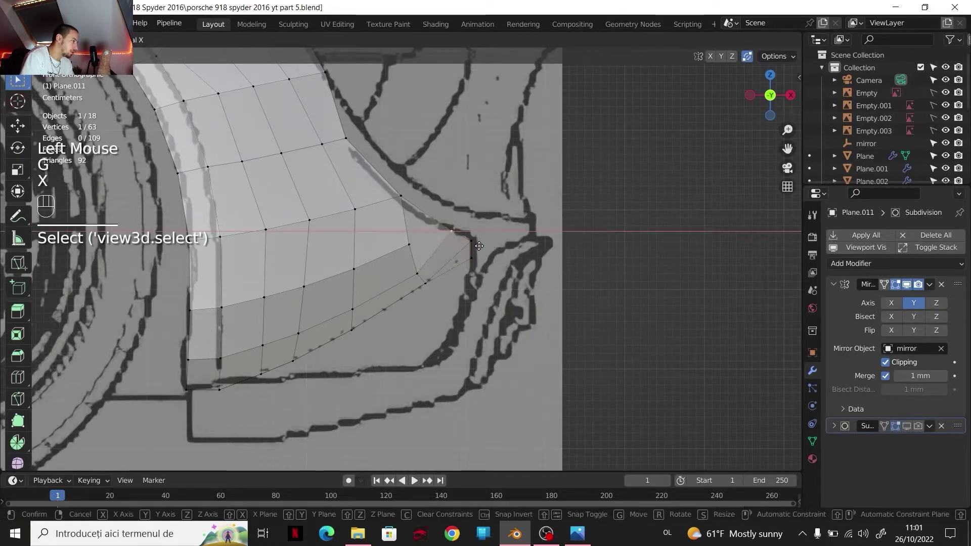
{"action": "left_click", "coordinate": [479, 247]}
{"action": "left_click", "coordinate": [791, 95]}
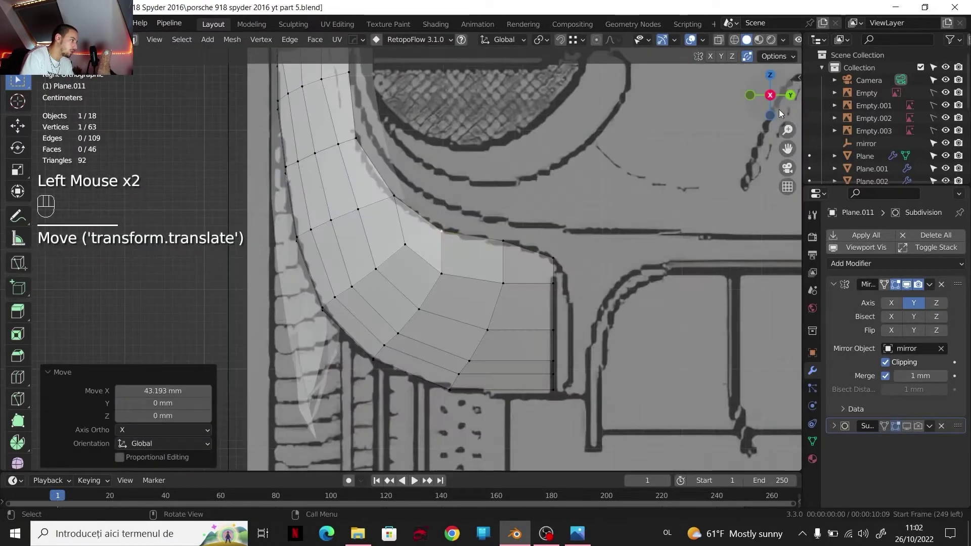
{"action": "scroll", "coordinate": [480, 256], "scroll_direction": "down", "scroll_amount": 3}
{"action": "mouse_move", "coordinate": [480, 256]}
{"action": "middle_mouse_down"}
{"action": "mouse_move", "coordinate": [547, 288]}
{"action": "mouse_move", "coordinate": [512, 250]}
{"action": "mouse_move", "coordinate": [494, 251]}
{"action": "middle_mouse_up"}
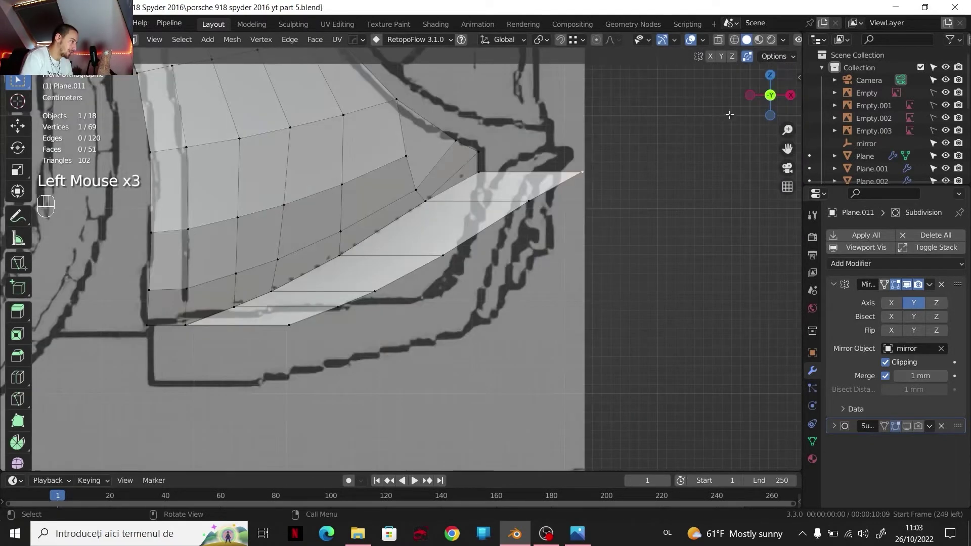
Step: Move the lower strip's whole outer edge about 21.83 mm along Y to the rear blueprint's line
{"action": "left_click", "coordinate": [716, 121], "text": "ctrl"}
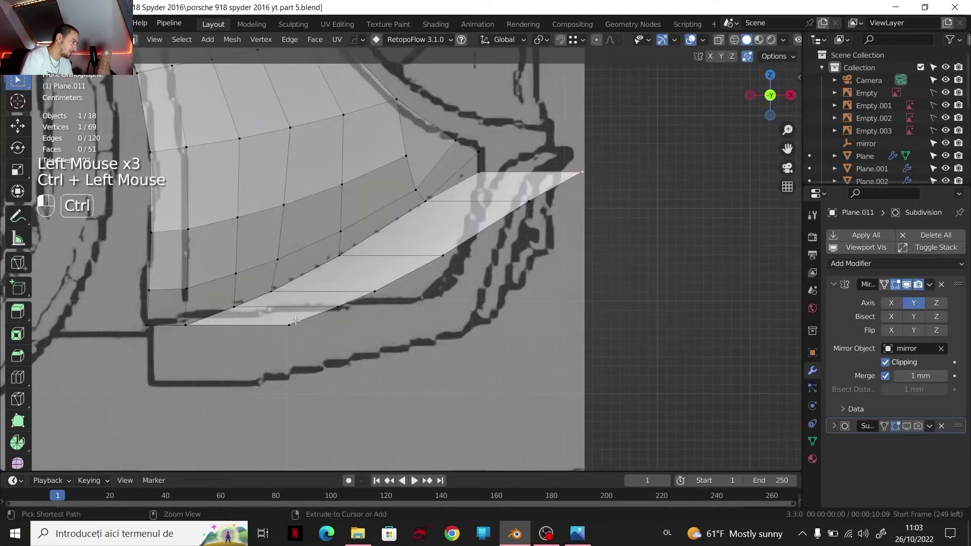
{"action": "left_click", "coordinate": [791, 95]}
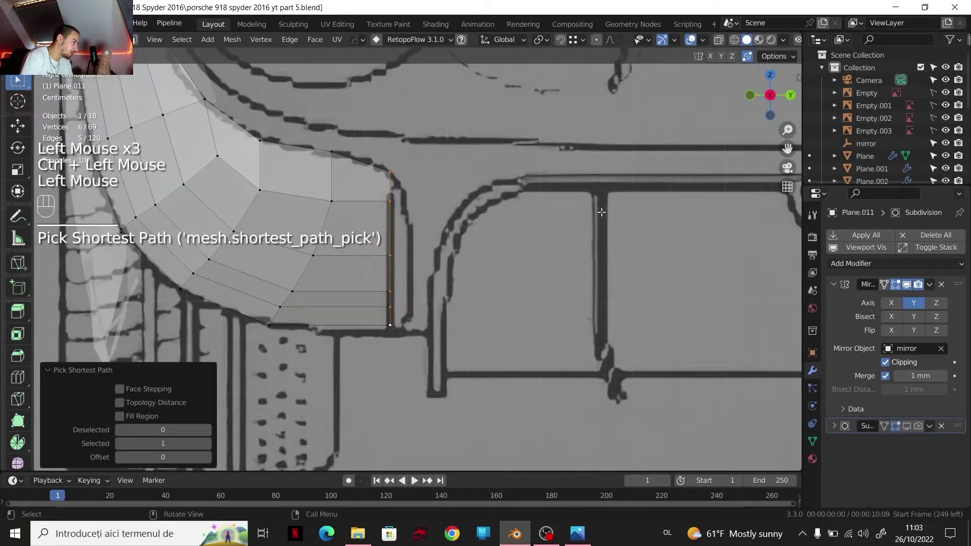
{"action": "key", "text": "g"}
{"action": "key", "text": "x"}
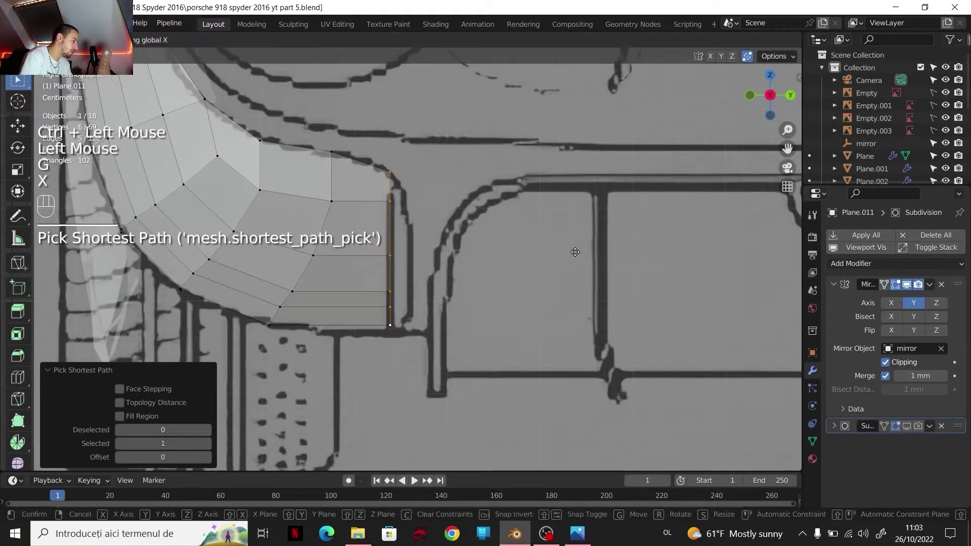
{"action": "key", "text": "y"}
{"action": "left_click", "coordinate": [585, 254]}
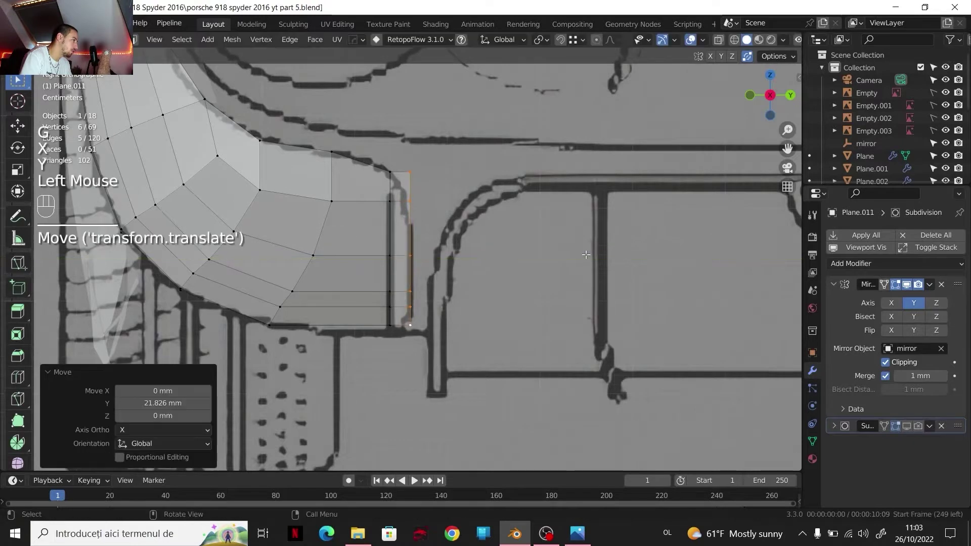
Step: Slide the outer edge's top vertex down along that edge in the rear blueprint view
{"action": "left_click", "coordinate": [411, 175]}
{"action": "key", "text": "g"}
{"action": "key", "text": "g"}
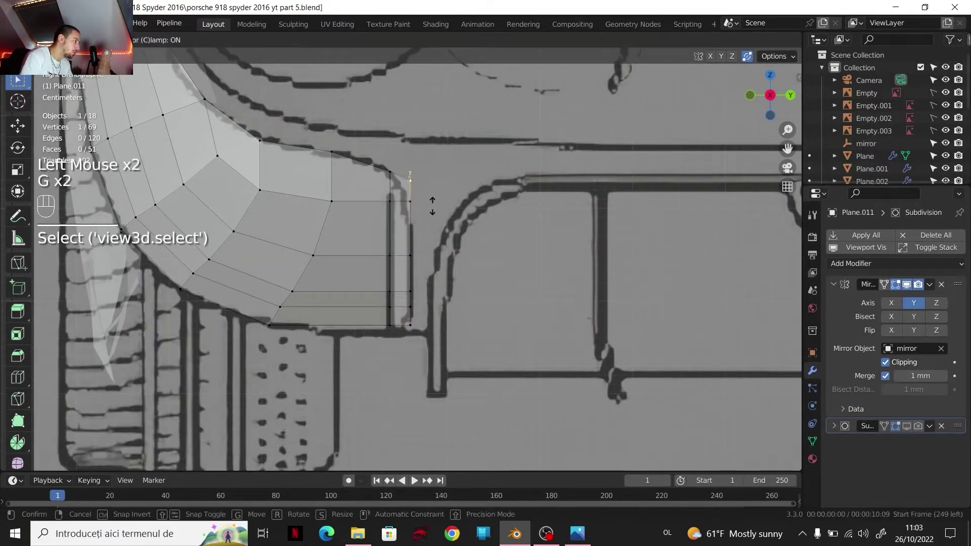
{"action": "left_click", "coordinate": [432, 207]}
Step: Select the outer edge's top two vertices and slide them inward to follow the rear blueprint's rounded corner
{"action": "left_click", "coordinate": [411, 201]}
{"action": "left_click", "coordinate": [410, 183], "text": "shift"}
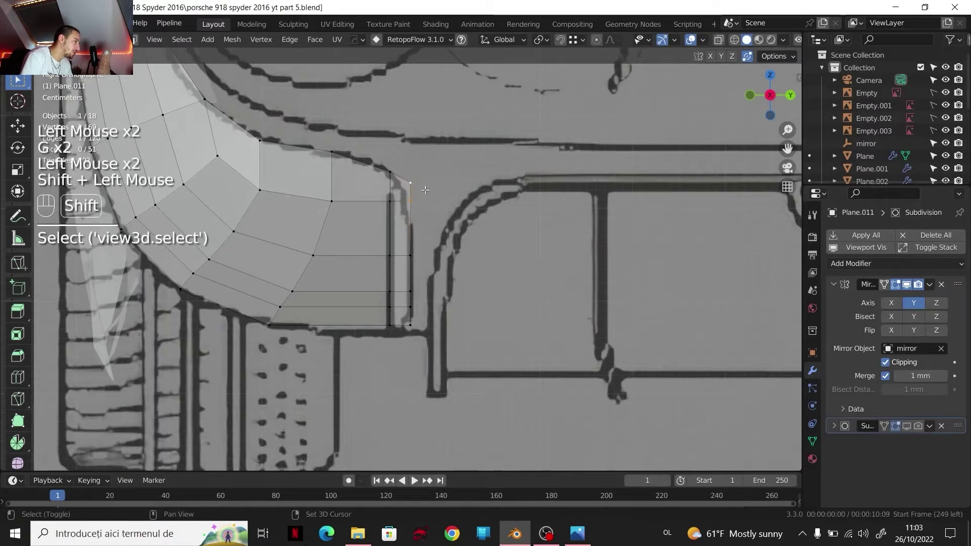
{"action": "key", "text": "g"}
{"action": "key", "text": "g"}
{"action": "key", "text": "shift"}
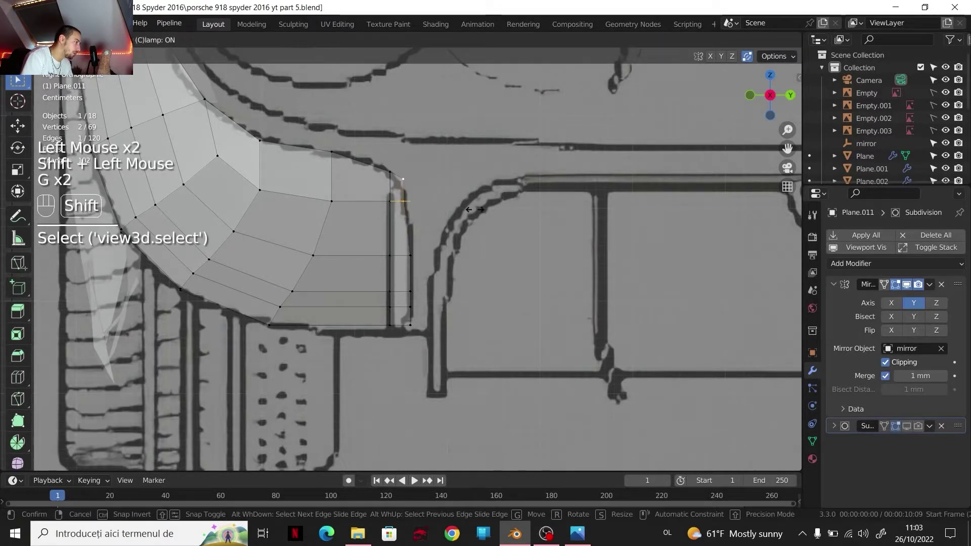
{"action": "left_click", "coordinate": [480, 211], "text": "shift"}
Step: Slide the outer edge's top vertex inward twice, first by a factor of 0.295, to match the corner outline
{"action": "left_click", "coordinate": [436, 200], "text": "shift"}
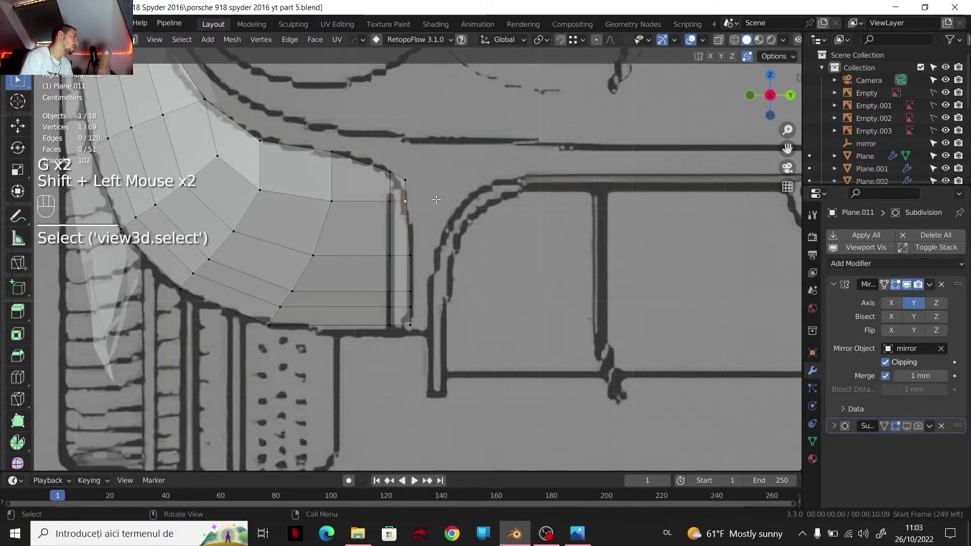
{"action": "left_click", "coordinate": [414, 180]}
{"action": "key", "text": "g"}
{"action": "key", "text": "g"}
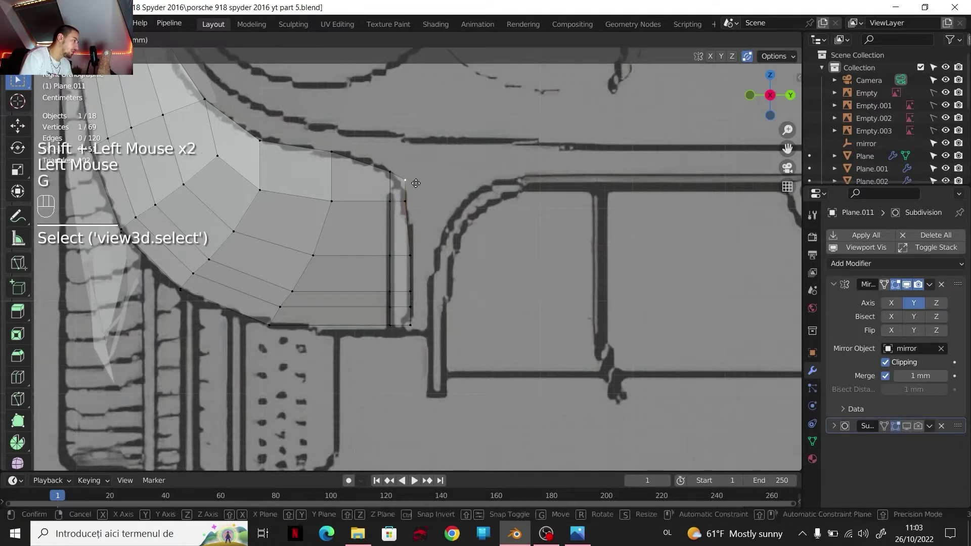
{"action": "left_click", "coordinate": [415, 185]}
{"action": "key", "text": "g"}
{"action": "key", "text": "g"}
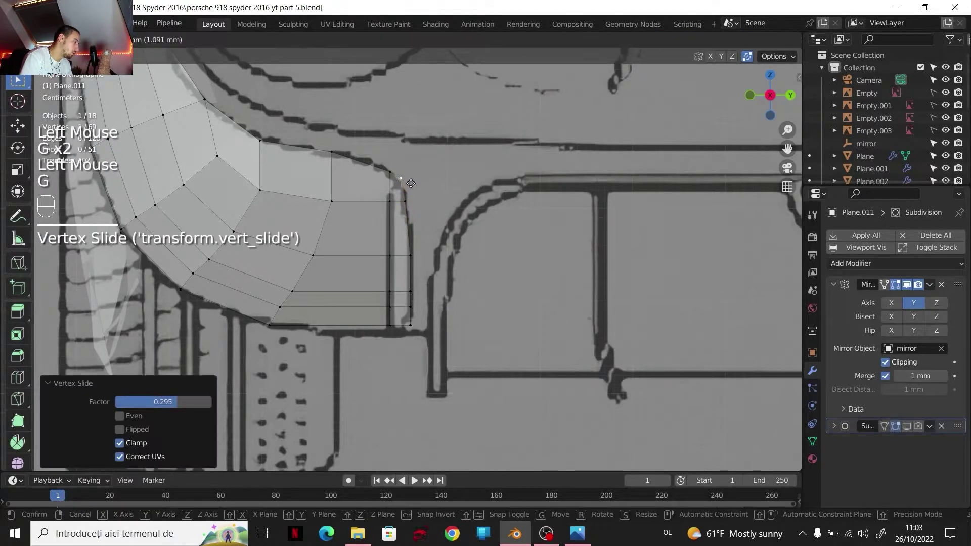
{"action": "left_click", "coordinate": [419, 189]}
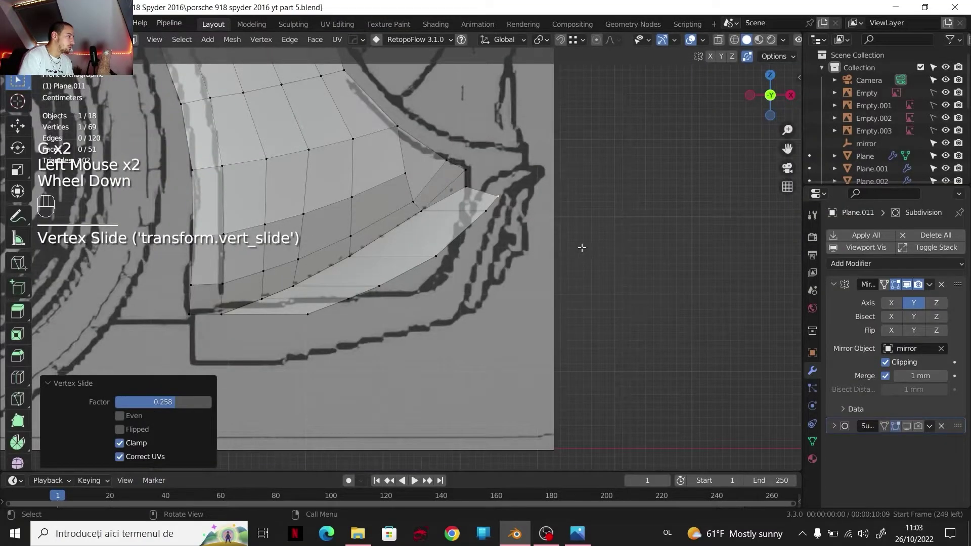
Step: Move the outer edge's top two vertices inward along X to the line on the side blueprint
{"action": "scroll", "coordinate": [530, 192], "scroll_direction": "up", "scroll_amount": 1}
{"action": "left_click", "coordinate": [530, 192]}
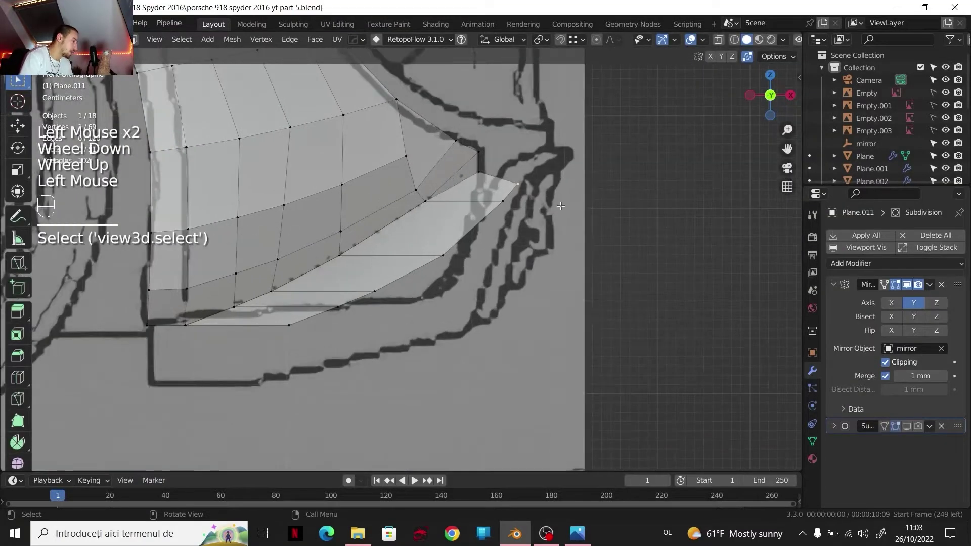
{"action": "left_click", "coordinate": [503, 202], "text": "shift"}
{"action": "key", "text": "g"}
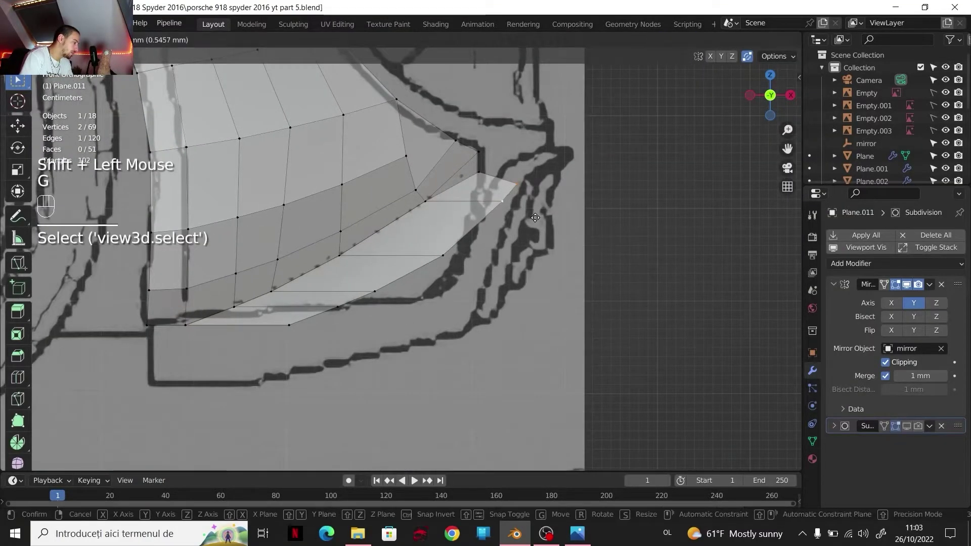
{"action": "key", "text": "x"}
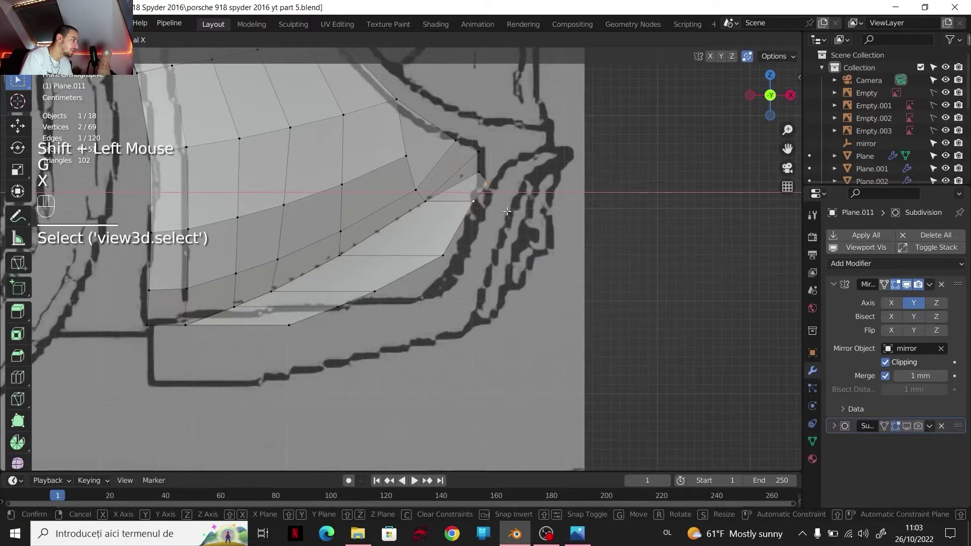
{"action": "left_click", "coordinate": [508, 211]}
Step: Move the top vertex inward along X, and shift the outer edge's third vertex about 13.64 mm along X to the side blueprint's line
{"action": "left_click", "coordinate": [485, 185]}
{"action": "key", "text": "g"}
{"action": "key", "text": "x"}
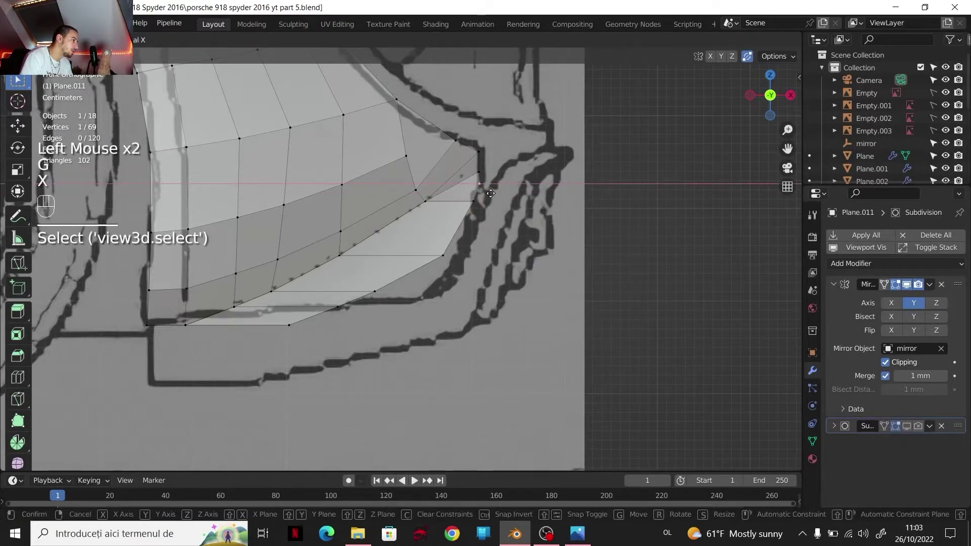
{"action": "left_click", "coordinate": [480, 212]}
{"action": "left_click", "coordinate": [445, 250]}
{"action": "key", "text": "g"}
{"action": "key", "text": "x"}
{"action": "left_click", "coordinate": [457, 252]}
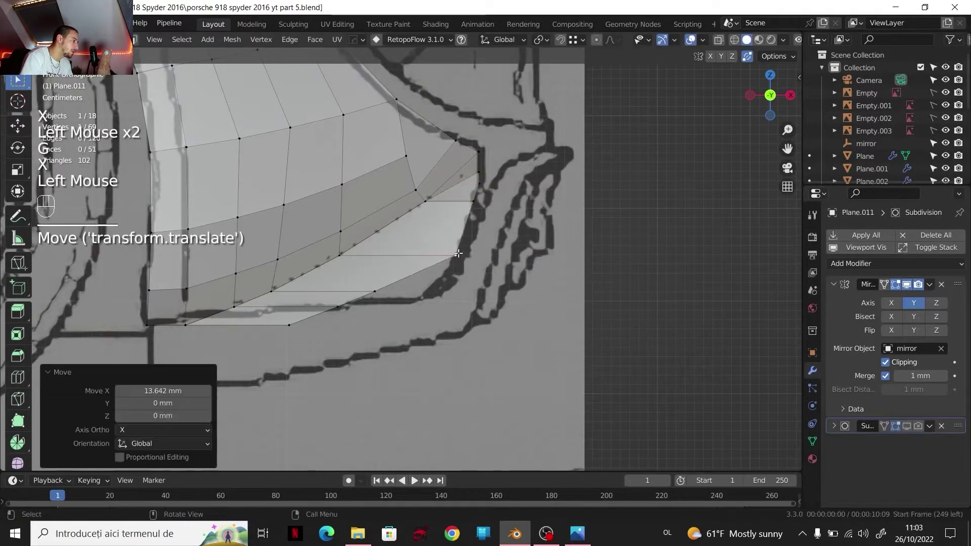
Step: Move the outer edge's fourth vertex about 58.39 mm along X and slide it upward, and slide the third vertex up as well
{"action": "left_click", "coordinate": [376, 291]}
{"action": "key", "text": "g"}
{"action": "key", "text": "g"}
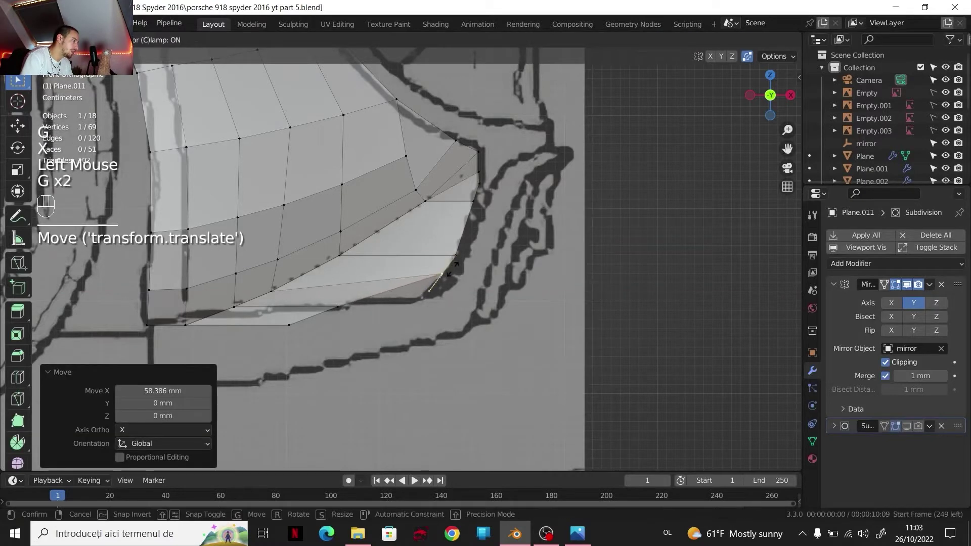
{"action": "left_click", "coordinate": [453, 264]}
{"action": "left_click", "coordinate": [455, 258]}
{"action": "key", "text": "g"}
{"action": "key", "text": "g"}
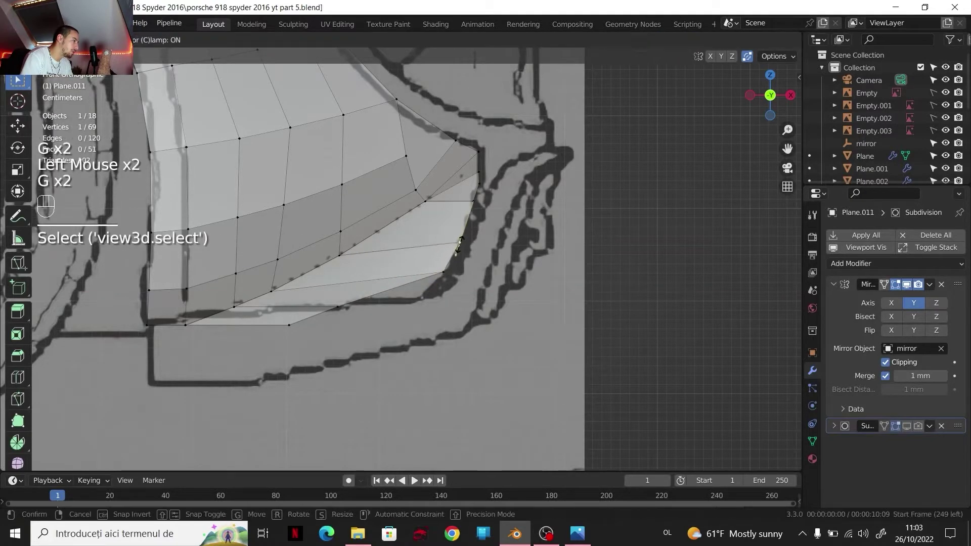
{"action": "left_click", "coordinate": [457, 249]}
Step: Bring the outer edge's fifth vertex to the side blueprint's curve, with a final X move of about 54.02 mm, and slide it upward
{"action": "left_click_drag", "start_coordinate": [346, 302], "coordinate": [340, 305]}
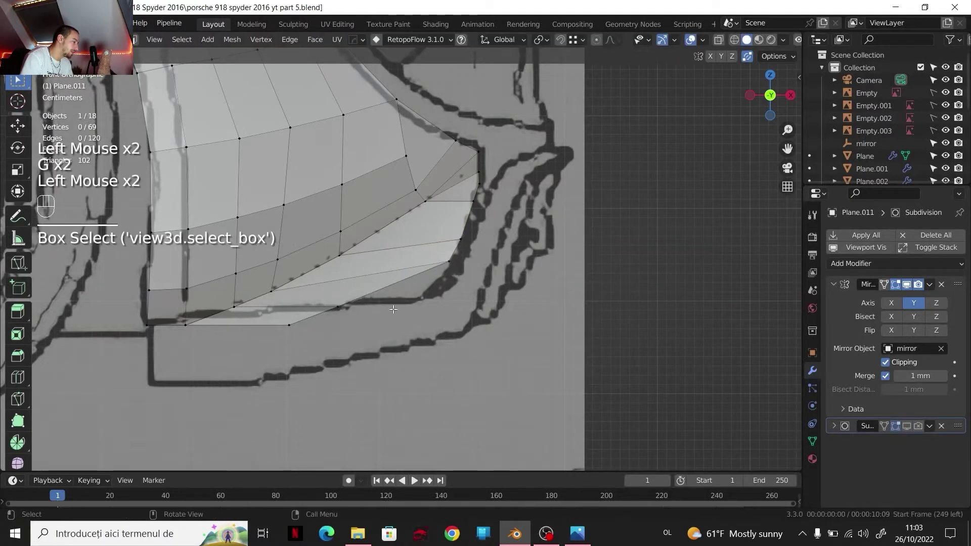
{"action": "left_click", "coordinate": [351, 306]}
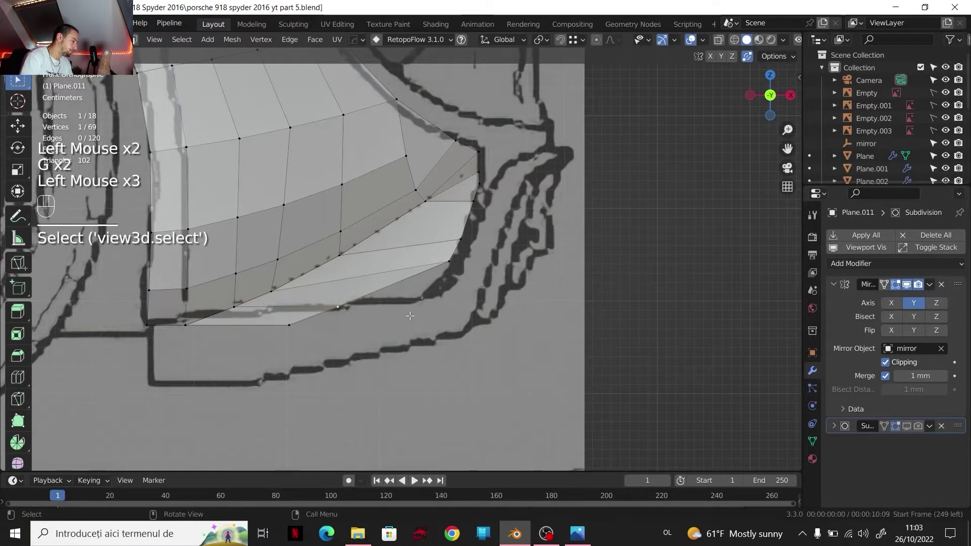
{"action": "key", "text": "g"}
{"action": "key", "text": "g"}
{"action": "left_click", "coordinate": [445, 302]}
{"action": "key", "text": "g"}
{"action": "key", "text": "x"}
{"action": "left_click", "coordinate": [502, 288]}
{"action": "key", "text": "g"}
{"action": "key", "text": "g"}
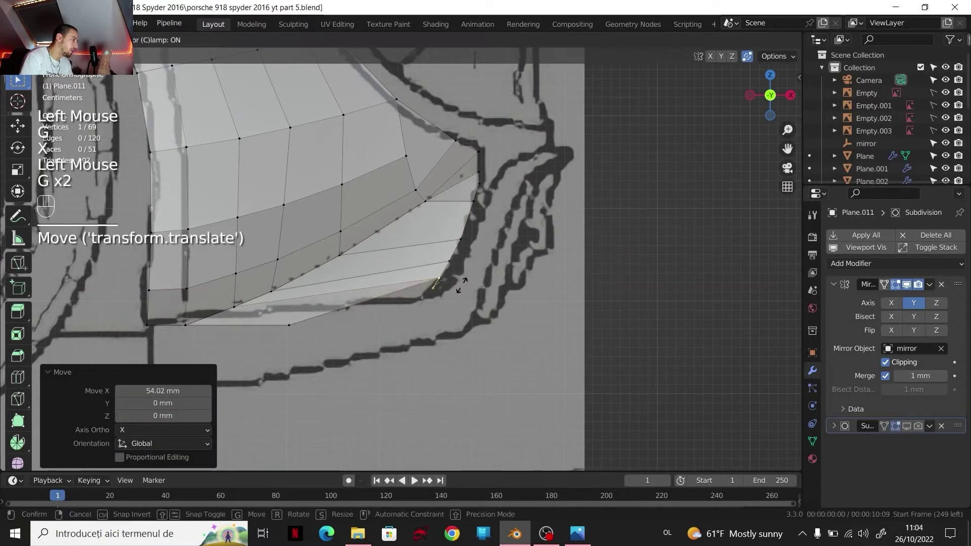
{"action": "left_click", "coordinate": [458, 292]}
Step: Move the outer edge's bottom vertex about 126.05 mm along X, slide it up by a factor of 0.560, and check the rear view
{"action": "left_click", "coordinate": [291, 328]}
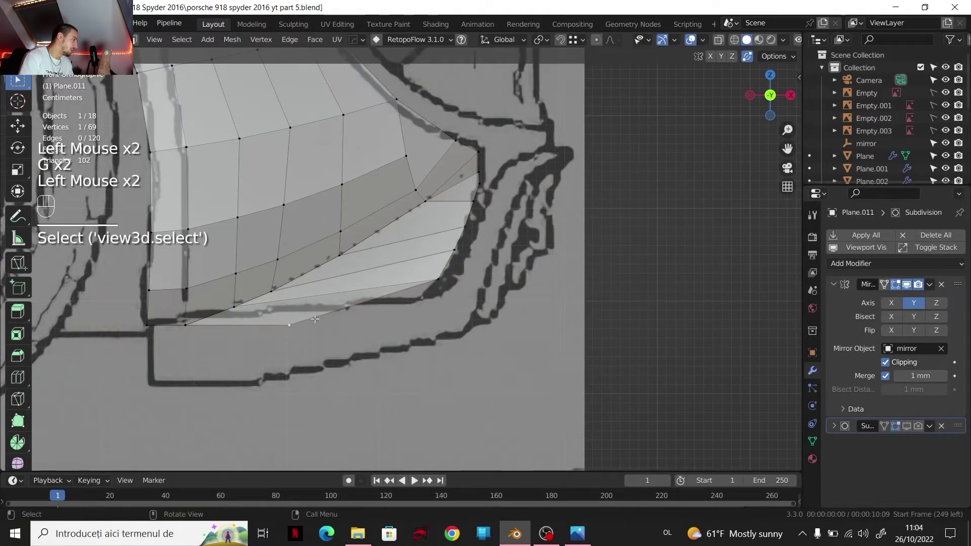
{"action": "key", "text": "g"}
{"action": "key", "text": "x"}
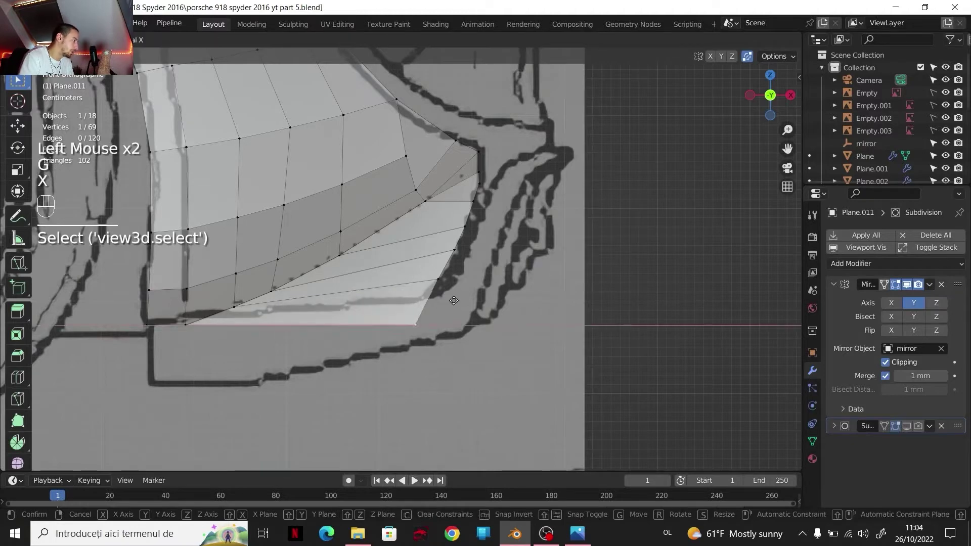
{"action": "left_click", "coordinate": [453, 300]}
{"action": "key", "text": "g"}
{"action": "key", "text": "g"}
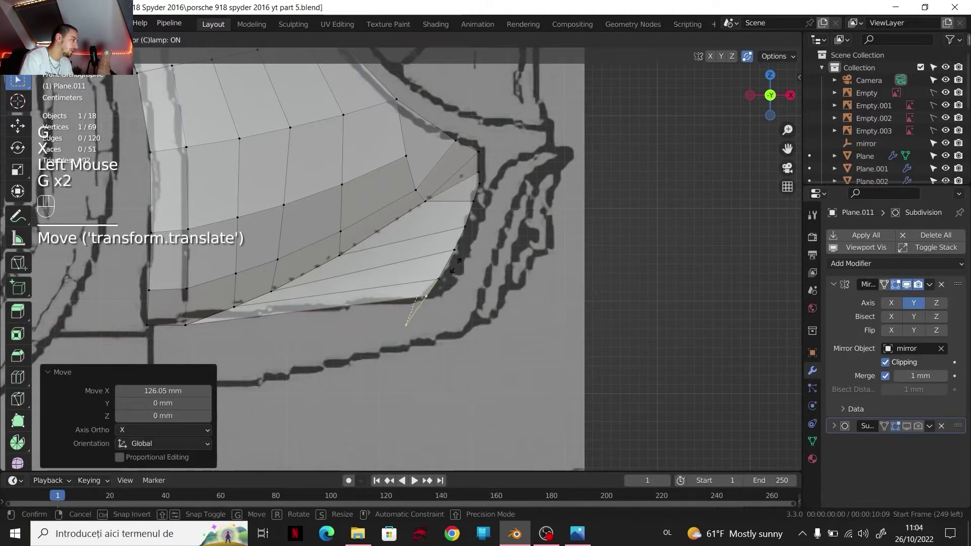
{"action": "left_click", "coordinate": [454, 267]}
{"action": "left_click", "coordinate": [790, 95]}
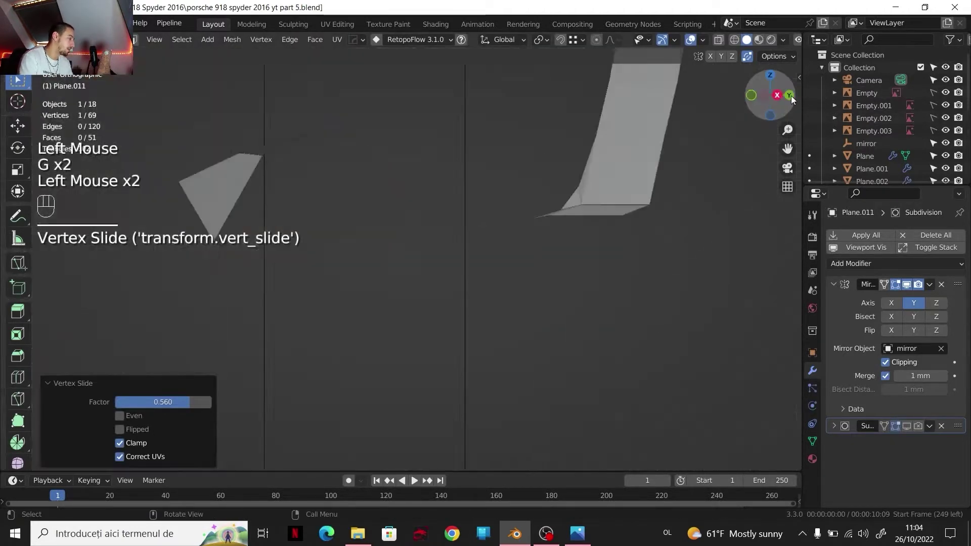
{"action": "scroll", "coordinate": [554, 257], "scroll_direction": "down", "scroll_amount": 3}
{"action": "middle_click_drag", "start_coordinate": [554, 257], "coordinate": [503, 283], "text": "shift"}
{"action": "scroll", "coordinate": [503, 283], "scroll_direction": "up", "scroll_amount": 4}
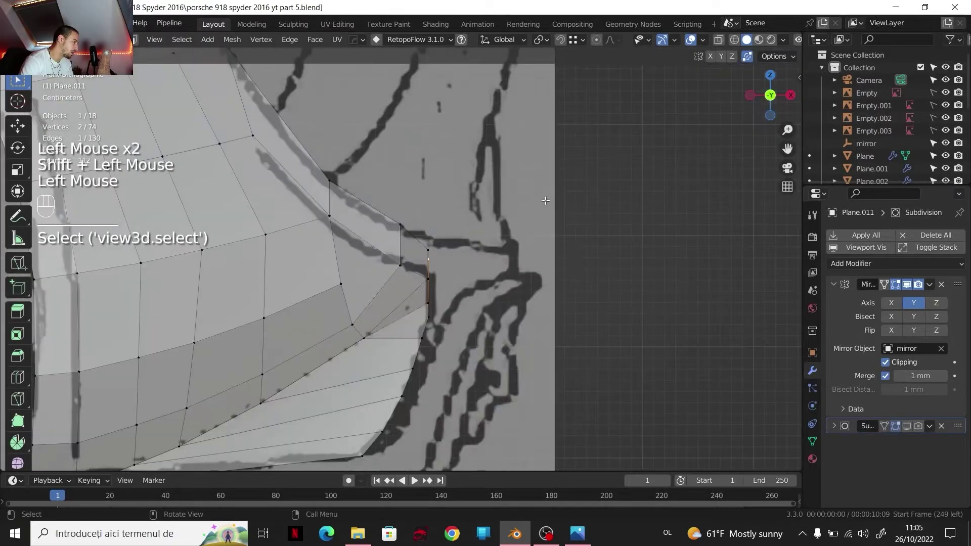
Step: Move the upper strip's two selected end vertices about 5.68 mm along X and compare them with the rear blueprint
{"action": "scroll", "coordinate": [546, 200], "scroll_direction": "up", "scroll_amount": 2}
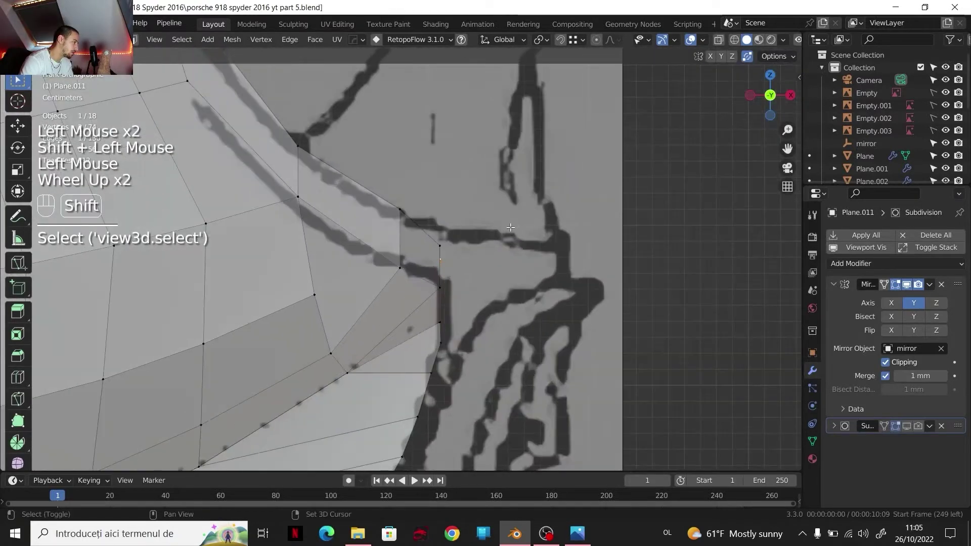
{"action": "middle_click_drag", "start_coordinate": [511, 228], "coordinate": [376, 250], "text": "shift"}
{"action": "key", "text": "g"}
{"action": "key", "text": "x"}
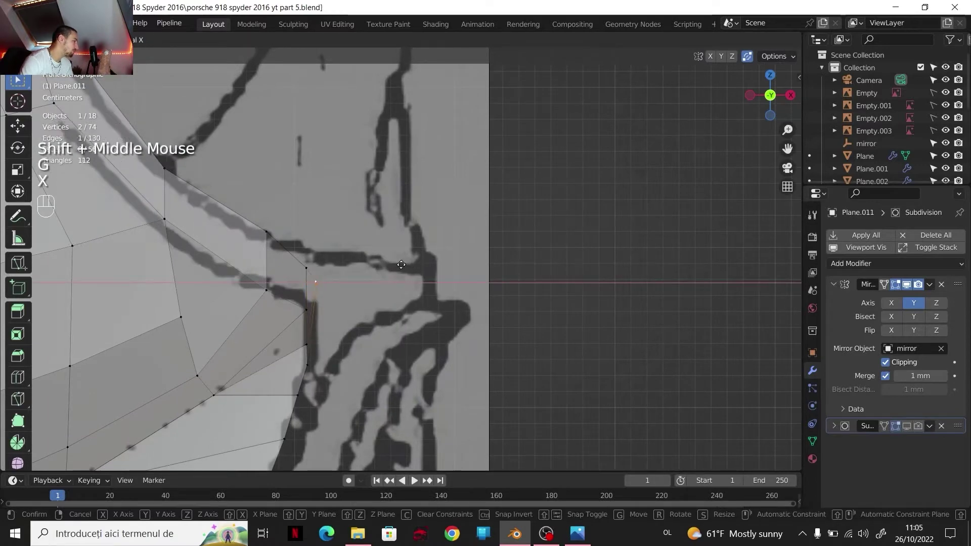
{"action": "left_click", "coordinate": [404, 257]}
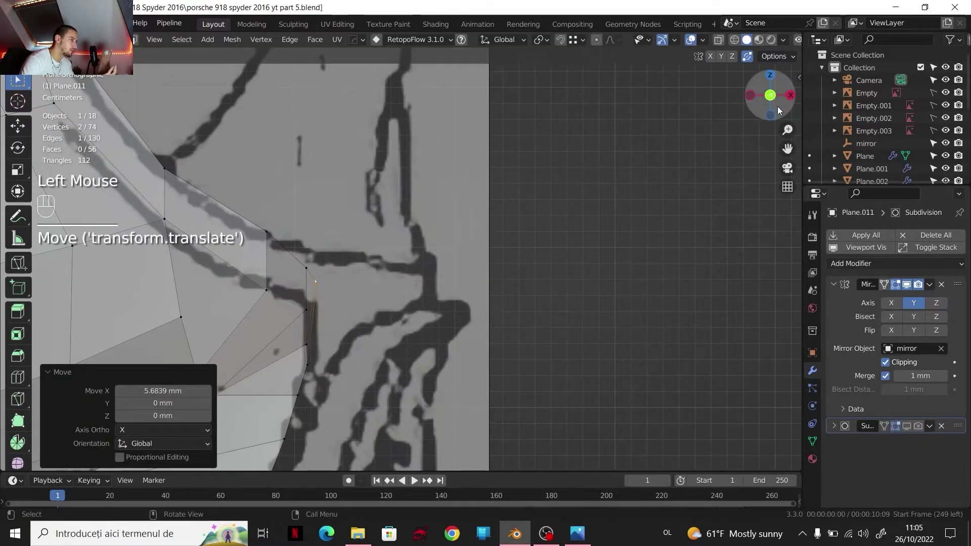
{"action": "left_click", "coordinate": [791, 96]}
{"action": "scroll", "coordinate": [522, 288], "scroll_direction": "down", "scroll_amount": 2}
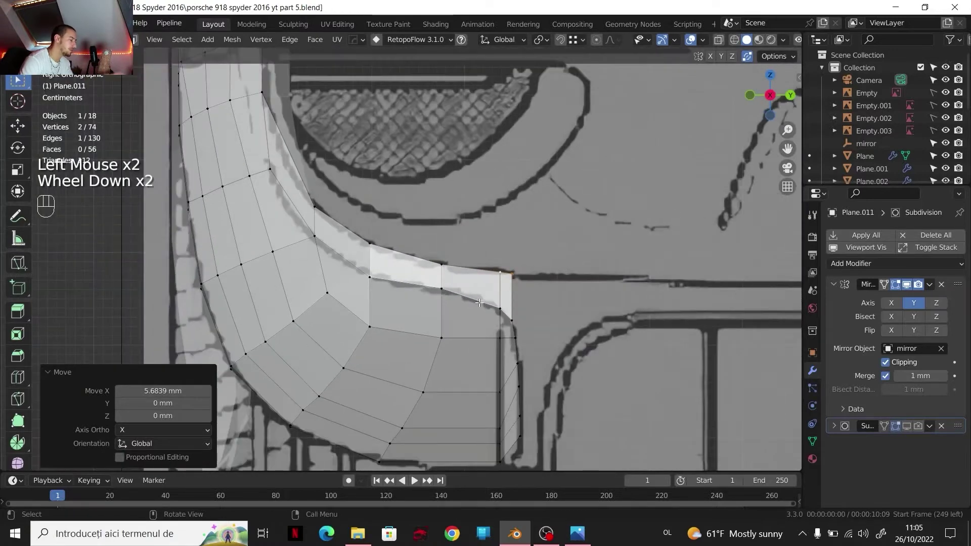
{"action": "left_click", "coordinate": [751, 95]}
{"action": "scroll", "coordinate": [420, 290], "scroll_direction": "up", "scroll_amount": 2}
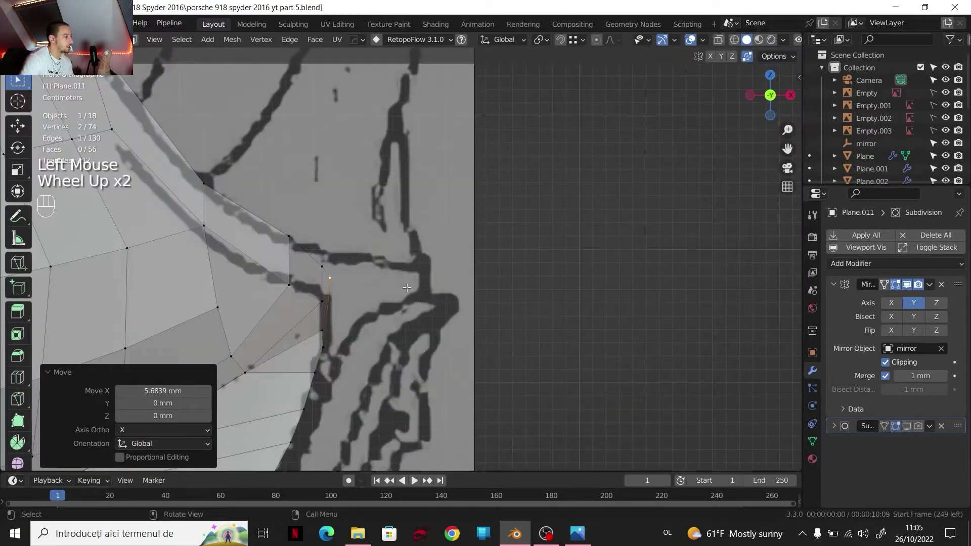
Step: Move the upper strip's top end vertex outward along Y to the rear blueprint's line and lower it about 1.57 mm along Z
{"action": "left_click", "coordinate": [792, 96]}
{"action": "scroll", "coordinate": [547, 296], "scroll_direction": "down", "scroll_amount": 1}
{"action": "scroll", "coordinate": [547, 296], "scroll_direction": "down", "scroll_amount": 2}
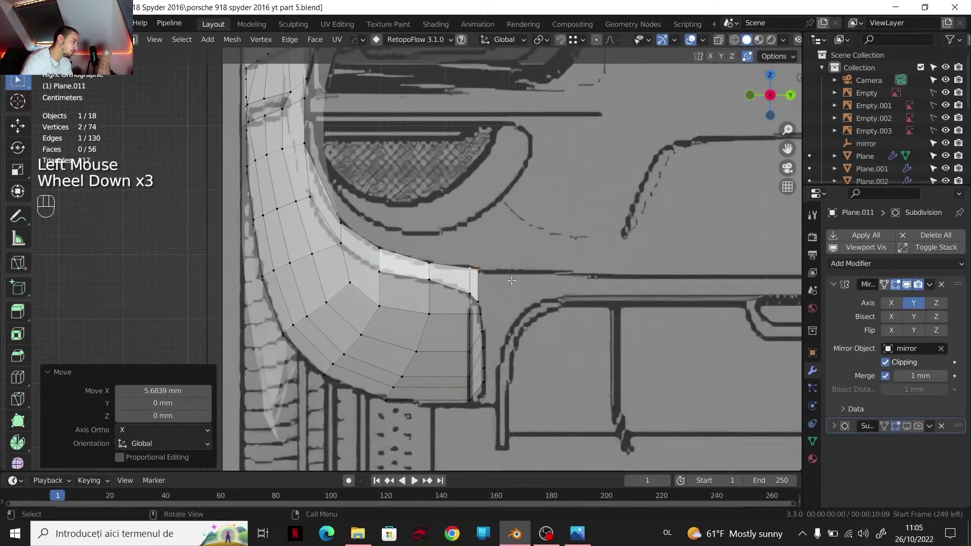
{"action": "left_click", "coordinate": [512, 281]}
{"action": "key", "text": "g"}
{"action": "key", "text": "x"}
{"action": "key", "text": "y"}
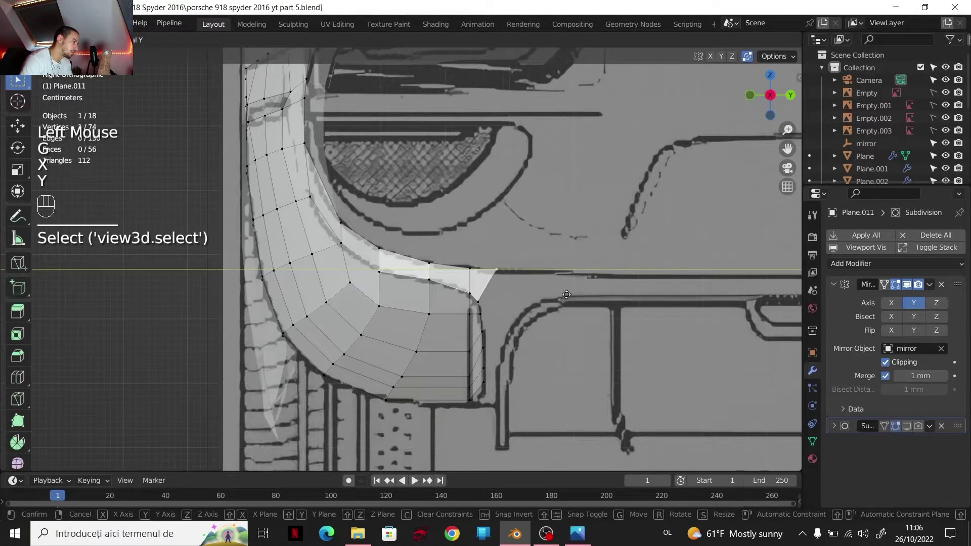
{"action": "left_click", "coordinate": [566, 295]}
{"action": "key", "text": "g"}
{"action": "key", "text": "z"}
{"action": "left_click", "coordinate": [770, 93], "text": "shift"}
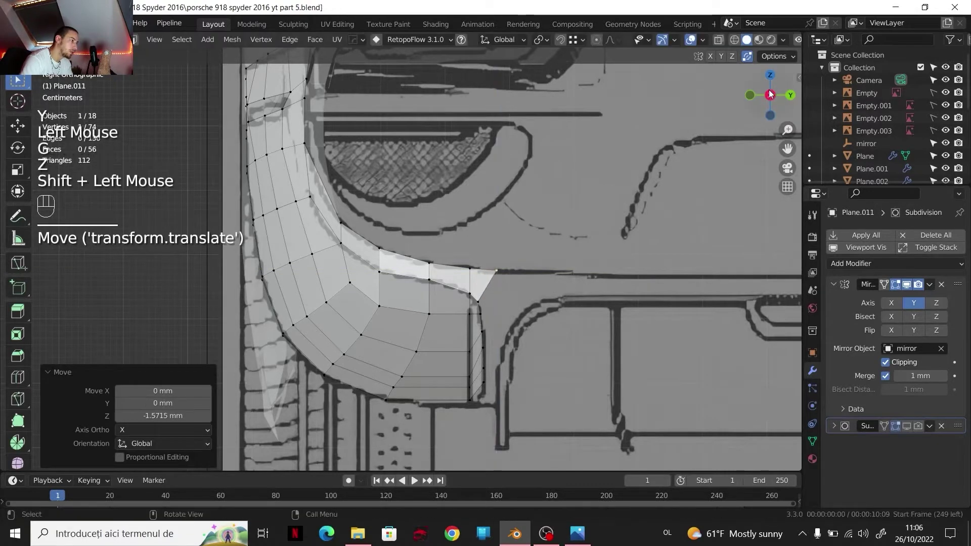
Step: Move the upper strip's top end vertex about 2.08 mm along X in the side blueprint view
{"action": "left_click", "coordinate": [751, 95]}
{"action": "scroll", "coordinate": [582, 222], "scroll_direction": "up", "scroll_amount": 4}
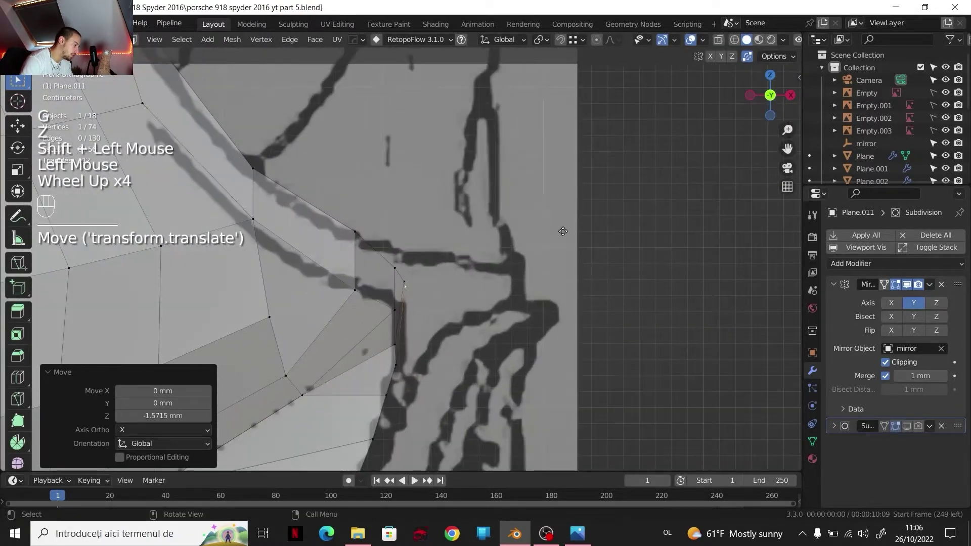
{"action": "key", "text": "g"}
{"action": "key", "text": "x"}
{"action": "left_click", "coordinate": [572, 252], "text": "shift"}
{"action": "scroll", "coordinate": [575, 256], "scroll_direction": "down", "scroll_amount": 2}
{"action": "scroll", "coordinate": [506, 269], "scroll_direction": "up", "scroll_amount": 1}
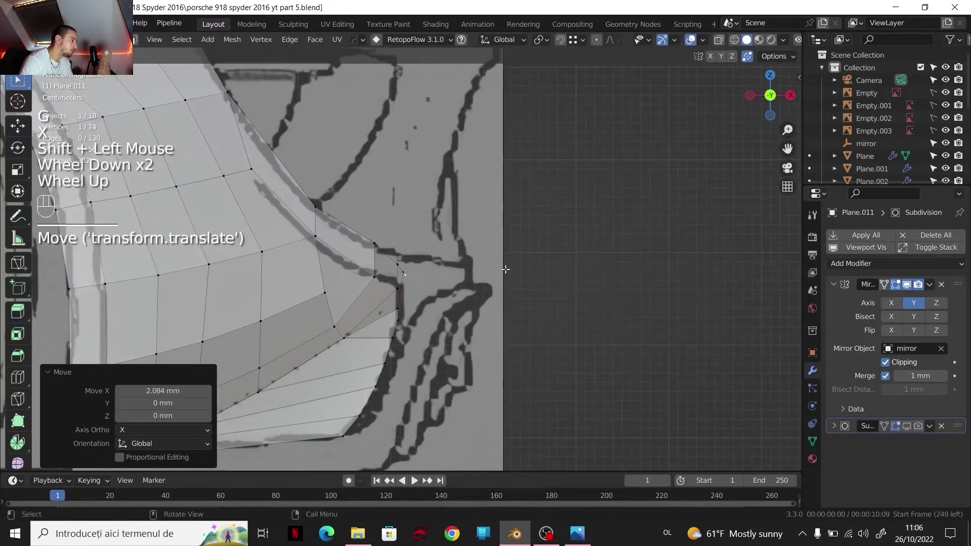
Step: Select the two vertices of the upper strip's vertical edge at the rear corner and move them along X to the top blueprint's outline
{"action": "scroll", "coordinate": [506, 269], "scroll_direction": "down", "scroll_amount": 1}
{"action": "left_click", "coordinate": [770, 75]}
{"action": "scroll", "coordinate": [506, 202], "scroll_direction": "down", "scroll_amount": 4}
{"action": "middle_click_drag", "start_coordinate": [506, 202], "coordinate": [477, 183], "text": "shift"}
{"action": "scroll", "coordinate": [477, 165], "scroll_direction": "up", "scroll_amount": 4}
{"action": "scroll", "coordinate": [477, 183], "scroll_direction": "down", "scroll_amount": 1}
{"action": "left_click", "coordinate": [427, 312]}
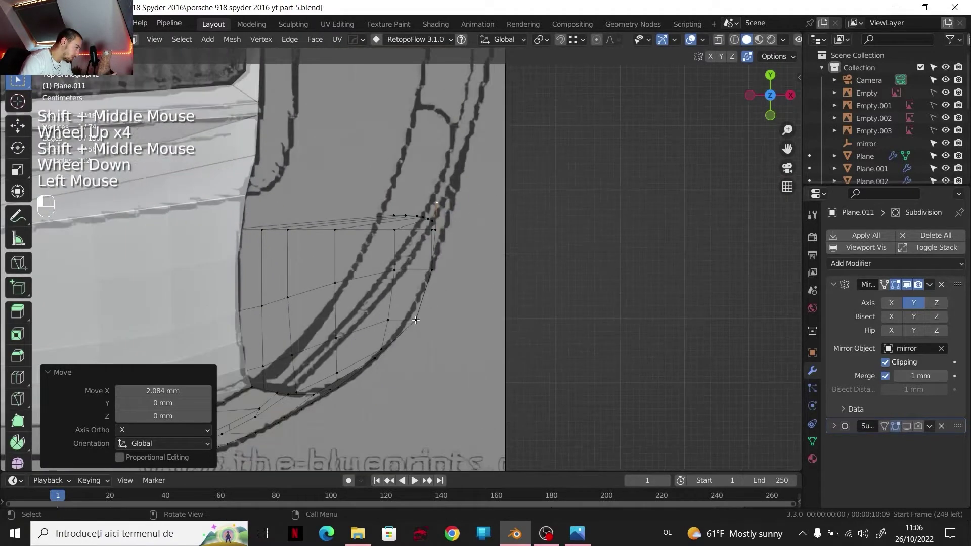
{"action": "middle_click_drag", "start_coordinate": [427, 313], "coordinate": [390, 269]}
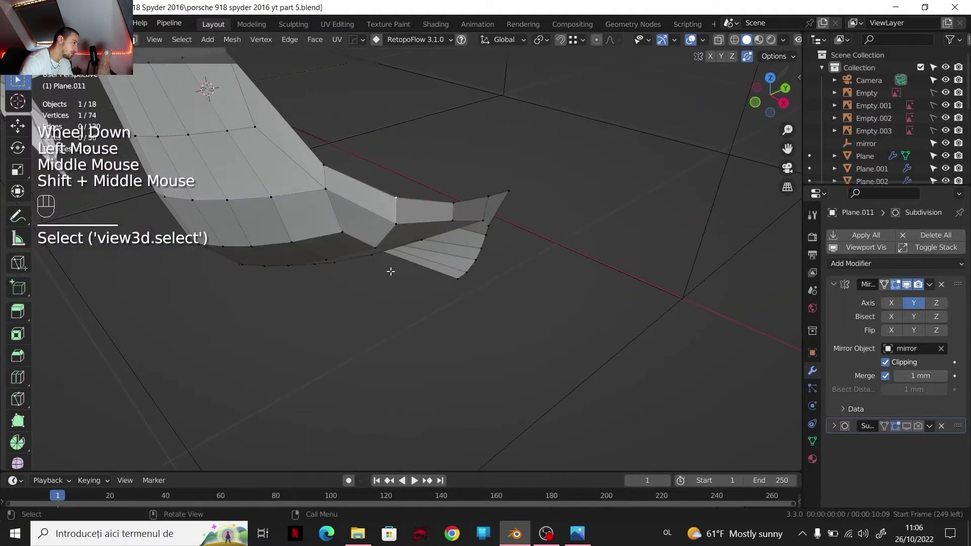
{"action": "left_click", "coordinate": [396, 223], "text": "shift"}
{"action": "left_click", "coordinate": [770, 77]}
{"action": "scroll", "coordinate": [538, 321], "scroll_direction": "up", "scroll_amount": 2}
{"action": "key", "text": "g"}
{"action": "key", "text": "x"}
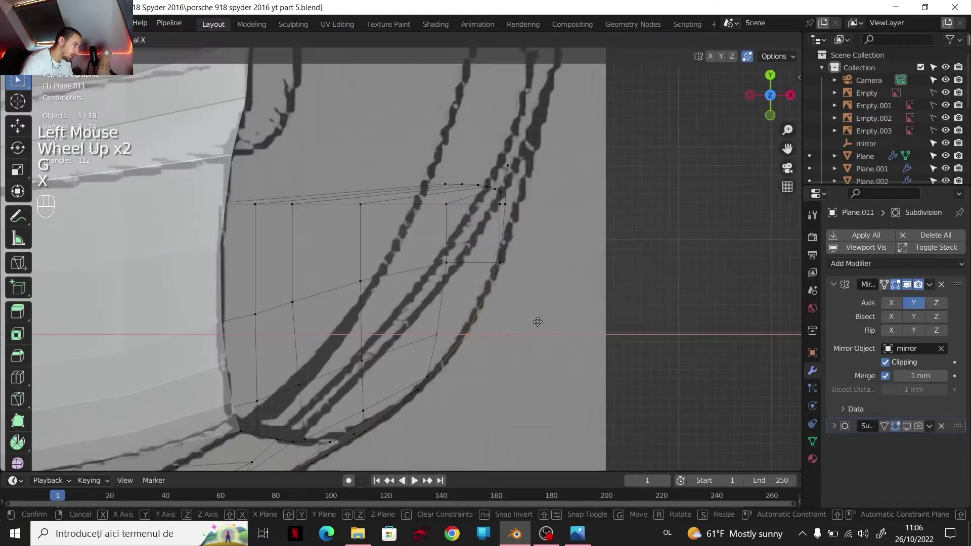
{"action": "left_click", "coordinate": [538, 322]}
Step: Select the upper strip's preceding vertical edge and compare it and the corner curve with the top blueprint
{"action": "middle_click_drag", "start_coordinate": [506, 353], "coordinate": [575, 324], "text": "shift"}
{"action": "middle_click_drag", "start_coordinate": [575, 324], "coordinate": [498, 212]}
{"action": "left_click", "coordinate": [471, 128]}
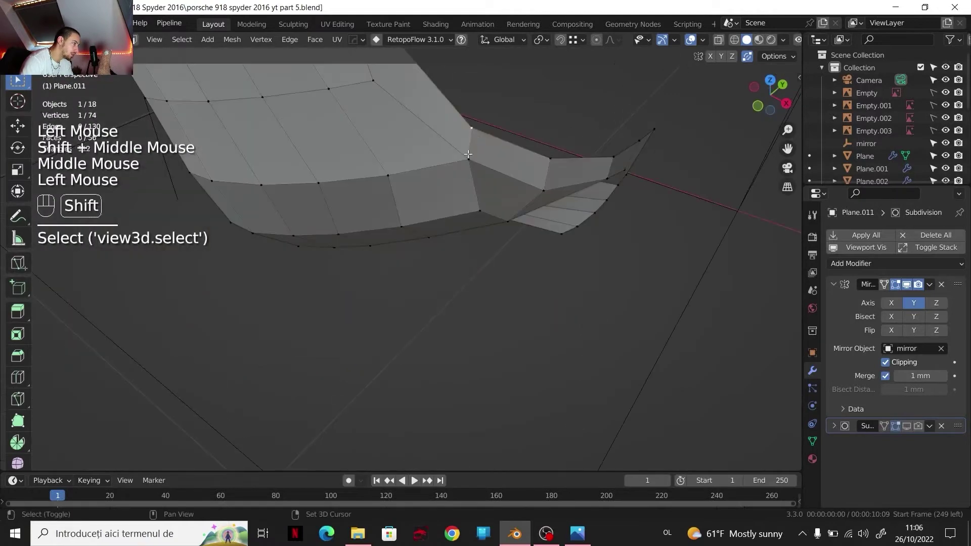
{"action": "left_click", "coordinate": [469, 160], "text": "shift"}
{"action": "left_click", "coordinate": [770, 81]}
{"action": "middle_click_drag", "start_coordinate": [587, 233], "coordinate": [418, 321], "text": "shift"}
{"action": "middle_click_drag", "start_coordinate": [517, 256], "coordinate": [459, 339], "text": "shift"}
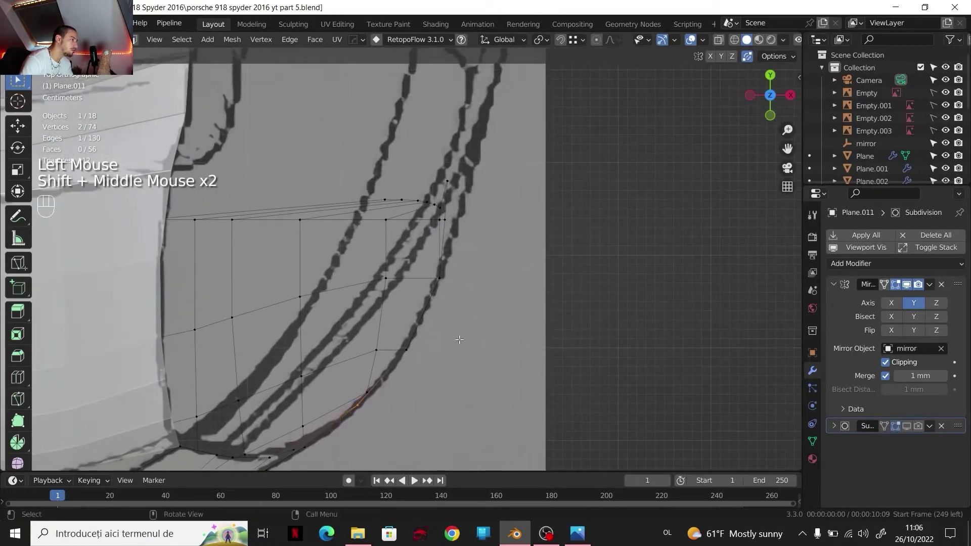
{"action": "scroll", "coordinate": [481, 299], "scroll_direction": "down", "scroll_amount": 4}
{"action": "scroll", "coordinate": [480, 291], "scroll_direction": "up", "scroll_amount": 1}
{"action": "scroll", "coordinate": [481, 288], "scroll_direction": "down", "scroll_amount": 1}
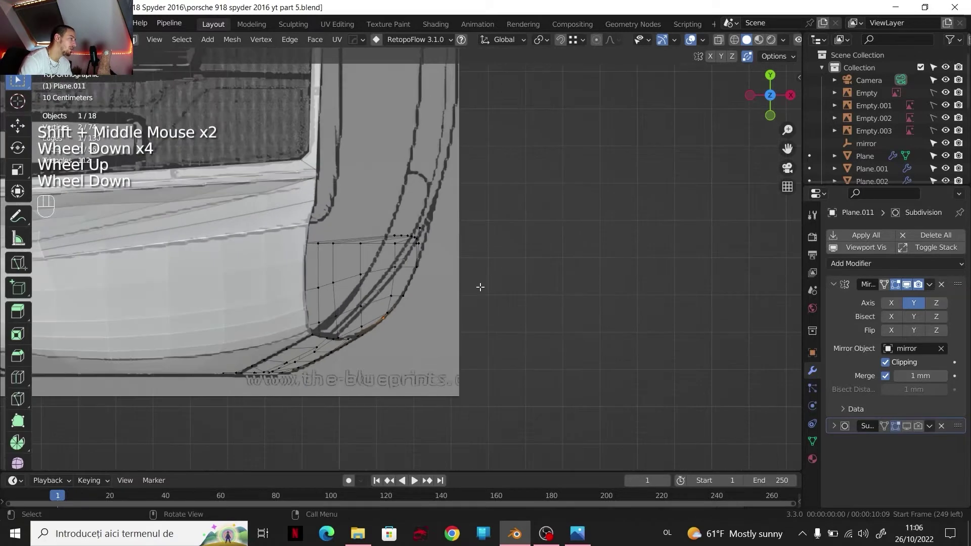
{"action": "middle_click_drag", "start_coordinate": [479, 285], "coordinate": [455, 289], "text": "shift"}
{"action": "scroll", "coordinate": [455, 289], "scroll_direction": "up", "scroll_amount": 3}
{"action": "middle_click_drag", "start_coordinate": [455, 289], "coordinate": [420, 293], "text": "shift"}
{"action": "scroll", "coordinate": [421, 293], "scroll_direction": "up", "scroll_amount": 2}
Step: Select the four vertices of the upper strip's end face and move them about 13.64 mm along X to the top blueprint's outline
{"action": "left_click", "coordinate": [356, 306]}
{"action": "left_click", "coordinate": [355, 306], "text": "shift"}
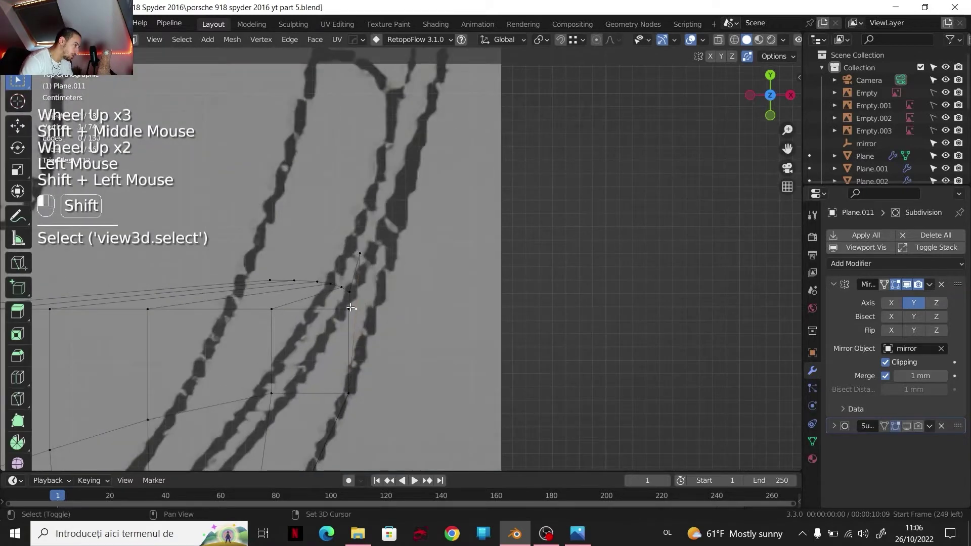
{"action": "middle_click_drag", "start_coordinate": [355, 307], "coordinate": [326, 300]}
{"action": "scroll", "coordinate": [321, 252], "scroll_direction": "down", "scroll_amount": 3}
{"action": "middle_click_drag", "start_coordinate": [326, 299], "coordinate": [373, 213]}
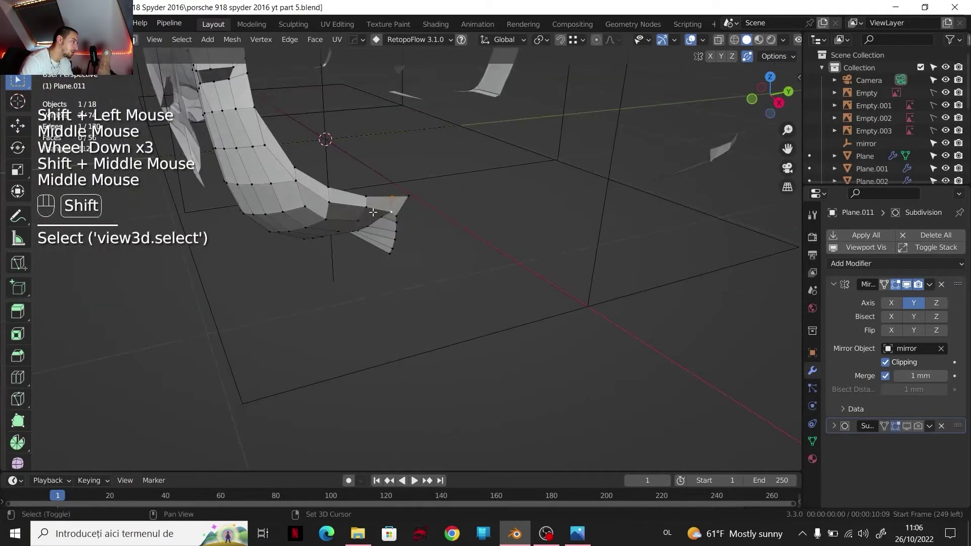
{"action": "left_click", "coordinate": [398, 208], "text": "shift"}
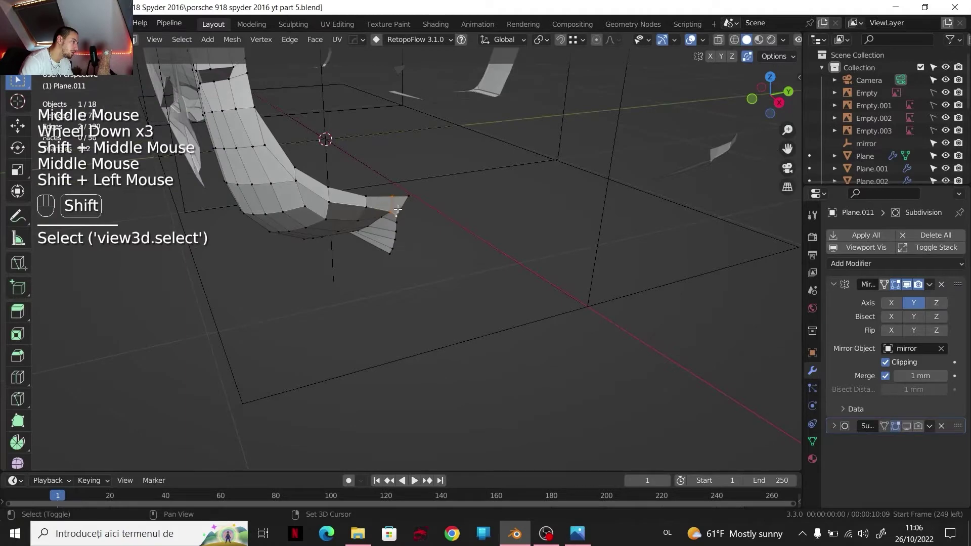
{"action": "left_click", "coordinate": [770, 76]}
{"action": "scroll", "coordinate": [546, 267], "scroll_direction": "up", "scroll_amount": 3}
{"action": "middle_click_drag", "start_coordinate": [507, 313], "coordinate": [407, 307], "text": "shift"}
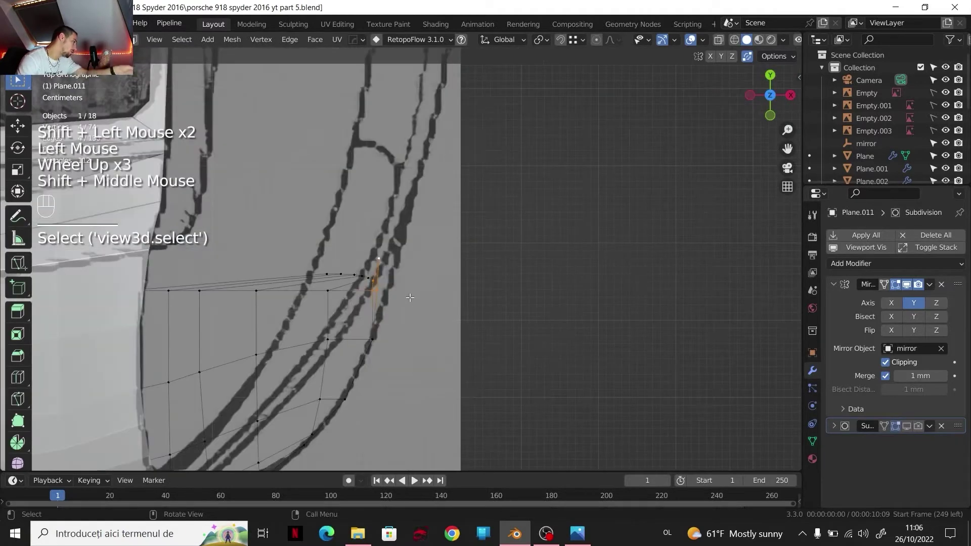
{"action": "scroll", "coordinate": [409, 298], "scroll_direction": "down", "scroll_amount": 2}
{"action": "scroll", "coordinate": [405, 300], "scroll_direction": "up", "scroll_amount": 4}
{"action": "key", "text": "g"}
{"action": "key", "text": "x"}
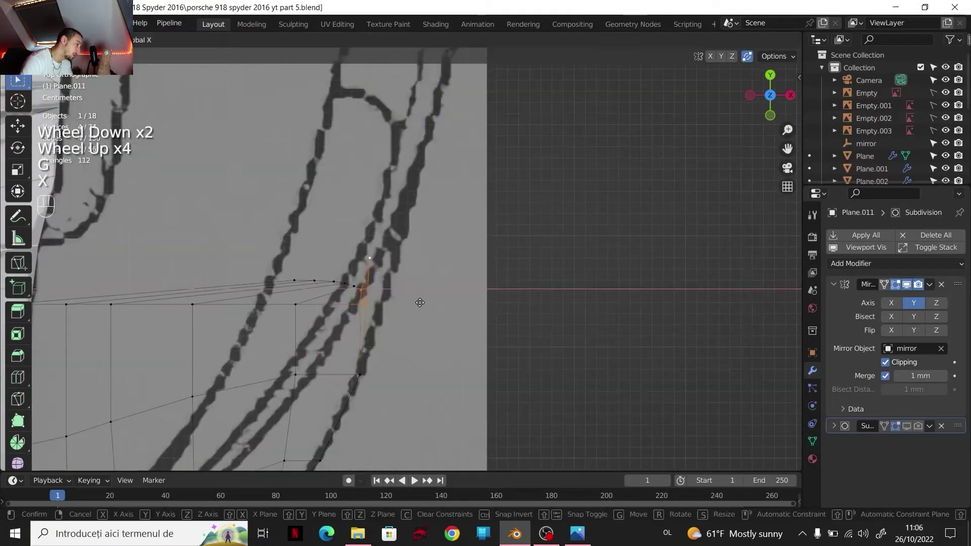
{"action": "left_click", "coordinate": [409, 306]}
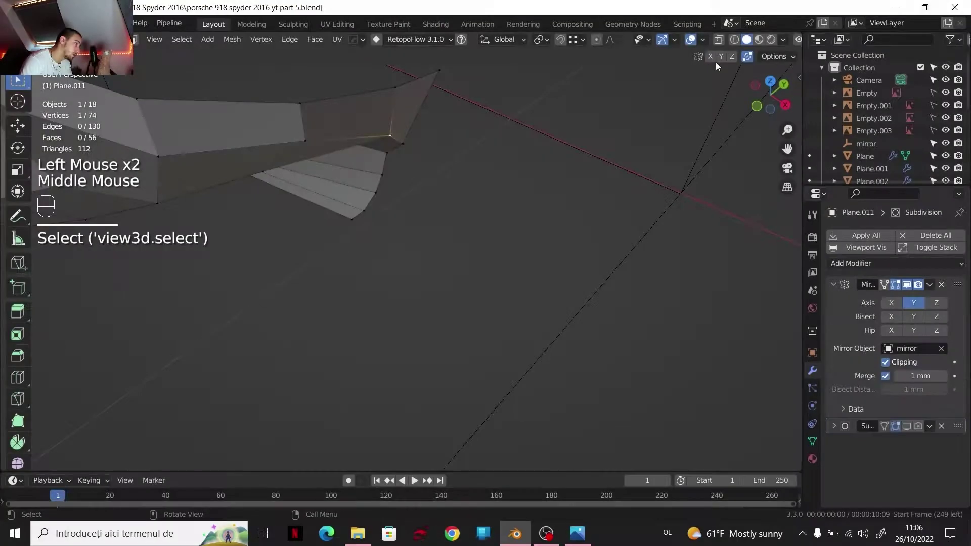
Step: Adjust the inner bottom vertex of the upper strip's end face along X against the top blueprint
{"action": "left_click", "coordinate": [771, 83]}
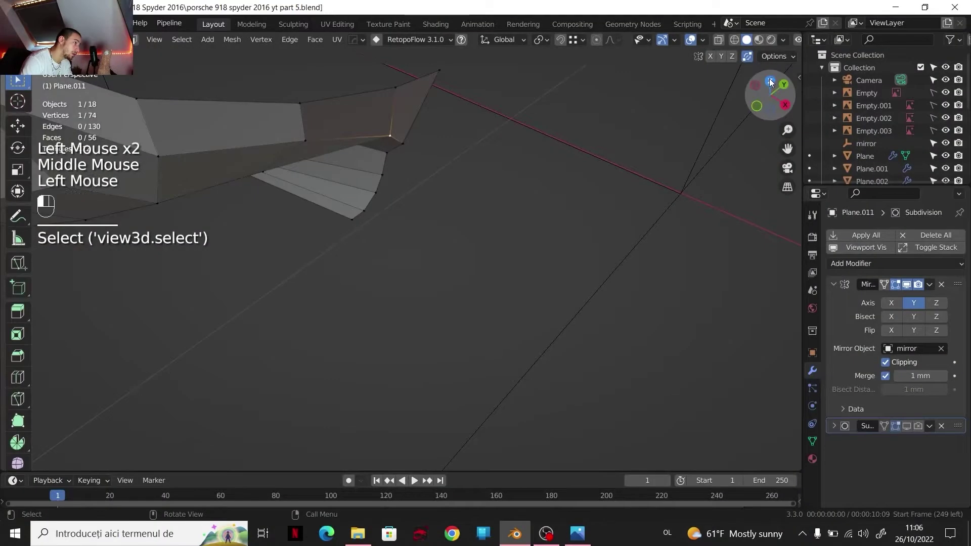
{"action": "key", "text": "g"}
{"action": "key", "text": "x"}
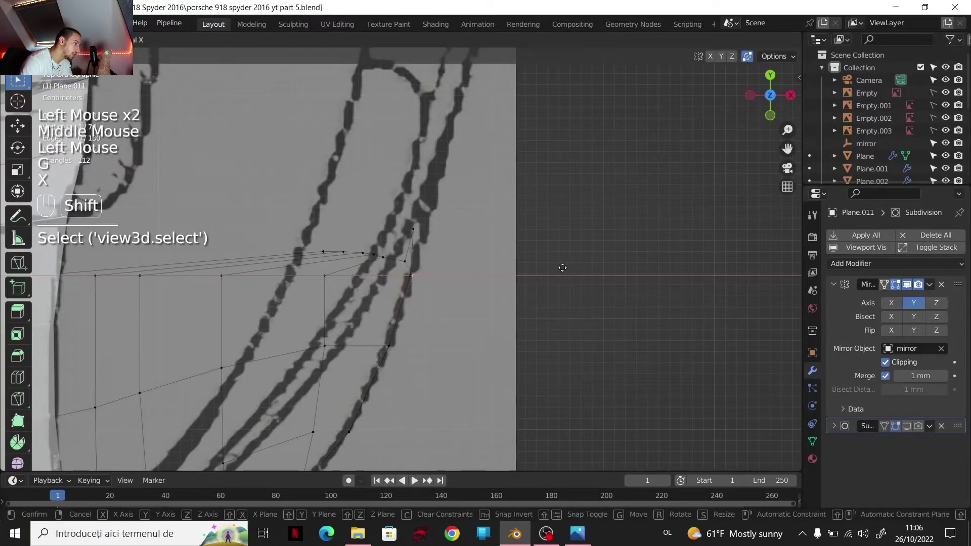
{"action": "left_click", "coordinate": [554, 264], "text": "shift"}
Step: Move the two vertices of the upper strip's end edge about 7.73 mm along X in the top blueprint view
{"action": "left_click", "coordinate": [408, 259]}
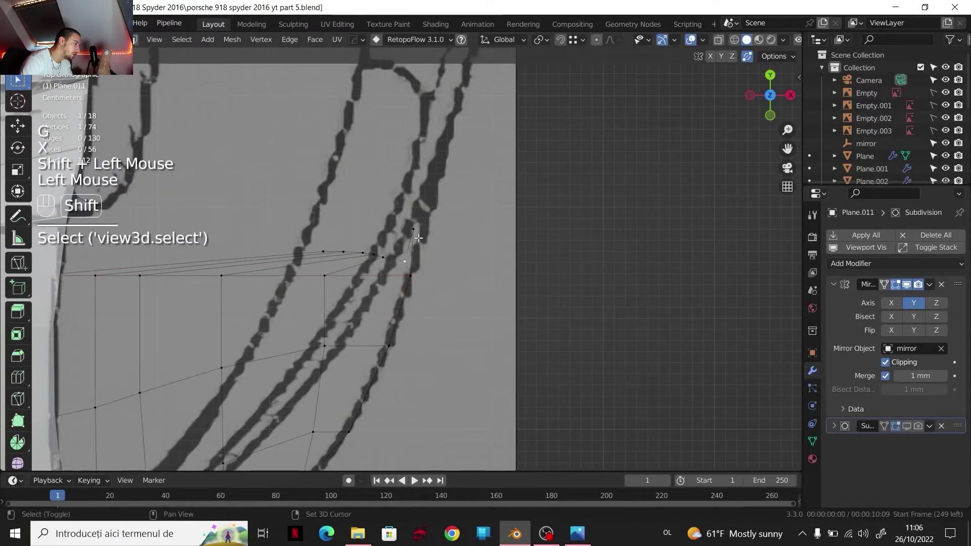
{"action": "left_click", "coordinate": [414, 230], "text": "shift"}
{"action": "key", "text": "g"}
{"action": "key", "text": "x"}
{"action": "left_click", "coordinate": [471, 241]}
Step: Select the lower strip's outer edge path in the side view and move it about 18.95 mm along X
{"action": "double_click", "coordinate": [769, 115]}
{"action": "scroll", "coordinate": [597, 167], "scroll_direction": "down", "scroll_amount": 2}
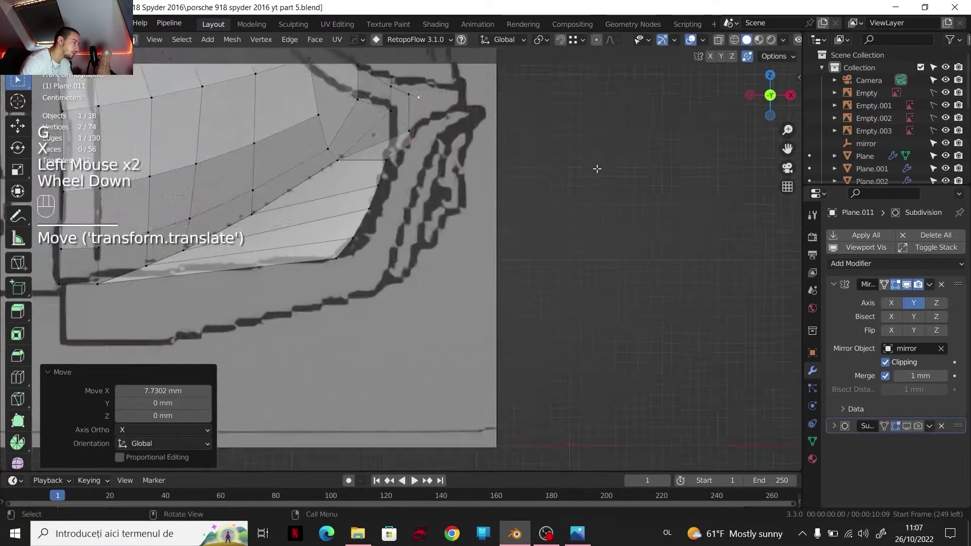
{"action": "middle_click_drag", "start_coordinate": [596, 167], "coordinate": [529, 280], "text": "shift"}
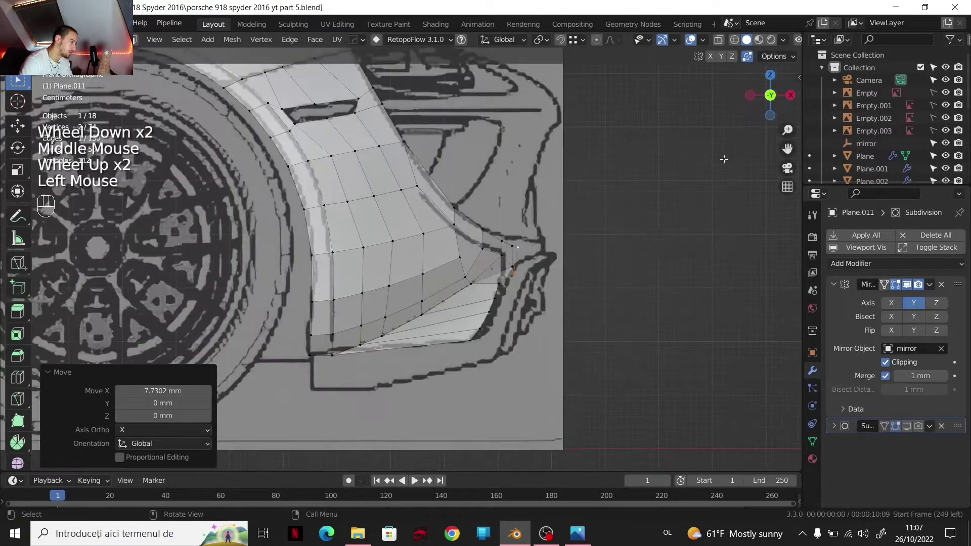
{"action": "scroll", "coordinate": [613, 274], "scroll_direction": "up", "scroll_amount": 1}
{"action": "middle_click_drag", "start_coordinate": [613, 273], "coordinate": [516, 256], "text": "shift"}
{"action": "scroll", "coordinate": [516, 256], "scroll_direction": "up", "scroll_amount": 3}
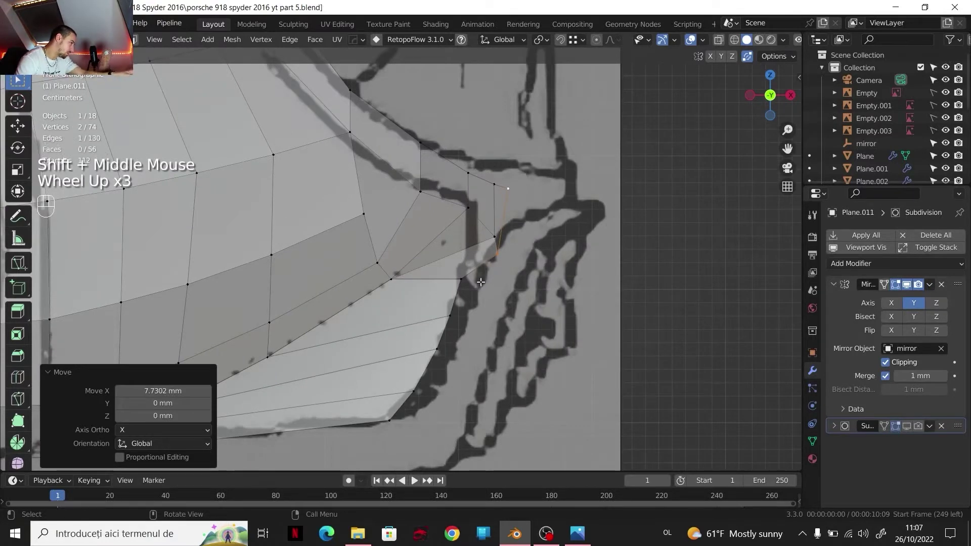
{"action": "left_click", "coordinate": [462, 280]}
{"action": "left_click", "coordinate": [392, 419], "text": "ctrl"}
{"action": "key", "text": "g"}
{"action": "key", "text": "x"}
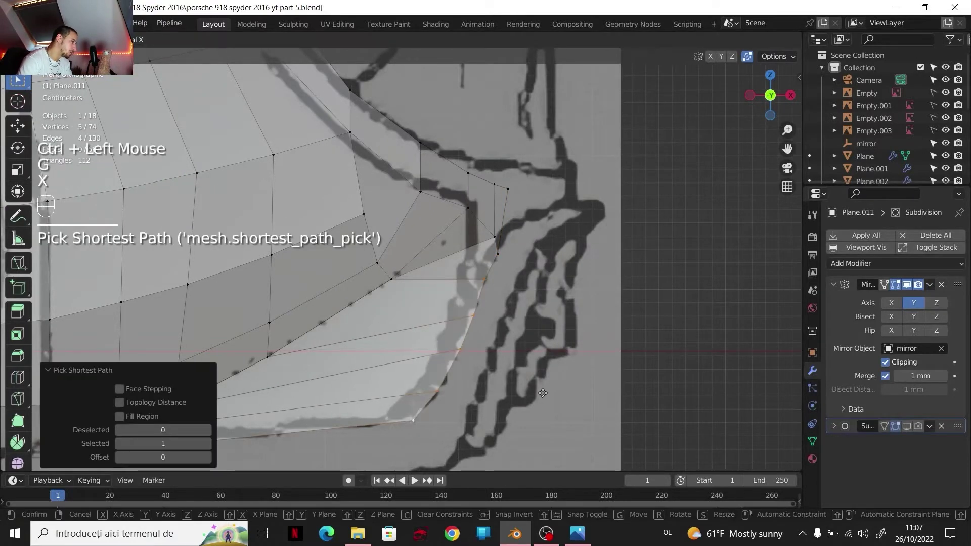
{"action": "left_click", "coordinate": [531, 374]}
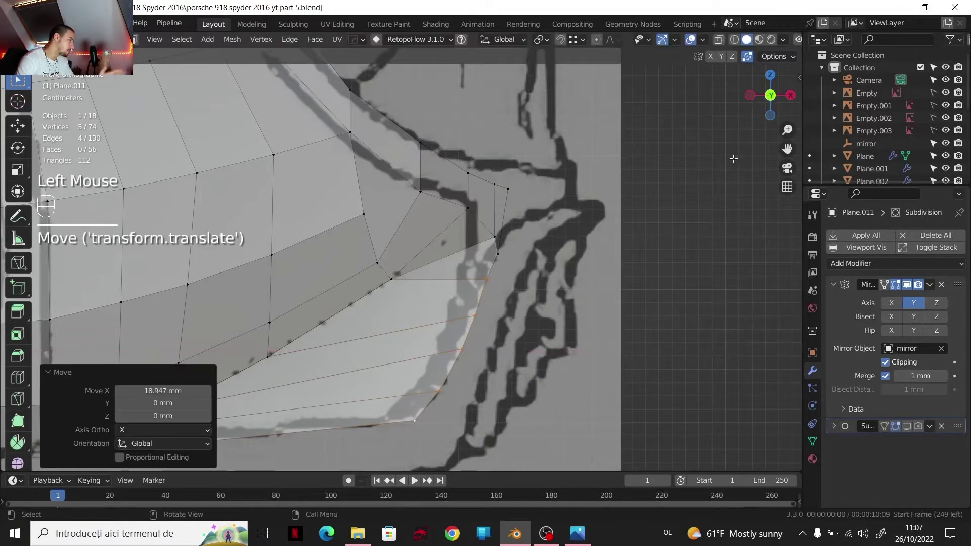
Step: Compare the lower strip's moved outer edge with the top and rear blueprints
{"action": "left_click", "coordinate": [774, 79]}
{"action": "scroll", "coordinate": [511, 292], "scroll_direction": "down", "scroll_amount": 2}
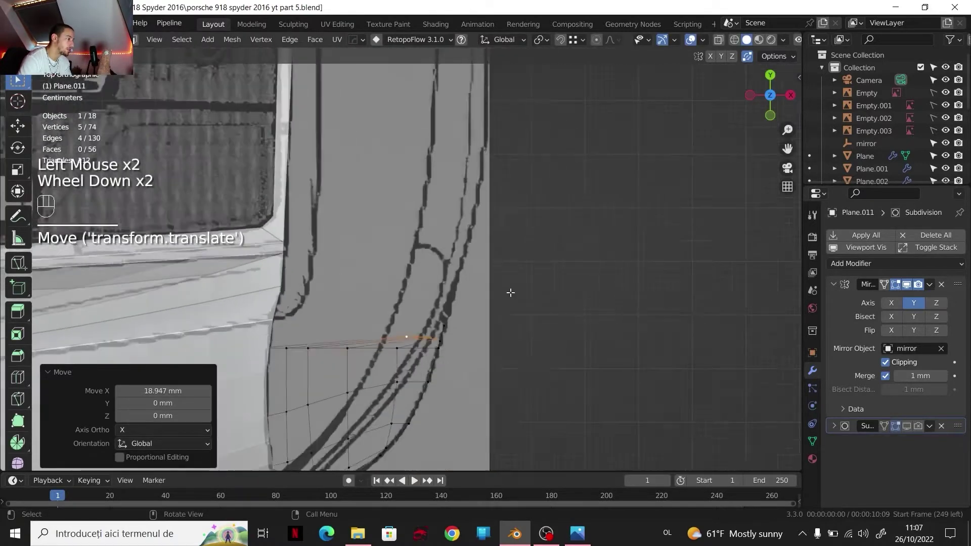
{"action": "scroll", "coordinate": [424, 340], "scroll_direction": "down", "scroll_amount": 1}
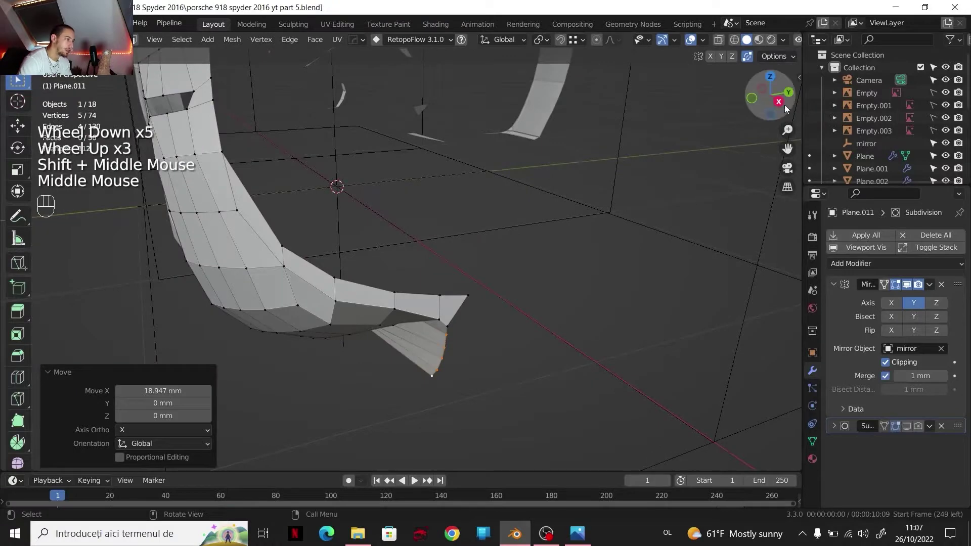
{"action": "left_click", "coordinate": [784, 105]}
{"action": "scroll", "coordinate": [457, 253], "scroll_direction": "down", "scroll_amount": 2}
{"action": "middle_click_drag", "start_coordinate": [450, 250], "coordinate": [460, 253], "text": "shift"}
{"action": "scroll", "coordinate": [460, 253], "scroll_direction": "up", "scroll_amount": 3}
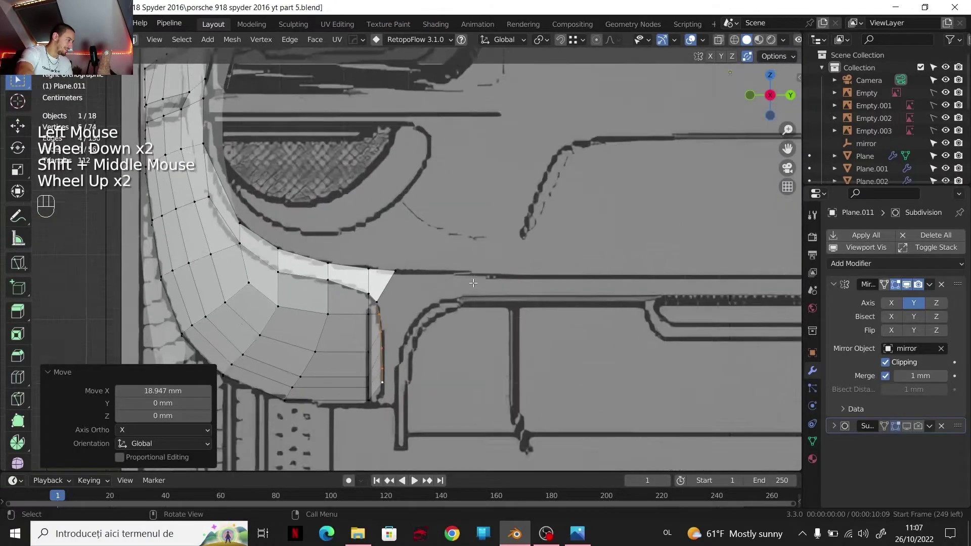
Step: Select the lower strip's full outer edge chain down to the bottom and extrude it along Y toward the rear blueprint's inner line
{"action": "key", "text": "2"}
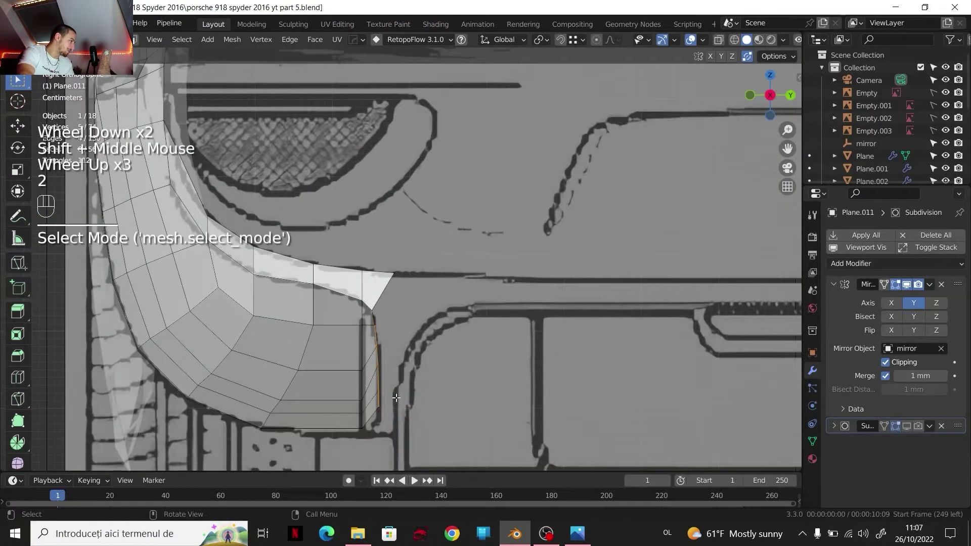
{"action": "middle_click_drag", "start_coordinate": [423, 361], "coordinate": [456, 225], "text": "shift"}
{"action": "left_click", "coordinate": [435, 235], "text": "shift"}
{"action": "left_click", "coordinate": [435, 235], "text": "shift"}
{"action": "middle_click_drag", "start_coordinate": [455, 225], "coordinate": [485, 153], "text": "shift"}
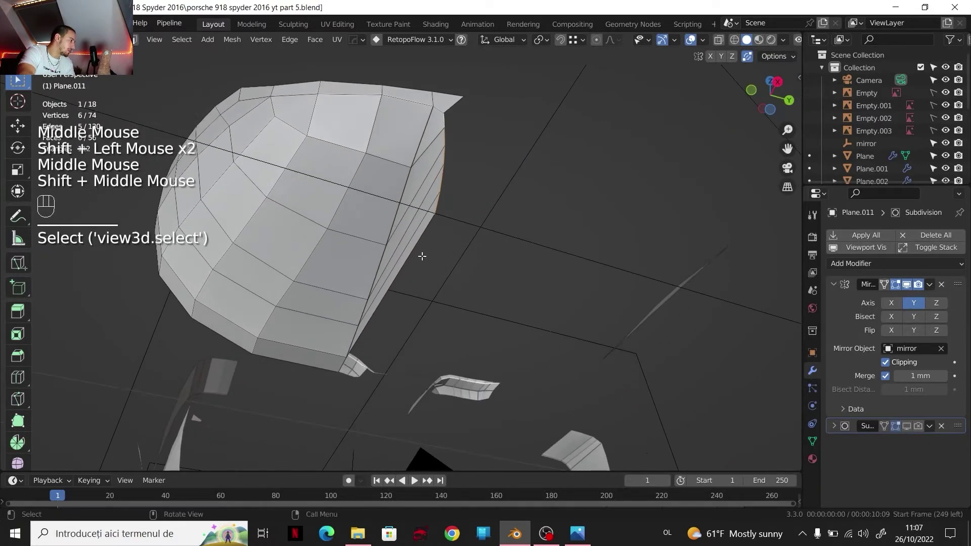
{"action": "left_click", "coordinate": [414, 240], "text": "shift"}
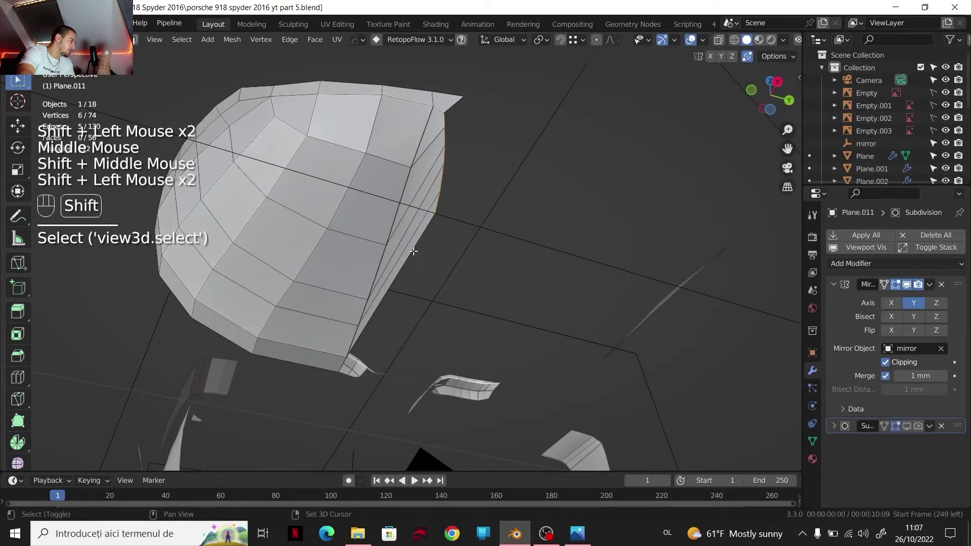
{"action": "left_click", "coordinate": [414, 252], "text": "shift"}
{"action": "middle_click_drag", "start_coordinate": [414, 251], "coordinate": [383, 324]}
{"action": "left_click", "coordinate": [342, 368], "text": "shift"}
{"action": "left_click", "coordinate": [777, 88]}
{"action": "scroll", "coordinate": [396, 347], "scroll_direction": "up", "scroll_amount": 1}
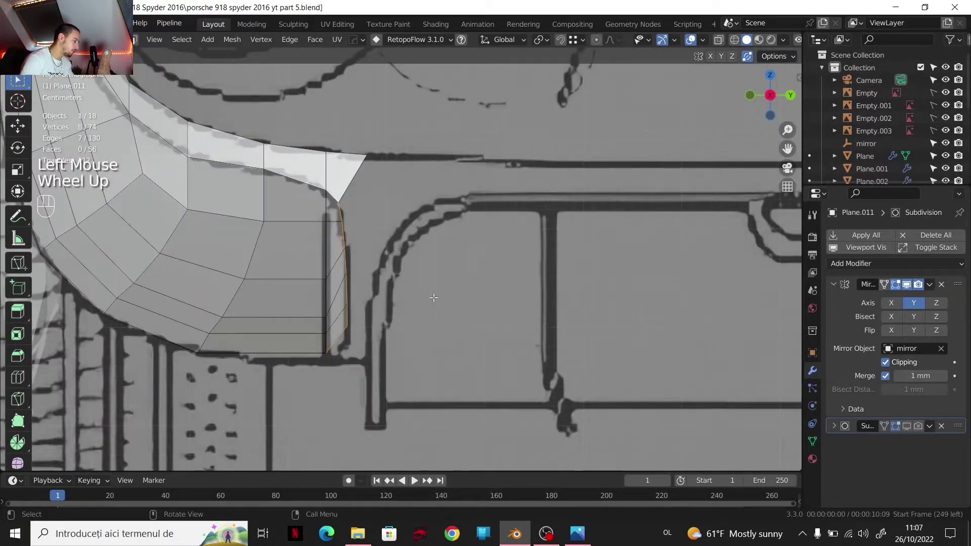
{"action": "key", "text": "e"}
{"action": "key", "text": "y"}
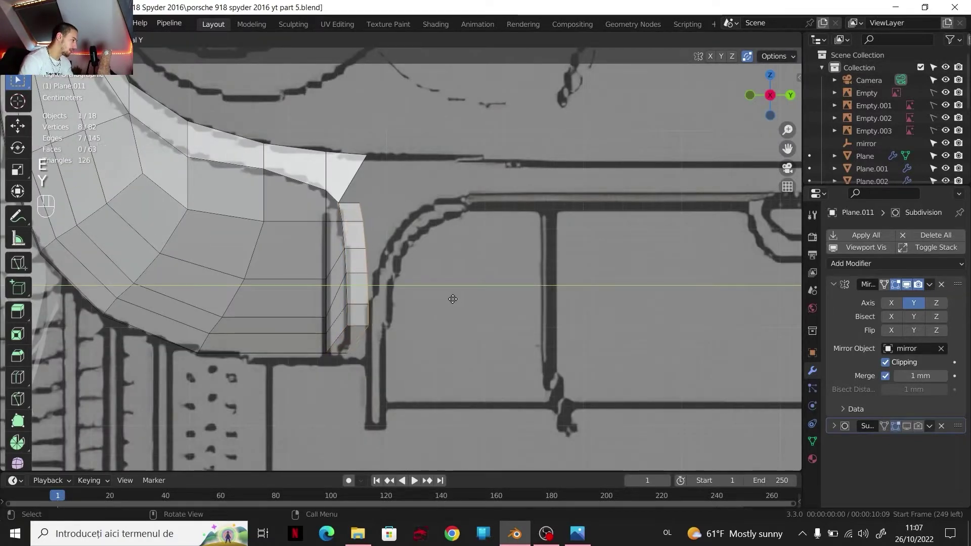
{"action": "left_click", "coordinate": [453, 299]}
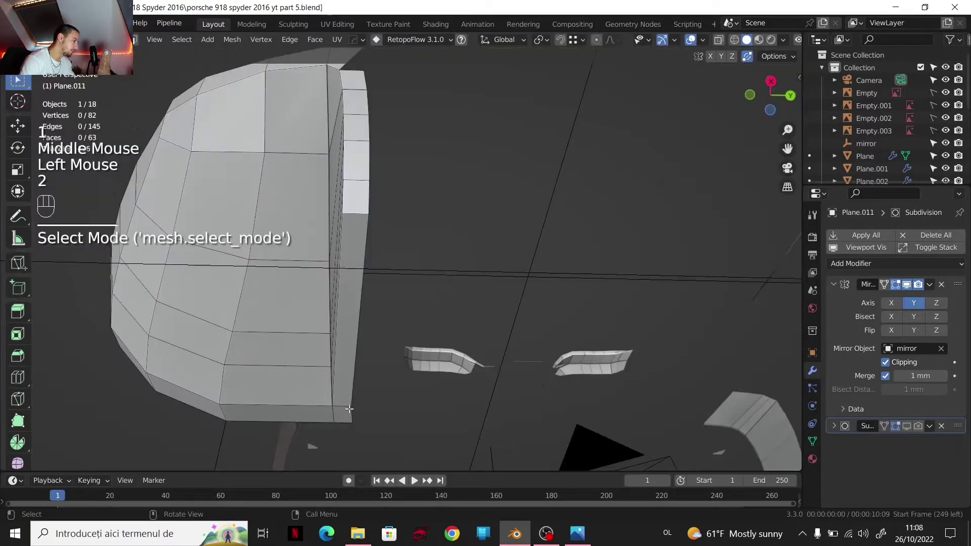
Step: Move the extruded strip's bottom edge about 19.99 mm along Y in the rear blueprint view
{"action": "left_click", "coordinate": [357, 408]}
{"action": "left_click", "coordinate": [772, 86]}
{"action": "key", "text": "g"}
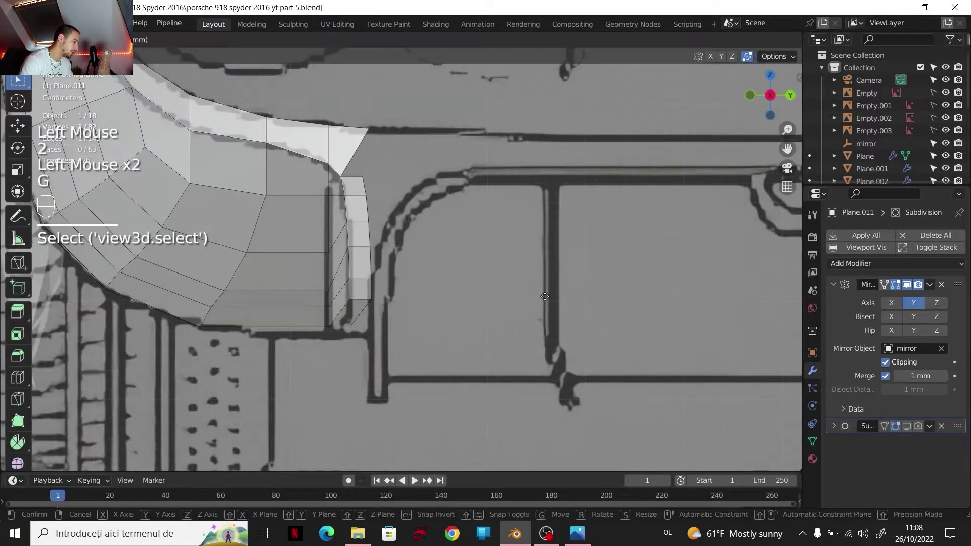
{"action": "key", "text": "x"}
{"action": "key", "text": "y"}
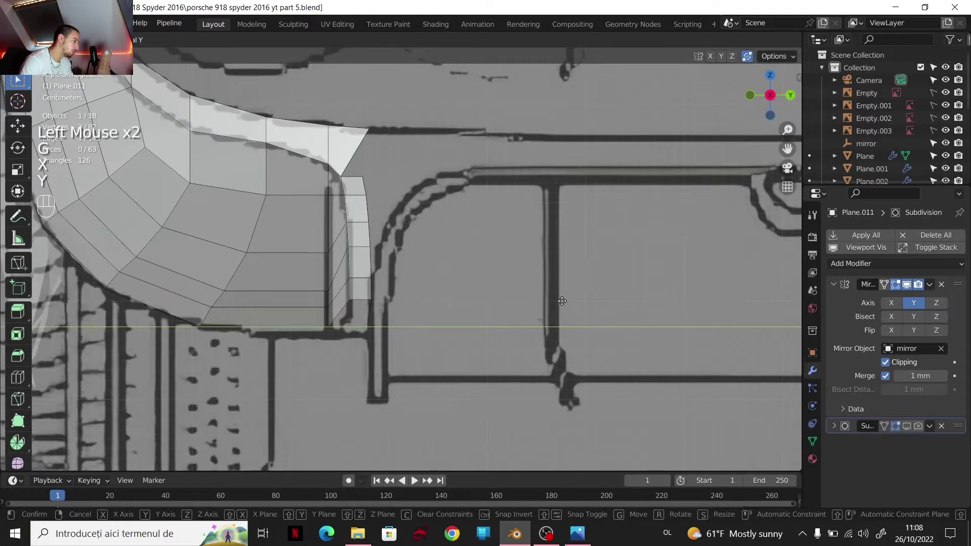
{"action": "left_click", "coordinate": [542, 313], "text": "shift"}
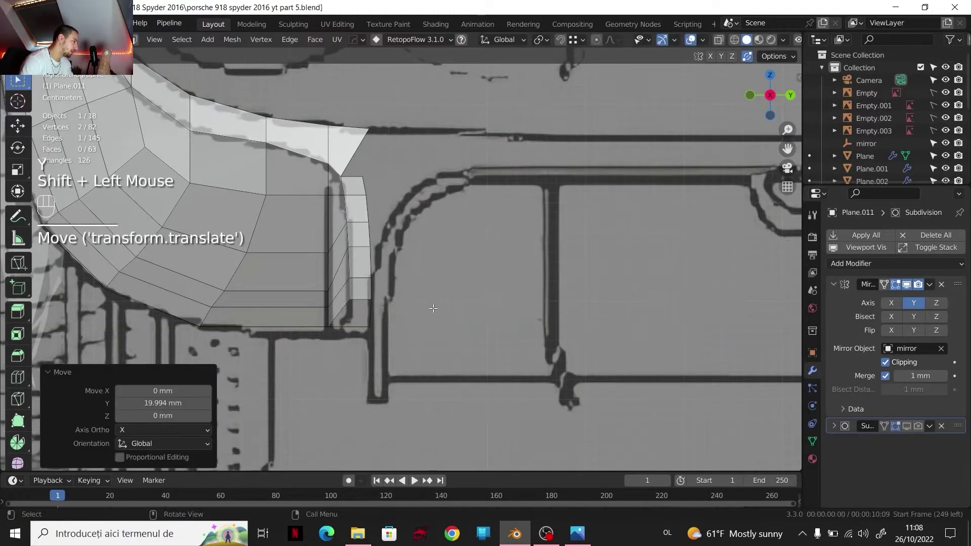
Step: Move the lower strip's two middle outer-edge vertices along Y onto the curved line of the rear blueprint
{"action": "scroll", "coordinate": [357, 316], "scroll_direction": "down", "scroll_amount": 1}
{"action": "middle_click_drag", "start_coordinate": [356, 316], "coordinate": [354, 270], "text": "shift"}
{"action": "scroll", "coordinate": [354, 270], "scroll_direction": "up", "scroll_amount": 1}
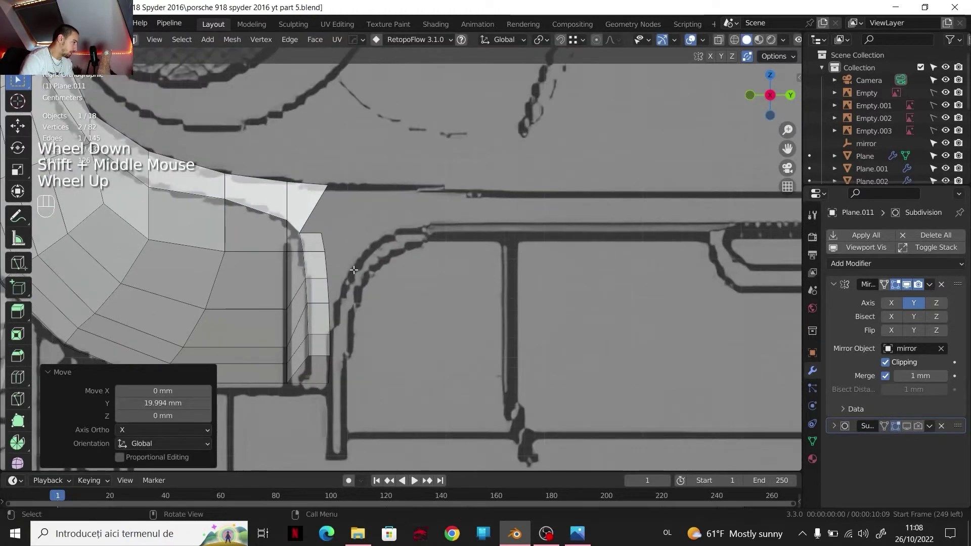
{"action": "key", "text": "1"}
{"action": "left_click", "coordinate": [334, 304]}
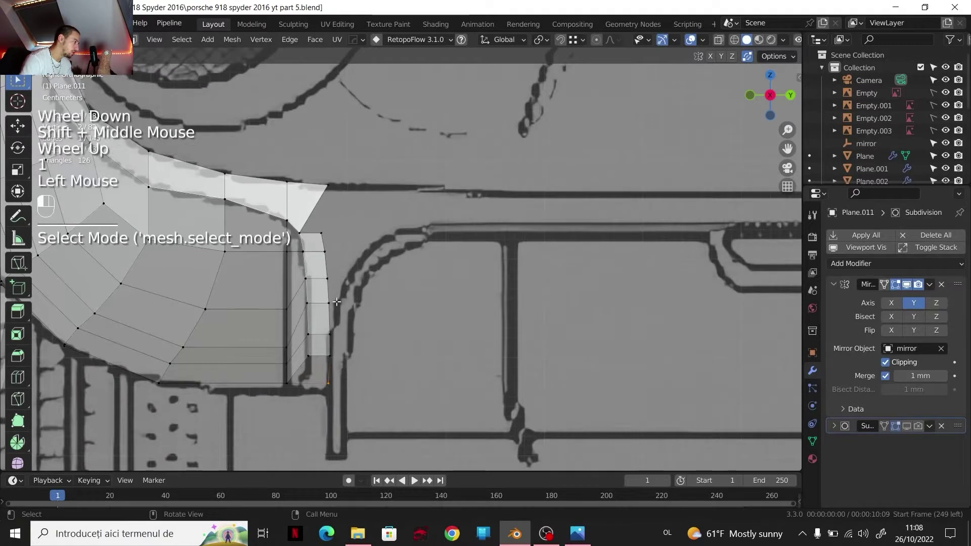
{"action": "key", "text": "g"}
{"action": "key", "text": "y"}
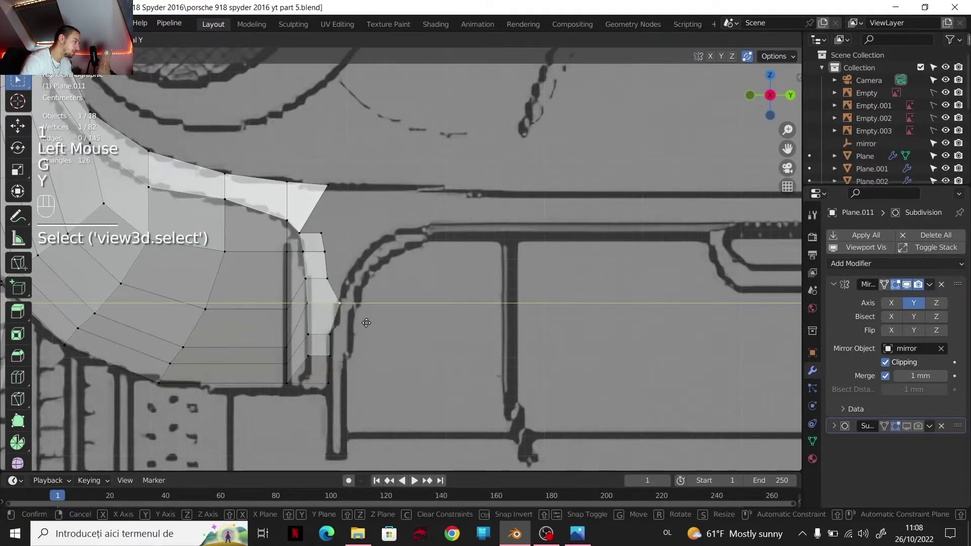
{"action": "left_click", "coordinate": [364, 322]}
{"action": "left_click", "coordinate": [329, 279]}
{"action": "key", "text": "g"}
{"action": "key", "text": "y"}
{"action": "left_click", "coordinate": [374, 290]}
Step: Move the lower strip's two upper outer-edge vertices along Y onto the rear blueprint curve, the top one by about 74.02 mm
{"action": "left_click", "coordinate": [325, 251]}
{"action": "key", "text": "g"}
{"action": "key", "text": "y"}
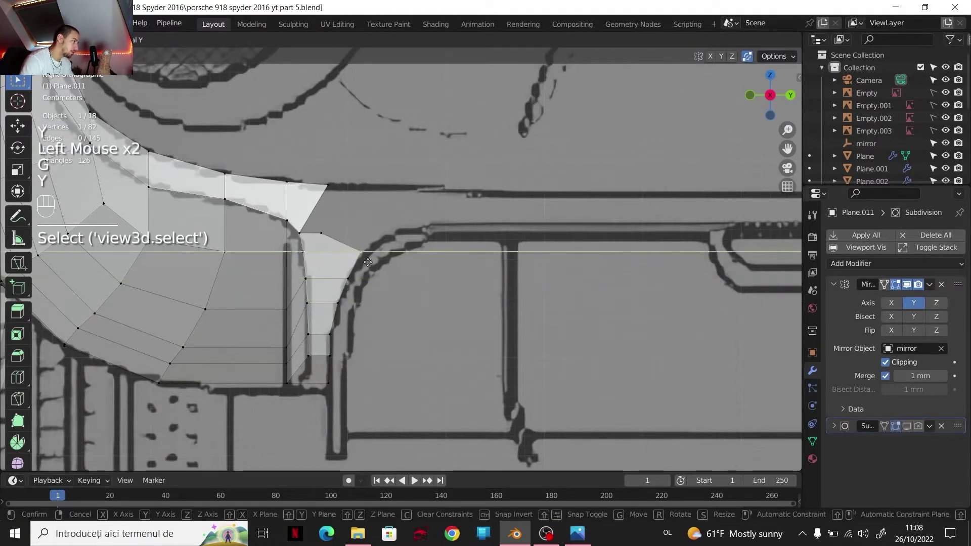
{"action": "left_click", "coordinate": [379, 262]}
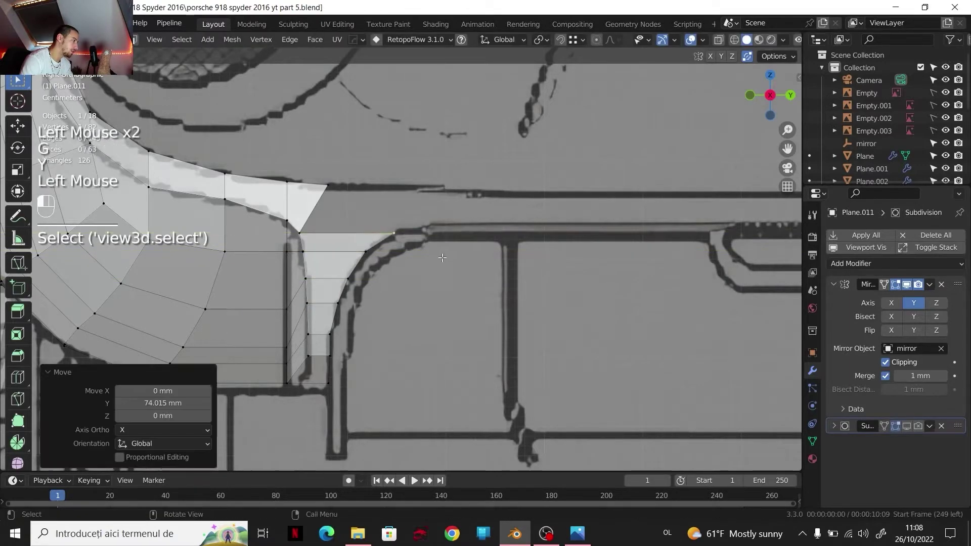
{"action": "scroll", "coordinate": [528, 297], "scroll_direction": "down", "scroll_amount": 1}
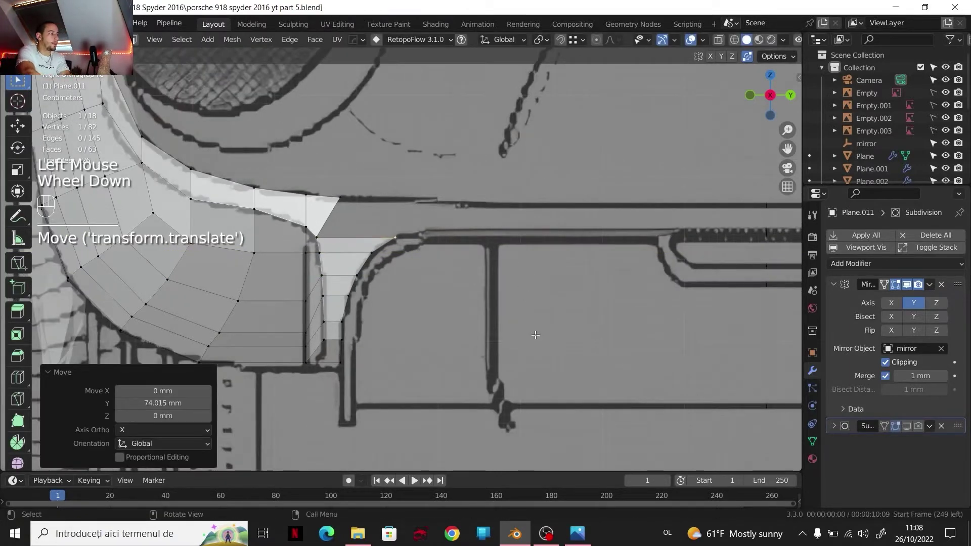
{"action": "scroll", "coordinate": [432, 241], "scroll_direction": "up", "scroll_amount": 2}
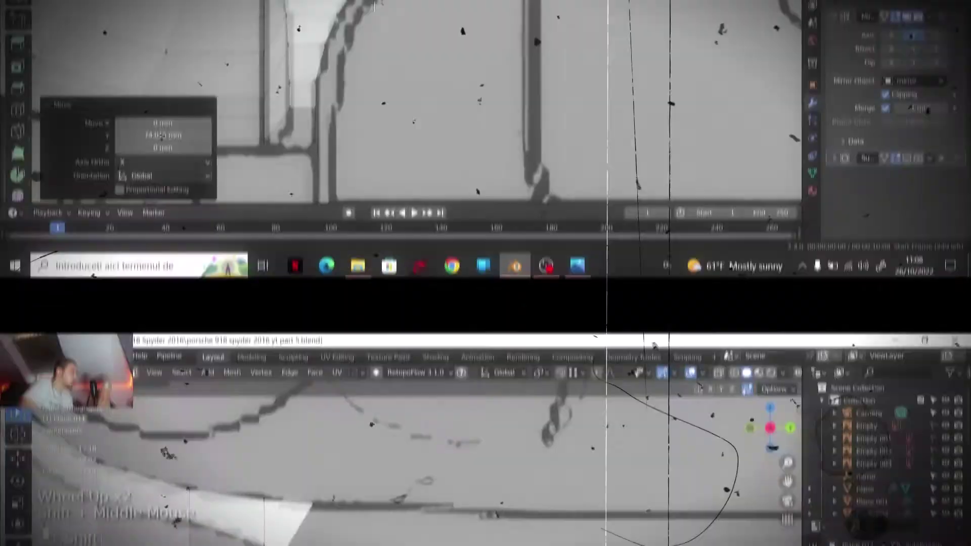
Step: Fill a face between the upper strip's end edge and the lower strip's top edge in the rear view
{"action": "middle_click_drag", "start_coordinate": [431, 242], "coordinate": [450, 262], "text": "shift"}
{"action": "key", "text": "2"}
{"action": "left_click", "coordinate": [310, 229]}
{"action": "middle_click_drag", "start_coordinate": [333, 248], "coordinate": [339, 258], "text": "shift"}
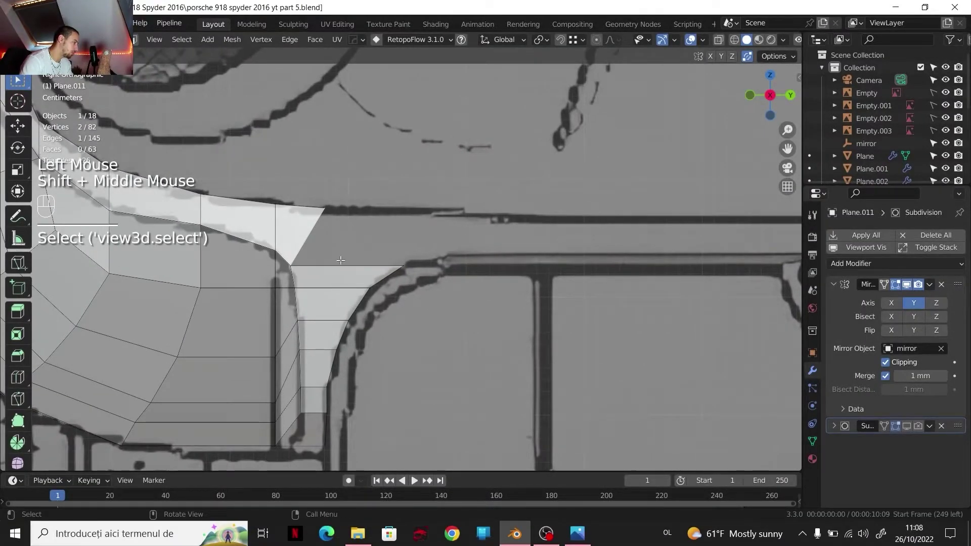
{"action": "left_click", "coordinate": [356, 279], "text": "shift"}
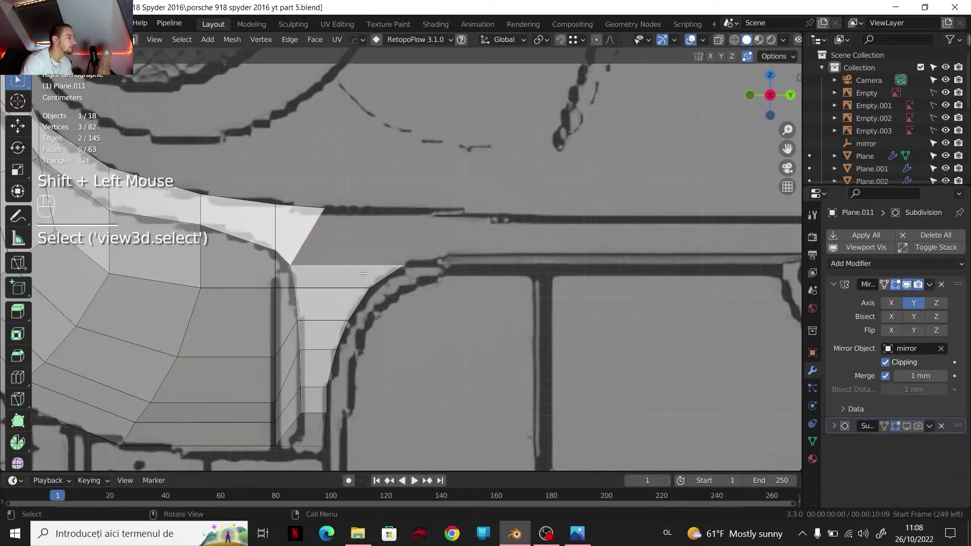
{"action": "key", "text": "f"}
Step: Cut the filled face's outer edge and move the new vertex about 37.69 mm along Y and 22.27 mm along Z
{"action": "key", "text": "ctrl+r"}
{"action": "left_click", "coordinate": [364, 236]}
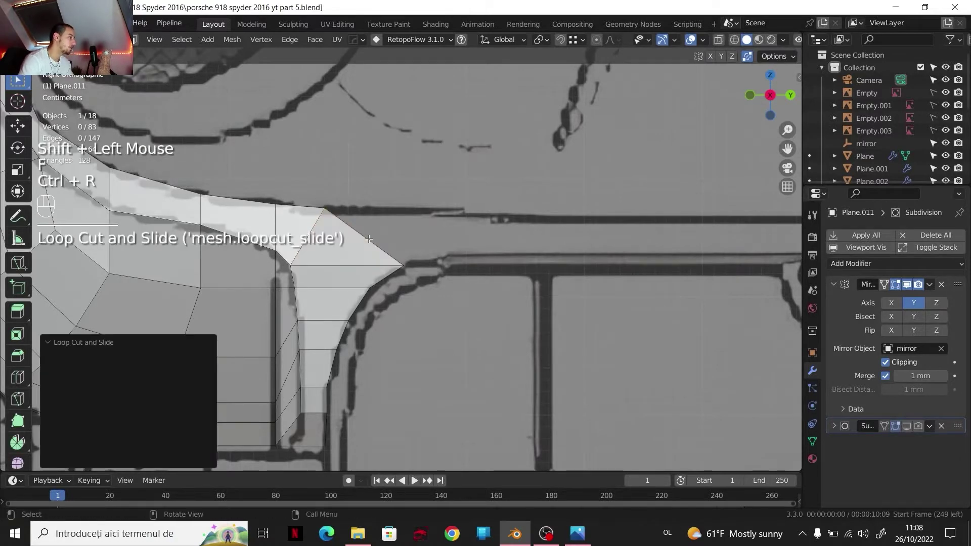
{"action": "key", "text": "1"}
{"action": "left_click", "coordinate": [361, 234]}
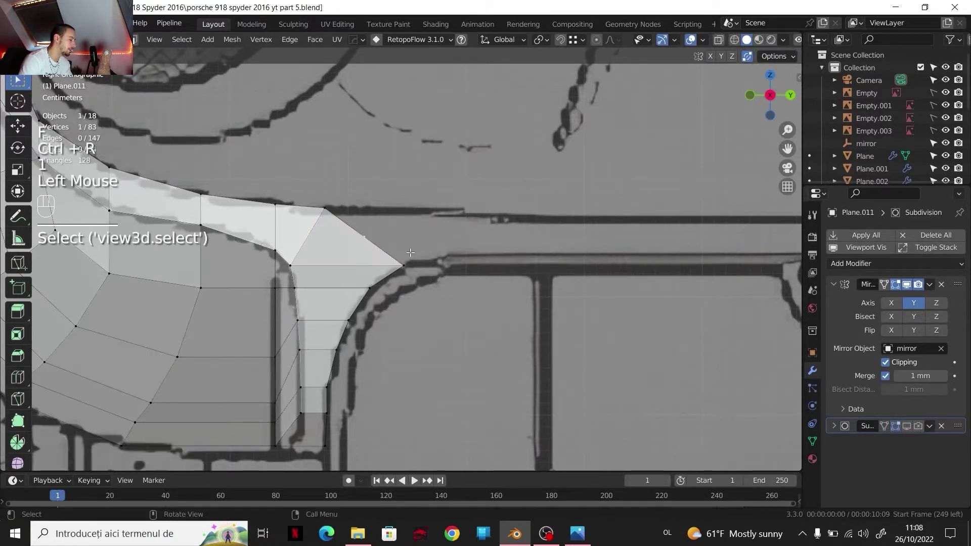
{"action": "key", "text": "g"}
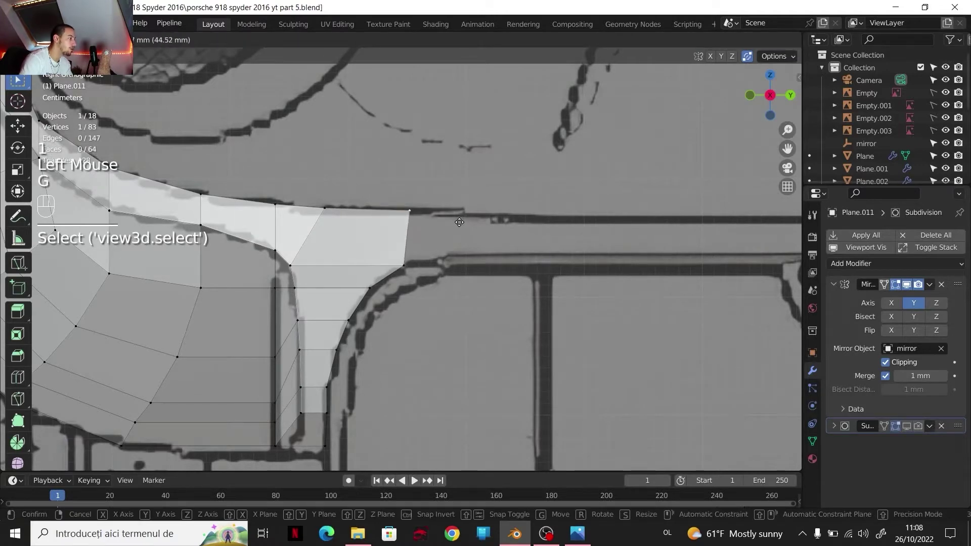
{"action": "left_click", "coordinate": [459, 222]}
Step: Compare the filled corner with the top blueprint and with the rear bumper in the Porsche reference photo
{"action": "left_click", "coordinate": [770, 80]}
{"action": "scroll", "coordinate": [640, 237], "scroll_direction": "down", "scroll_amount": 1}
{"action": "middle_click_drag", "start_coordinate": [640, 238], "coordinate": [551, 219], "text": "shift"}
{"action": "scroll", "coordinate": [553, 220], "scroll_direction": "down", "scroll_amount": 2}
{"action": "scroll", "coordinate": [485, 189], "scroll_direction": "down", "scroll_amount": 2}
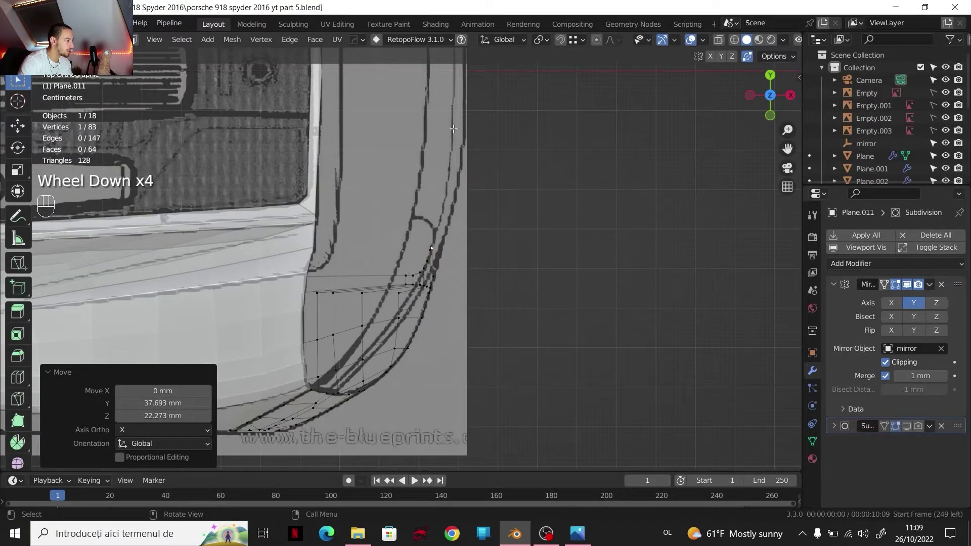
{"action": "scroll", "coordinate": [443, 250], "scroll_direction": "down", "scroll_amount": 2}
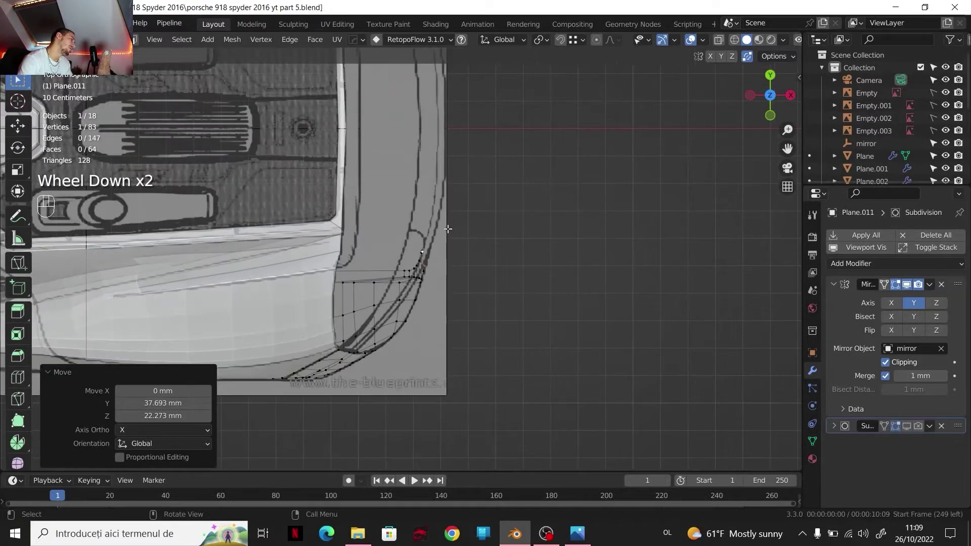
{"action": "left_click", "coordinate": [578, 534]}
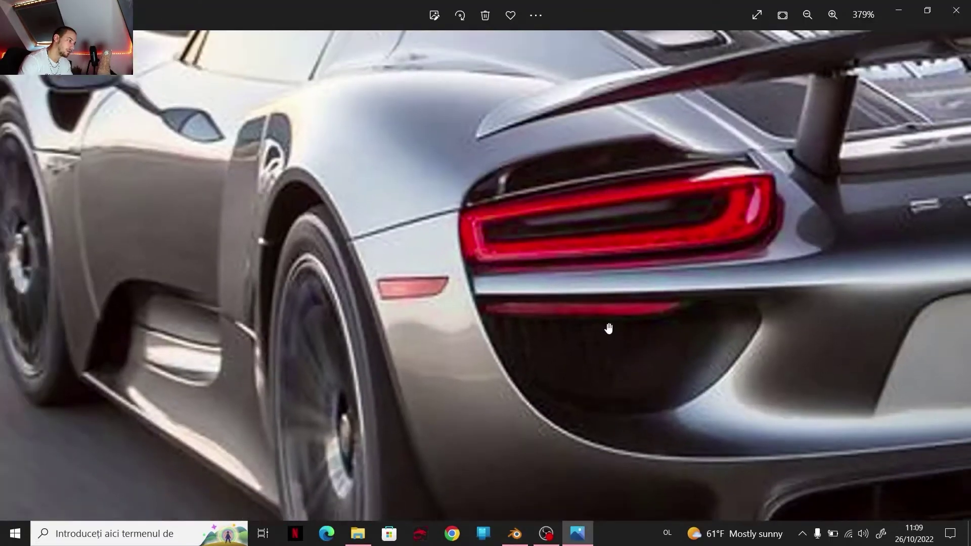
{"action": "scroll", "coordinate": [609, 327], "scroll_direction": "down", "scroll_amount": 3}
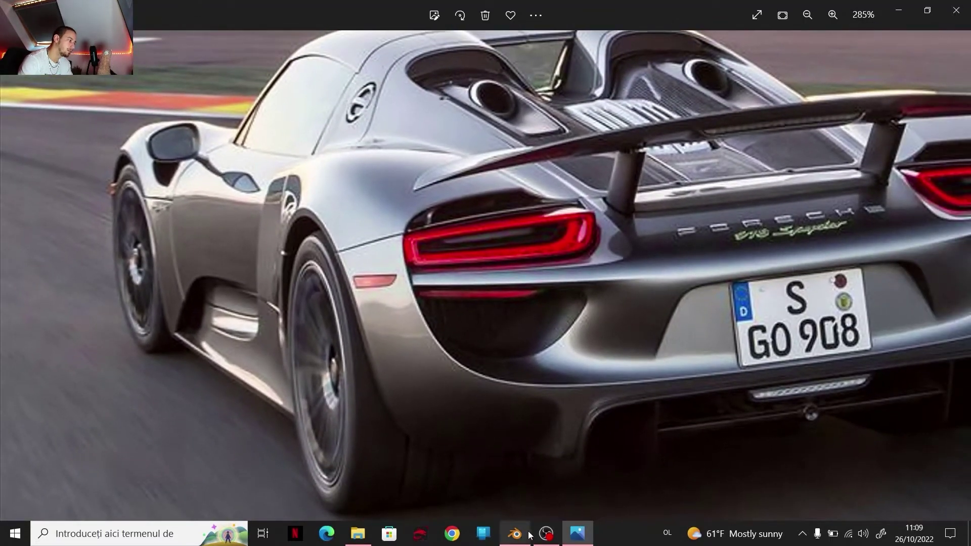
{"action": "left_click", "coordinate": [515, 534]}
Step: Select the filled face's two outer vertices in the rear view and move them about 20.35 mm along X in the top view
{"action": "scroll", "coordinate": [472, 270], "scroll_direction": "up", "scroll_amount": 3}
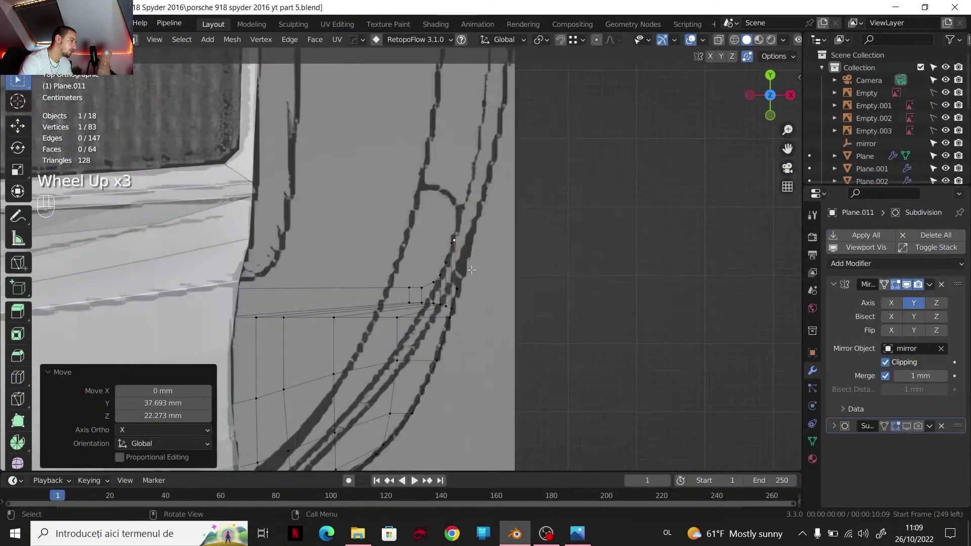
{"action": "scroll", "coordinate": [616, 243], "scroll_direction": "up", "scroll_amount": 1}
{"action": "middle_click_drag", "start_coordinate": [581, 274], "coordinate": [492, 314], "text": "shift"}
{"action": "left_click", "coordinate": [793, 98]}
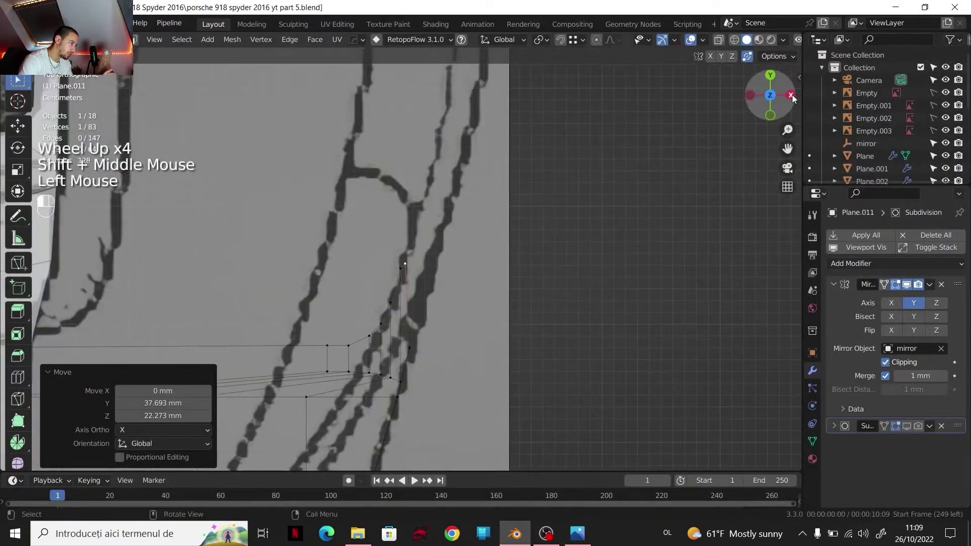
{"action": "scroll", "coordinate": [570, 219], "scroll_direction": "down", "scroll_amount": 1}
{"action": "left_click", "coordinate": [398, 225]}
{"action": "left_click", "coordinate": [396, 259], "text": "shift"}
{"action": "left_click", "coordinate": [772, 79]}
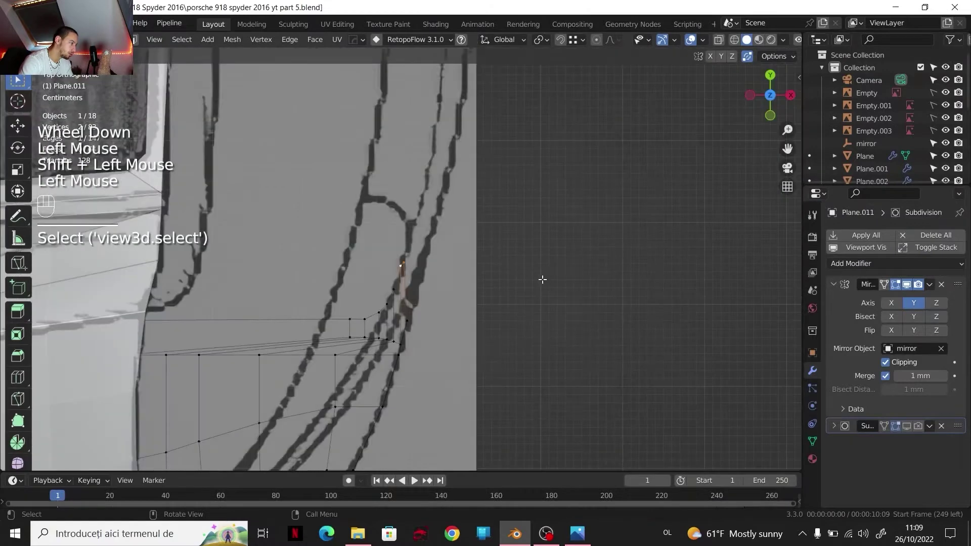
{"action": "key", "text": "g"}
{"action": "key", "text": "x"}
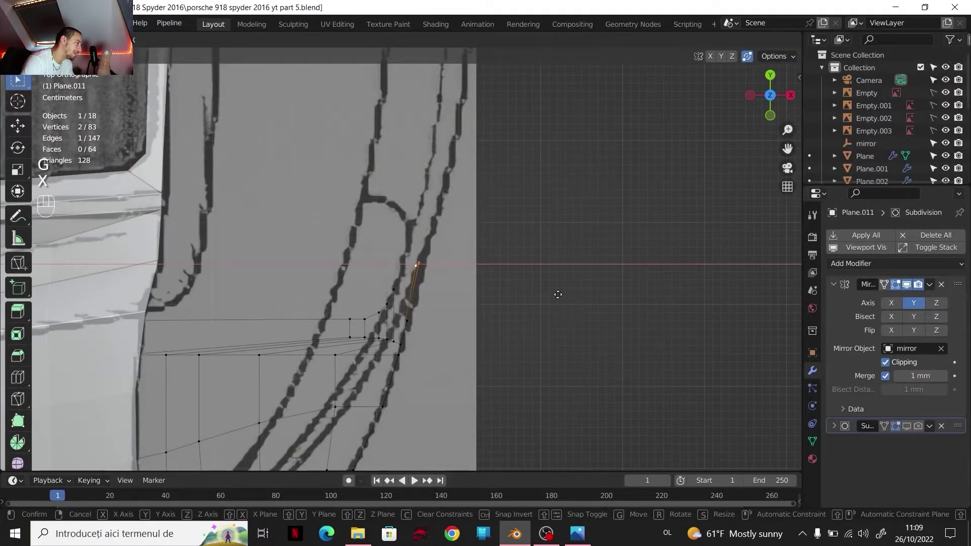
{"action": "left_click", "coordinate": [559, 295]}
{"action": "scroll", "coordinate": [492, 303], "scroll_direction": "down", "scroll_amount": 3}
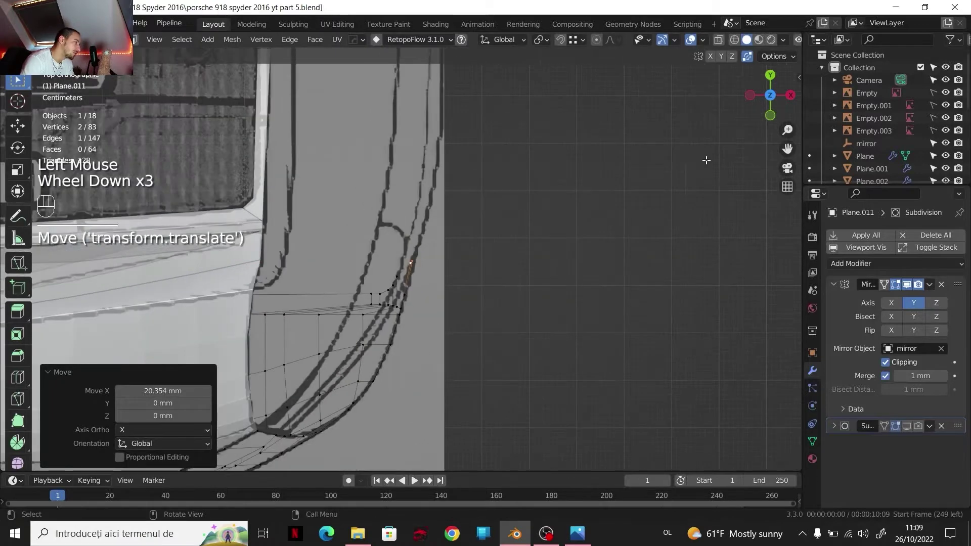
Step: Select the lower strip's outer vertex path below the filled face and move it about 21.85 mm along X in the side view
{"action": "left_click", "coordinate": [791, 100]}
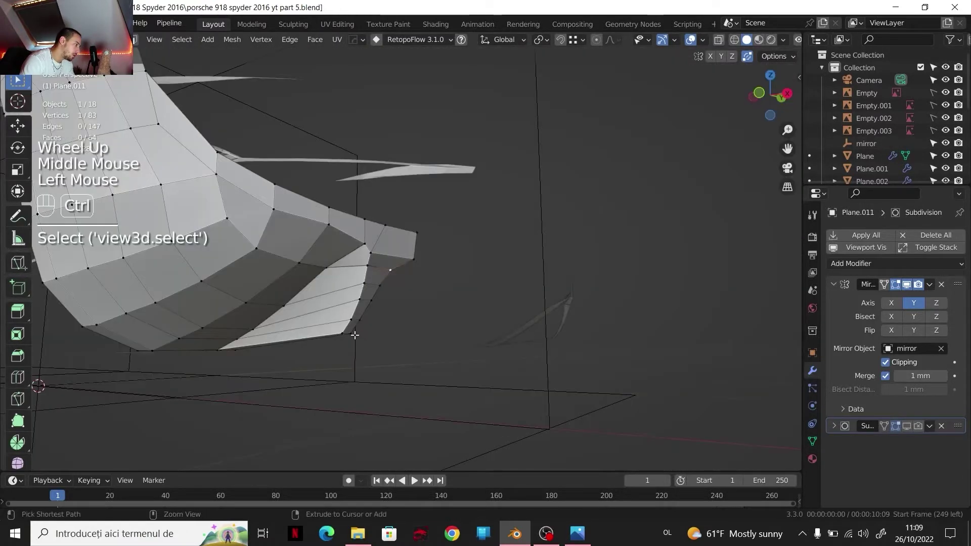
{"action": "left_click", "coordinate": [353, 334], "text": "ctrl"}
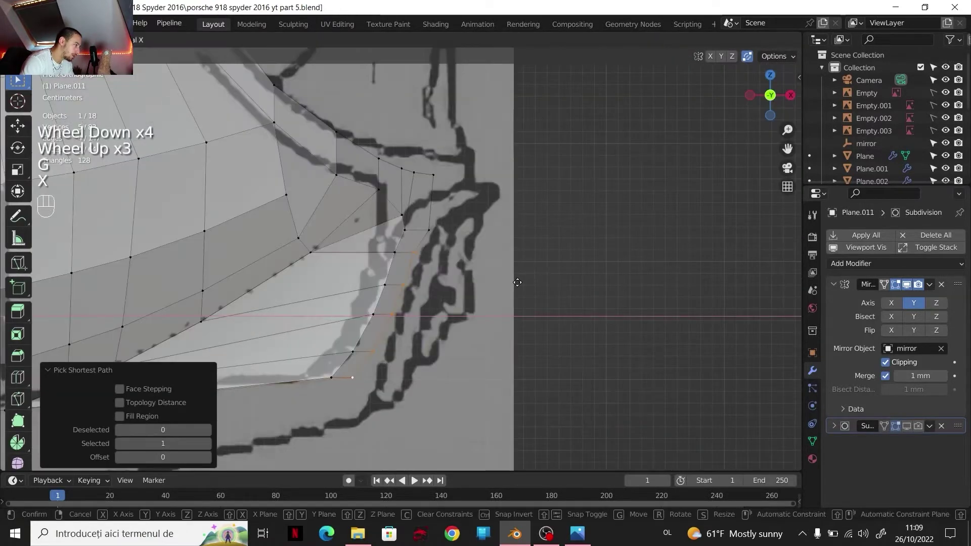
{"action": "left_click", "coordinate": [521, 284]}
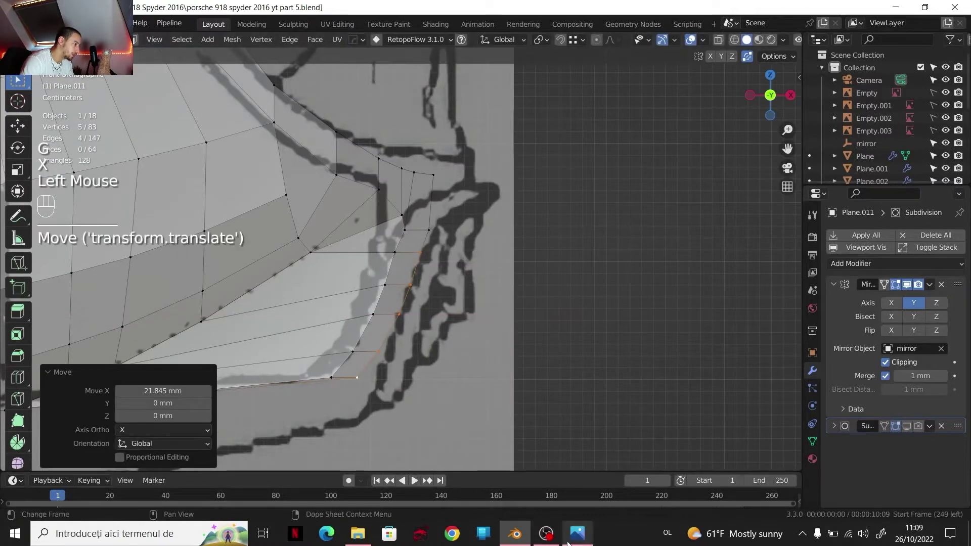
Step: Study the lower rear bumper corner in the reference photo and inspect the reshaped strip in Object Mode
{"action": "left_click", "coordinate": [577, 534]}
{"action": "left_click_drag", "start_coordinate": [653, 430], "coordinate": [552, 439]}
{"action": "scroll", "coordinate": [552, 440], "scroll_direction": "up", "scroll_amount": 3}
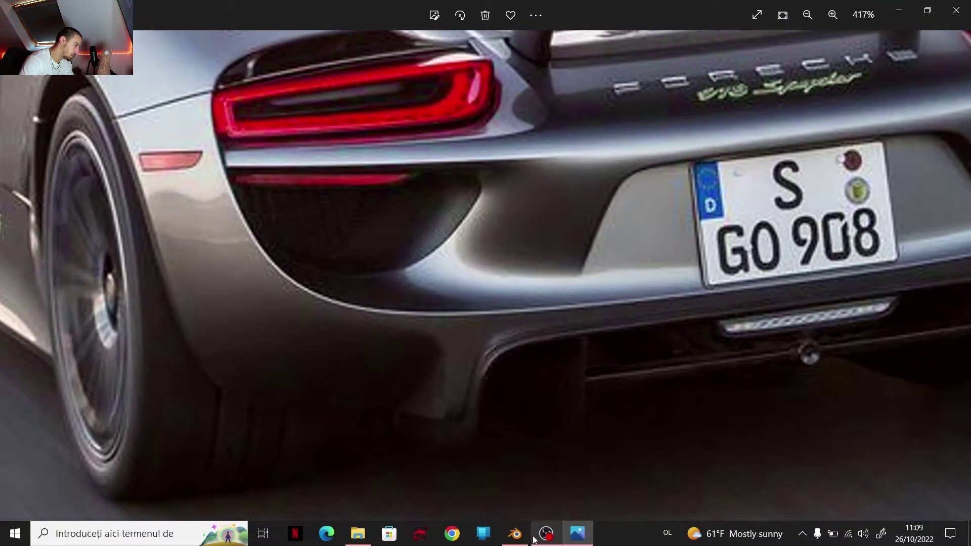
{"action": "left_click", "coordinate": [515, 533]}
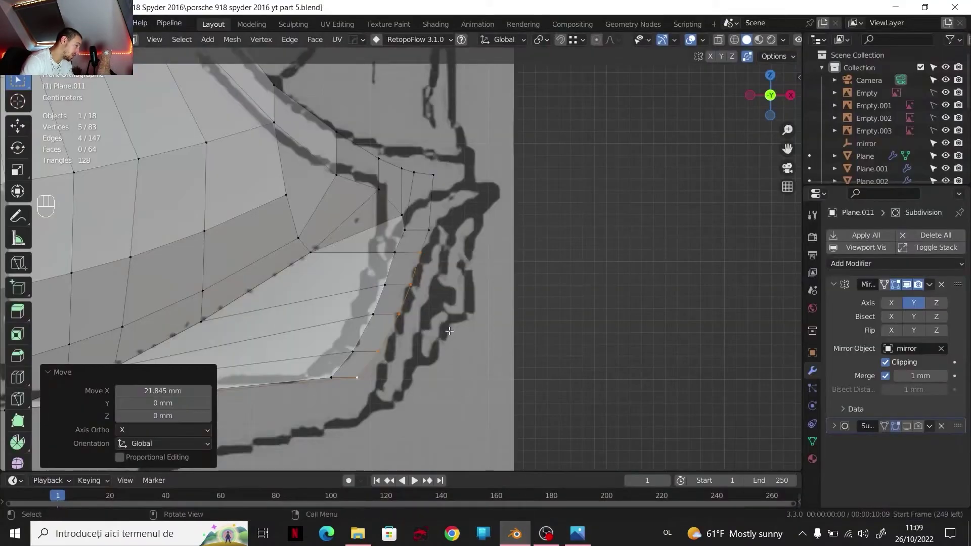
{"action": "scroll", "coordinate": [425, 329], "scroll_direction": "down", "scroll_amount": 2}
{"action": "key", "text": "Tab"}
{"action": "mouse_move", "coordinate": [449, 331]}
{"action": "middle_mouse_down"}
{"action": "mouse_move", "coordinate": [425, 329]}
{"action": "mouse_move", "coordinate": [466, 337]}
{"action": "middle_mouse_up"}
{"action": "key", "text": "Tab"}
Step: Select the lower strip's five outer-edge vertices in the side view and shift them slightly inward along X
{"action": "left_click", "coordinate": [766, 100]}
{"action": "scroll", "coordinate": [379, 263], "scroll_direction": "up", "scroll_amount": 2}
{"action": "middle_click_drag", "start_coordinate": [365, 262], "coordinate": [416, 221], "text": "shift"}
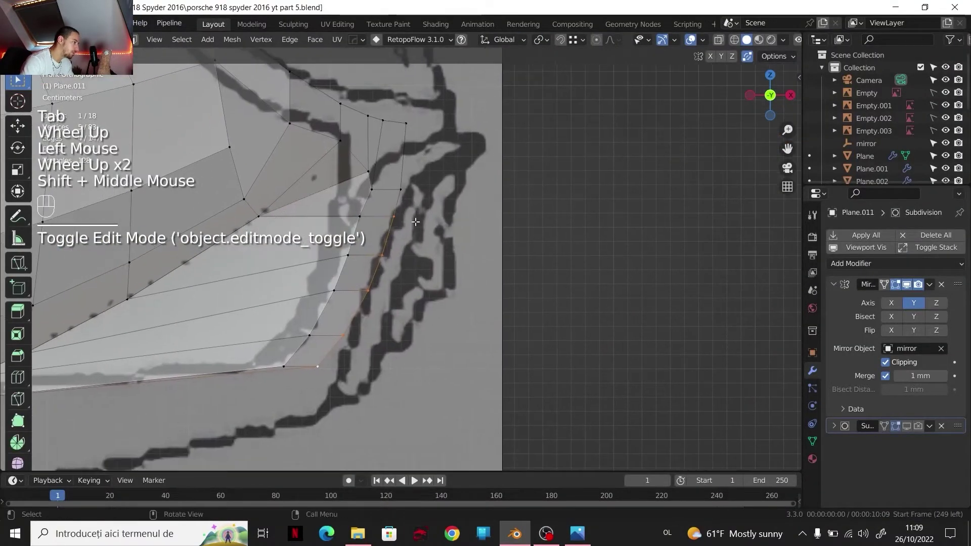
{"action": "left_click", "coordinate": [394, 217]}
{"action": "left_click", "coordinate": [382, 256], "text": "shift"}
{"action": "left_click", "coordinate": [319, 366], "text": "ctrl"}
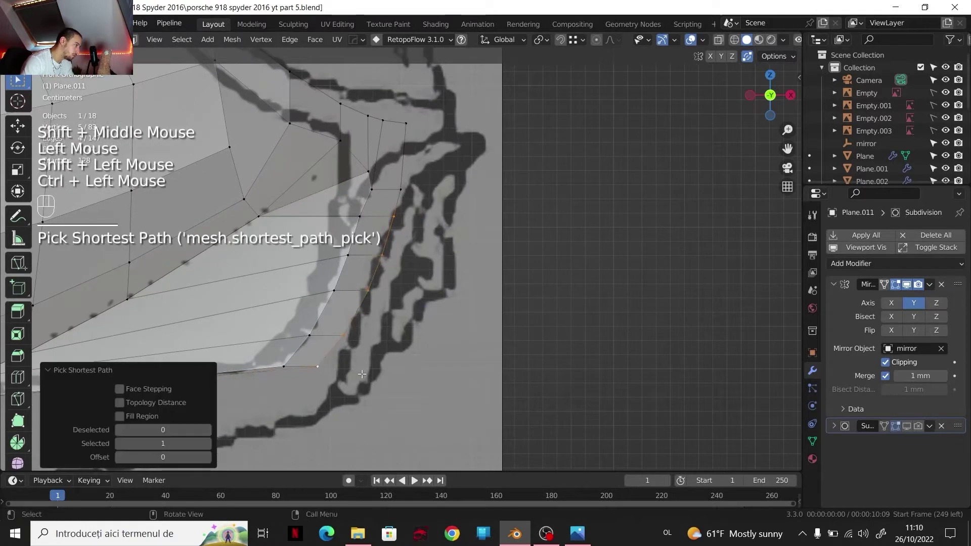
{"action": "key", "text": "g"}
{"action": "key", "text": "x"}
{"action": "left_click", "coordinate": [379, 373]}
Step: Deselect outer-edge vertices progressively from the top while moving the remaining ones inward along X, the last two by about -3.11 mm
{"action": "left_click", "coordinate": [391, 217], "text": "shift"}
{"action": "left_click", "coordinate": [390, 217], "text": "shift"}
{"action": "key", "text": "g"}
{"action": "key", "text": "x"}
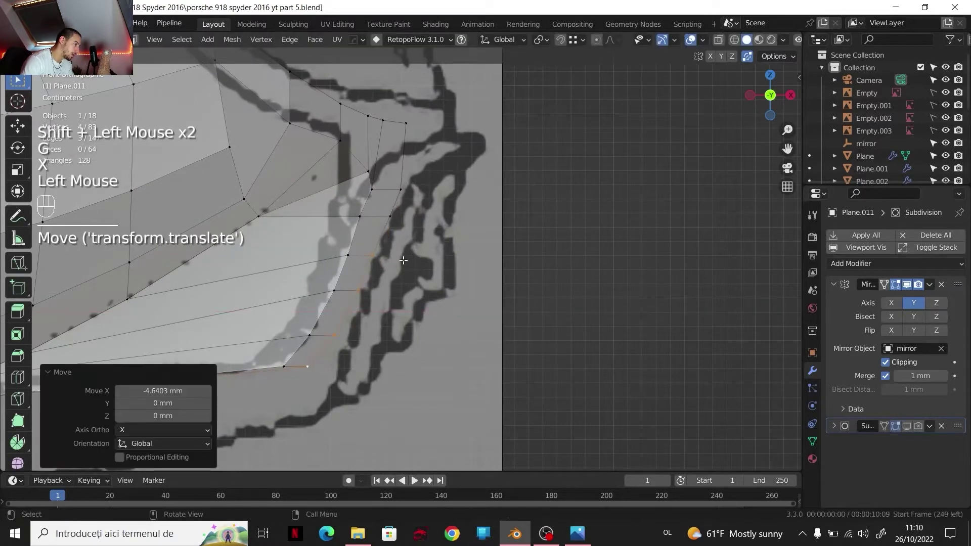
{"action": "left_click", "coordinate": [401, 262], "text": "shift"}
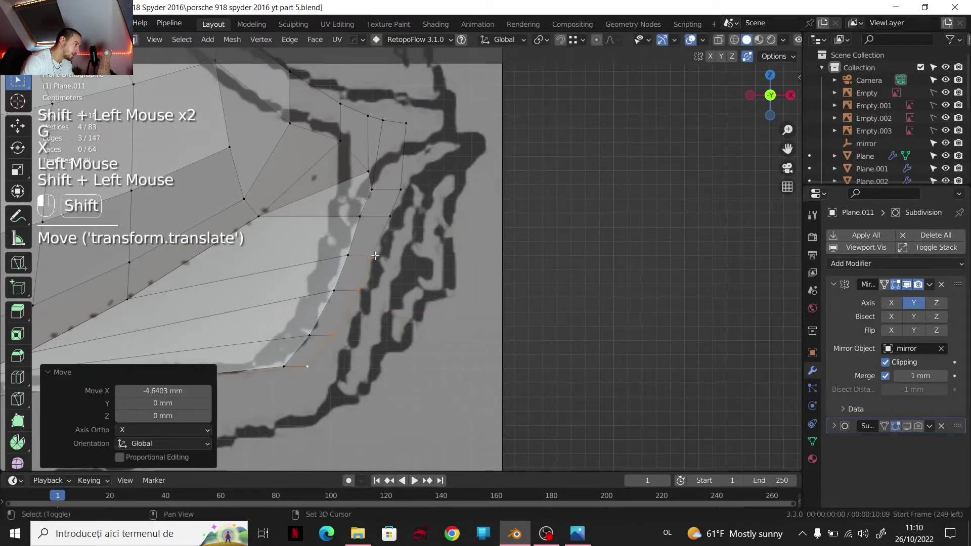
{"action": "key", "text": "g"}
{"action": "key", "text": "x"}
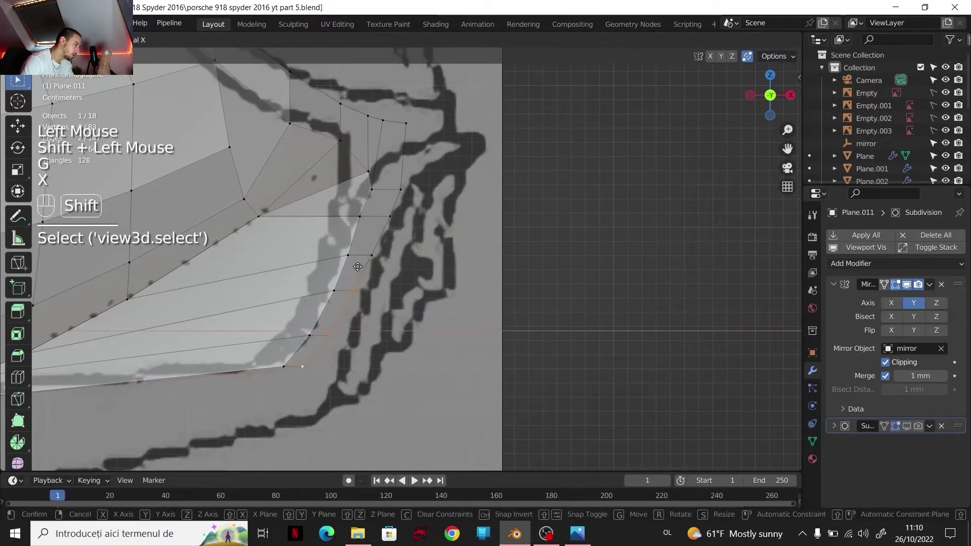
{"action": "left_click", "coordinate": [357, 266], "text": "shift"}
{"action": "left_click", "coordinate": [353, 289], "text": "shift"}
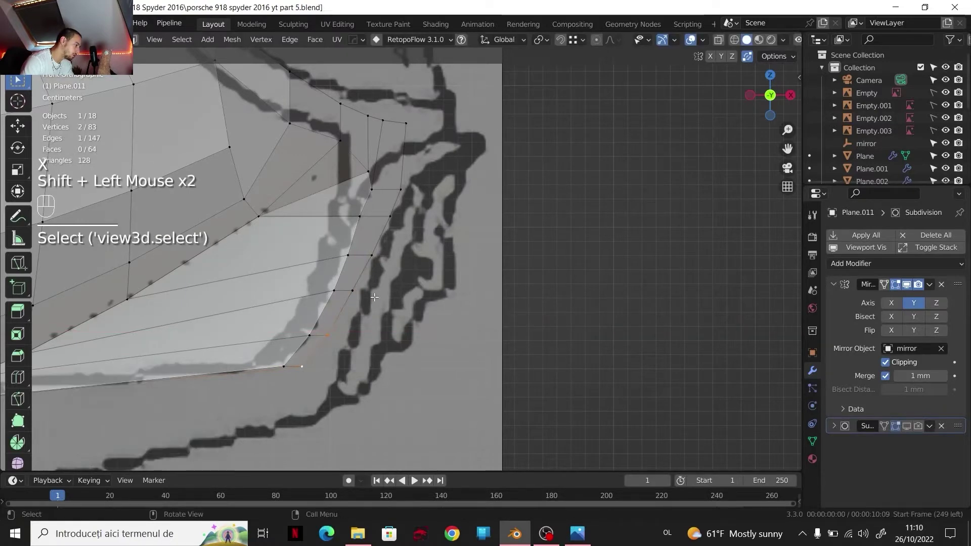
{"action": "key", "text": "g"}
{"action": "key", "text": "x"}
{"action": "left_click", "coordinate": [362, 295], "text": "shift"}
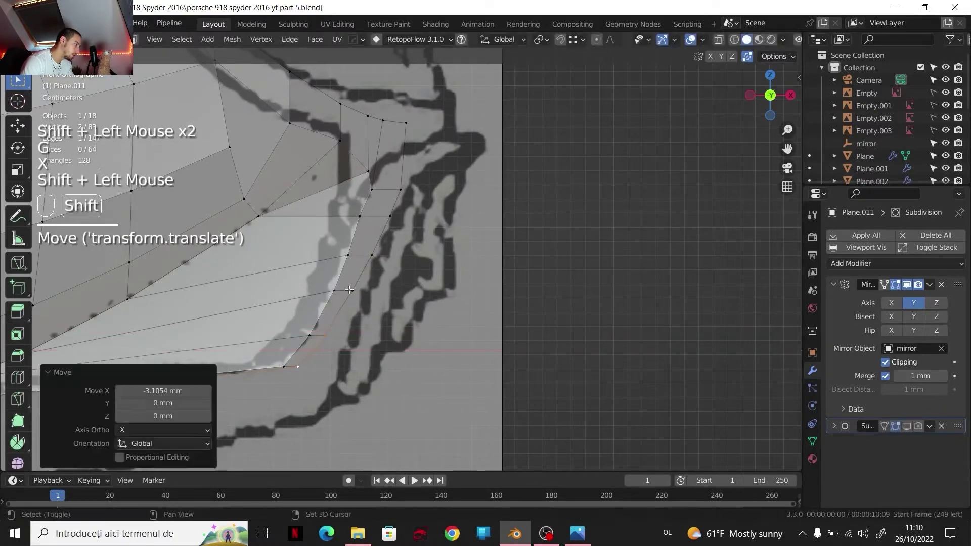
Step: Inspect the reshaped rear corner strip in Object Mode, in perspective and against the rear blueprint
{"action": "key", "text": "Tab"}
{"action": "scroll", "coordinate": [372, 328], "scroll_direction": "down", "scroll_amount": 1}
{"action": "middle_click_drag", "start_coordinate": [372, 328], "coordinate": [379, 349]}
{"action": "middle_click_drag", "start_coordinate": [379, 349], "coordinate": [383, 377], "text": "shift"}
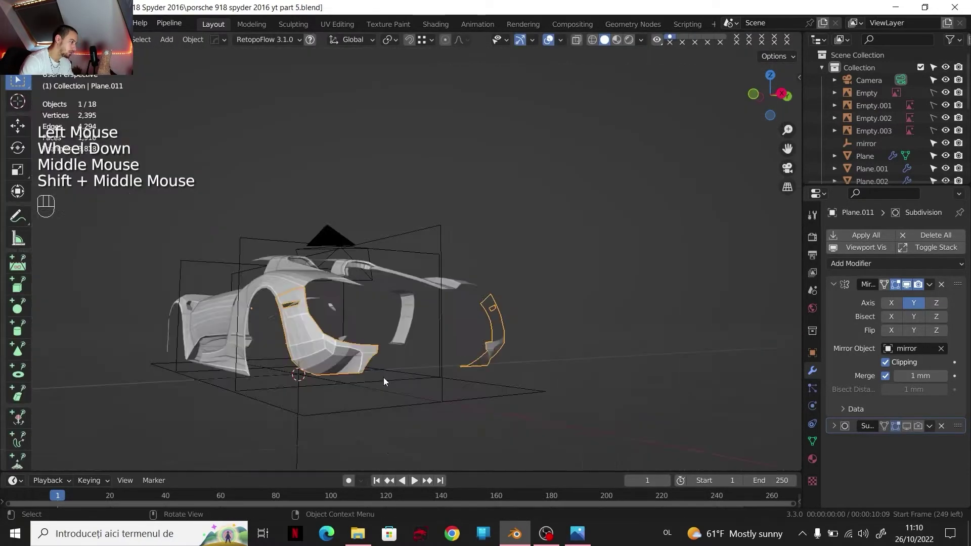
{"action": "scroll", "coordinate": [383, 377], "scroll_direction": "up", "scroll_amount": 2}
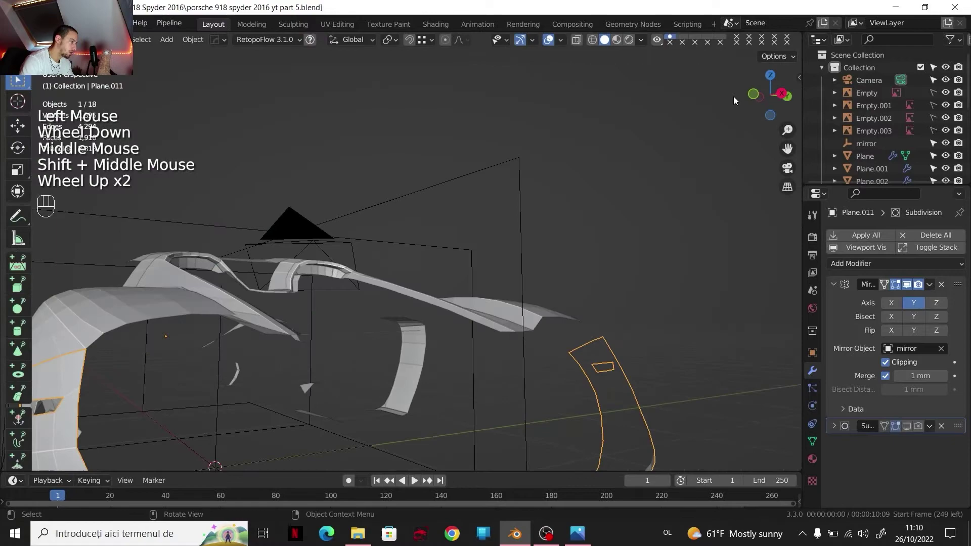
{"action": "left_click", "coordinate": [782, 94]}
{"action": "scroll", "coordinate": [445, 273], "scroll_direction": "down", "scroll_amount": 2}
{"action": "middle_click_drag", "start_coordinate": [445, 273], "coordinate": [447, 281], "text": "shift"}
{"action": "scroll", "coordinate": [475, 263], "scroll_direction": "up", "scroll_amount": 5}
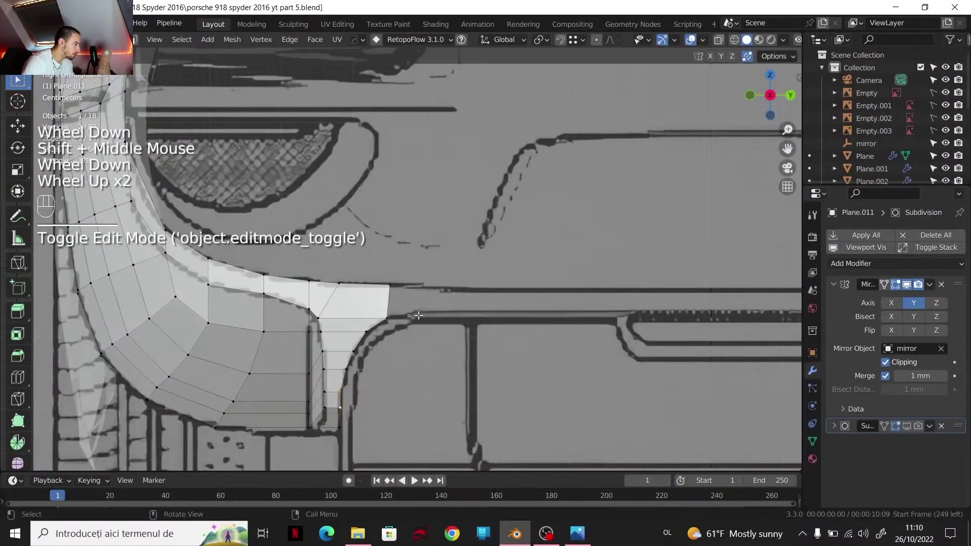
Step: Extrude the upper strip's inner end edge 458.14 mm along Y to the car's centre line, joining its mirrored half
{"action": "key", "text": "2"}
{"action": "left_click", "coordinate": [418, 316]}
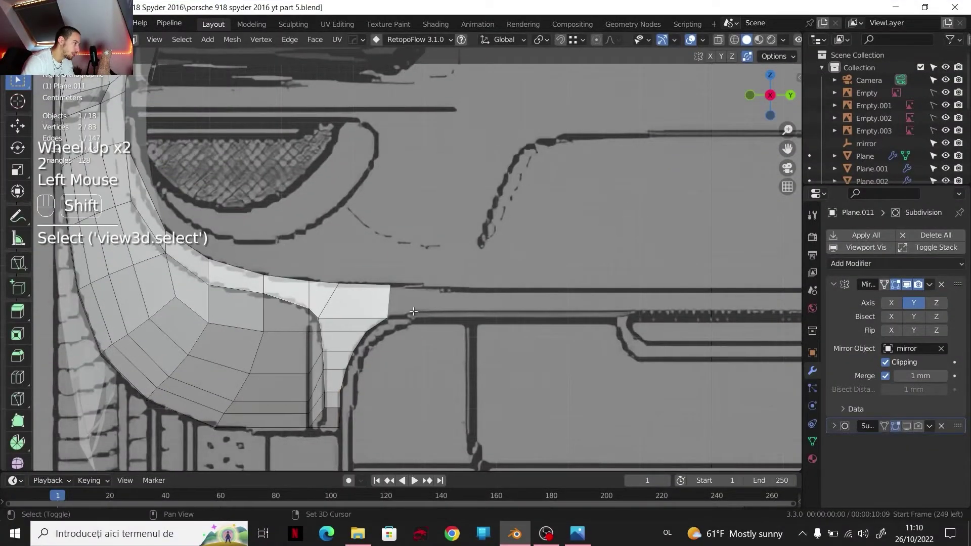
{"action": "middle_click_drag", "start_coordinate": [419, 316], "coordinate": [152, 354], "text": "shift"}
{"action": "scroll", "coordinate": [262, 338], "scroll_direction": "down", "scroll_amount": 1}
{"action": "key", "text": "e"}
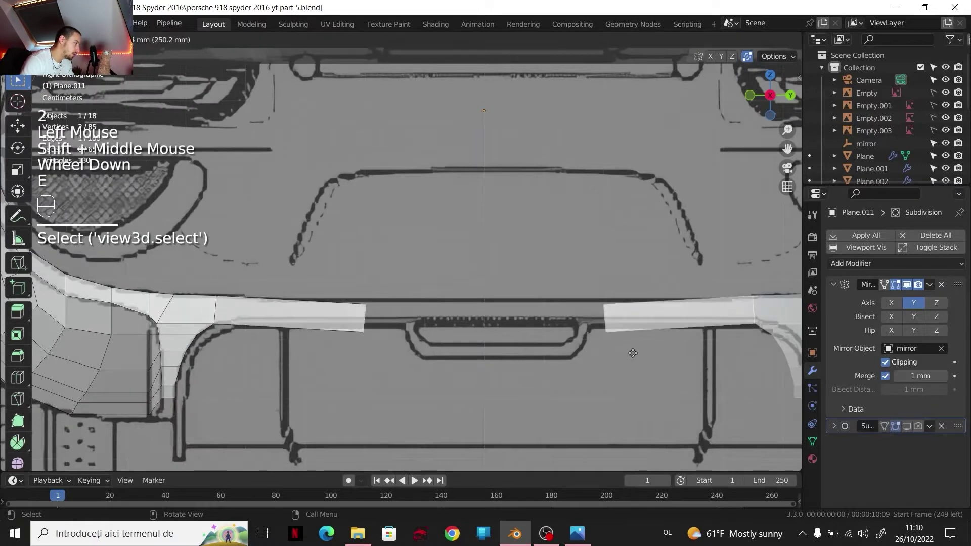
{"action": "key", "text": "y"}
{"action": "left_click", "coordinate": [614, 338]}
Step: Lower the upper centre-line vertex slightly along Z and raise the lower one by about 8.12 mm to match the rear blueprint
{"action": "scroll", "coordinate": [569, 352], "scroll_direction": "up", "scroll_amount": 1}
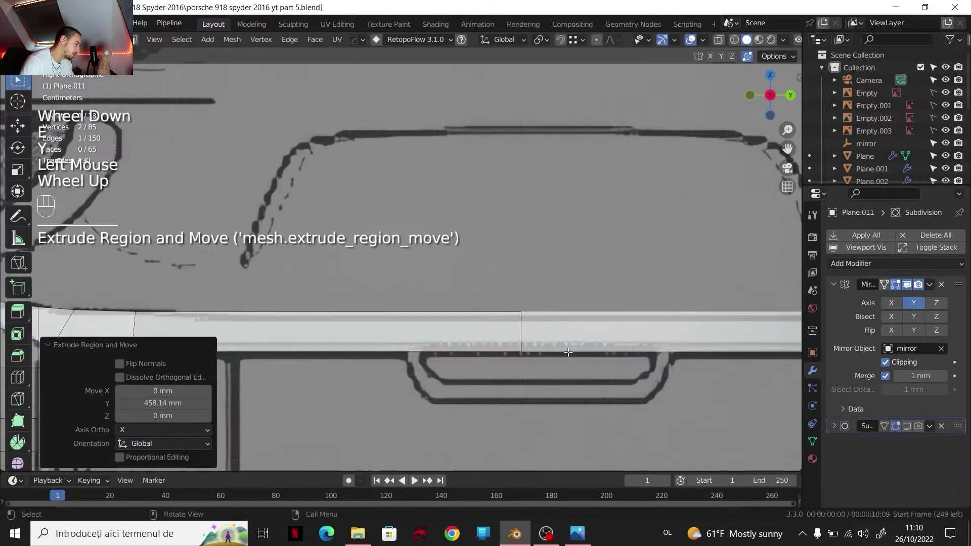
{"action": "key", "text": "1"}
{"action": "left_click", "coordinate": [527, 323]}
{"action": "key", "text": "g"}
{"action": "key", "text": "z"}
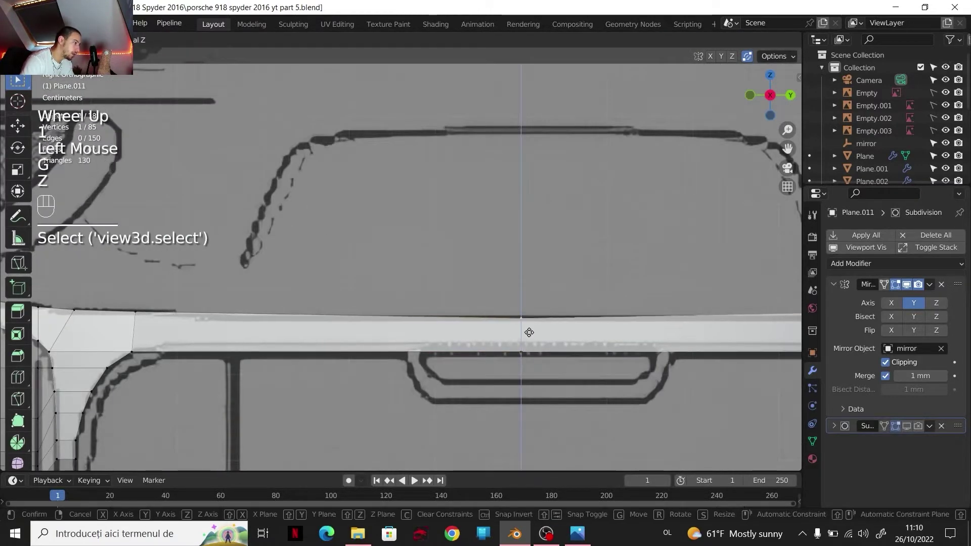
{"action": "left_click", "coordinate": [529, 333], "text": "shift"}
{"action": "left_click", "coordinate": [528, 350]}
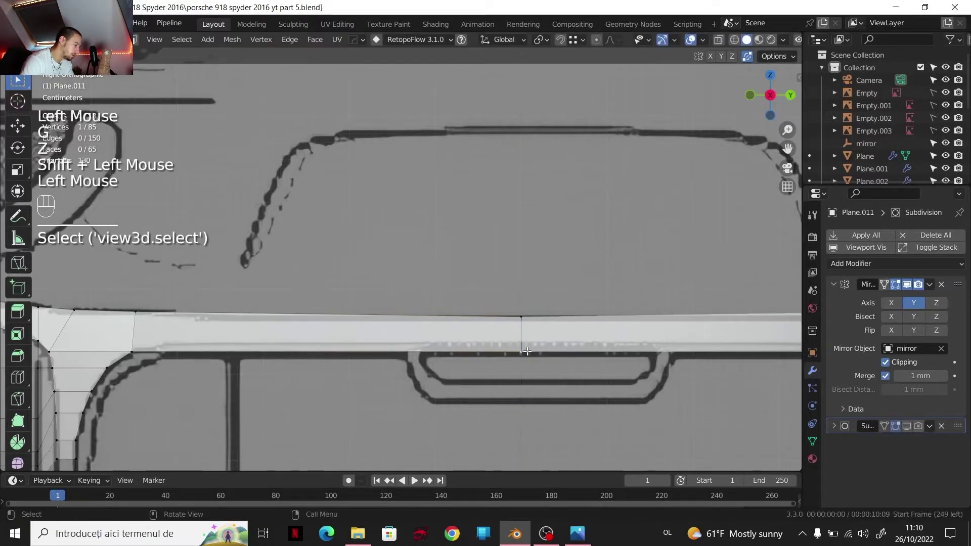
{"action": "key", "text": "g"}
{"action": "key", "text": "z"}
{"action": "left_click", "coordinate": [523, 287], "text": "shift"}
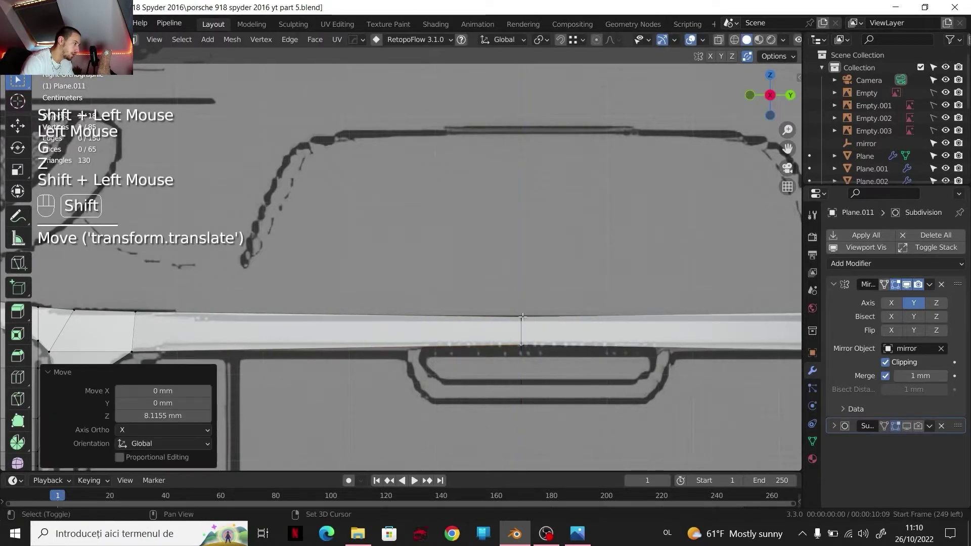
Step: Select both centre-line vertices and move them about 46.95 mm along X to the bumper outline in the top view
{"action": "left_click", "coordinate": [522, 311], "text": "shift"}
{"action": "left_click", "coordinate": [768, 77]}
{"action": "scroll", "coordinate": [526, 223], "scroll_direction": "down", "scroll_amount": 4}
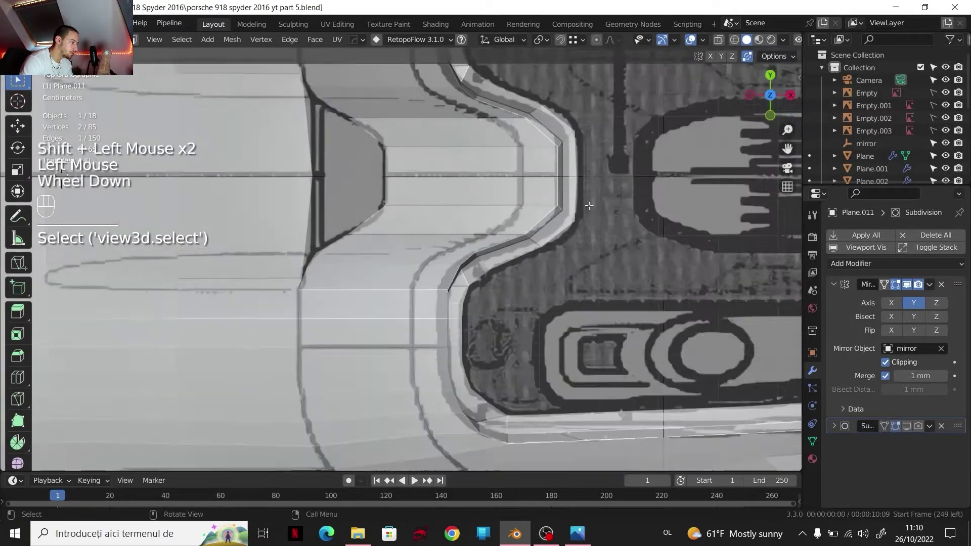
{"action": "middle_click_drag", "start_coordinate": [518, 232], "coordinate": [167, 215], "text": "shift"}
{"action": "scroll", "coordinate": [202, 223], "scroll_direction": "up", "scroll_amount": 2}
{"action": "middle_click_drag", "start_coordinate": [253, 222], "coordinate": [307, 242], "text": "shift"}
{"action": "scroll", "coordinate": [314, 243], "scroll_direction": "up", "scroll_amount": 2}
{"action": "key", "text": "g"}
{"action": "key", "text": "x"}
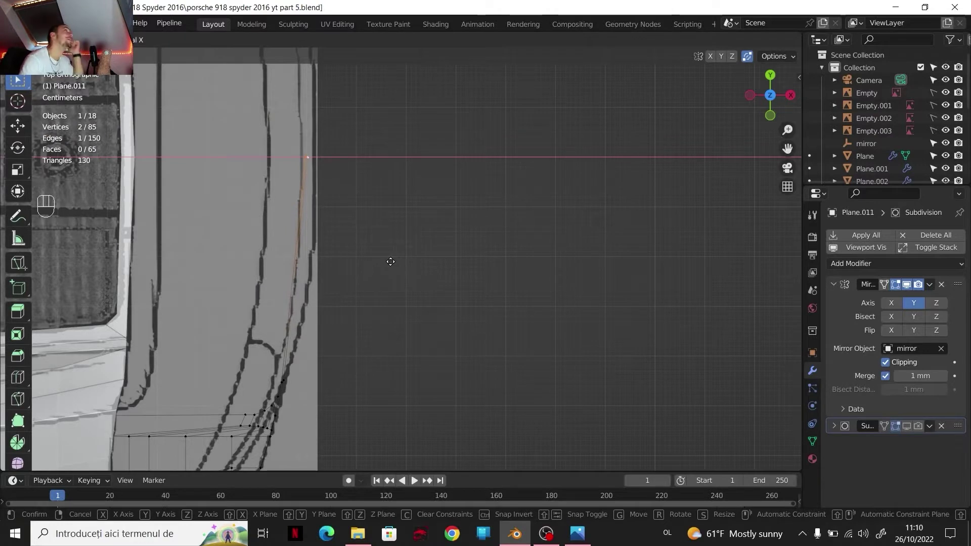
{"action": "key", "text": "shift"}
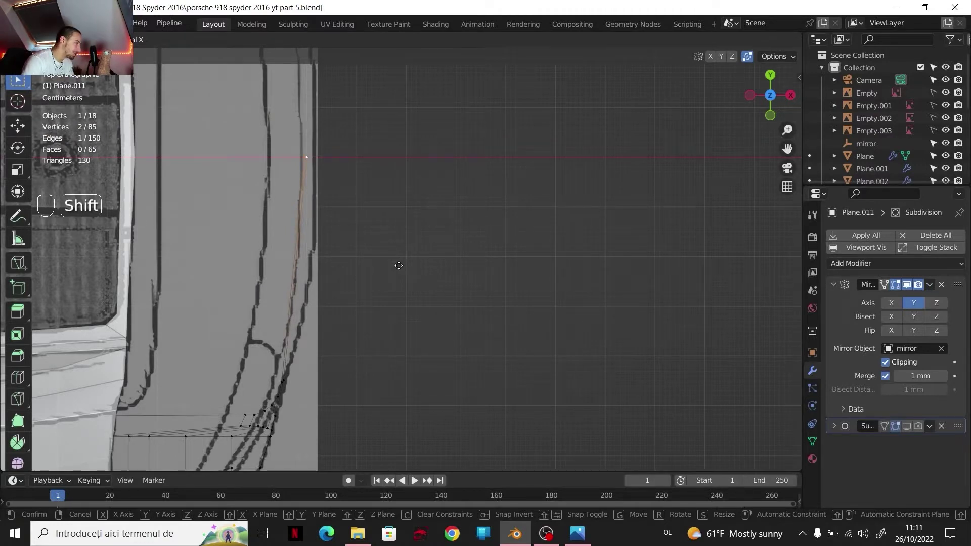
{"action": "left_click", "coordinate": [400, 266], "text": "shift"}
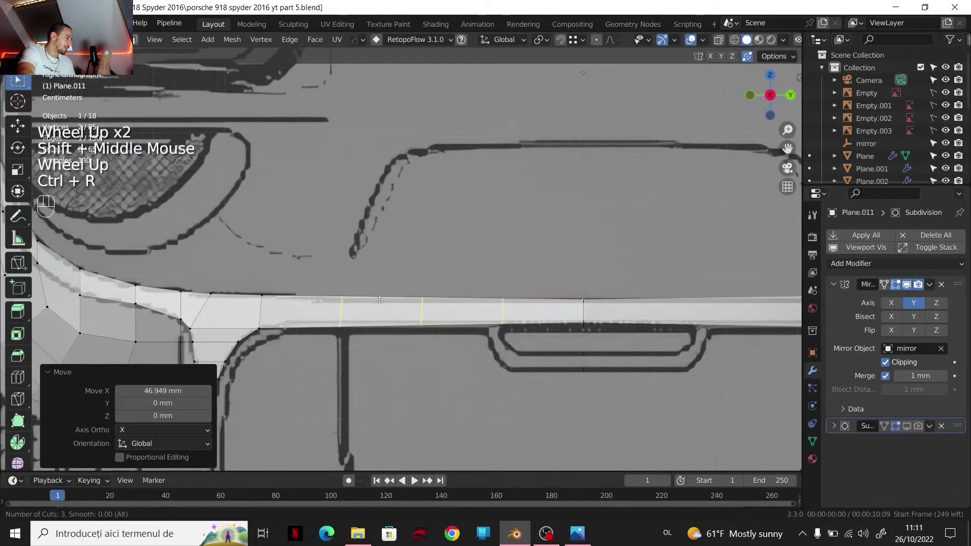
Step: Add three loop cuts across the extended strip and raise the lower vertices of the two outer cuts slightly along Z
{"action": "right_click", "coordinate": [344, 332]}
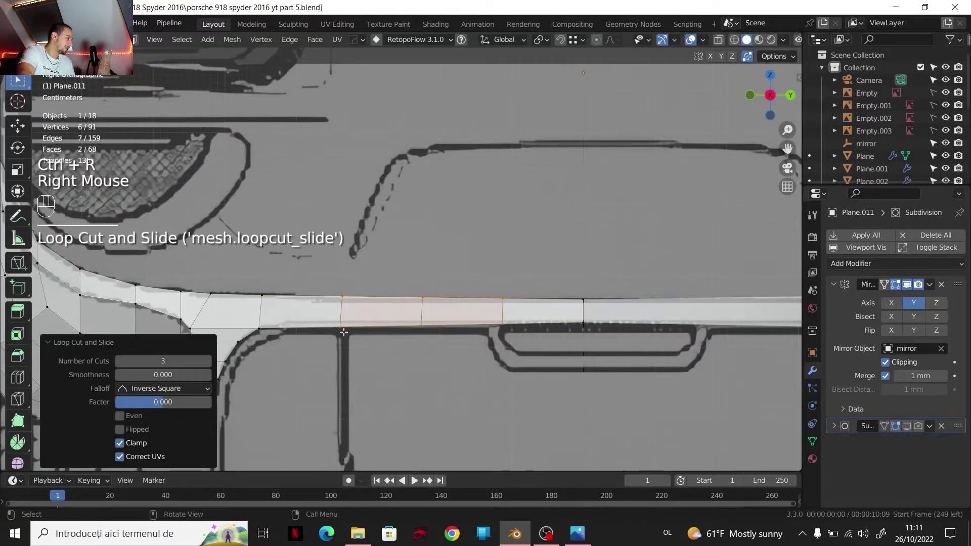
{"action": "left_click", "coordinate": [343, 328]}
{"action": "left_click", "coordinate": [450, 324], "text": "shift"}
{"action": "key", "text": "g"}
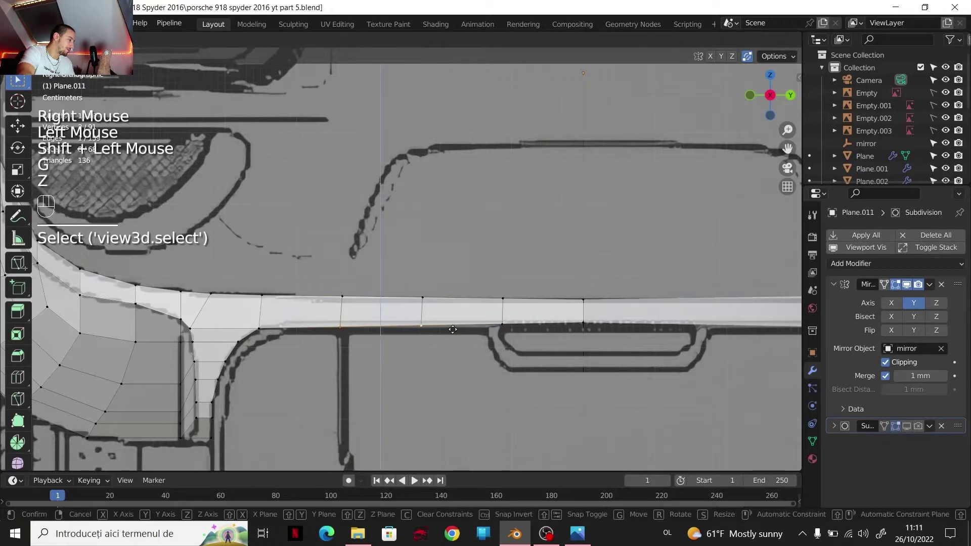
{"action": "key", "text": "z"}
{"action": "left_click", "coordinate": [449, 311], "text": "shift"}
Step: Fine-tune the height of the outermost new cut's lower vertex along Z
{"action": "left_click", "coordinate": [495, 320]}
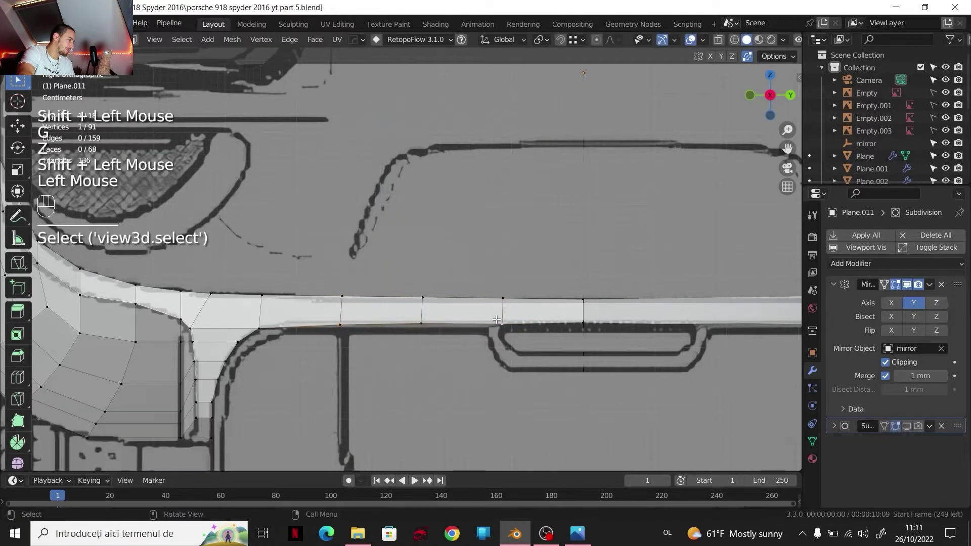
{"action": "key", "text": "g"}
{"action": "key", "text": "z"}
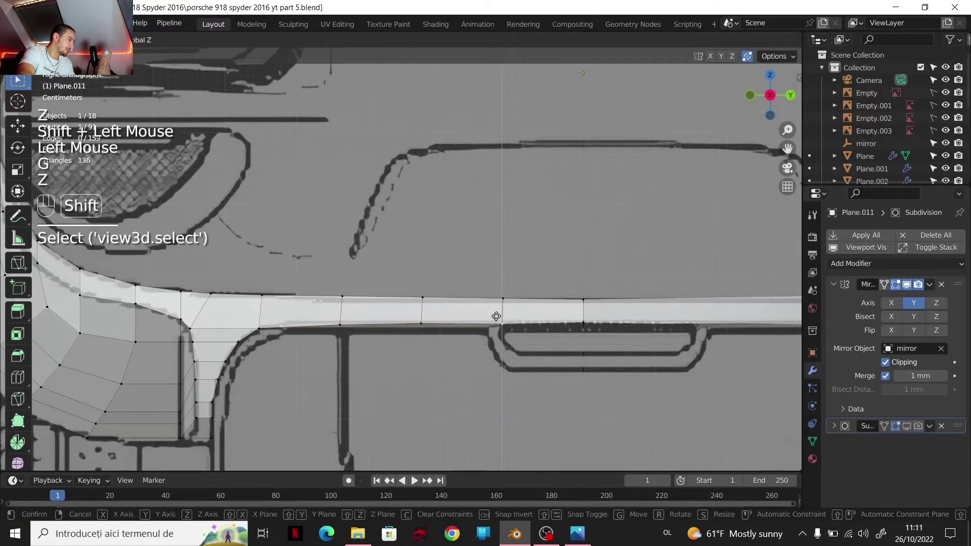
{"action": "left_click", "coordinate": [343, 311], "text": "shift"}
Step: Lower the three new cuts' upper vertices slightly along Z, then deselect the innermost one and lower the other two further
{"action": "left_click", "coordinate": [343, 299]}
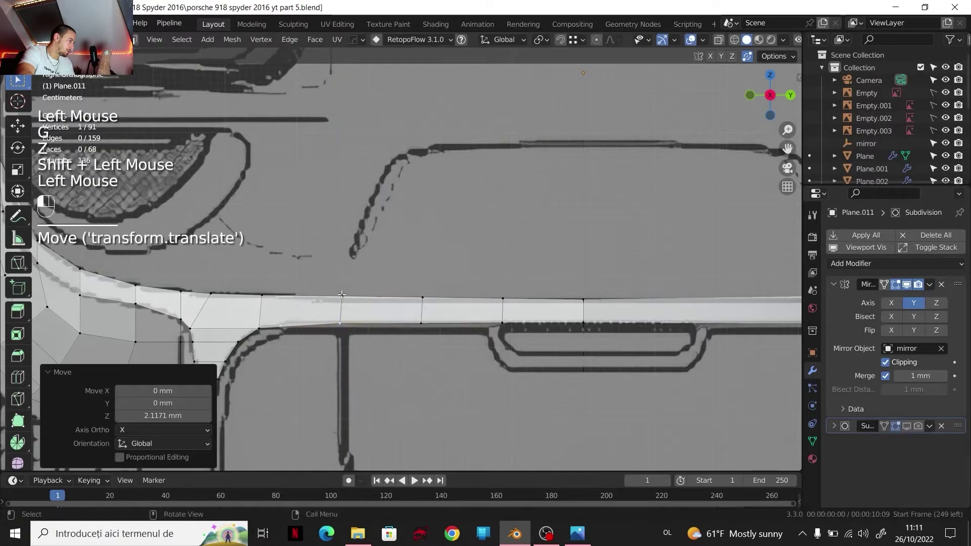
{"action": "left_click", "coordinate": [428, 301], "text": "shift"}
{"action": "left_click", "coordinate": [502, 299], "text": "shift"}
{"action": "key", "text": "g"}
{"action": "key", "text": "z"}
{"action": "left_click", "coordinate": [500, 304], "text": "shift"}
{"action": "left_click", "coordinate": [496, 300], "text": "shift"}
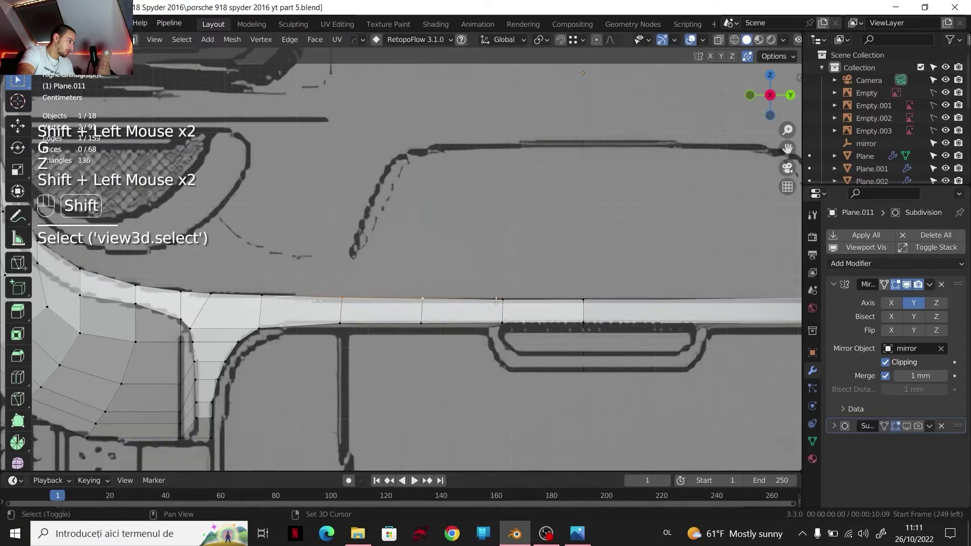
{"action": "key", "text": "g"}
{"action": "key", "text": "z"}
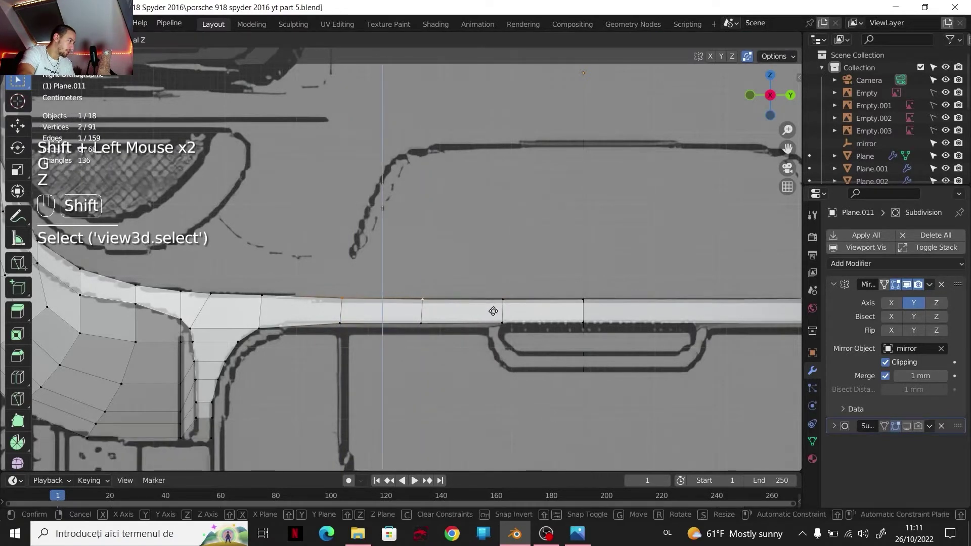
{"action": "left_click", "coordinate": [492, 310], "text": "shift"}
Step: Select the three new edge cuts and move them about 11.6 mm along X in the top view
{"action": "left_click", "coordinate": [419, 310], "text": "alt"}
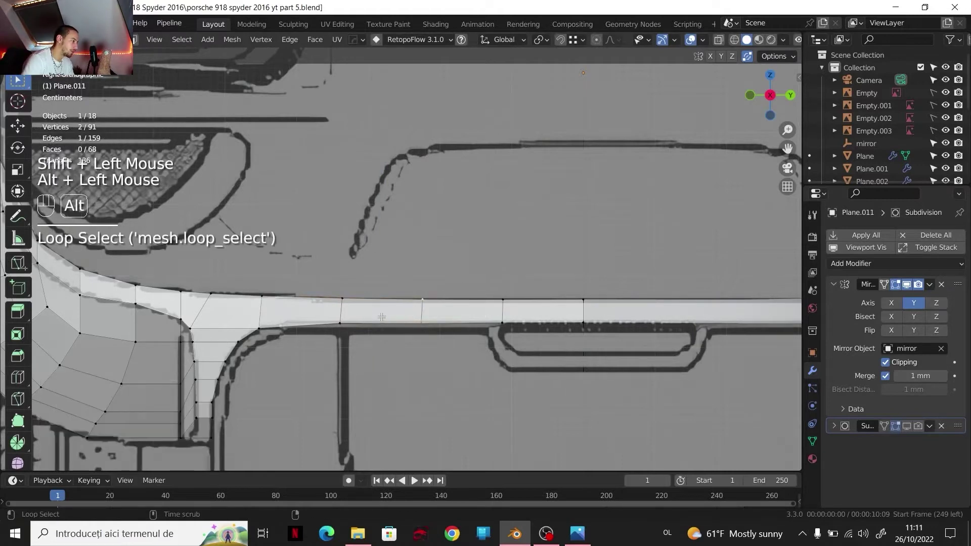
{"action": "left_click", "coordinate": [342, 312], "text": "alt+shift"}
{"action": "left_click", "coordinate": [342, 312], "text": "alt+shift"}
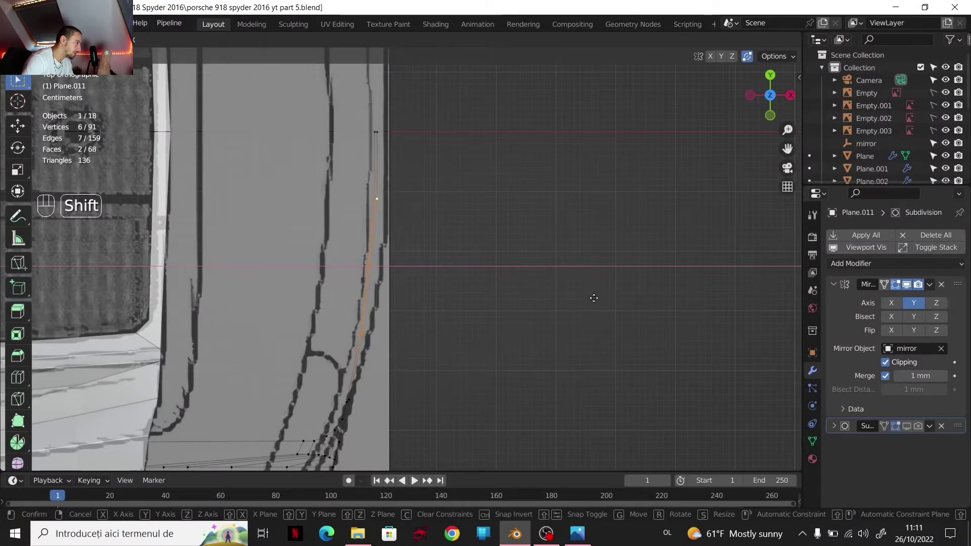
{"action": "left_click", "coordinate": [594, 298], "text": "shift"}
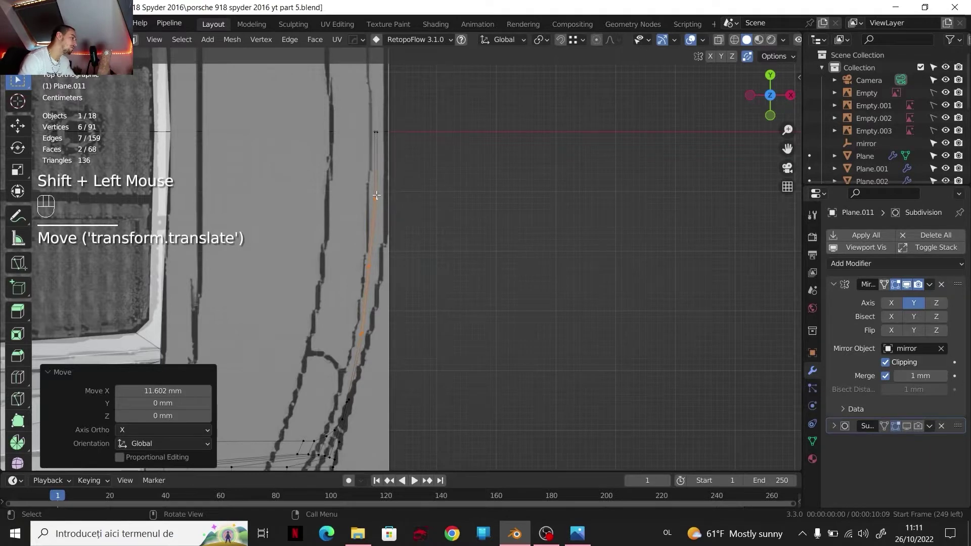
Step: Select the four vertices of the middle and outermost cuts and shift them slightly outward along X to follow the top blueprint
{"action": "scroll", "coordinate": [375, 260], "scroll_direction": "up", "scroll_amount": 1}
{"action": "left_click", "coordinate": [354, 272]}
{"action": "left_click", "coordinate": [359, 276], "text": "shift"}
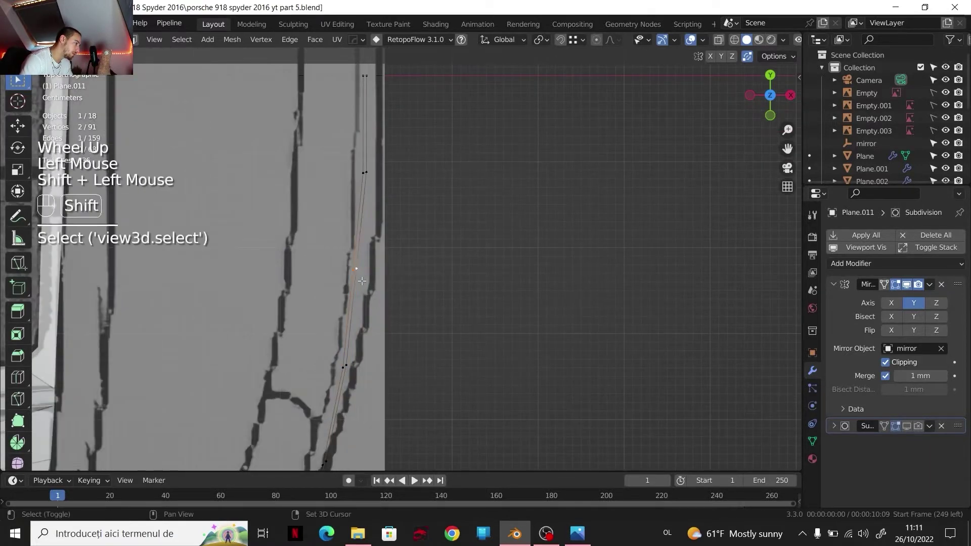
{"action": "left_click", "coordinate": [343, 368], "text": "shift"}
{"action": "left_click", "coordinate": [347, 365], "text": "shift"}
{"action": "scroll", "coordinate": [377, 349], "scroll_direction": "down", "scroll_amount": 1}
{"action": "middle_click_drag", "start_coordinate": [387, 343], "coordinate": [399, 297], "text": "shift"}
{"action": "key", "text": "g"}
{"action": "key", "text": "x"}
{"action": "left_click", "coordinate": [417, 307], "text": "shift"}
Step: Move the middle cut's two vertices about 1.27 mm along X and check the strip against the side blueprint
{"action": "left_click", "coordinate": [375, 224]}
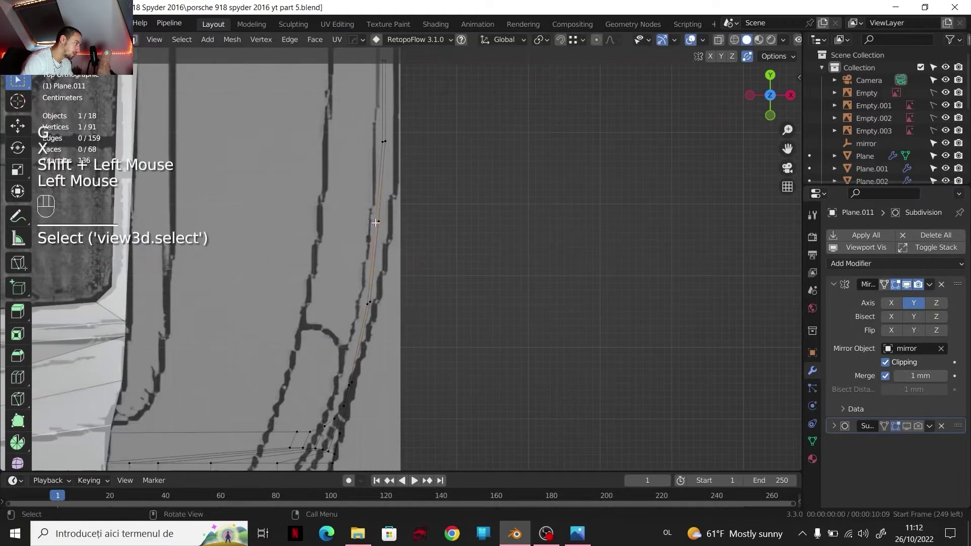
{"action": "left_click", "coordinate": [380, 220], "text": "shift"}
{"action": "key", "text": "g"}
{"action": "key", "text": "x"}
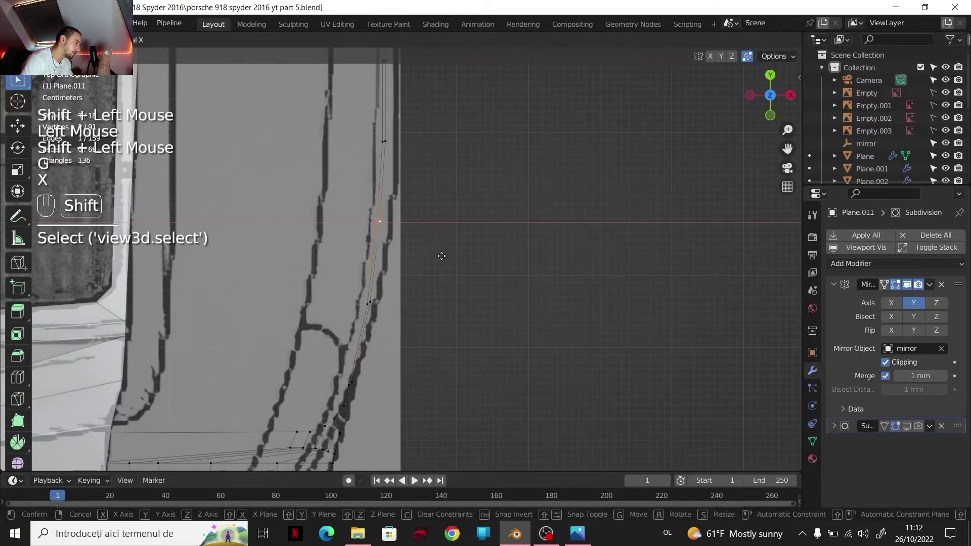
{"action": "left_click", "coordinate": [439, 256], "text": "shift"}
{"action": "left_click", "coordinate": [770, 115]}
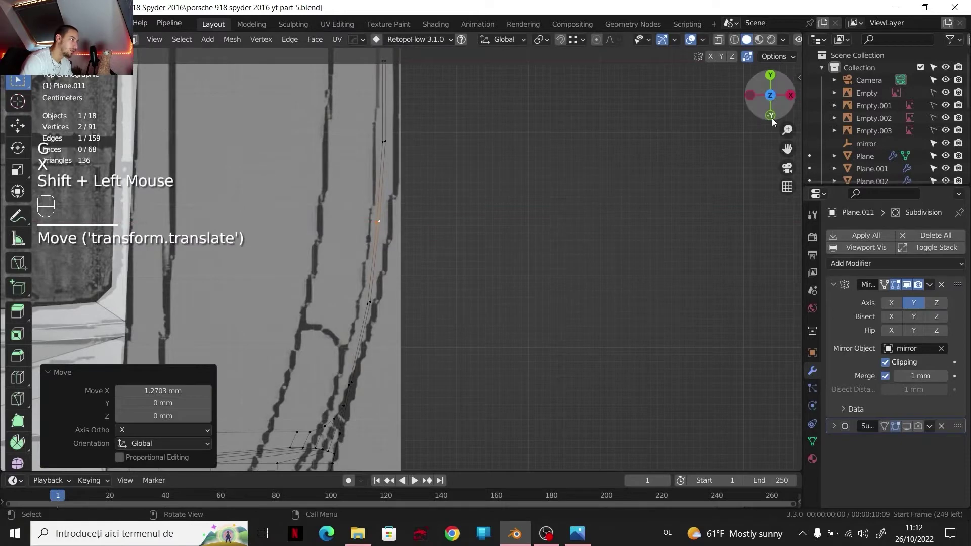
{"action": "scroll", "coordinate": [617, 273], "scroll_direction": "up", "scroll_amount": 1}
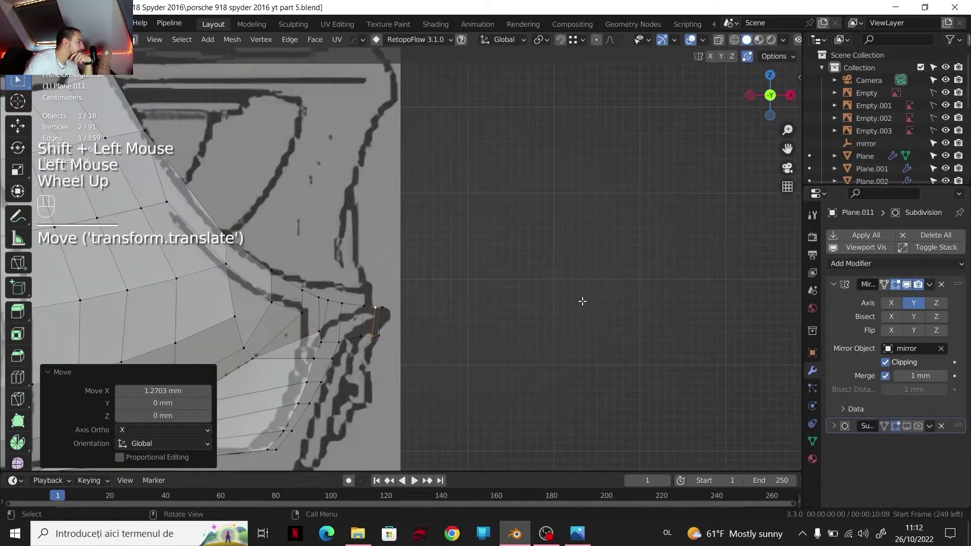
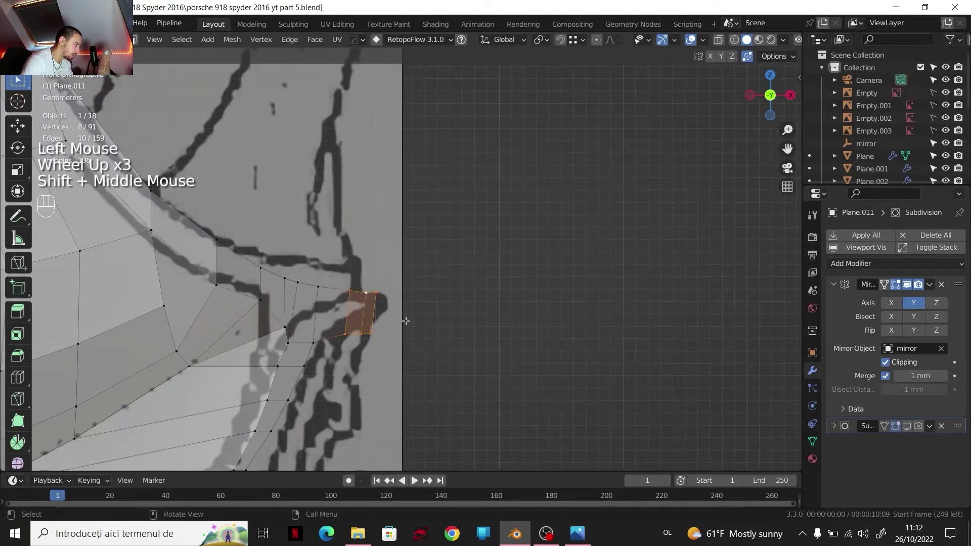
Step: Move the selected centre-end faces of the upper strip about 12.25 mm in the negative X direction to match the side blueprint
{"action": "key", "text": "g"}
{"action": "key", "text": "x"}
{"action": "left_click", "coordinate": [391, 317]}
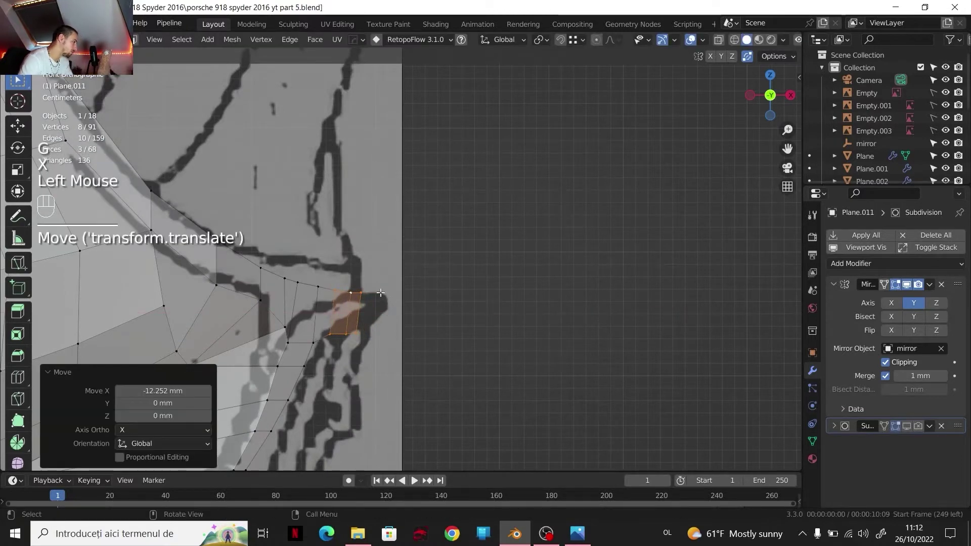
{"action": "middle_click_drag", "start_coordinate": [370, 290], "coordinate": [343, 295]}
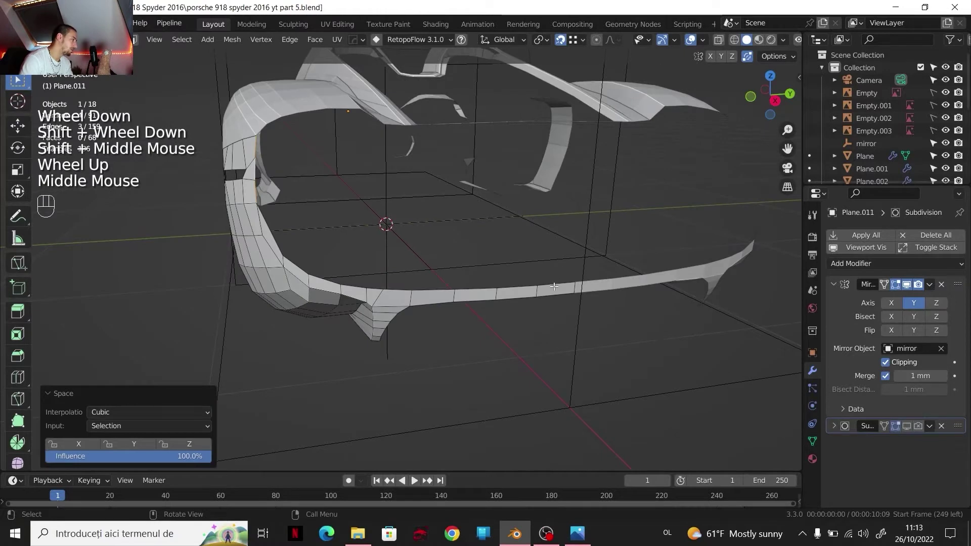
Step: Extrude the strip's upper edge path from the centre line up to the side opening, and scale the new edges to about 0.973
{"action": "left_click", "coordinate": [556, 287]}
{"action": "left_click", "coordinate": [258, 173], "text": "ctrl"}
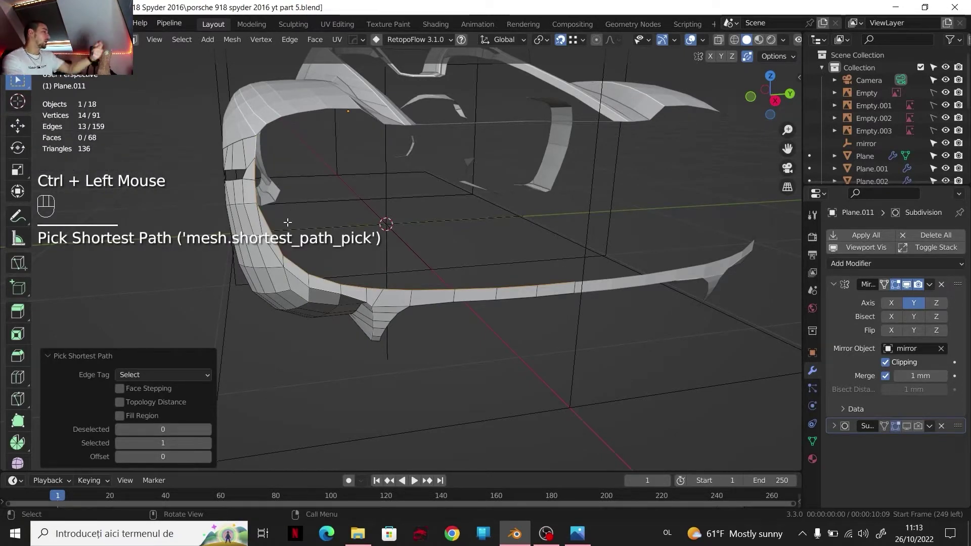
{"action": "left_click", "coordinate": [774, 101]}
{"action": "middle_click_drag", "start_coordinate": [612, 228], "coordinate": [560, 229], "text": "shift"}
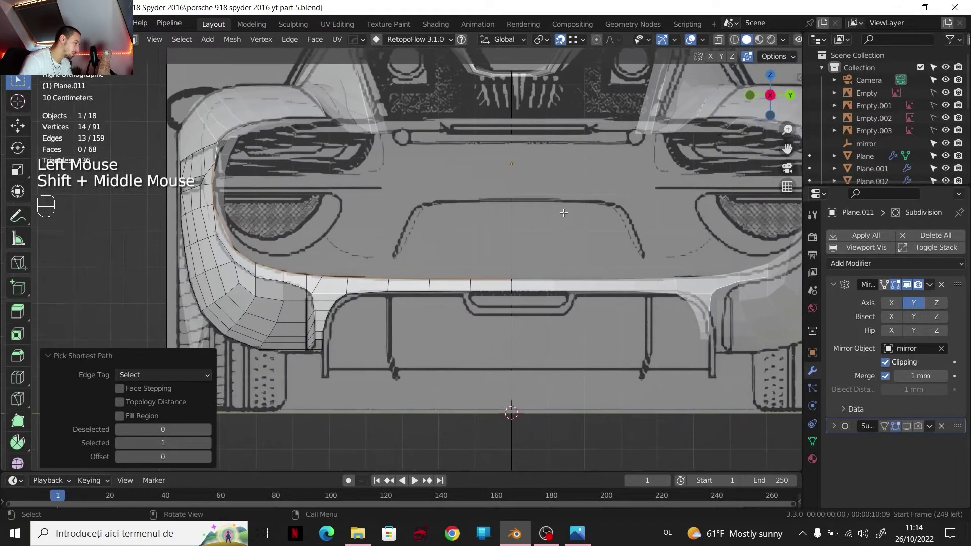
{"action": "key", "text": "e"}
{"action": "right_click", "coordinate": [578, 206]}
{"action": "key", "text": "s"}
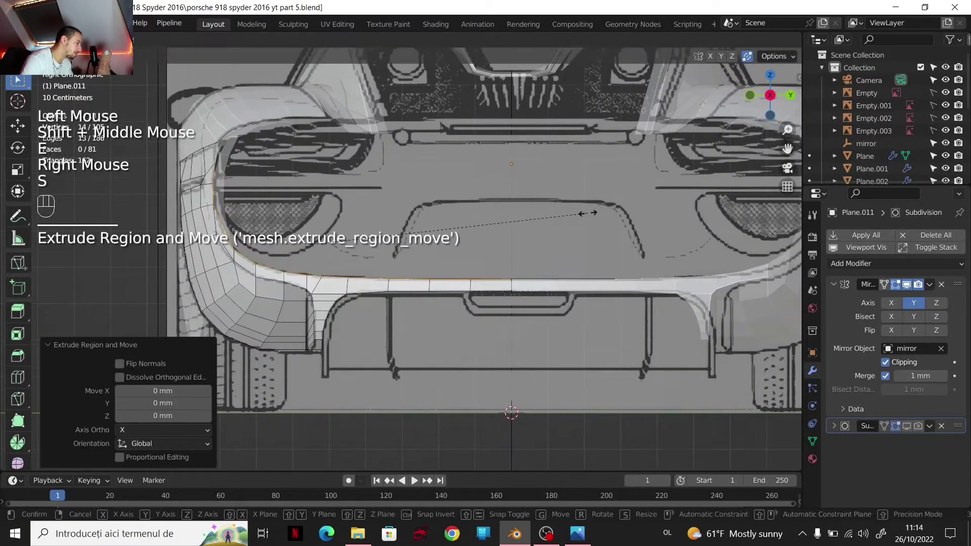
{"action": "key", "text": "shift"}
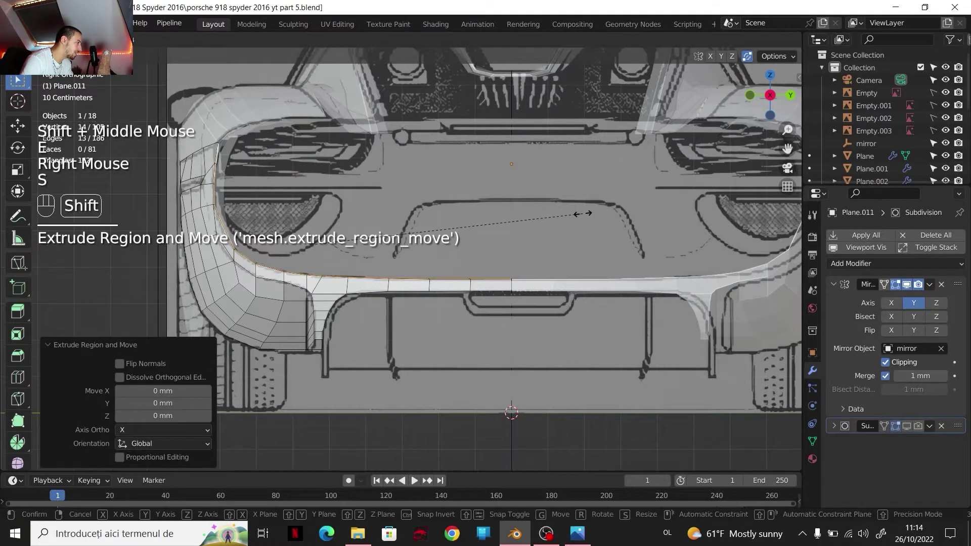
{"action": "left_click", "coordinate": [547, 217], "text": "shift"}
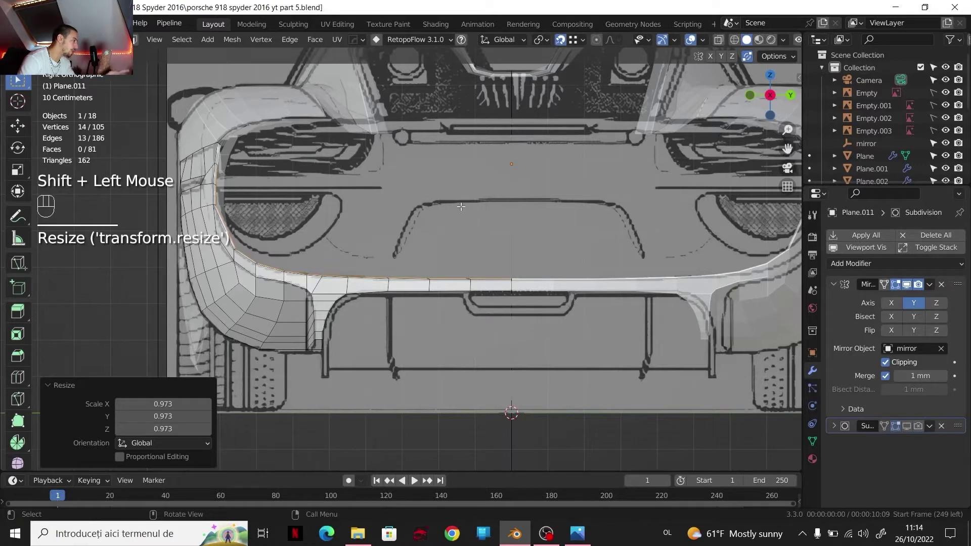
Step: Select the ten new upper-edge vertices running from the centre line to the corner curve and raise them about 30.8 mm along Z
{"action": "scroll", "coordinate": [375, 253], "scroll_direction": "up", "scroll_amount": 2}
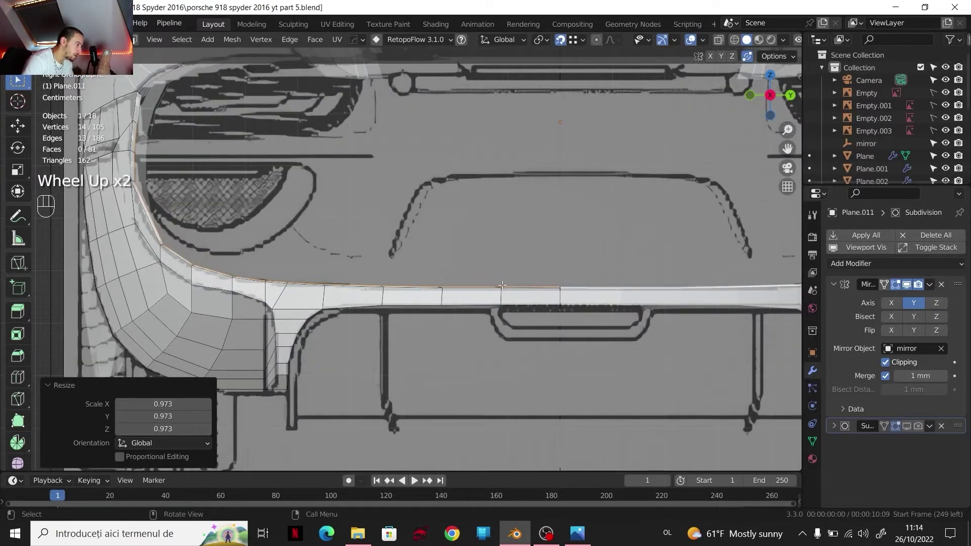
{"action": "left_click", "coordinate": [502, 285]}
{"action": "left_click", "coordinate": [335, 250], "text": "ctrl"}
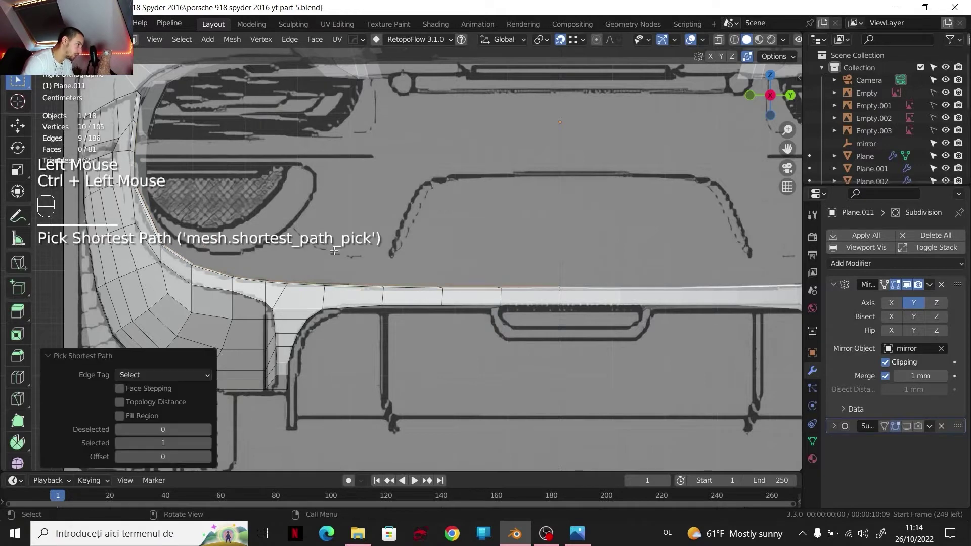
{"action": "key", "text": "g"}
{"action": "key", "text": "z"}
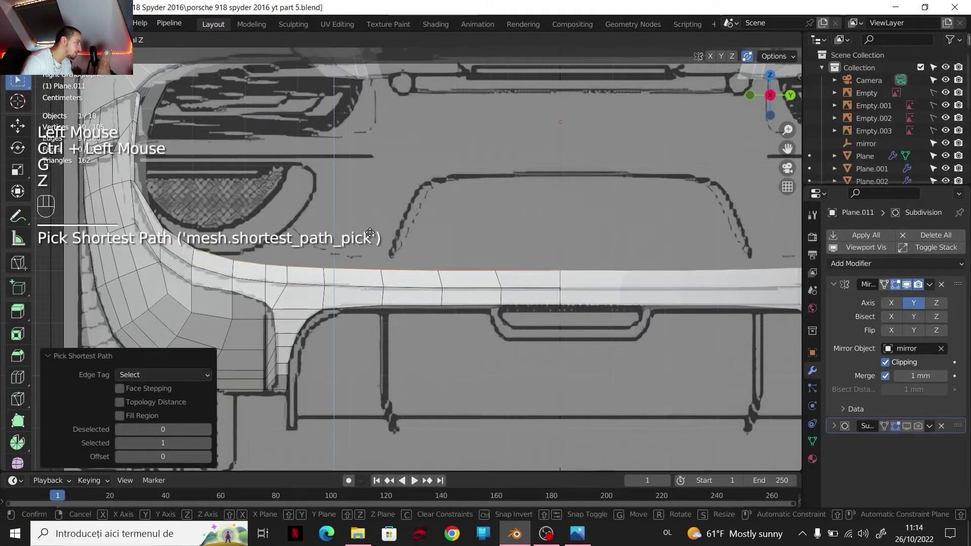
{"action": "left_click", "coordinate": [383, 249]}
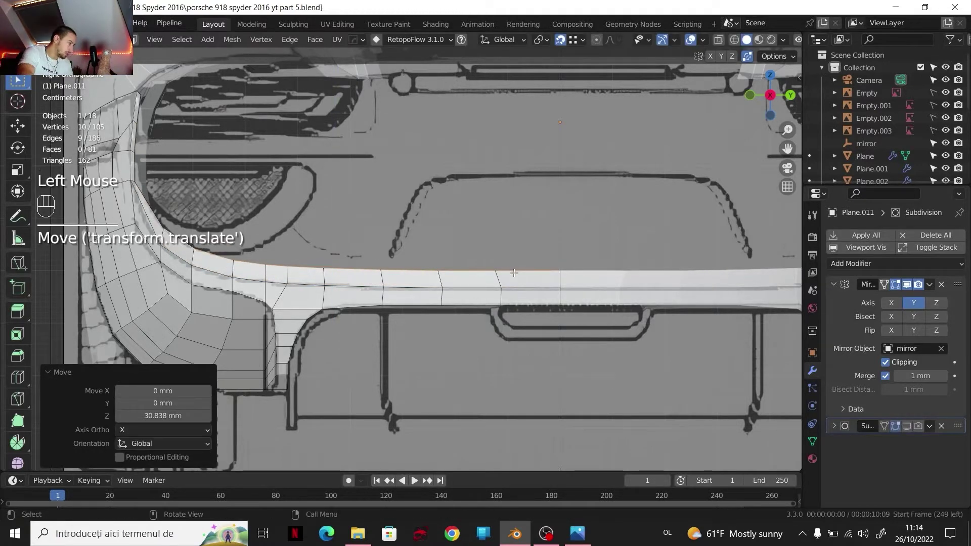
Step: Turn off snapping and raise the four upper edges nearest the centre line by about 23.1 mm along Z
{"action": "left_click", "coordinate": [464, 283]}
{"action": "left_click", "coordinate": [434, 284], "text": "ctrl"}
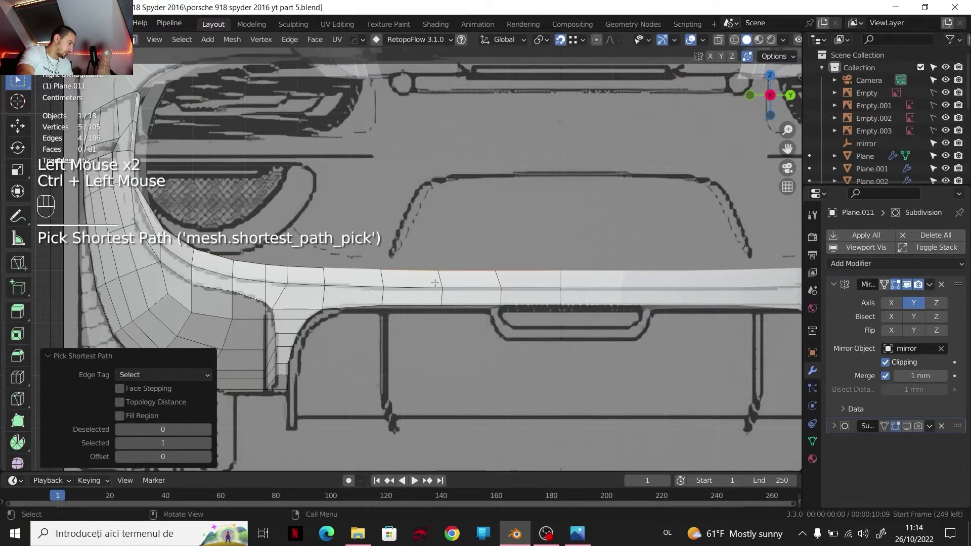
{"action": "key", "text": "g"}
{"action": "key", "text": "z"}
{"action": "right_click", "coordinate": [436, 264]}
{"action": "left_click", "coordinate": [566, 43]}
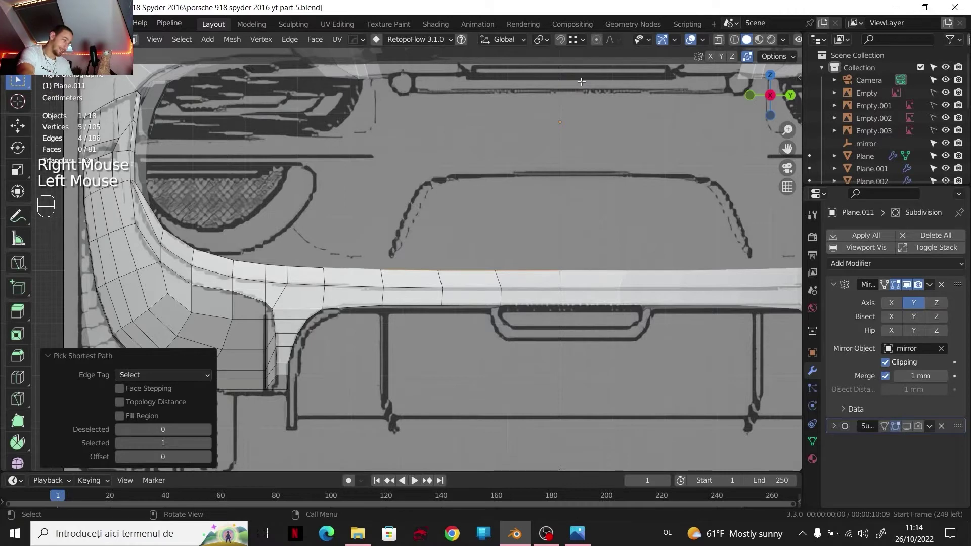
{"action": "key", "text": "g"}
{"action": "key", "text": "z"}
{"action": "left_click", "coordinate": [513, 183]}
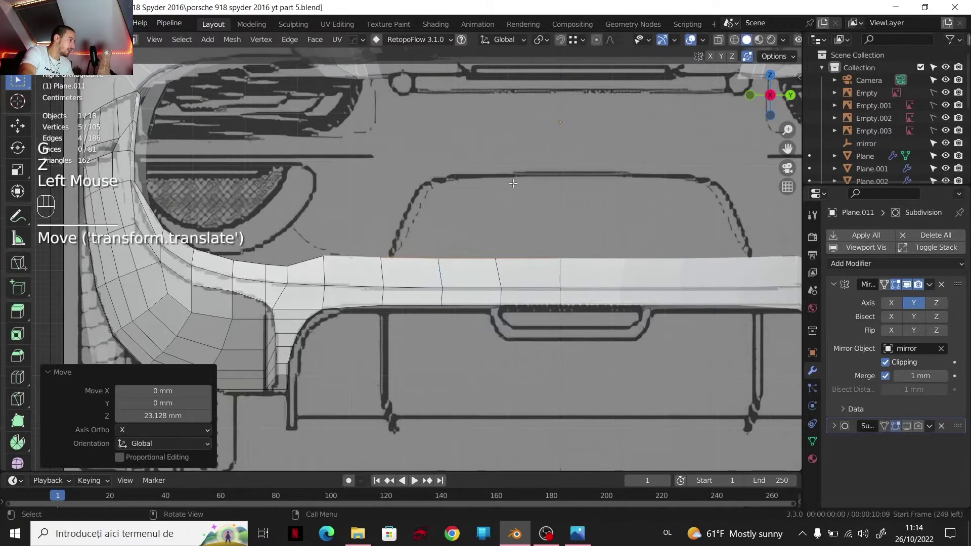
Step: Select the two new upper-edge vertices above the bumper's vertical leg and raise them about 42.2 mm along Z
{"action": "middle_click_drag", "start_coordinate": [513, 183], "coordinate": [504, 250], "text": "shift"}
{"action": "scroll", "coordinate": [504, 250], "scroll_direction": "up", "scroll_amount": 2}
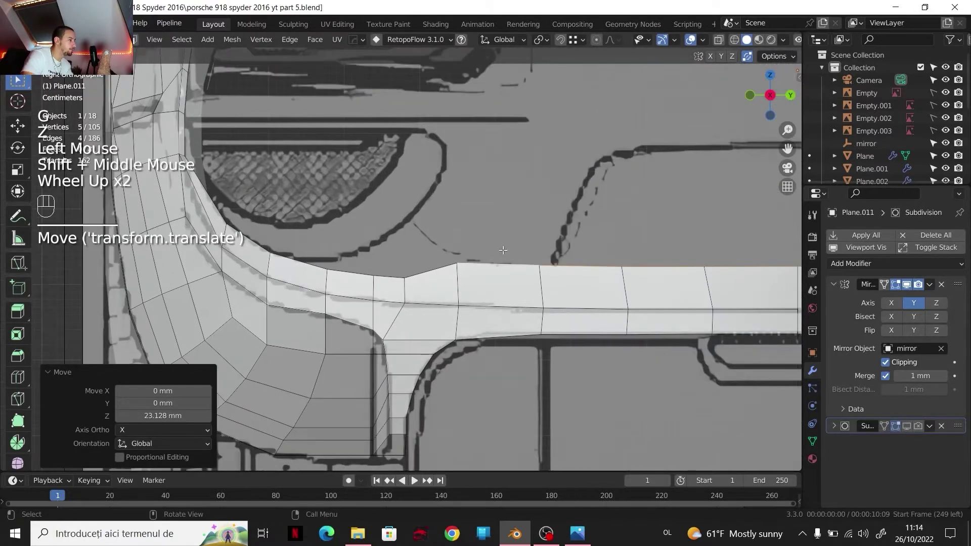
{"action": "key", "text": "1"}
{"action": "left_click", "coordinate": [405, 278]}
{"action": "left_click", "coordinate": [393, 275], "text": "shift"}
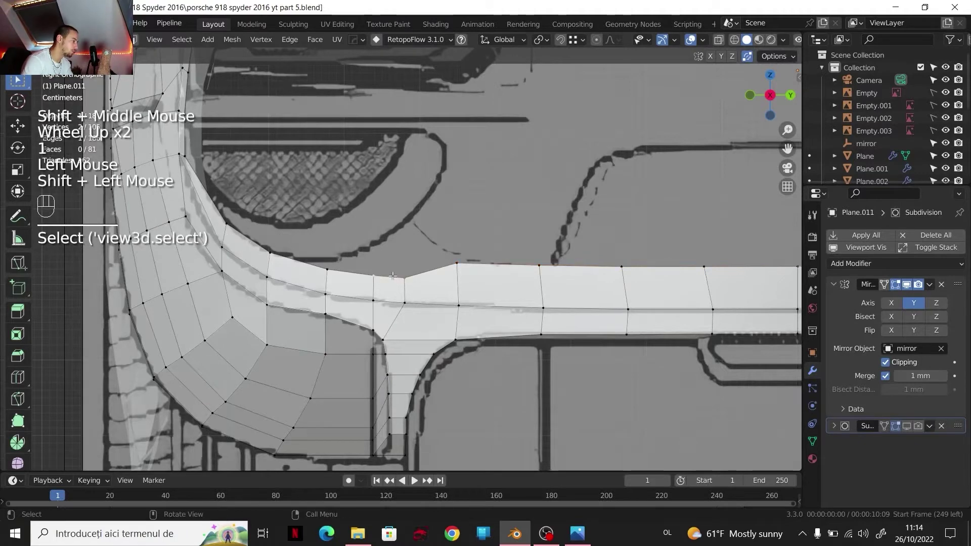
{"action": "key", "text": "g"}
{"action": "key", "text": "z"}
{"action": "left_click", "coordinate": [409, 249]}
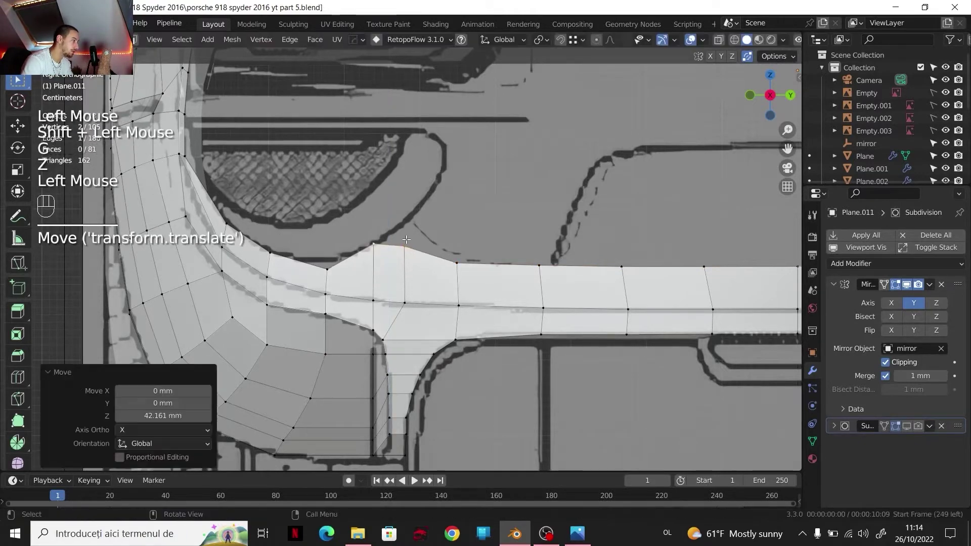
Step: Raise the upper-edge vertex inboard of the leg slightly along Z, and the inner vertex above the leg about 35.5 mm
{"action": "left_click", "coordinate": [409, 249]}
{"action": "left_click", "coordinate": [453, 261]}
{"action": "key", "text": "g"}
{"action": "key", "text": "z"}
{"action": "left_click", "coordinate": [453, 254]}
{"action": "left_click", "coordinate": [409, 244]}
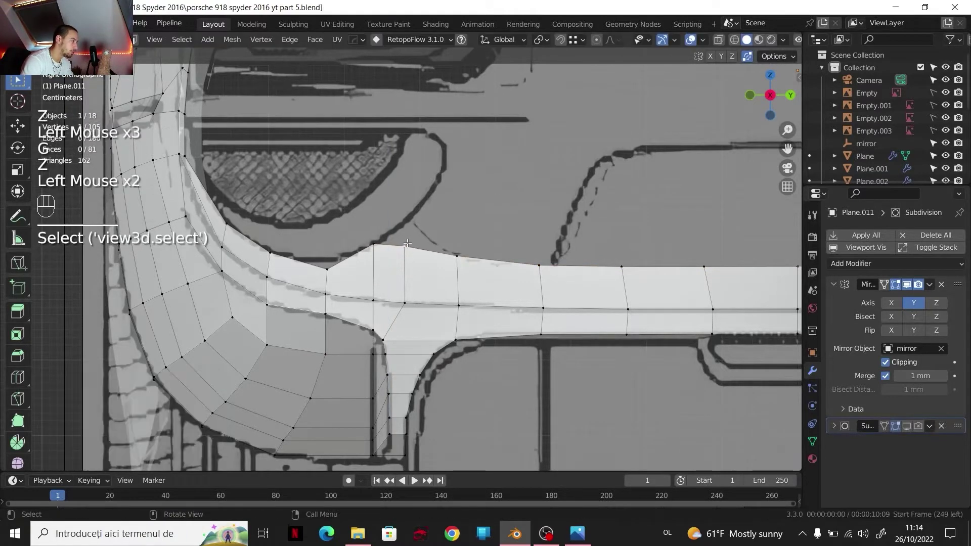
{"action": "key", "text": "g"}
{"action": "key", "text": "z"}
{"action": "left_click", "coordinate": [420, 216]}
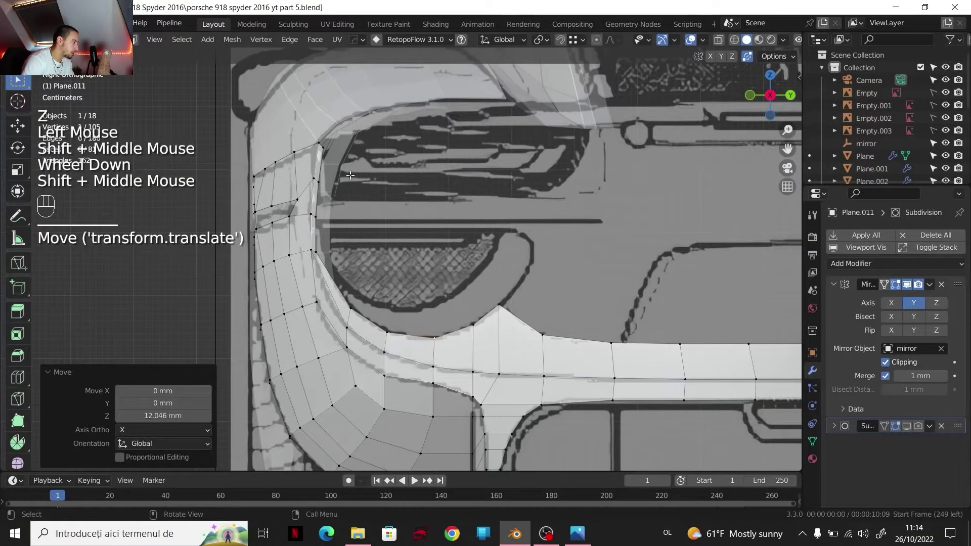
Step: Raise the strip's top end vertex about 9.6 mm along Z and move the vertex beside the mesh grille about 9.7 mm along Y
{"action": "left_click", "coordinate": [330, 147]}
{"action": "key", "text": "g"}
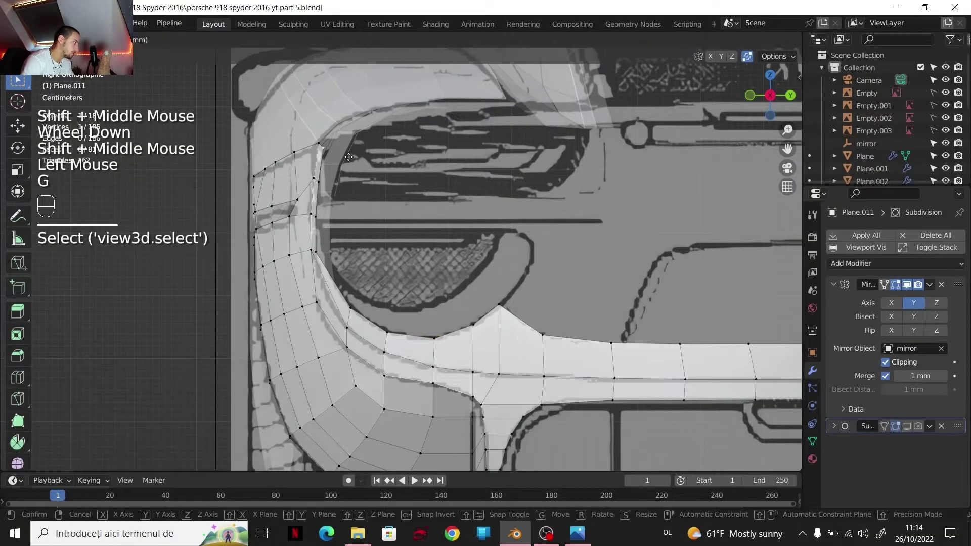
{"action": "key", "text": "z"}
{"action": "left_click", "coordinate": [352, 152]}
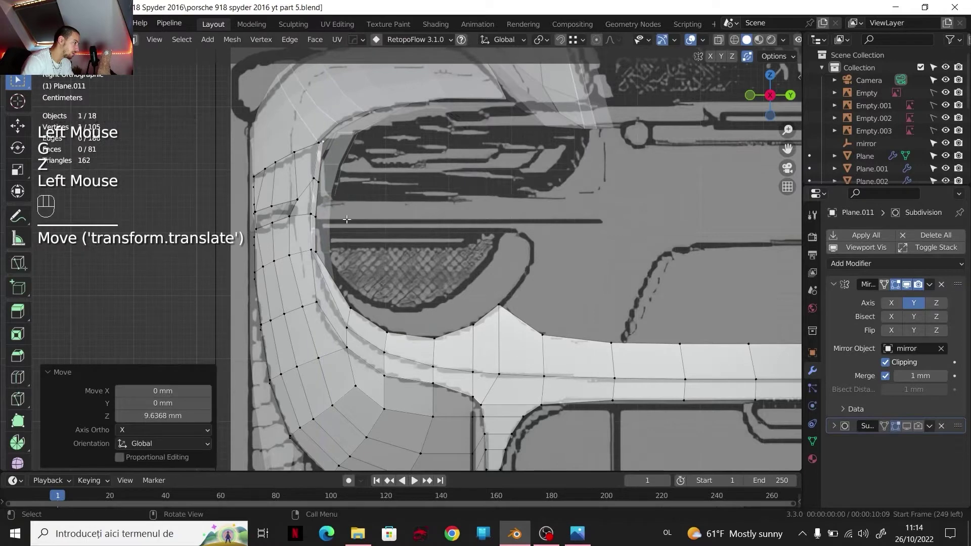
{"action": "left_click", "coordinate": [318, 253]}
{"action": "key", "text": "g"}
{"action": "key", "text": "y"}
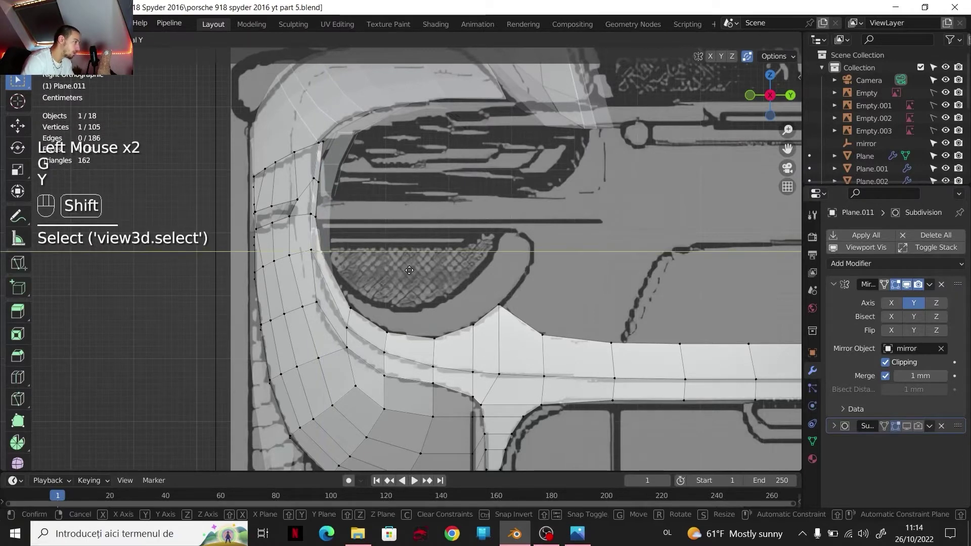
{"action": "left_click", "coordinate": [419, 272], "text": "shift"}
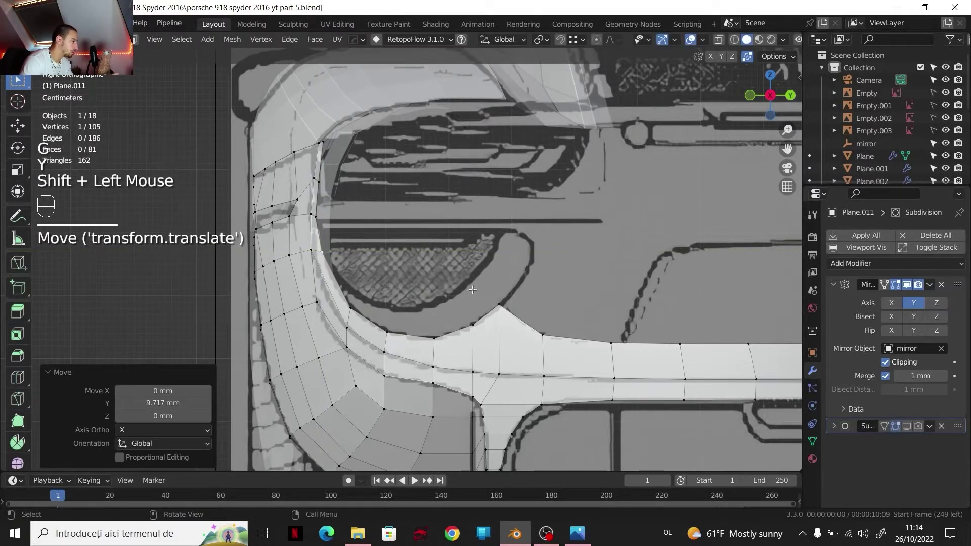
Step: Select the six upper-edge vertices from the peak to the centre line and move them about 14.9 mm in the negative X direction
{"action": "scroll", "coordinate": [480, 304], "scroll_direction": "down", "scroll_amount": 2}
{"action": "middle_click_drag", "start_coordinate": [480, 304], "coordinate": [364, 270], "text": "shift"}
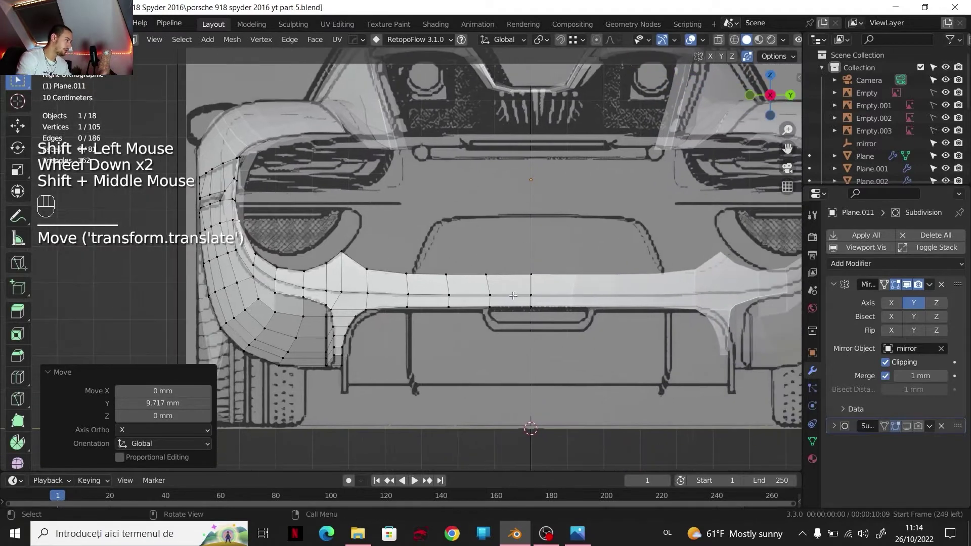
{"action": "left_click", "coordinate": [751, 94]}
{"action": "scroll", "coordinate": [505, 256], "scroll_direction": "up", "scroll_amount": 3}
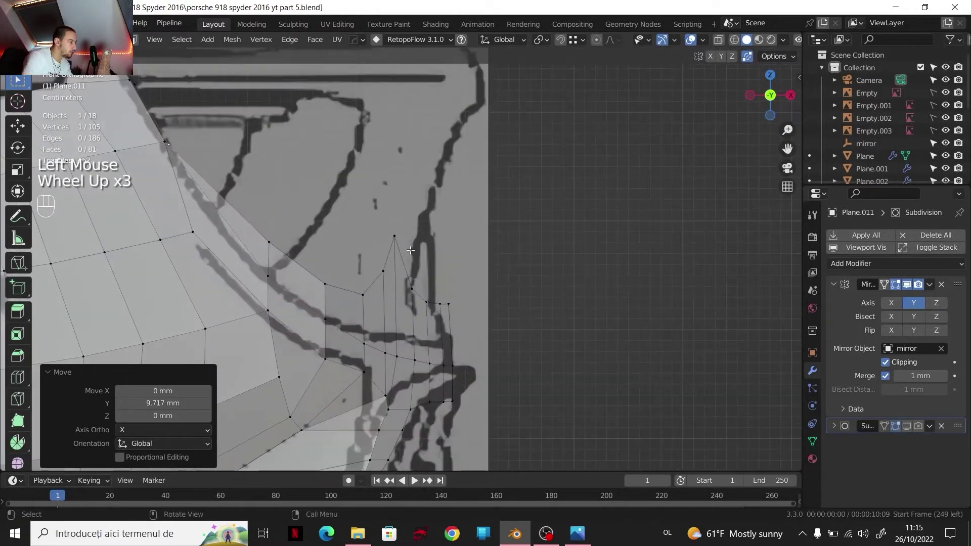
{"action": "left_click", "coordinate": [403, 244]}
{"action": "left_click", "coordinate": [457, 311], "text": "ctrl"}
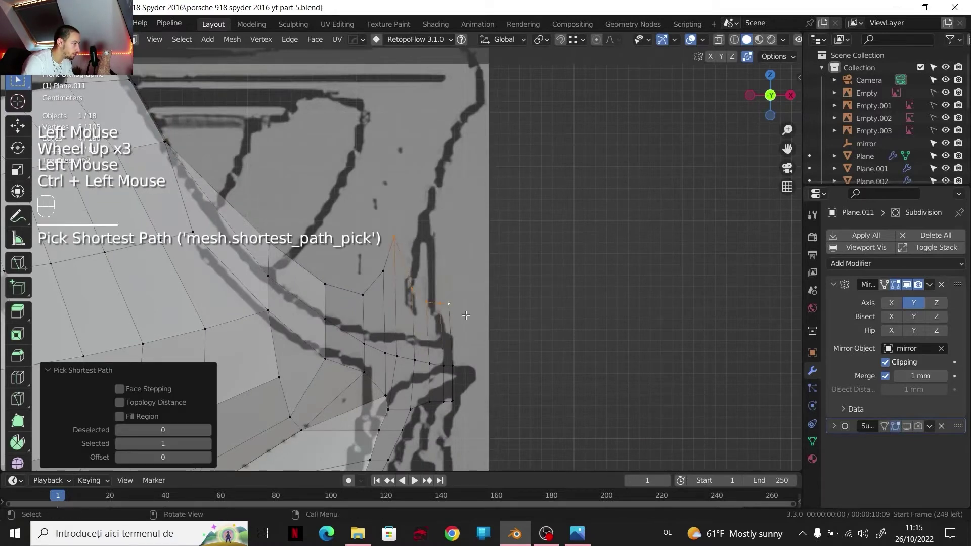
{"action": "middle_click_drag", "start_coordinate": [456, 310], "coordinate": [556, 308]}
{"action": "left_click", "coordinate": [665, 303], "text": "shift"}
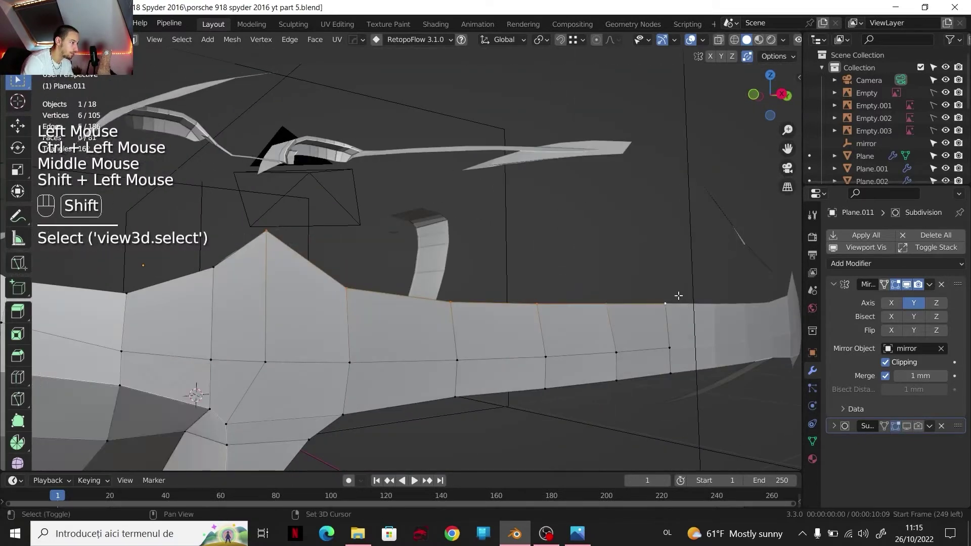
{"action": "left_click", "coordinate": [755, 96]}
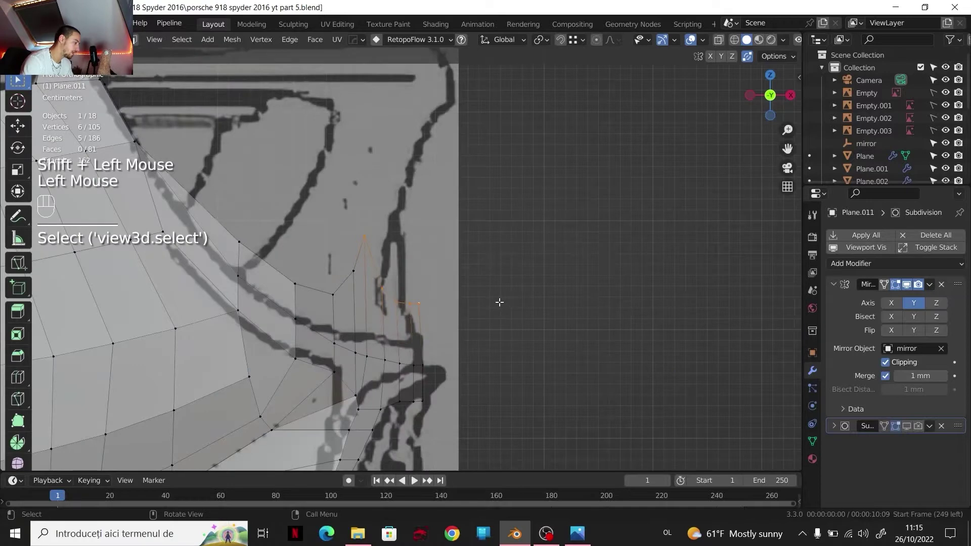
{"action": "key", "text": "g"}
{"action": "key", "text": "x"}
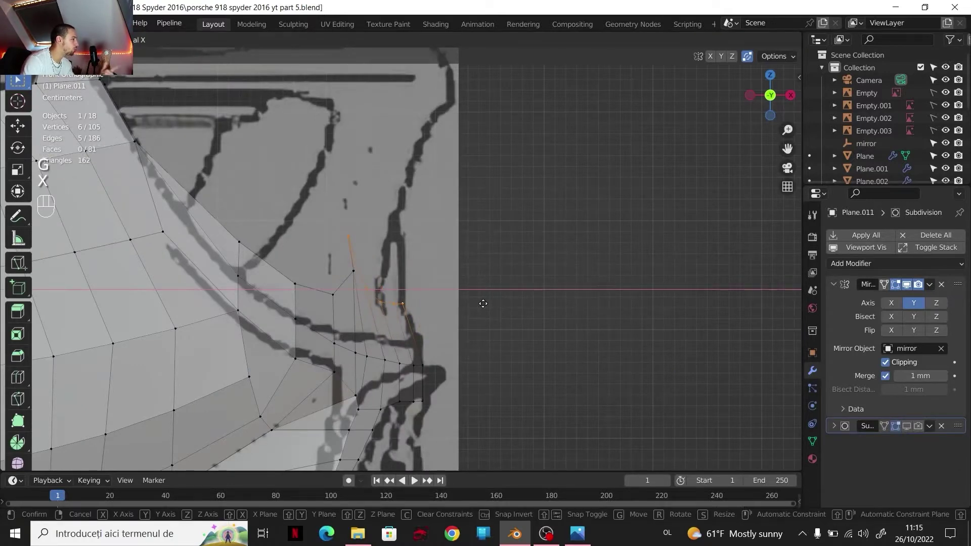
{"action": "left_click", "coordinate": [483, 303]}
Step: Examine the extended strip from the side and above, comparing its upper-edge vertices with the top blueprint
{"action": "middle_click_drag", "start_coordinate": [483, 304], "coordinate": [536, 314], "text": "shift"}
{"action": "scroll", "coordinate": [428, 314], "scroll_direction": "down", "scroll_amount": 1}
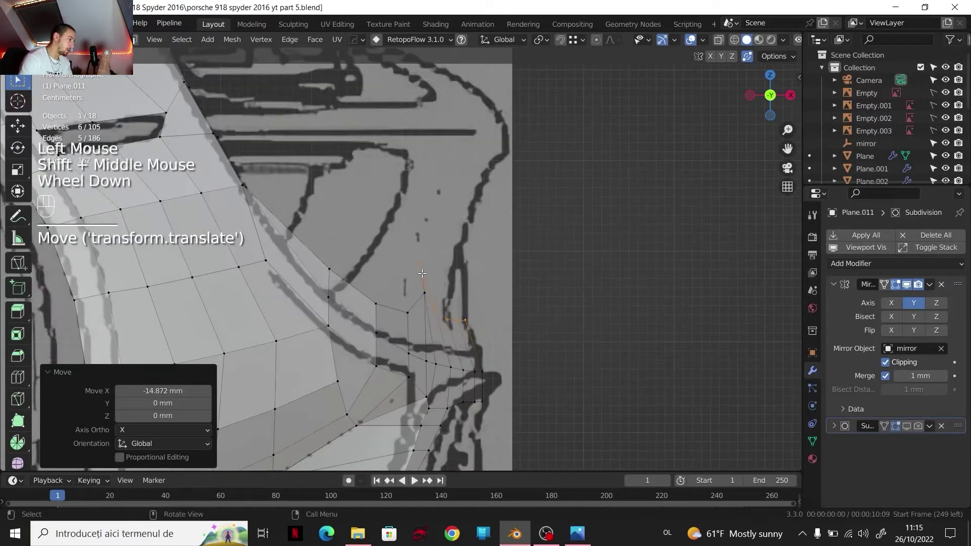
{"action": "left_click", "coordinate": [769, 68]}
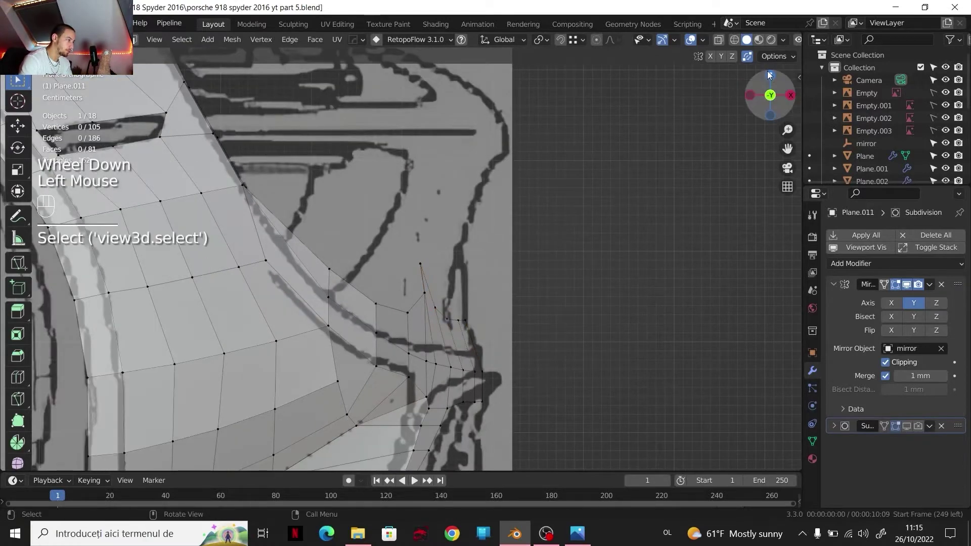
{"action": "left_click", "coordinate": [768, 75]}
{"action": "scroll", "coordinate": [562, 221], "scroll_direction": "down", "scroll_amount": 1}
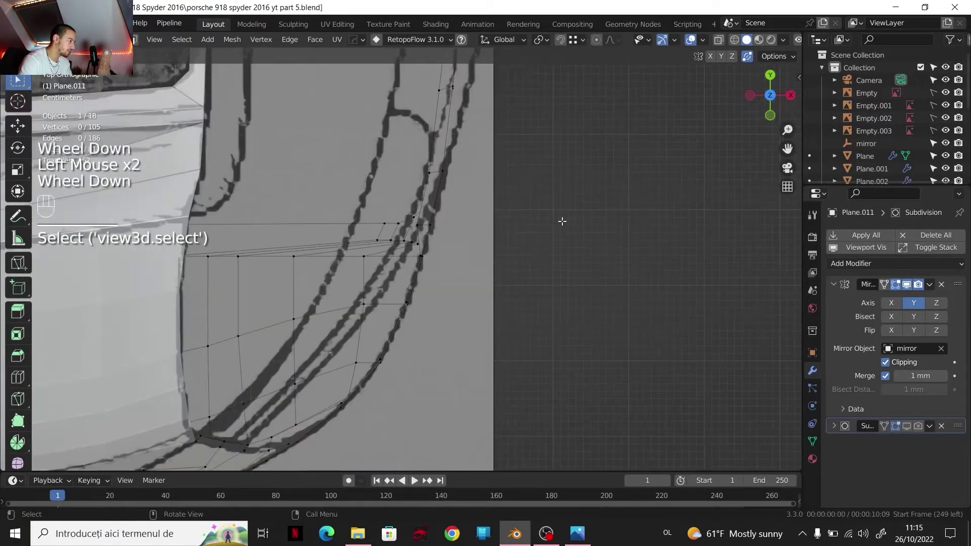
{"action": "middle_click_drag", "start_coordinate": [460, 261], "coordinate": [486, 238], "text": "shift"}
{"action": "middle_click_drag", "start_coordinate": [486, 238], "coordinate": [453, 187]}
{"action": "left_click", "coordinate": [466, 263]}
{"action": "left_click", "coordinate": [769, 84]}
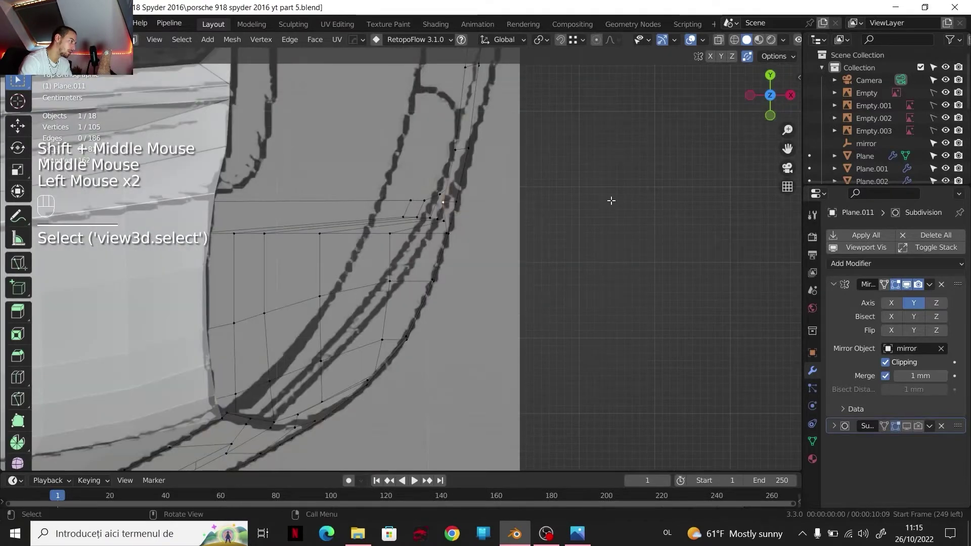
{"action": "scroll", "coordinate": [611, 226], "scroll_direction": "down", "scroll_amount": 2}
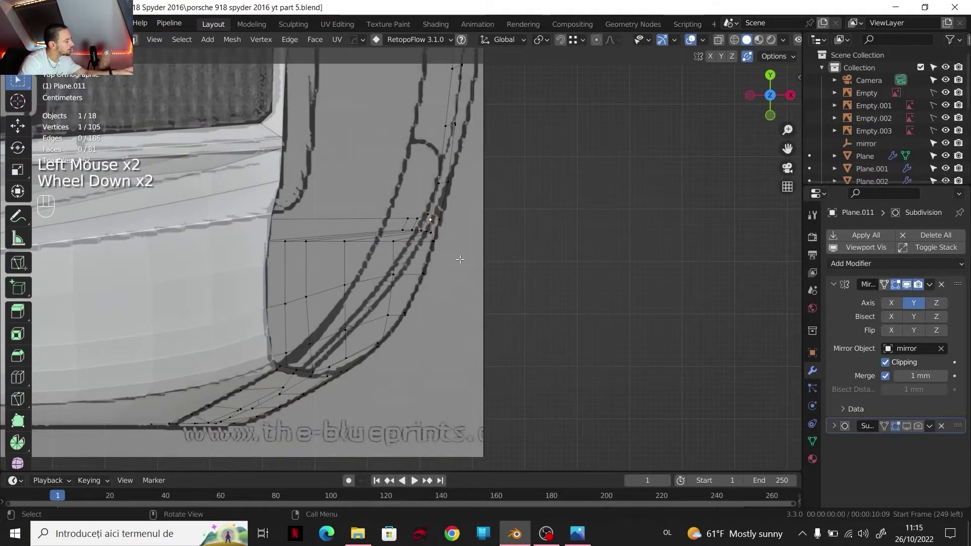
{"action": "scroll", "coordinate": [411, 223], "scroll_direction": "down", "scroll_amount": 4}
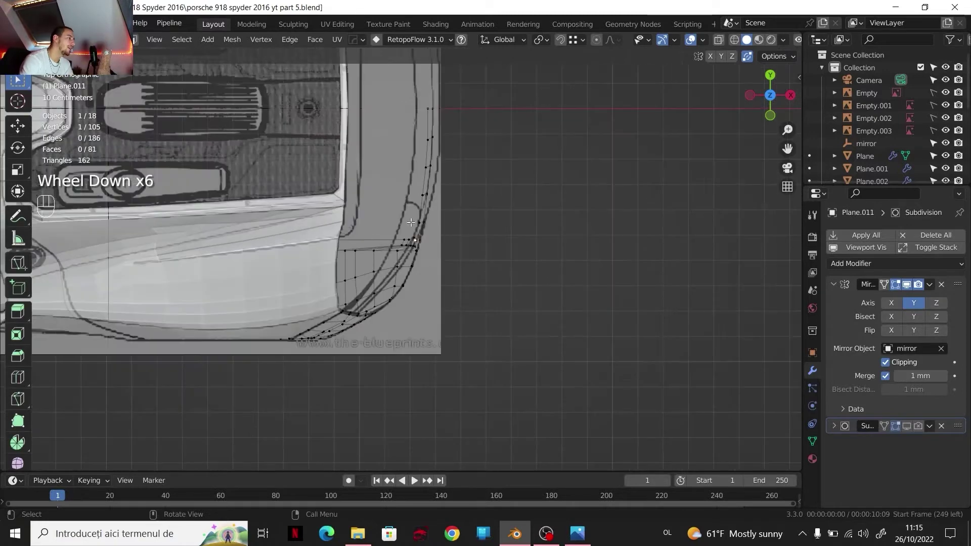
Step: Check the rear reference photo and move the peak vertex above the leg about 64.9 mm in the negative X direction
{"action": "left_click", "coordinate": [578, 534]}
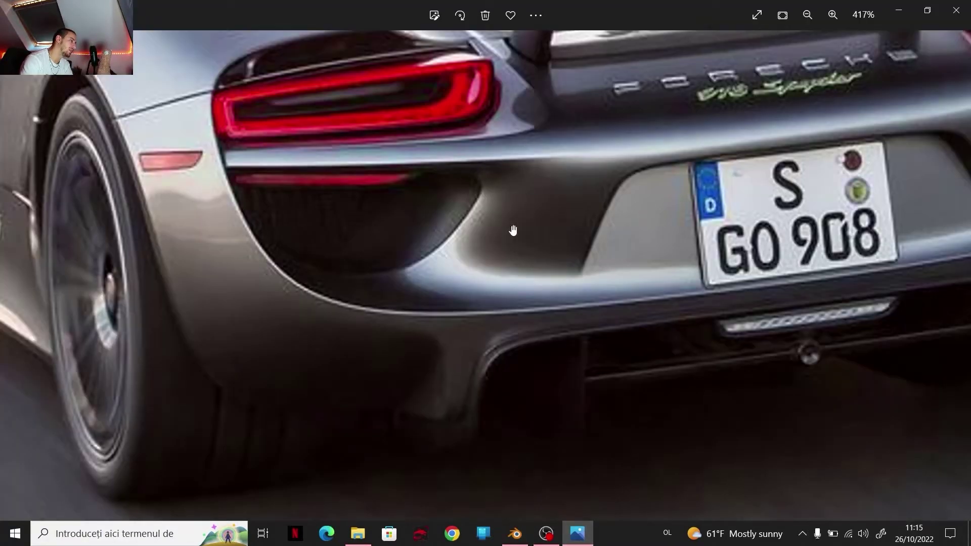
{"action": "left_click", "coordinate": [515, 533]}
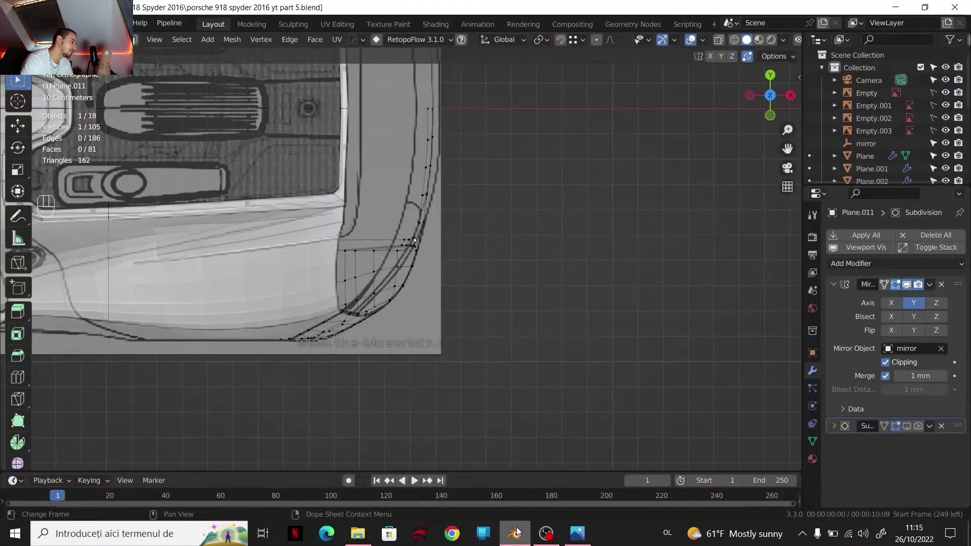
{"action": "left_click", "coordinate": [770, 116]}
{"action": "middle_click_drag", "start_coordinate": [400, 147], "coordinate": [385, 273], "text": "shift"}
{"action": "scroll", "coordinate": [380, 280], "scroll_direction": "up", "scroll_amount": 3}
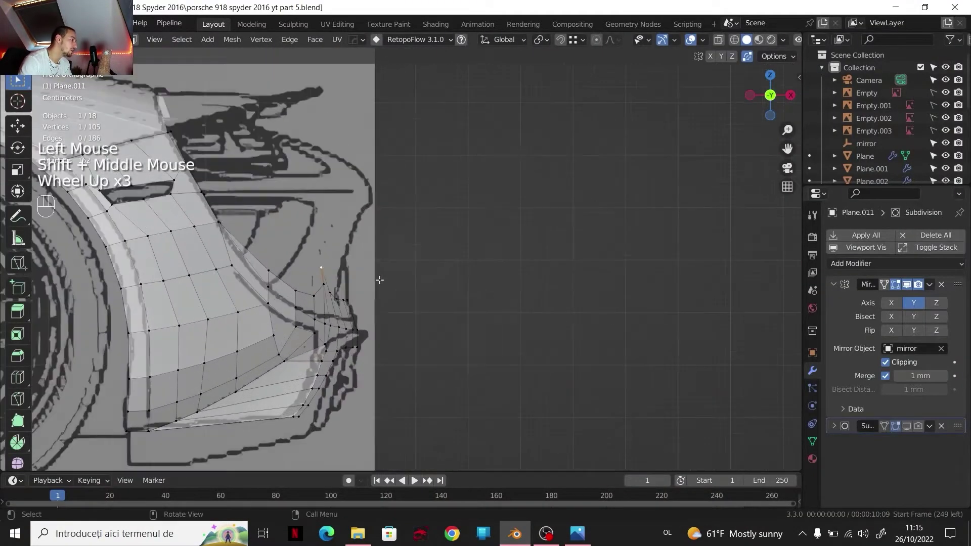
{"action": "scroll", "coordinate": [379, 280], "scroll_direction": "up", "scroll_amount": 2}
{"action": "left_click", "coordinate": [791, 95]}
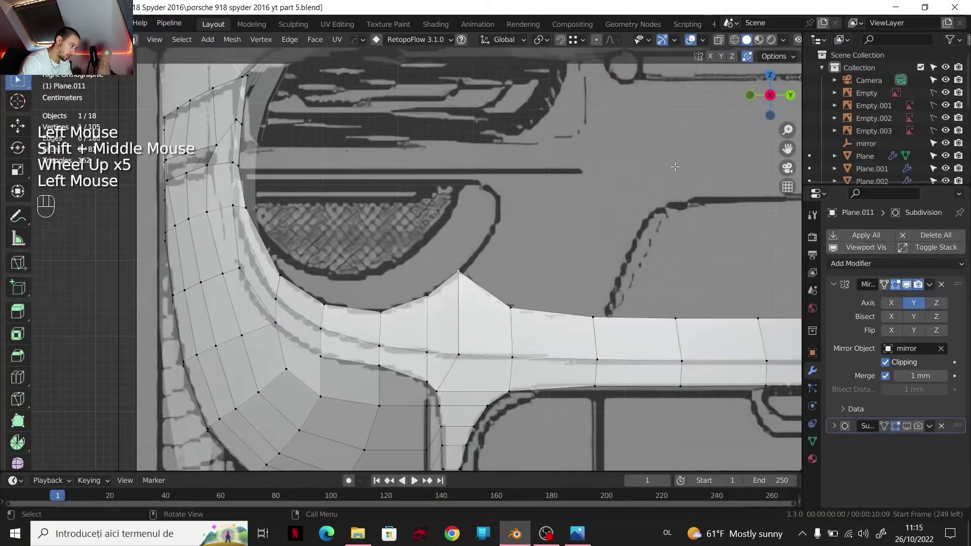
{"action": "left_click", "coordinate": [750, 95]}
{"action": "key", "text": "g"}
{"action": "key", "text": "x"}
{"action": "left_click", "coordinate": [307, 265]}
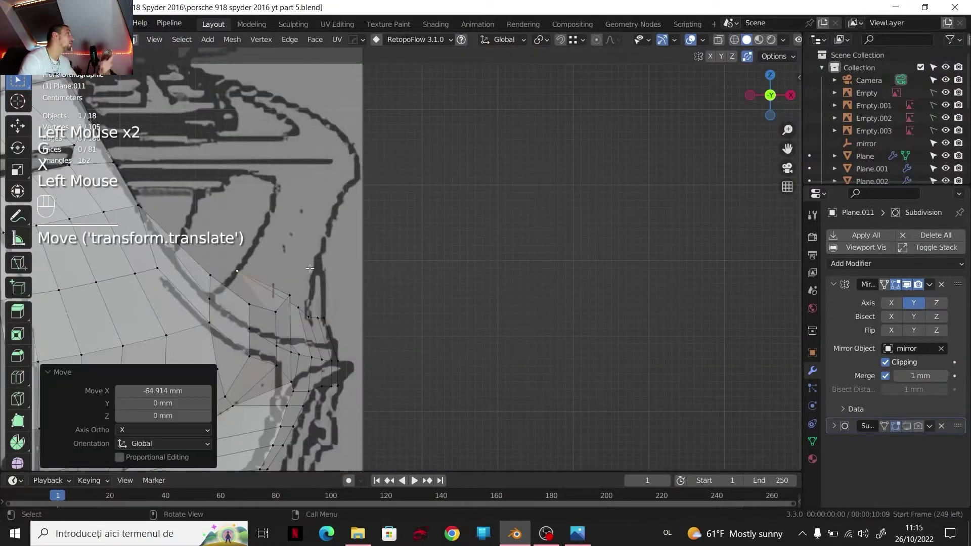
Step: Select the three upper-edge vertices just outboard of the peak and move them about 99 mm in the negative X direction
{"action": "middle_click_drag", "start_coordinate": [309, 269], "coordinate": [363, 299], "text": "shift"}
{"action": "left_click", "coordinate": [365, 301]}
{"action": "left_click", "coordinate": [293, 334], "text": "ctrl"}
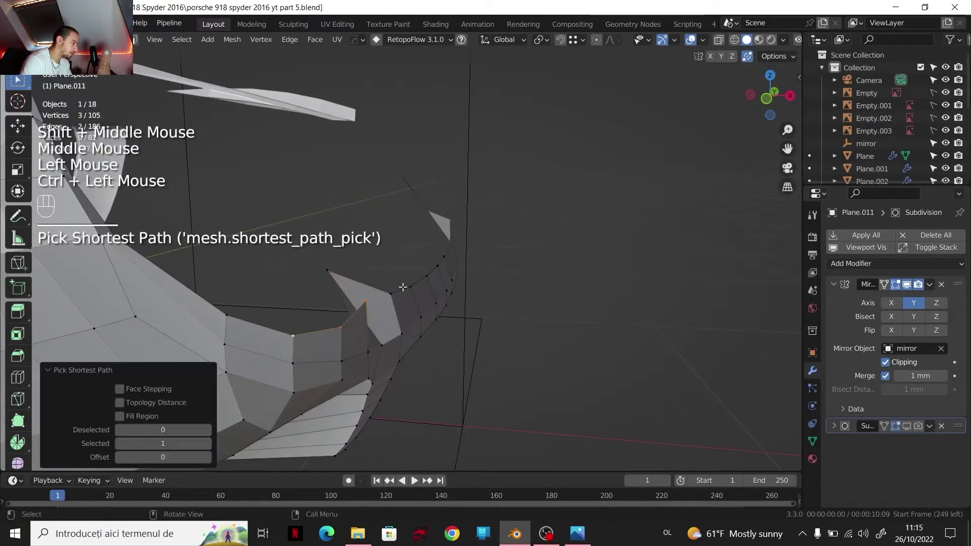
{"action": "left_click", "coordinate": [765, 104]}
{"action": "key", "text": "g"}
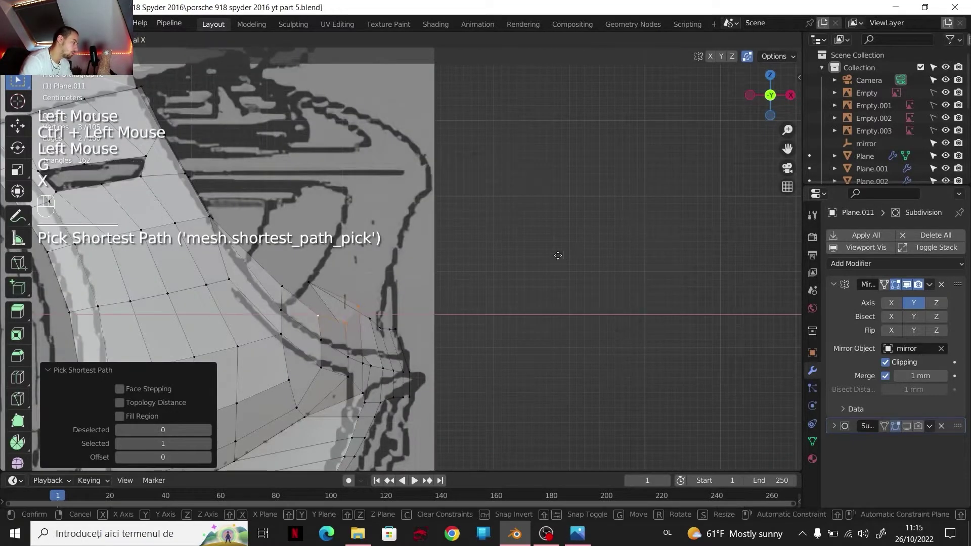
{"action": "key", "text": "x"}
{"action": "left_click", "coordinate": [516, 258]}
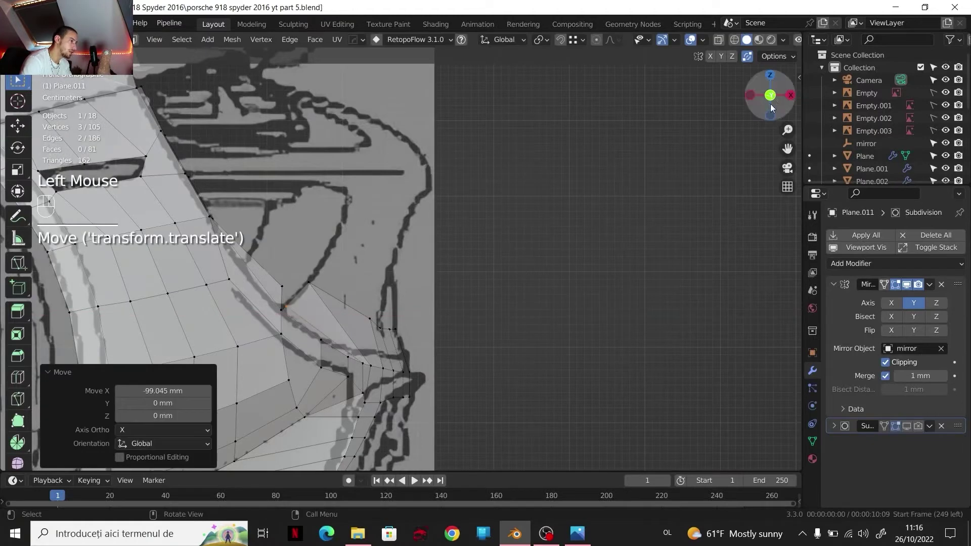
Step: Select the next two upper-edge vertices below the mesh grille, consult the reference photo, and move them about 91.6 mm in negative X
{"action": "middle_click_drag", "start_coordinate": [360, 284], "coordinate": [247, 324]}
{"action": "left_click", "coordinate": [234, 287]}
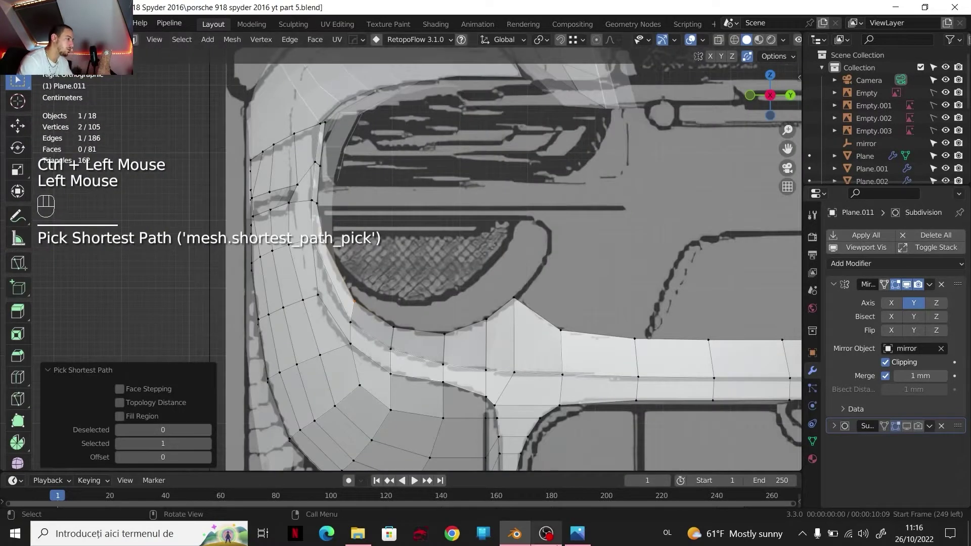
{"action": "left_click", "coordinate": [577, 534]}
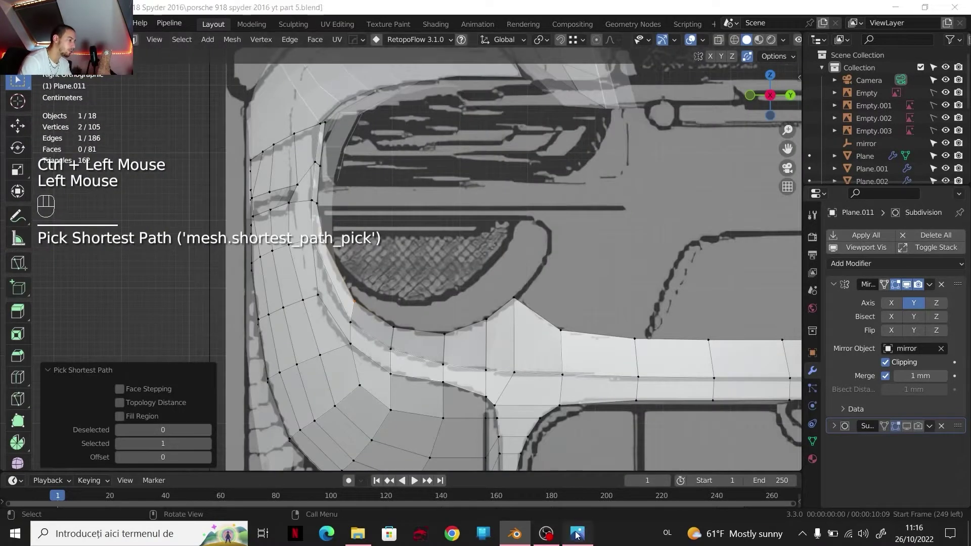
{"action": "left_click_drag", "start_coordinate": [680, 267], "coordinate": [293, 401]}
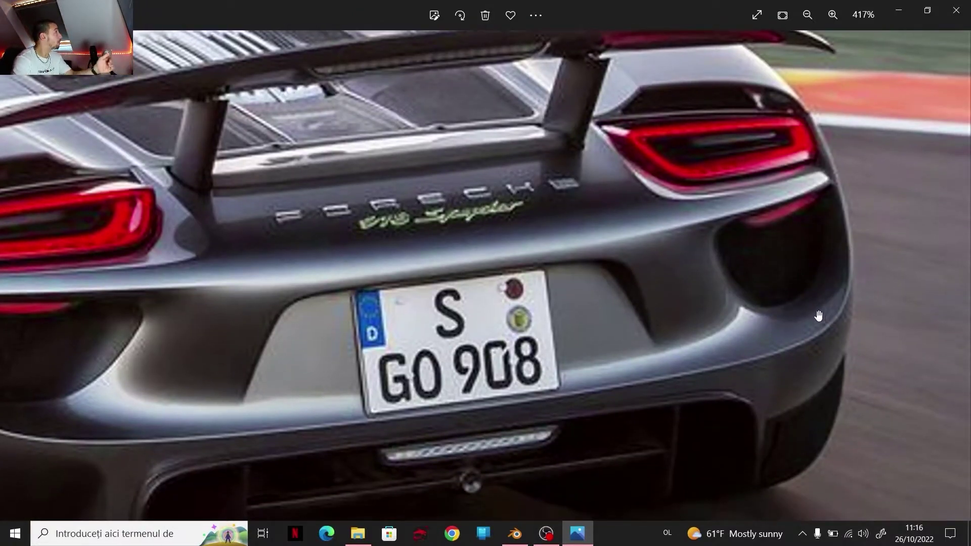
{"action": "scroll", "coordinate": [498, 253], "scroll_direction": "down", "scroll_amount": 1}
{"action": "middle_click_drag", "start_coordinate": [498, 253], "coordinate": [508, 319]}
{"action": "scroll", "coordinate": [507, 319], "scroll_direction": "down", "scroll_amount": 2}
{"action": "left_click", "coordinate": [771, 83]}
{"action": "scroll", "coordinate": [542, 236], "scroll_direction": "up", "scroll_amount": 3}
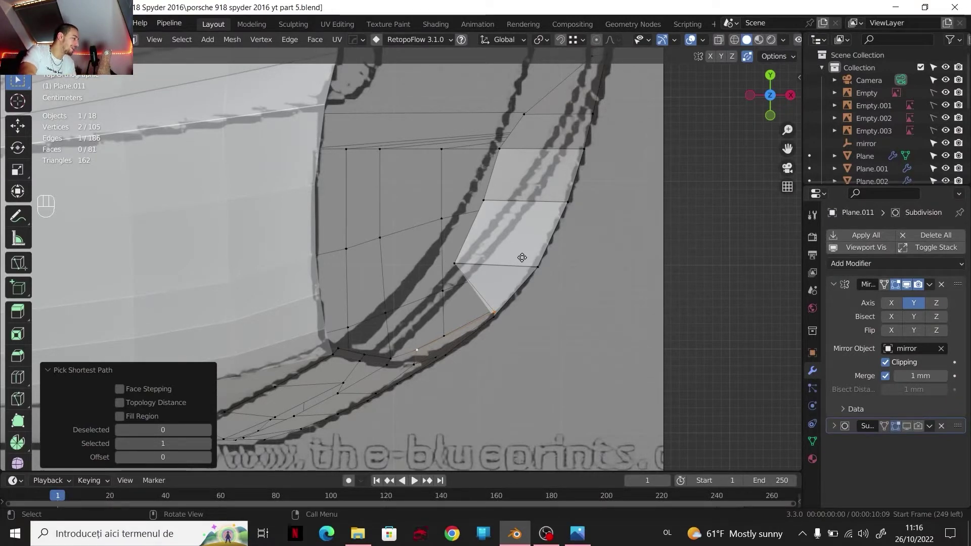
{"action": "key", "text": "g"}
{"action": "key", "text": "x"}
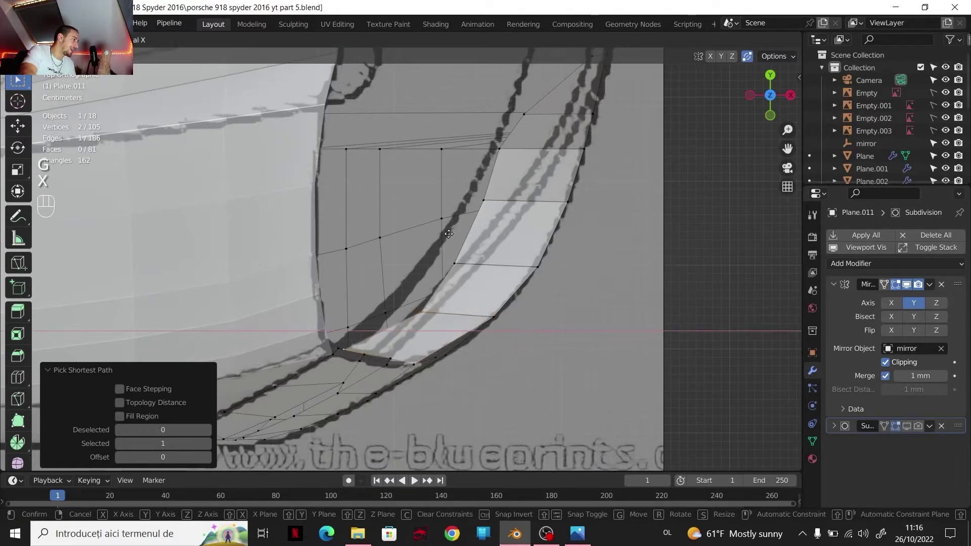
{"action": "left_click", "coordinate": [445, 232]}
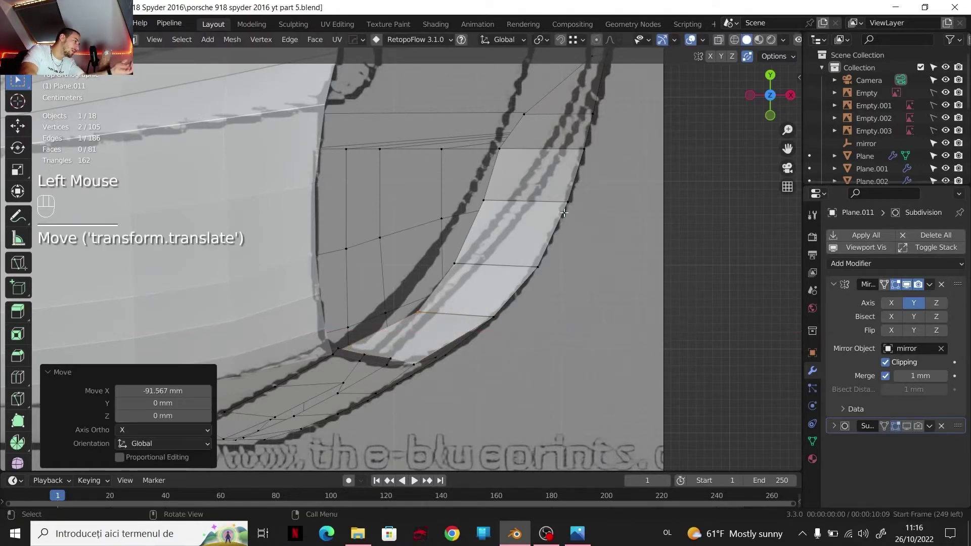
Step: Select the three vertices at the strip's outer end and move them about 125.3 mm in negative X against the top blueprint
{"action": "middle_click_drag", "start_coordinate": [564, 213], "coordinate": [318, 384]}
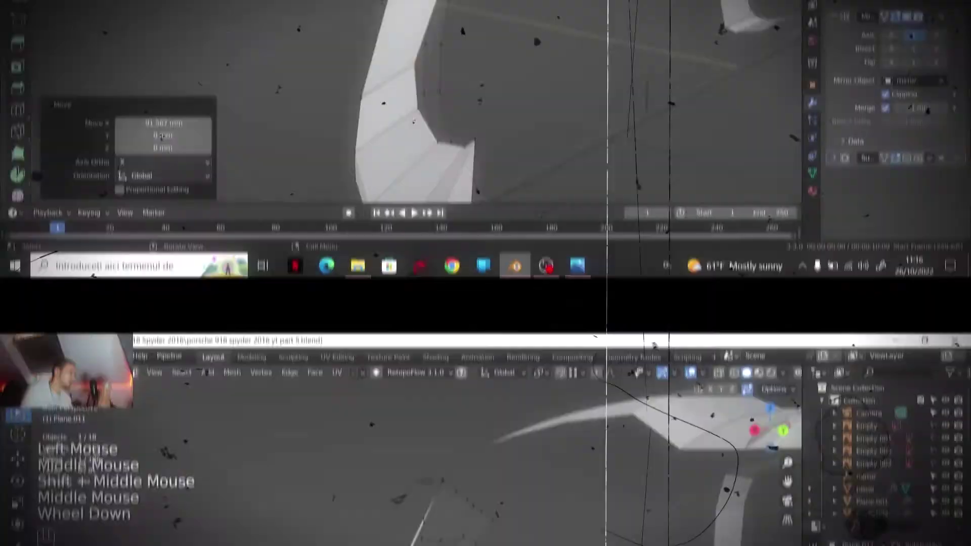
{"action": "middle_click_drag", "start_coordinate": [383, 242], "coordinate": [422, 264]}
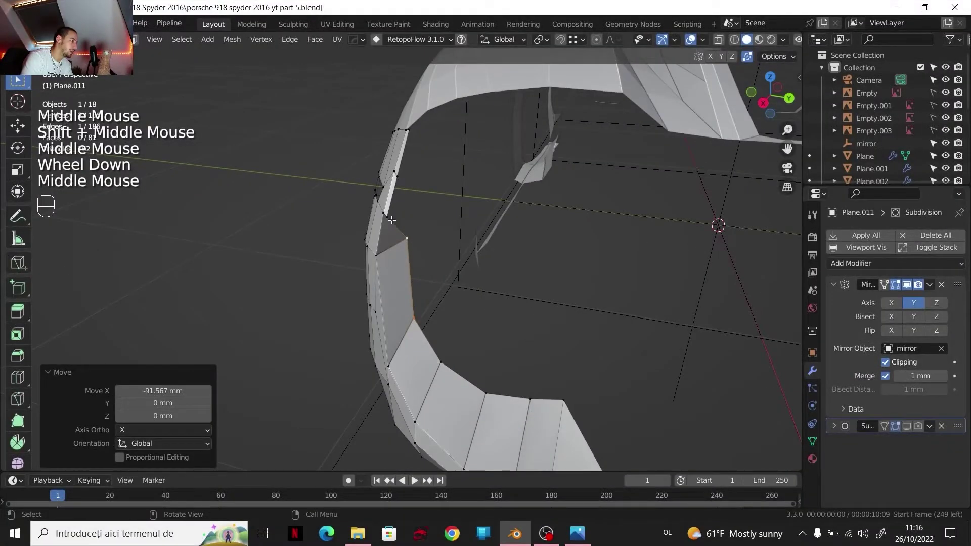
{"action": "left_click", "coordinate": [392, 220]}
{"action": "left_click", "coordinate": [394, 173], "text": "ctrl"}
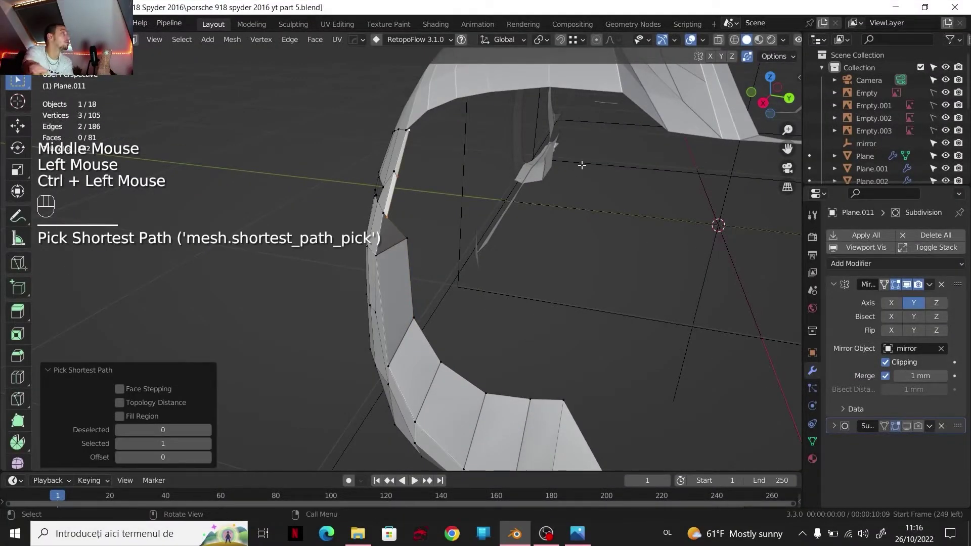
{"action": "left_click_drag", "start_coordinate": [749, 92], "coordinate": [777, 81]}
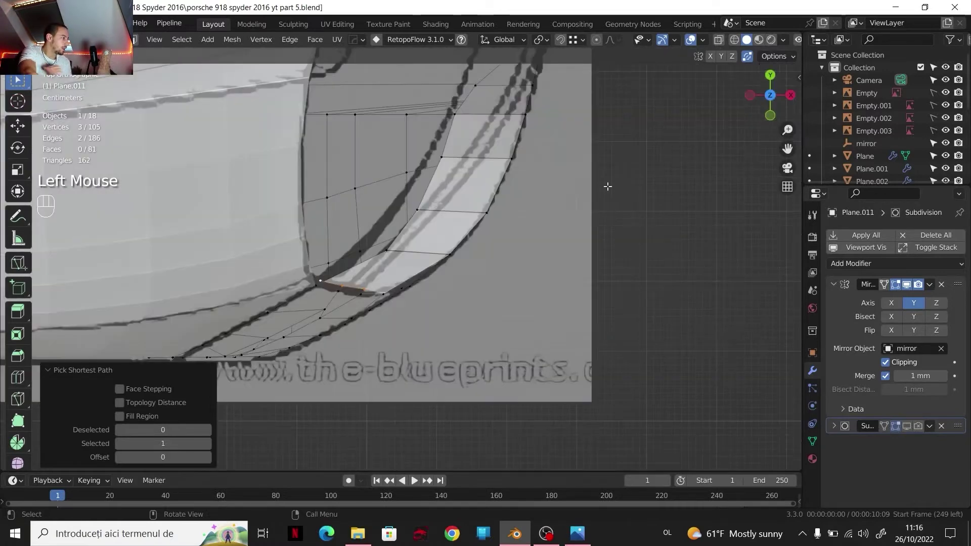
{"action": "scroll", "coordinate": [537, 243], "scroll_direction": "up", "scroll_amount": 2}
{"action": "scroll", "coordinate": [536, 246], "scroll_direction": "up", "scroll_amount": 1, "text": "shift"}
{"action": "middle_click_drag", "start_coordinate": [536, 245], "coordinate": [535, 248], "text": "shift"}
{"action": "scroll", "coordinate": [535, 248], "scroll_direction": "down", "scroll_amount": 1}
{"action": "left_click", "coordinate": [716, 42]}
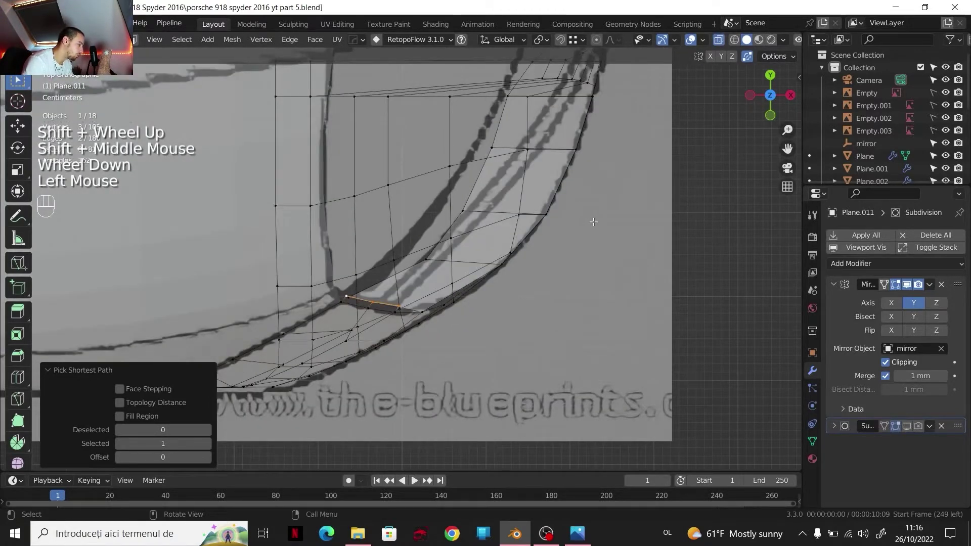
{"action": "key", "text": "g"}
{"action": "key", "text": "x"}
{"action": "left_click", "coordinate": [488, 186]}
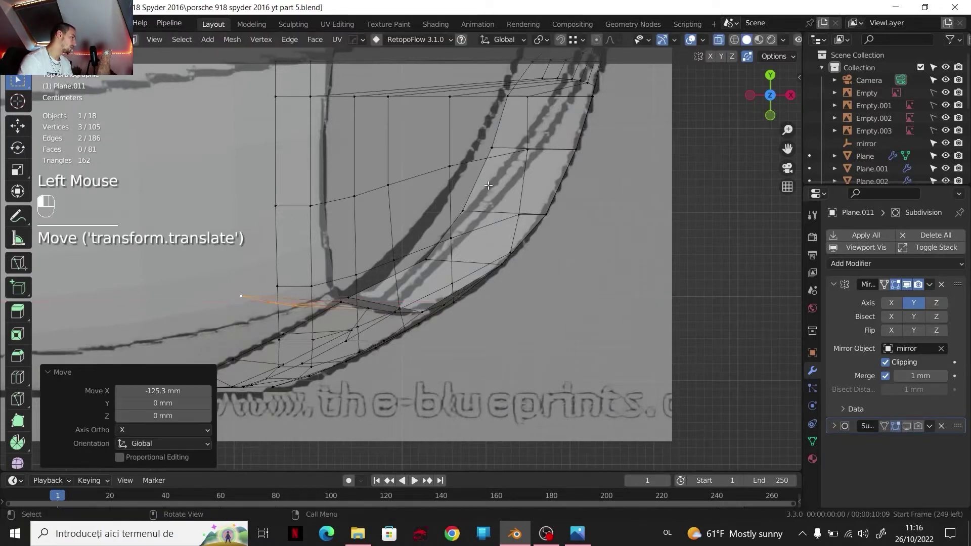
{"action": "scroll", "coordinate": [488, 188], "scroll_direction": "down", "scroll_amount": 2}
{"action": "middle_click_drag", "start_coordinate": [488, 202], "coordinate": [498, 162]}
{"action": "middle_click_drag", "start_coordinate": [499, 162], "coordinate": [546, 152], "text": "shift"}
{"action": "left_click", "coordinate": [719, 40]}
Step: Select the five upper edges from the peak to the centre line and extrude them about 190 mm upward along Z
{"action": "left_click", "coordinate": [771, 115]}
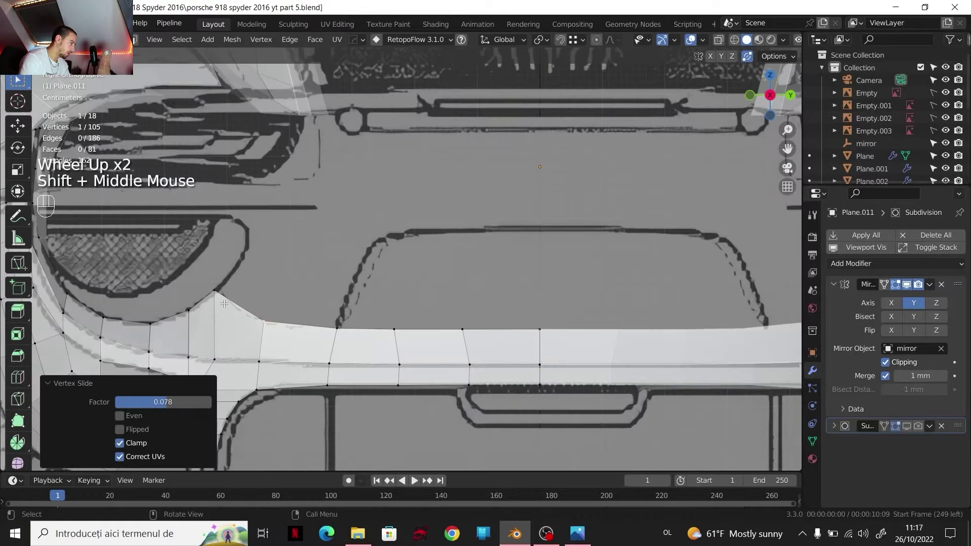
{"action": "left_click", "coordinate": [571, 385]}
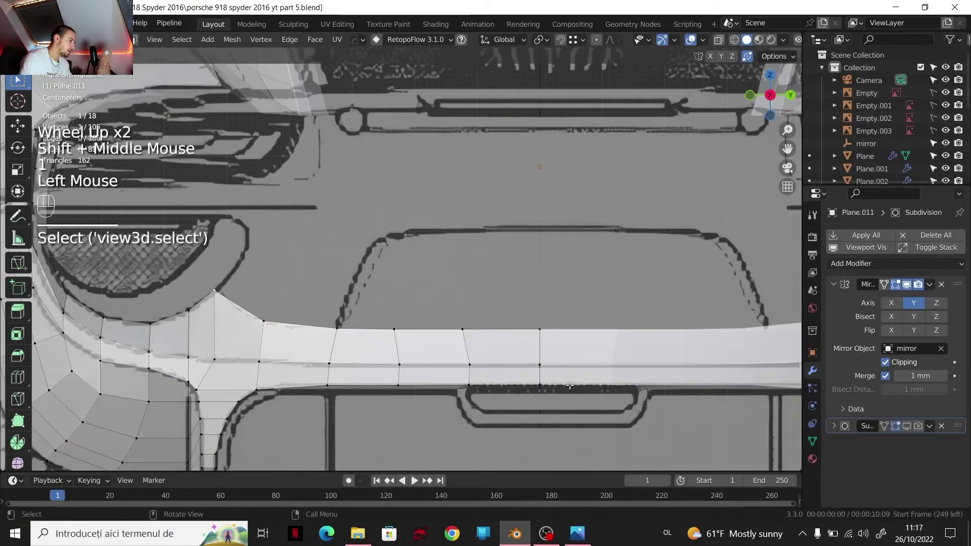
{"action": "key", "text": "1"}
{"action": "key", "text": "2"}
{"action": "left_click_drag", "start_coordinate": [302, 325], "coordinate": [324, 328]}
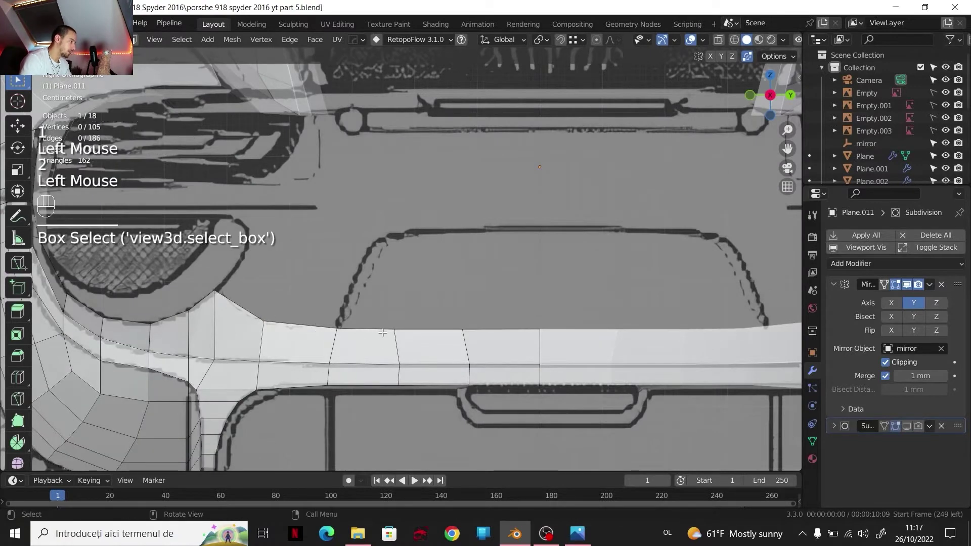
{"action": "left_click", "coordinate": [254, 311]}
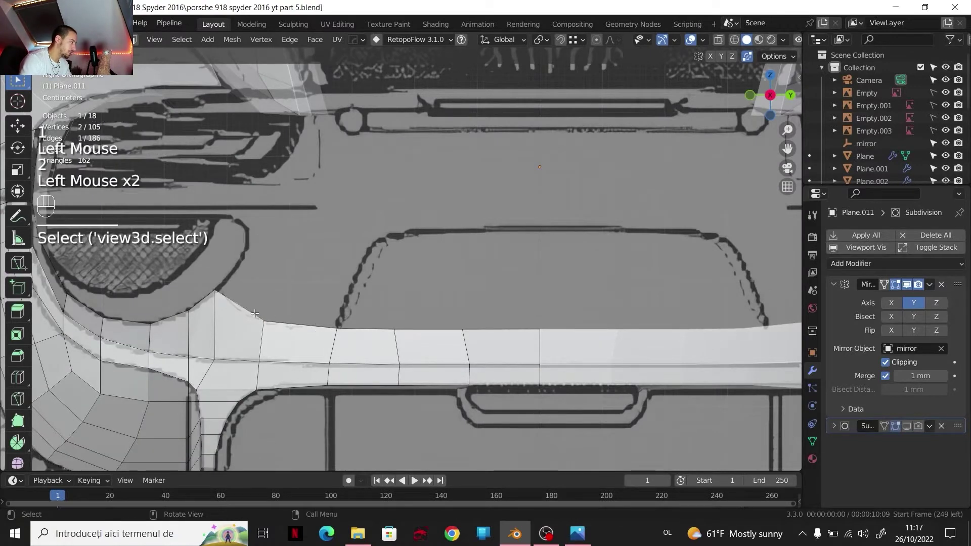
{"action": "left_click", "coordinate": [500, 335], "text": "ctrl"}
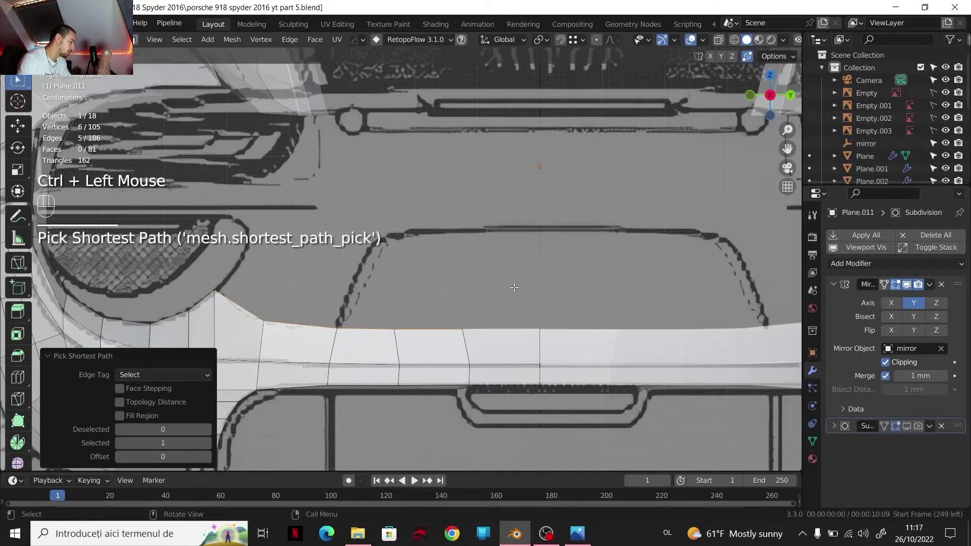
{"action": "key", "text": "e"}
{"action": "key", "text": "z"}
{"action": "left_click", "coordinate": [500, 168]}
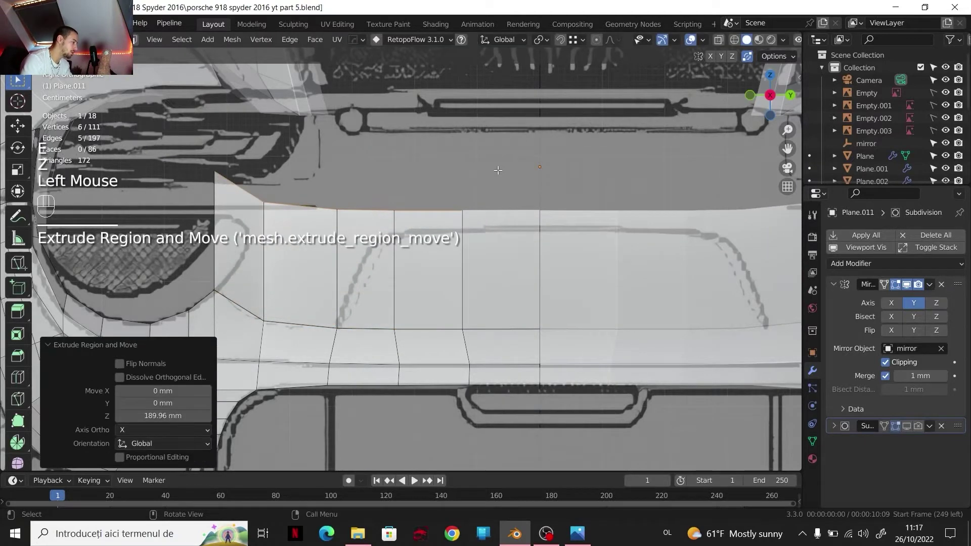
Step: Flatten the extruded edge by scaling Z to 0 and lower it about 38.8 mm to the top of the licence-plate recess
{"action": "key", "text": "s"}
{"action": "key", "text": "z"}
{"action": "key", "text": "shift+0"}
{"action": "key", "text": "Return"}
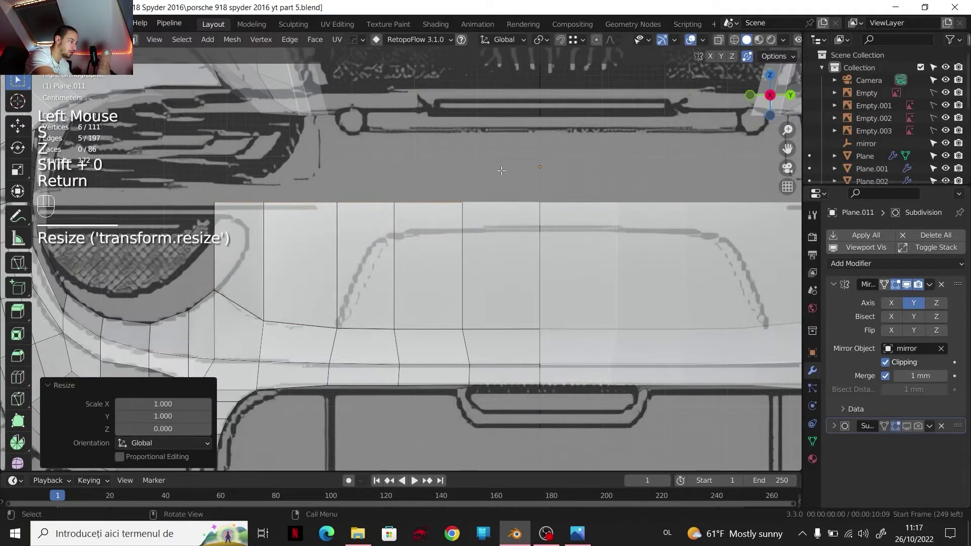
{"action": "key", "text": "g"}
{"action": "key", "text": "z"}
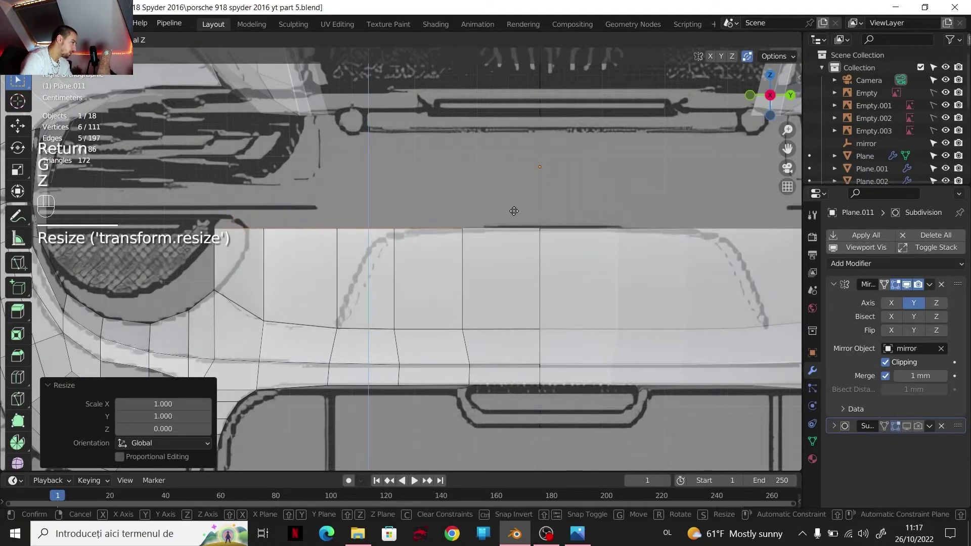
{"action": "left_click", "coordinate": [512, 209]}
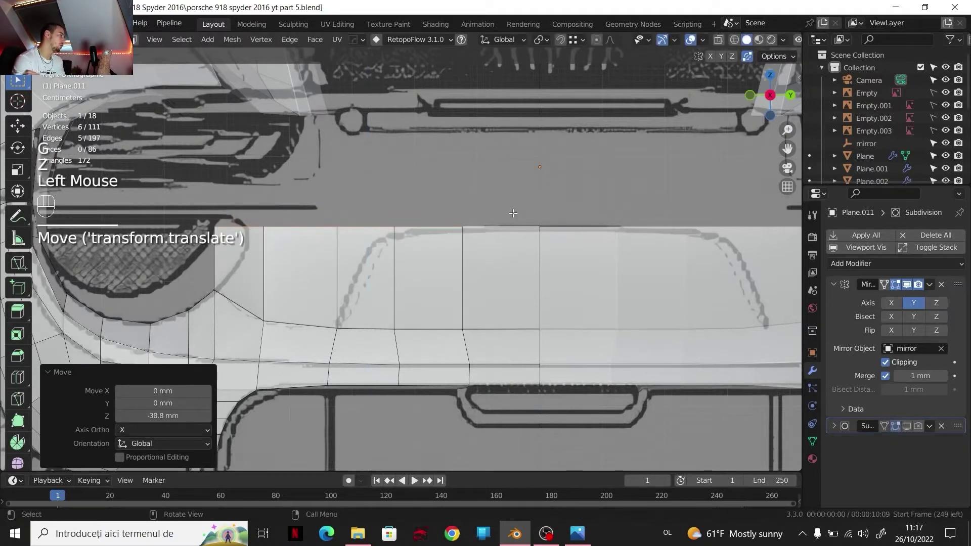
Step: Lower the five top-edge vertices outboard of the centre line about 4 mm along Z, and the outer four about 6.1 mm more
{"action": "left_click", "coordinate": [411, 298], "text": "ctrl"}
{"action": "left_click", "coordinate": [417, 240], "text": "shift"}
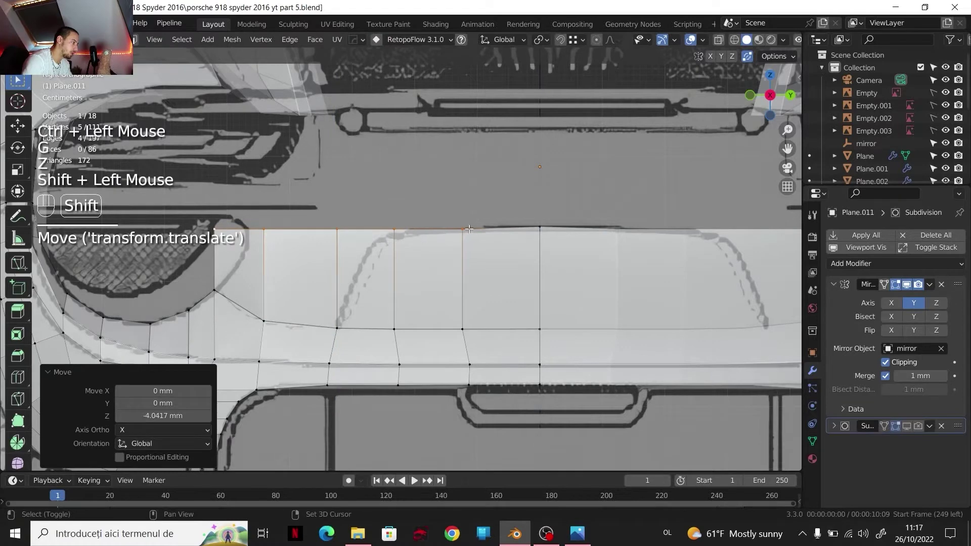
{"action": "left_click", "coordinate": [445, 229], "text": "shift"}
{"action": "left_click", "coordinate": [445, 229], "text": "shift"}
{"action": "key", "text": "g"}
{"action": "key", "text": "z"}
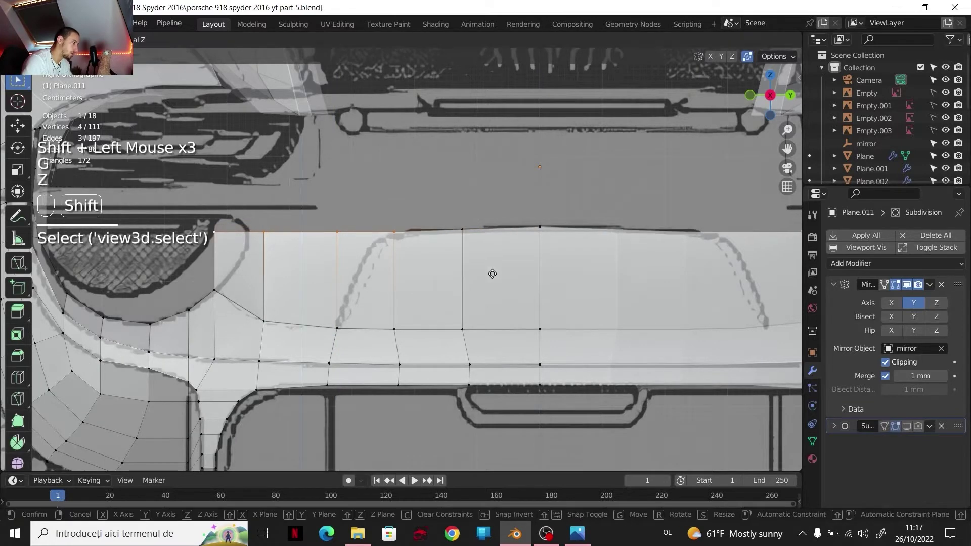
{"action": "left_click", "coordinate": [488, 275], "text": "shift"}
Step: Slide the two top-edge vertices near the recess corner toward the centre line, the outer one by a factor of about 0.478
{"action": "left_click", "coordinate": [394, 234]}
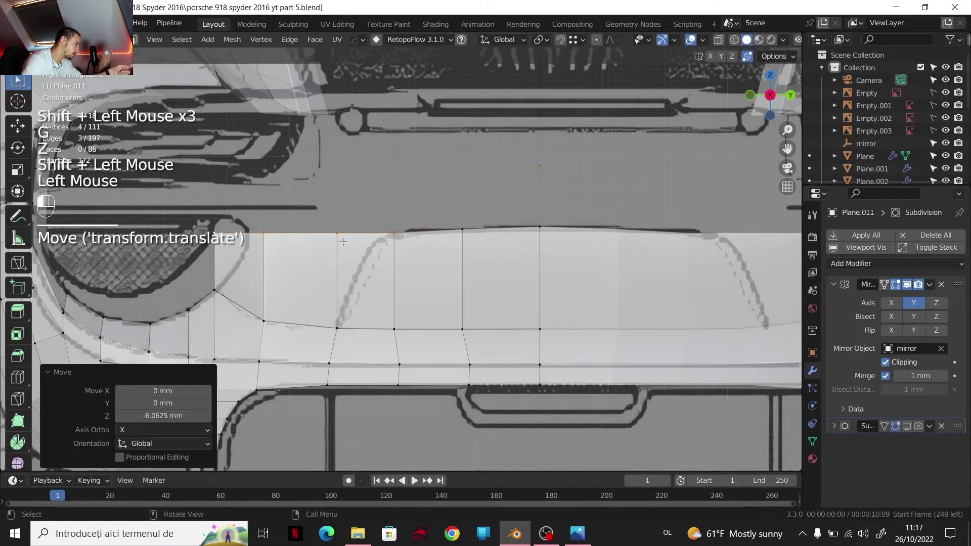
{"action": "left_click", "coordinate": [394, 234]}
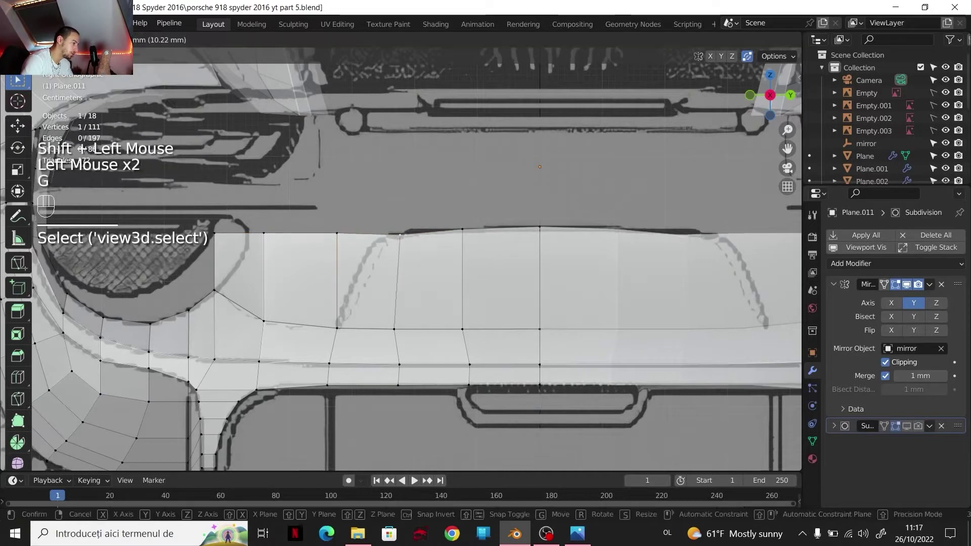
{"action": "key", "text": "g"}
{"action": "key", "text": "g"}
{"action": "left_click", "coordinate": [420, 246]}
{"action": "left_click", "coordinate": [366, 238]}
{"action": "key", "text": "g"}
{"action": "key", "text": "g"}
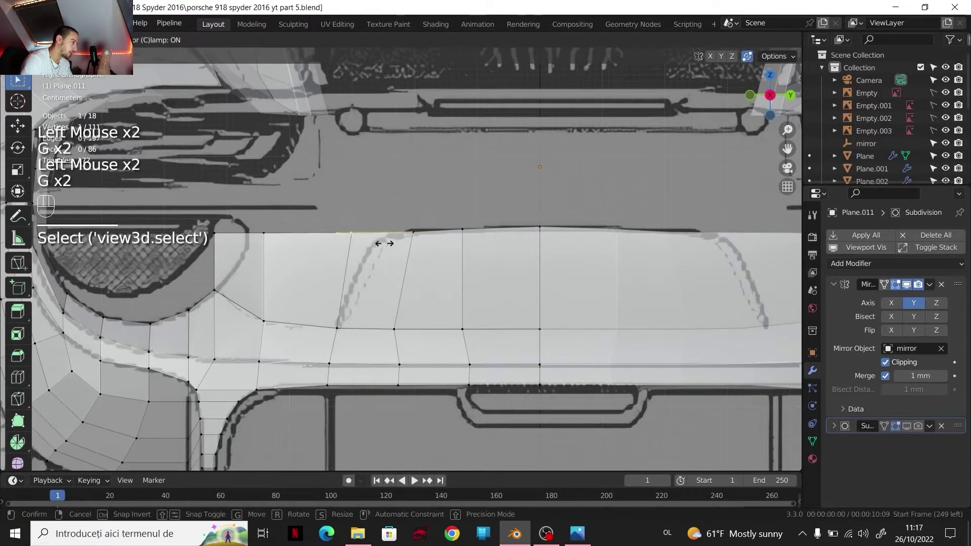
{"action": "left_click", "coordinate": [405, 247]}
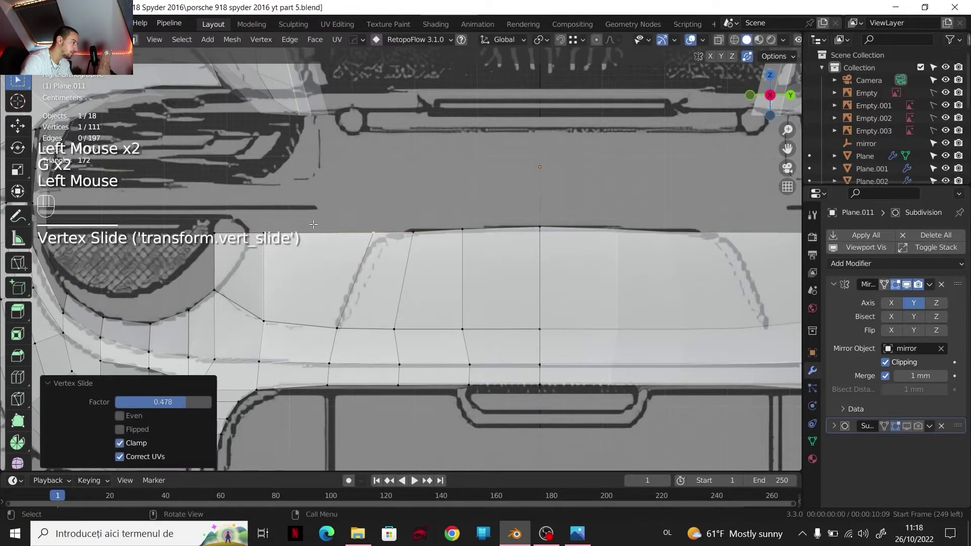
Step: Select the three outermost top-edge vertices and lower them about 13.1 mm along Z
{"action": "left_click", "coordinate": [379, 274], "text": "ctrl"}
{"action": "key", "text": "g"}
{"action": "key", "text": "z"}
{"action": "key", "text": "shift"}
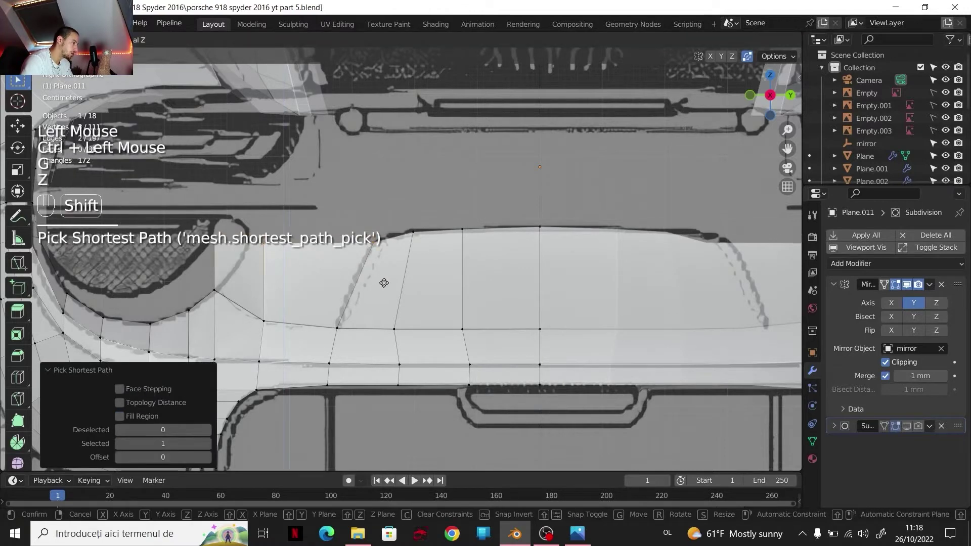
{"action": "left_click", "coordinate": [379, 265], "text": "shift"}
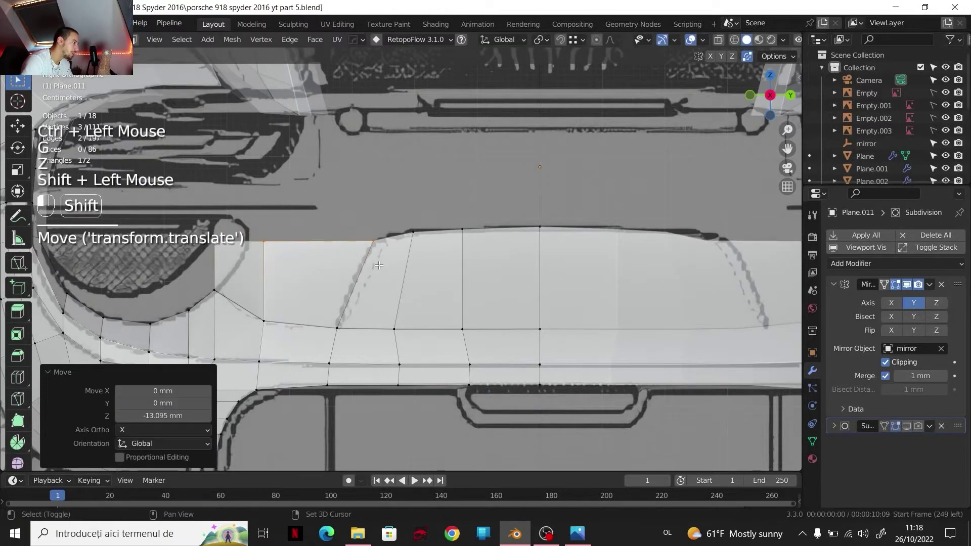
Step: Move the two outermost top-edge vertices along Y toward the centre line to follow the light recess outline on the rear blueprint
{"action": "left_click", "coordinate": [240, 245]}
{"action": "left_click", "coordinate": [266, 244], "text": "shift"}
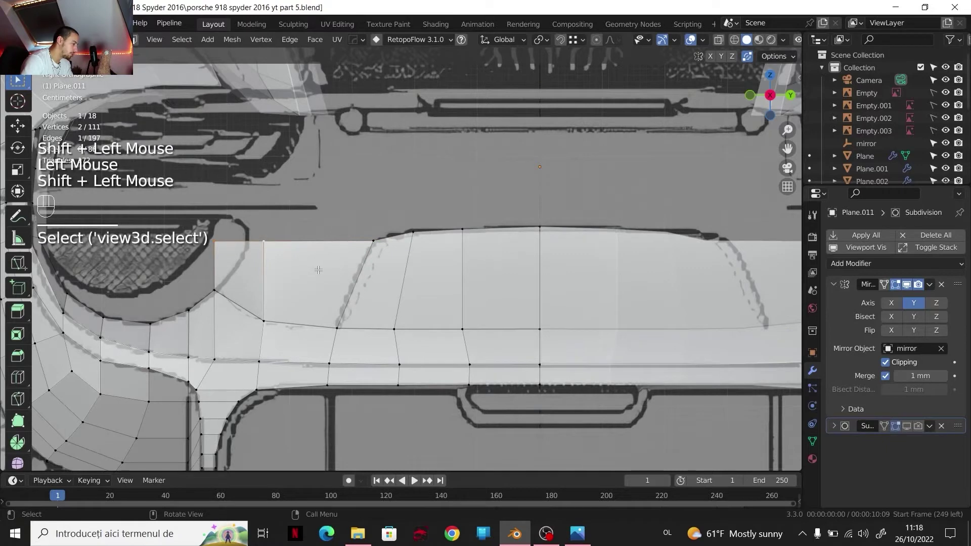
{"action": "key", "text": "g"}
{"action": "key", "text": "x"}
{"action": "key", "text": "y"}
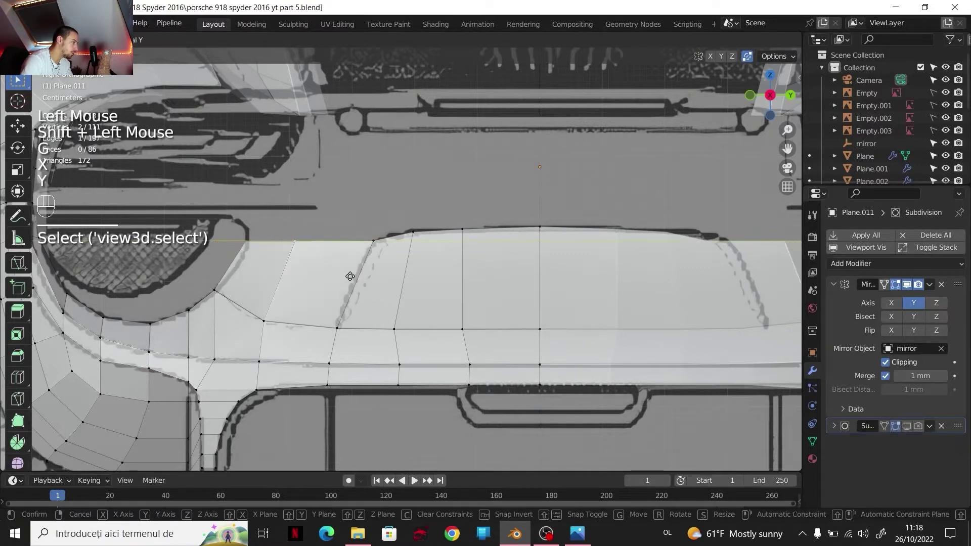
{"action": "left_click", "coordinate": [352, 277]}
{"action": "scroll", "coordinate": [396, 343], "scroll_direction": "down", "scroll_amount": 2}
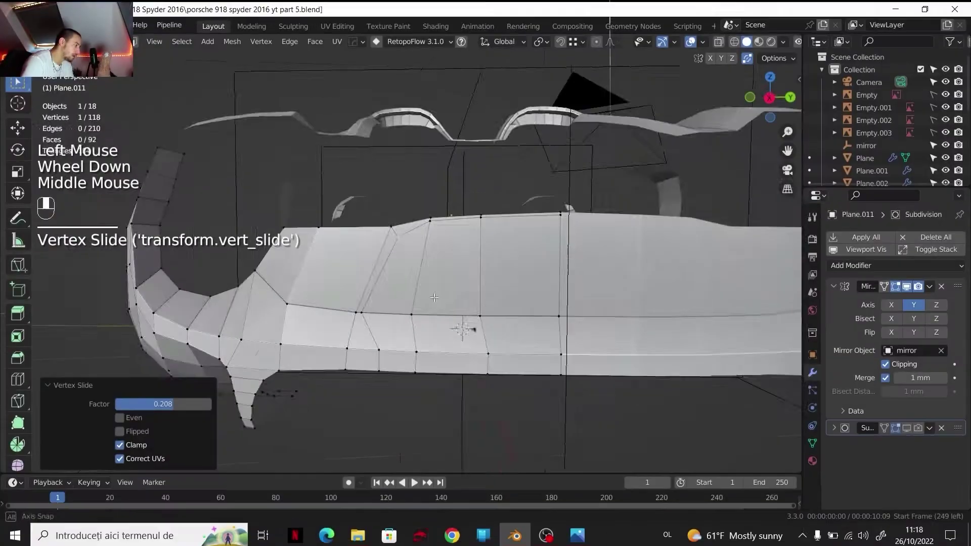
Step: Select the whole top edge from the centre line to the outer corner, including the recess-corner vertices, and move it about 27.3 mm along X
{"action": "scroll", "coordinate": [448, 299], "scroll_direction": "down", "scroll_amount": 1}
{"action": "key", "text": "1"}
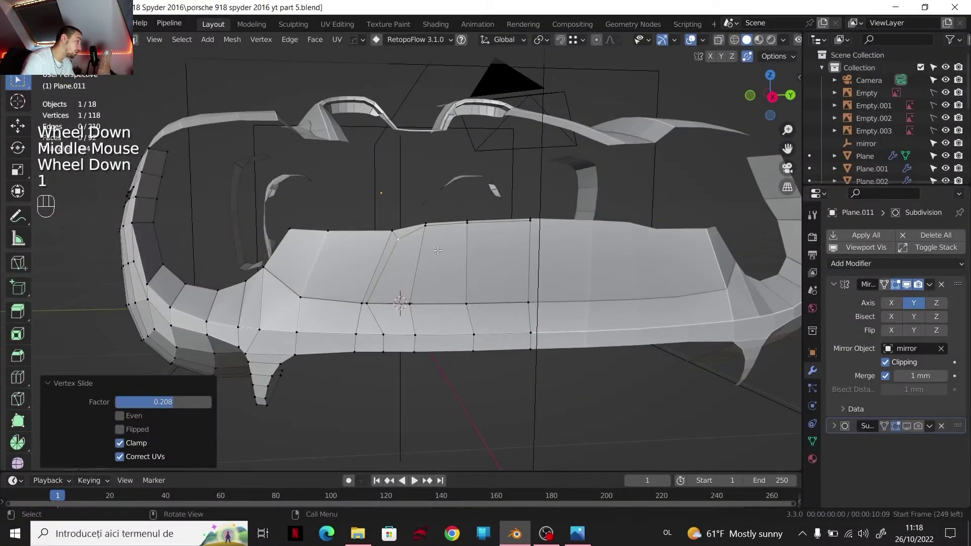
{"action": "left_click", "coordinate": [529, 226]}
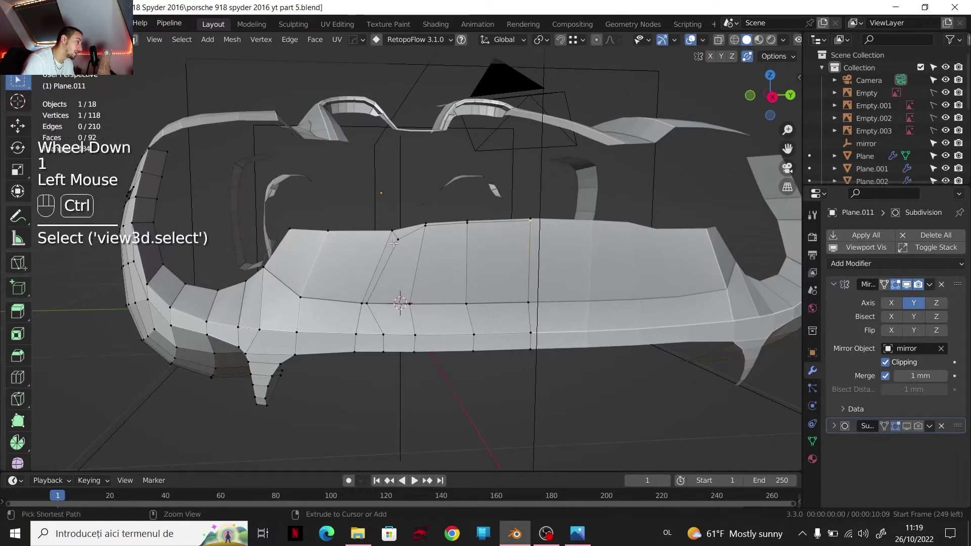
{"action": "left_click", "coordinate": [414, 250], "text": "ctrl"}
{"action": "left_click", "coordinate": [750, 95]}
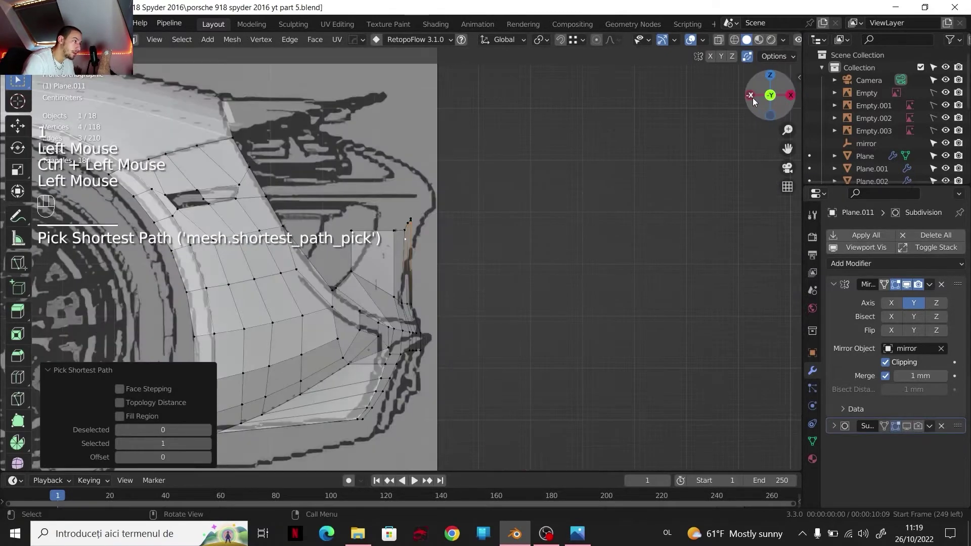
{"action": "scroll", "coordinate": [527, 247], "scroll_direction": "up", "scroll_amount": 2}
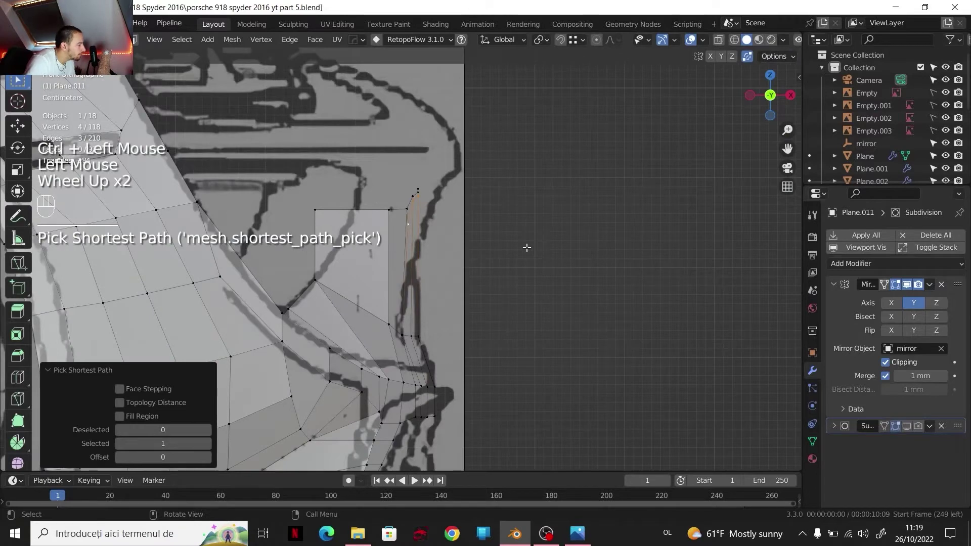
{"action": "middle_click_drag", "start_coordinate": [527, 247], "coordinate": [536, 218]}
{"action": "scroll", "coordinate": [538, 217], "scroll_direction": "down", "scroll_amount": 1}
{"action": "left_click", "coordinate": [540, 214], "text": "shift"}
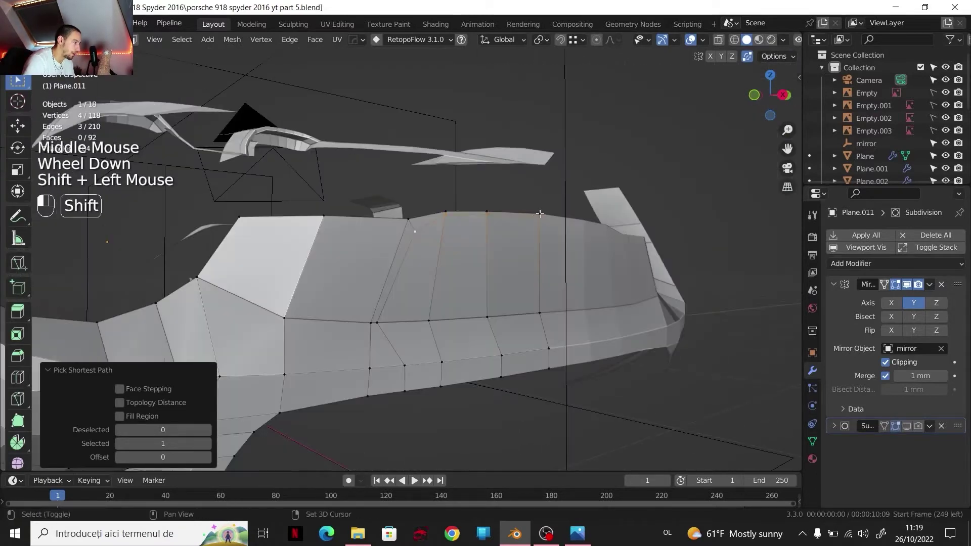
{"action": "left_click", "coordinate": [331, 233], "text": "ctrl"}
{"action": "left_click", "coordinate": [238, 219], "text": "ctrl"}
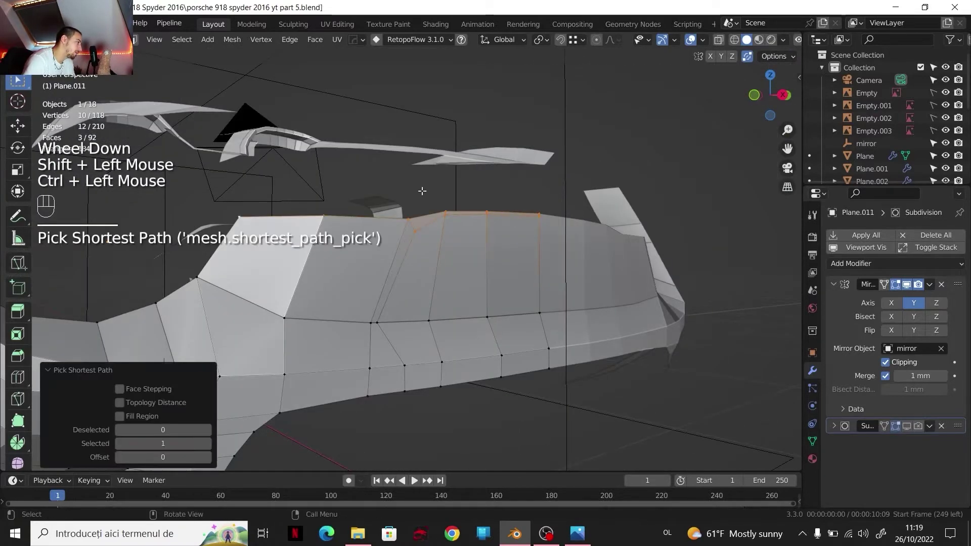
{"action": "left_click", "coordinate": [755, 94]}
{"action": "key", "text": "g"}
{"action": "key", "text": "x"}
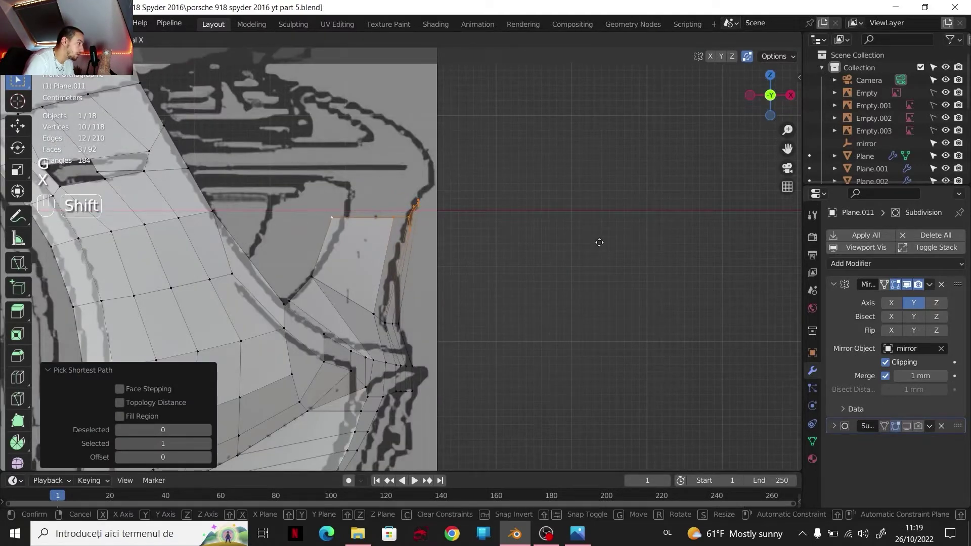
{"action": "left_click", "coordinate": [600, 242], "text": "shift"}
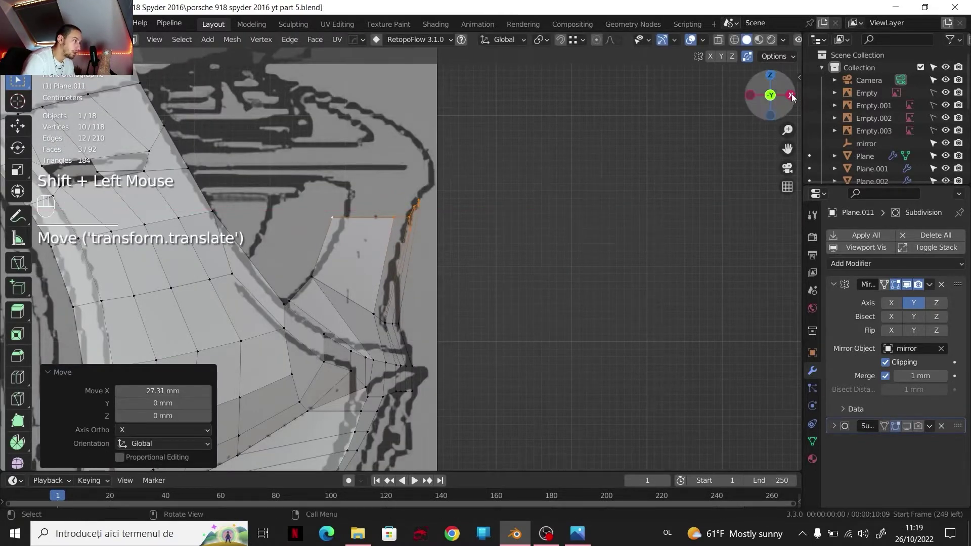
Step: Move the two outermost top-edge vertices about 18.2 mm along X to meet the side blueprint
{"action": "left_click", "coordinate": [770, 115]}
{"action": "left_click", "coordinate": [771, 95]}
{"action": "scroll", "coordinate": [391, 220], "scroll_direction": "up", "scroll_amount": 2}
{"action": "left_click", "coordinate": [388, 201]}
{"action": "left_click", "coordinate": [303, 199], "text": "shift"}
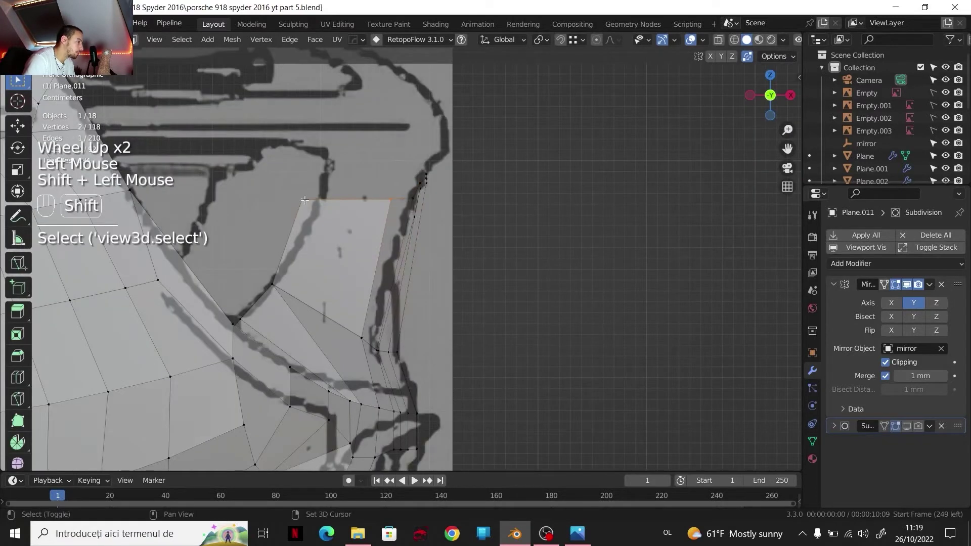
{"action": "key", "text": "g"}
{"action": "key", "text": "x"}
{"action": "left_click", "coordinate": [440, 241]}
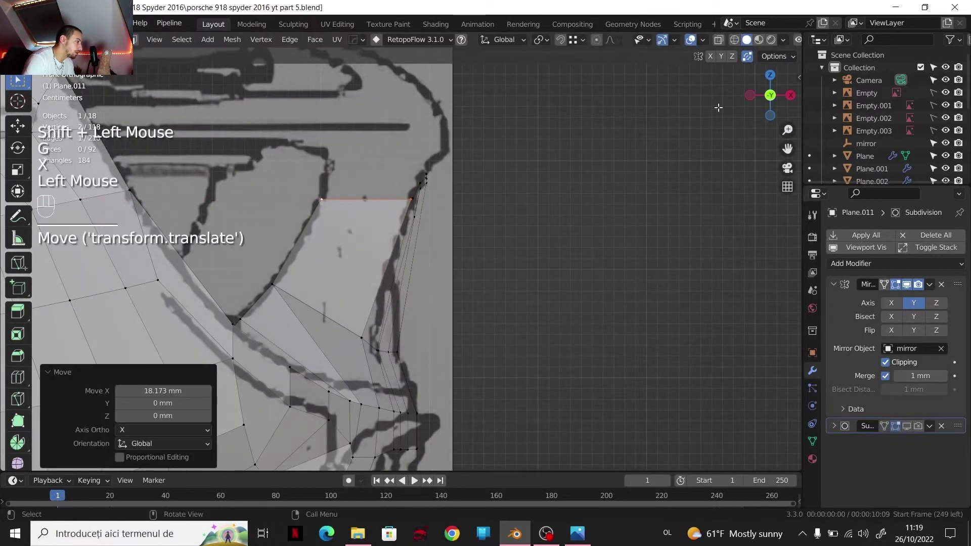
Step: Check the reference photo and move the four top-centre vertices above the licence-plate recess about 16.8 mm along X in the top view
{"action": "left_click", "coordinate": [790, 95]}
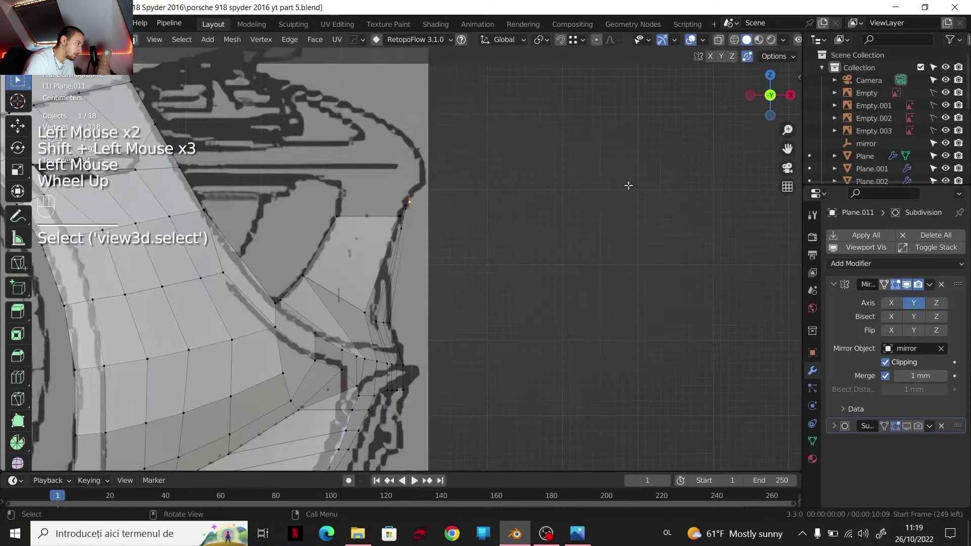
{"action": "scroll", "coordinate": [628, 186], "scroll_direction": "up", "scroll_amount": 1}
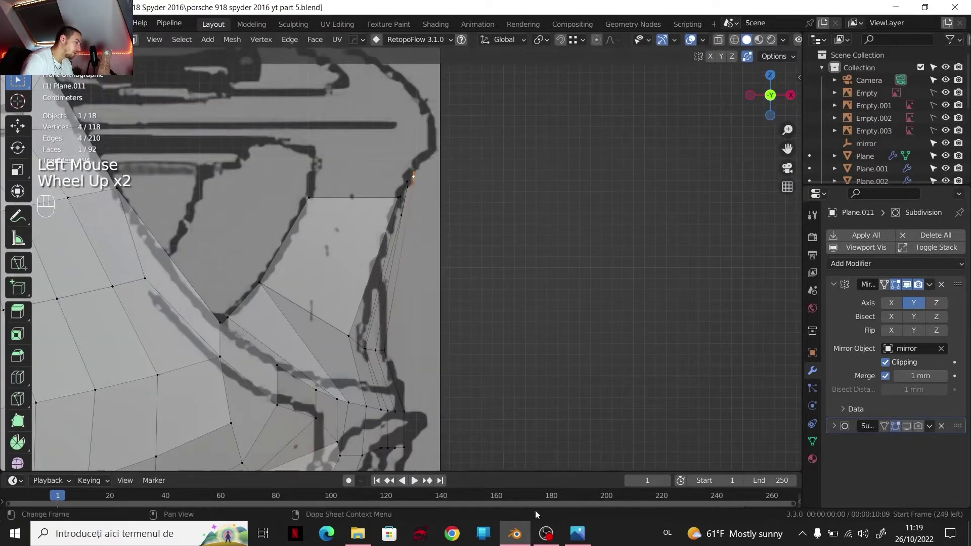
{"action": "left_click", "coordinate": [582, 540]}
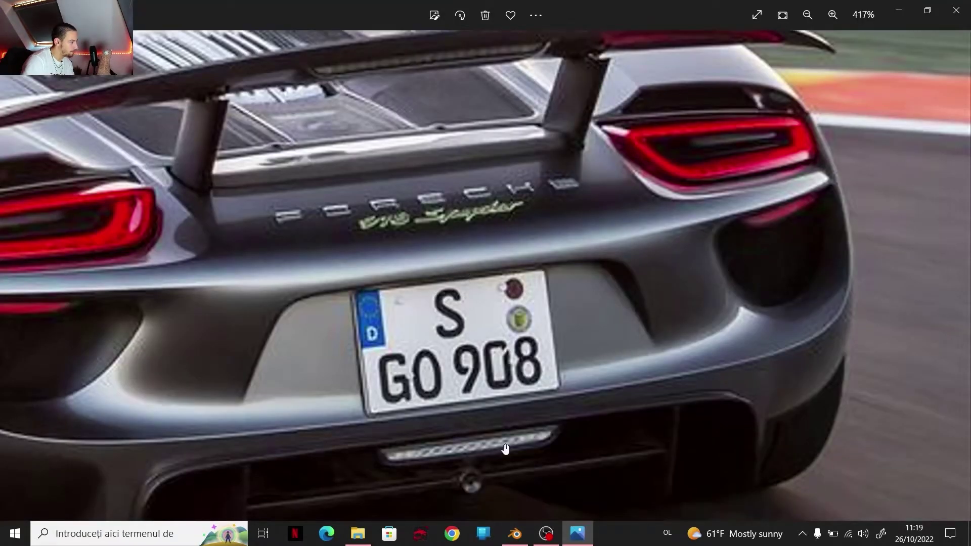
{"action": "left_click", "coordinate": [515, 533]}
{"action": "left_click", "coordinate": [777, 78]}
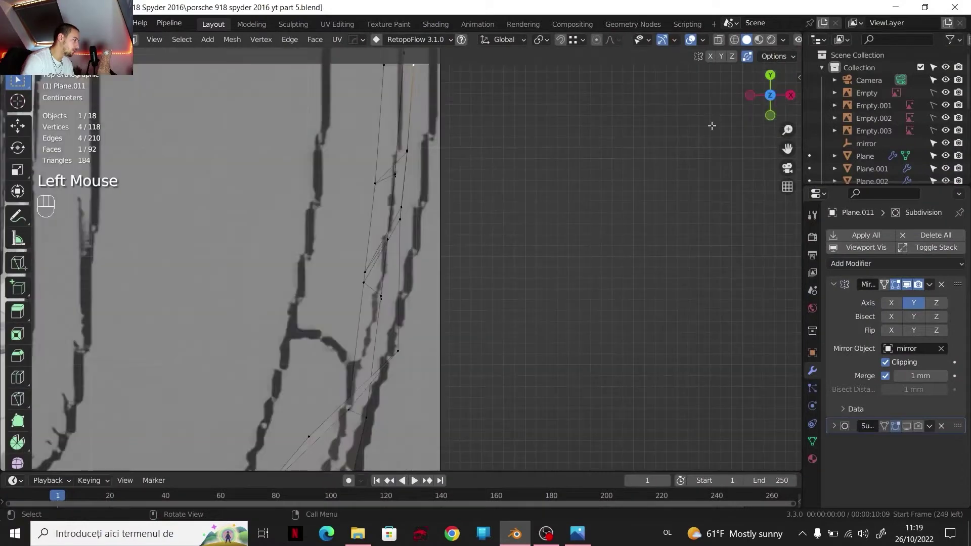
{"action": "middle_click_drag", "start_coordinate": [712, 126], "coordinate": [577, 182], "text": "shift"}
{"action": "scroll", "coordinate": [491, 366], "scroll_direction": "down", "scroll_amount": 1}
{"action": "scroll", "coordinate": [490, 366], "scroll_direction": "up", "scroll_amount": 1}
{"action": "key", "text": "g"}
{"action": "key", "text": "x"}
{"action": "left_click", "coordinate": [504, 362]}
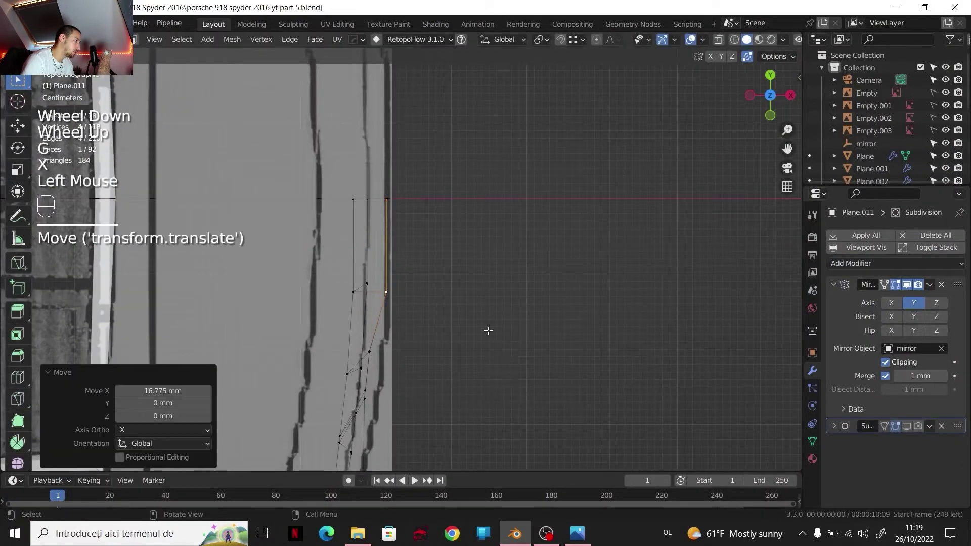
Step: Select the four vertices around the recess's upper corner and move them about 17.7 mm along X in the top view
{"action": "scroll", "coordinate": [479, 330], "scroll_direction": "down", "scroll_amount": 1}
{"action": "middle_click_drag", "start_coordinate": [479, 330], "coordinate": [409, 252]}
{"action": "left_click", "coordinate": [415, 256], "text": "shift"}
{"action": "left_click", "coordinate": [414, 256], "text": "shift"}
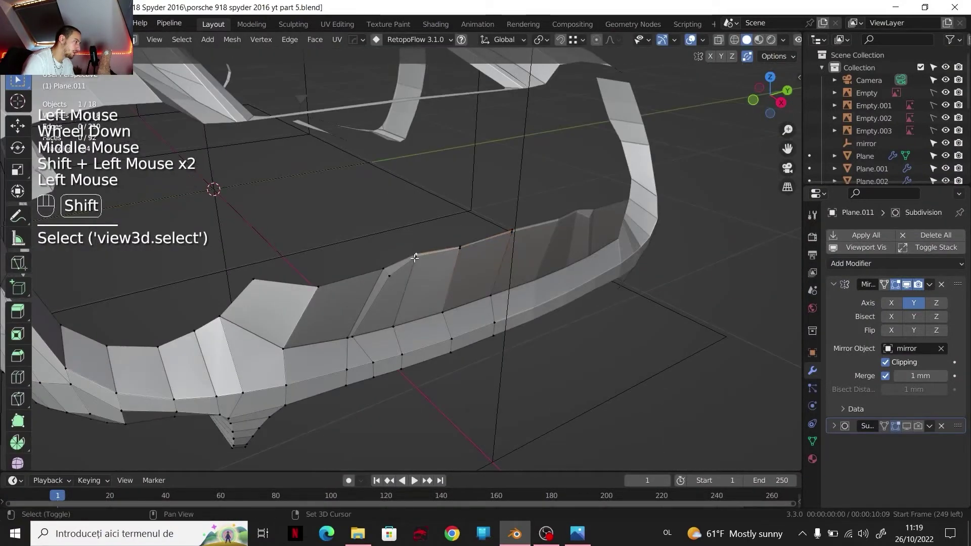
{"action": "left_click", "coordinate": [770, 77]}
{"action": "key", "text": "g"}
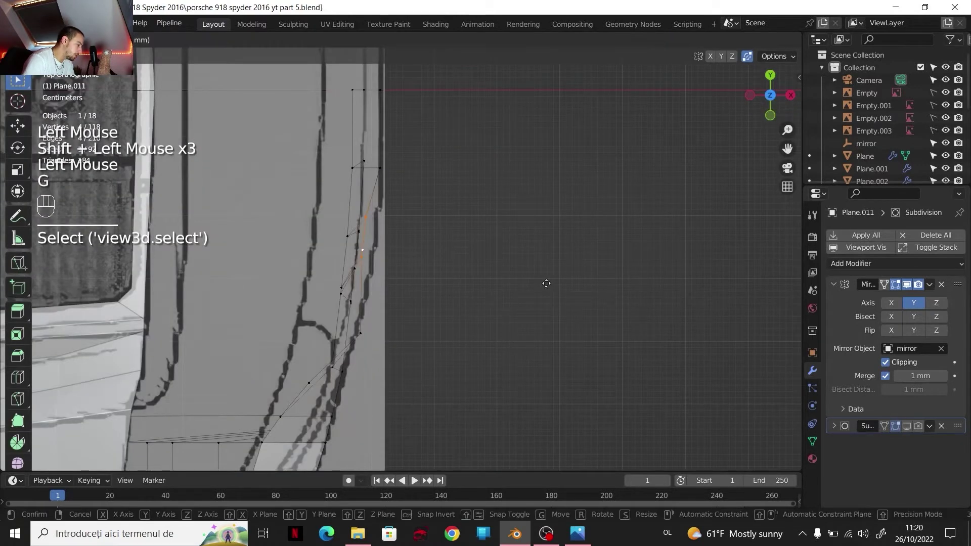
{"action": "key", "text": "x"}
{"action": "left_click", "coordinate": [557, 283]}
{"action": "scroll", "coordinate": [538, 293], "scroll_direction": "down", "scroll_amount": 1}
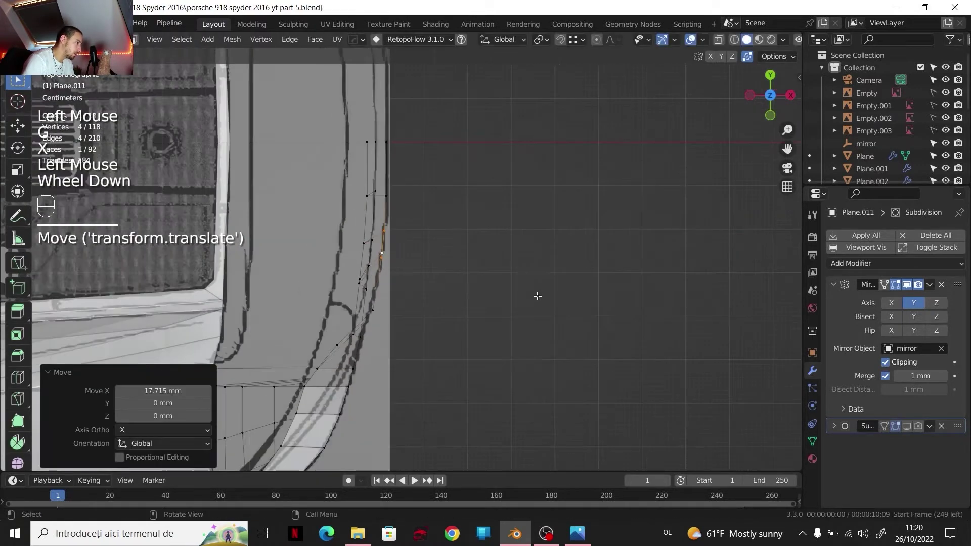
Step: Compare the reshaped top edge with the side and rear blueprints and the reference photo
{"action": "middle_click_drag", "start_coordinate": [538, 293], "coordinate": [535, 191]}
{"action": "scroll", "coordinate": [536, 191], "scroll_direction": "down", "scroll_amount": 1}
{"action": "left_click", "coordinate": [772, 111]}
{"action": "scroll", "coordinate": [494, 296], "scroll_direction": "up", "scroll_amount": 2}
{"action": "middle_click_drag", "start_coordinate": [557, 303], "coordinate": [494, 296], "text": "shift"}
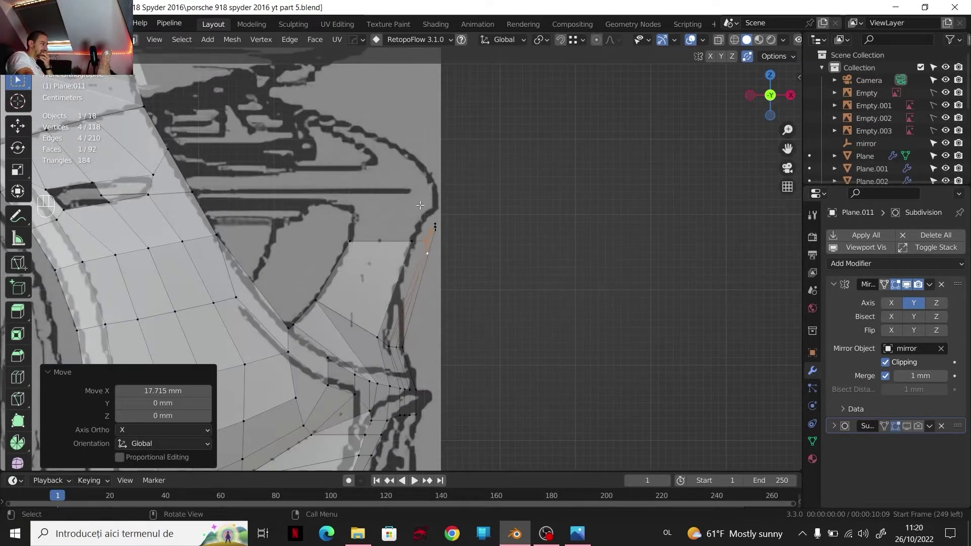
{"action": "left_click", "coordinate": [791, 95]}
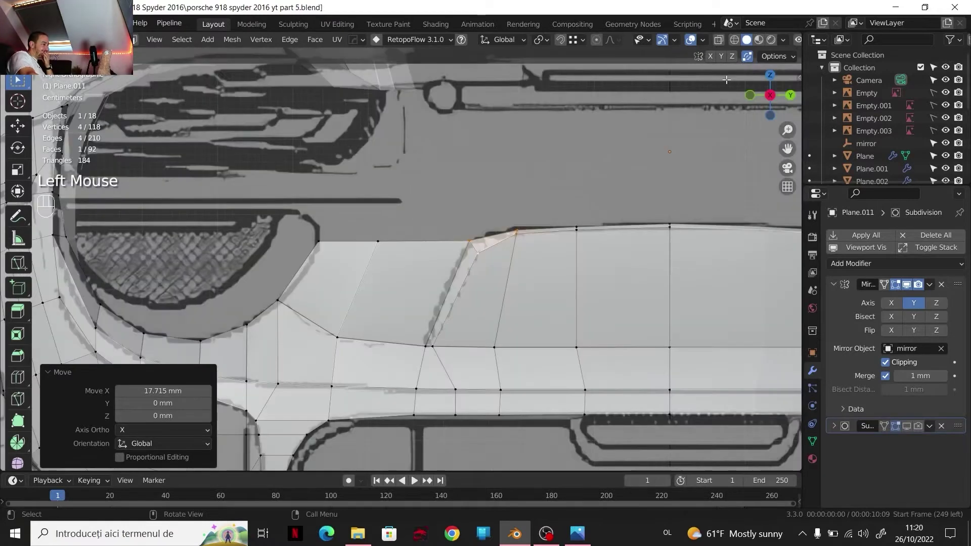
{"action": "left_click", "coordinate": [750, 95]}
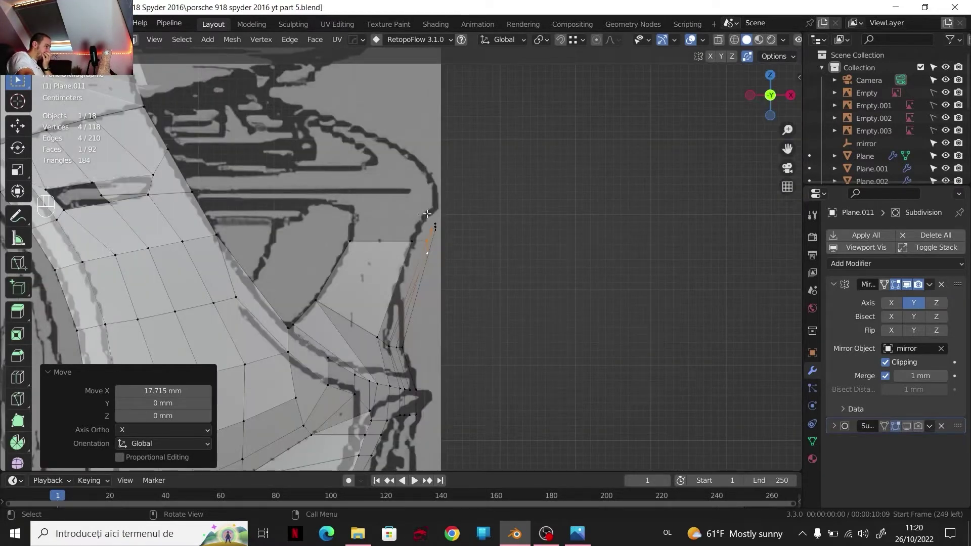
{"action": "left_click", "coordinate": [791, 96]}
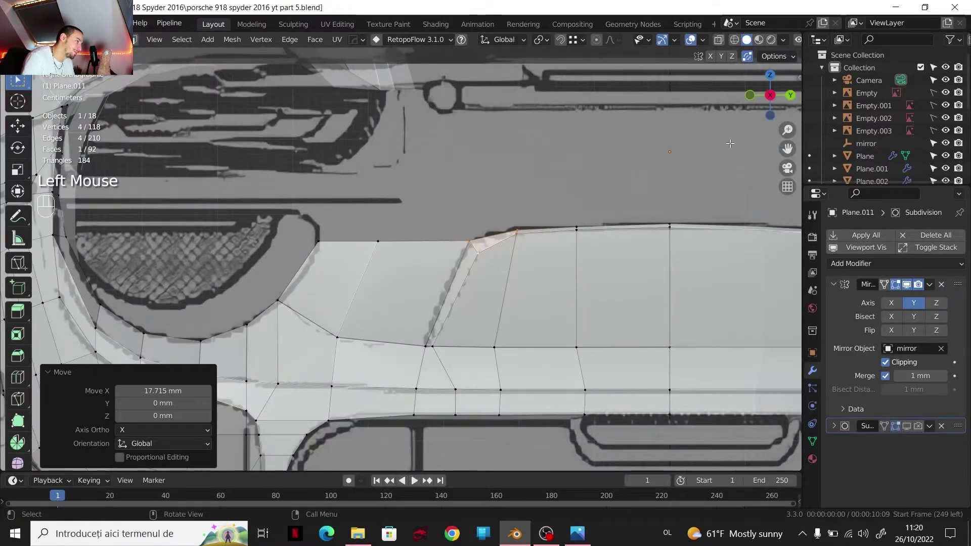
{"action": "left_click", "coordinate": [751, 95]}
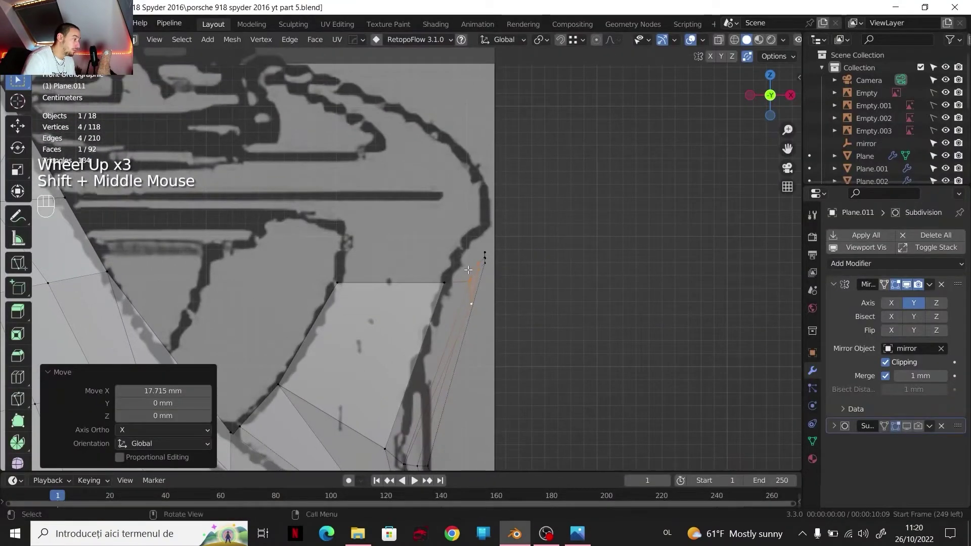
Step: Select the recess's inner upper edge from its corner to the centre line and move it about -23.3 mm along X
{"action": "middle_click_drag", "start_coordinate": [405, 253], "coordinate": [553, 216]}
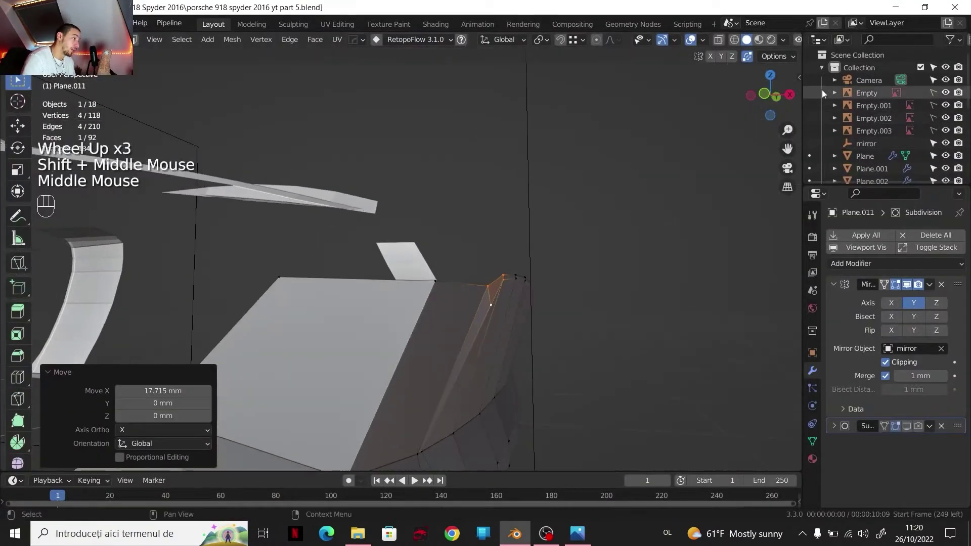
{"action": "scroll", "coordinate": [670, 199], "scroll_direction": "down", "scroll_amount": 1}
{"action": "middle_click_drag", "start_coordinate": [670, 199], "coordinate": [354, 289]}
{"action": "left_click", "coordinate": [358, 281]}
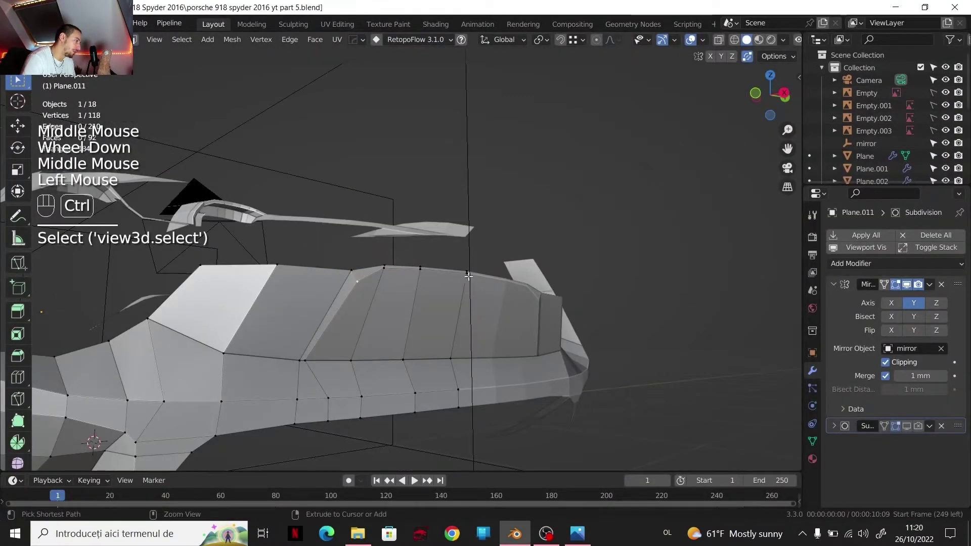
{"action": "left_click", "coordinate": [468, 277], "text": "ctrl"}
{"action": "left_click", "coordinate": [756, 93]}
{"action": "scroll", "coordinate": [573, 285], "scroll_direction": "up", "scroll_amount": 1}
{"action": "scroll", "coordinate": [572, 285], "scroll_direction": "up", "scroll_amount": 1, "text": "shift"}
{"action": "middle_click_drag", "start_coordinate": [573, 284], "coordinate": [512, 279], "text": "shift"}
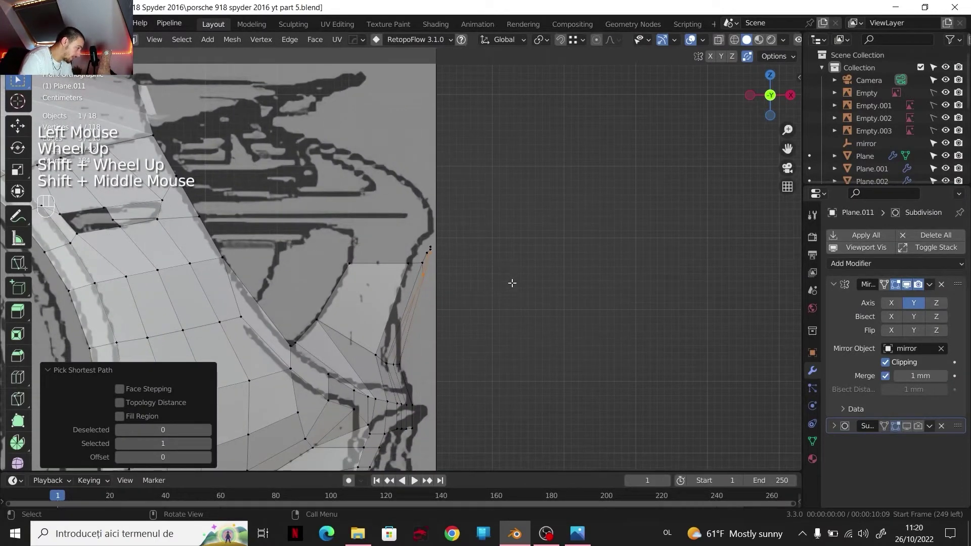
{"action": "key", "text": "g"}
{"action": "key", "text": "x"}
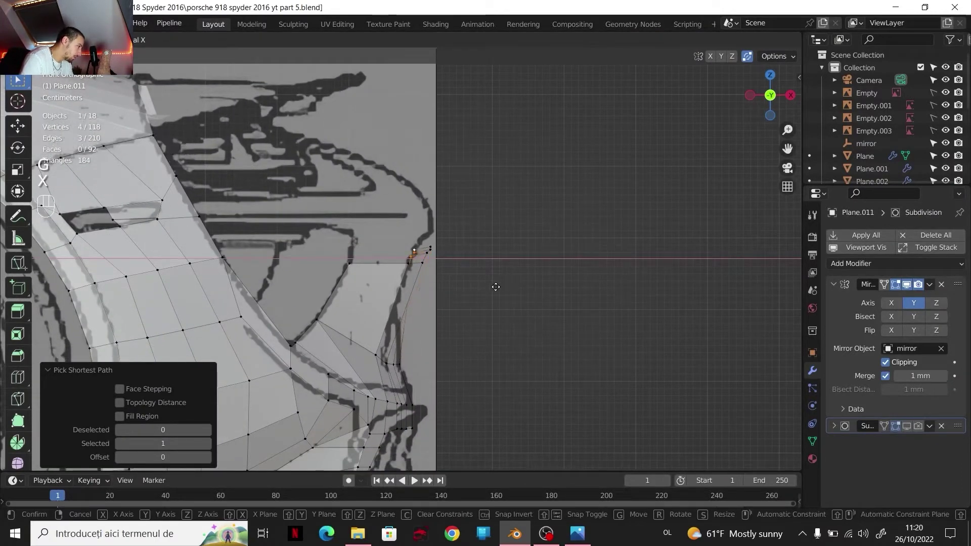
{"action": "left_click", "coordinate": [495, 287]}
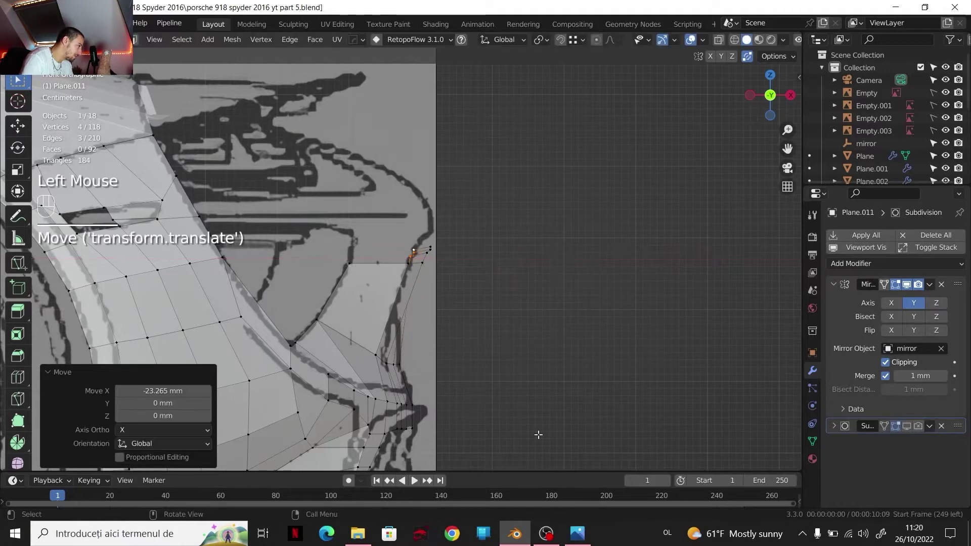
Step: Compare the bumper with the reference photo and preview its smoothed shape in Object Mode by temporarily showing the Subdivision modifier
{"action": "left_click", "coordinate": [577, 533]}
{"action": "left_click", "coordinate": [517, 531]}
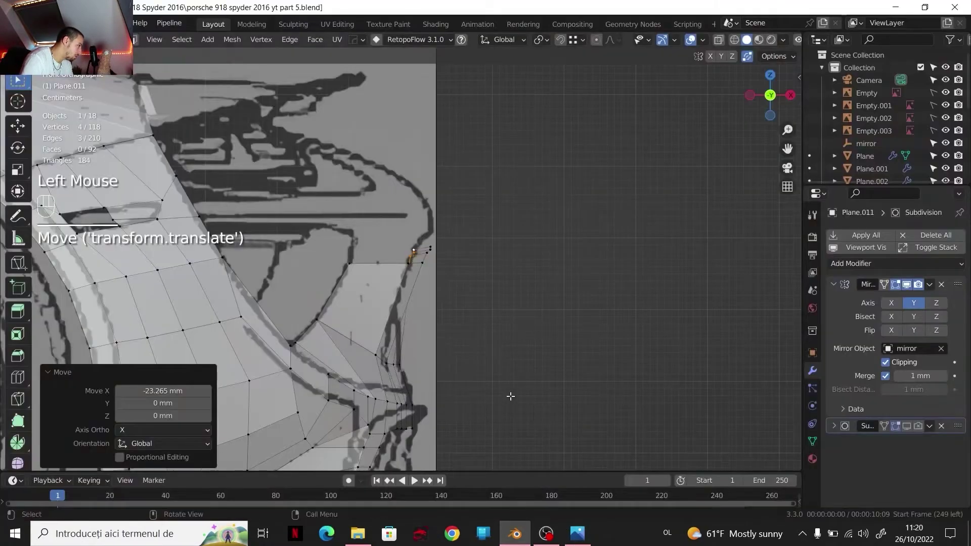
{"action": "scroll", "coordinate": [516, 382], "scroll_direction": "down", "scroll_amount": 2}
{"action": "scroll", "coordinate": [430, 354], "scroll_direction": "down", "scroll_amount": 2}
{"action": "middle_click_drag", "start_coordinate": [514, 384], "coordinate": [342, 322]}
{"action": "key", "text": "Tab"}
{"action": "left_click", "coordinate": [907, 426]}
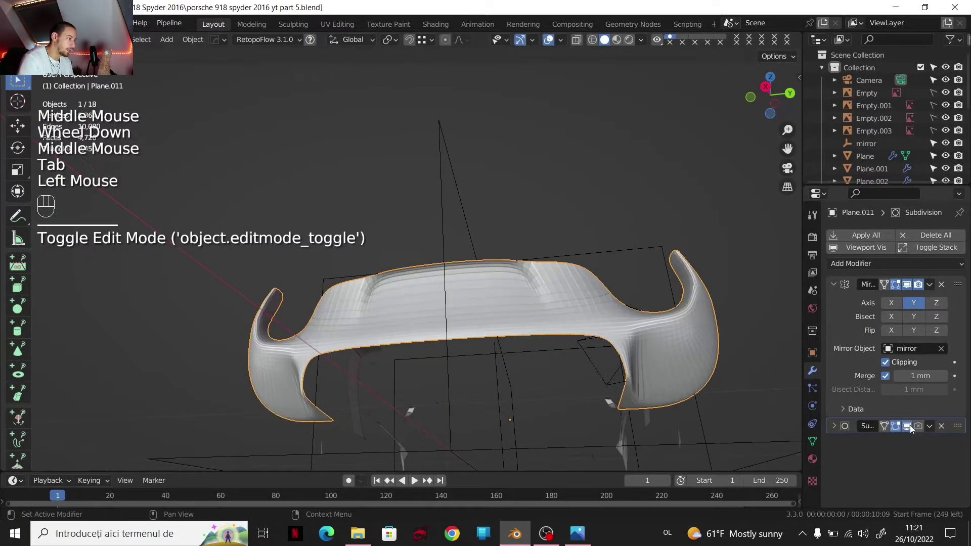
{"action": "middle_click_drag", "start_coordinate": [354, 273], "coordinate": [502, 314]}
{"action": "scroll", "coordinate": [506, 317], "scroll_direction": "down", "scroll_amount": 1}
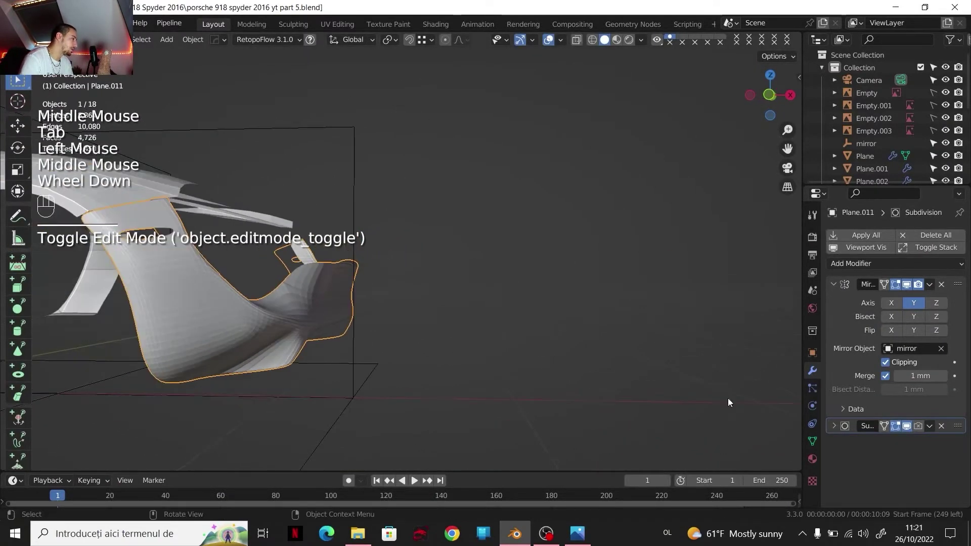
{"action": "left_click", "coordinate": [907, 426]}
{"action": "scroll", "coordinate": [447, 295], "scroll_direction": "down", "scroll_amount": 1}
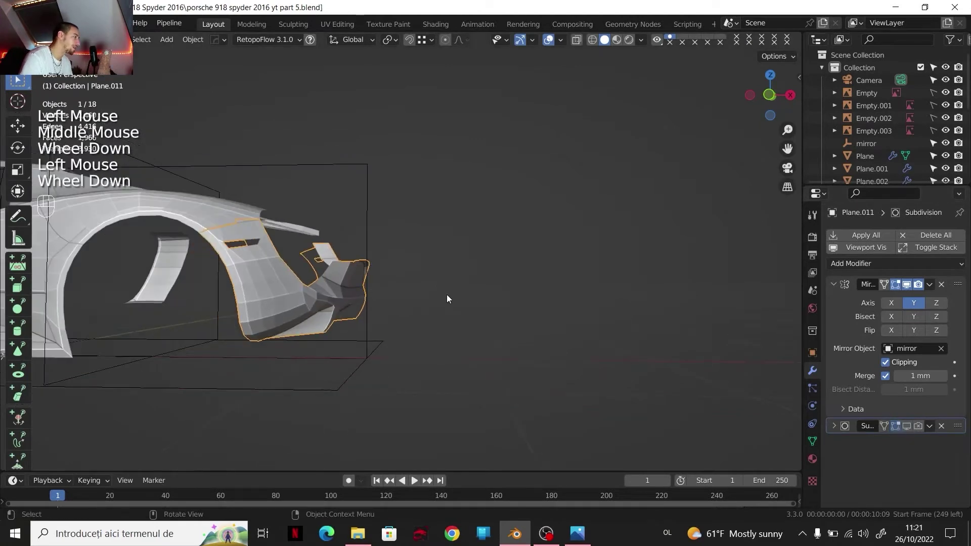
Step: Select the bumper's upper edge from its outer corner to the centre line and extrude it about 47.6 mm up along Z
{"action": "middle_click_drag", "start_coordinate": [448, 295], "coordinate": [755, 108]}
{"action": "key", "text": "Tab"}
{"action": "left_click", "coordinate": [779, 102]}
{"action": "scroll", "coordinate": [520, 273], "scroll_direction": "up", "scroll_amount": 4}
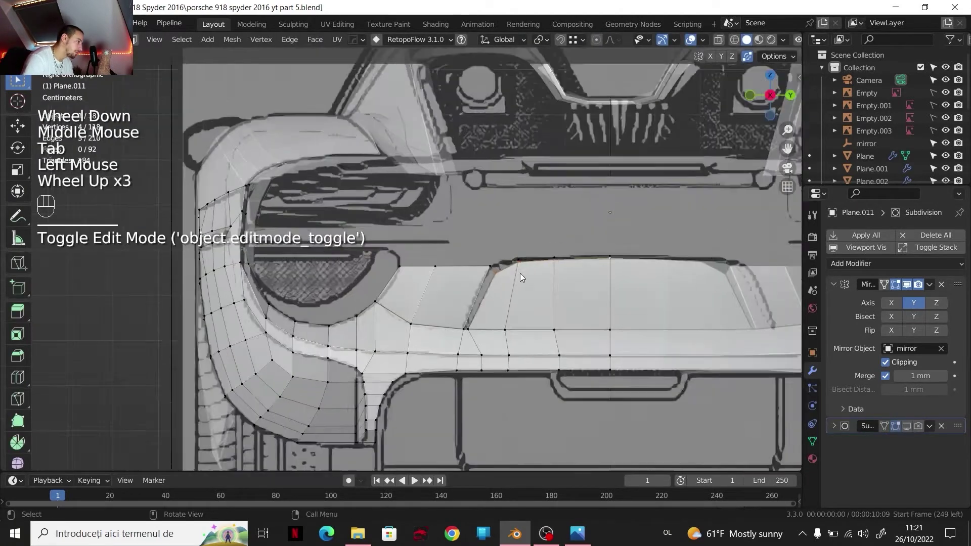
{"action": "middle_click_drag", "start_coordinate": [505, 271], "coordinate": [382, 270], "text": "shift"}
{"action": "scroll", "coordinate": [318, 284], "scroll_direction": "down", "scroll_amount": 1}
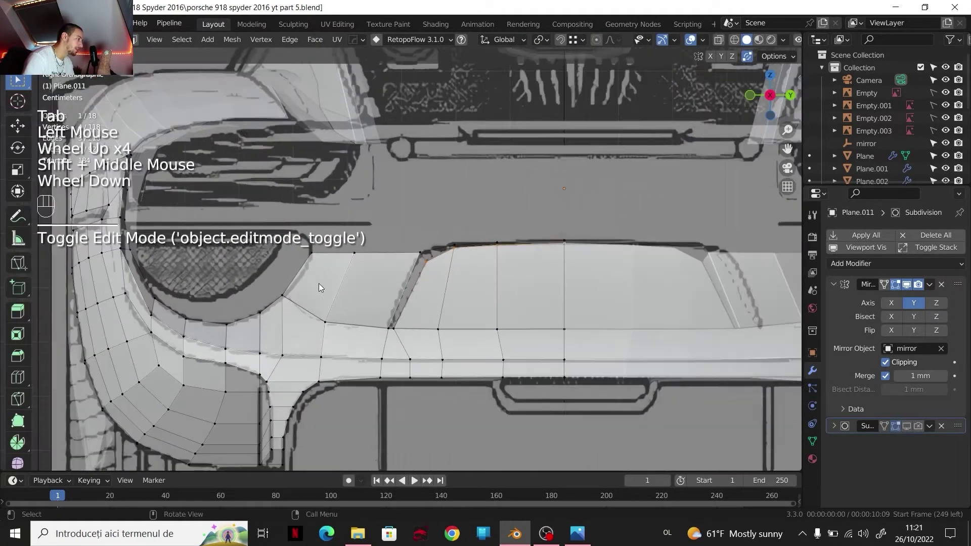
{"action": "left_click", "coordinate": [310, 252]}
{"action": "left_click", "coordinate": [564, 242], "text": "ctrl"}
{"action": "key", "text": "e"}
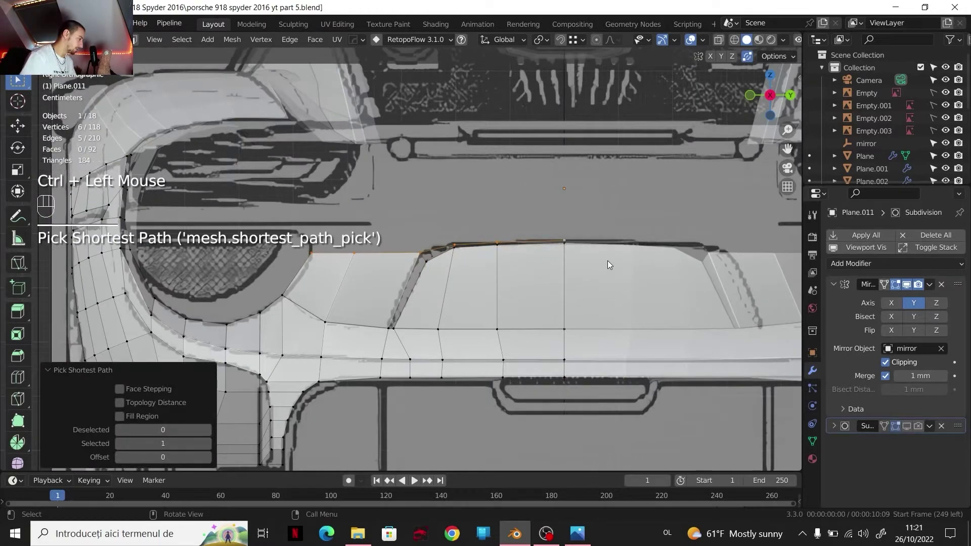
{"action": "key", "text": "z"}
{"action": "left_click", "coordinate": [606, 237]}
Step: Flatten the extruded upper edge by scaling it to 0 on Z, and move it about -2.6 mm along Z
{"action": "key", "text": "s"}
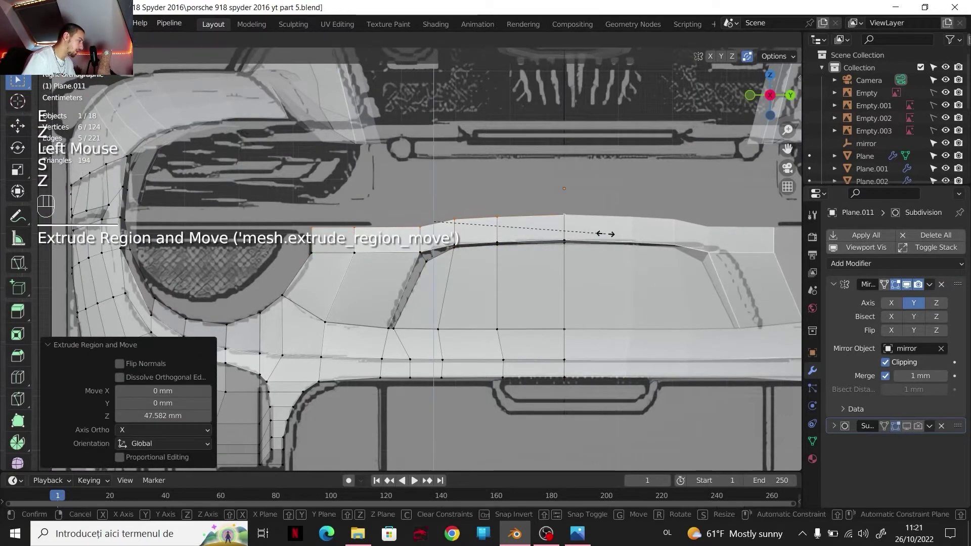
{"action": "key", "text": "z"}
{"action": "key", "text": "shift+0"}
{"action": "key", "text": "Return"}
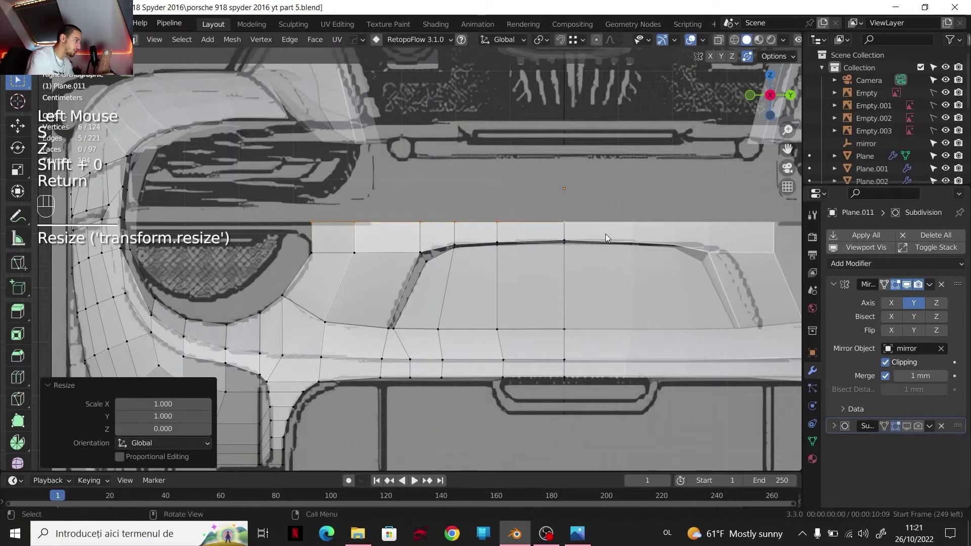
{"action": "key", "text": "g"}
{"action": "key", "text": "z"}
{"action": "left_click", "coordinate": [730, 143], "text": "shift"}
Step: Check the extended upper strip against the side blueprint and the reference photo
{"action": "left_click", "coordinate": [752, 94]}
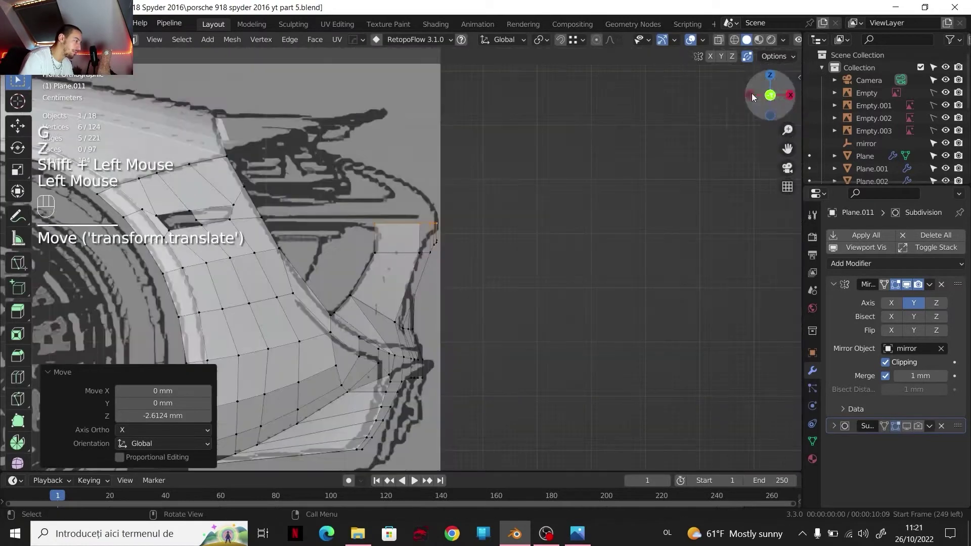
{"action": "scroll", "coordinate": [584, 210], "scroll_direction": "up", "scroll_amount": 2}
{"action": "middle_click_drag", "start_coordinate": [585, 211], "coordinate": [545, 245], "text": "shift"}
{"action": "scroll", "coordinate": [545, 246], "scroll_direction": "up", "scroll_amount": 1}
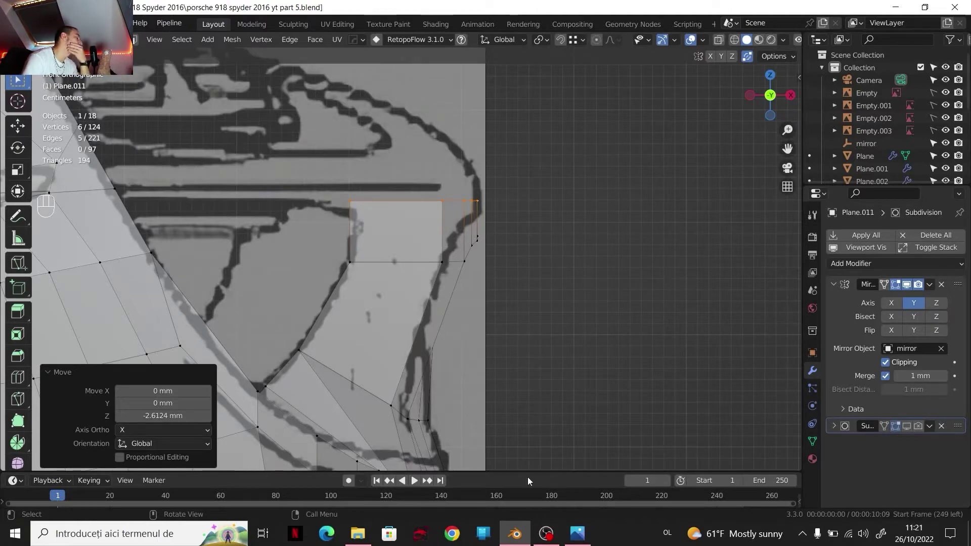
{"action": "scroll", "coordinate": [544, 399], "scroll_direction": "down", "scroll_amount": 1}
{"action": "left_click", "coordinate": [578, 533]}
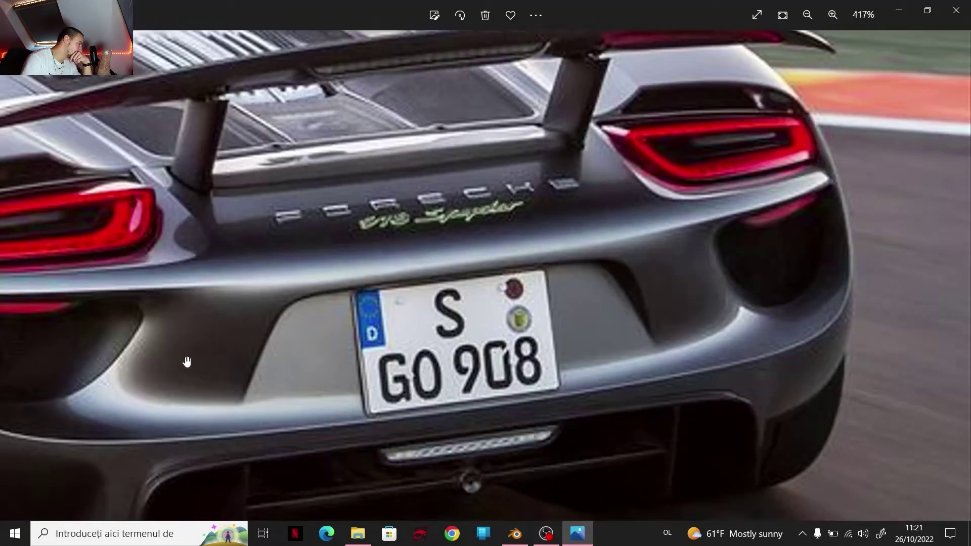
{"action": "left_click", "coordinate": [521, 543]}
{"action": "scroll", "coordinate": [491, 265], "scroll_direction": "up", "scroll_amount": 3}
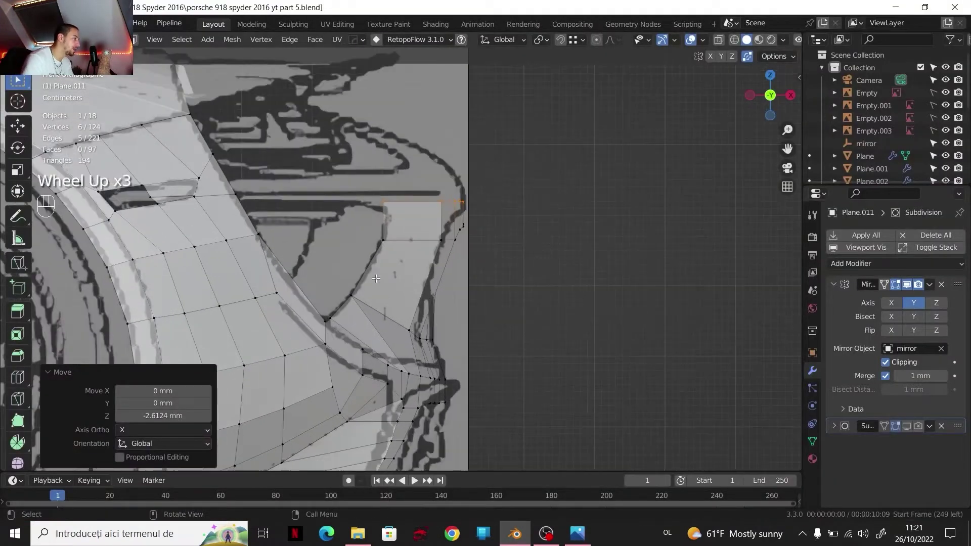
{"action": "middle_click_drag", "start_coordinate": [486, 263], "coordinate": [490, 265]}
{"action": "scroll", "coordinate": [491, 266], "scroll_direction": "up", "scroll_amount": 1}
Step: Select the three-vertex vertical path beside the bumper's outer column and Edge Slide it outward by a factor of 0.463
{"action": "left_click", "coordinate": [764, 95]}
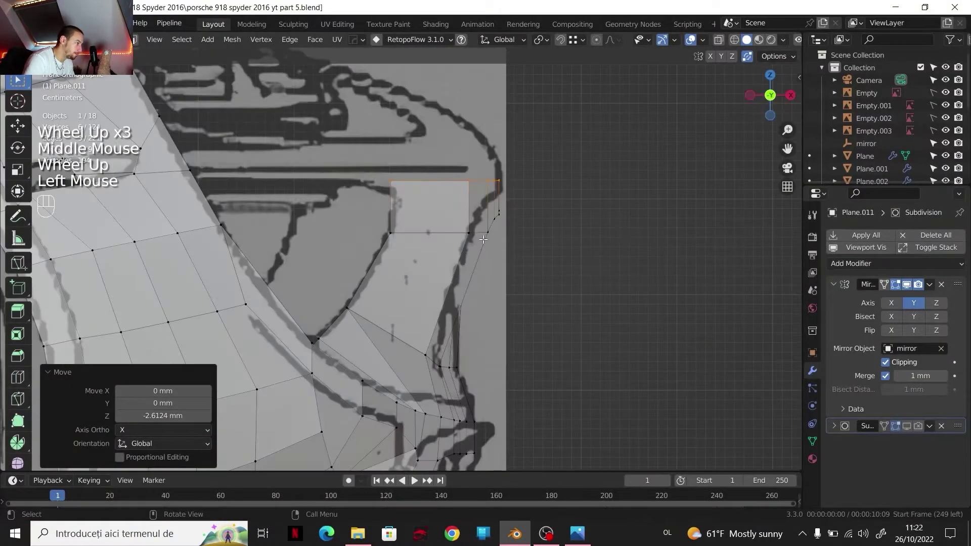
{"action": "left_click", "coordinate": [468, 181]}
{"action": "left_click", "coordinate": [420, 352], "text": "ctrl"}
{"action": "key", "text": "g"}
{"action": "key", "text": "g"}
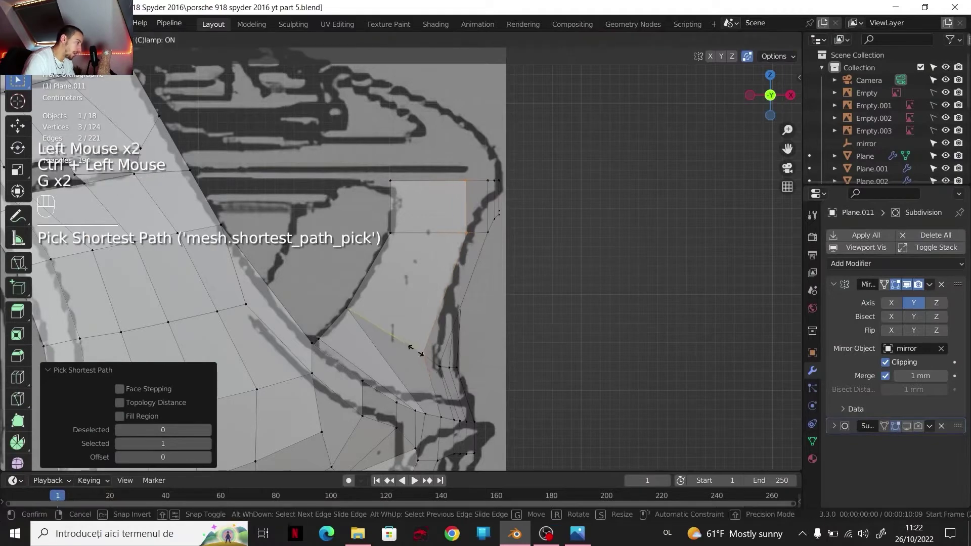
{"action": "left_click", "coordinate": [390, 334]}
{"action": "scroll", "coordinate": [492, 304], "scroll_direction": "down", "scroll_amount": 1}
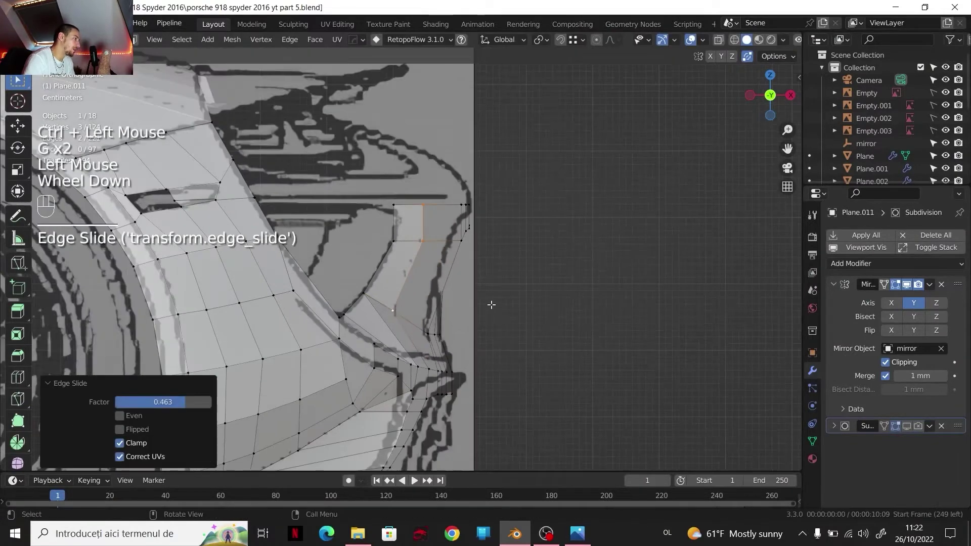
Step: Move the slid three-vertex path about 20.3 mm along X in the top view to follow the bumper's curve
{"action": "middle_click_drag", "start_coordinate": [492, 303], "coordinate": [724, 119]}
{"action": "scroll", "coordinate": [724, 119], "scroll_direction": "down", "scroll_amount": 2}
{"action": "left_click_drag", "start_coordinate": [767, 74], "coordinate": [764, 75]}
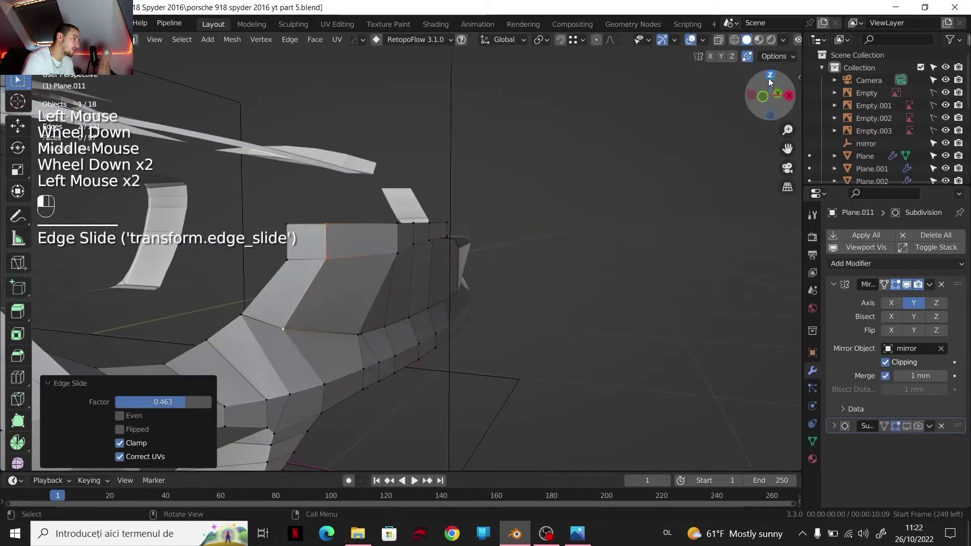
{"action": "middle_click_drag", "start_coordinate": [597, 152], "coordinate": [553, 184], "text": "shift"}
{"action": "scroll", "coordinate": [516, 258], "scroll_direction": "up", "scroll_amount": 4}
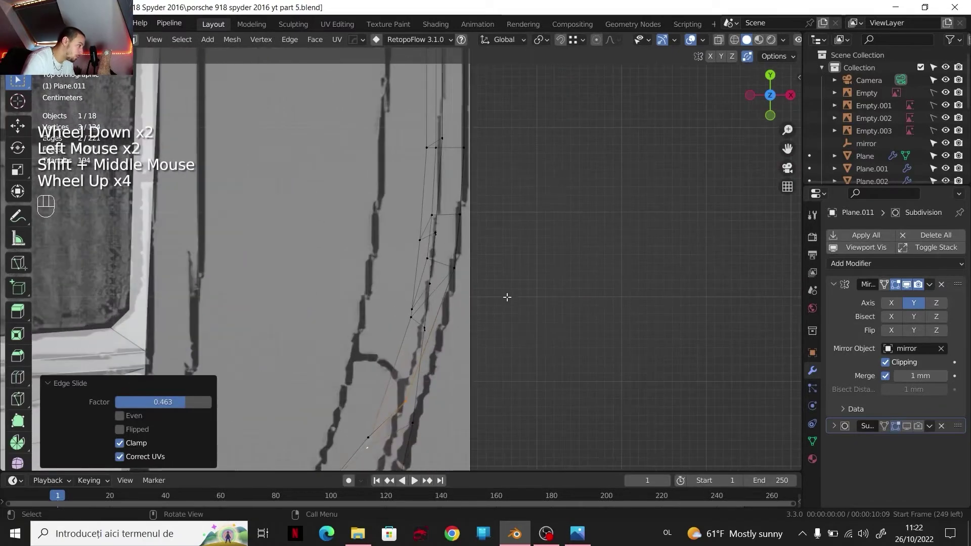
{"action": "middle_click_drag", "start_coordinate": [507, 297], "coordinate": [516, 243], "text": "shift"}
{"action": "key", "text": "g"}
{"action": "key", "text": "x"}
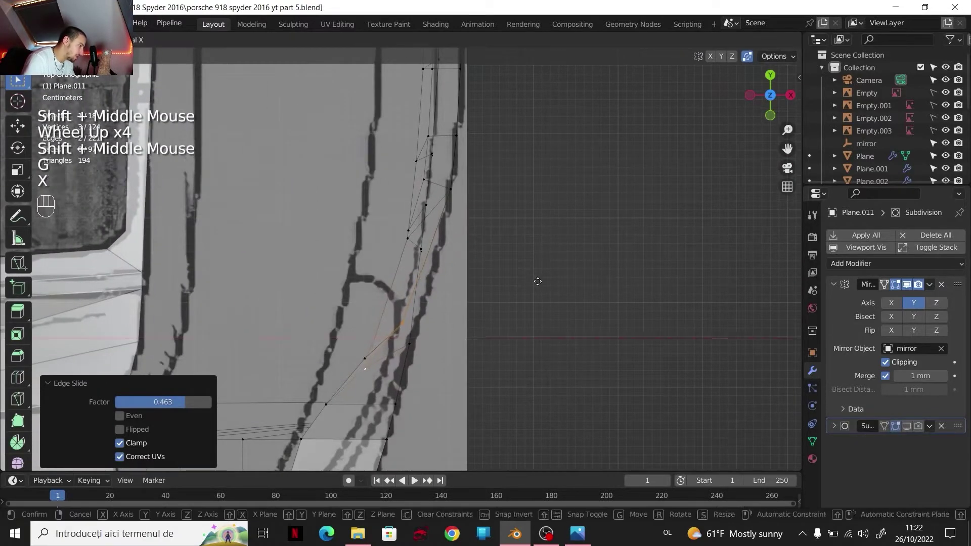
{"action": "left_click", "coordinate": [542, 286]}
{"action": "scroll", "coordinate": [546, 290], "scroll_direction": "down", "scroll_amount": 1}
{"action": "middle_click_drag", "start_coordinate": [545, 290], "coordinate": [374, 177]}
{"action": "scroll", "coordinate": [450, 232], "scroll_direction": "down", "scroll_amount": 2}
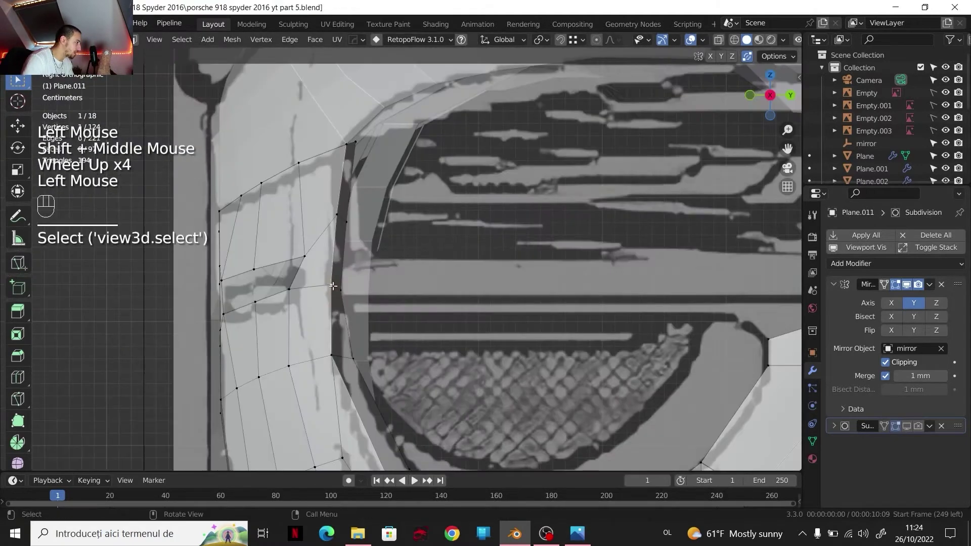
Step: Select the short rim edge below the vent slot's inner end and Edge Slide it downward by a factor of -0.383
{"action": "left_click", "coordinate": [340, 290], "text": "shift"}
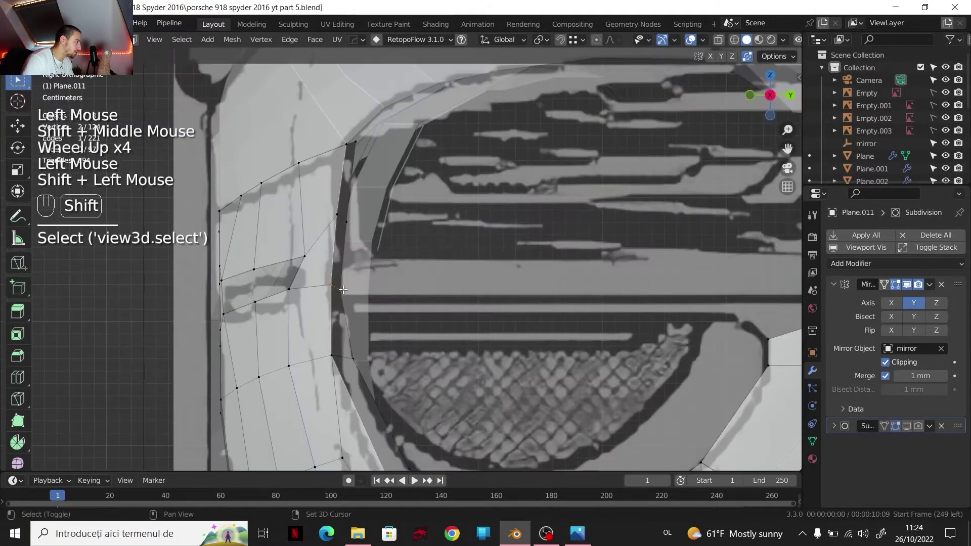
{"action": "key", "text": "g"}
{"action": "key", "text": "g"}
{"action": "left_click", "coordinate": [368, 240]}
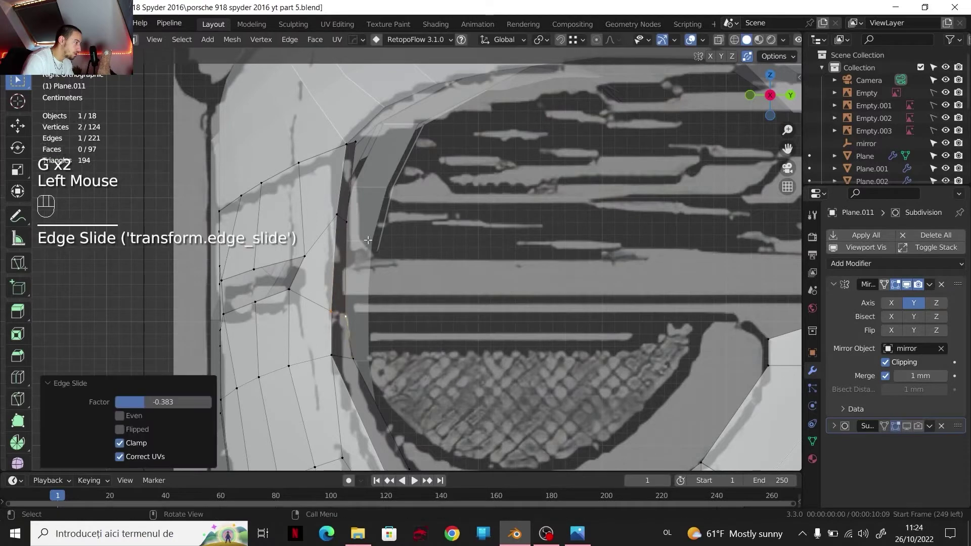
Step: Edge Slide the short rim edge above the vent slot by 0.372 and move it about -1.2 mm along Y
{"action": "left_click", "coordinate": [335, 214]}
{"action": "left_click", "coordinate": [347, 221], "text": "shift"}
{"action": "key", "text": "g"}
{"action": "key", "text": "g"}
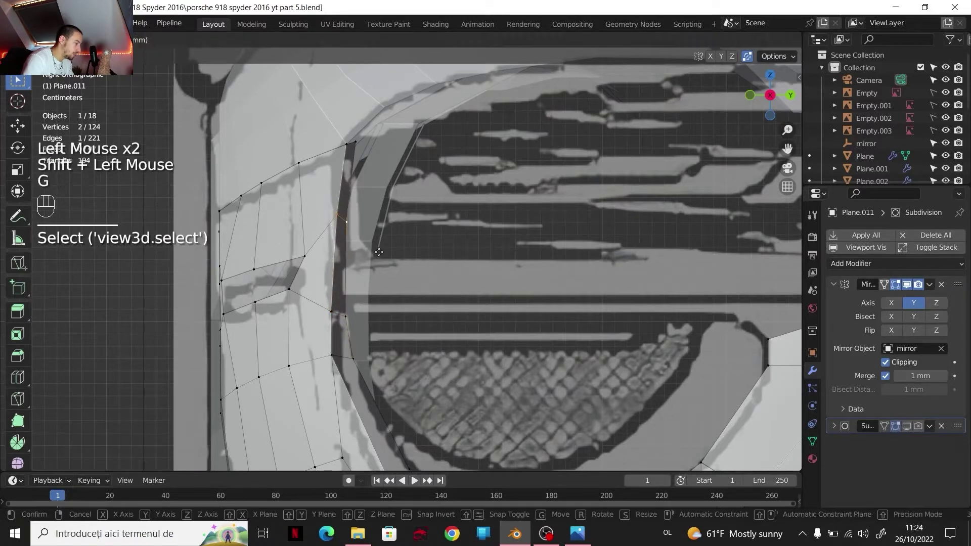
{"action": "left_click", "coordinate": [386, 285]}
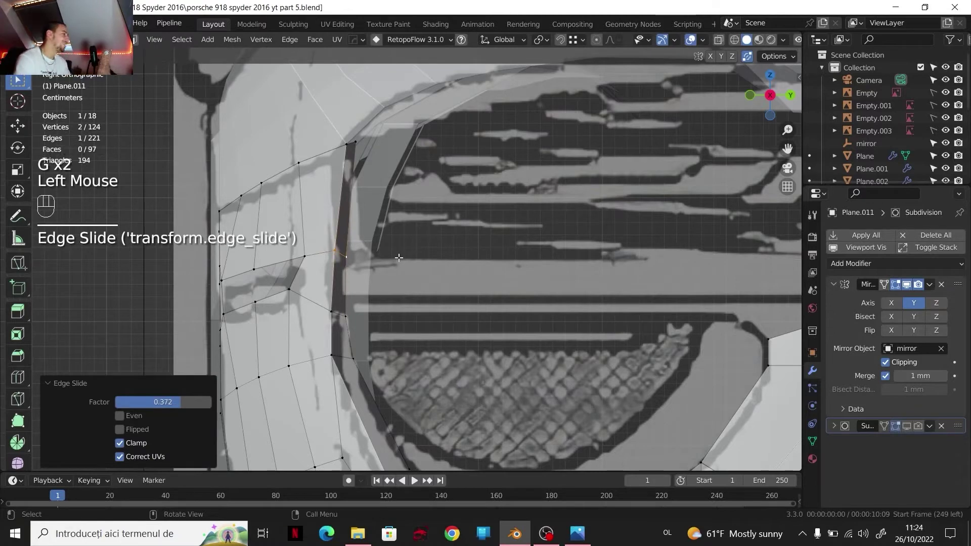
{"action": "key", "text": "g"}
{"action": "key", "text": "y"}
{"action": "left_click", "coordinate": [373, 258], "text": "shift"}
Step: Select the bumper's flat top edge through to the centre line in edge mode and extrude it about 38.1 mm up along Z
{"action": "scroll", "coordinate": [373, 258], "scroll_direction": "down", "scroll_amount": 2}
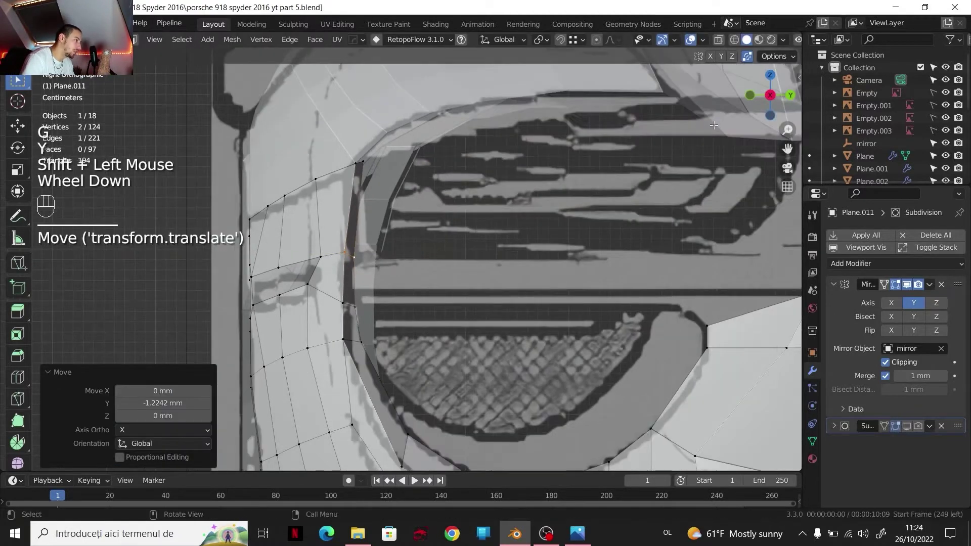
{"action": "left_click", "coordinate": [773, 76]}
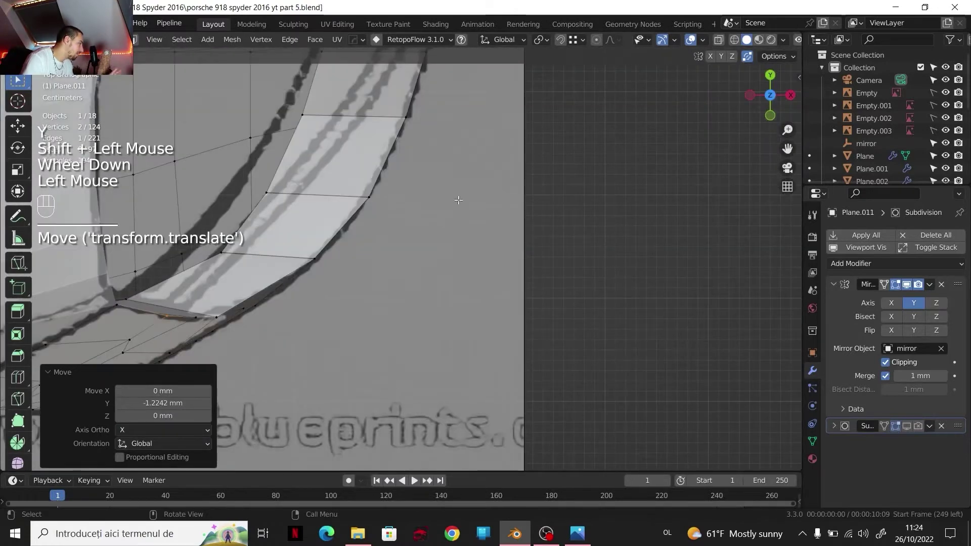
{"action": "left_click", "coordinate": [771, 116]}
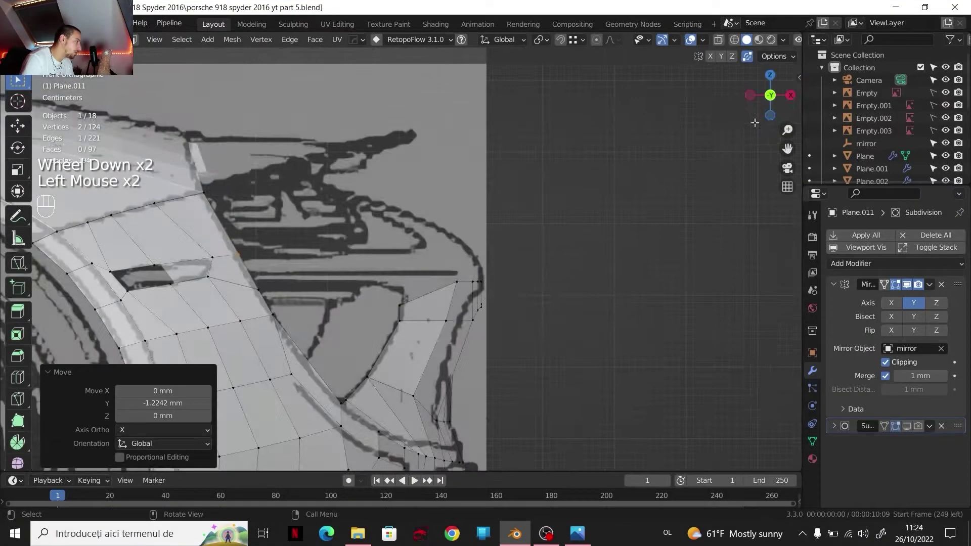
{"action": "scroll", "coordinate": [479, 228], "scroll_direction": "down", "scroll_amount": 2}
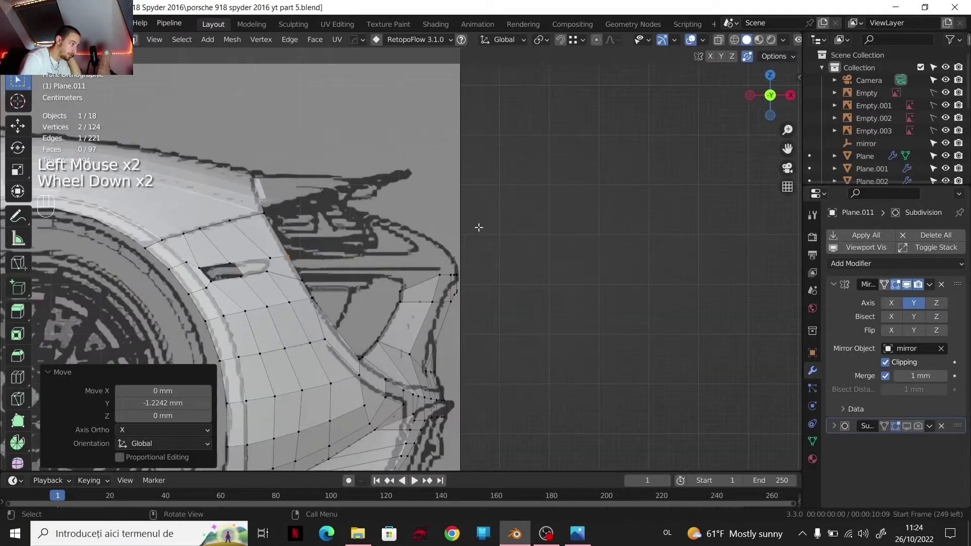
{"action": "middle_click_drag", "start_coordinate": [467, 243], "coordinate": [359, 285]}
{"action": "middle_click_drag", "start_coordinate": [359, 286], "coordinate": [417, 295], "text": "shift"}
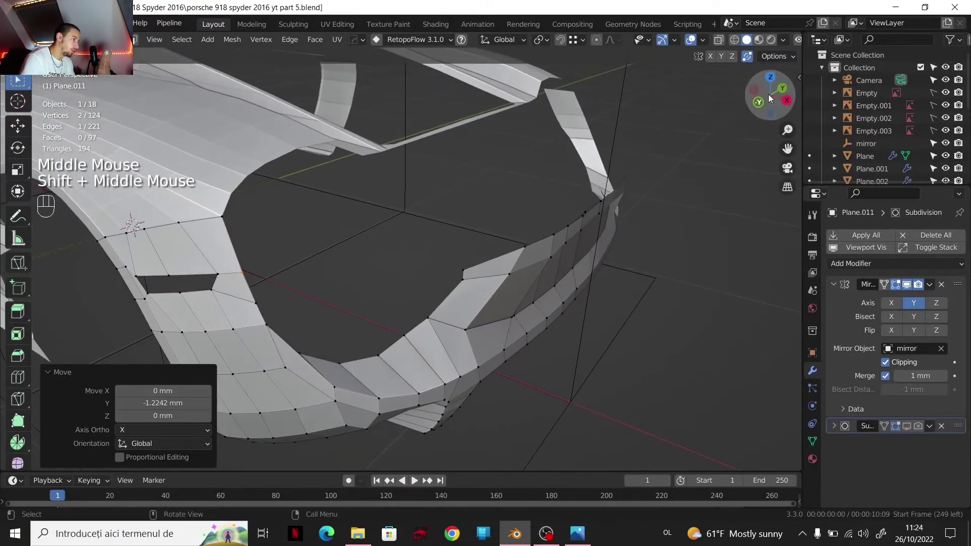
{"action": "left_click", "coordinate": [769, 94]}
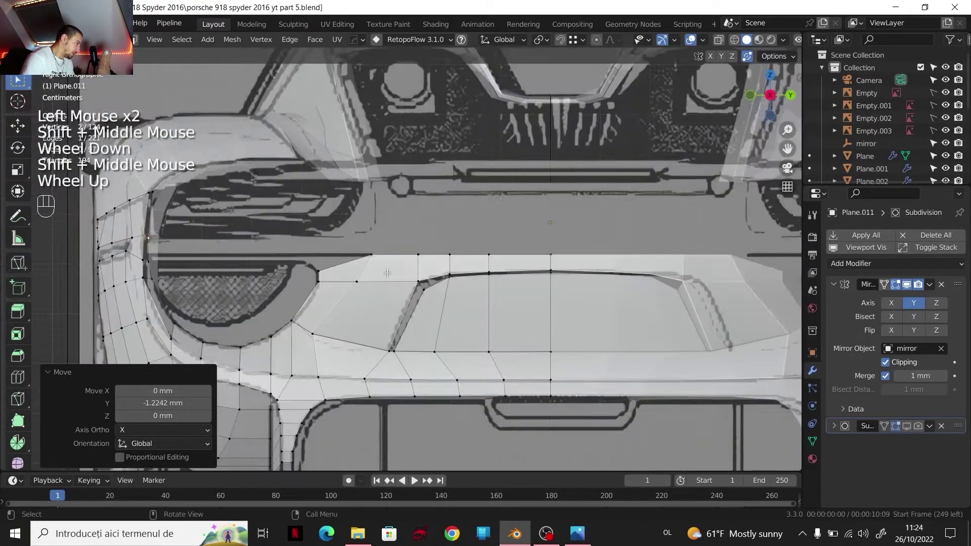
{"action": "scroll", "coordinate": [404, 268], "scroll_direction": "up", "scroll_amount": 1}
{"action": "key", "text": "2"}
{"action": "left_click", "coordinate": [433, 254]}
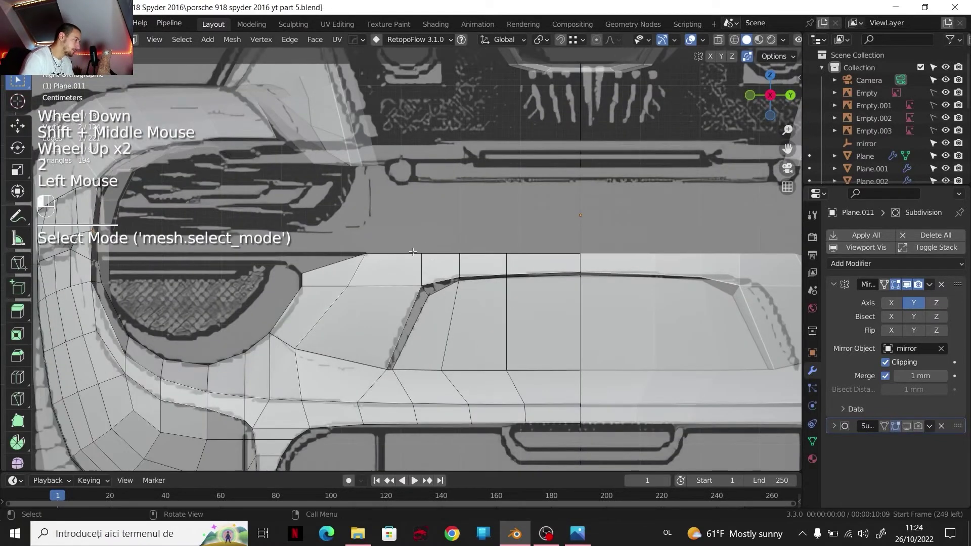
{"action": "left_click", "coordinate": [524, 254], "text": "ctrl"}
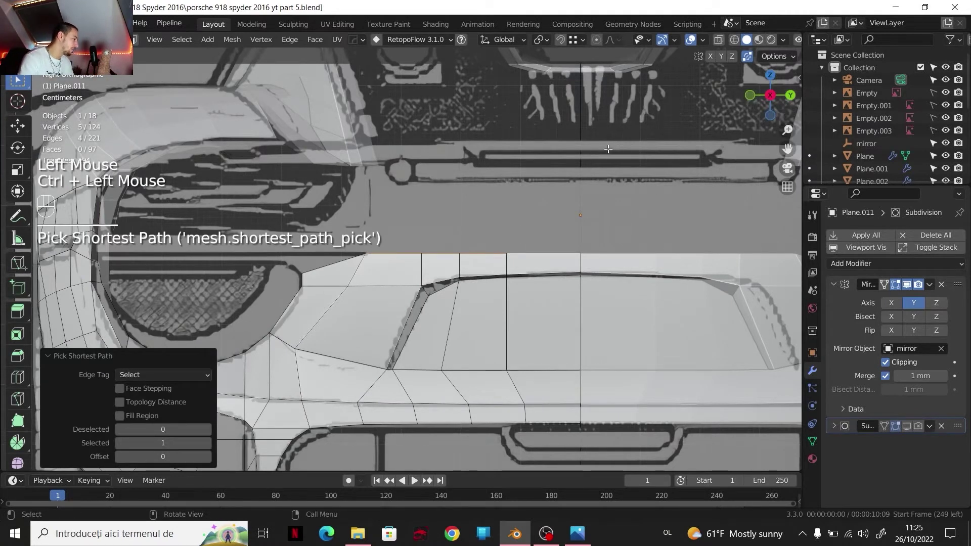
{"action": "key", "text": "e"}
{"action": "key", "text": "z"}
{"action": "left_click", "coordinate": [596, 160]}
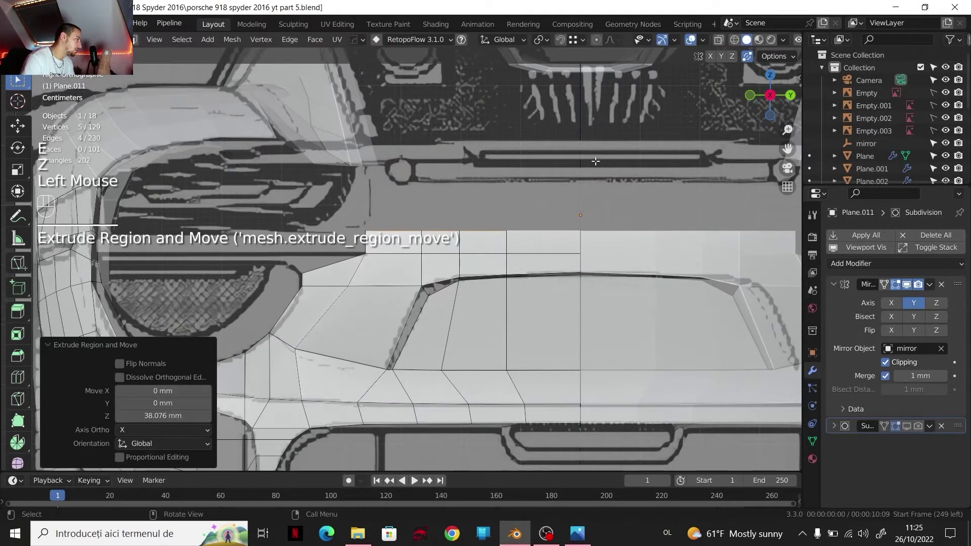
Step: Move the extruded top edge inward along X in the side view to follow the blueprint's rear curve
{"action": "left_click", "coordinate": [750, 95]}
{"action": "scroll", "coordinate": [549, 234], "scroll_direction": "up", "scroll_amount": 3}
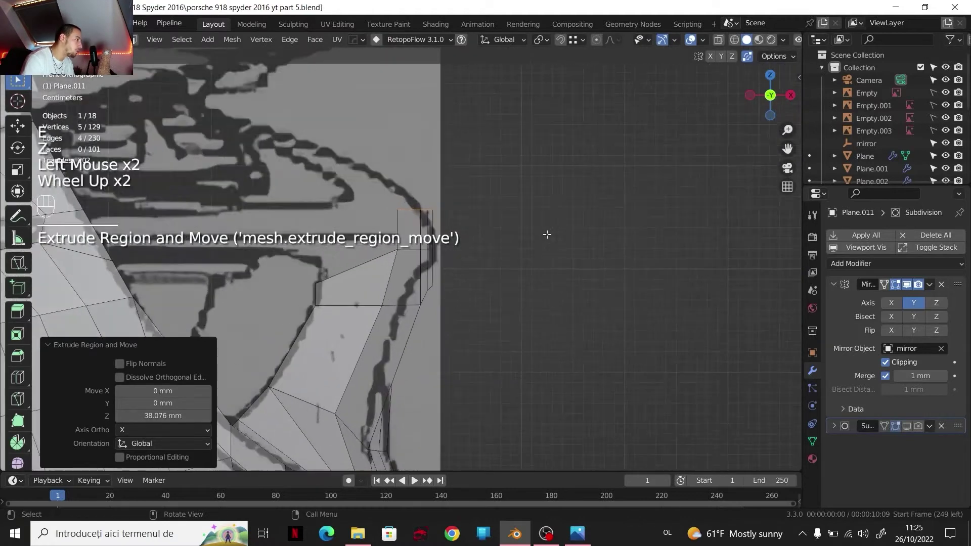
{"action": "key", "text": "g"}
{"action": "key", "text": "x"}
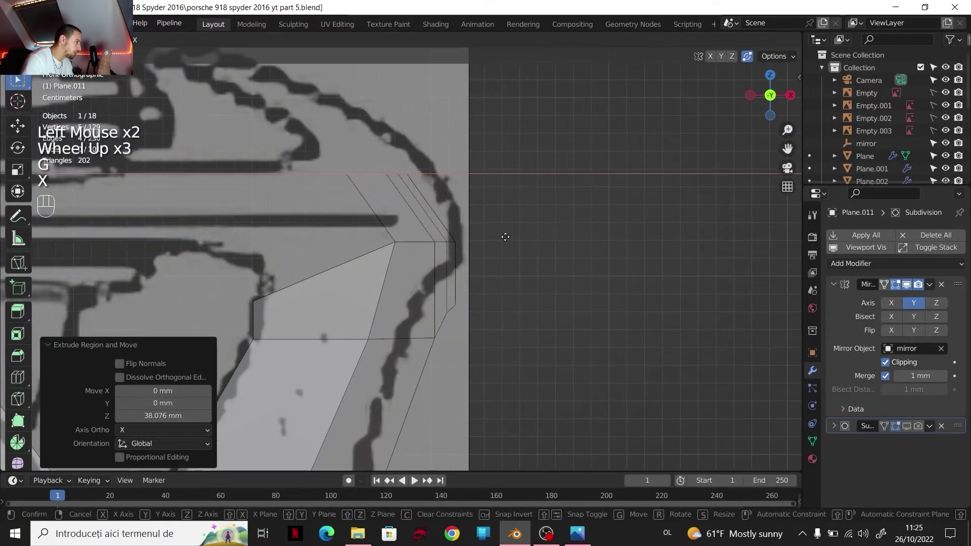
{"action": "left_click", "coordinate": [503, 234]}
Step: Make the side-view blueprint Empty.002 selectable and lower it along Z to line up with the bumper's upper curve
{"action": "key", "text": "Tab"}
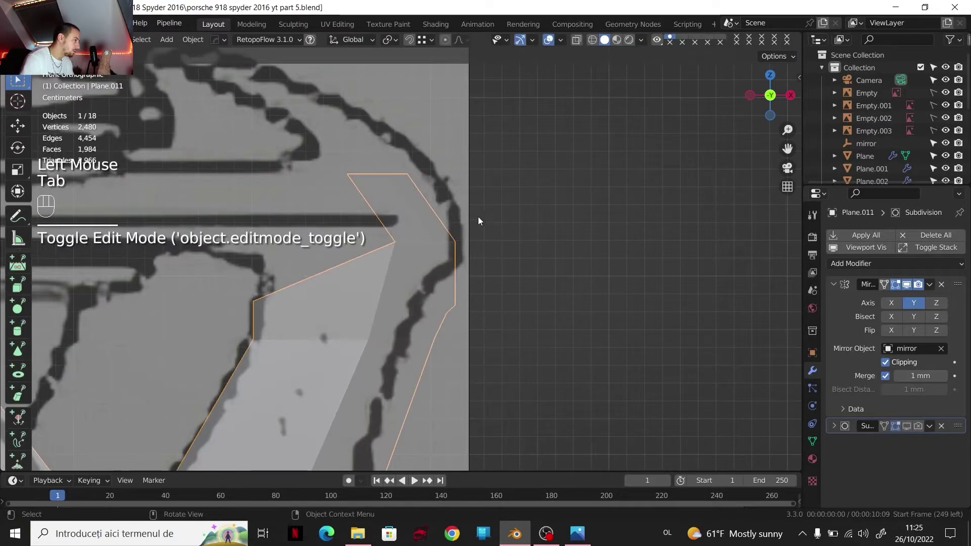
{"action": "left_click", "coordinate": [933, 118]}
{"action": "left_click", "coordinate": [880, 118]}
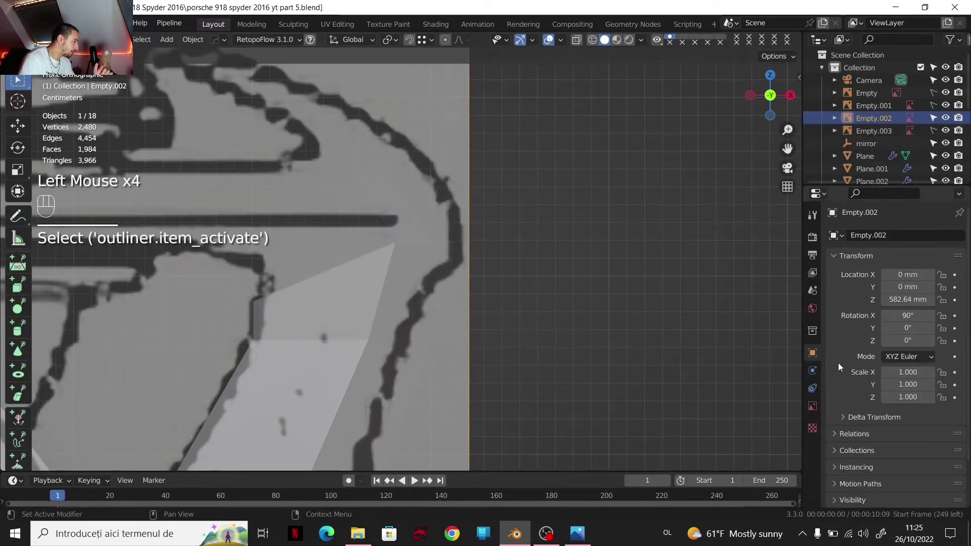
{"action": "left_click_drag", "start_coordinate": [911, 299], "coordinate": [902, 299], "text": "shift"}
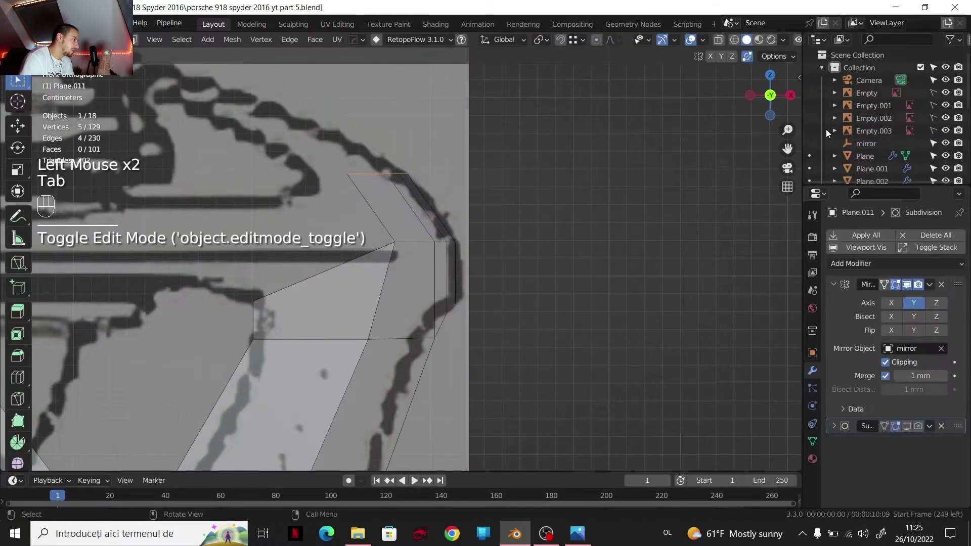
Step: Move the horizontal edge beside the licence-plate recess's upper corner about -8.57 mm along X to match the side-view blueprint
{"action": "scroll", "coordinate": [526, 263], "scroll_direction": "down", "scroll_amount": 2}
{"action": "middle_click_drag", "start_coordinate": [506, 253], "coordinate": [533, 270], "text": "shift"}
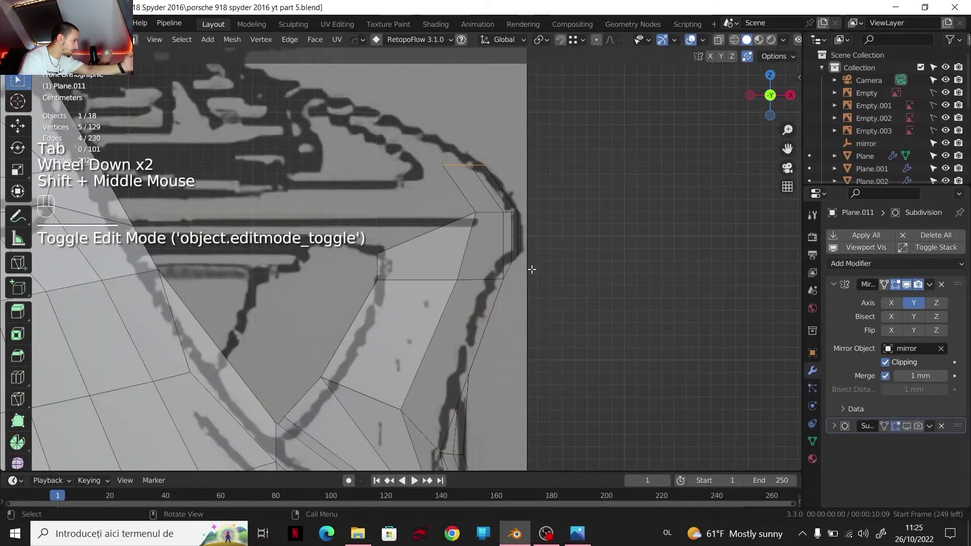
{"action": "left_click", "coordinate": [482, 281]}
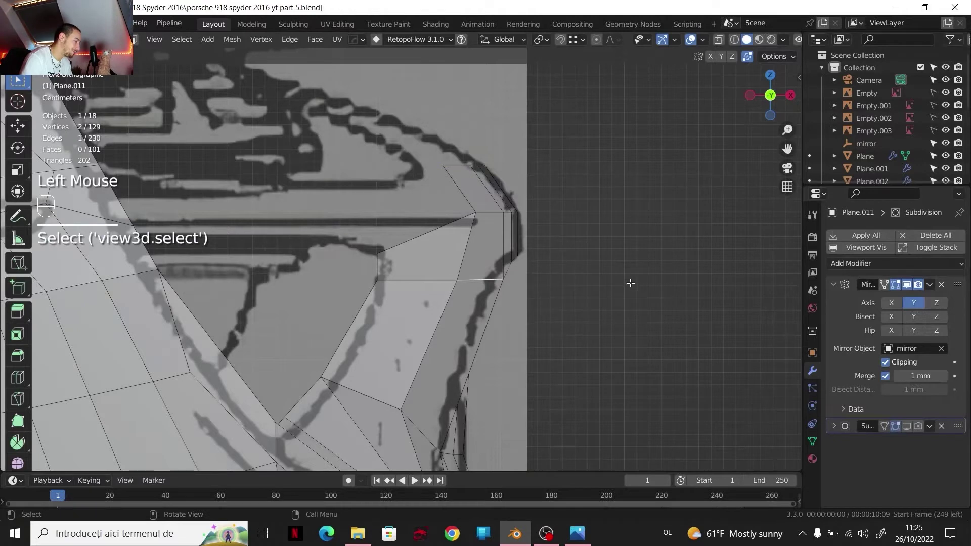
{"action": "key", "text": "g"}
{"action": "key", "text": "x"}
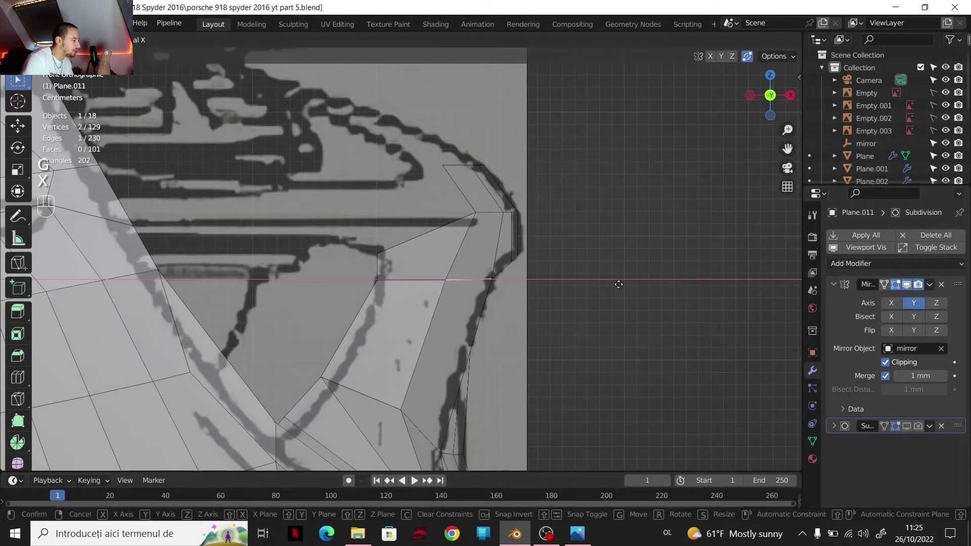
{"action": "left_click", "coordinate": [605, 287]}
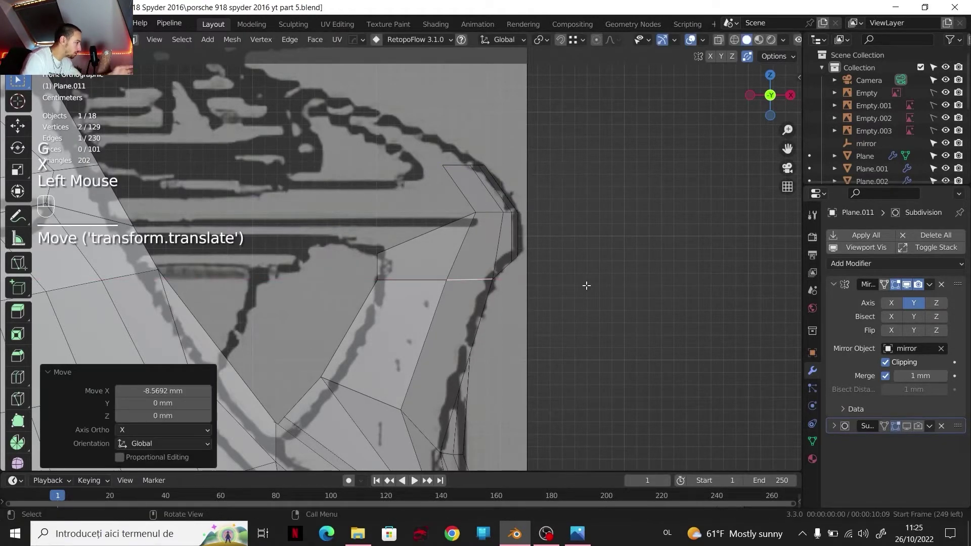
Step: Check the adjusted upper bumper in perspective against the reference photo and the side and rear blueprints
{"action": "left_click", "coordinate": [786, 100]}
{"action": "scroll", "coordinate": [317, 285], "scroll_direction": "down", "scroll_amount": 4}
{"action": "middle_click_drag", "start_coordinate": [344, 273], "coordinate": [410, 278]}
{"action": "middle_click_drag", "start_coordinate": [410, 278], "coordinate": [534, 256]}
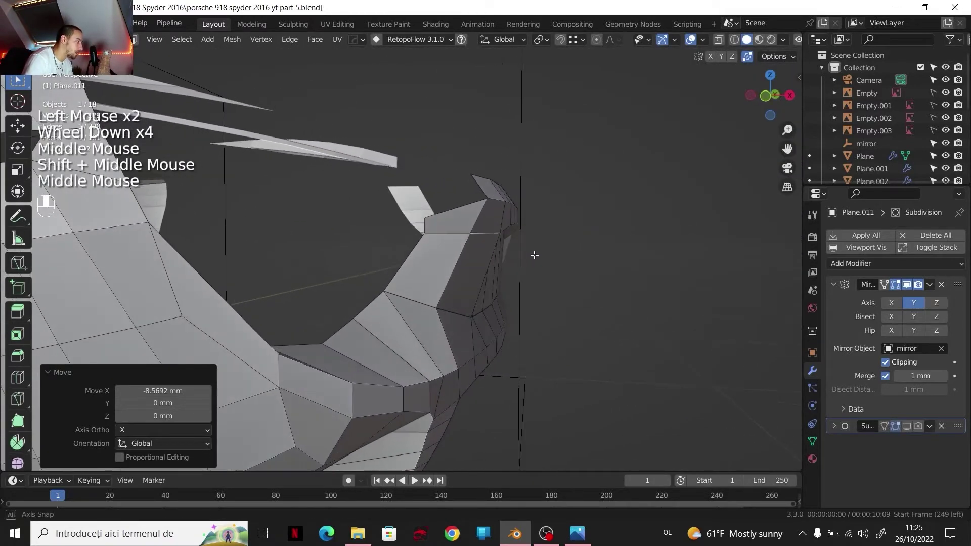
{"action": "left_click", "coordinate": [577, 534]}
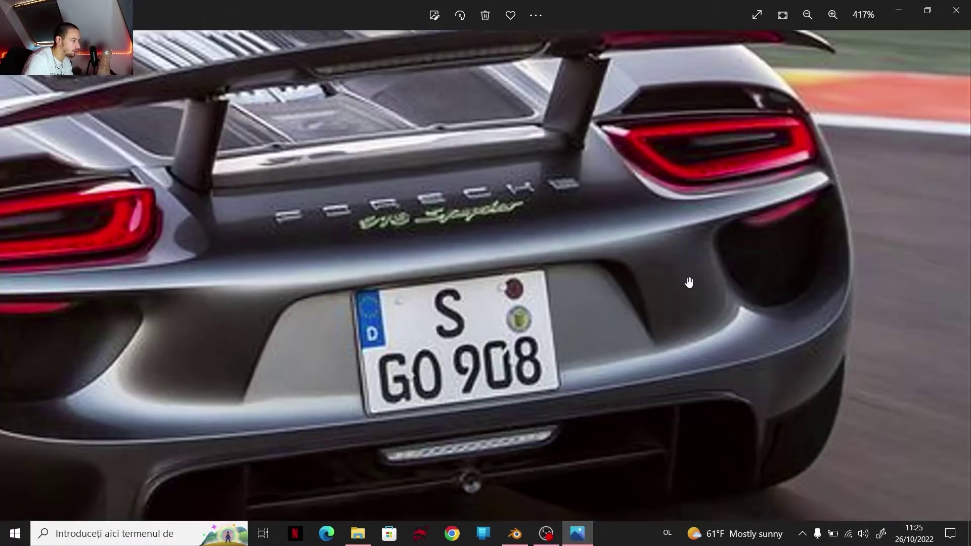
{"action": "key", "text": "alt+Tab"}
{"action": "scroll", "coordinate": [510, 293], "scroll_direction": "up", "scroll_amount": 2}
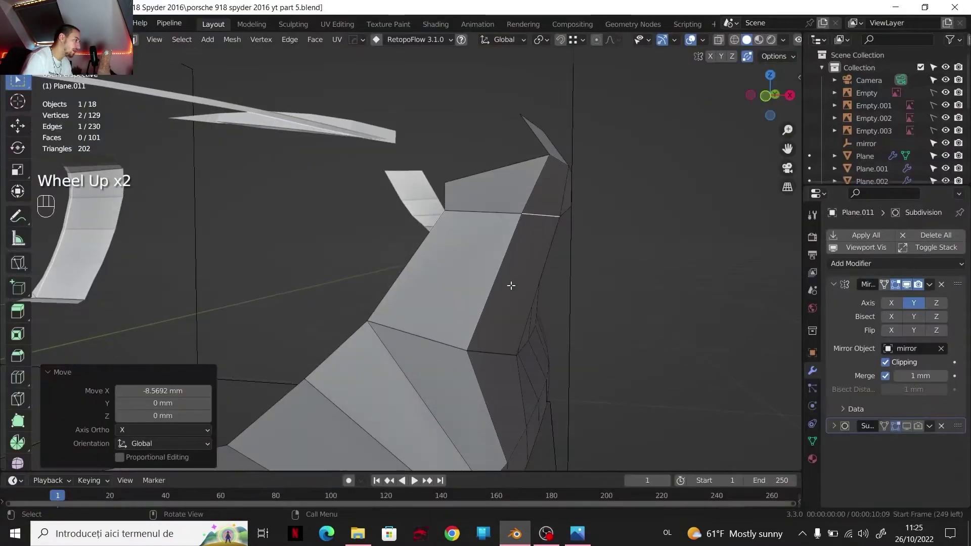
{"action": "left_click", "coordinate": [763, 113]}
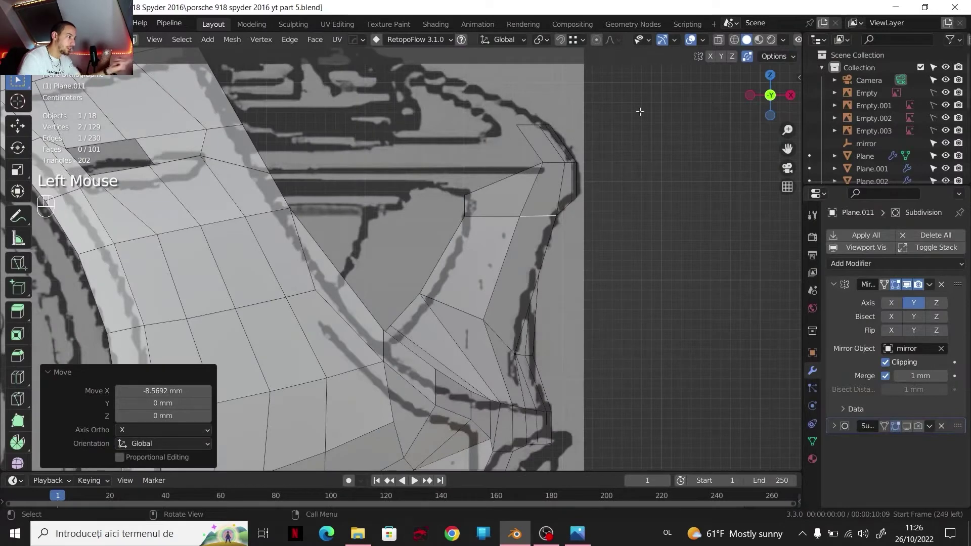
{"action": "left_click", "coordinate": [789, 98]}
{"action": "scroll", "coordinate": [591, 124], "scroll_direction": "down", "scroll_amount": 3}
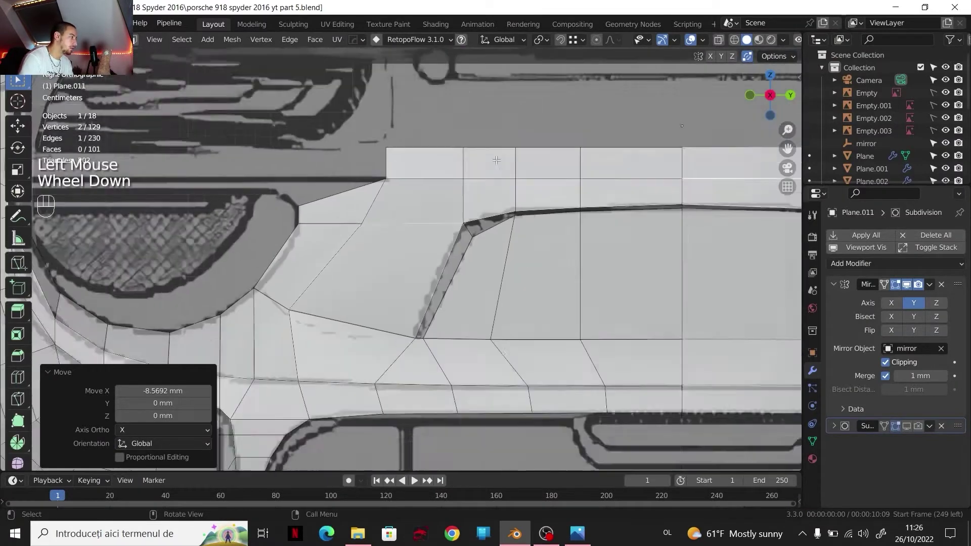
{"action": "middle_click_drag", "start_coordinate": [590, 123], "coordinate": [586, 158], "text": "shift"}
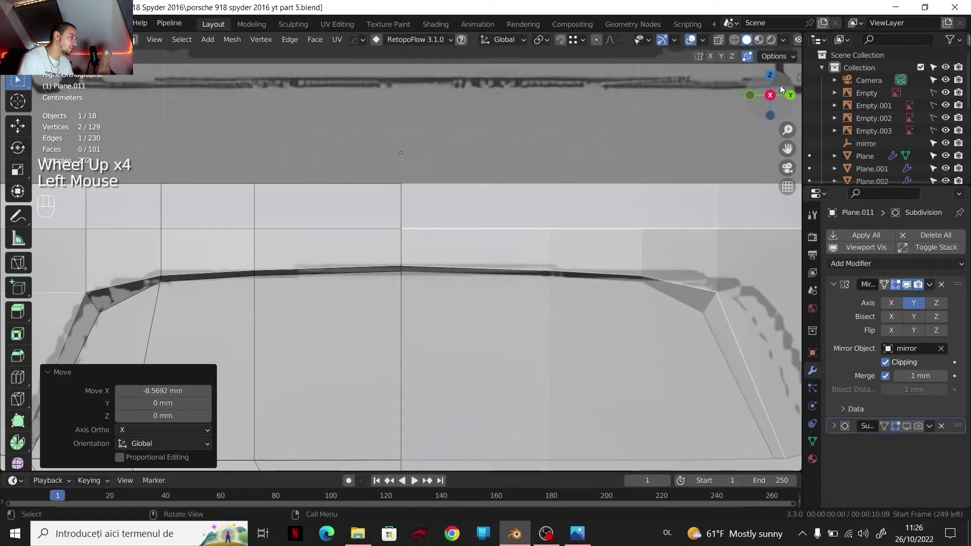
Step: Examine the bumper's upper edge and outer corner against the top-view and rear blueprints and the reference photo
{"action": "left_click", "coordinate": [771, 76]}
{"action": "scroll", "coordinate": [610, 168], "scroll_direction": "down", "scroll_amount": 2}
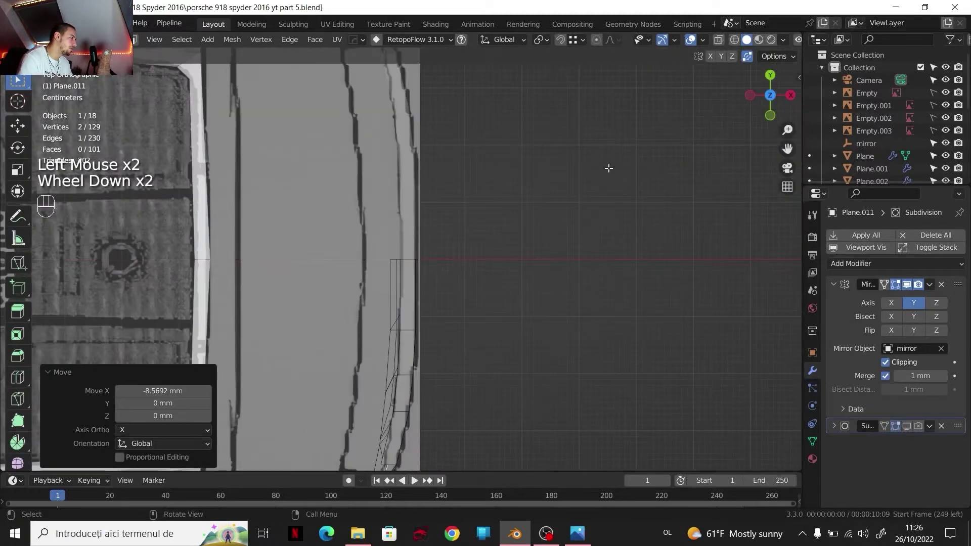
{"action": "scroll", "coordinate": [609, 168], "scroll_direction": "down", "scroll_amount": 2}
{"action": "middle_click_drag", "start_coordinate": [609, 168], "coordinate": [567, 111], "text": "shift"}
{"action": "scroll", "coordinate": [456, 243], "scroll_direction": "up", "scroll_amount": 3}
{"action": "middle_click_drag", "start_coordinate": [435, 284], "coordinate": [419, 218], "text": "shift"}
{"action": "scroll", "coordinate": [410, 263], "scroll_direction": "up", "scroll_amount": 3}
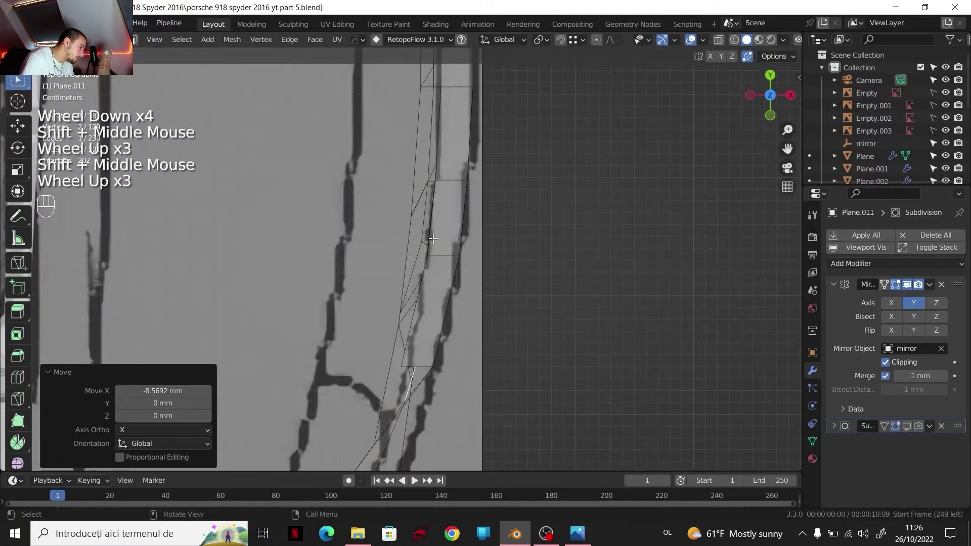
{"action": "scroll", "coordinate": [406, 271], "scroll_direction": "down", "scroll_amount": 2}
{"action": "scroll", "coordinate": [387, 359], "scroll_direction": "down", "scroll_amount": 2}
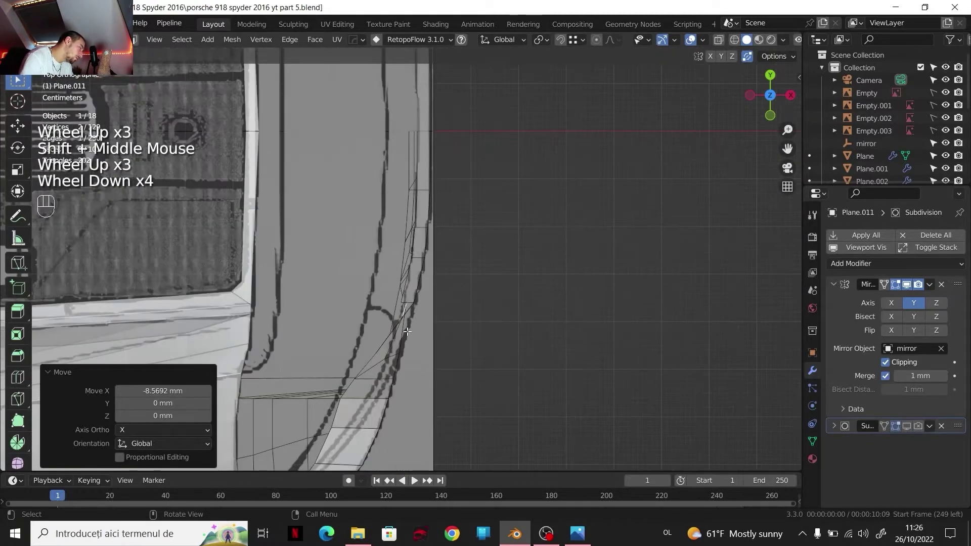
{"action": "scroll", "coordinate": [416, 293], "scroll_direction": "down", "scroll_amount": 2}
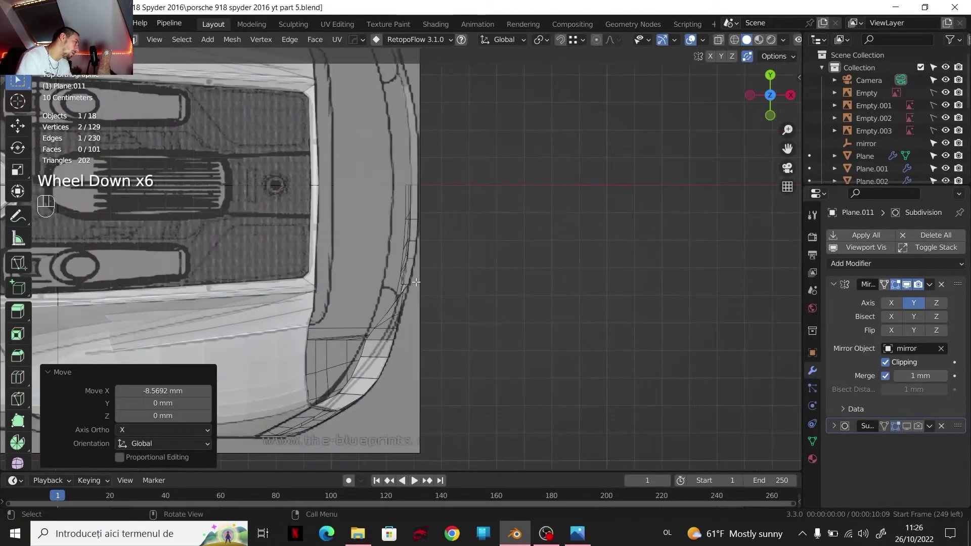
{"action": "scroll", "coordinate": [411, 319], "scroll_direction": "up", "scroll_amount": 6}
{"action": "left_click", "coordinate": [411, 319]}
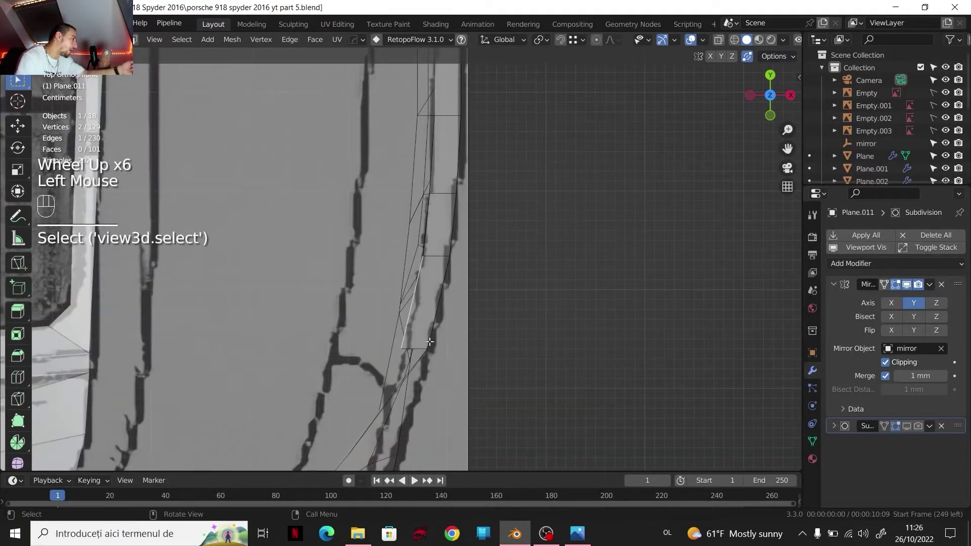
{"action": "left_click", "coordinate": [791, 94]}
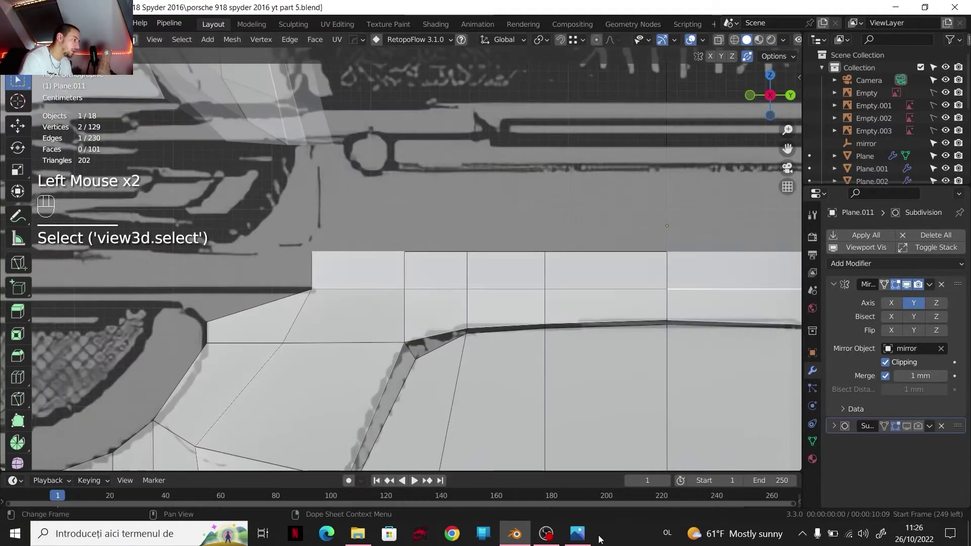
{"action": "key", "text": "alt+Tab"}
{"action": "key", "text": "alt+Tab"}
Step: Select the bumper's top edge through to the centre line and extrude it about 110.4 mm up along Z
{"action": "scroll", "coordinate": [516, 253], "scroll_direction": "down", "scroll_amount": 2}
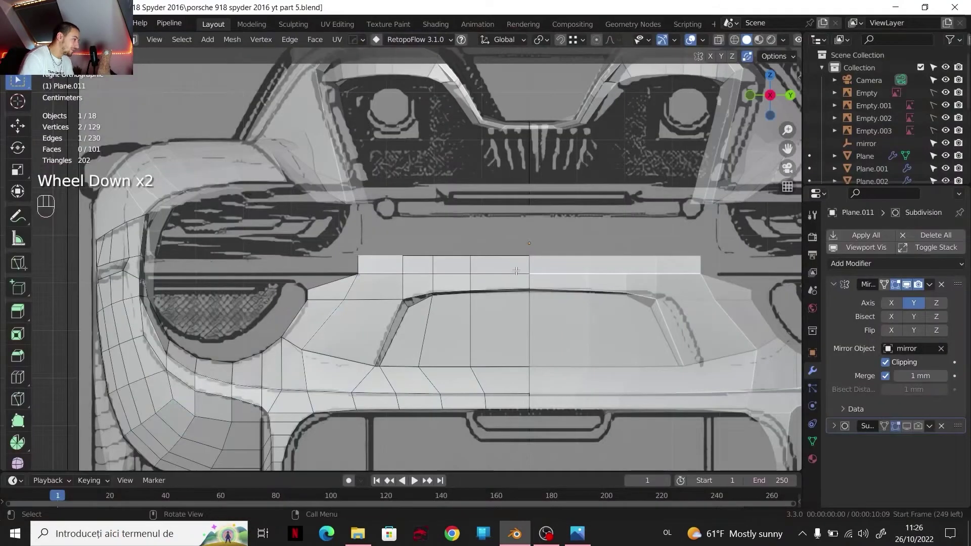
{"action": "left_click", "coordinate": [516, 253], "text": "ctrl"}
{"action": "key", "text": "e"}
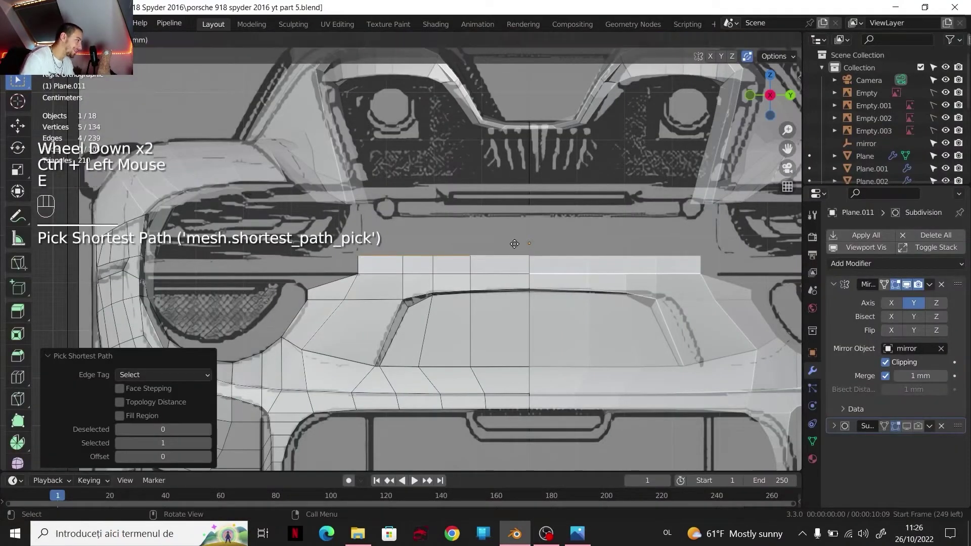
{"action": "key", "text": "z"}
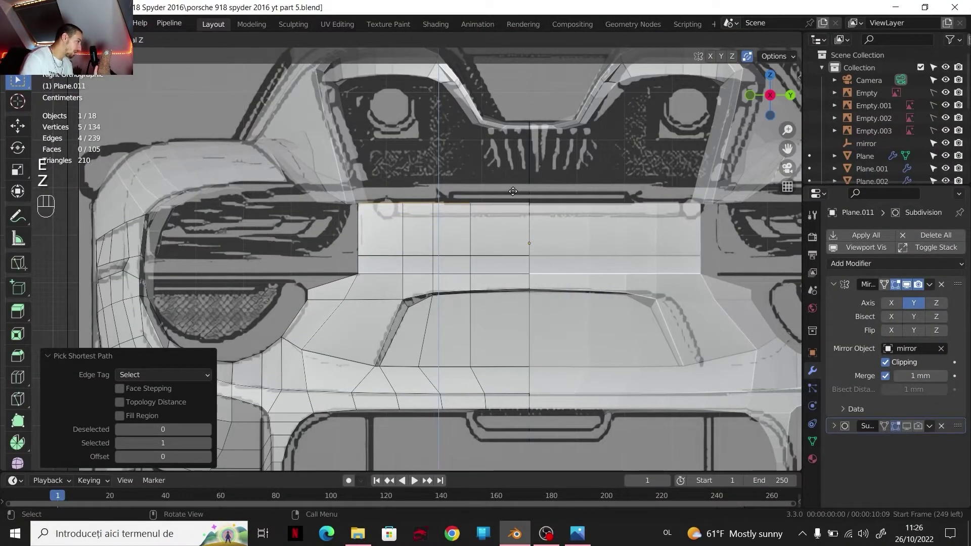
{"action": "left_click", "coordinate": [526, 196]}
Step: Move the extruded top edge about -269.7 mm along X in the side view to follow the blueprint's sloping deck
{"action": "left_click", "coordinate": [751, 93]}
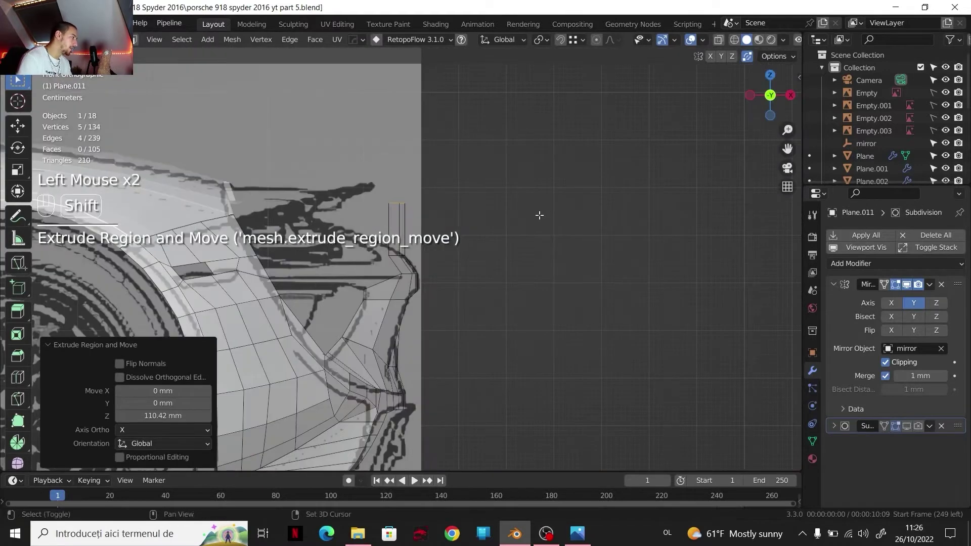
{"action": "middle_click_drag", "start_coordinate": [538, 215], "coordinate": [609, 250], "text": "shift"}
{"action": "scroll", "coordinate": [610, 250], "scroll_direction": "up", "scroll_amount": 3}
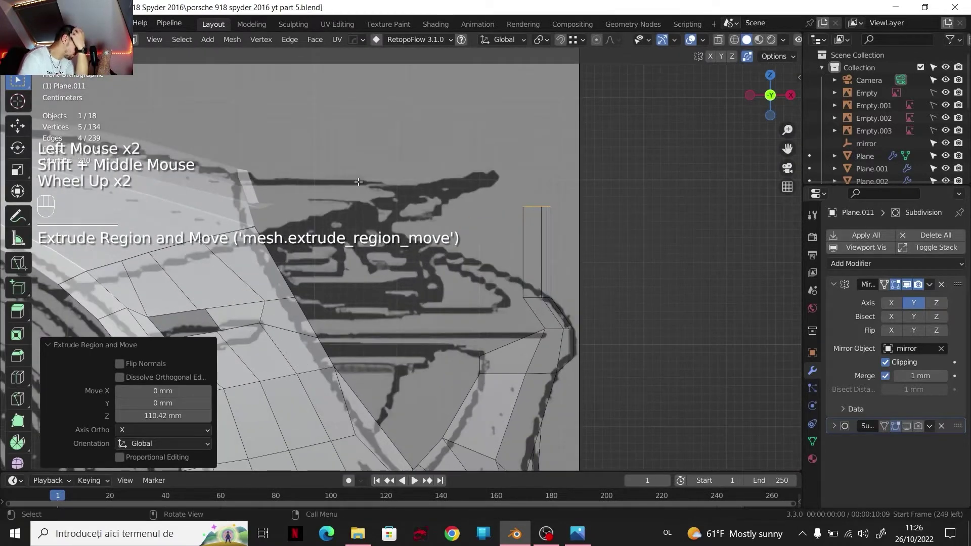
{"action": "key", "text": "g"}
{"action": "key", "text": "x"}
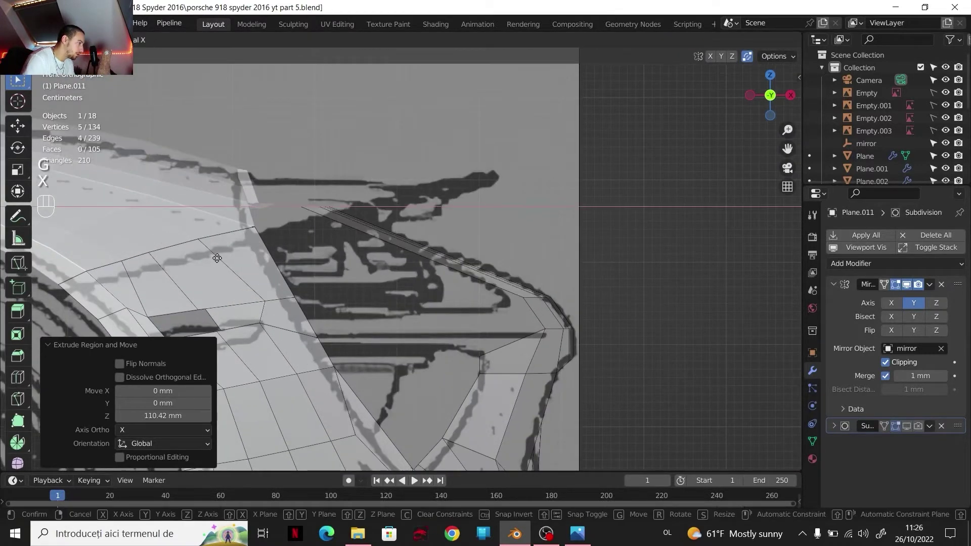
{"action": "left_click", "coordinate": [217, 258]}
Step: Enable vertex snapping and snap the extruded strip's outer front vertex onto the adjoining body panel's corner
{"action": "middle_click_drag", "start_coordinate": [217, 259], "coordinate": [456, 249]}
{"action": "scroll", "coordinate": [353, 245], "scroll_direction": "down", "scroll_amount": 2}
{"action": "left_click", "coordinate": [773, 81]}
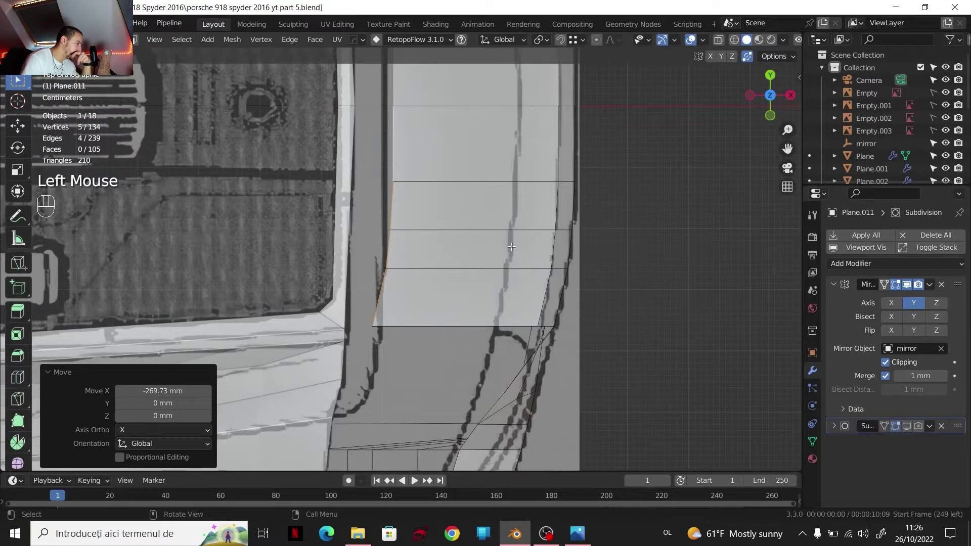
{"action": "key", "text": "1"}
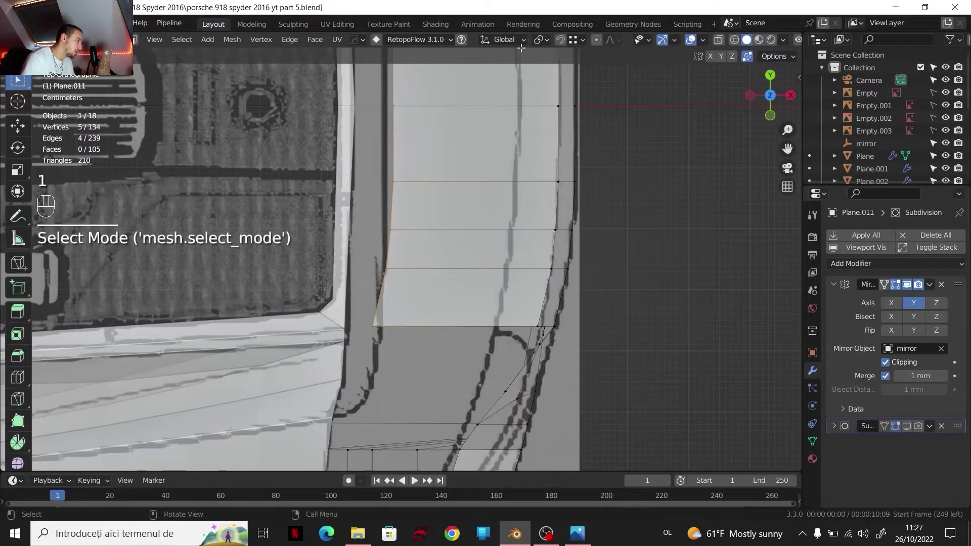
{"action": "left_click", "coordinate": [571, 41]}
{"action": "left_click", "coordinate": [373, 326]}
{"action": "key", "text": "g"}
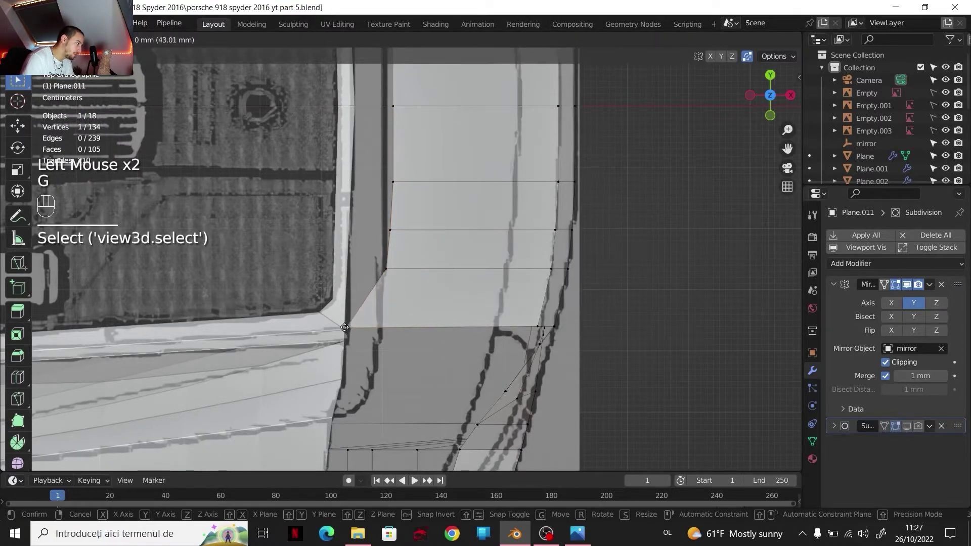
{"action": "left_click", "coordinate": [346, 331]}
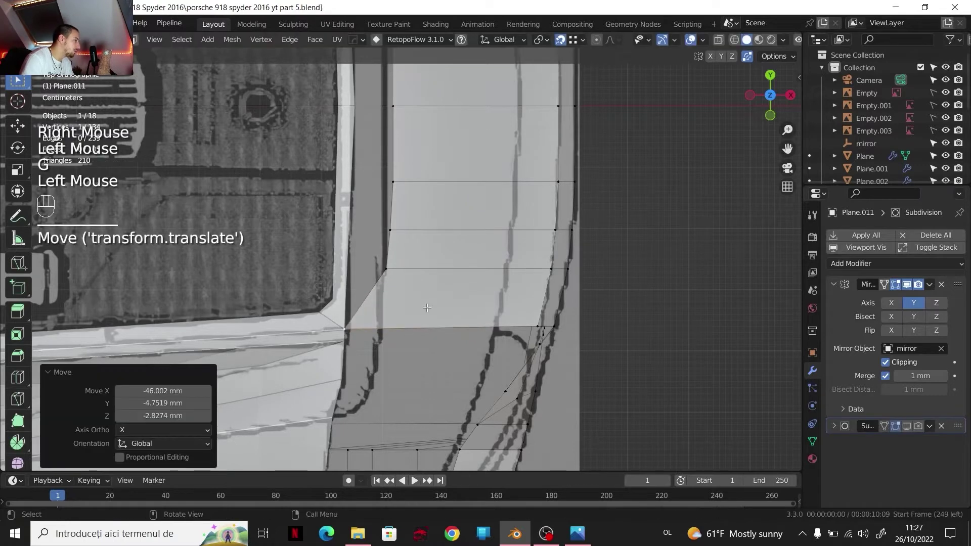
Step: Switch snapping to edges and snap the two front vertices nearest the outer corner onto the adjoining panel's rear edge
{"action": "left_click", "coordinate": [574, 42]}
{"action": "left_click", "coordinate": [561, 103]}
{"action": "middle_click_drag", "start_coordinate": [506, 273], "coordinate": [450, 222]}
{"action": "middle_click_drag", "start_coordinate": [451, 222], "coordinate": [430, 253], "text": "shift"}
{"action": "middle_click_drag", "start_coordinate": [430, 253], "coordinate": [413, 244]}
{"action": "left_click", "coordinate": [349, 251]}
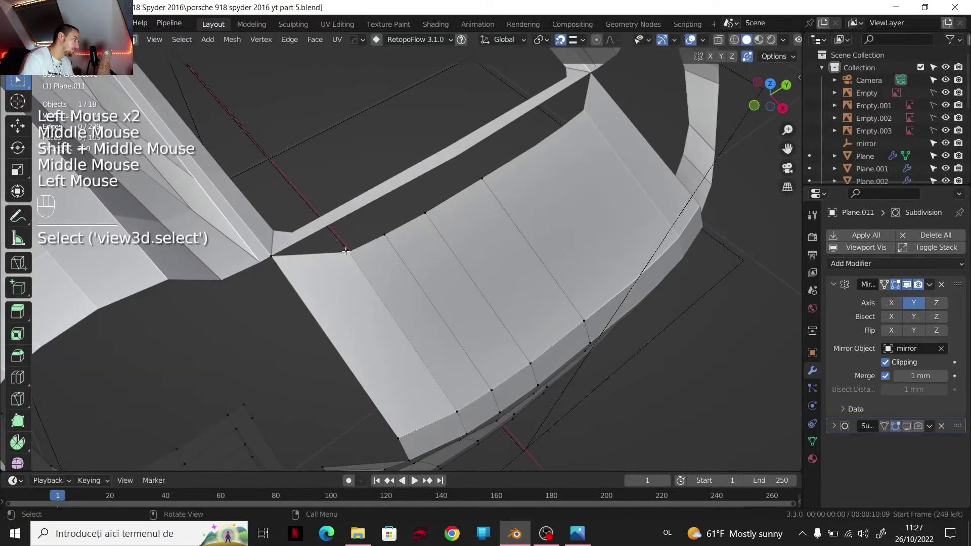
{"action": "key", "text": "g"}
{"action": "left_click", "coordinate": [330, 224]}
{"action": "left_click", "coordinate": [384, 234]}
Step: Snap the remaining two front vertices, up to the centre line, onto the adjoining panel's edge and turn snapping off
{"action": "key", "text": "g"}
{"action": "left_click", "coordinate": [365, 206]}
{"action": "left_click", "coordinate": [425, 214]}
{"action": "key", "text": "g"}
{"action": "left_click", "coordinate": [410, 184]}
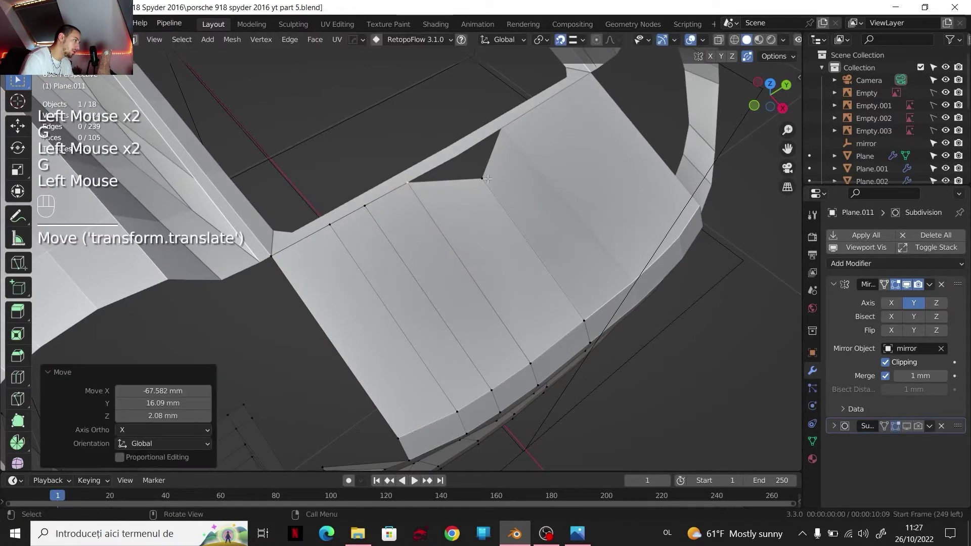
{"action": "left_click", "coordinate": [481, 177]}
{"action": "key", "text": "g"}
{"action": "left_click", "coordinate": [462, 157]}
{"action": "scroll", "coordinate": [528, 194], "scroll_direction": "down", "scroll_amount": 2}
{"action": "middle_click_drag", "start_coordinate": [461, 268], "coordinate": [490, 203]}
{"action": "middle_click_drag", "start_coordinate": [491, 202], "coordinate": [513, 176], "text": "shift"}
{"action": "scroll", "coordinate": [513, 176], "scroll_direction": "up", "scroll_amount": 1}
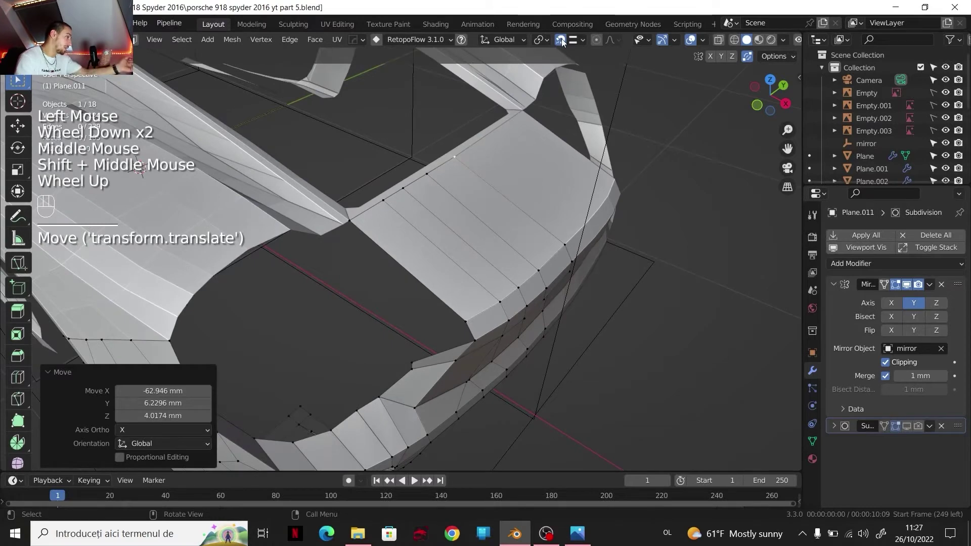
{"action": "left_click", "coordinate": [559, 415]}
Step: Compare the rear panel between the tail lights in the reference photo with the extended mesh
{"action": "left_click", "coordinate": [577, 534]}
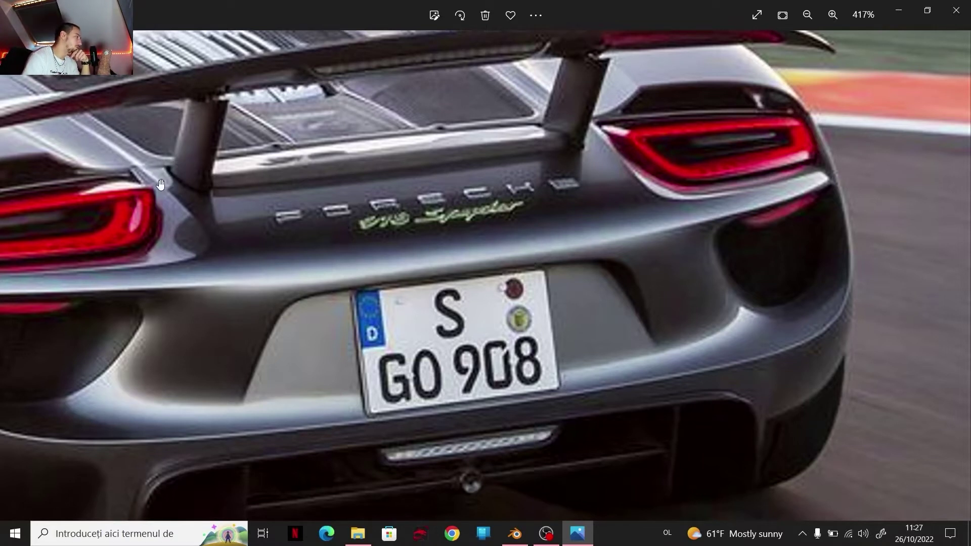
{"action": "mouse_move", "coordinate": [514, 535]}
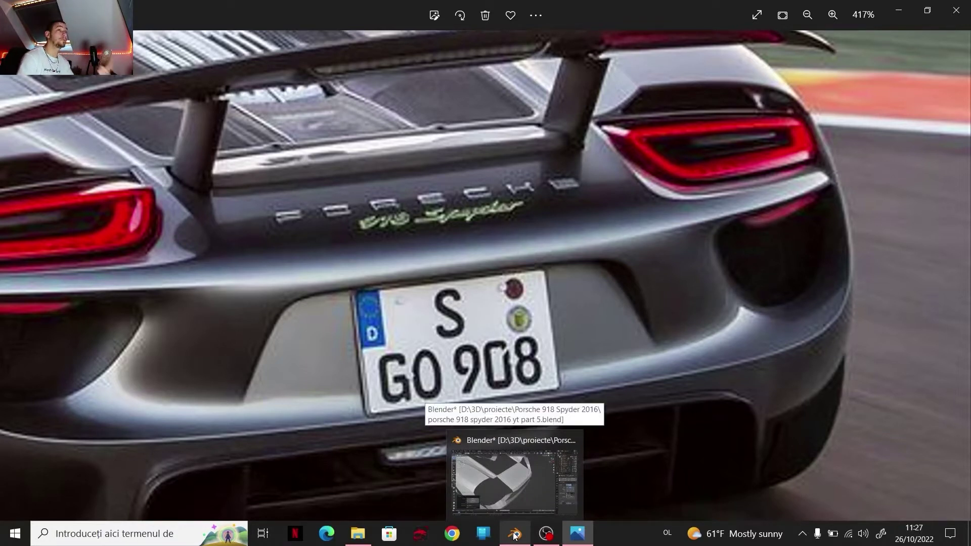
{"action": "left_click", "coordinate": [515, 535]}
{"action": "scroll", "coordinate": [683, 278], "scroll_direction": "down", "scroll_amount": 2}
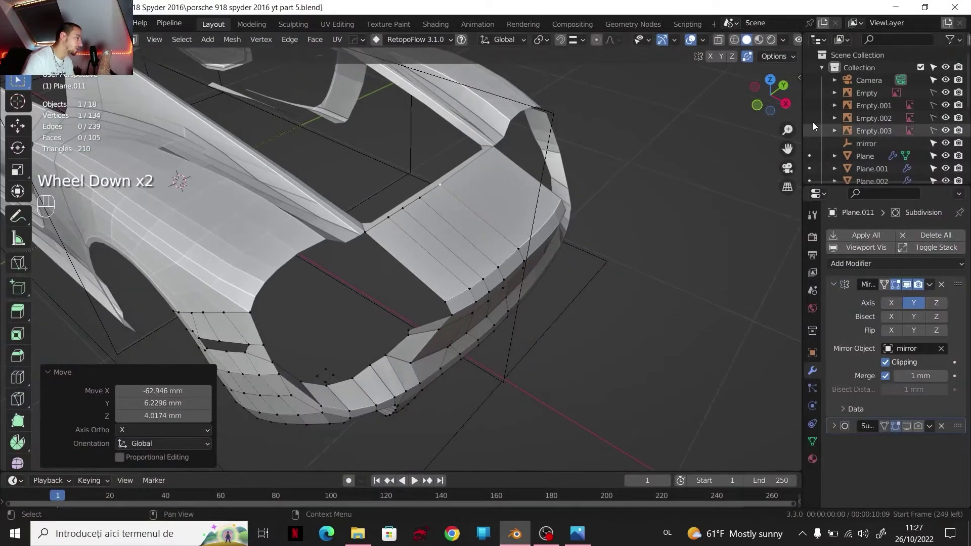
{"action": "left_click", "coordinate": [761, 105]}
{"action": "middle_click_drag", "start_coordinate": [648, 148], "coordinate": [420, 294], "text": "shift"}
{"action": "scroll", "coordinate": [420, 295], "scroll_direction": "up", "scroll_amount": 4}
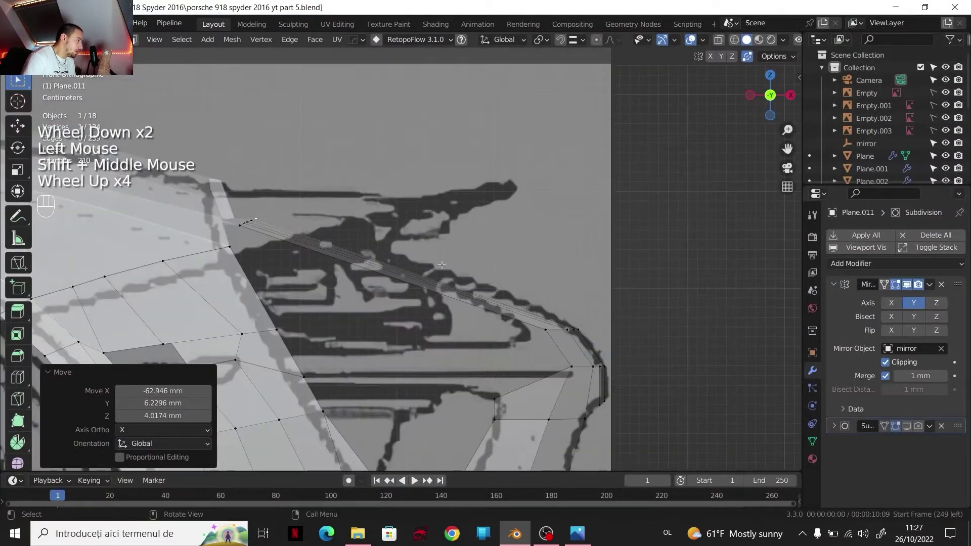
{"action": "key", "text": "ctrl+r"}
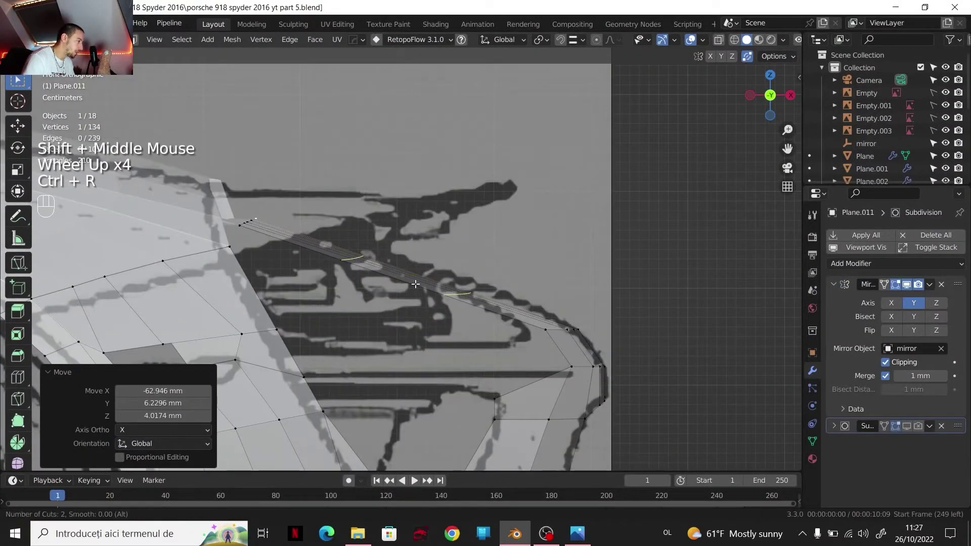
{"action": "left_click", "coordinate": [792, 95]}
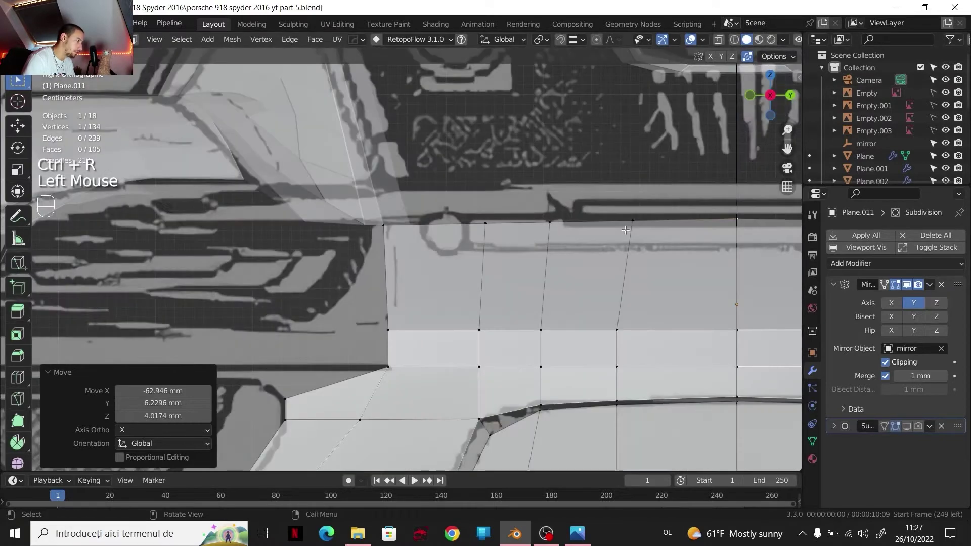
{"action": "scroll", "coordinate": [452, 308], "scroll_direction": "down", "scroll_amount": 3}
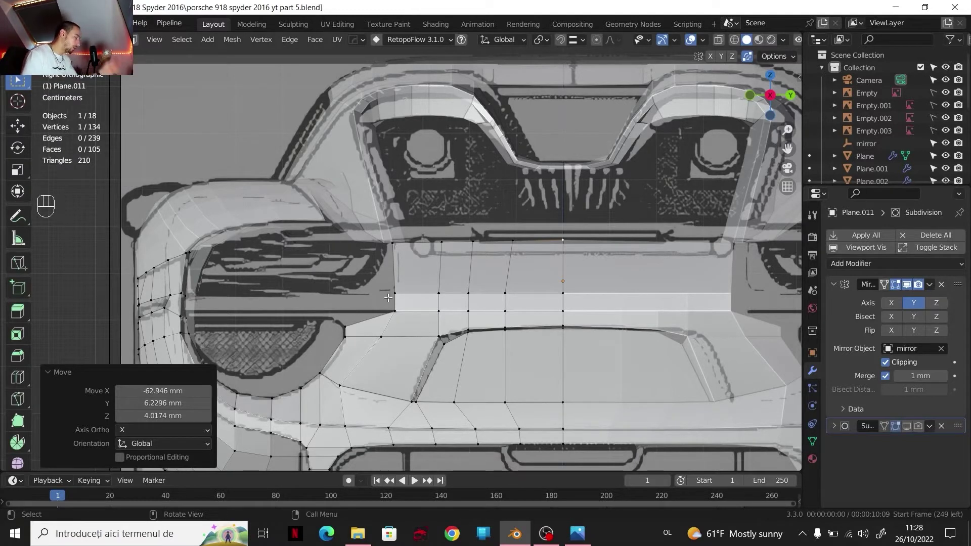
Step: Extrude the rear strip's outer end edges about 96 mm outward along Y and shift them about 24 mm forward along X
{"action": "key", "text": "e"}
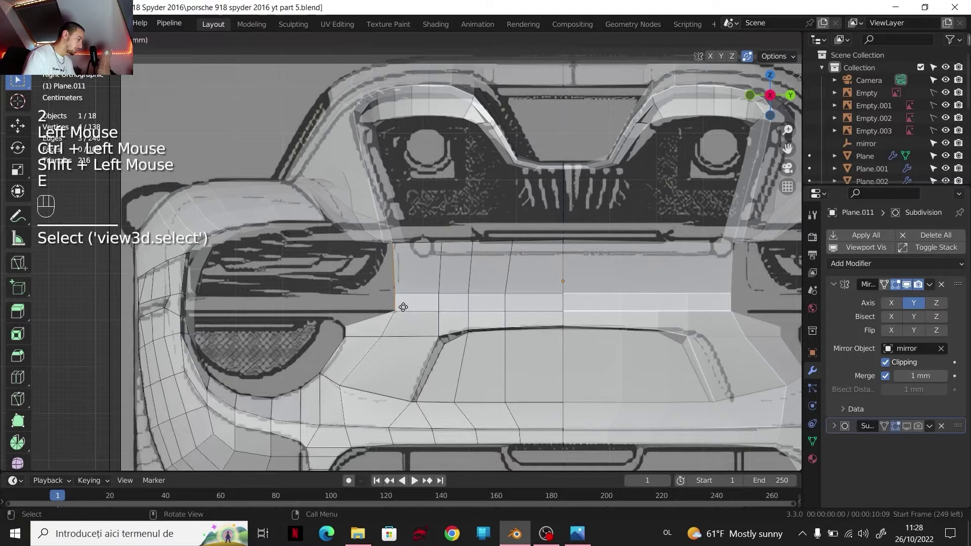
{"action": "key", "text": "y"}
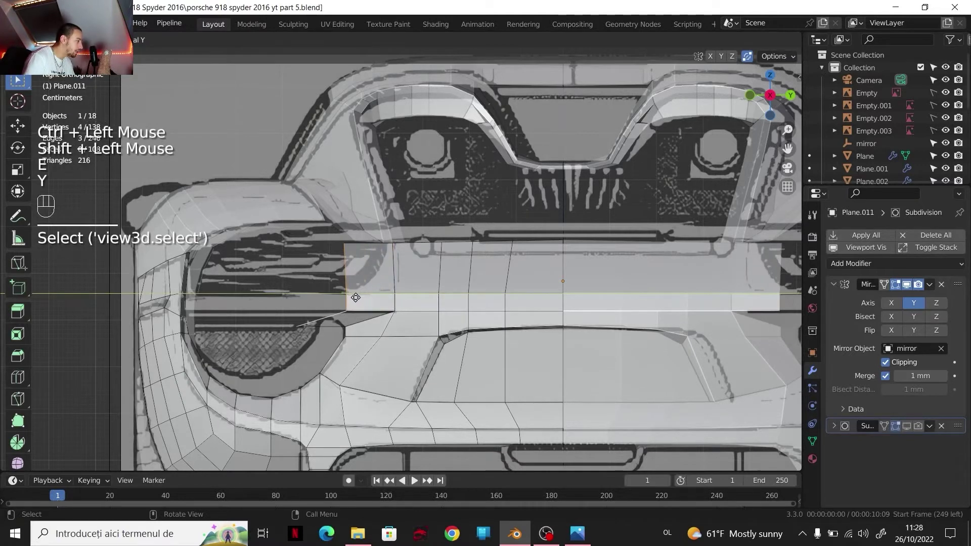
{"action": "left_click", "coordinate": [366, 296]}
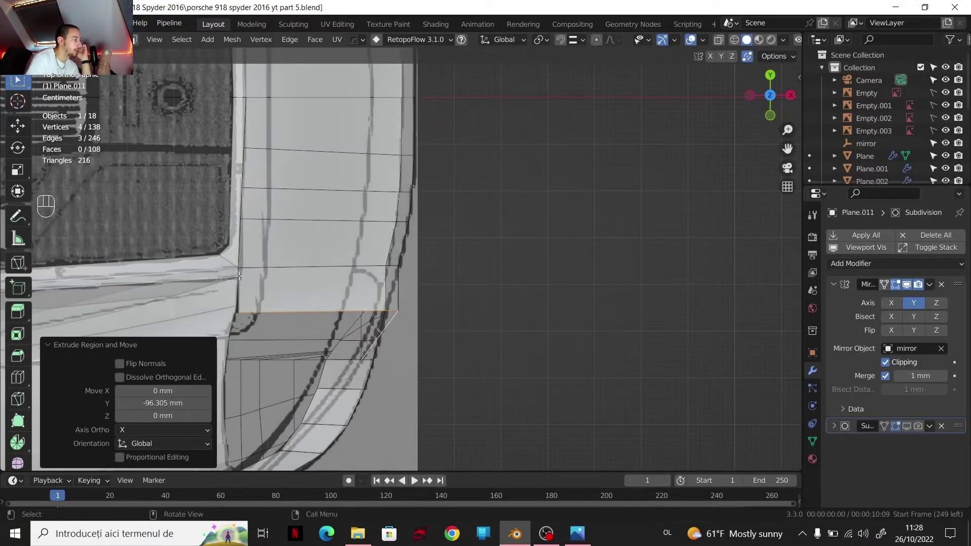
{"action": "key", "text": "x"}
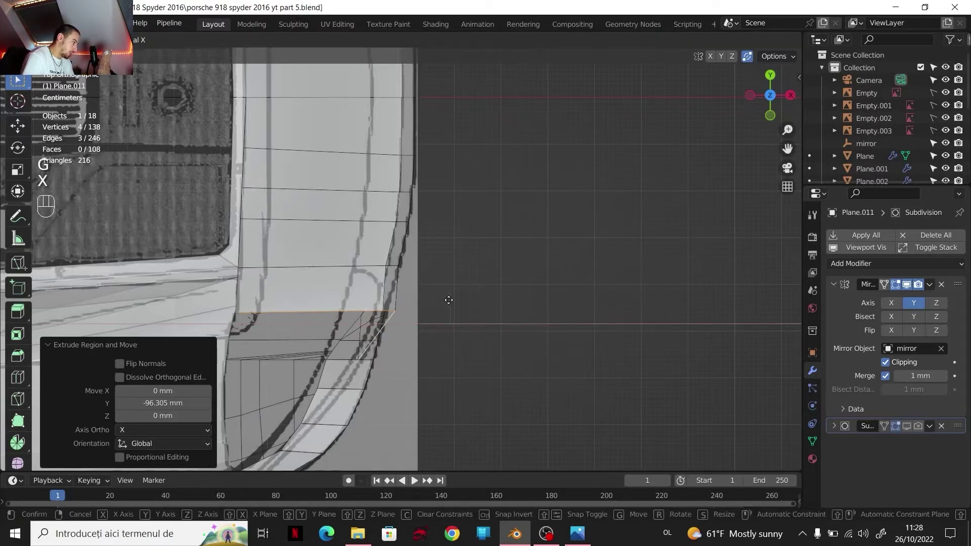
{"action": "left_click", "coordinate": [442, 302]}
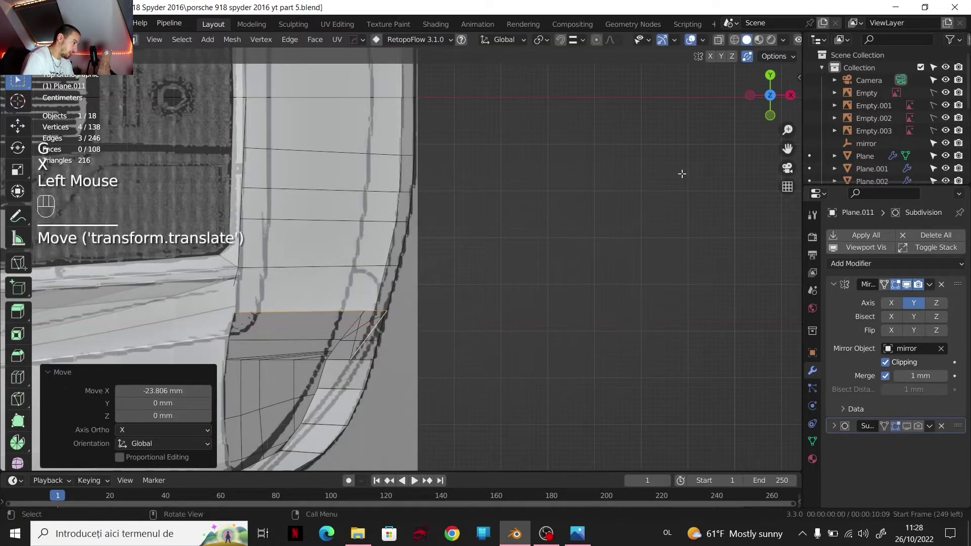
Step: Delete the upper face of the newly extruded outer section, keeping only its narrow lower face
{"action": "left_click", "coordinate": [791, 95]}
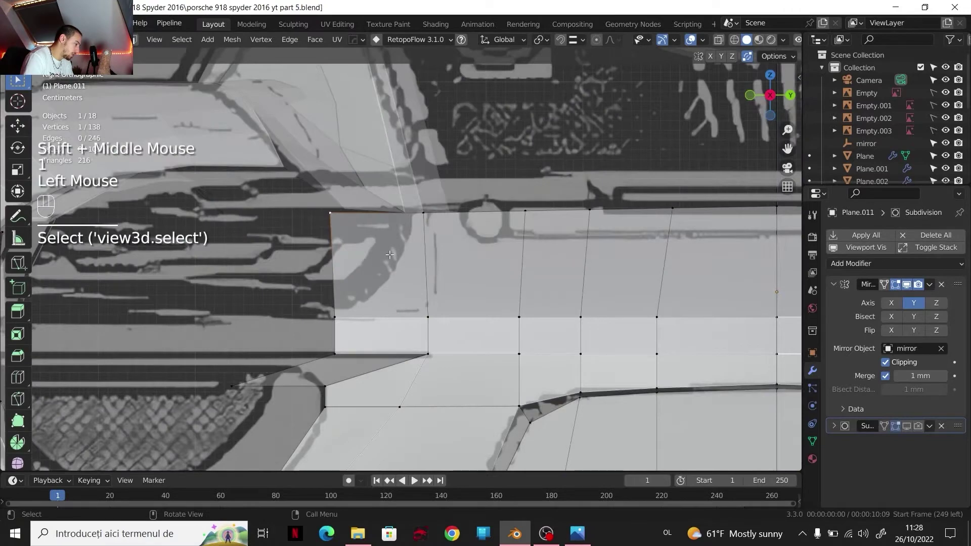
{"action": "middle_click_drag", "start_coordinate": [390, 254], "coordinate": [389, 276]}
{"action": "scroll", "coordinate": [389, 277], "scroll_direction": "down", "scroll_amount": 2}
{"action": "key", "text": "3"}
{"action": "left_click", "coordinate": [388, 276]}
{"action": "key", "text": "Delete"}
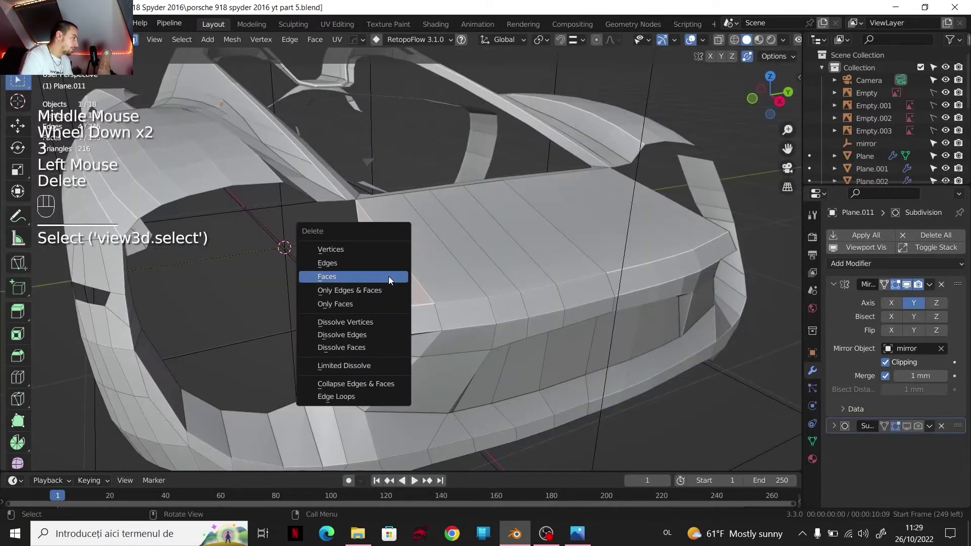
{"action": "left_click", "coordinate": [388, 273]}
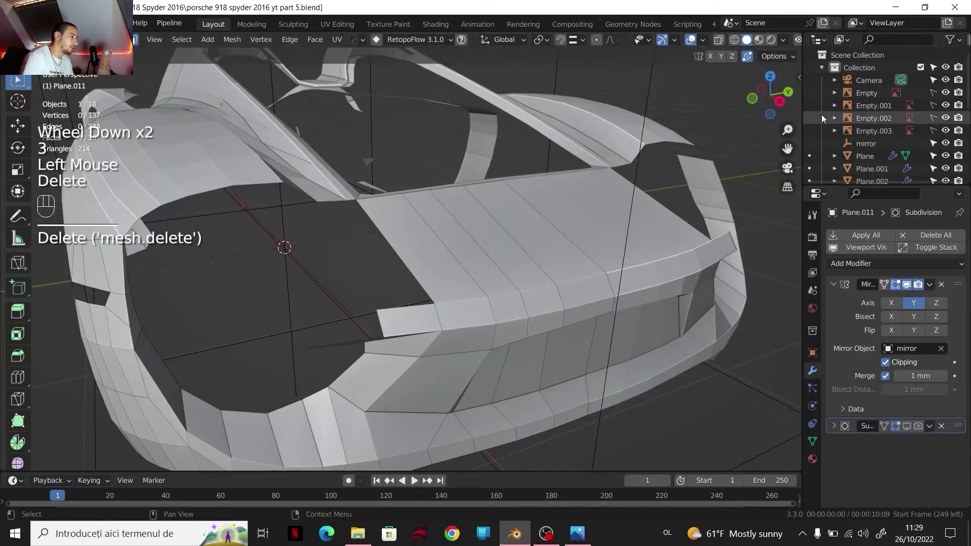
Step: Switch to vertex snapping, snap the upper panel's front outer vertex onto the adjoining body panel's corner, and turn snapping off
{"action": "left_click", "coordinate": [785, 99]}
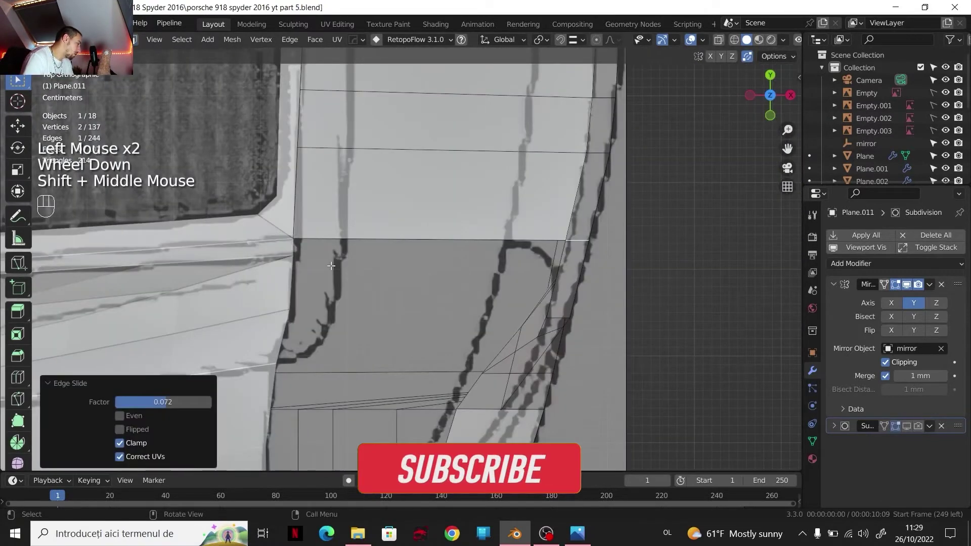
{"action": "key", "text": "1"}
{"action": "left_click", "coordinate": [295, 239]}
{"action": "left_click", "coordinate": [573, 39]}
{"action": "left_click", "coordinate": [551, 98]}
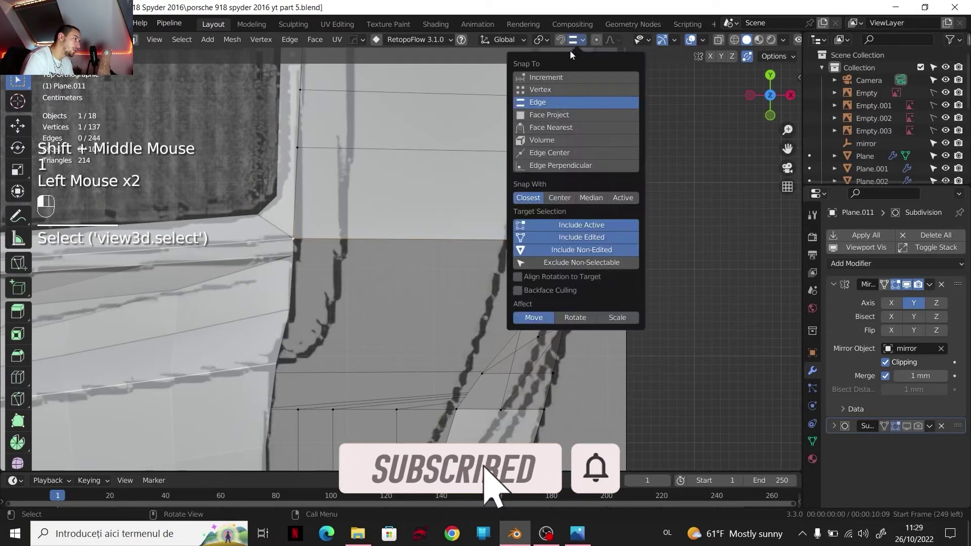
{"action": "left_click", "coordinate": [560, 39]}
{"action": "key", "text": "g"}
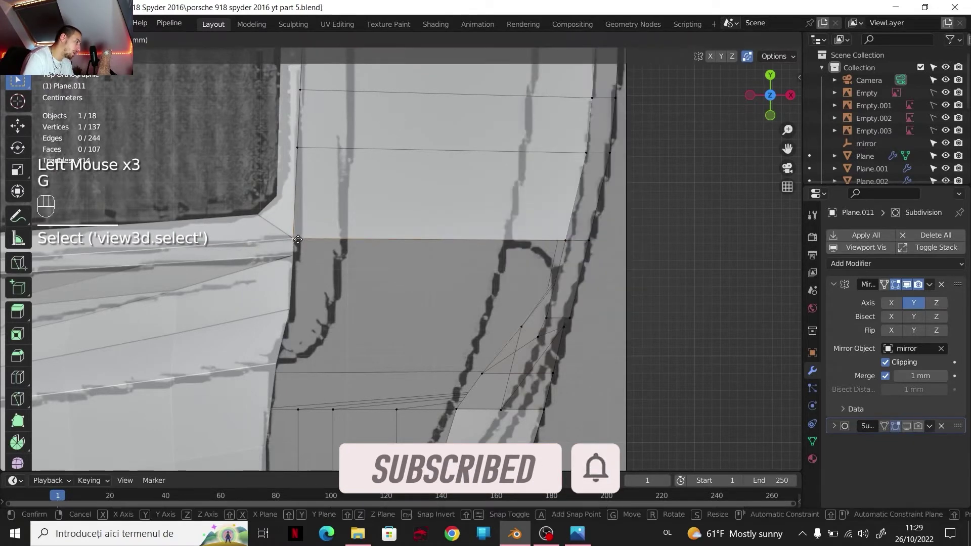
{"action": "left_click", "coordinate": [549, 66]}
{"action": "left_click", "coordinate": [560, 39]}
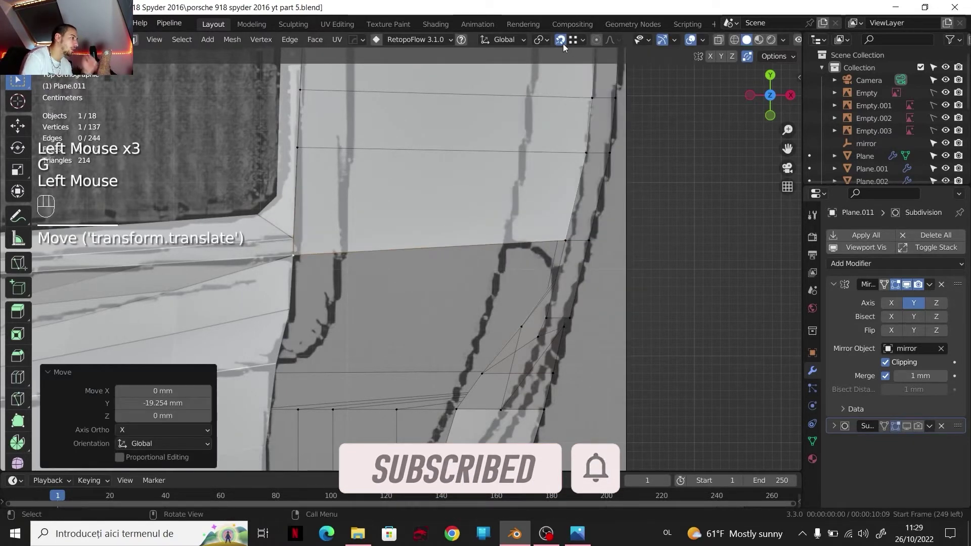
Step: Slide the free vertex at the lower side opening's inner upper corner along its edge toward the centre by a factor of about 0.57
{"action": "left_click", "coordinate": [791, 95]}
{"action": "scroll", "coordinate": [461, 277], "scroll_direction": "down", "scroll_amount": 2}
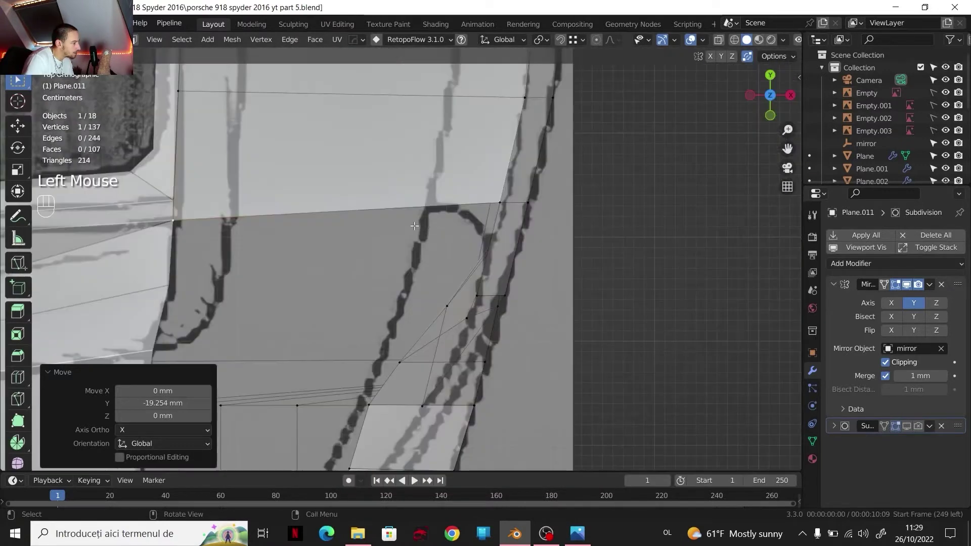
{"action": "double_click", "coordinate": [791, 95]}
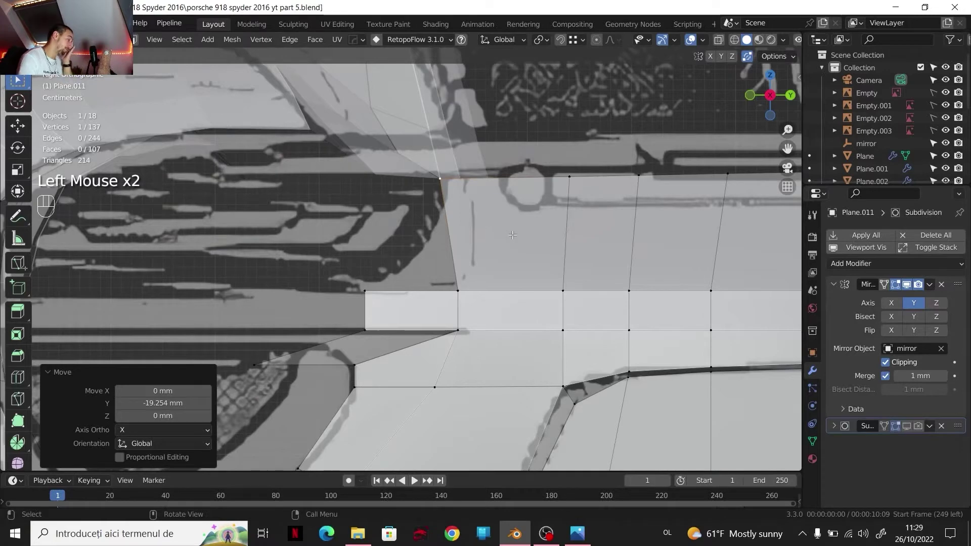
{"action": "scroll", "coordinate": [464, 265], "scroll_direction": "down", "scroll_amount": 2}
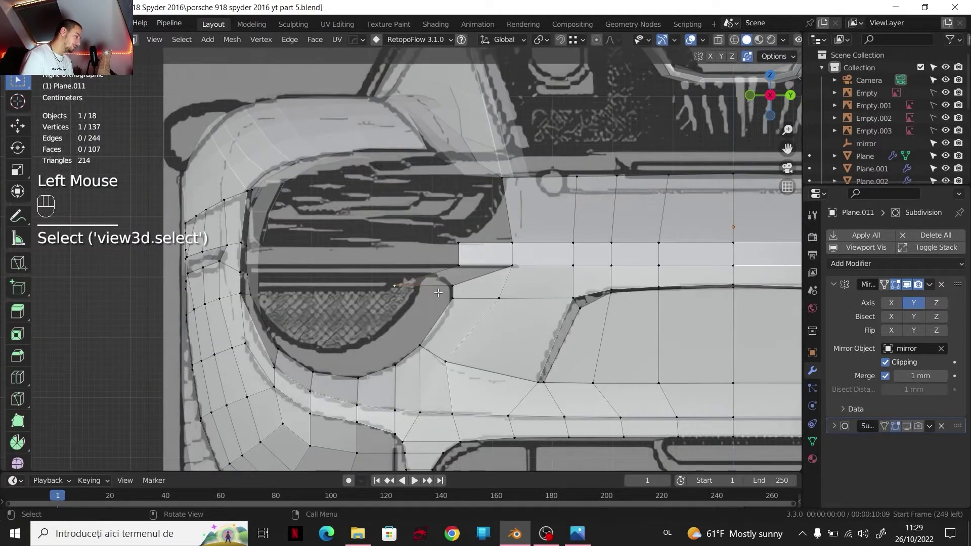
{"action": "key", "text": "g"}
{"action": "key", "text": "g"}
{"action": "left_click", "coordinate": [476, 283]}
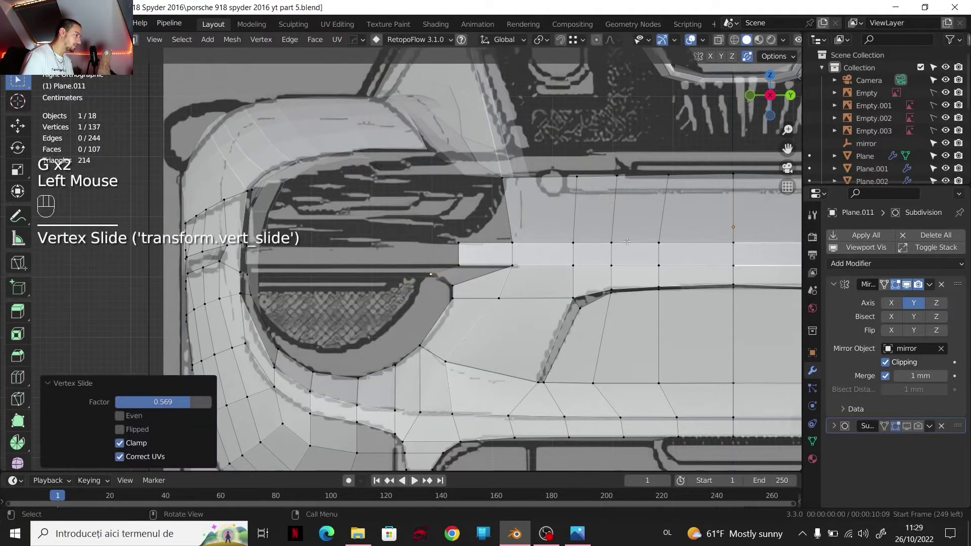
Step: Move the opening's corner vertex about 35 mm forward and 13 mm down to match the side blueprint
{"action": "scroll", "coordinate": [627, 242], "scroll_direction": "down", "scroll_amount": 1}
{"action": "middle_click_drag", "start_coordinate": [643, 224], "coordinate": [754, 96]}
{"action": "left_click", "coordinate": [752, 91]}
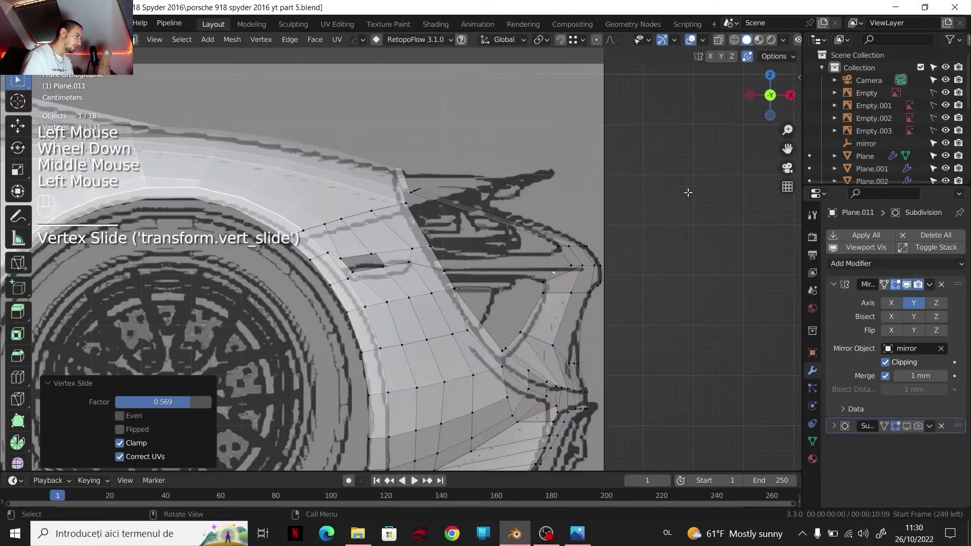
{"action": "scroll", "coordinate": [688, 192], "scroll_direction": "up", "scroll_amount": 2}
{"action": "middle_click_drag", "start_coordinate": [688, 193], "coordinate": [648, 179], "text": "shift"}
{"action": "key", "text": "g"}
{"action": "left_click", "coordinate": [486, 271]}
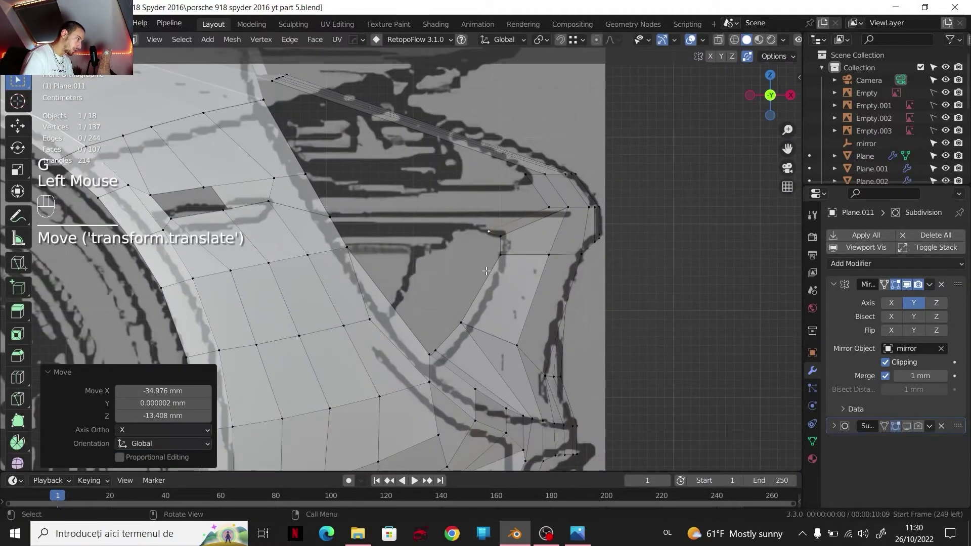
Step: Raise the opening's corner vertex about 13 mm along Z against the rear blueprint
{"action": "left_click", "coordinate": [791, 95]}
{"action": "key", "text": "g"}
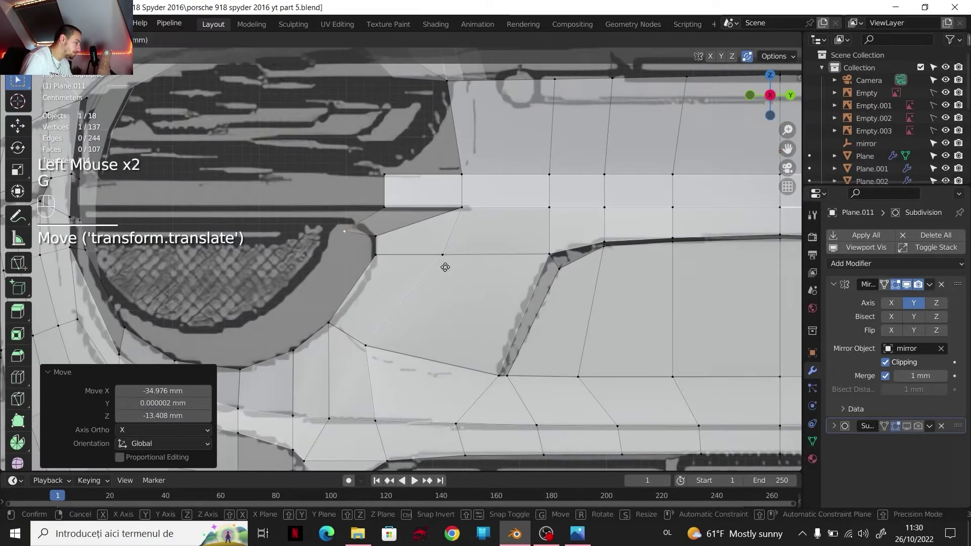
{"action": "key", "text": "z"}
{"action": "left_click", "coordinate": [445, 257]}
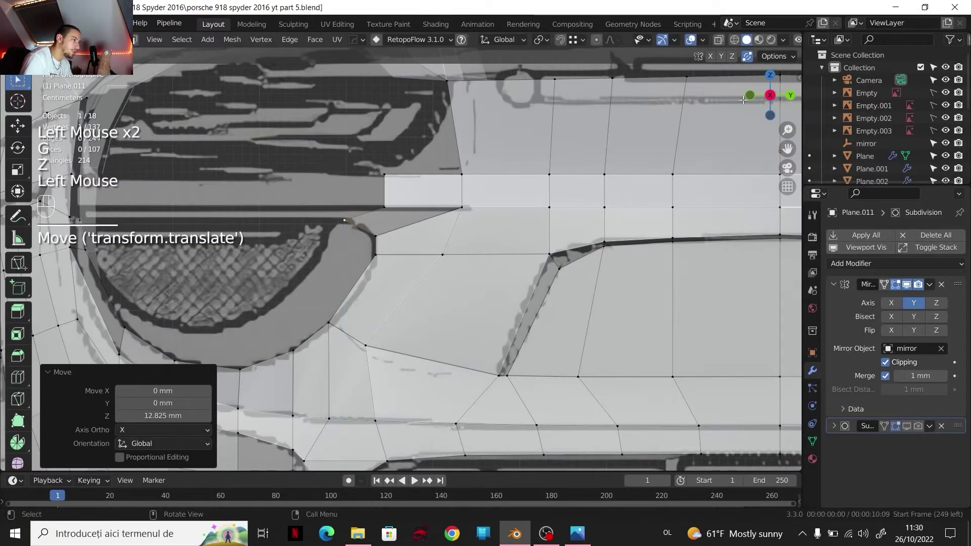
{"action": "left_click", "coordinate": [750, 95]}
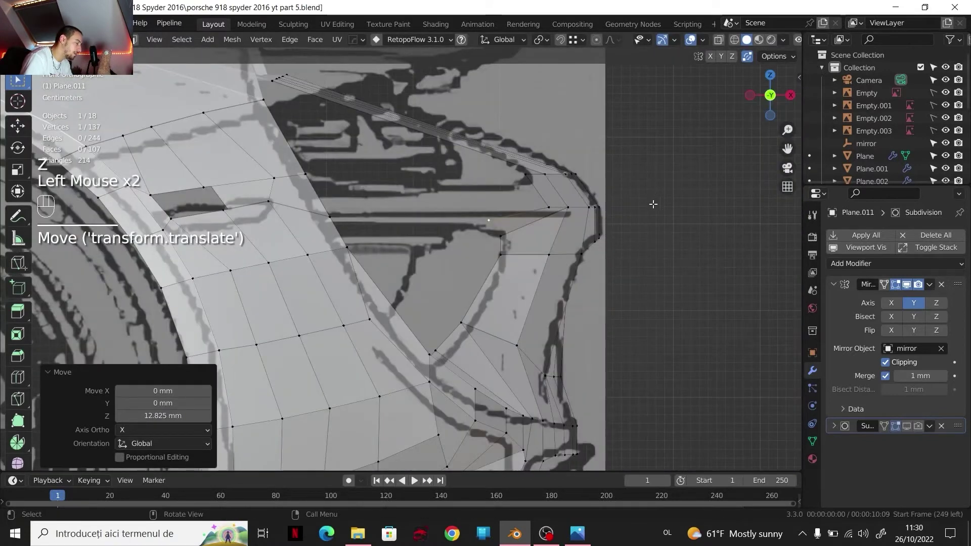
{"action": "key", "text": "g"}
{"action": "key", "text": "y"}
{"action": "key", "text": "x"}
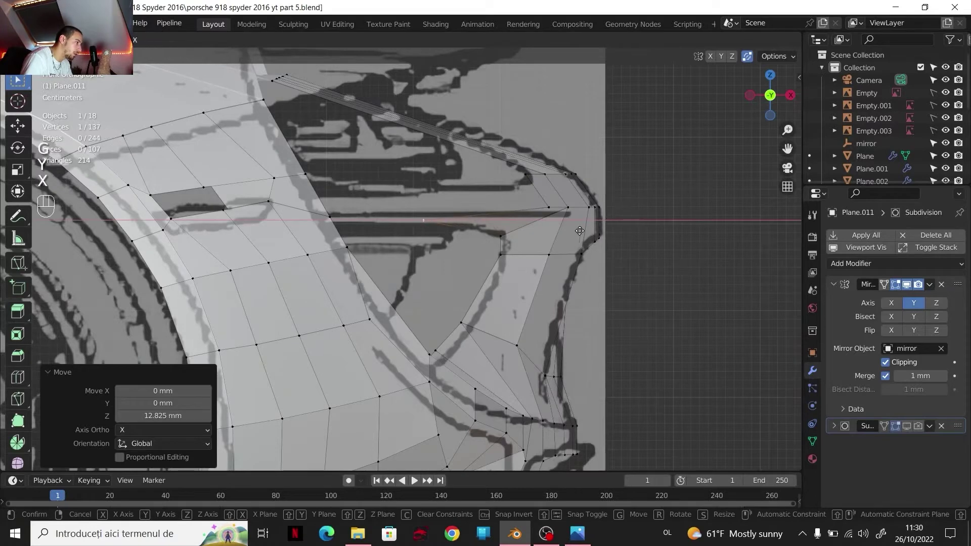
{"action": "right_click", "coordinate": [536, 238]}
Step: Lower the opening's corner vertex about 10 mm along Z and shift it about 20 mm toward the centre along Y
{"action": "key", "text": "g"}
{"action": "key", "text": "z"}
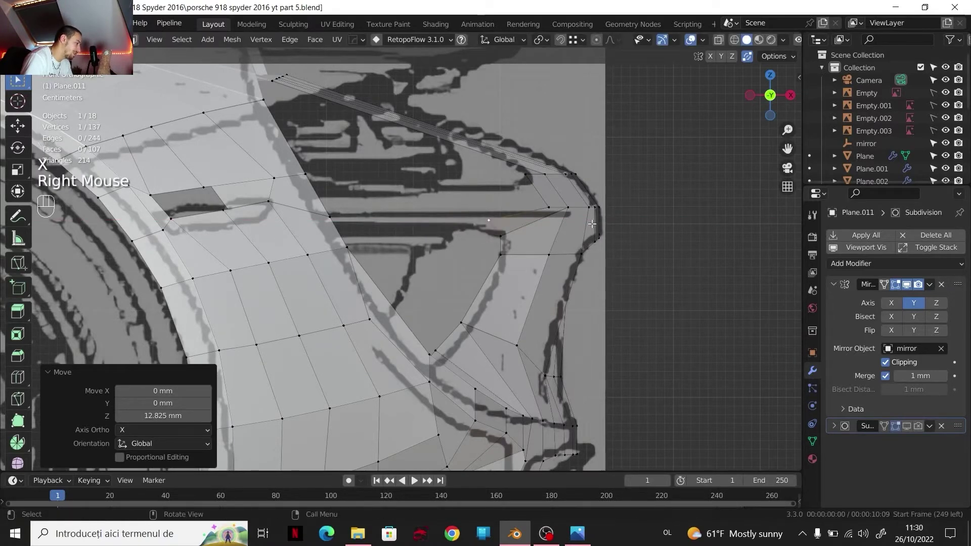
{"action": "left_click", "coordinate": [594, 234]}
{"action": "left_click", "coordinate": [790, 100]}
{"action": "key", "text": "g"}
{"action": "key", "text": "y"}
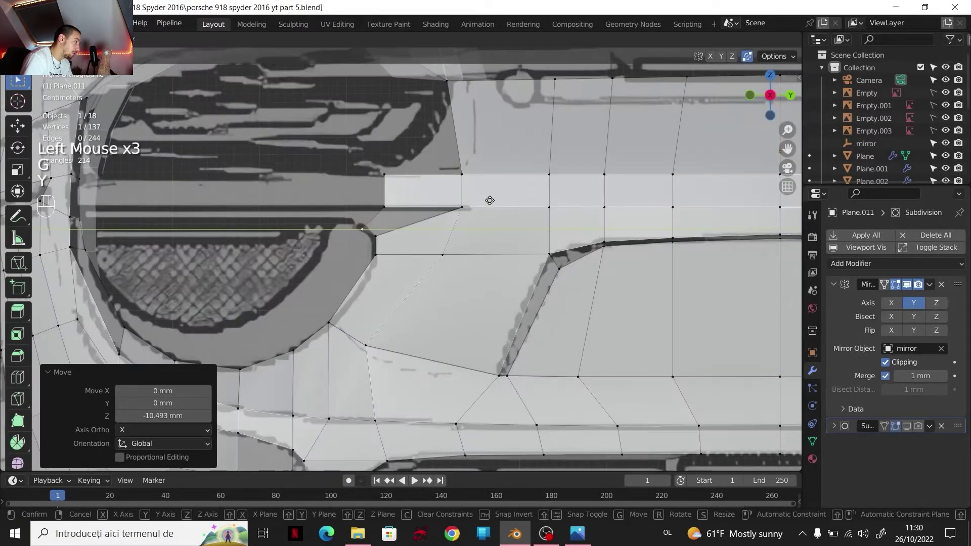
{"action": "left_click", "coordinate": [490, 201]}
{"action": "left_click", "coordinate": [789, 97]}
{"action": "left_click", "coordinate": [788, 97]}
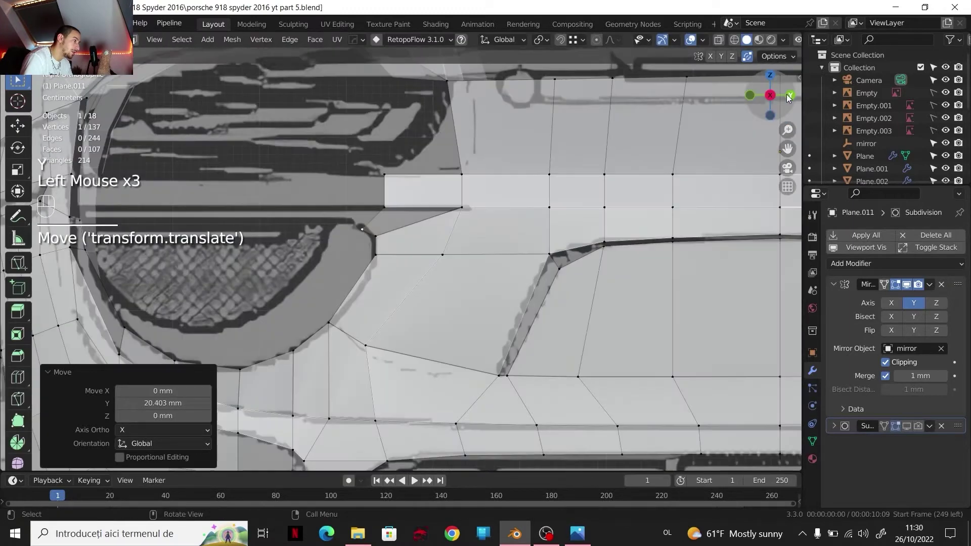
Step: Move the narrow strip's outer end edge about 25 mm outward along Y and about 8 mm forward along X
{"action": "middle_click_drag", "start_coordinate": [387, 202], "coordinate": [500, 231], "text": "shift"}
{"action": "left_click", "coordinate": [500, 232]}
{"action": "left_click", "coordinate": [500, 231], "text": "shift"}
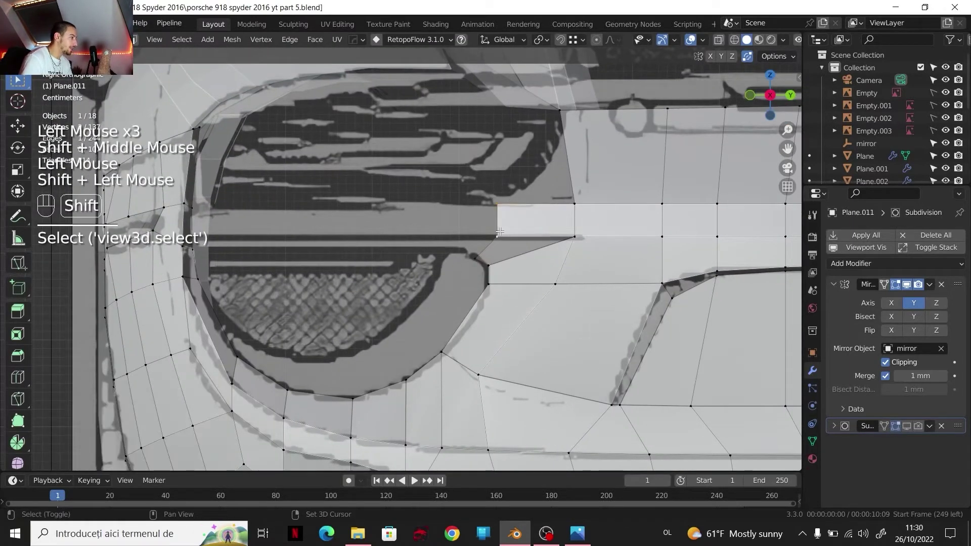
{"action": "key", "text": "g"}
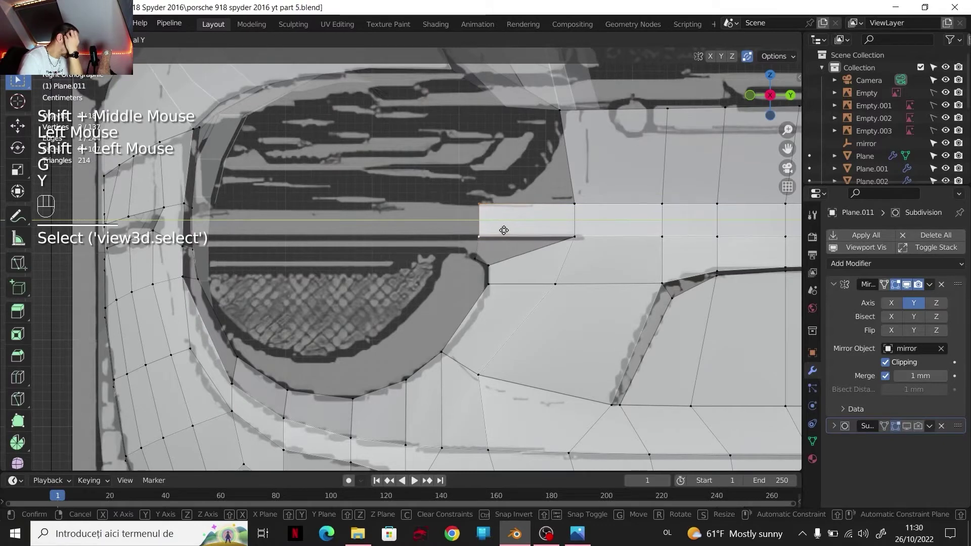
{"action": "left_click", "coordinate": [497, 236]}
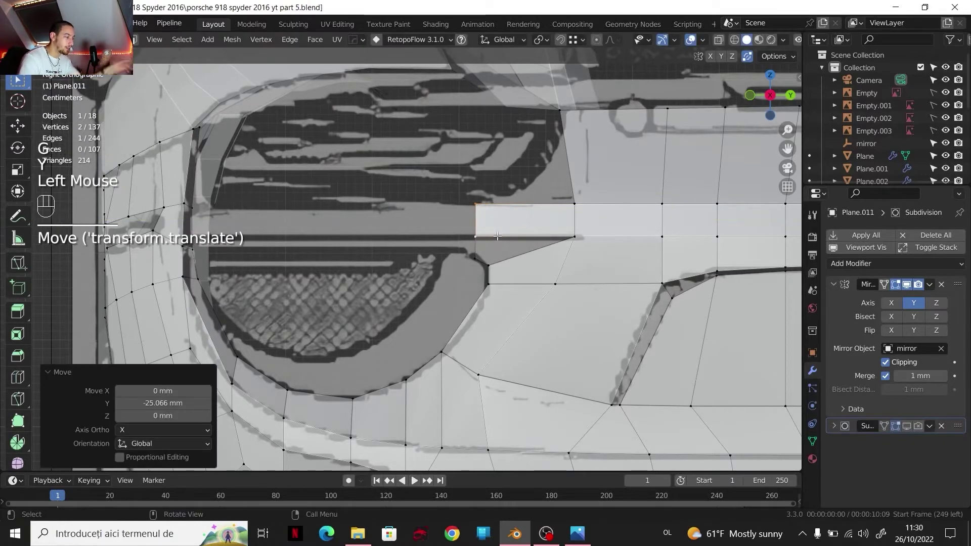
{"action": "left_click", "coordinate": [770, 75]}
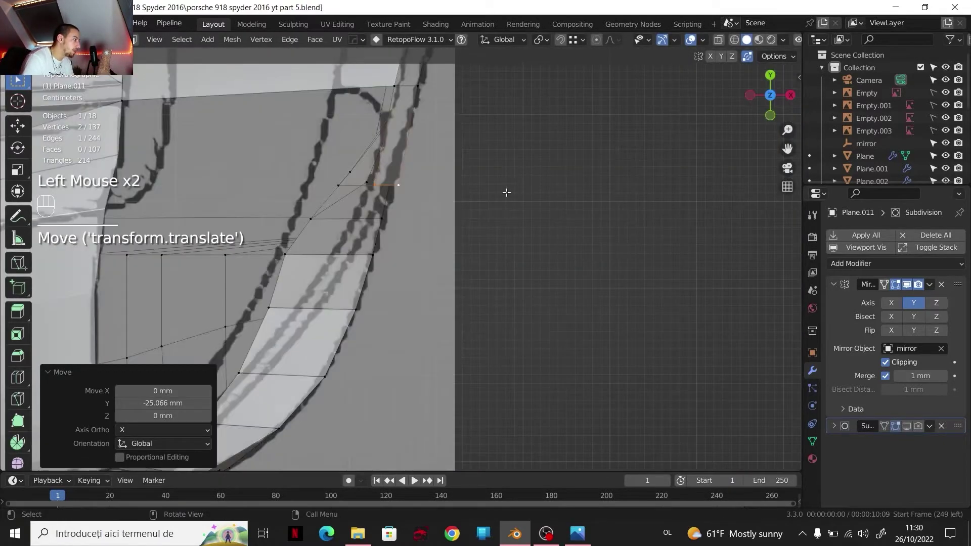
{"action": "key", "text": "g"}
{"action": "key", "text": "x"}
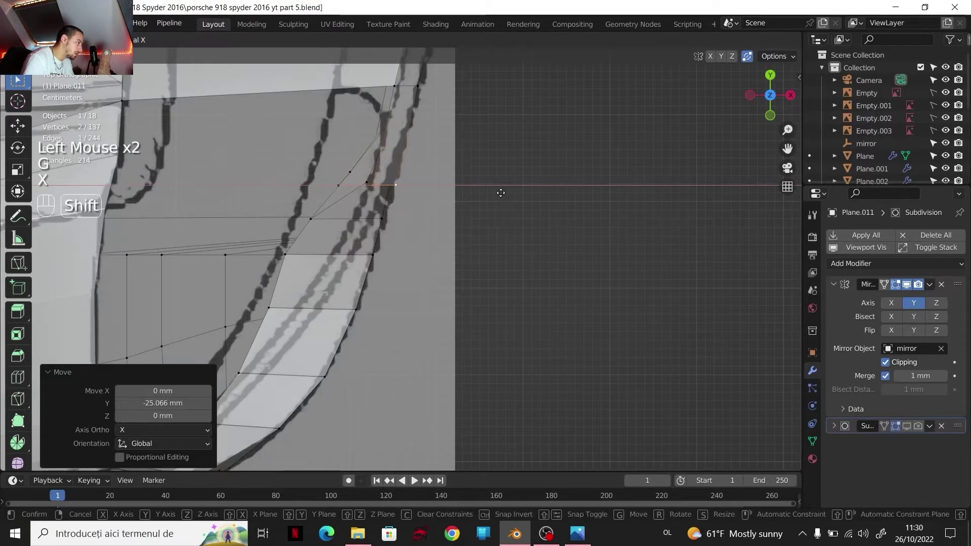
{"action": "left_click", "coordinate": [462, 192], "text": "shift"}
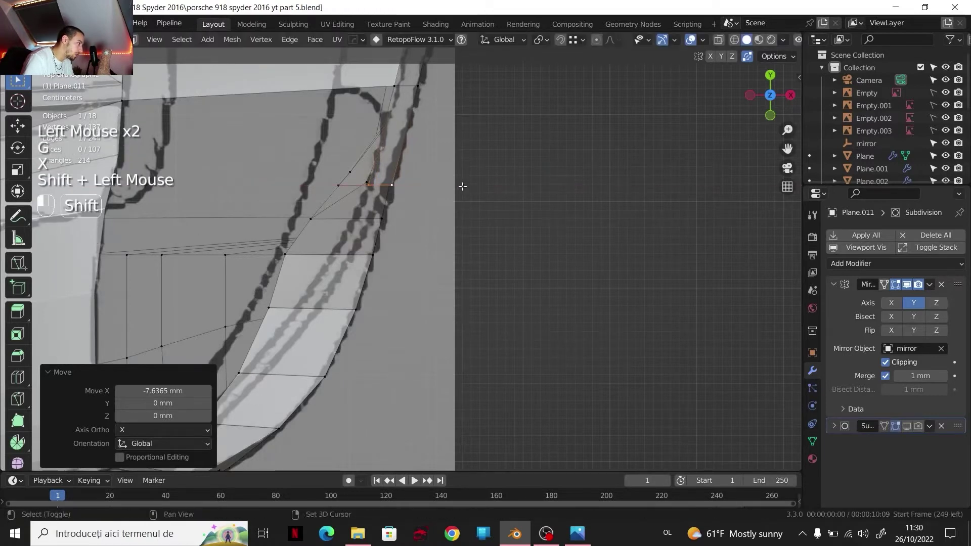
Step: Compare the strip's outer end and the tail light surround with the reference photo
{"action": "left_click", "coordinate": [790, 95]}
{"action": "scroll", "coordinate": [618, 152], "scroll_direction": "down", "scroll_amount": 2}
{"action": "middle_click_drag", "start_coordinate": [617, 153], "coordinate": [484, 247], "text": "shift"}
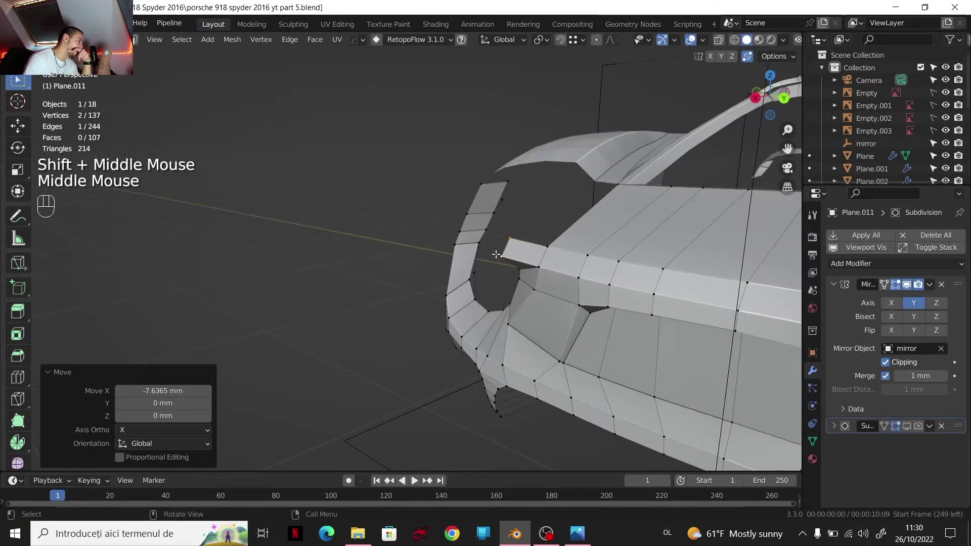
{"action": "middle_click_drag", "start_coordinate": [485, 248], "coordinate": [551, 284]}
{"action": "left_click", "coordinate": [577, 533]}
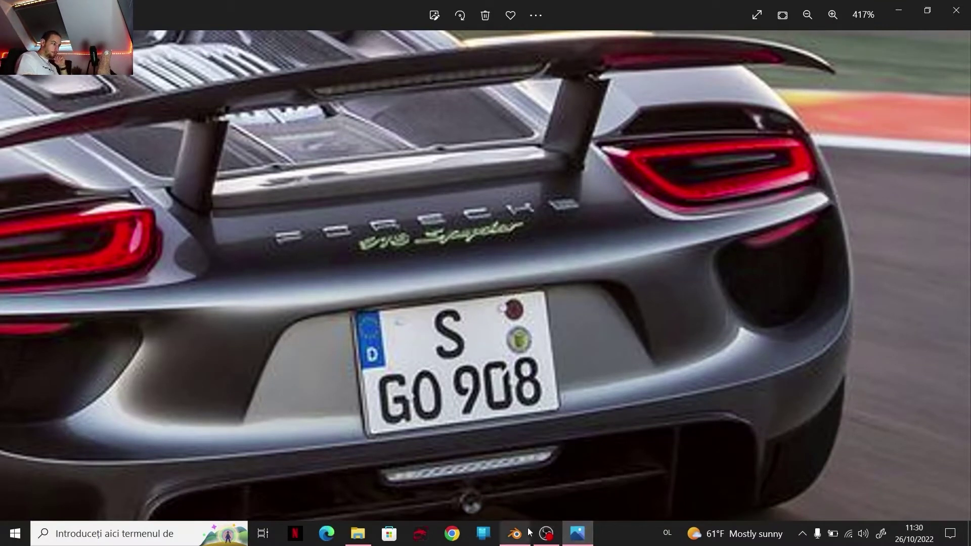
{"action": "left_click", "coordinate": [567, 540]}
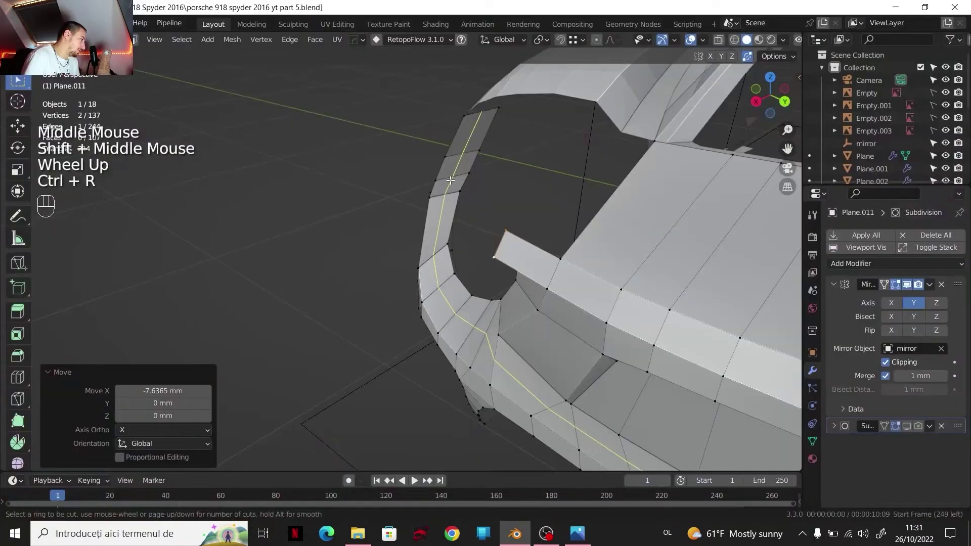
Step: Add one centred loop cut running lengthwise through the tail light surround's outer strip
{"action": "left_click", "coordinate": [448, 183]}
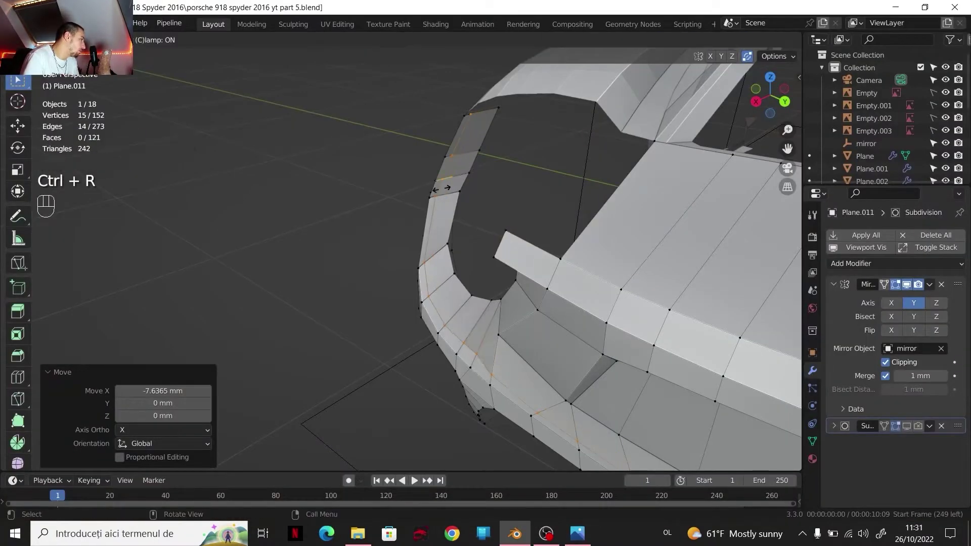
{"action": "right_click", "coordinate": [443, 188]}
{"action": "scroll", "coordinate": [454, 223], "scroll_direction": "down", "scroll_amount": 1}
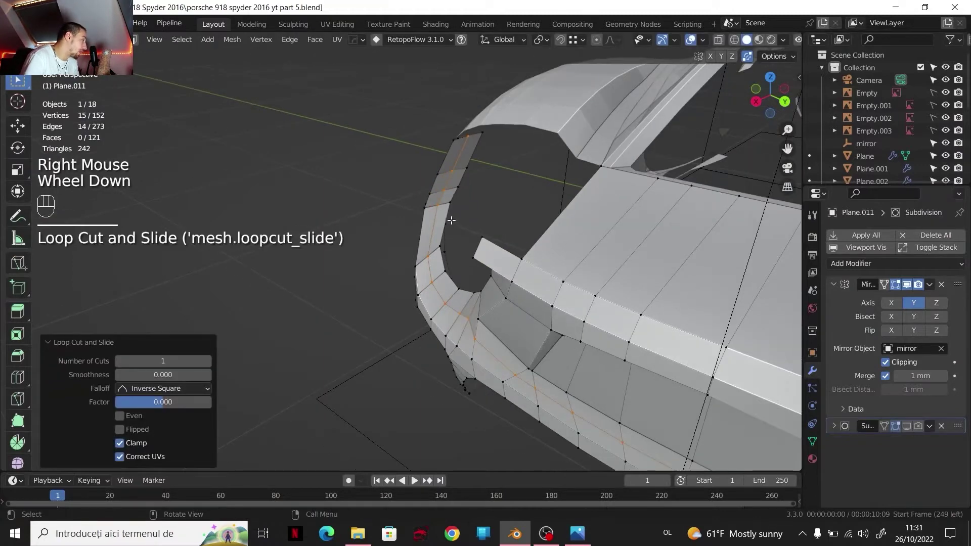
Step: Slide the three loop vertices just below the surround's upper end toward its outer edge
{"action": "left_click", "coordinate": [442, 205]}
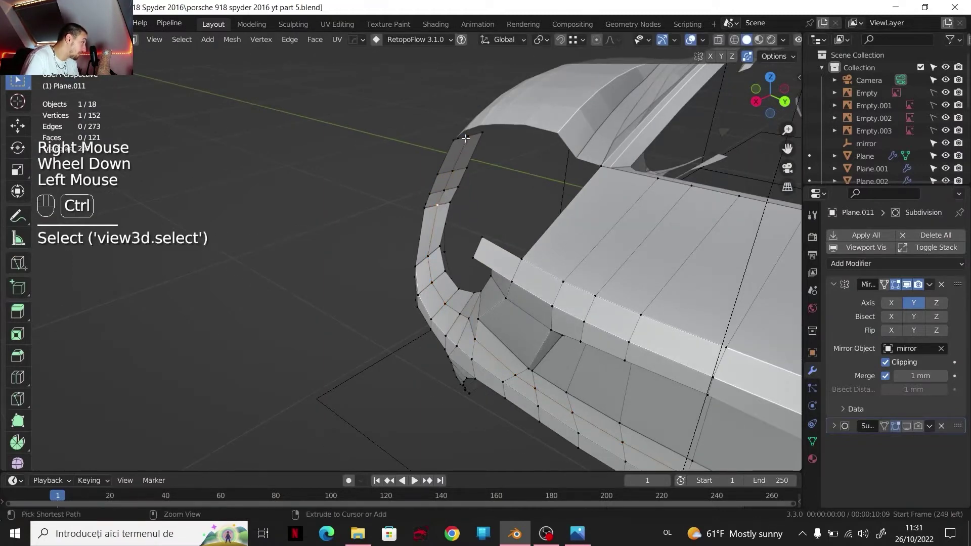
{"action": "left_click", "coordinate": [466, 138], "text": "ctrl"}
{"action": "left_click", "coordinate": [453, 175]}
{"action": "left_click", "coordinate": [444, 204], "text": "ctrl"}
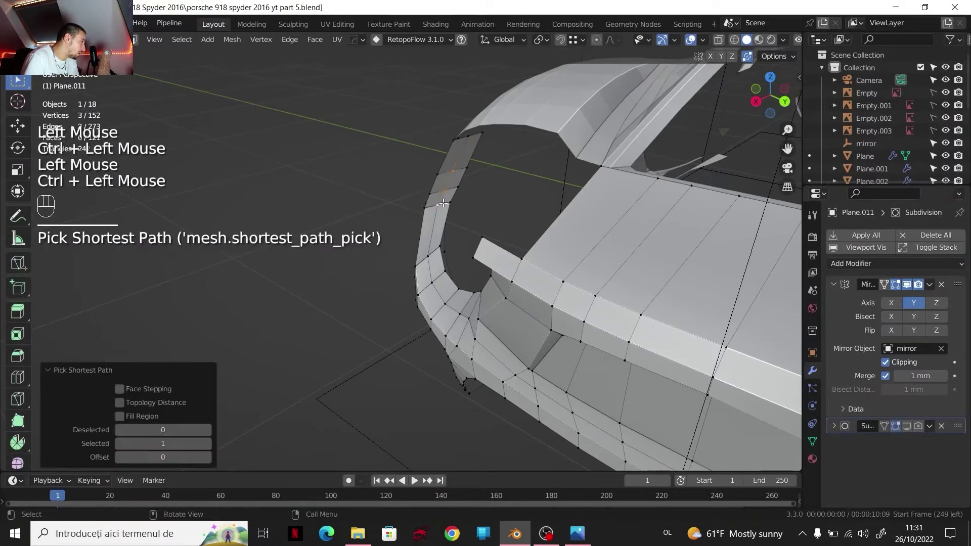
{"action": "key", "text": "g"}
{"action": "key", "text": "g"}
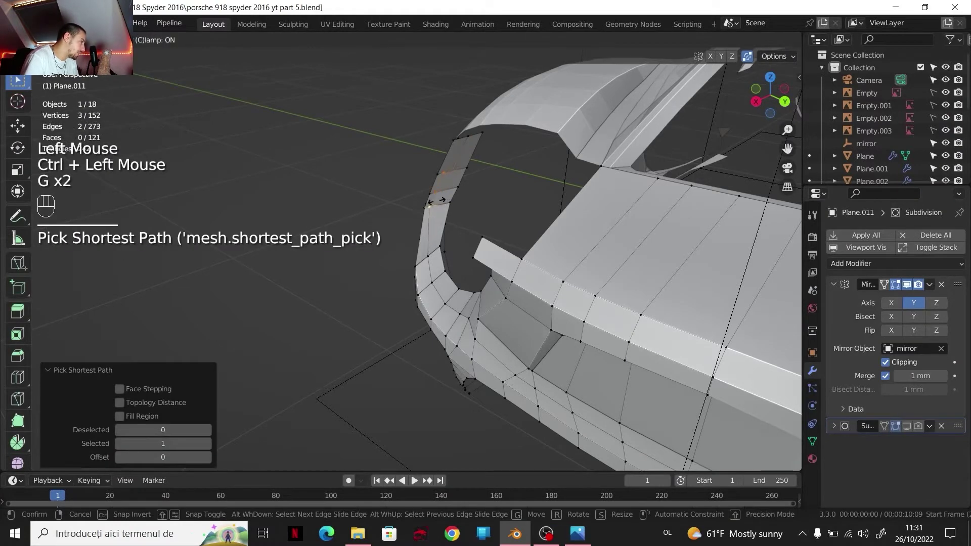
{"action": "left_click", "coordinate": [442, 202]}
Step: Delete the surround's small inner side face that lies level with the narrow strip's outer end
{"action": "middle_click_drag", "start_coordinate": [442, 202], "coordinate": [470, 223]}
{"action": "scroll", "coordinate": [473, 195], "scroll_direction": "up", "scroll_amount": 2}
{"action": "middle_click_drag", "start_coordinate": [470, 223], "coordinate": [435, 195]}
{"action": "left_click", "coordinate": [435, 194]}
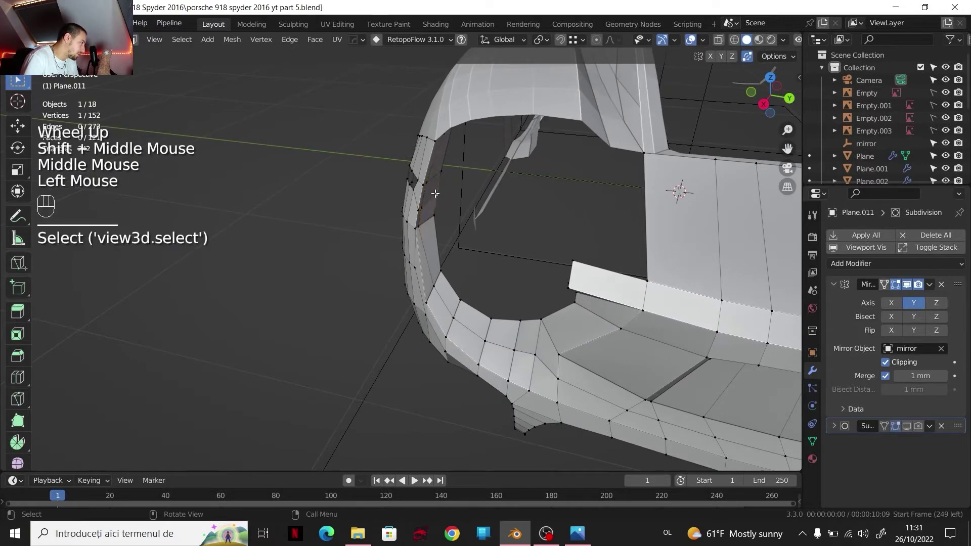
{"action": "key", "text": "3"}
{"action": "left_click", "coordinate": [434, 195]}
{"action": "left_click", "coordinate": [759, 105]}
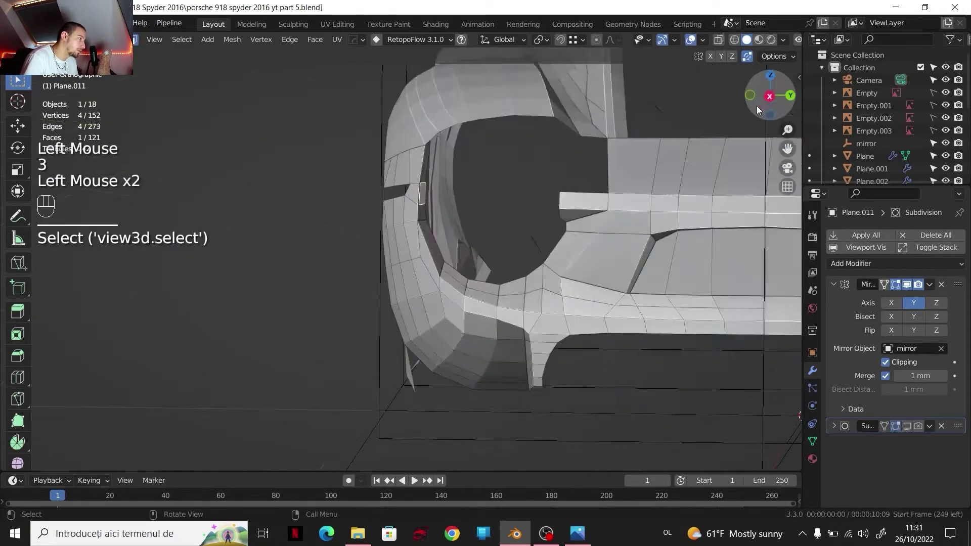
{"action": "scroll", "coordinate": [615, 151], "scroll_direction": "up", "scroll_amount": 2}
{"action": "middle_click_drag", "start_coordinate": [733, 56], "coordinate": [553, 196]}
{"action": "key", "text": "Delete"}
Step: Bridge the narrow strip's outer end edge to the surround's inner edge with a new face
{"action": "left_click", "coordinate": [520, 202]}
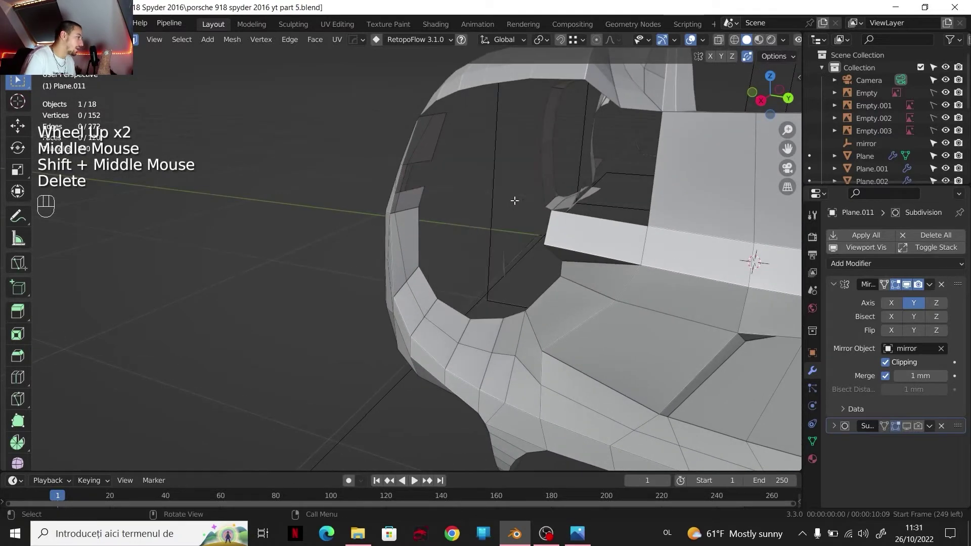
{"action": "key", "text": "2"}
{"action": "left_click", "coordinate": [404, 178]}
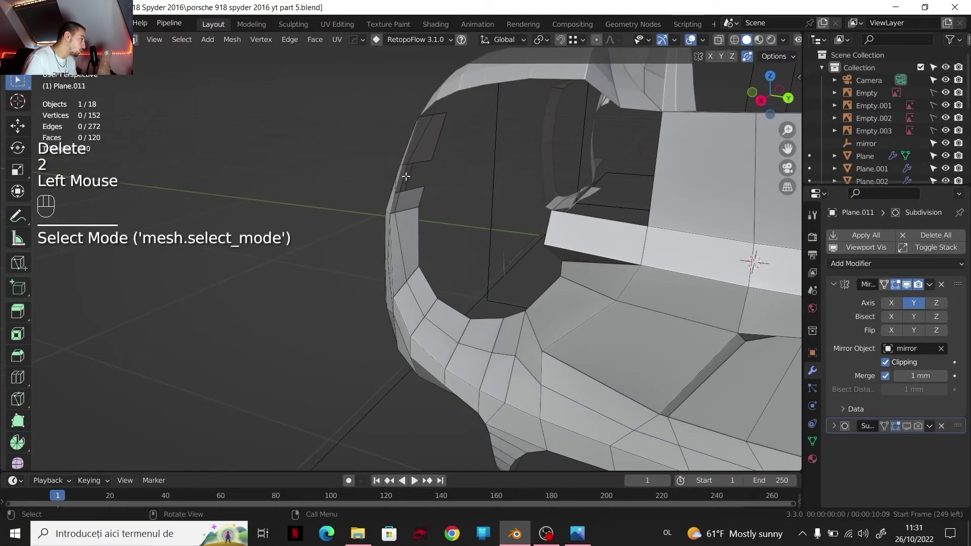
{"action": "left_click_drag", "start_coordinate": [771, 103], "coordinate": [767, 101]}
{"action": "left_click", "coordinate": [764, 101]}
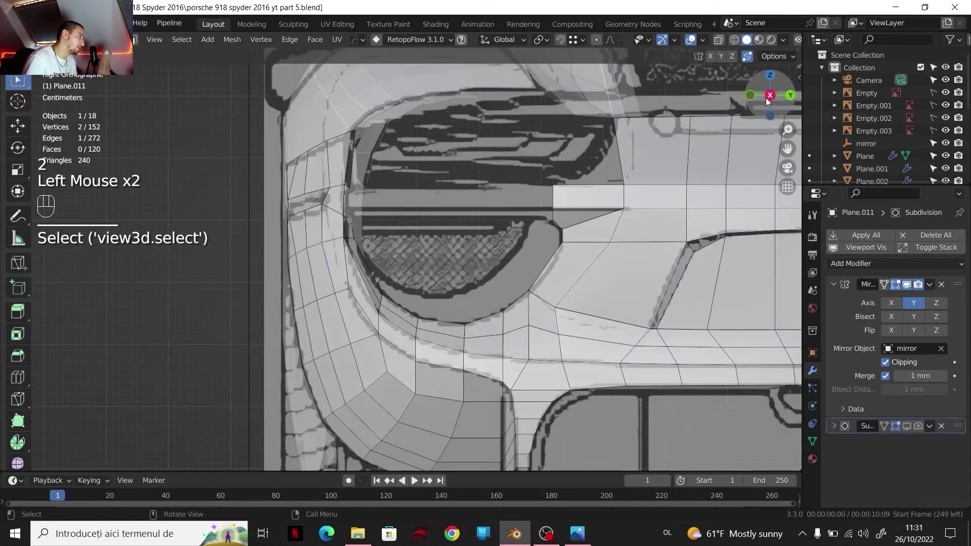
{"action": "left_click", "coordinate": [541, 196], "text": "shift"}
{"action": "key", "text": "f"}
{"action": "middle_click_drag", "start_coordinate": [540, 196], "coordinate": [407, 263]}
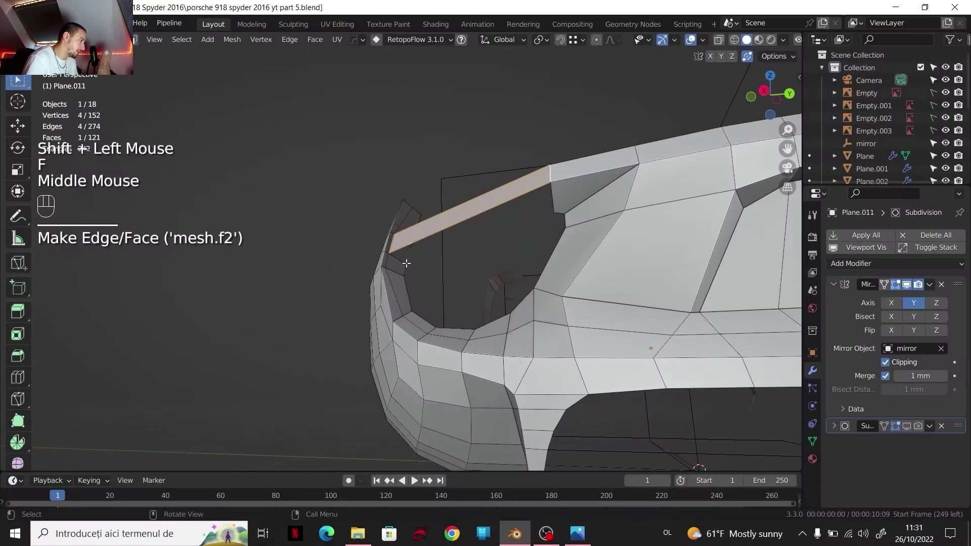
Step: Fill a second face beneath the bridging strip, between the surround's ledge edge and the short edge under the strip's inner end
{"action": "left_click", "coordinate": [407, 263]}
{"action": "left_click", "coordinate": [543, 209], "text": "shift"}
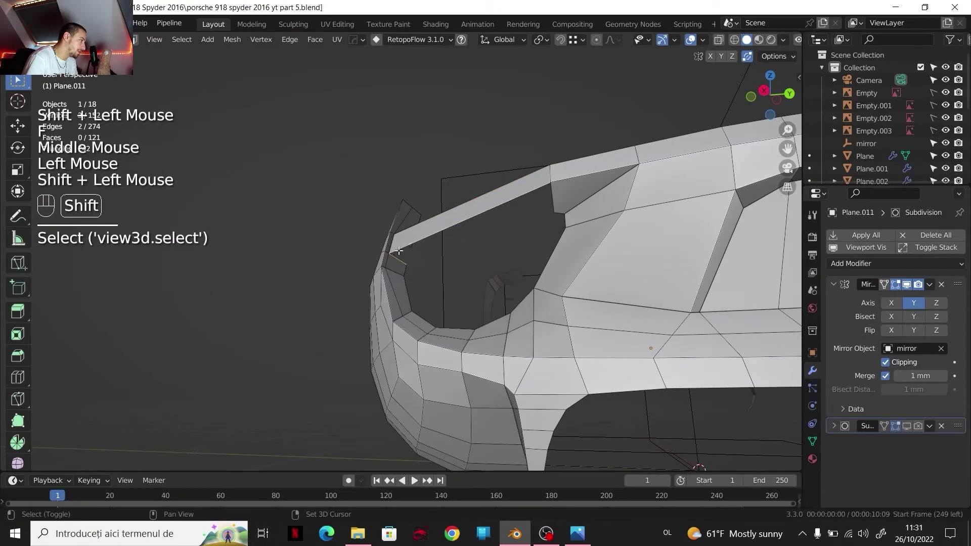
{"action": "left_click", "coordinate": [553, 205], "text": "shift"}
{"action": "key", "text": "f"}
Step: Against the rear blueprint, slide the bridging strip's lower outer corner by a factor of about 0.24 and its upper outer corner by about 0.3
{"action": "left_click", "coordinate": [760, 98]}
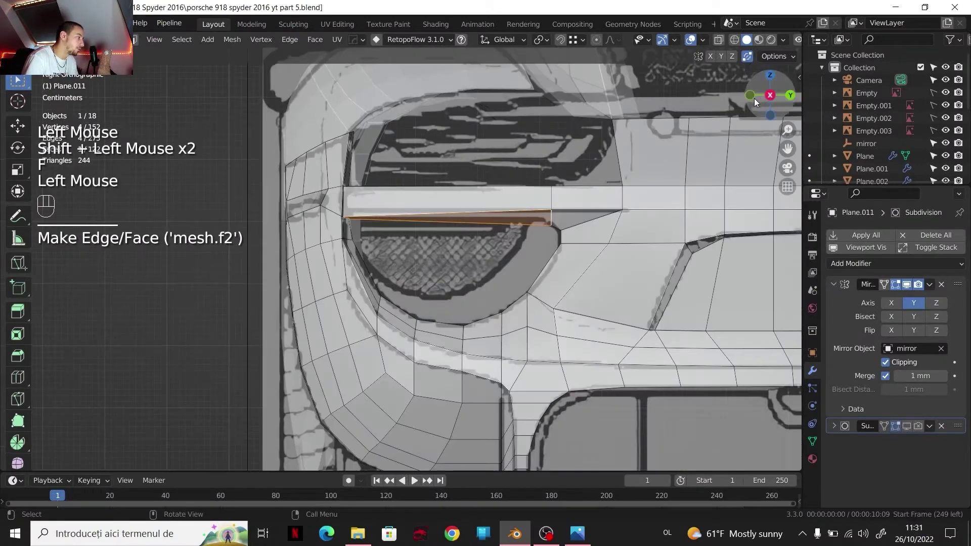
{"action": "scroll", "coordinate": [437, 253], "scroll_direction": "up", "scroll_amount": 3}
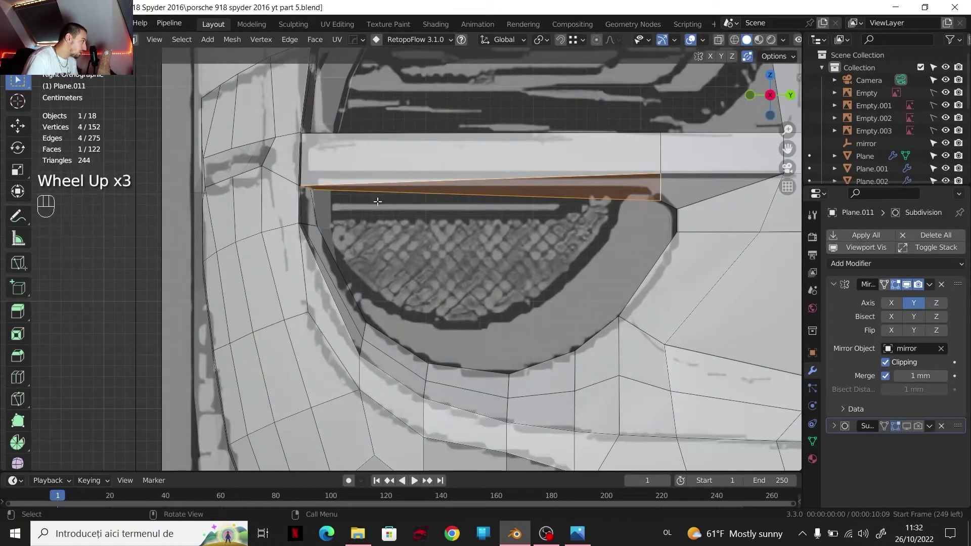
{"action": "key", "text": "1"}
{"action": "left_click", "coordinate": [303, 186]}
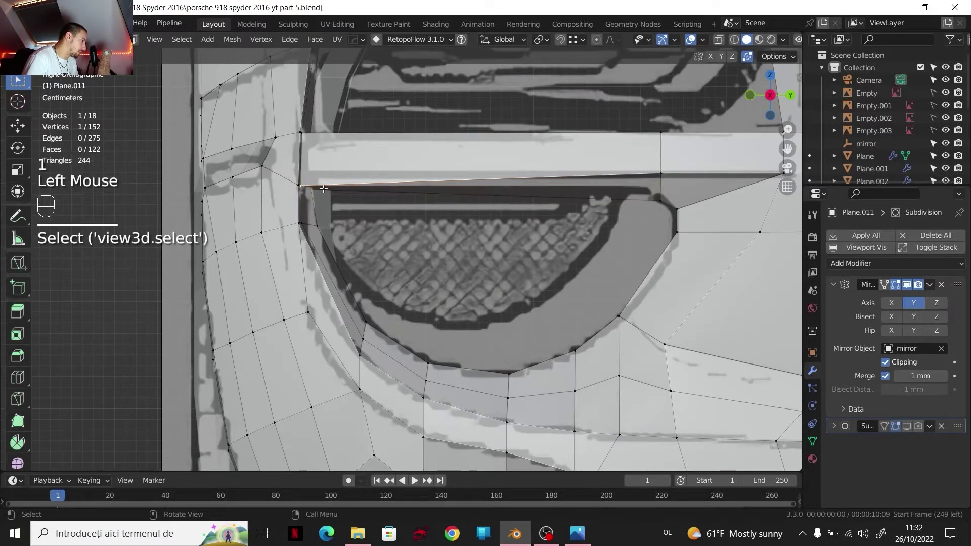
{"action": "key", "text": "g"}
{"action": "key", "text": "g"}
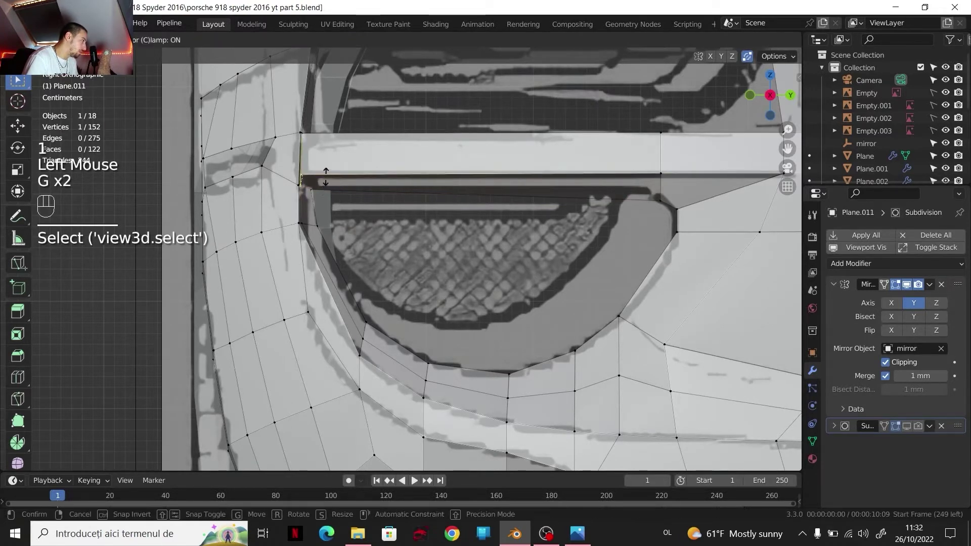
{"action": "left_click", "coordinate": [325, 176]}
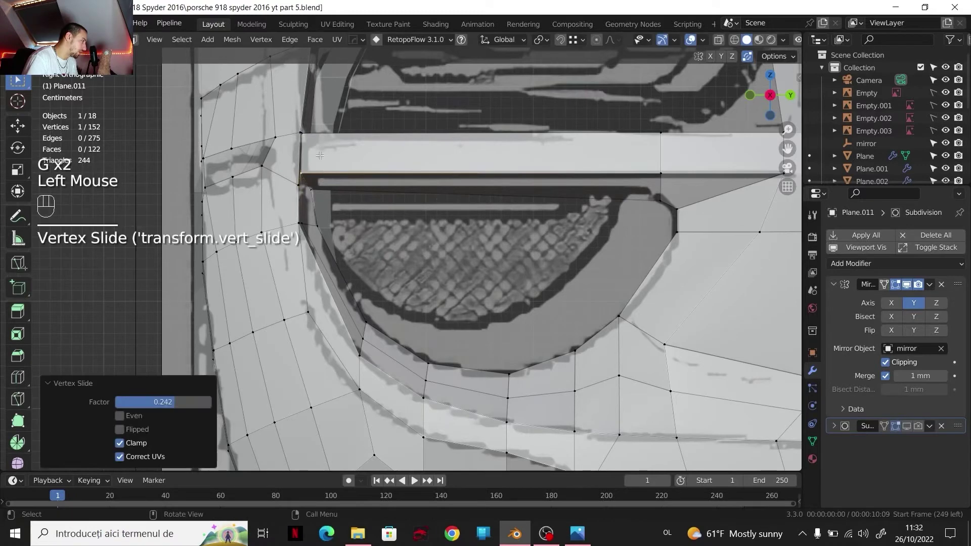
{"action": "left_click", "coordinate": [311, 137]}
{"action": "key", "text": "g"}
{"action": "key", "text": "g"}
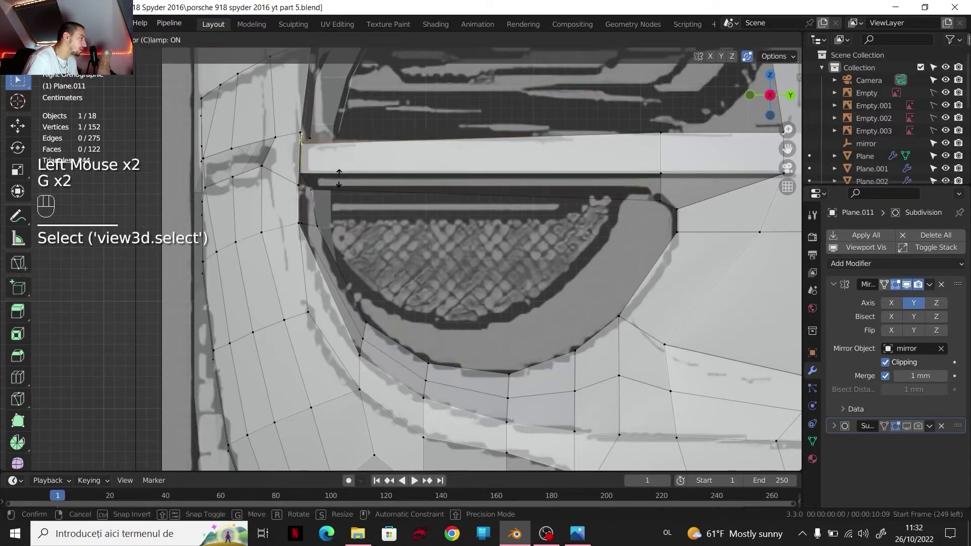
{"action": "left_click", "coordinate": [339, 178]}
Step: Slide the bridging strip's outer corner vertex along its edge by a factor of about 0.4 against the top blueprint
{"action": "scroll", "coordinate": [457, 259], "scroll_direction": "down", "scroll_amount": 4}
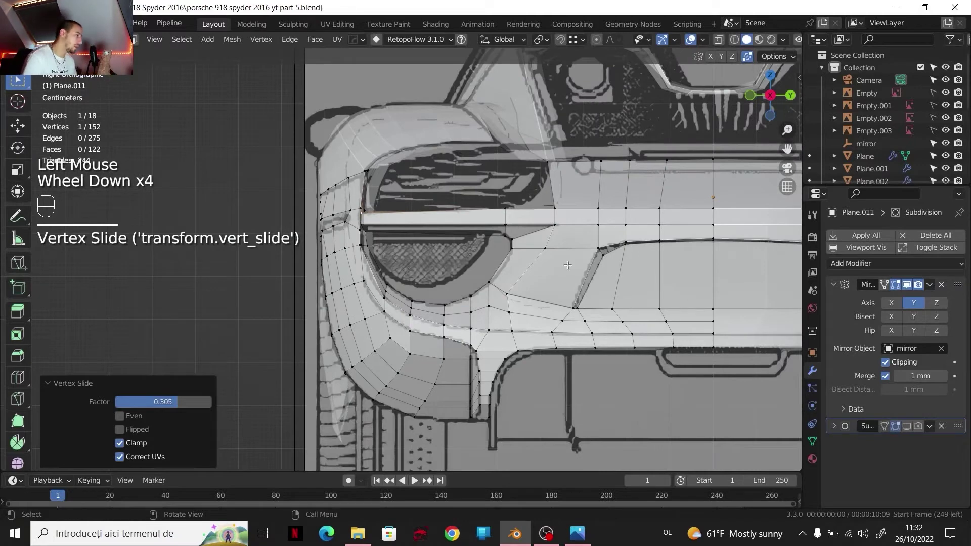
{"action": "left_click", "coordinate": [771, 75]}
{"action": "scroll", "coordinate": [560, 188], "scroll_direction": "down", "scroll_amount": 1}
{"action": "scroll", "coordinate": [534, 197], "scroll_direction": "up", "scroll_amount": 5}
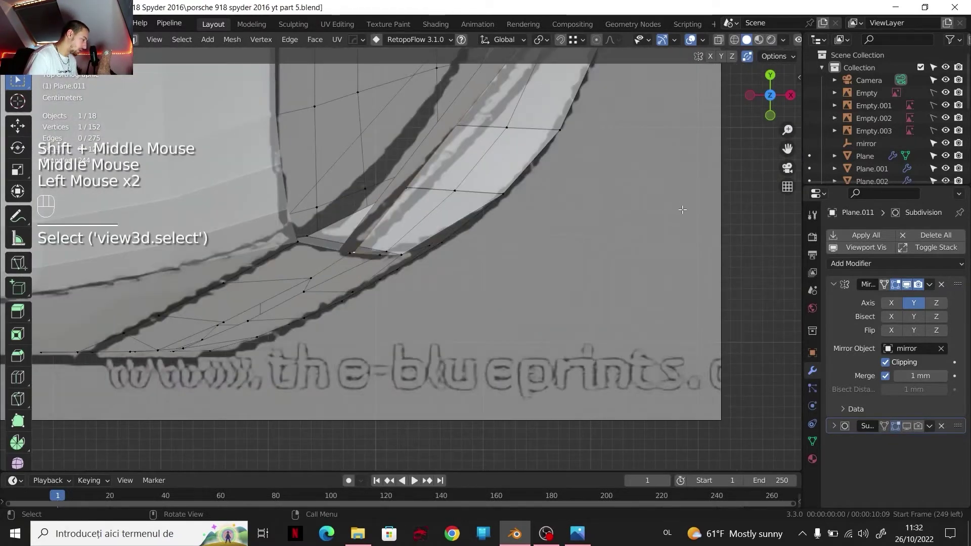
{"action": "key", "text": "g"}
{"action": "key", "text": "g"}
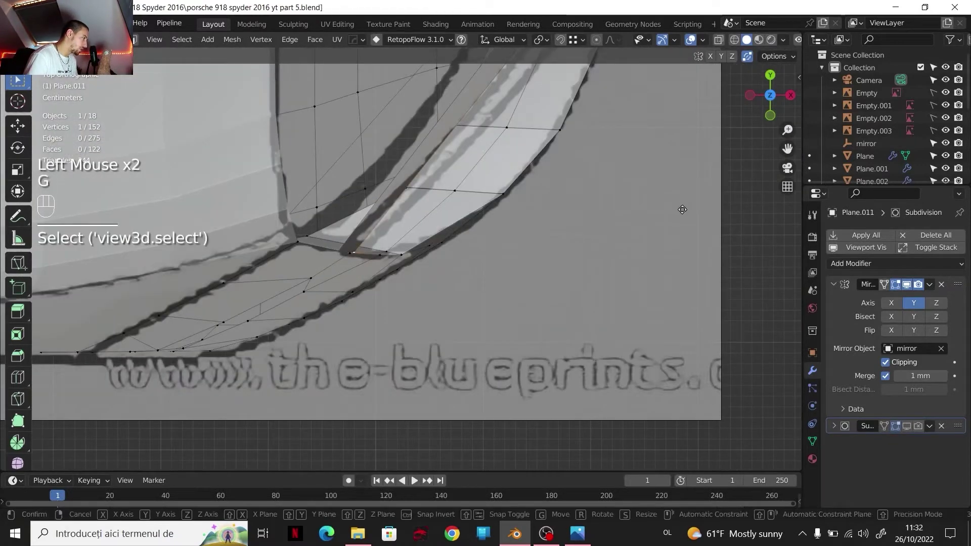
{"action": "left_click", "coordinate": [693, 212]}
Step: Compare the bridged strip and tail light openings with the rear reference photo in the image viewer
{"action": "middle_click_drag", "start_coordinate": [556, 217], "coordinate": [437, 82]}
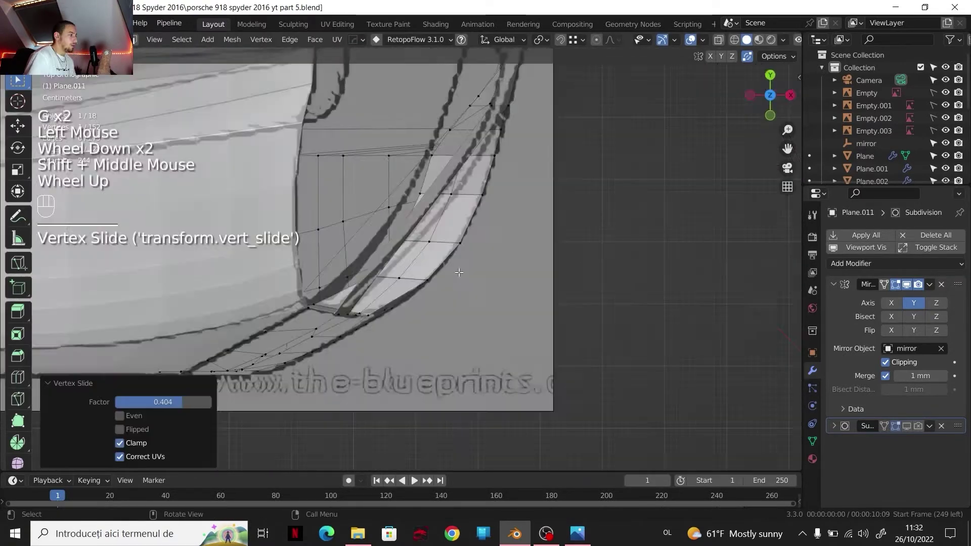
{"action": "middle_click_drag", "start_coordinate": [384, 167], "coordinate": [290, 211]}
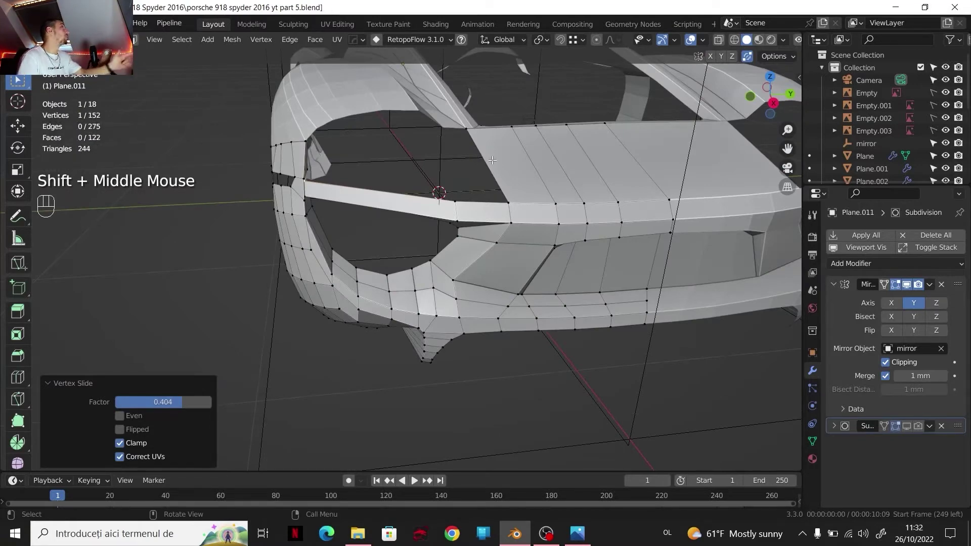
{"action": "left_click", "coordinate": [577, 534]}
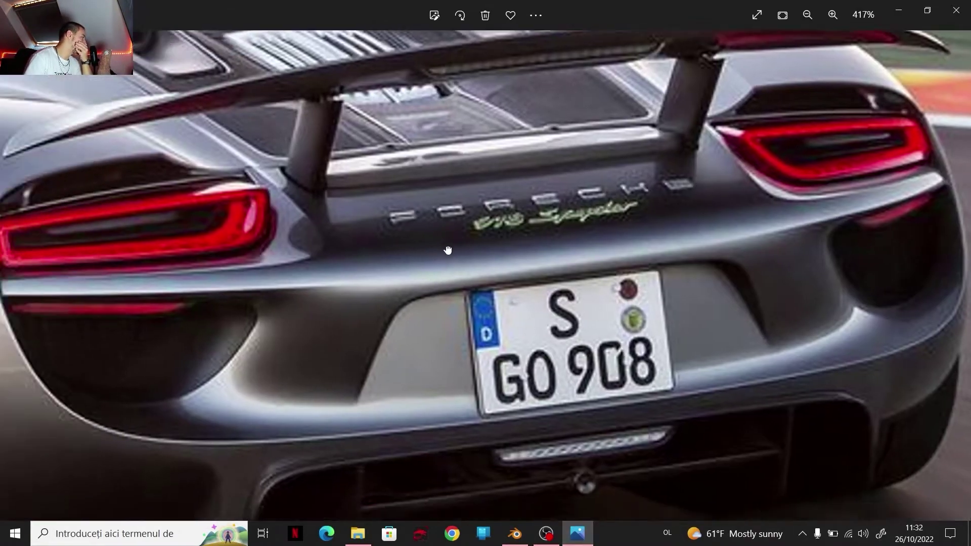
{"action": "left_click_drag", "start_coordinate": [448, 250], "coordinate": [523, 243]}
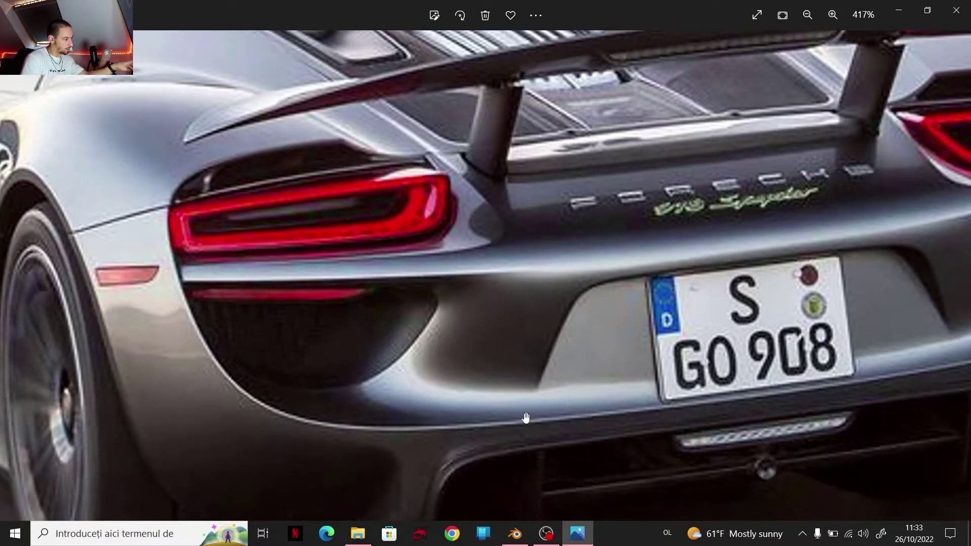
{"action": "left_click", "coordinate": [515, 533]}
Step: Add three evenly spaced loop cuts across the bridging strip and the face beneath it
{"action": "scroll", "coordinate": [506, 253], "scroll_direction": "up", "scroll_amount": 2}
{"action": "left_click", "coordinate": [773, 107]}
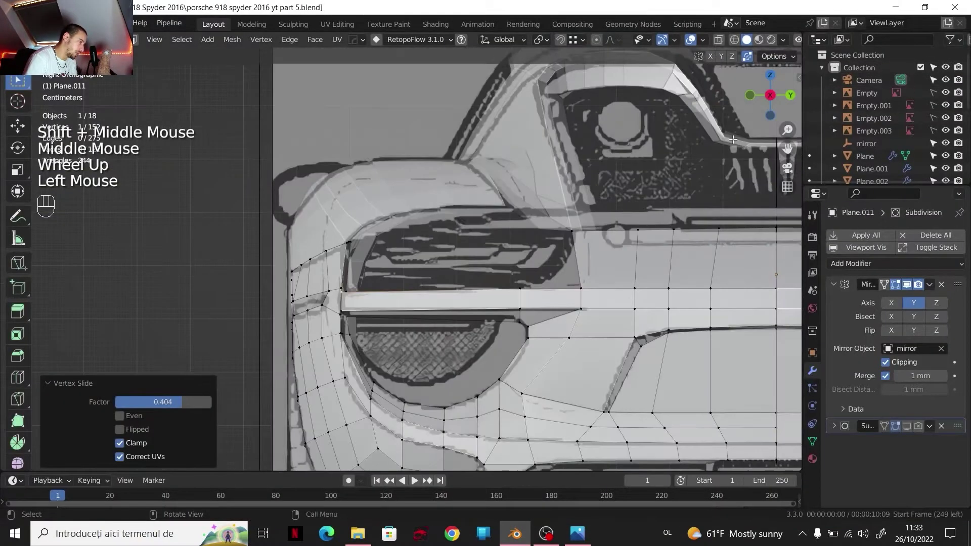
{"action": "key", "text": "ctrl+r"}
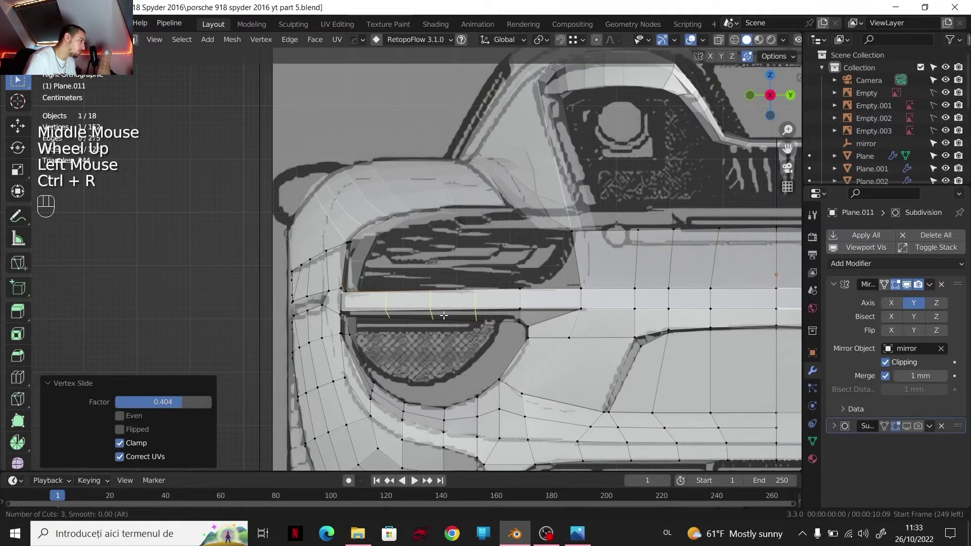
{"action": "right_click", "coordinate": [445, 315]}
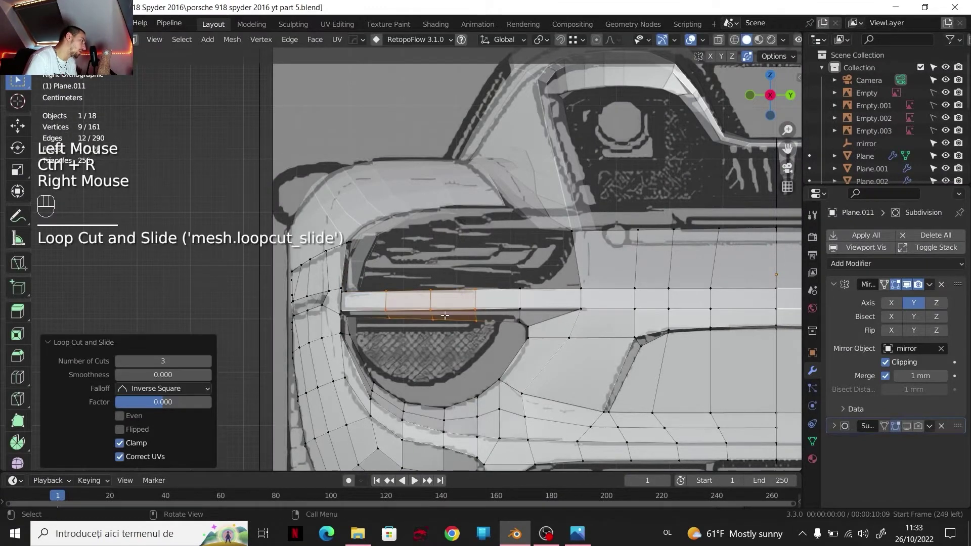
Step: Move the strip's three new loops about 16 mm rearward along X against the top blueprint
{"action": "left_click", "coordinate": [770, 75]}
{"action": "scroll", "coordinate": [531, 303], "scroll_direction": "up", "scroll_amount": 2}
{"action": "middle_click_drag", "start_coordinate": [526, 318], "coordinate": [554, 302], "text": "shift"}
{"action": "scroll", "coordinate": [554, 301], "scroll_direction": "up", "scroll_amount": 2}
{"action": "key", "text": "g"}
{"action": "key", "text": "x"}
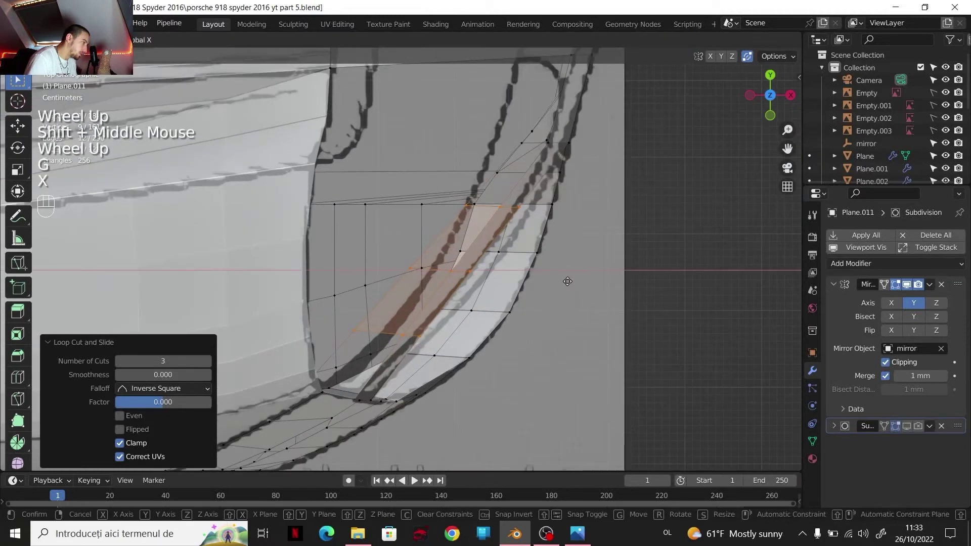
{"action": "left_click", "coordinate": [503, 280]}
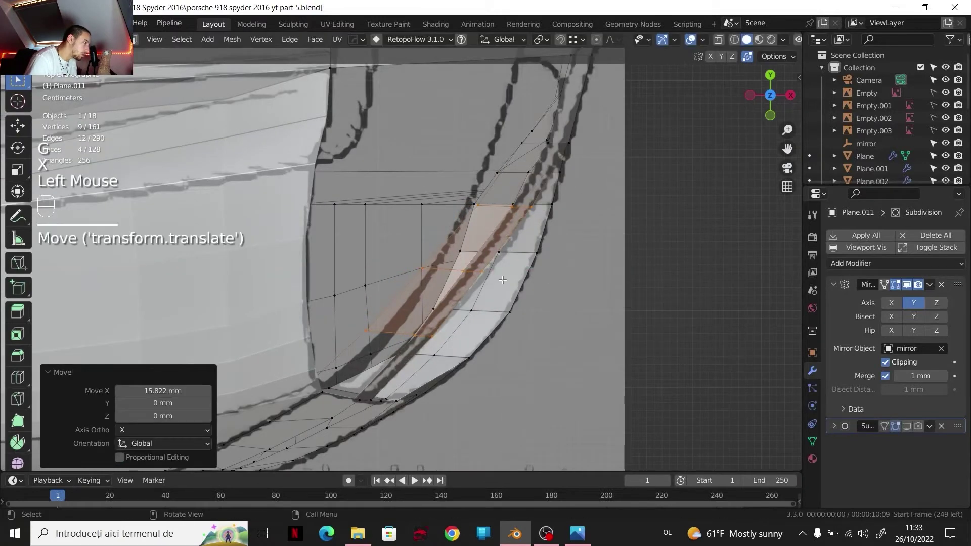
Step: Refine the strip's inner loops along X, moving the innermost one about 5 mm rearward to follow the top blueprint's curve
{"action": "left_click", "coordinate": [475, 273], "text": "alt"}
{"action": "key", "text": "g"}
{"action": "key", "text": "x"}
{"action": "left_click", "coordinate": [571, 266], "text": "shift"}
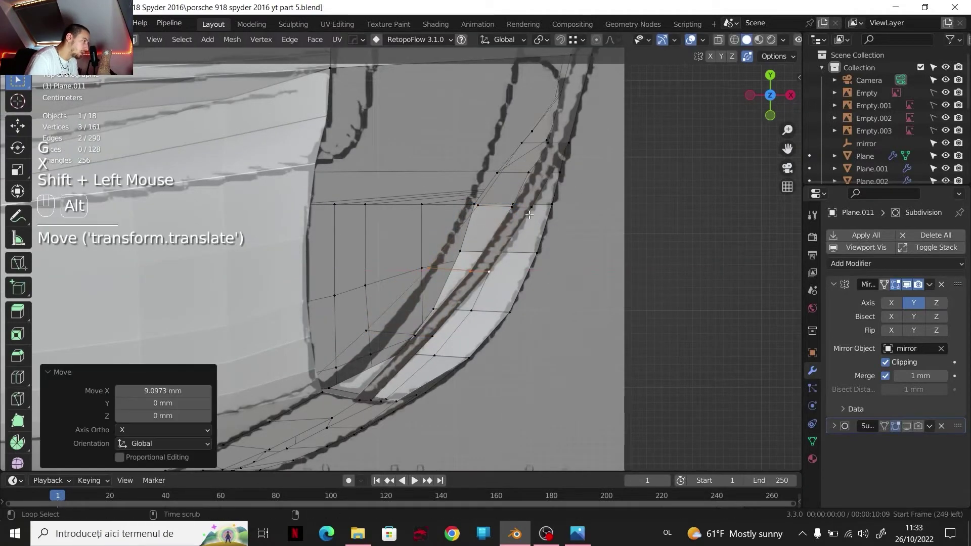
{"action": "left_click", "coordinate": [516, 210], "text": "alt"}
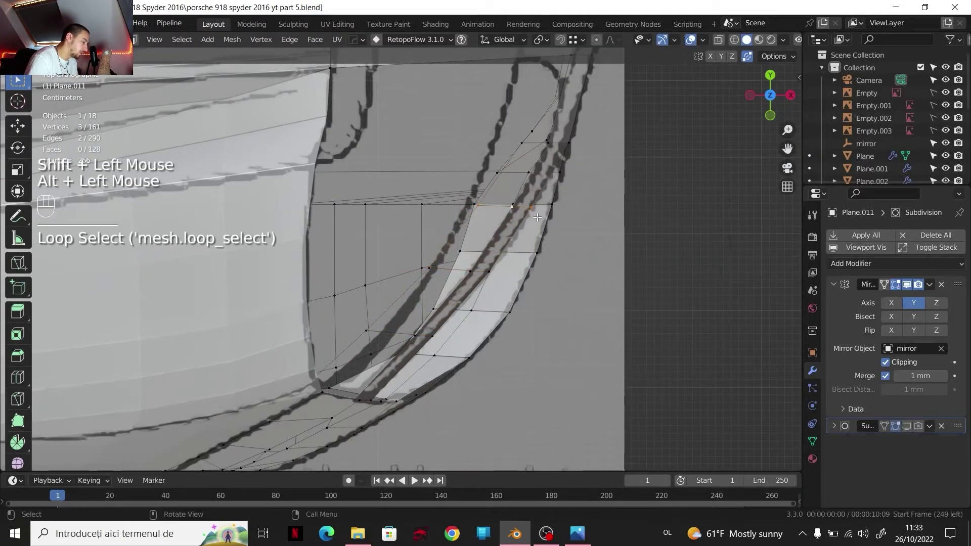
{"action": "key", "text": "g"}
{"action": "key", "text": "x"}
{"action": "left_click", "coordinate": [529, 218]}
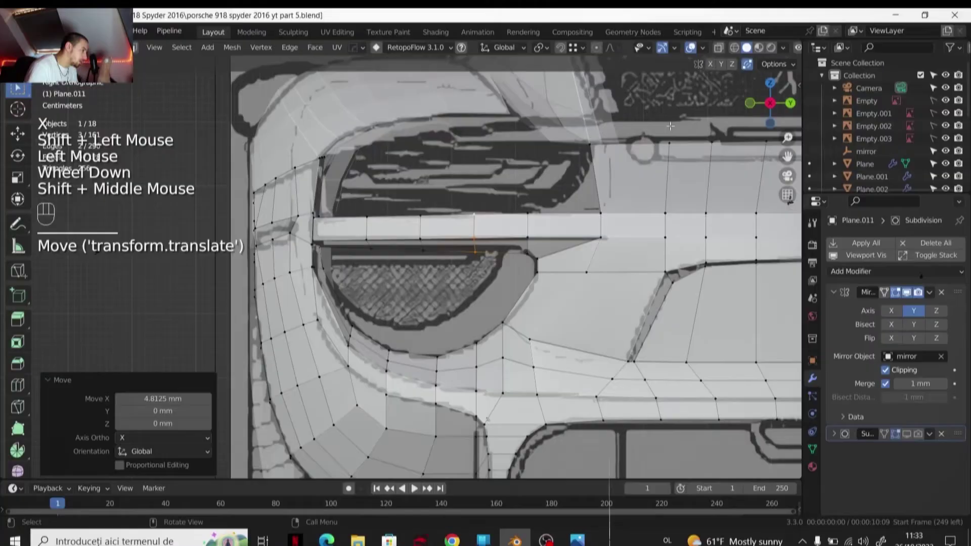
Step: Check the strip's curved loops against the side and rear blueprints
{"action": "left_click", "coordinate": [749, 102]}
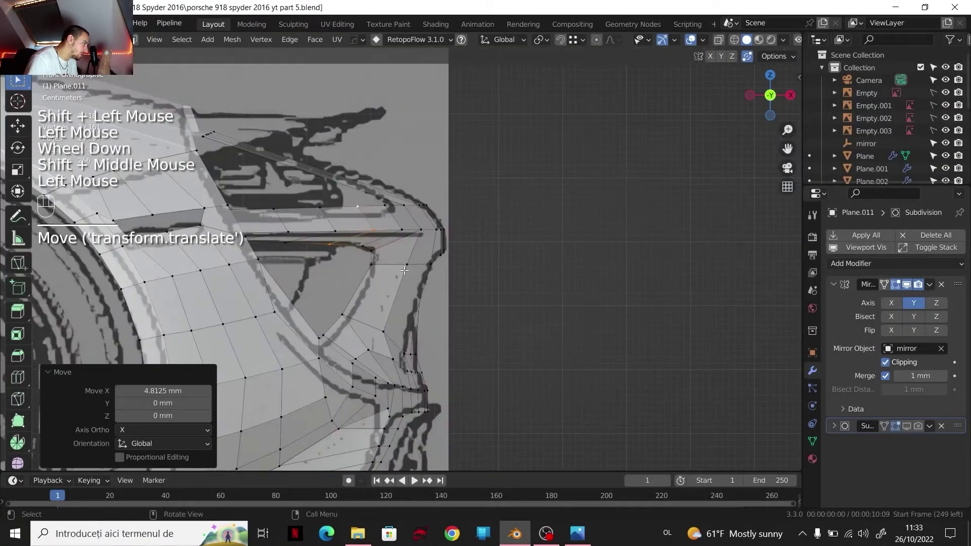
{"action": "scroll", "coordinate": [404, 271], "scroll_direction": "up", "scroll_amount": 2}
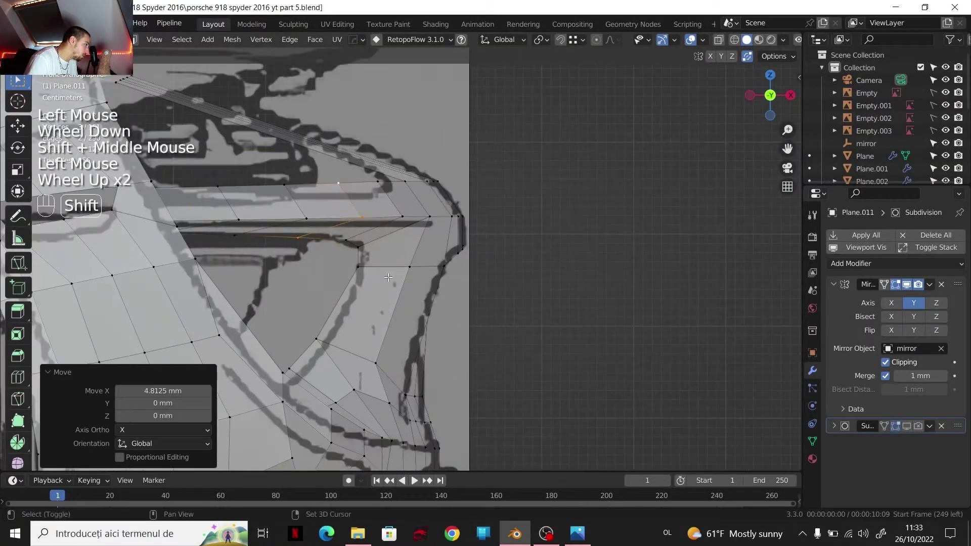
{"action": "middle_click_drag", "start_coordinate": [405, 270], "coordinate": [511, 223], "text": "shift"}
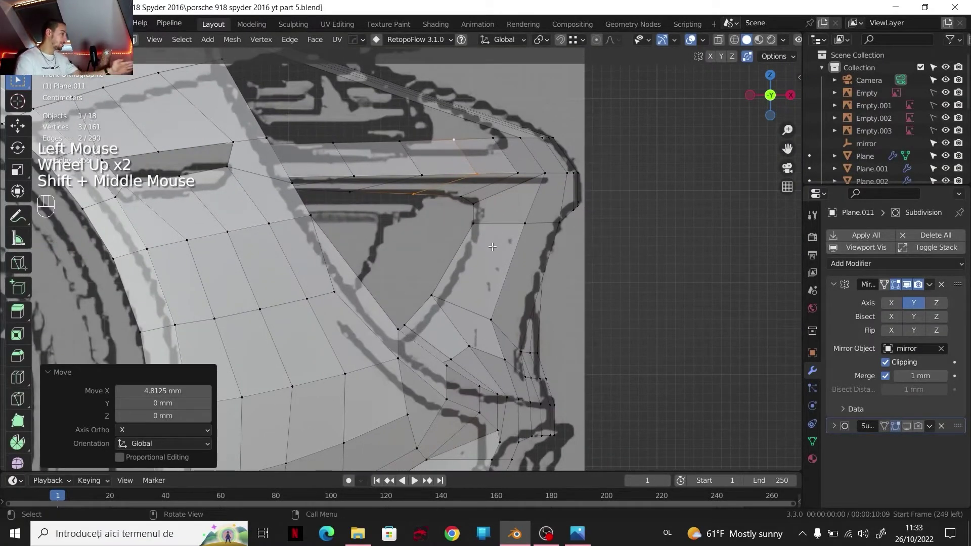
{"action": "scroll", "coordinate": [504, 223], "scroll_direction": "down", "scroll_amount": 1}
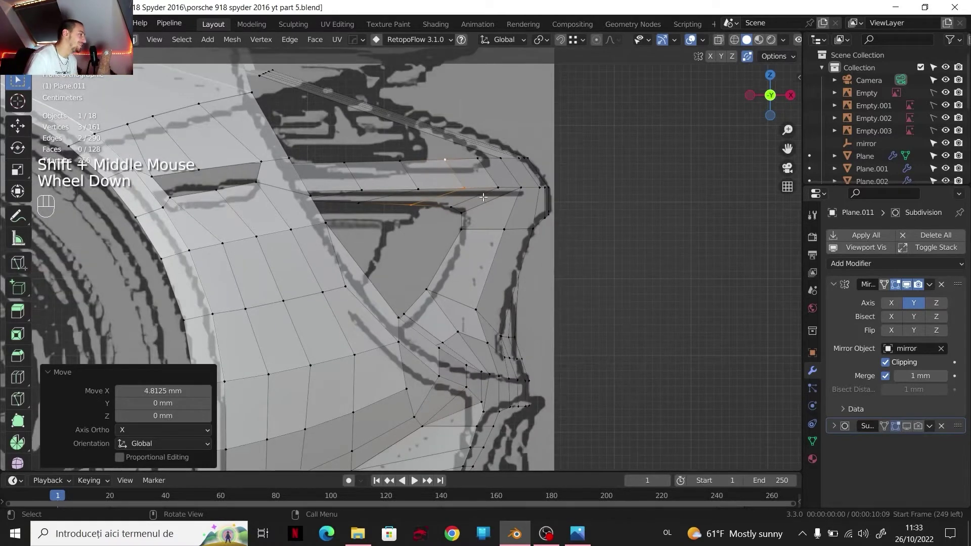
{"action": "scroll", "coordinate": [499, 179], "scroll_direction": "up", "scroll_amount": 1}
{"action": "left_click", "coordinate": [791, 95]}
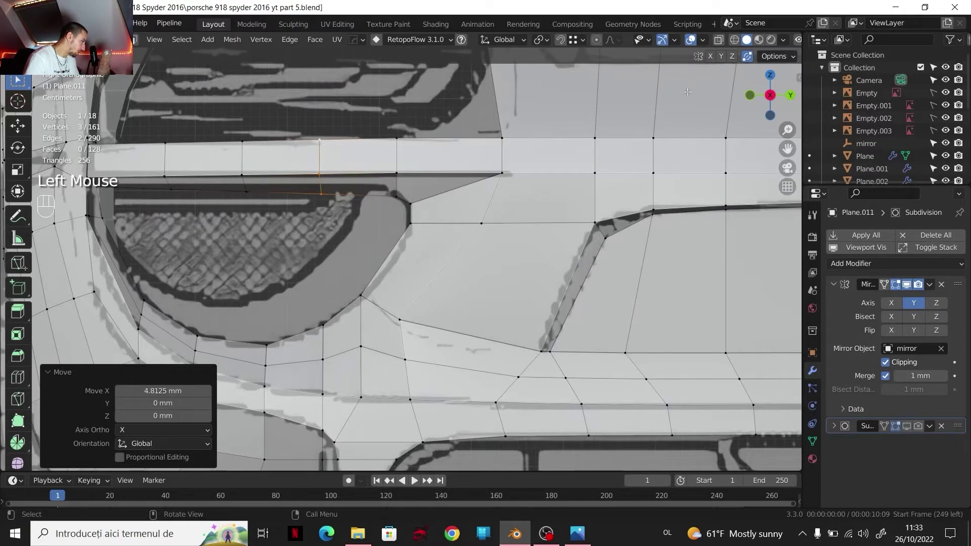
Step: Edge-slide the strip's upper edge loop toward its lower edge by a factor of 0.394 to follow the side blueprint
{"action": "left_click", "coordinate": [389, 143]}
{"action": "left_click", "coordinate": [169, 149], "text": "ctrl"}
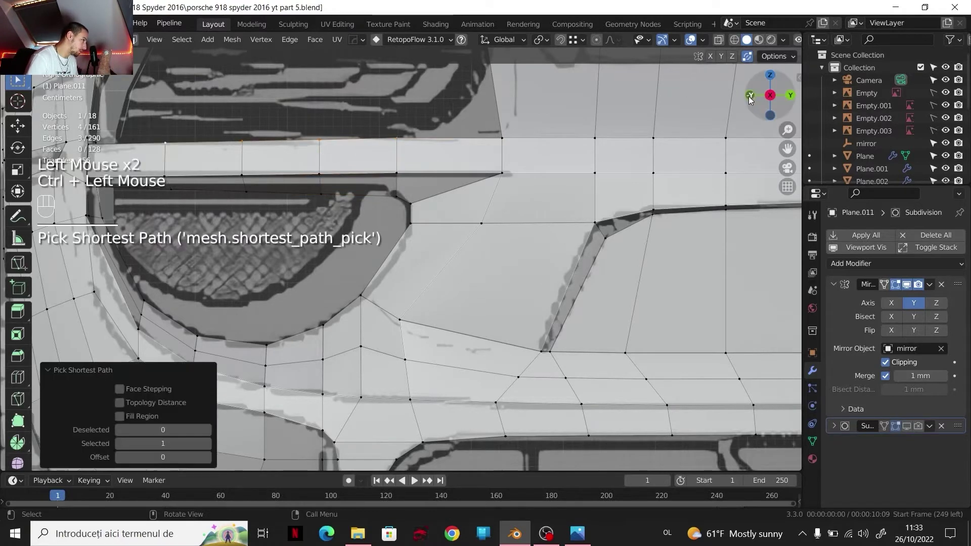
{"action": "left_click", "coordinate": [750, 95]}
{"action": "middle_click_drag", "start_coordinate": [604, 178], "coordinate": [588, 201], "text": "shift"}
{"action": "scroll", "coordinate": [588, 201], "scroll_direction": "up", "scroll_amount": 1}
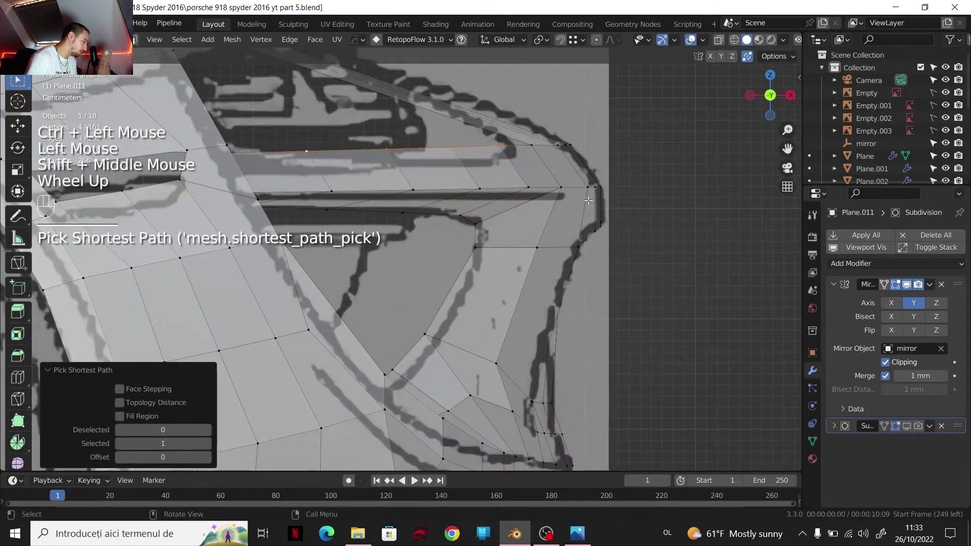
{"action": "key", "text": "g"}
{"action": "key", "text": "g"}
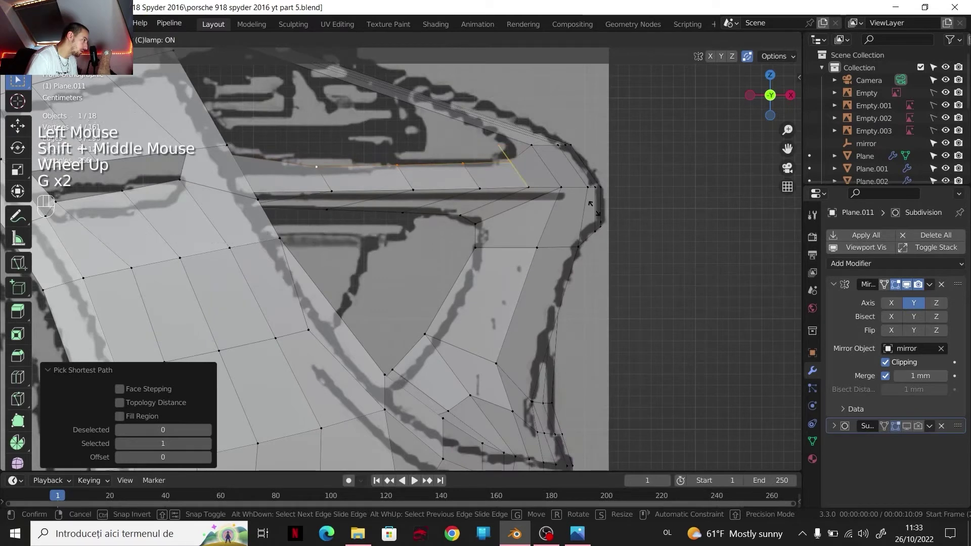
{"action": "left_click", "coordinate": [590, 203]}
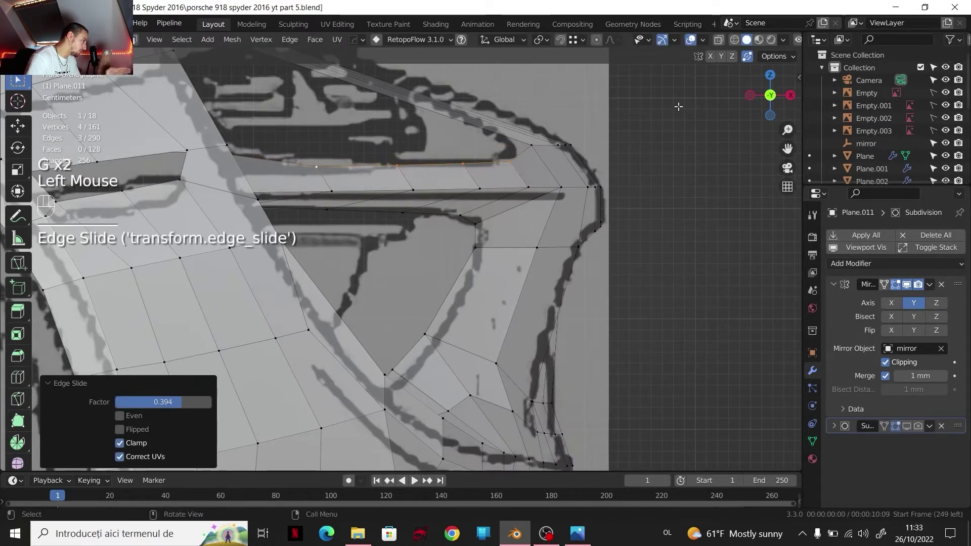
Step: Compare the strip's upper edge with the rear blueprint, the rear reference photo and the side blueprint
{"action": "left_click", "coordinate": [790, 96]}
{"action": "middle_click_drag", "start_coordinate": [432, 236], "coordinate": [533, 224], "text": "shift"}
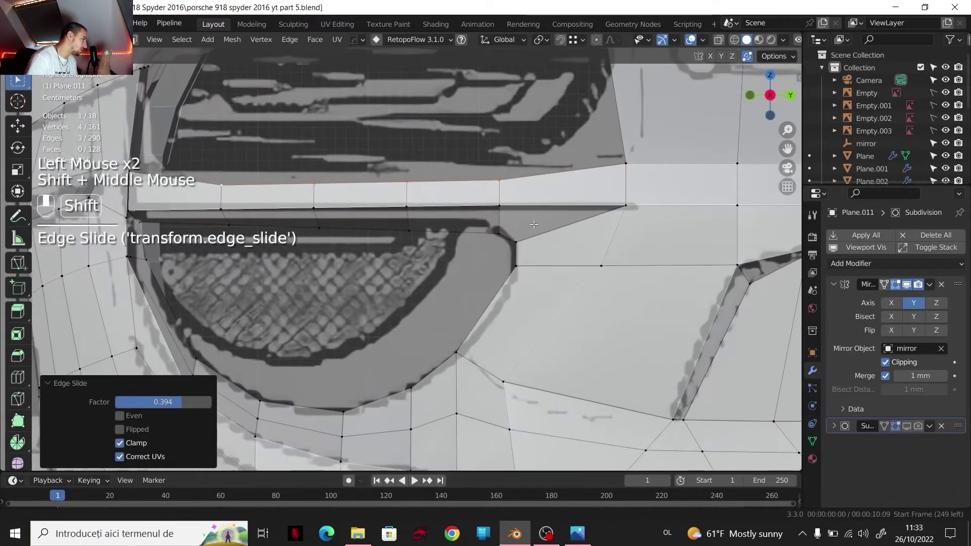
{"action": "left_click", "coordinate": [577, 534]}
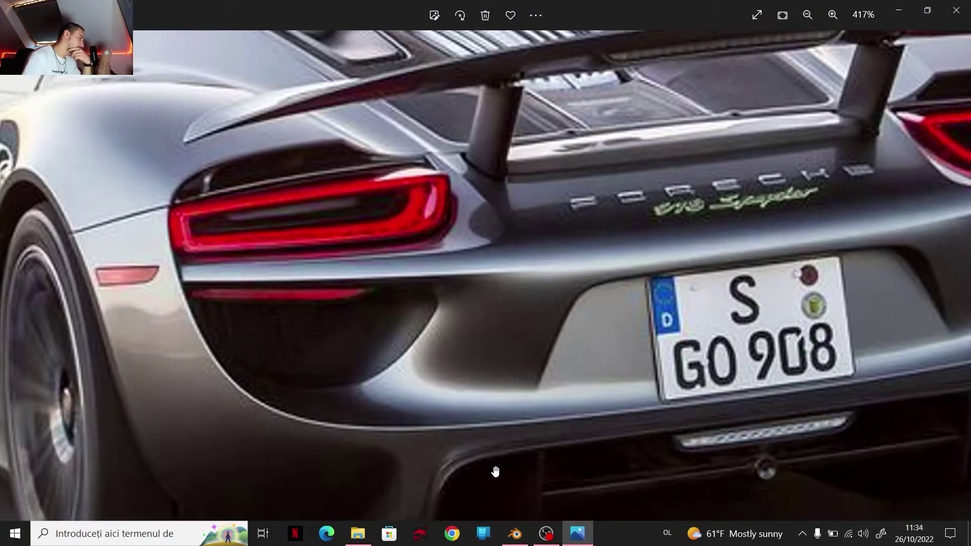
{"action": "left_click", "coordinate": [515, 534]}
{"action": "left_click", "coordinate": [750, 95]}
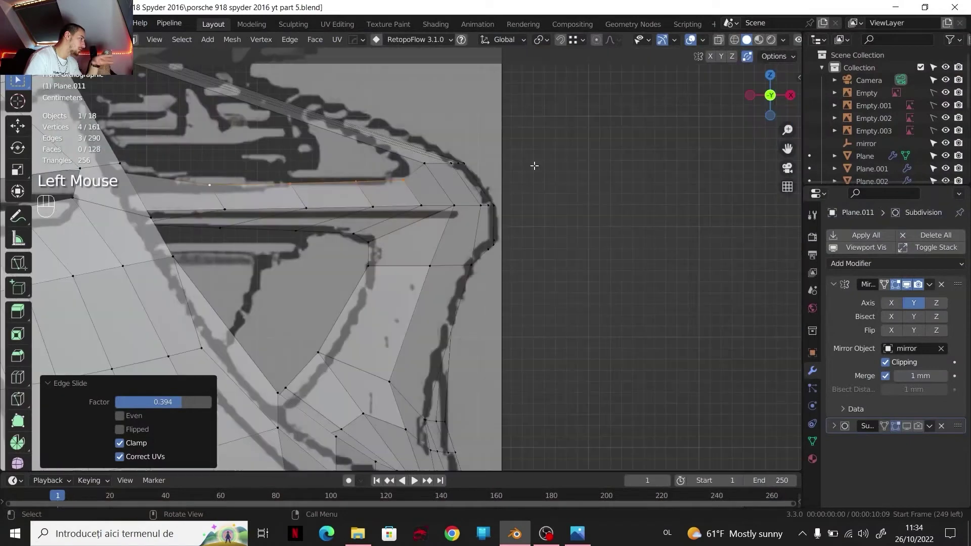
{"action": "scroll", "coordinate": [629, 168], "scroll_direction": "down", "scroll_amount": 2}
{"action": "middle_click_drag", "start_coordinate": [628, 169], "coordinate": [550, 196]}
{"action": "left_click", "coordinate": [773, 104]}
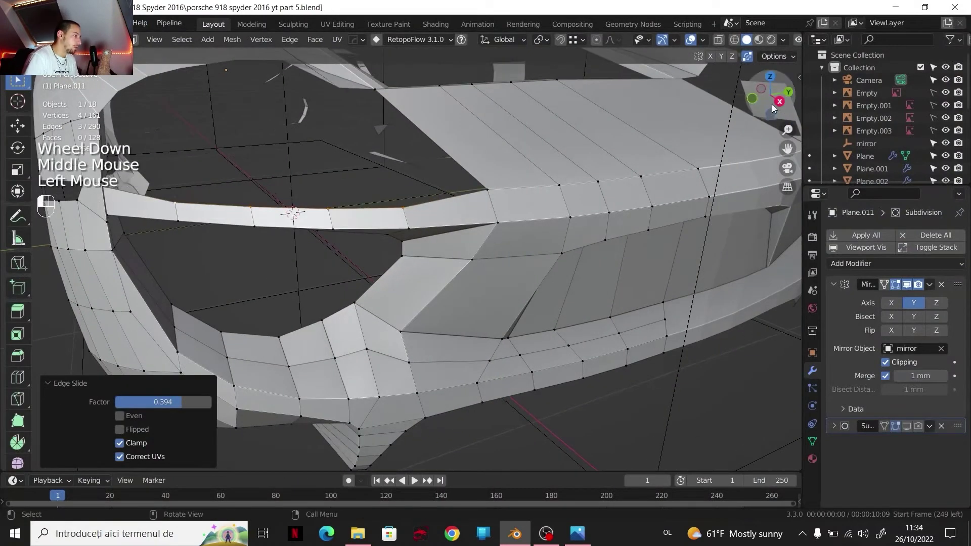
Step: Vertex-slide the upper corner vertex at the strip's outer end by a factor of 0.335
{"action": "middle_click_drag", "start_coordinate": [745, 123], "coordinate": [286, 195], "text": "shift"}
{"action": "scroll", "coordinate": [443, 254], "scroll_direction": "up", "scroll_amount": 2}
{"action": "left_click", "coordinate": [287, 195]}
{"action": "left_click", "coordinate": [261, 197]}
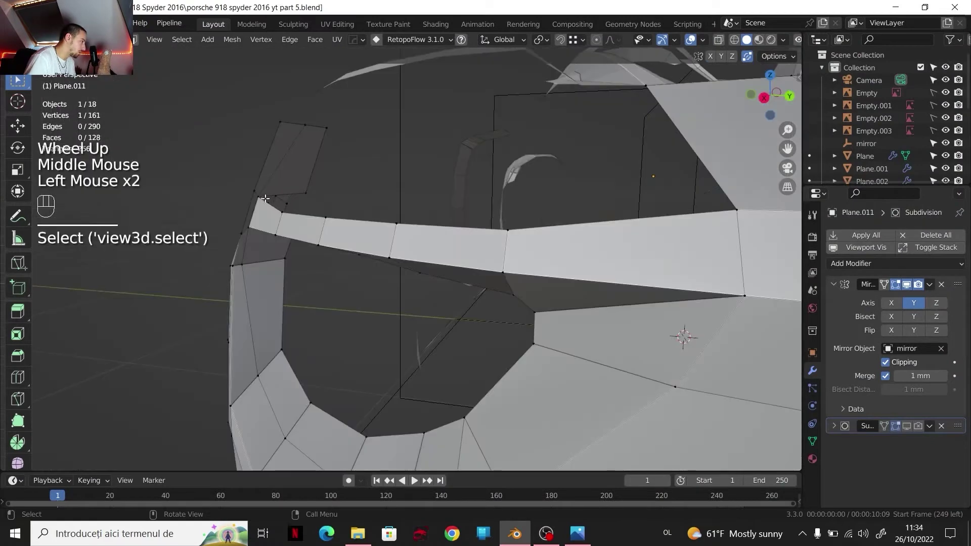
{"action": "left_click", "coordinate": [259, 195]}
{"action": "key", "text": "g"}
{"action": "key", "text": "g"}
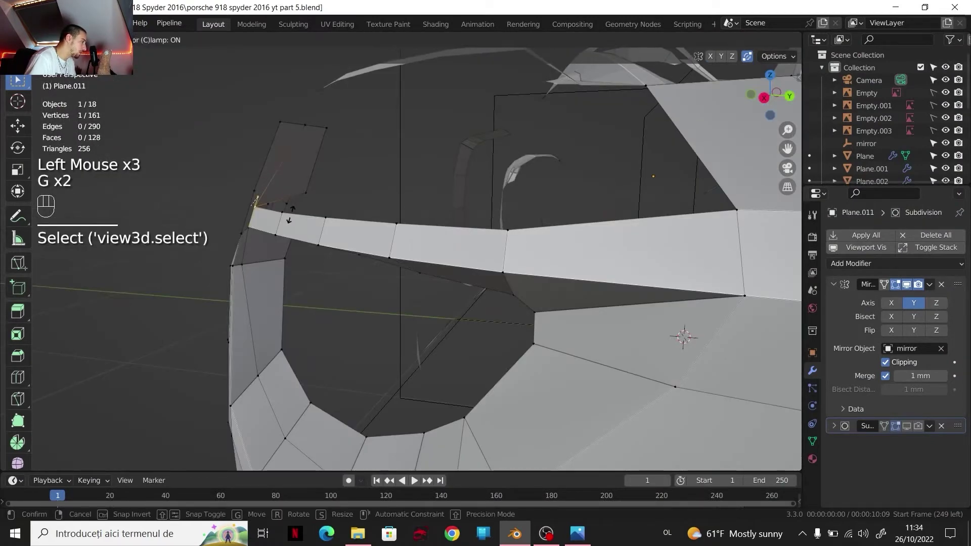
{"action": "left_click", "coordinate": [290, 215]}
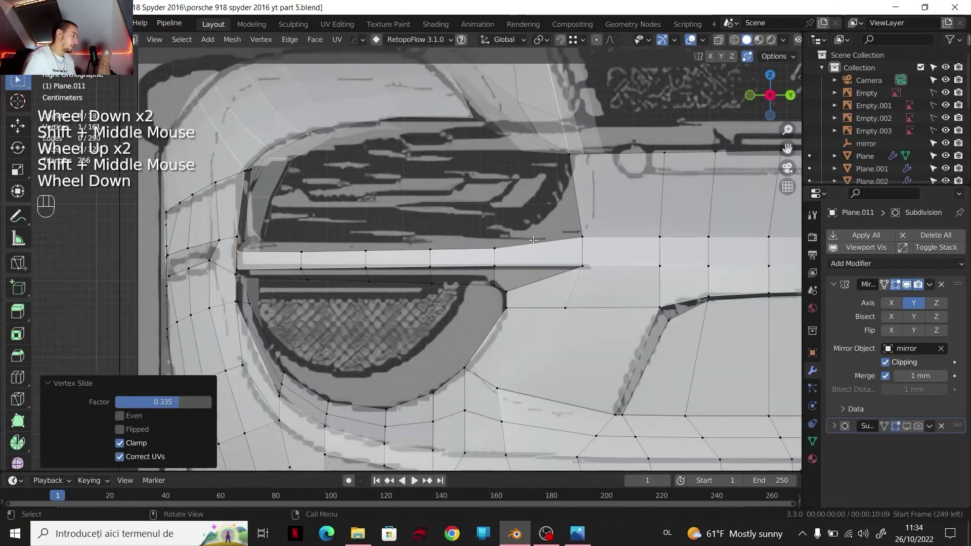
Step: Move the four-vertex path along the strip's inner upper edge about -6 mm along X against the top blueprint
{"action": "scroll", "coordinate": [533, 240], "scroll_direction": "up", "scroll_amount": 2}
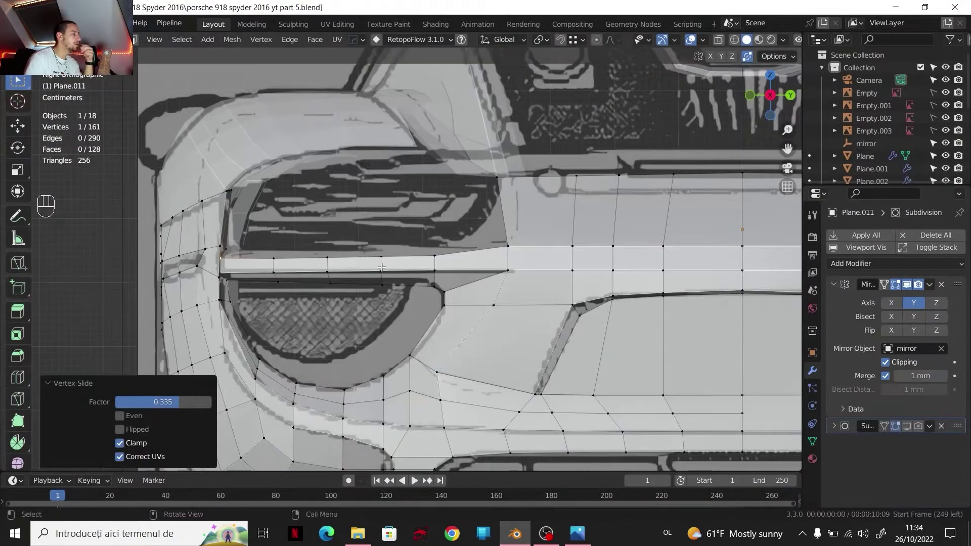
{"action": "middle_click_drag", "start_coordinate": [354, 253], "coordinate": [429, 258]}
{"action": "double_click", "coordinate": [787, 93]}
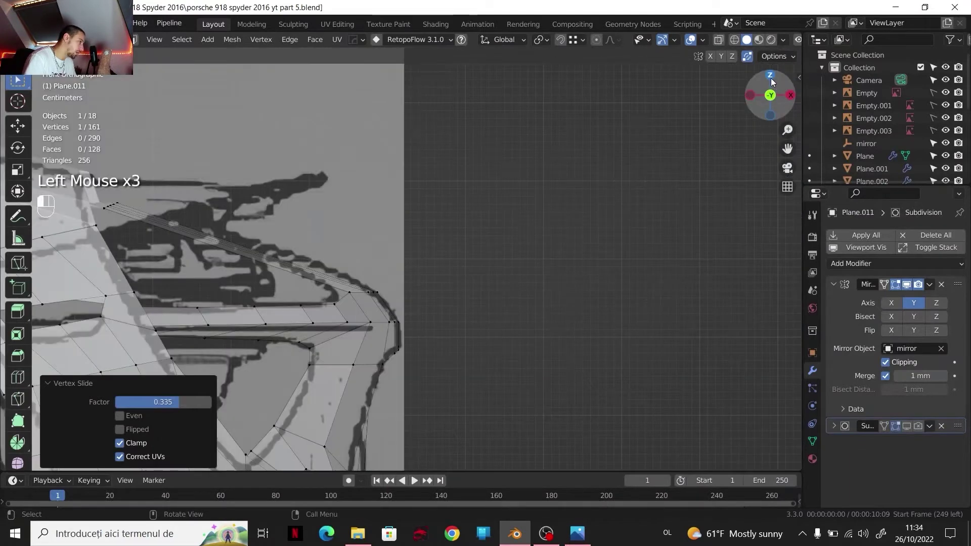
{"action": "middle_click_drag", "start_coordinate": [423, 304], "coordinate": [418, 319], "text": "shift"}
{"action": "scroll", "coordinate": [418, 319], "scroll_direction": "up", "scroll_amount": 2}
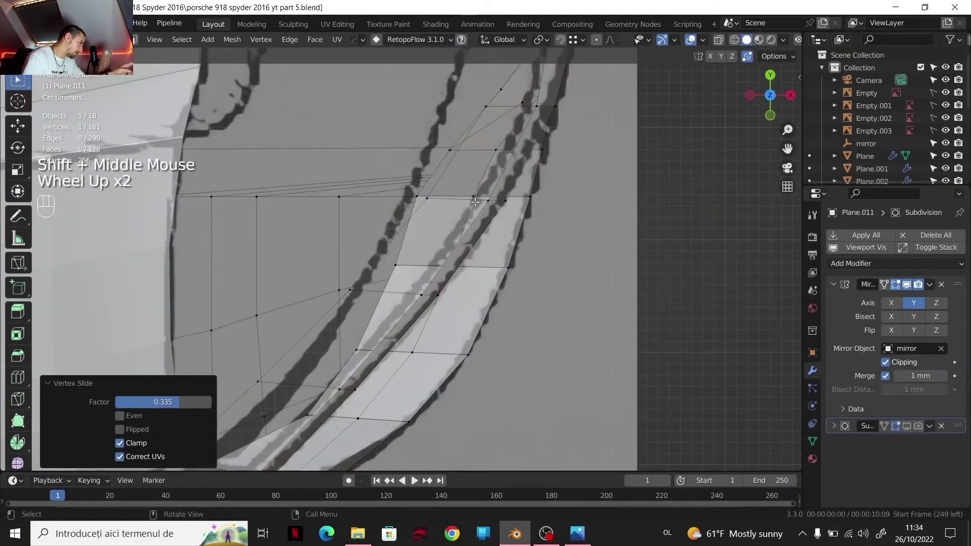
{"action": "scroll", "coordinate": [539, 126], "scroll_direction": "down", "scroll_amount": 1}
{"action": "left_click", "coordinate": [494, 151]}
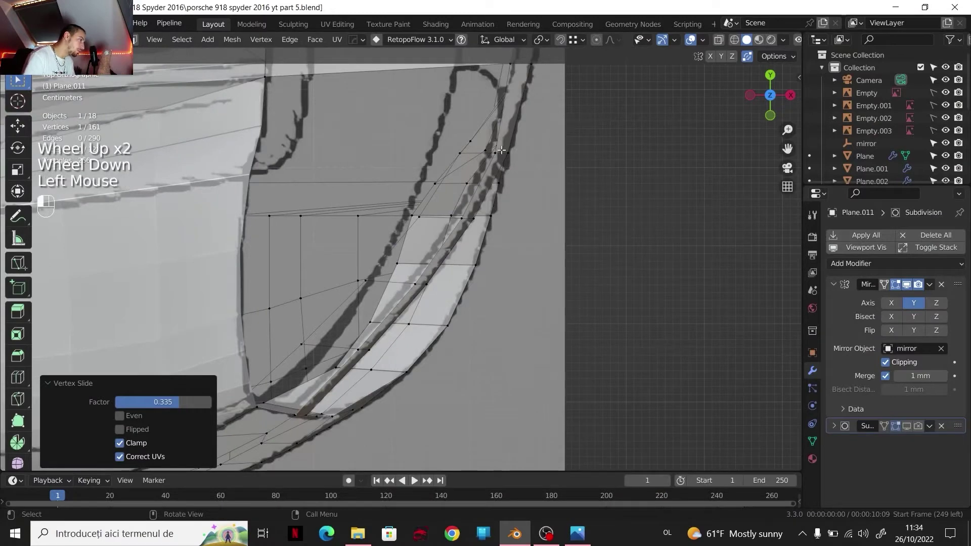
{"action": "left_click", "coordinate": [495, 153]}
{"action": "middle_click_drag", "start_coordinate": [303, 383], "coordinate": [344, 331], "text": "shift"}
{"action": "left_click", "coordinate": [408, 308], "text": "ctrl"}
{"action": "key", "text": "g"}
{"action": "key", "text": "x"}
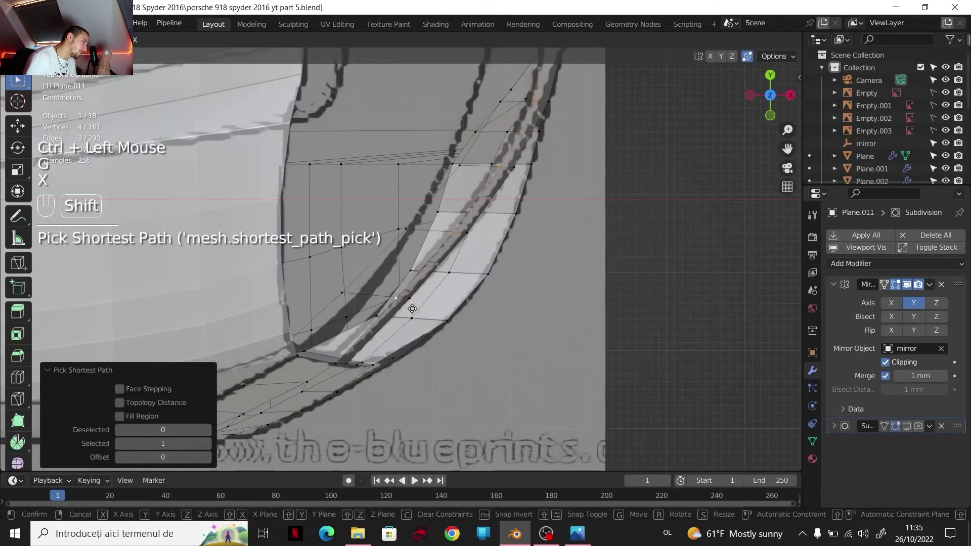
{"action": "left_click", "coordinate": [397, 304], "text": "shift"}
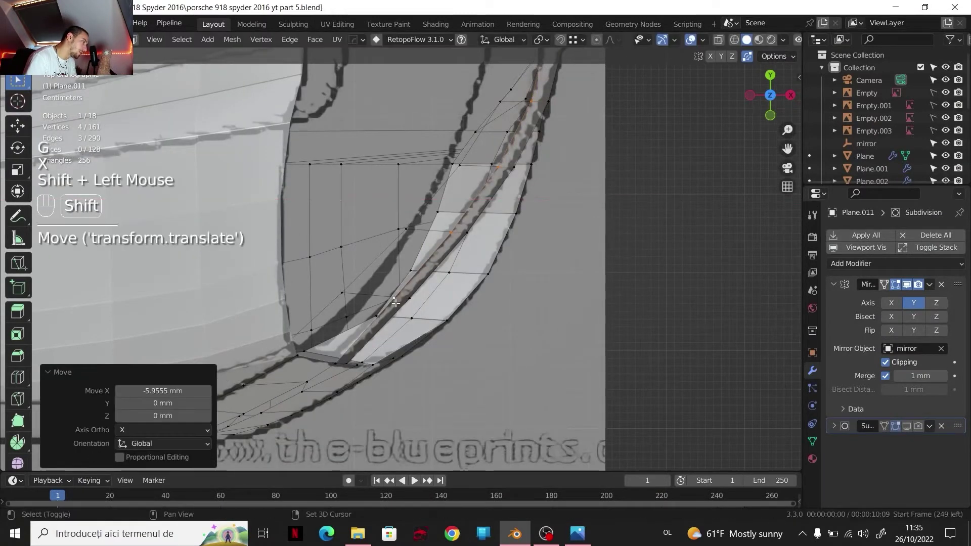
Step: Vertex-slide the strip's outer-end corner vertex by a factor of 0.090 against the top blueprint
{"action": "middle_click_drag", "start_coordinate": [398, 304], "coordinate": [410, 238]}
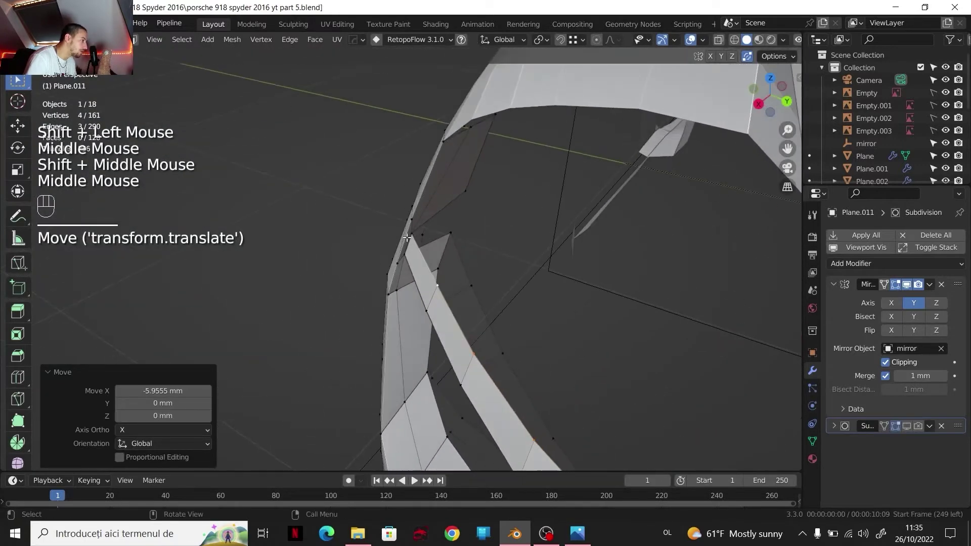
{"action": "left_click", "coordinate": [410, 238]}
{"action": "left_click", "coordinate": [770, 81]}
{"action": "scroll", "coordinate": [437, 263], "scroll_direction": "up", "scroll_amount": 2}
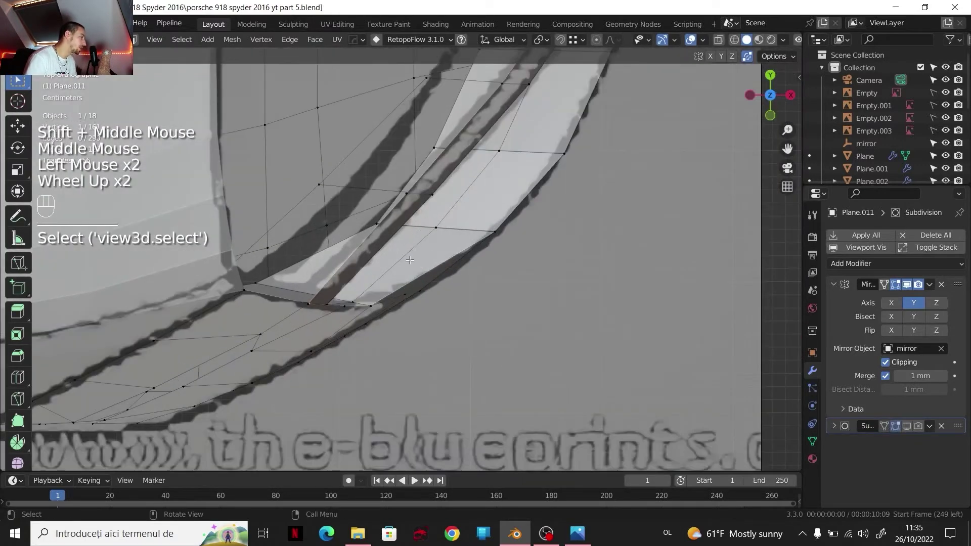
{"action": "key", "text": "g"}
{"action": "key", "text": "g"}
{"action": "left_click", "coordinate": [397, 259]}
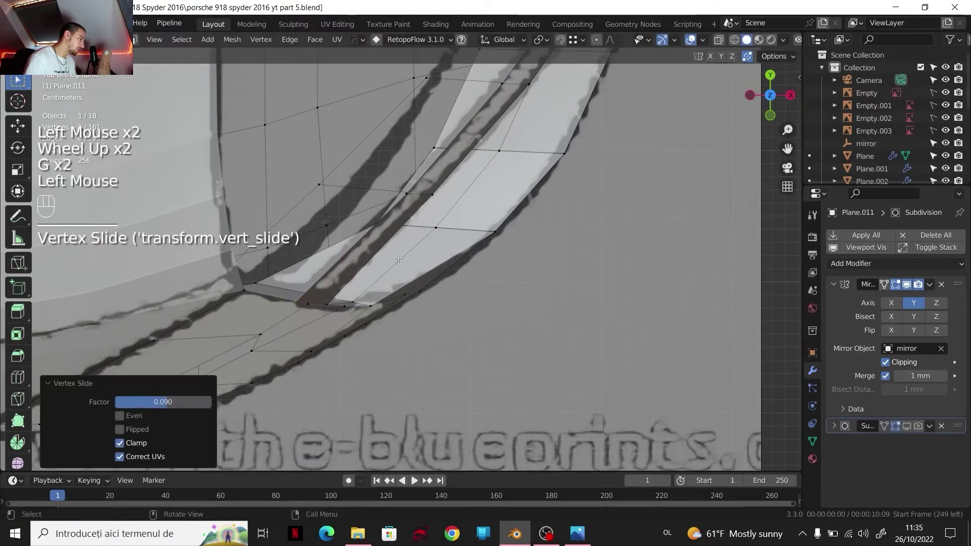
Step: Vertex-slide a strip vertex by a factor of 0.256 against the rear blueprint and compare the shape with the rear reference photo
{"action": "scroll", "coordinate": [397, 259], "scroll_direction": "down", "scroll_amount": 2}
{"action": "middle_click_drag", "start_coordinate": [397, 259], "coordinate": [418, 257]}
{"action": "scroll", "coordinate": [432, 253], "scroll_direction": "down", "scroll_amount": 1}
{"action": "left_click", "coordinate": [765, 98]}
{"action": "scroll", "coordinate": [439, 228], "scroll_direction": "up", "scroll_amount": 3}
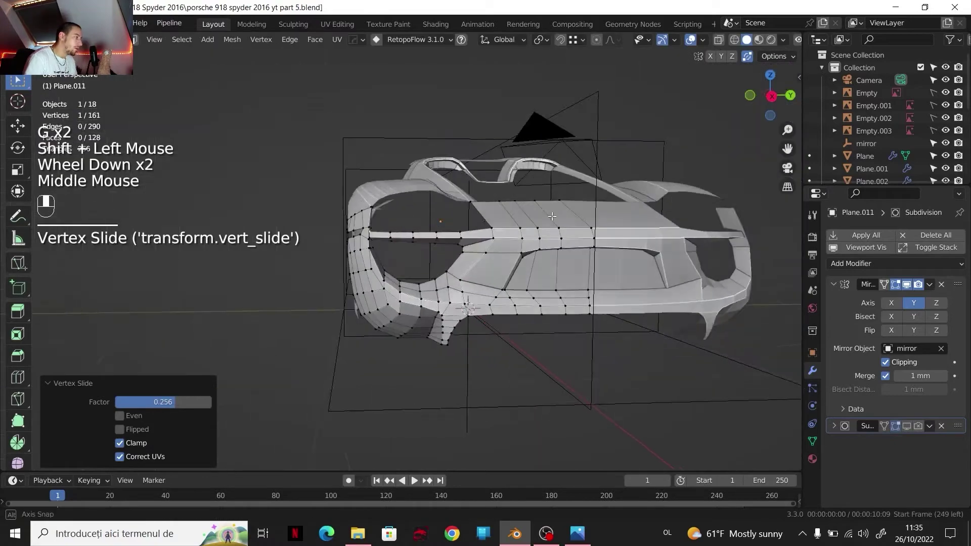
{"action": "middle_click_drag", "start_coordinate": [577, 218], "coordinate": [509, 208]}
{"action": "scroll", "coordinate": [660, 232], "scroll_direction": "up", "scroll_amount": 2}
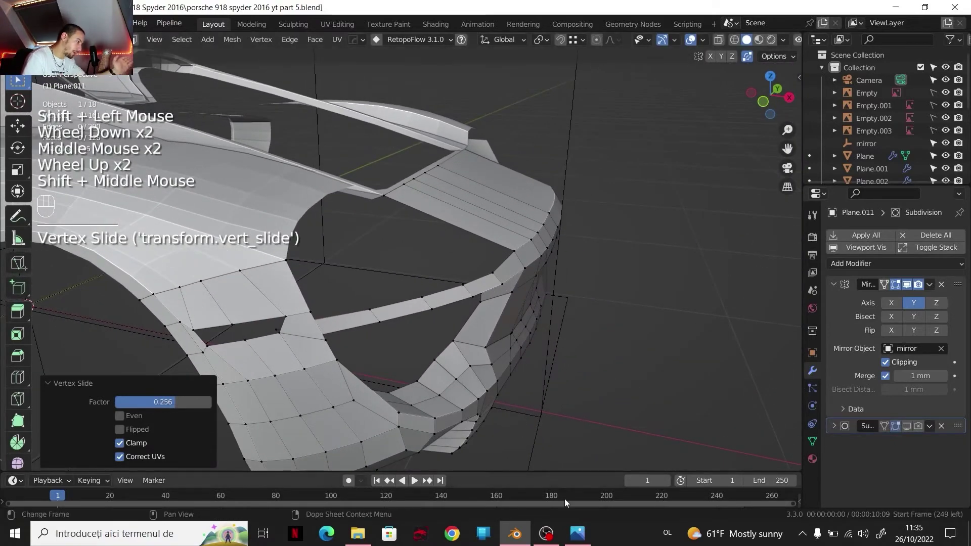
{"action": "left_click", "coordinate": [578, 533]}
{"action": "scroll", "coordinate": [942, 218], "scroll_direction": "up", "scroll_amount": 3}
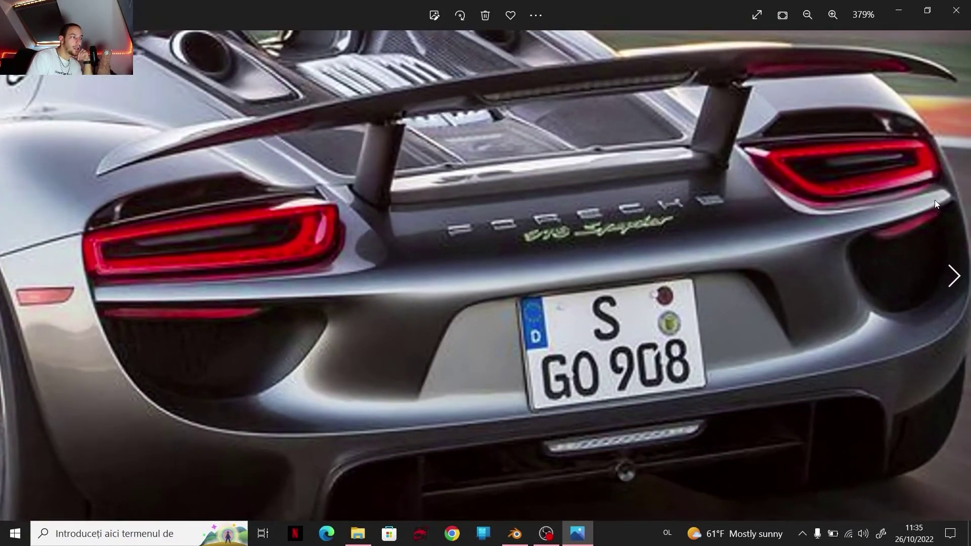
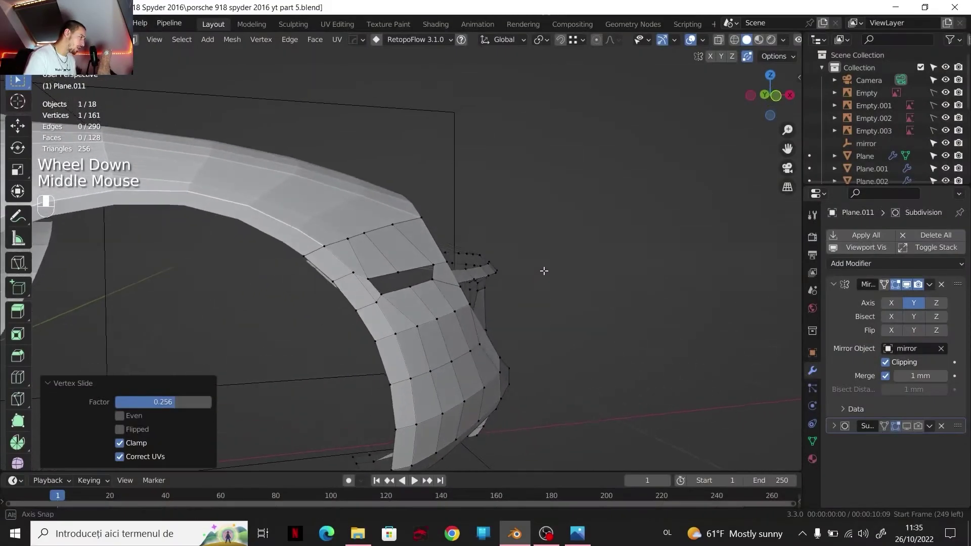
Step: Move the two vertices where the strip's inner end meets the rear panel about 4.2 mm along X against the top blueprint
{"action": "mouse_move", "coordinate": [544, 271]}
{"action": "middle_mouse_down"}
{"action": "mouse_move", "coordinate": [509, 278]}
{"action": "mouse_move", "coordinate": [531, 261]}
{"action": "middle_mouse_up"}
{"action": "scroll", "coordinate": [542, 250], "scroll_direction": "up", "scroll_amount": 2}
{"action": "left_click", "coordinate": [542, 250]}
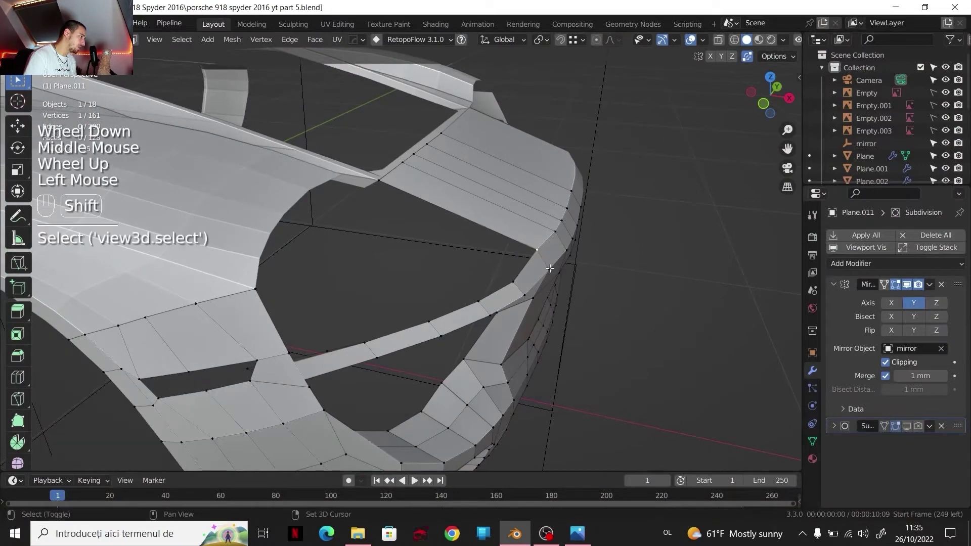
{"action": "left_click", "coordinate": [556, 232], "text": "shift"}
{"action": "left_click", "coordinate": [770, 78]}
{"action": "middle_click_drag", "start_coordinate": [587, 167], "coordinate": [585, 199], "text": "shift"}
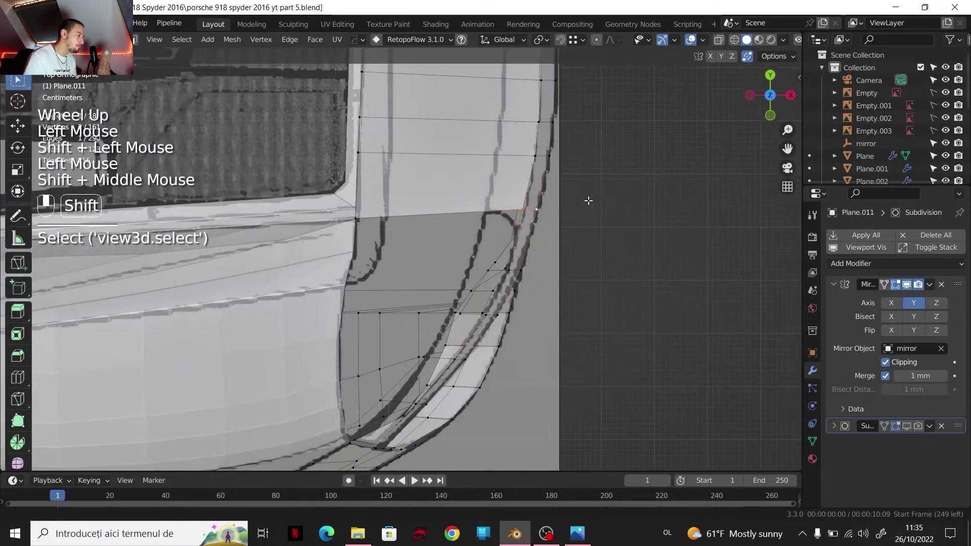
{"action": "scroll", "coordinate": [559, 217], "scroll_direction": "up", "scroll_amount": 2}
{"action": "key", "text": "g"}
{"action": "key", "text": "x"}
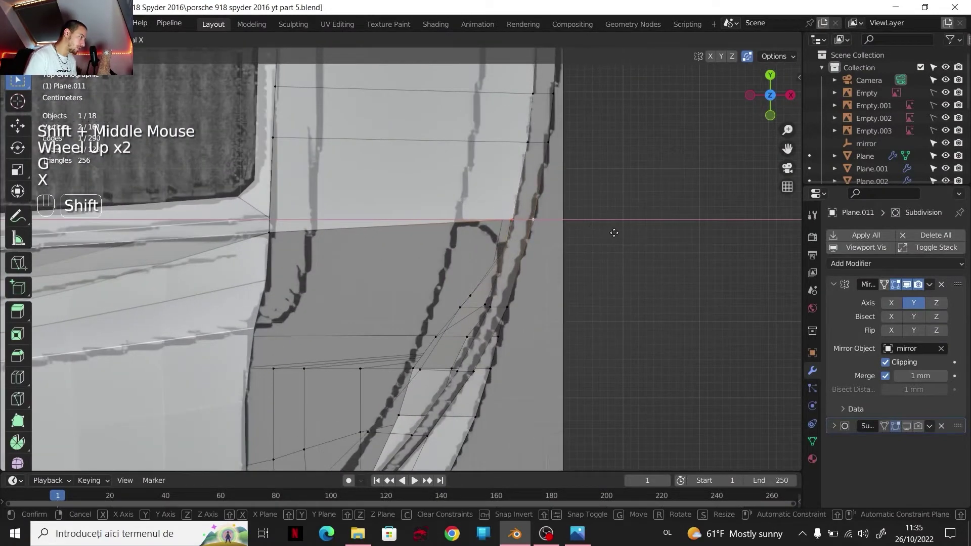
{"action": "left_click", "coordinate": [614, 232], "text": "shift"}
Step: Extrude the edge path along the bottom and inner side of the tail light opening in place and scale it to 0.776
{"action": "scroll", "coordinate": [596, 251], "scroll_direction": "down", "scroll_amount": 4}
{"action": "middle_click_drag", "start_coordinate": [596, 252], "coordinate": [527, 256]}
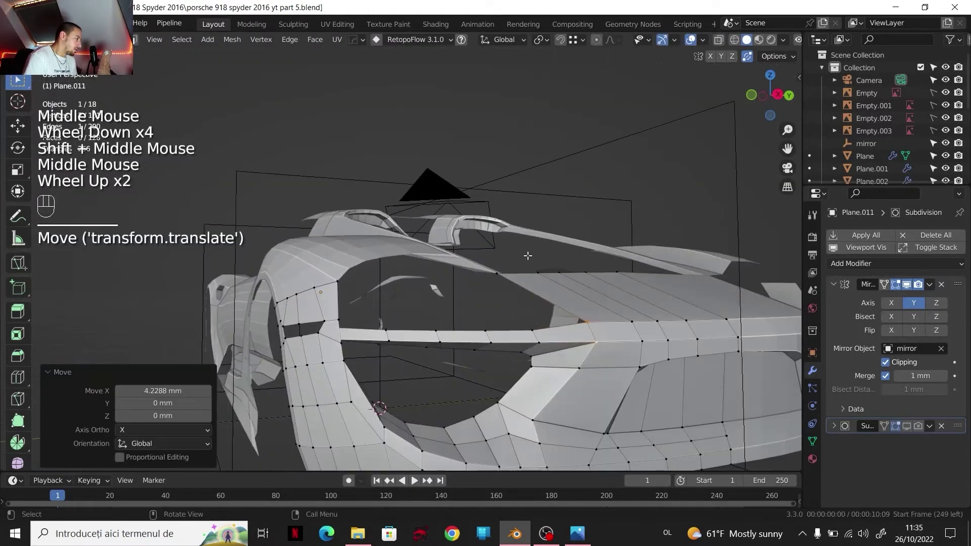
{"action": "left_click", "coordinate": [776, 95]}
{"action": "scroll", "coordinate": [506, 217], "scroll_direction": "up", "scroll_amount": 3}
{"action": "middle_click_drag", "start_coordinate": [506, 218], "coordinate": [453, 243], "text": "shift"}
{"action": "scroll", "coordinate": [452, 243], "scroll_direction": "up", "scroll_amount": 1}
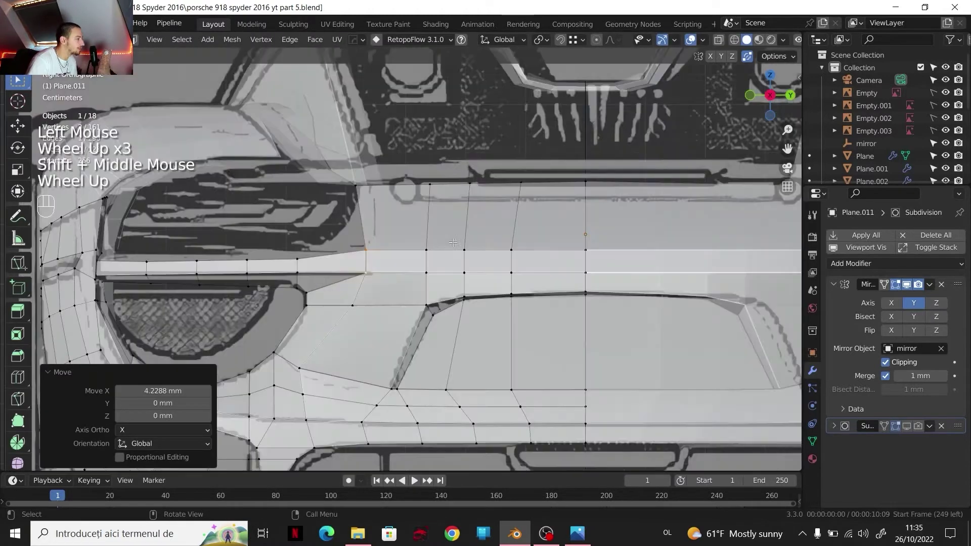
{"action": "scroll", "coordinate": [480, 275], "scroll_direction": "up", "scroll_amount": 1}
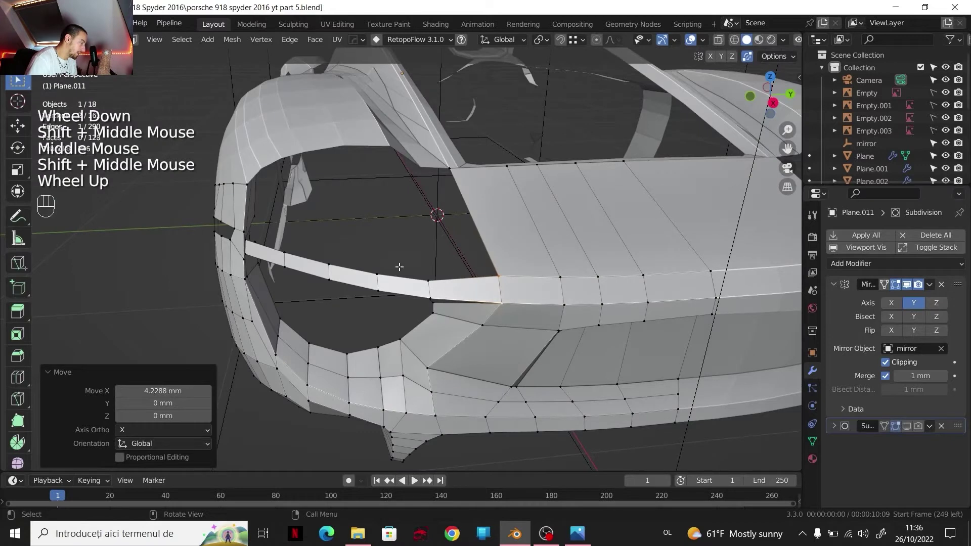
{"action": "key", "text": "2"}
{"action": "left_click", "coordinate": [320, 261]}
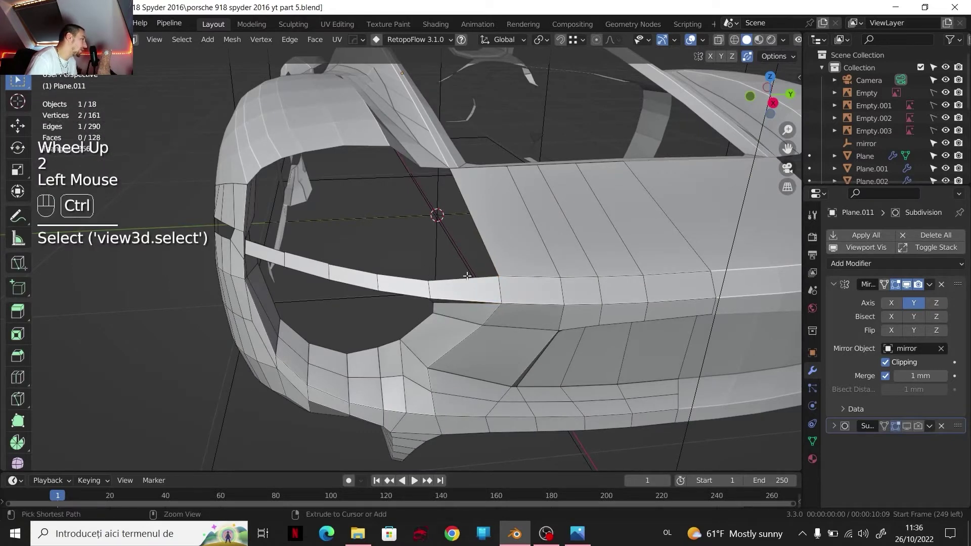
{"action": "left_click", "coordinate": [481, 259], "text": "ctrl"}
{"action": "left_click", "coordinate": [496, 252], "text": "ctrl"}
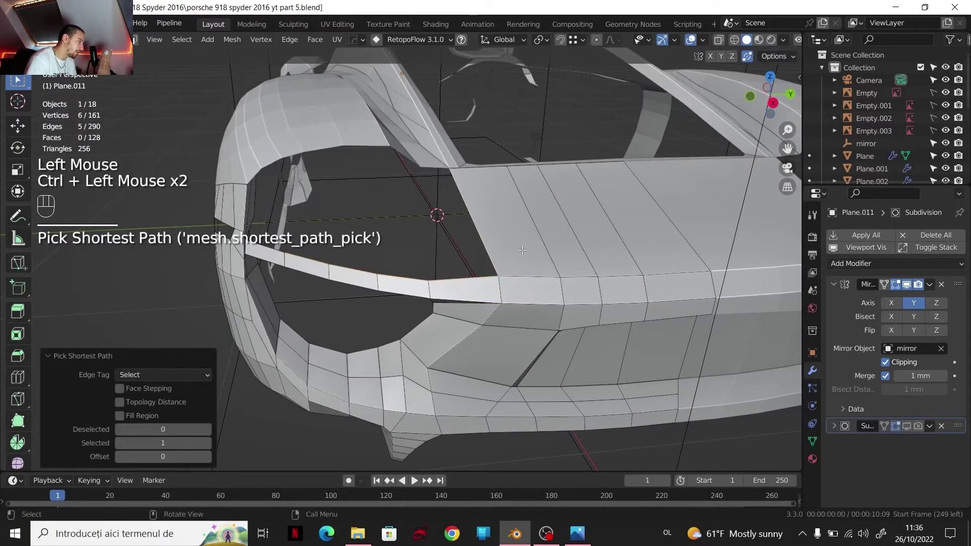
{"action": "key", "text": "e"}
{"action": "right_click", "coordinate": [469, 233]}
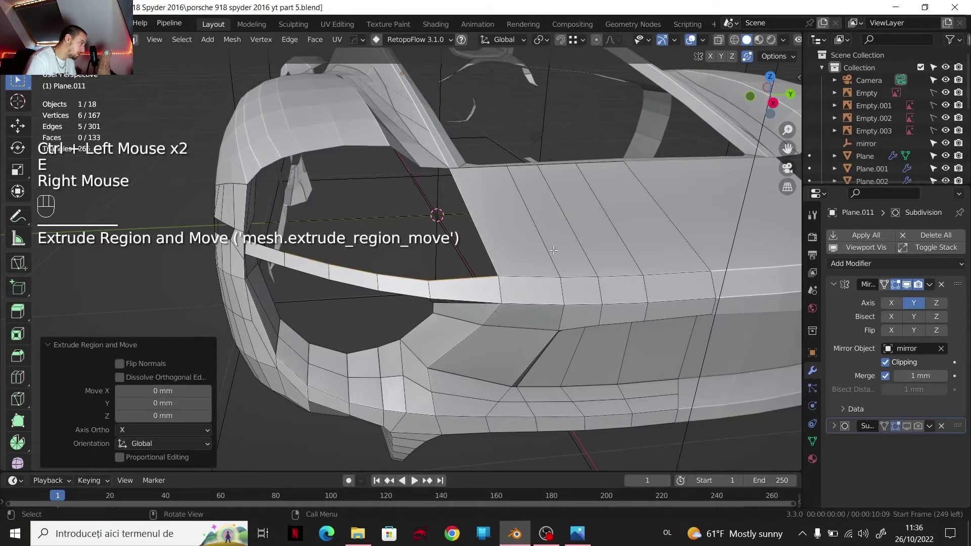
{"action": "key", "text": "s"}
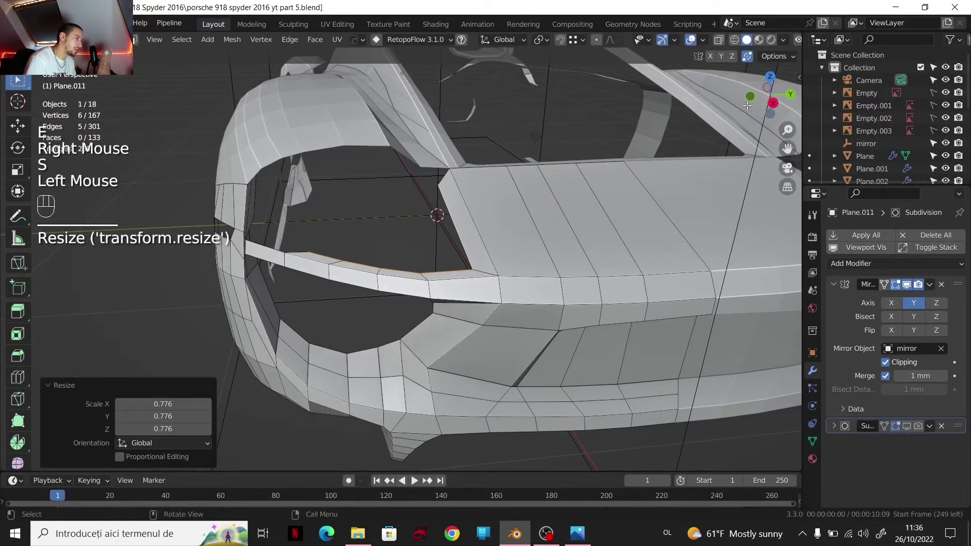
Step: Check the rear reference photo, then enable snapping and snap the extruded border's upper end vertex onto the adjoining panel edge
{"action": "left_click", "coordinate": [580, 534]}
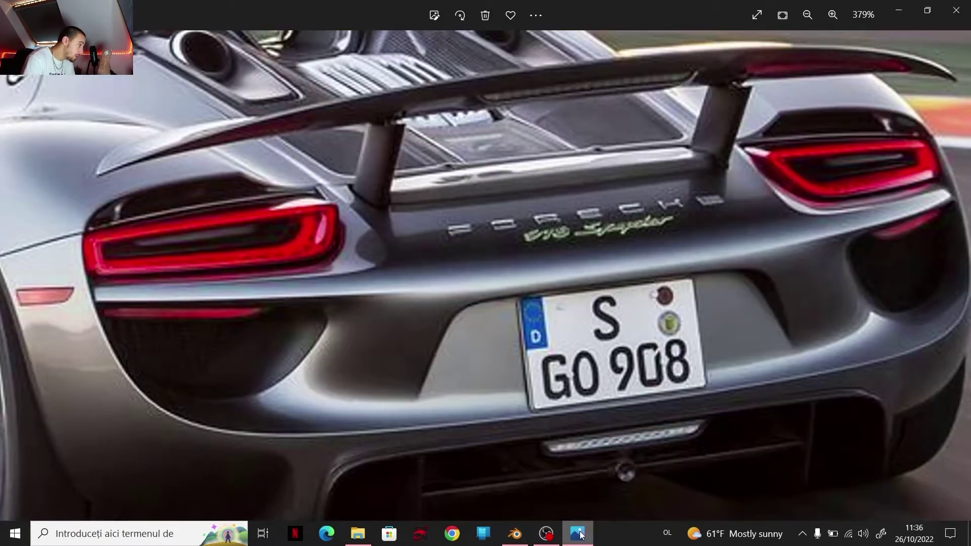
{"action": "left_click", "coordinate": [515, 534]}
{"action": "left_click", "coordinate": [434, 231]}
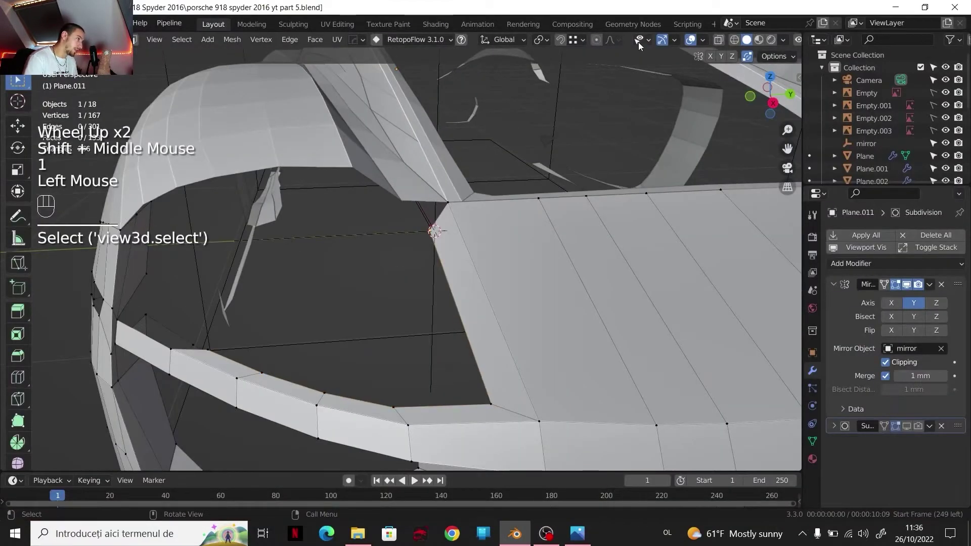
{"action": "left_click", "coordinate": [582, 40]}
{"action": "left_click", "coordinate": [557, 101]}
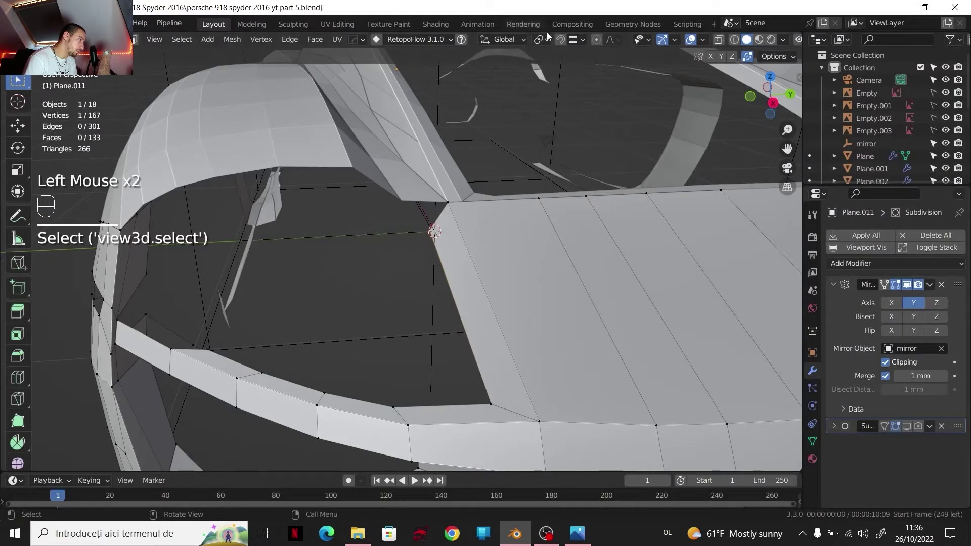
{"action": "left_click", "coordinate": [559, 42]}
{"action": "key", "text": "g"}
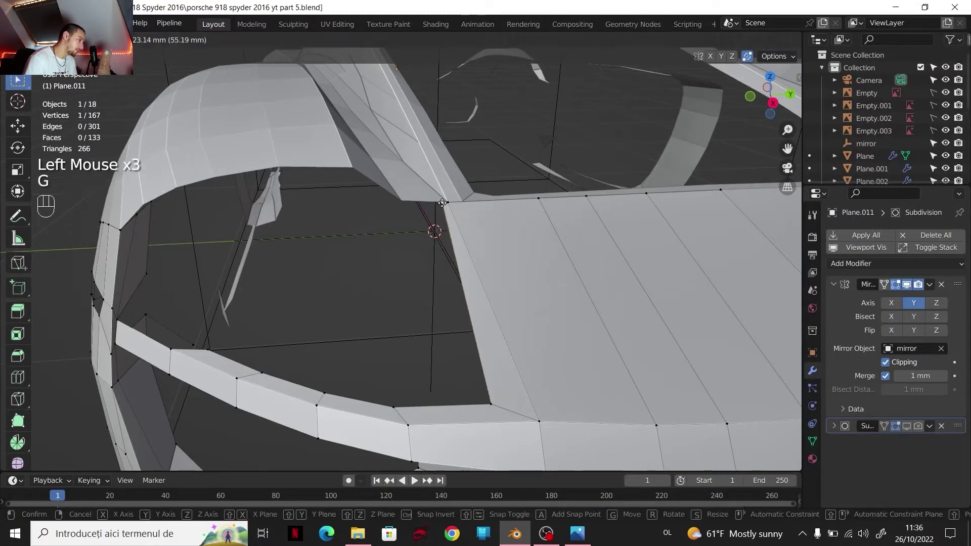
{"action": "left_click", "coordinate": [444, 203]}
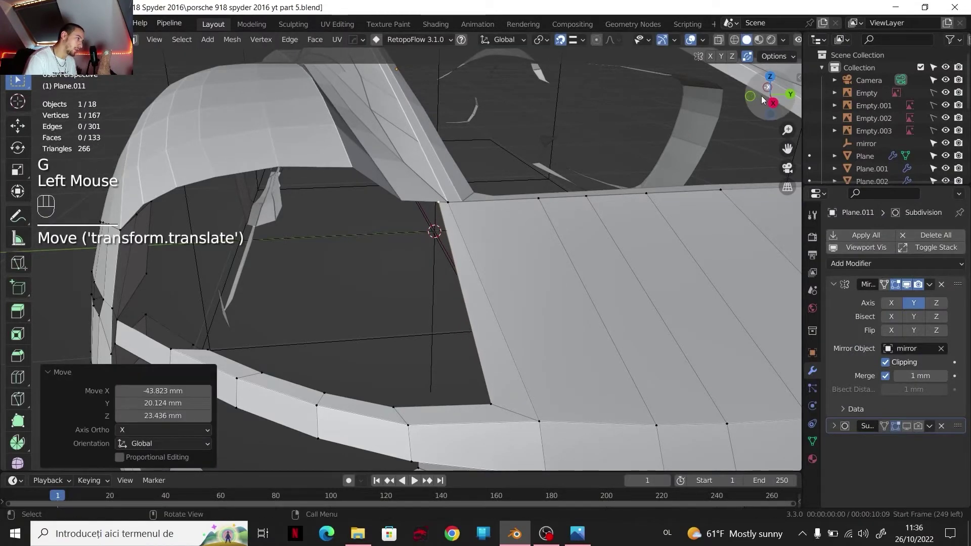
Step: Check the new tail light border against the rear, top and side blueprints and turn snapping off
{"action": "left_click", "coordinate": [773, 103]}
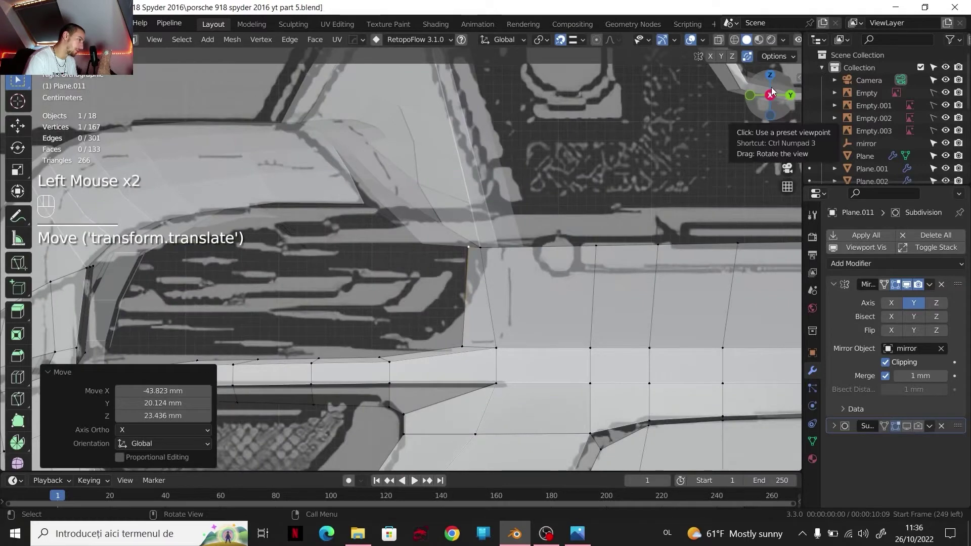
{"action": "left_click", "coordinate": [769, 75]}
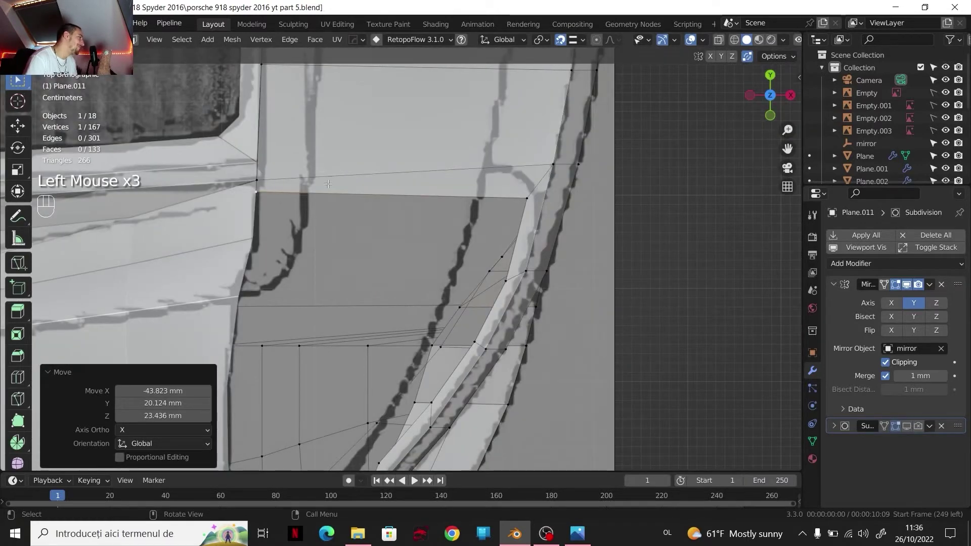
{"action": "scroll", "coordinate": [328, 184], "scroll_direction": "down", "scroll_amount": 3}
{"action": "scroll", "coordinate": [325, 221], "scroll_direction": "up", "scroll_amount": 1}
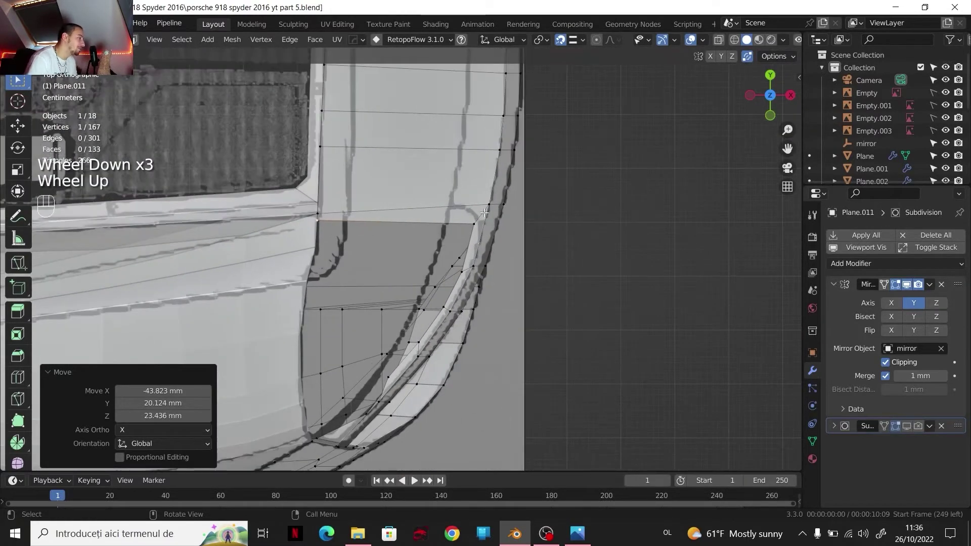
{"action": "left_click", "coordinate": [790, 96]}
{"action": "left_click", "coordinate": [752, 96]}
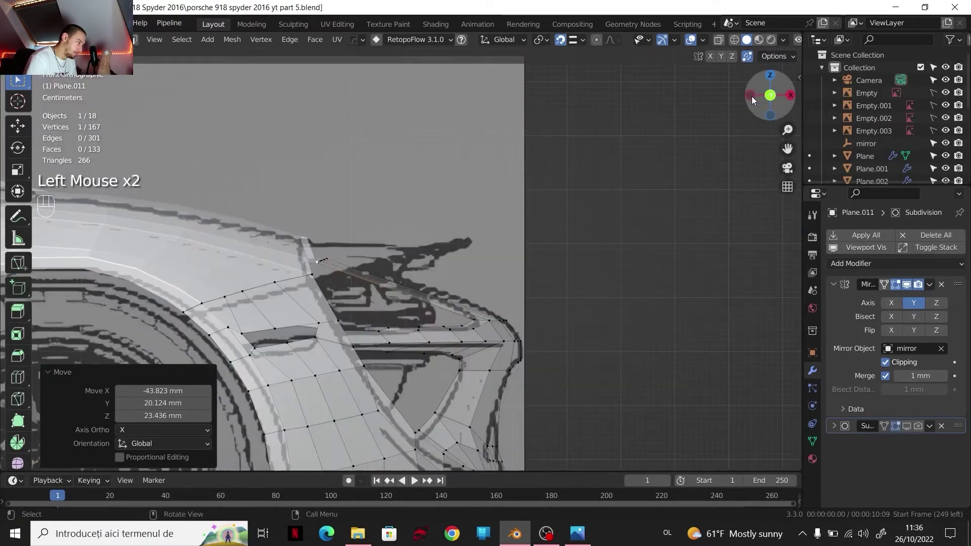
{"action": "left_click", "coordinate": [791, 89]}
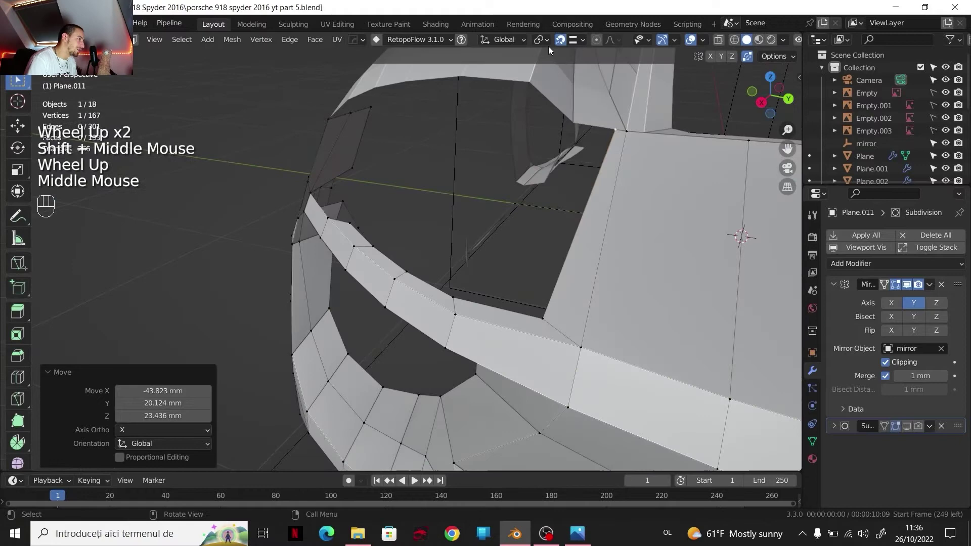
{"action": "left_click", "coordinate": [560, 40]}
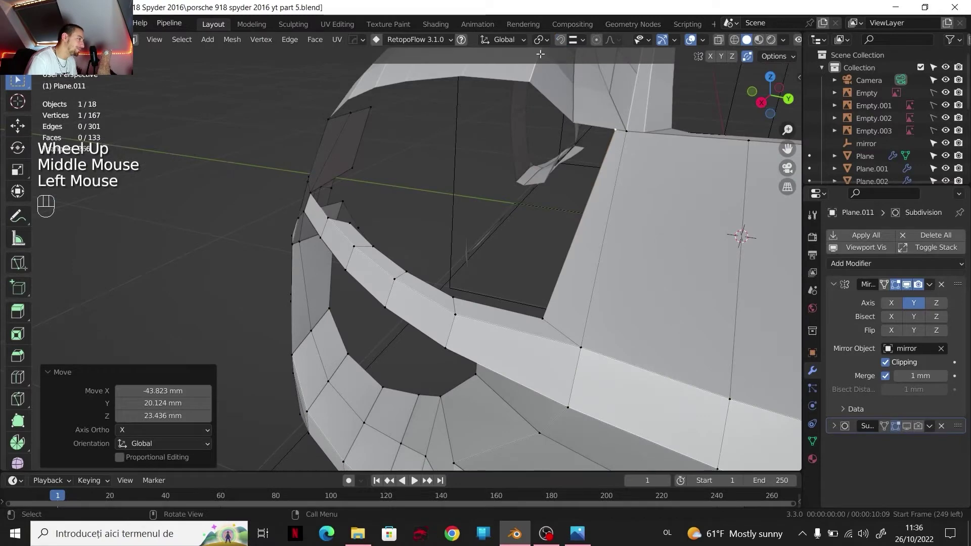
Step: Fill a face between the border's outer-end edge and the side panel's lower edge, and compare it with the rear reference photo
{"action": "middle_click_drag", "start_coordinate": [368, 218], "coordinate": [357, 280]}
{"action": "scroll", "coordinate": [373, 298], "scroll_direction": "up", "scroll_amount": 1}
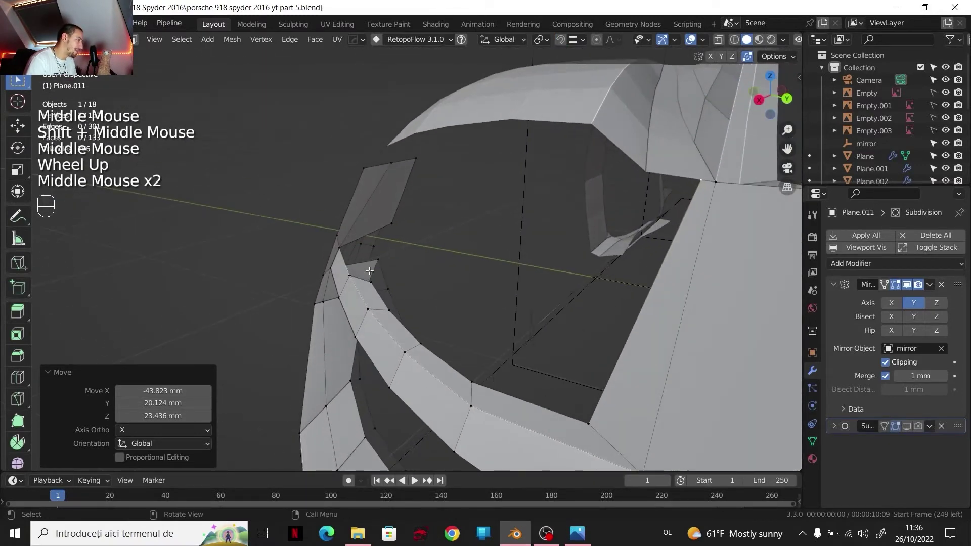
{"action": "key", "text": "2"}
{"action": "left_click", "coordinate": [354, 281]}
{"action": "left_click", "coordinate": [355, 278]}
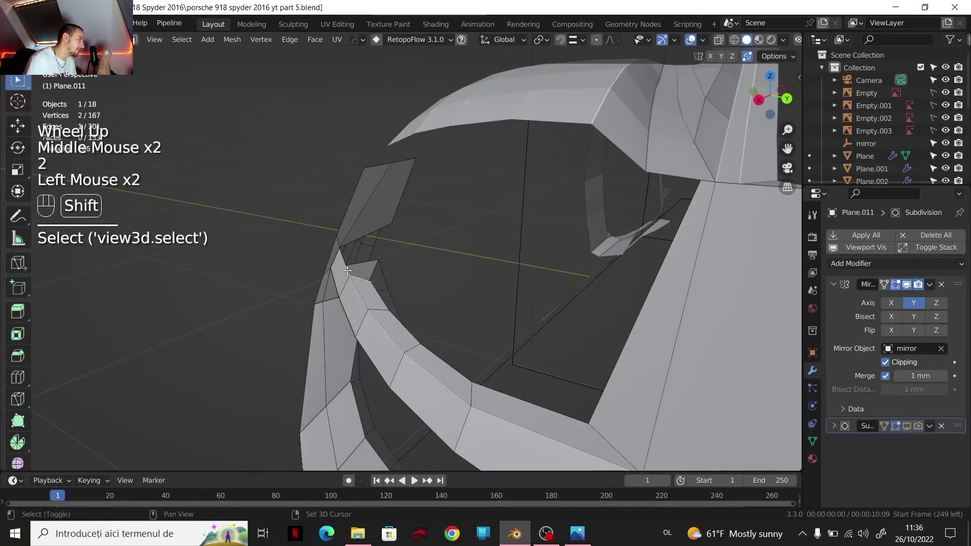
{"action": "left_click", "coordinate": [362, 238], "text": "shift"}
{"action": "left_click", "coordinate": [373, 233], "text": "shift"}
{"action": "key", "text": "f"}
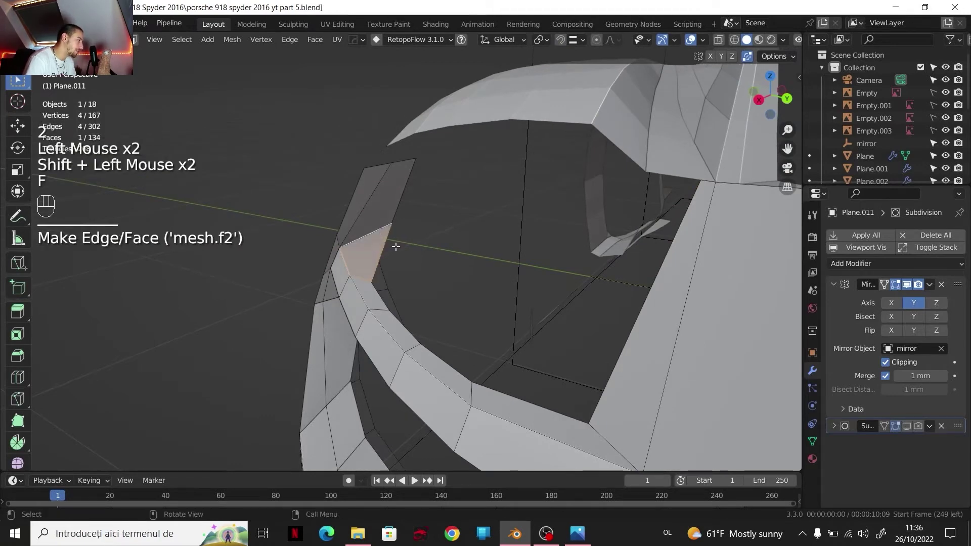
{"action": "middle_click_drag", "start_coordinate": [381, 236], "coordinate": [385, 238]}
{"action": "left_click", "coordinate": [774, 76]}
{"action": "left_click", "coordinate": [774, 76]}
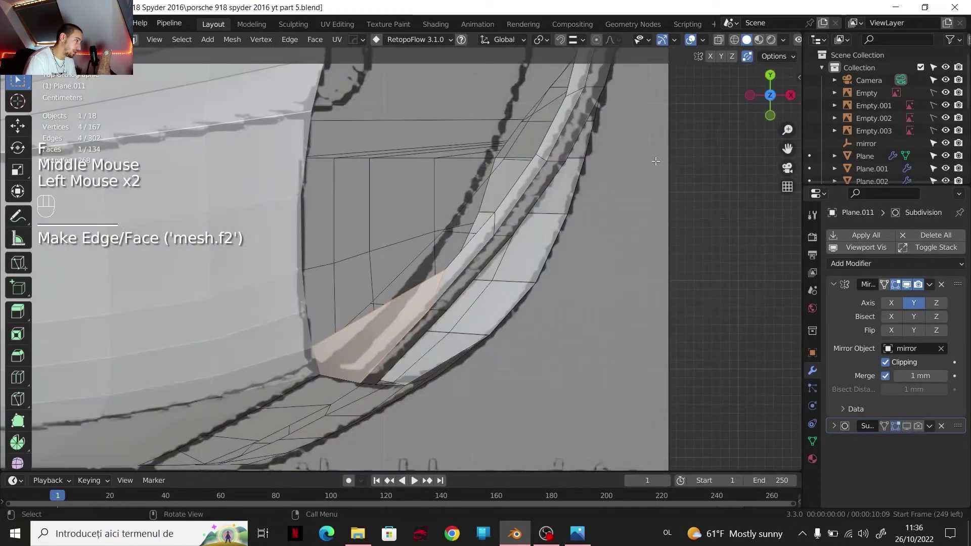
{"action": "left_click", "coordinate": [578, 534]}
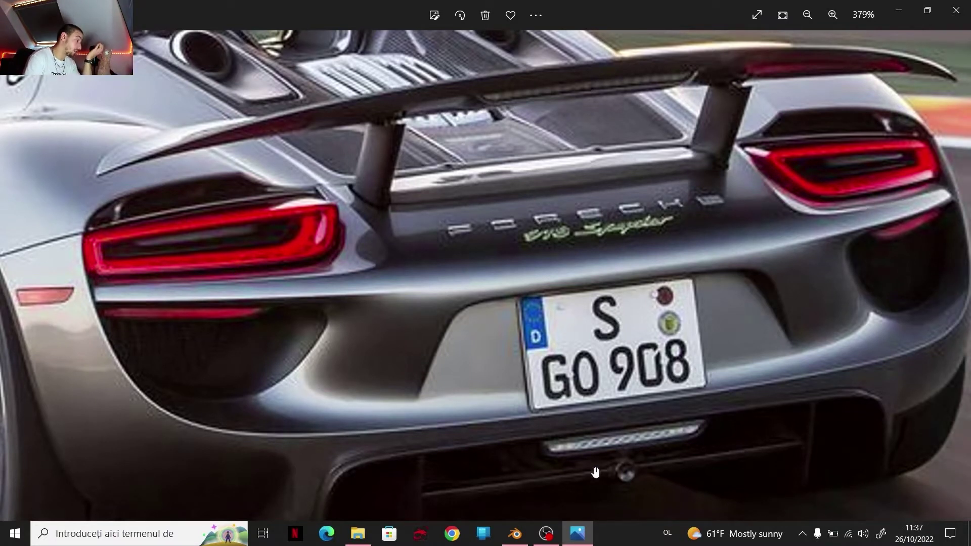
{"action": "left_click", "coordinate": [515, 533]}
Step: Move the four-vertex path along the border's inner lower edge about -24.4 mm along X against the top blueprint
{"action": "middle_click_drag", "start_coordinate": [445, 283], "coordinate": [430, 365]}
{"action": "middle_click_drag", "start_coordinate": [430, 364], "coordinate": [430, 299], "text": "shift"}
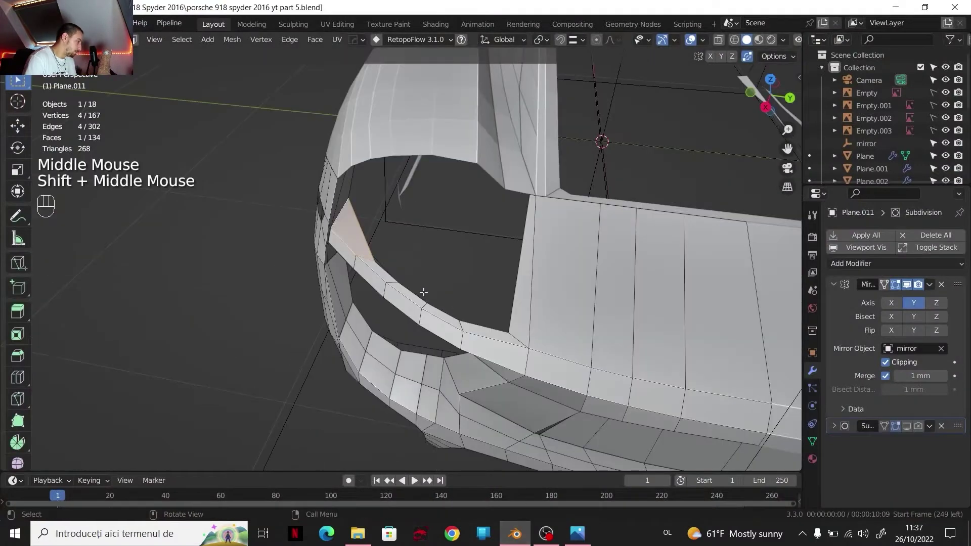
{"action": "key", "text": "1"}
{"action": "left_click", "coordinate": [394, 273]}
{"action": "left_click", "coordinate": [468, 314], "text": "ctrl"}
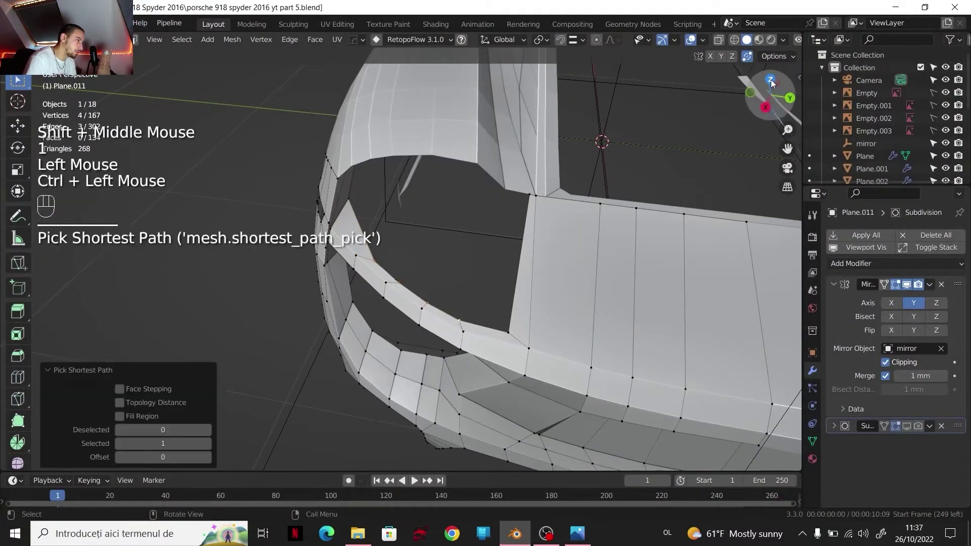
{"action": "left_click", "coordinate": [771, 81]}
{"action": "key", "text": "g"}
{"action": "key", "text": "x"}
{"action": "left_click", "coordinate": [587, 205]}
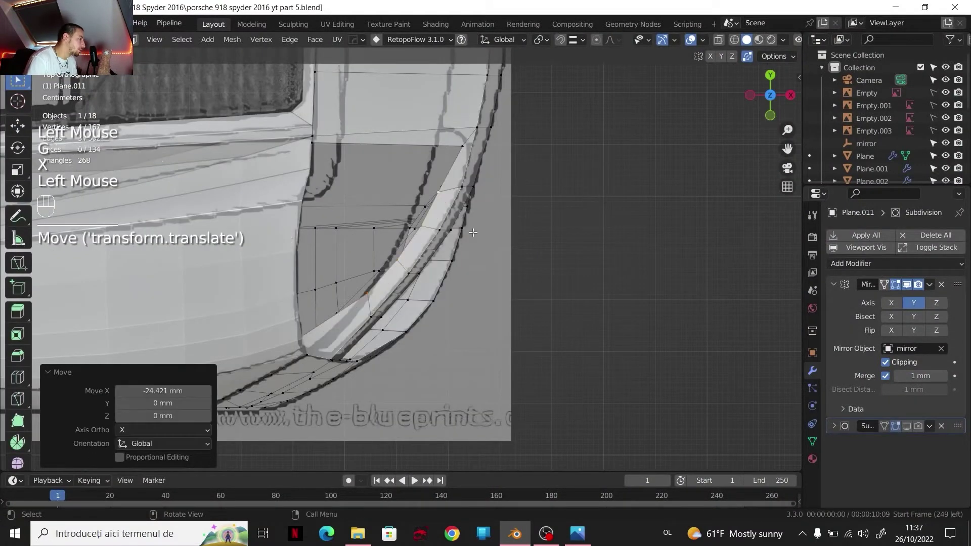
Step: Move the neighbouring border vertices nearer the car's centre slightly inward along X to match the top blueprint
{"action": "left_click", "coordinate": [425, 224]}
{"action": "left_click", "coordinate": [426, 225], "text": "shift"}
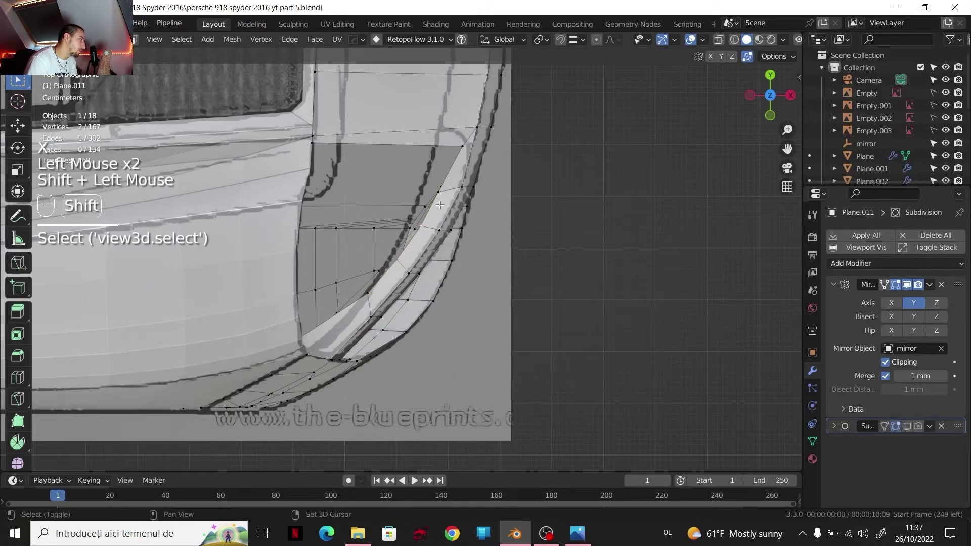
{"action": "left_click", "coordinate": [440, 192], "text": "shift"}
{"action": "key", "text": "g"}
{"action": "key", "text": "x"}
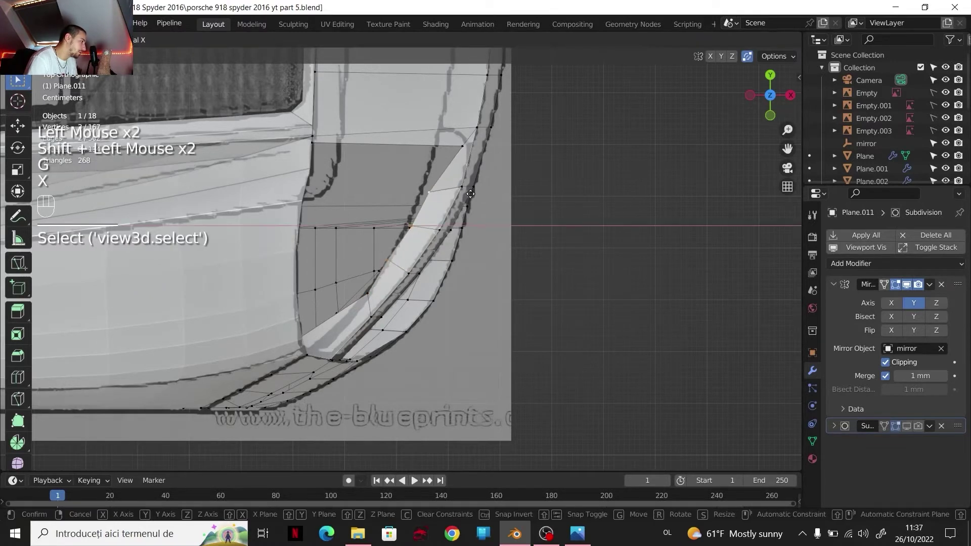
{"action": "left_click", "coordinate": [408, 212]}
Step: Move the opening's lower inner corner vertex about -51.8 mm along X, -23.7 mm along Y and 15.3 mm along Z
{"action": "left_click", "coordinate": [416, 224]}
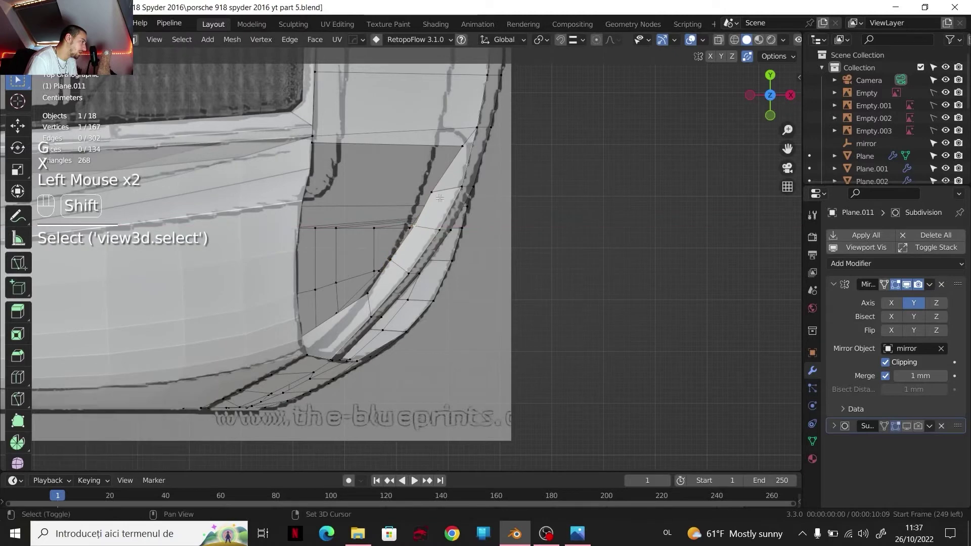
{"action": "left_click", "coordinate": [412, 228], "text": "shift"}
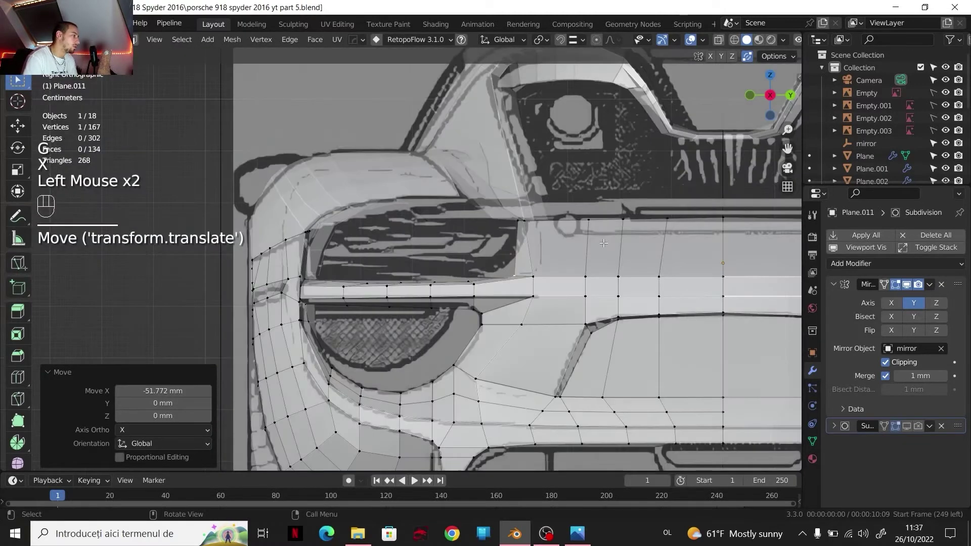
{"action": "scroll", "coordinate": [604, 243], "scroll_direction": "up", "scroll_amount": 2}
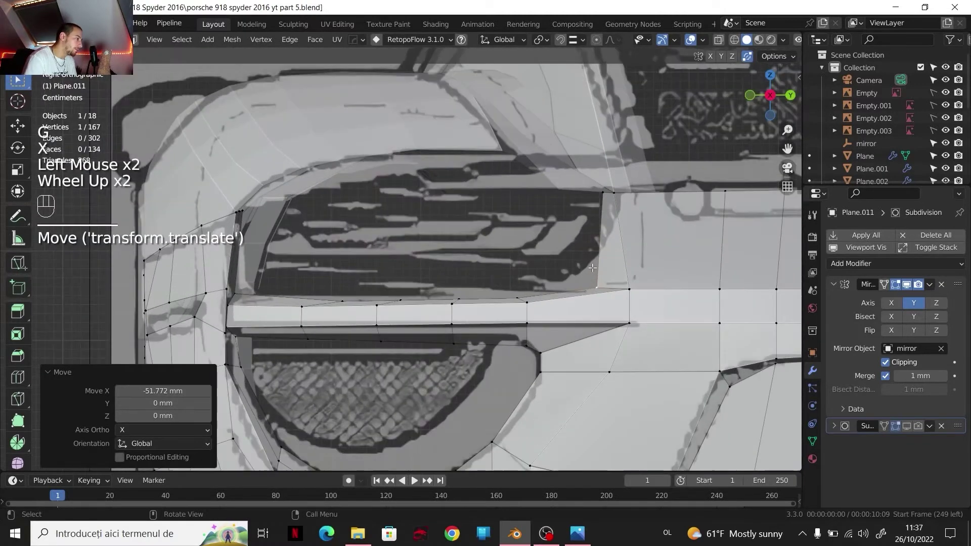
{"action": "key", "text": "g"}
{"action": "left_click", "coordinate": [584, 269]}
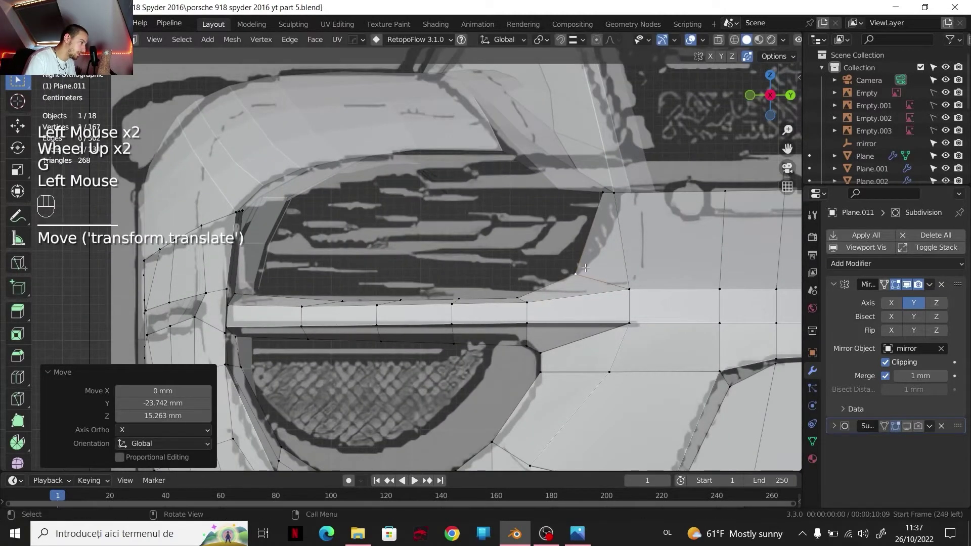
Step: Raise the lower-edge vertices of the tail light opening along Z against the rear blueprint, moving the outer three-vertex path 6.2 mm
{"action": "left_click", "coordinate": [521, 298]}
{"action": "key", "text": "g"}
{"action": "key", "text": "z"}
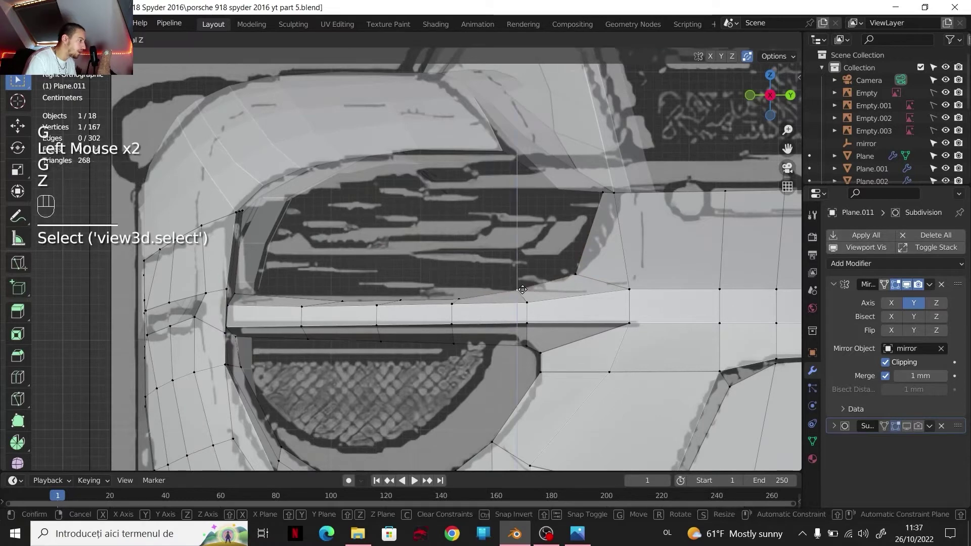
{"action": "left_click", "coordinate": [522, 290]}
{"action": "left_click", "coordinate": [461, 298]}
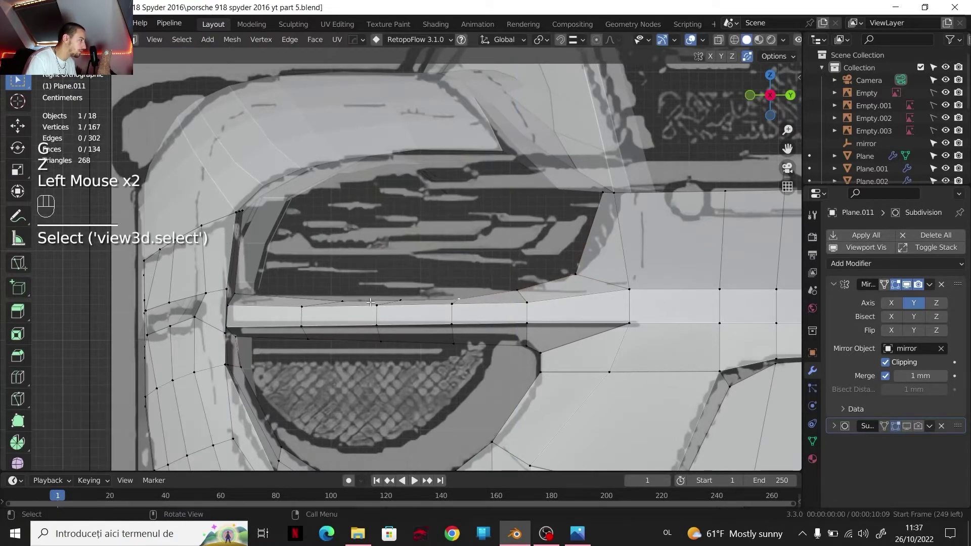
{"action": "left_click", "coordinate": [343, 301], "text": "ctrl"}
{"action": "key", "text": "g"}
{"action": "key", "text": "z"}
{"action": "left_click", "coordinate": [410, 292]}
{"action": "scroll", "coordinate": [409, 292], "scroll_direction": "down", "scroll_amount": 3}
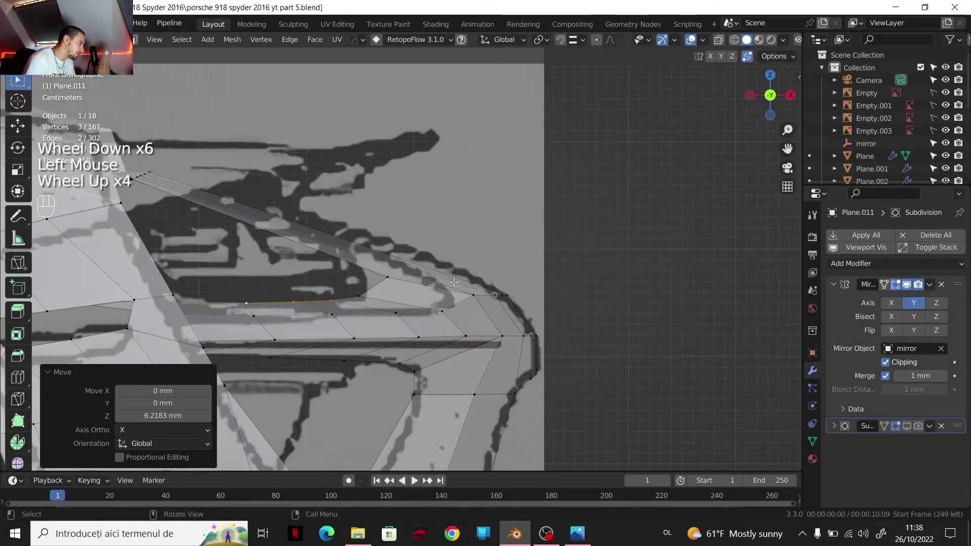
Step: Move the tail light opening's lower inner corner vertex -23.9 mm along X against the side blueprint
{"action": "middle_click_drag", "start_coordinate": [454, 282], "coordinate": [511, 271], "text": "shift"}
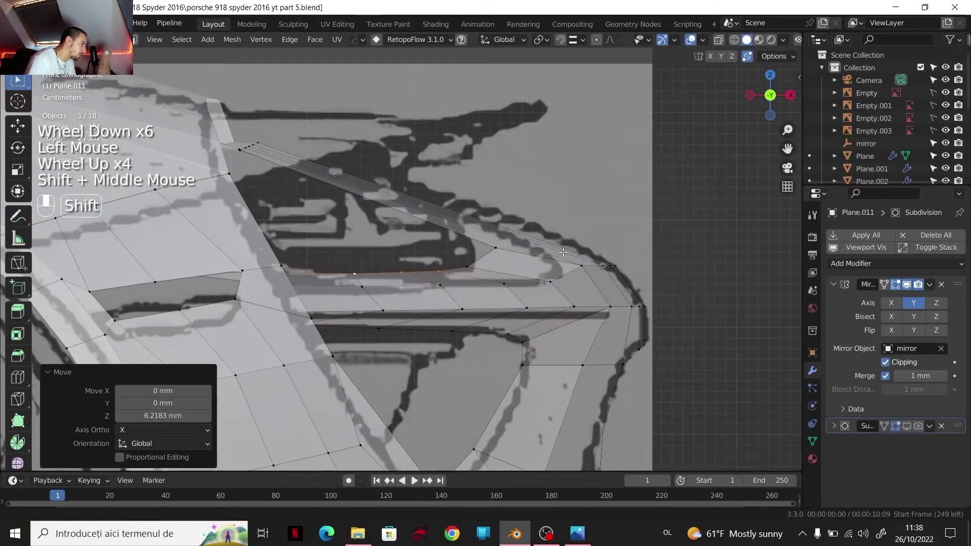
{"action": "scroll", "coordinate": [512, 272], "scroll_direction": "up", "scroll_amount": 1}
{"action": "left_click", "coordinate": [516, 248]}
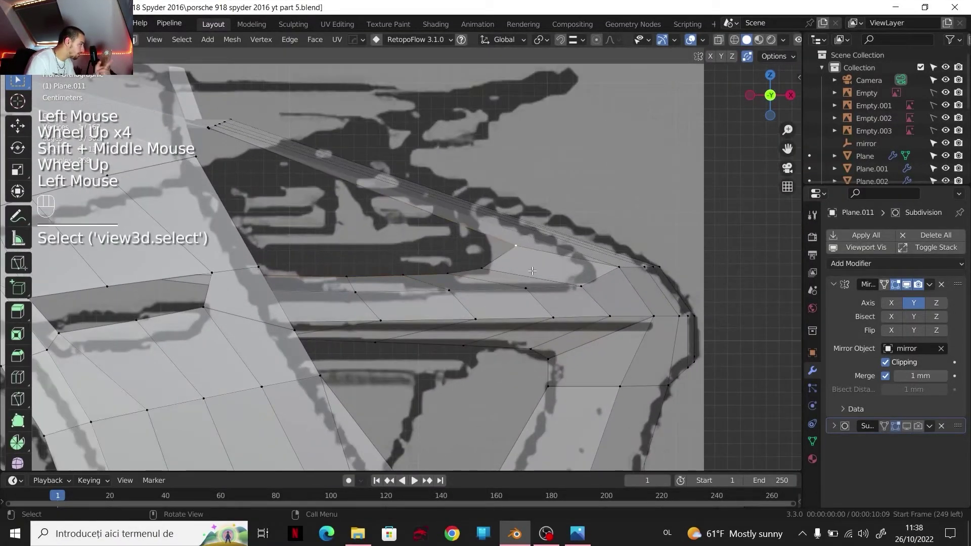
{"action": "key", "text": "g"}
{"action": "key", "text": "x"}
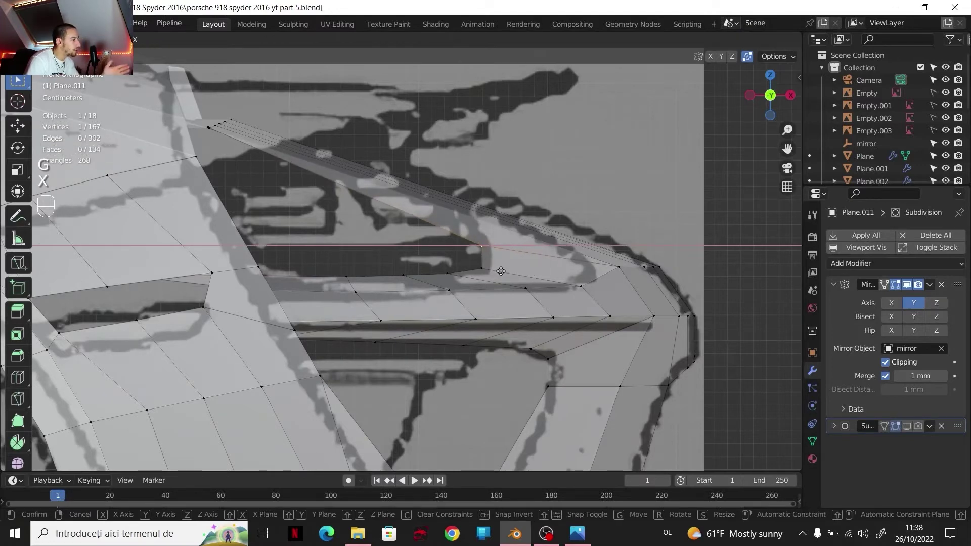
{"action": "left_click", "coordinate": [504, 272]}
{"action": "scroll", "coordinate": [504, 272], "scroll_direction": "down", "scroll_amount": 3}
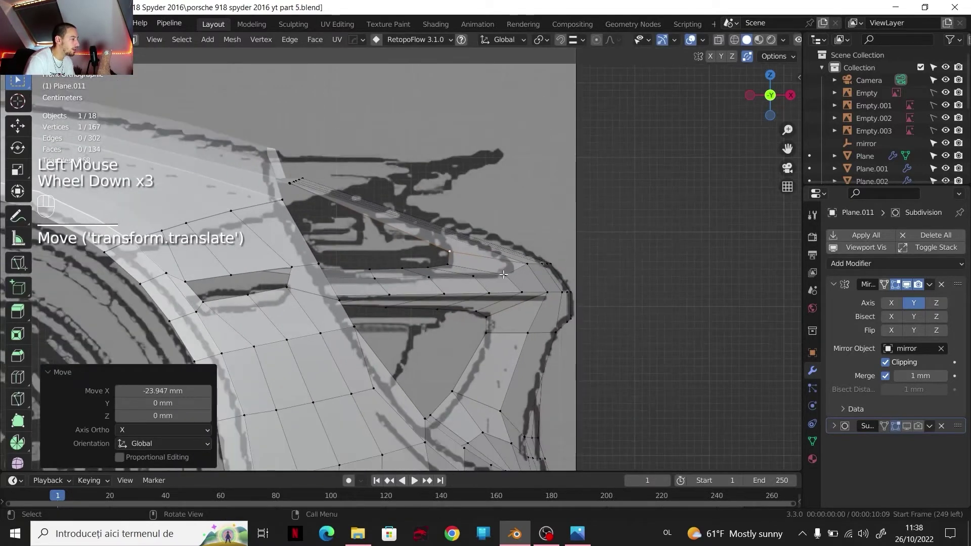
Step: Edge-slide the two vertices on the lower opening's inner rim by a factor of 0.144
{"action": "left_click", "coordinate": [481, 401]}
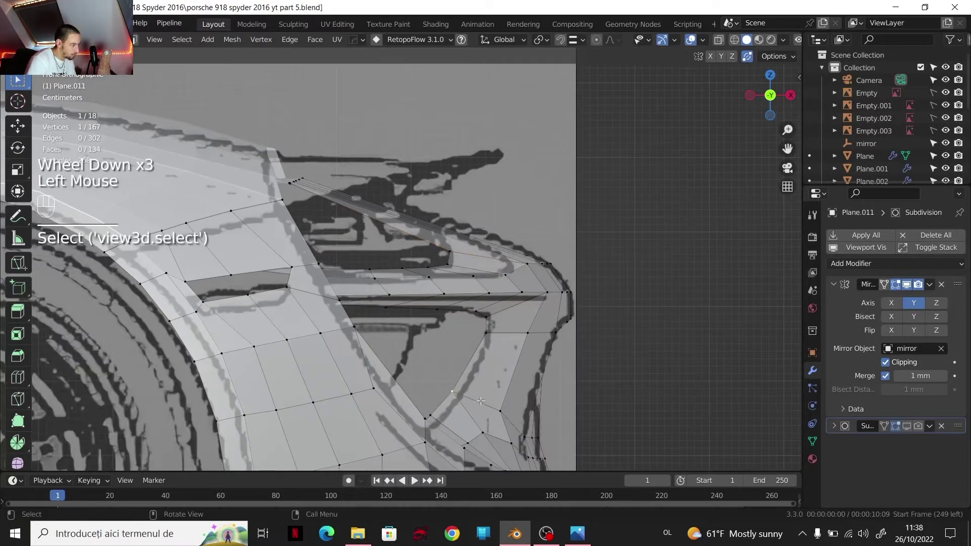
{"action": "left_click", "coordinate": [431, 415], "text": "shift"}
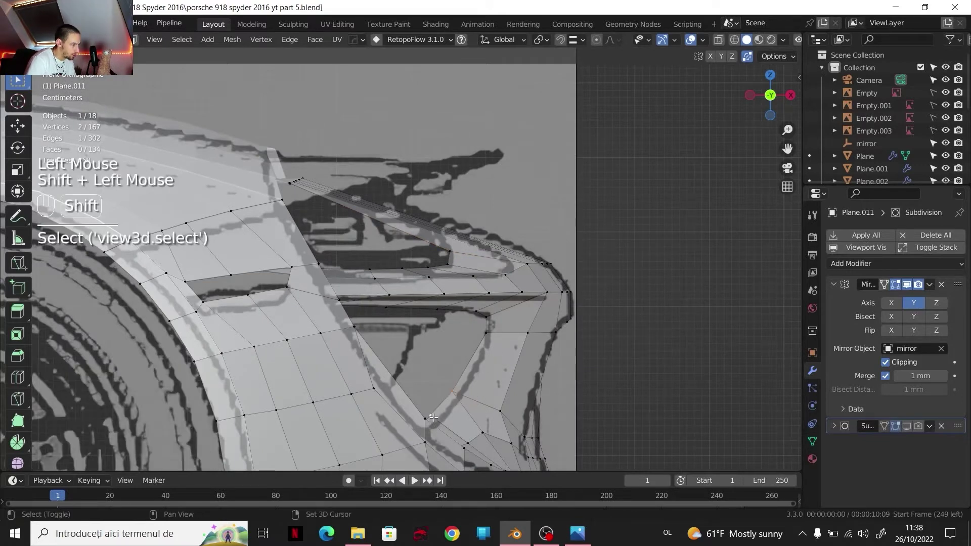
{"action": "key", "text": "g"}
{"action": "key", "text": "x"}
{"action": "right_click", "coordinate": [469, 417]}
{"action": "key", "text": "g"}
{"action": "key", "text": "g"}
{"action": "left_click", "coordinate": [471, 415]}
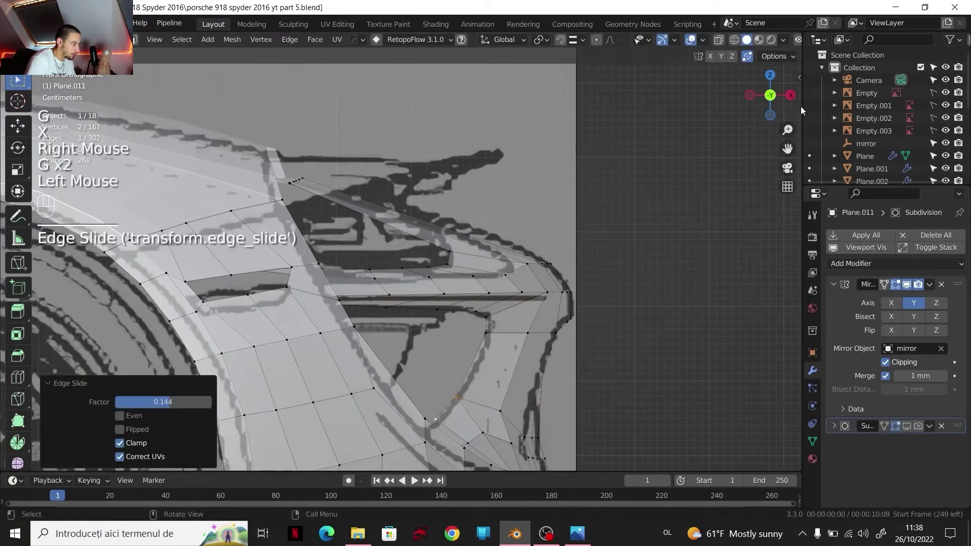
Step: Add one centred loop cut across the bumper from the lower opening through the licence plate recess to the mirror line
{"action": "left_click", "coordinate": [791, 95]}
{"action": "middle_click_drag", "start_coordinate": [557, 253], "coordinate": [476, 284], "text": "shift"}
{"action": "scroll", "coordinate": [505, 363], "scroll_direction": "up", "scroll_amount": 2}
{"action": "scroll", "coordinate": [505, 364], "scroll_direction": "down", "scroll_amount": 4}
{"action": "scroll", "coordinate": [475, 284], "scroll_direction": "up", "scroll_amount": 1}
{"action": "key", "text": "ctrl+r"}
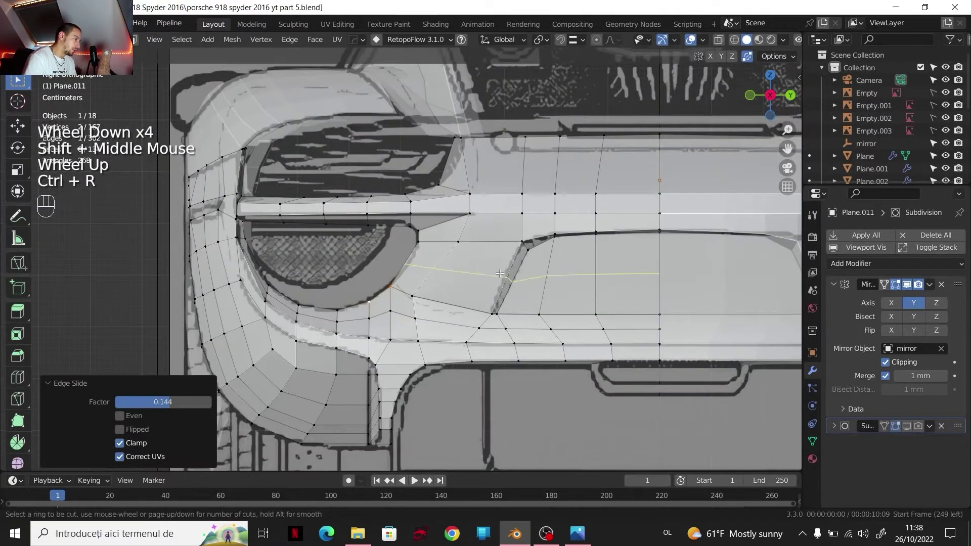
{"action": "left_click", "coordinate": [510, 276]}
{"action": "right_click", "coordinate": [414, 283]}
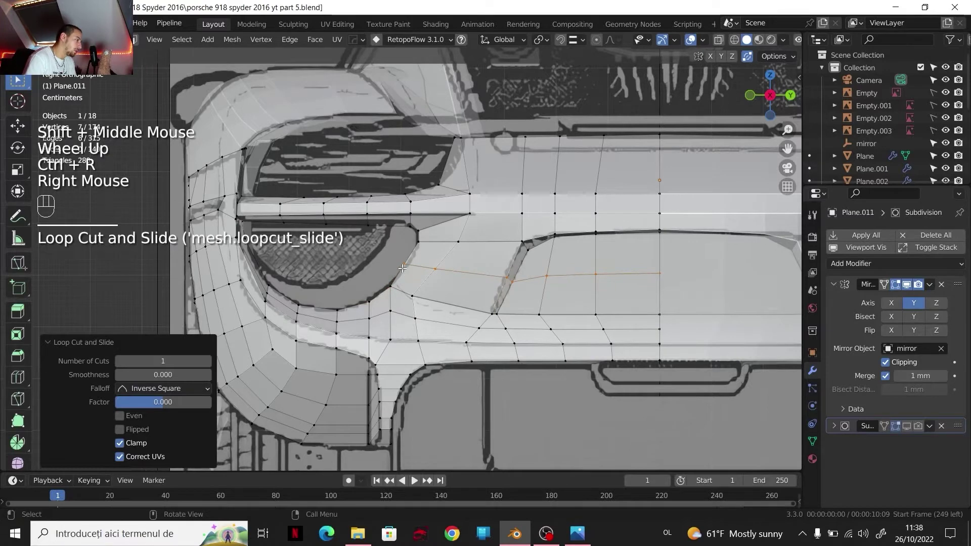
Step: Move the new loop's two outermost vertices 4.9 mm along Y and -2.0 mm along Z, plus 3.3 mm along X and -1.4 mm along Z
{"action": "left_click", "coordinate": [403, 268]}
{"action": "left_click", "coordinate": [455, 285], "text": "shift"}
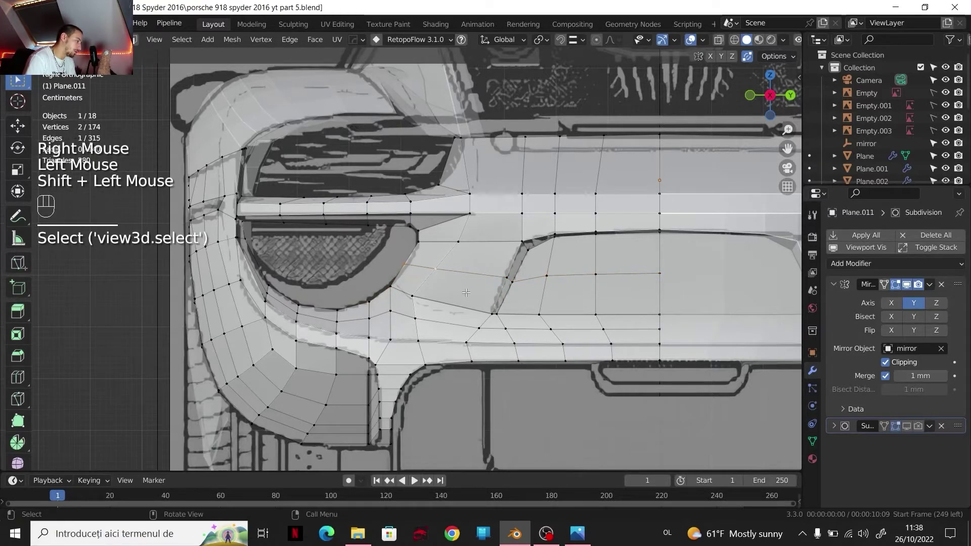
{"action": "key", "text": "g"}
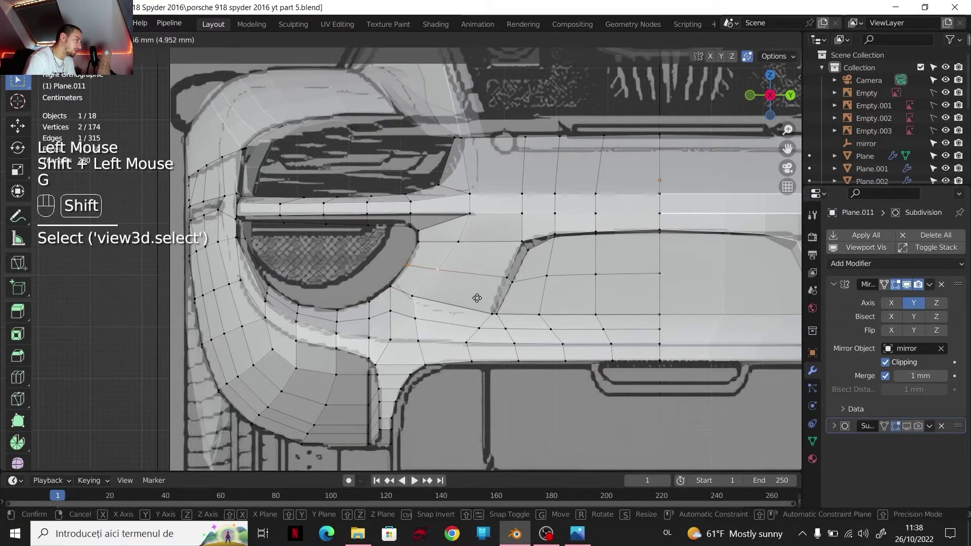
{"action": "left_click", "coordinate": [477, 298]}
{"action": "key", "text": "KP_1"}
{"action": "scroll", "coordinate": [551, 271], "scroll_direction": "up", "scroll_amount": 2}
{"action": "key", "text": "g"}
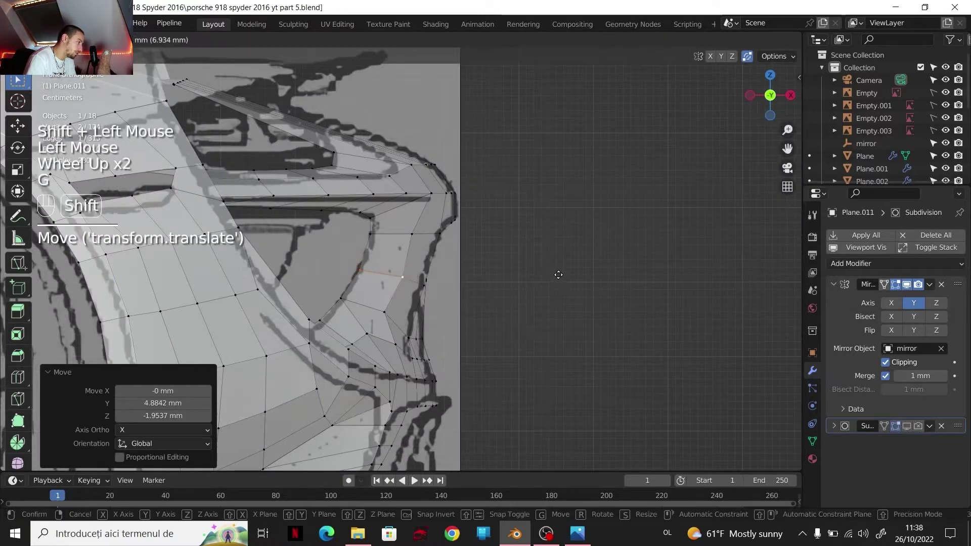
{"action": "left_click", "coordinate": [539, 259], "text": "shift"}
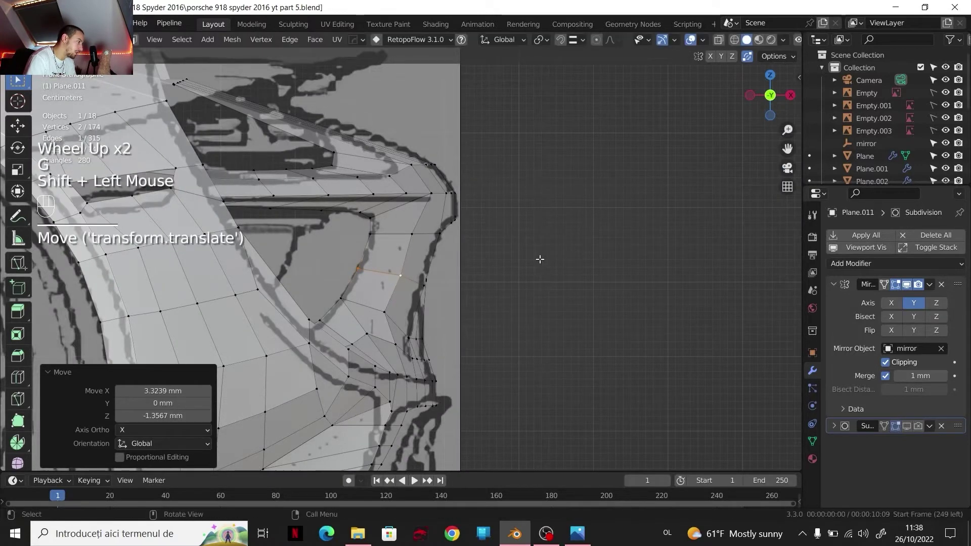
Step: Move the second of these vertices, away from the opening's rim, -4.3 mm along X
{"action": "left_click", "coordinate": [400, 277]}
{"action": "key", "text": "g"}
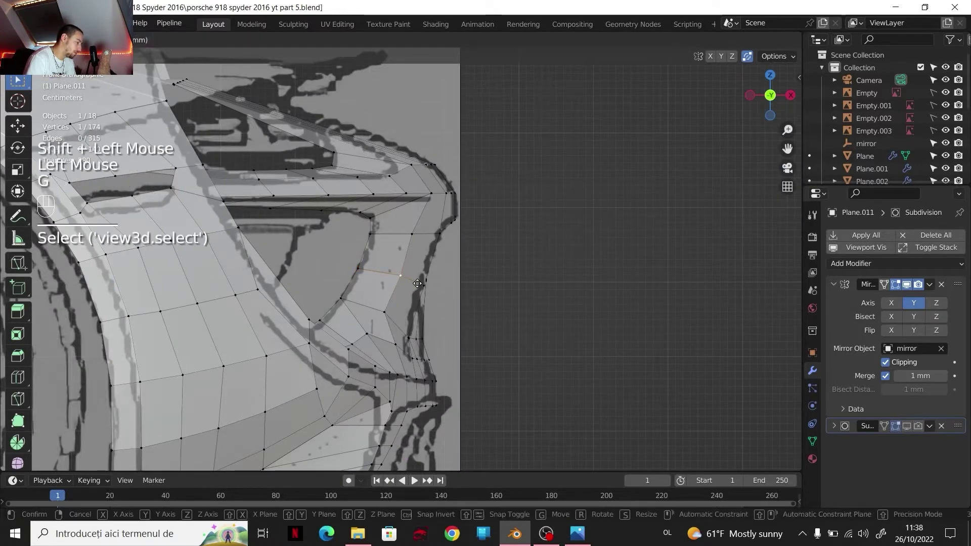
{"action": "key", "text": "x"}
{"action": "left_click", "coordinate": [405, 281], "text": "shift"}
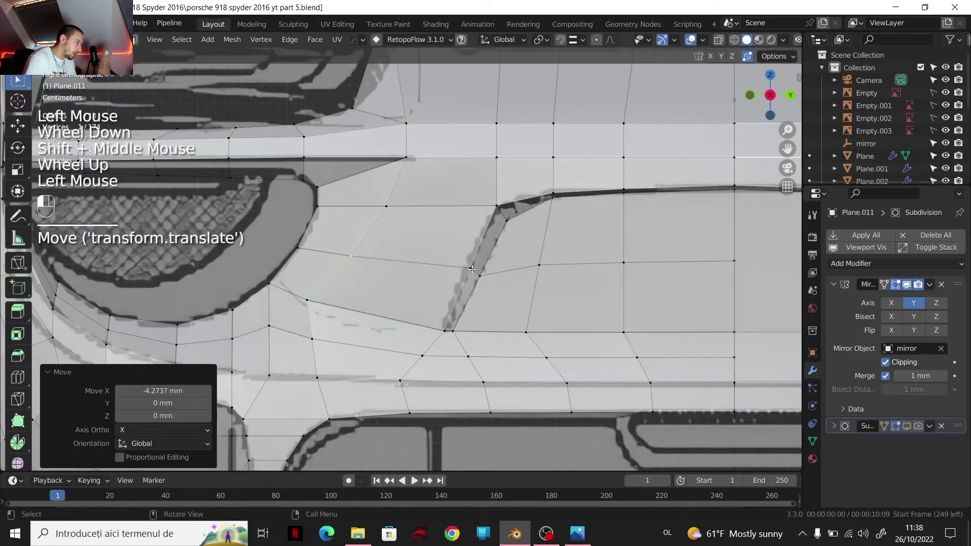
Step: Adjust the loop's two vertices on the licence plate recess's slanted side edge along Y, using the rear photo and blueprint
{"action": "left_click", "coordinate": [473, 271], "text": "shift"}
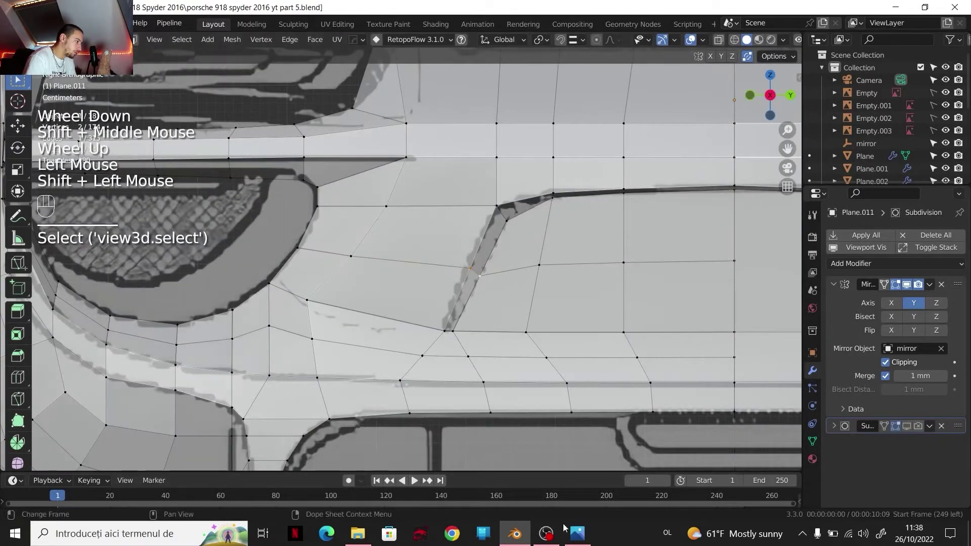
{"action": "left_click", "coordinate": [578, 534]}
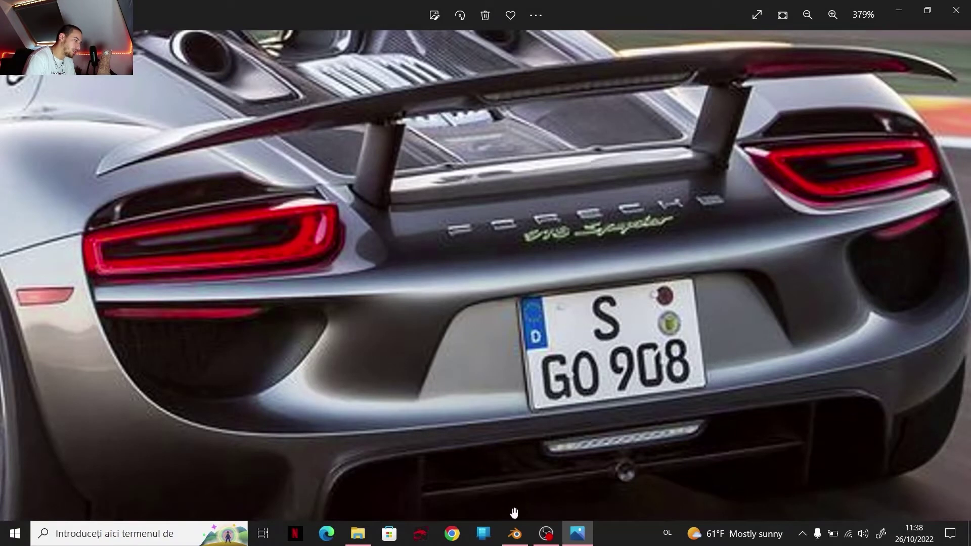
{"action": "left_click", "coordinate": [515, 533]}
{"action": "key", "text": "g"}
{"action": "key", "text": "y"}
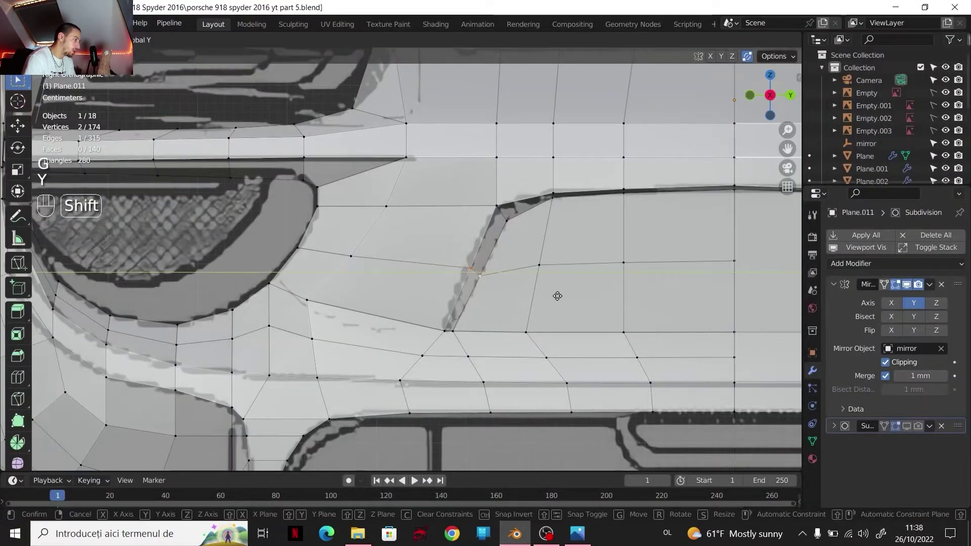
{"action": "left_click", "coordinate": [558, 296], "text": "shift"}
Step: Examine the whole bumper outside edit mode and compare its topology with the rear blueprint
{"action": "scroll", "coordinate": [466, 285], "scroll_direction": "down", "scroll_amount": 2}
{"action": "key", "text": "Tab"}
{"action": "scroll", "coordinate": [466, 284], "scroll_direction": "down", "scroll_amount": 3}
{"action": "key", "text": "Tab"}
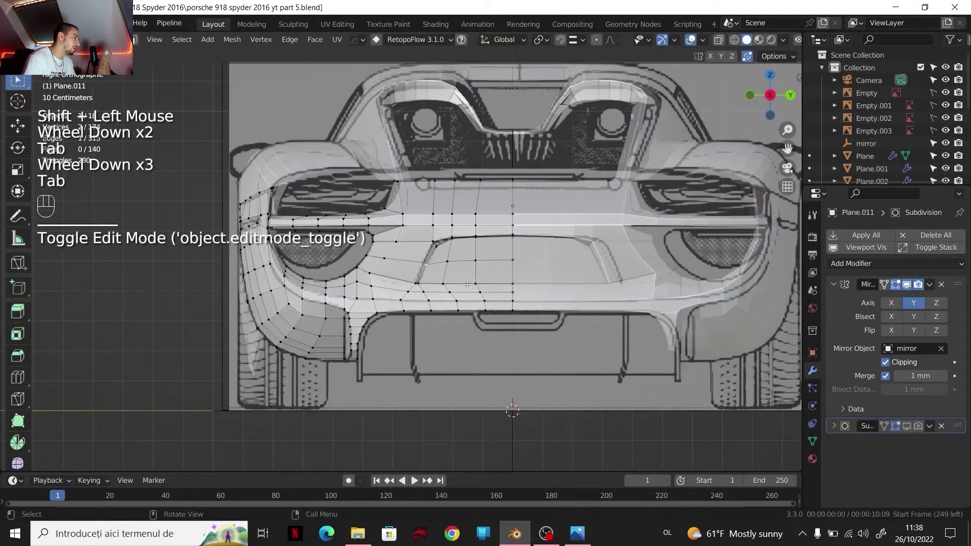
{"action": "scroll", "coordinate": [467, 284], "scroll_direction": "up", "scroll_amount": 3}
{"action": "scroll", "coordinate": [490, 308], "scroll_direction": "down", "scroll_amount": 1}
{"action": "scroll", "coordinate": [383, 299], "scroll_direction": "down", "scroll_amount": 2}
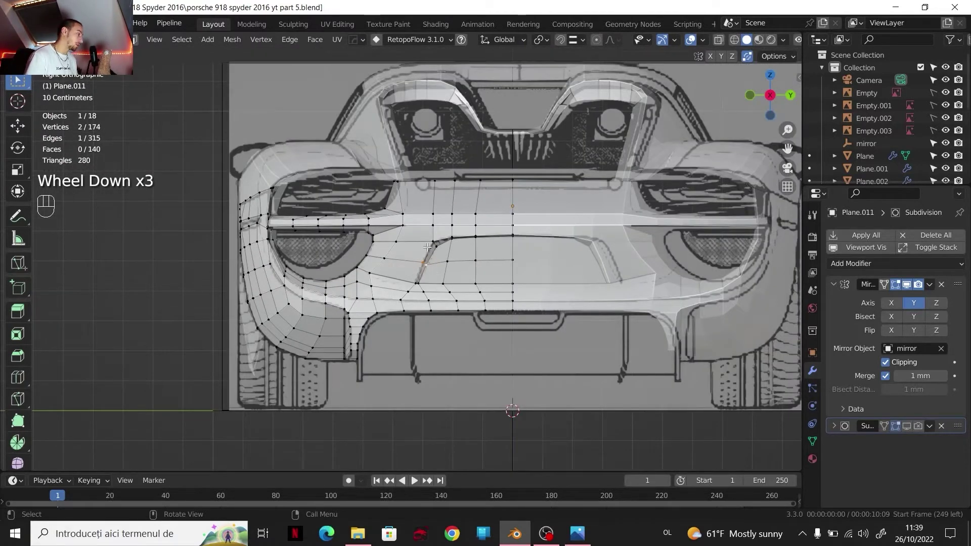
Step: Add two centred loop cuts across the upper rear panel between the tail light opening and the mirror line
{"action": "scroll", "coordinate": [431, 244], "scroll_direction": "up", "scroll_amount": 2}
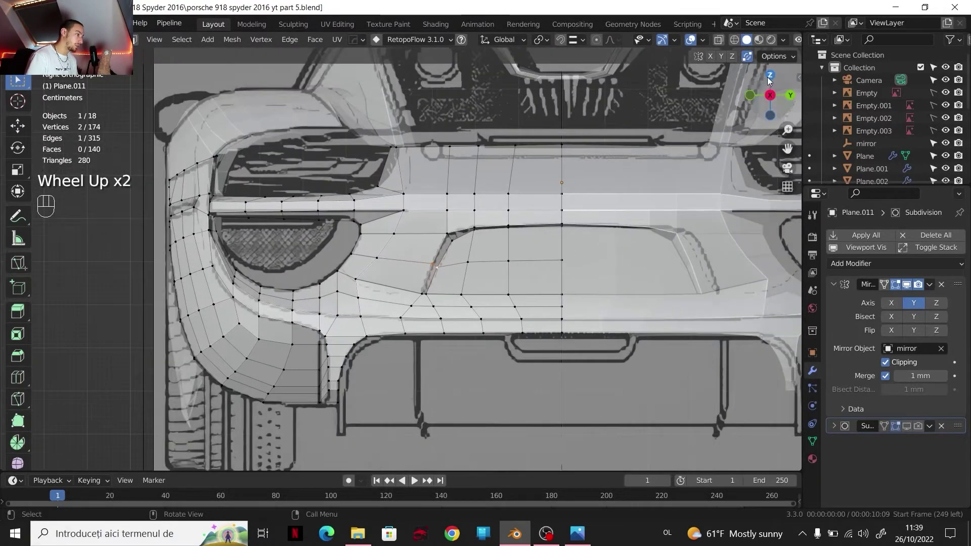
{"action": "key", "text": "ctrl+r"}
{"action": "scroll", "coordinate": [430, 163], "scroll_direction": "up", "scroll_amount": 1}
{"action": "left_click", "coordinate": [430, 163]}
{"action": "right_click", "coordinate": [430, 162]}
{"action": "scroll", "coordinate": [426, 161], "scroll_direction": "up", "scroll_amount": 1}
{"action": "middle_click_drag", "start_coordinate": [424, 159], "coordinate": [415, 259], "text": "shift"}
{"action": "scroll", "coordinate": [415, 259], "scroll_direction": "up", "scroll_amount": 2}
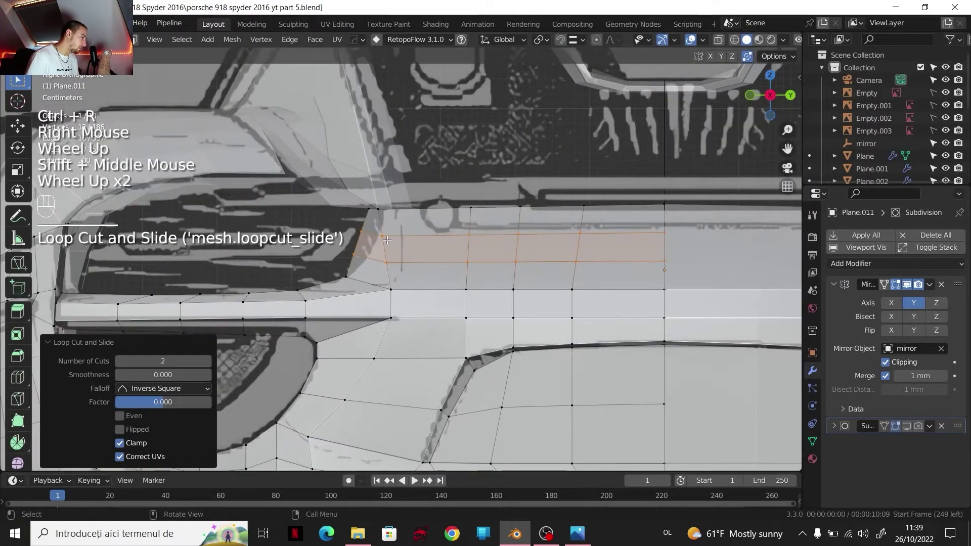
Step: Slide the two new loop vertices beside the tail light opening's inner edge slightly toward the car's centre
{"action": "left_click", "coordinate": [430, 235]}
{"action": "left_click", "coordinate": [419, 262], "text": "shift"}
{"action": "key", "text": "g"}
{"action": "key", "text": "g"}
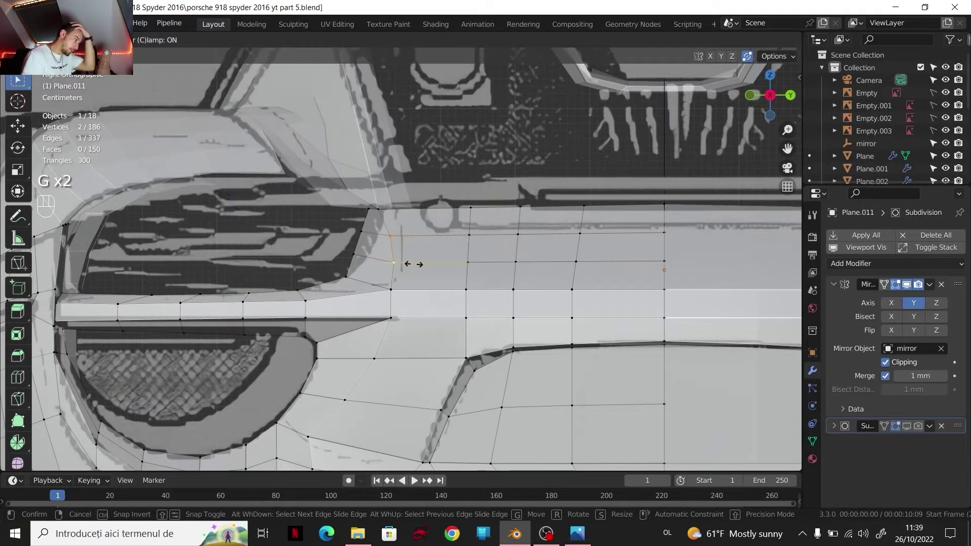
{"action": "left_click", "coordinate": [412, 263]}
Step: Move the two new vertices on the tail light opening's inner edge to follow its outline on the rear blueprint
{"action": "left_click", "coordinate": [361, 231]}
{"action": "left_click", "coordinate": [353, 254], "text": "shift"}
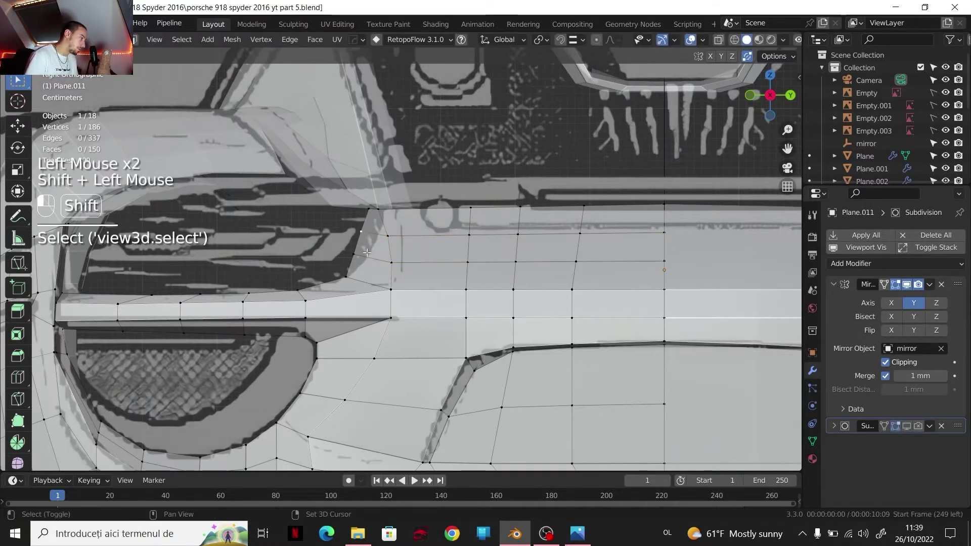
{"action": "key", "text": "g"}
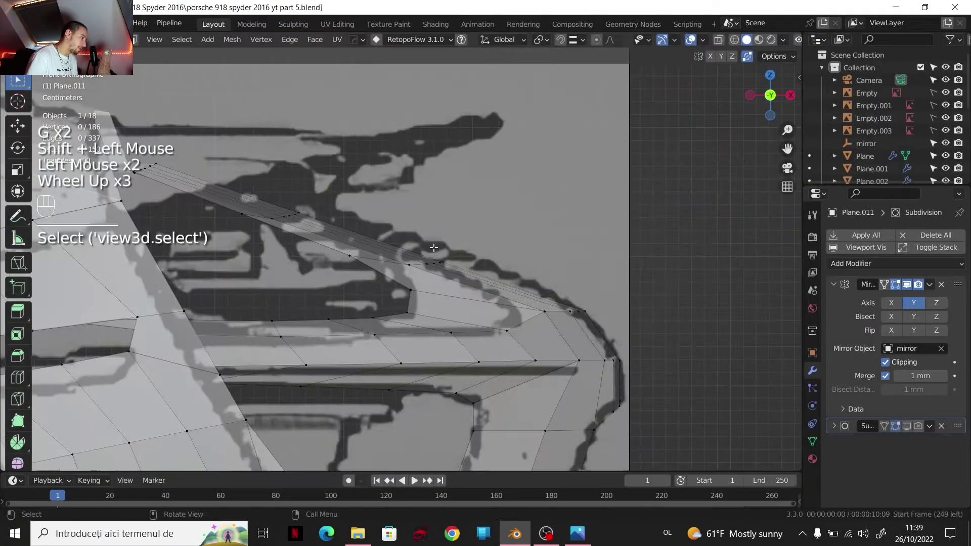
{"action": "scroll", "coordinate": [446, 336], "scroll_direction": "up", "scroll_amount": 2}
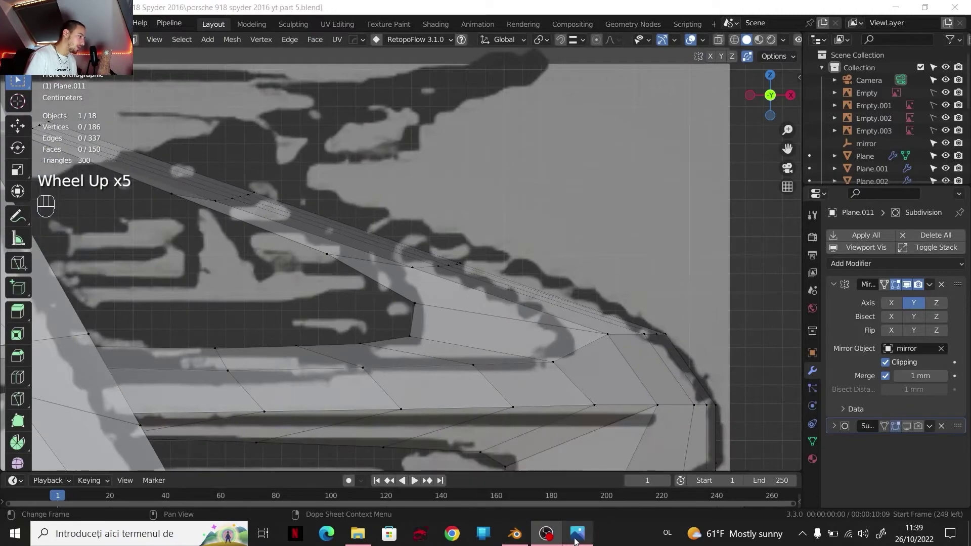
Step: Check the rear photo, and raise the upper panel's lower new edge loop 11.0 mm and its upper new loop 8.2 mm along Z
{"action": "left_click", "coordinate": [577, 536]}
{"action": "left_click", "coordinate": [515, 533]}
{"action": "scroll", "coordinate": [494, 314], "scroll_direction": "down", "scroll_amount": 2}
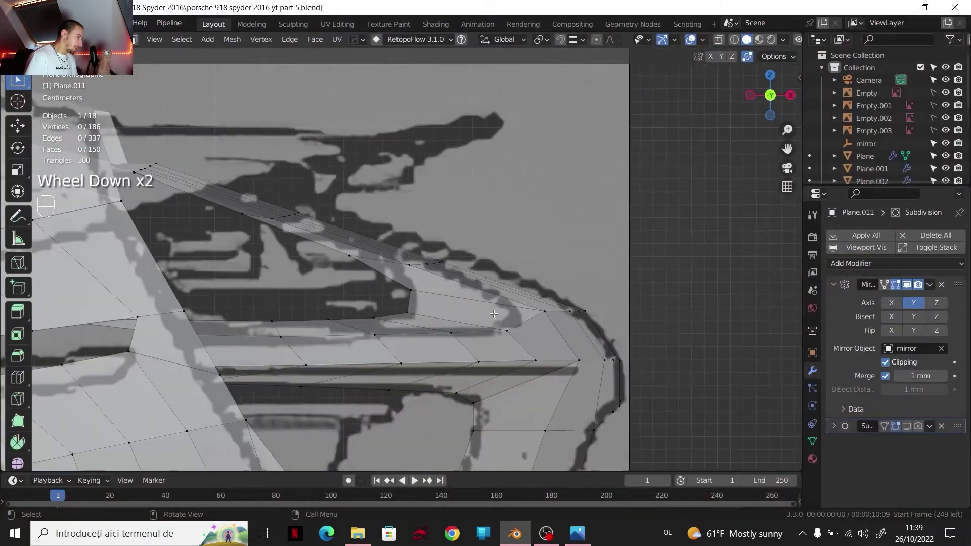
{"action": "left_click", "coordinate": [418, 274], "text": "alt"}
{"action": "left_click", "coordinate": [451, 283], "text": "alt"}
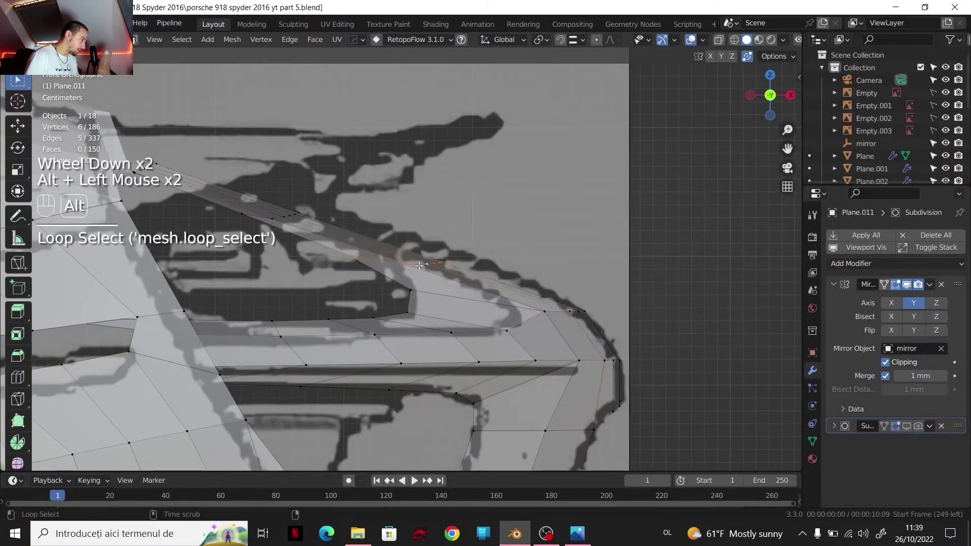
{"action": "key", "text": "g"}
{"action": "key", "text": "z"}
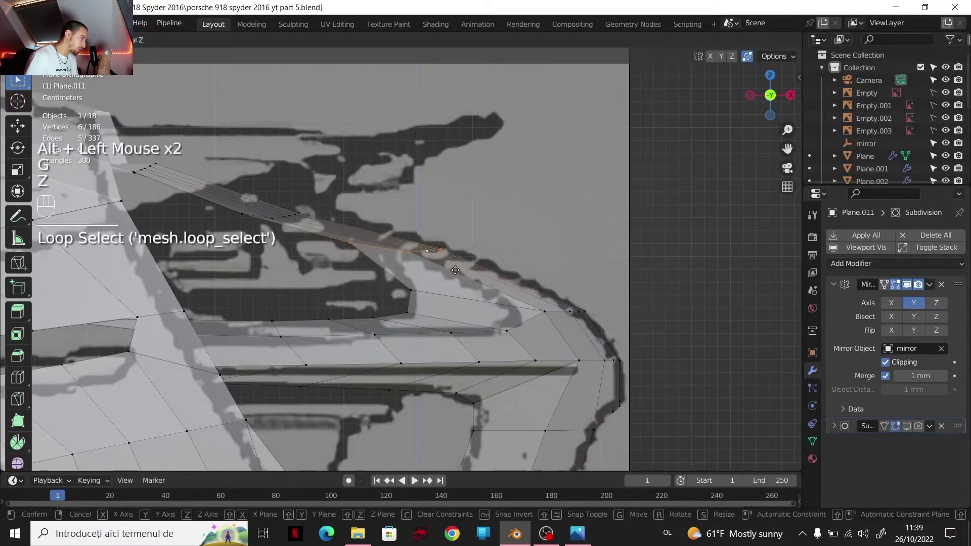
{"action": "left_click", "coordinate": [455, 270]}
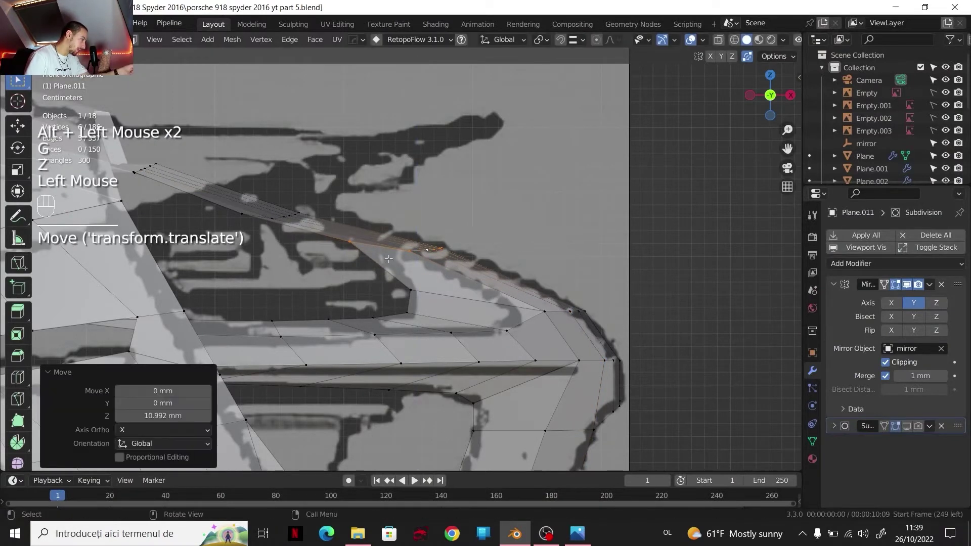
{"action": "left_click", "coordinate": [323, 223], "text": "alt"}
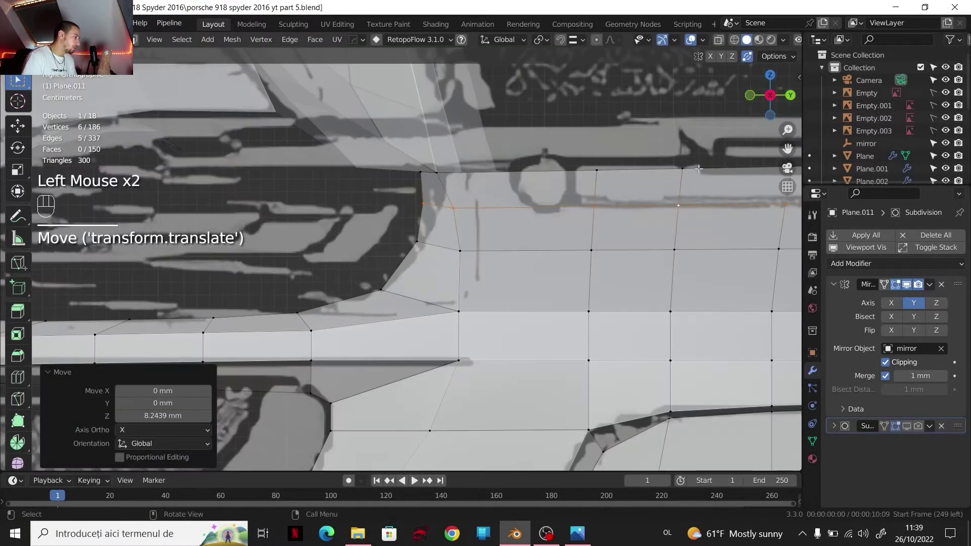
{"action": "scroll", "coordinate": [527, 228], "scroll_direction": "down", "scroll_amount": 2}
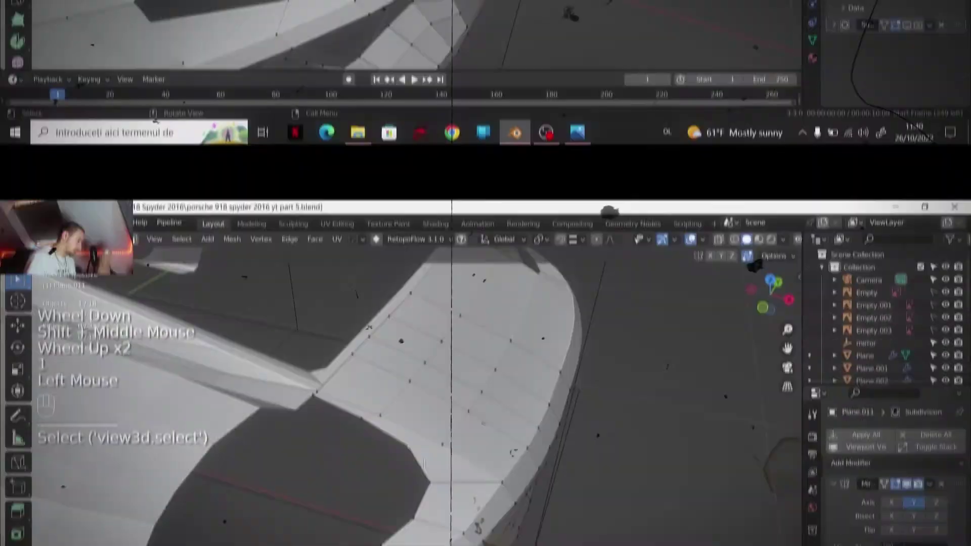
Step: Slide two vertices on the tail light opening's inner edge along their edges to even out its outline
{"action": "key", "text": "g"}
{"action": "key", "text": "g"}
{"action": "left_click", "coordinate": [428, 271]}
{"action": "left_click", "coordinate": [366, 221]}
{"action": "key", "text": "g"}
{"action": "key", "text": "g"}
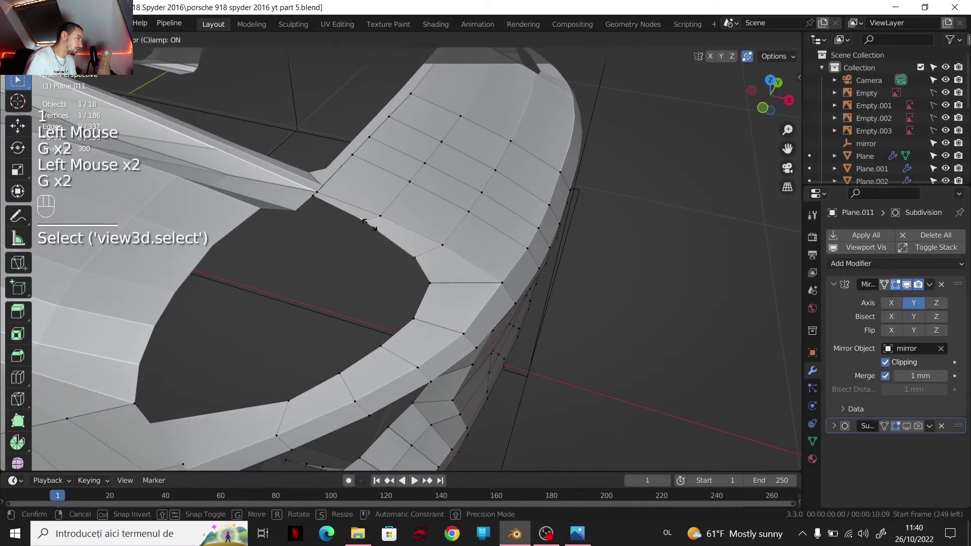
{"action": "left_click", "coordinate": [373, 229]}
Step: Examine the tail light opening's edge against the side and top blueprints
{"action": "left_click", "coordinate": [764, 108]}
{"action": "scroll", "coordinate": [614, 202], "scroll_direction": "up", "scroll_amount": 2}
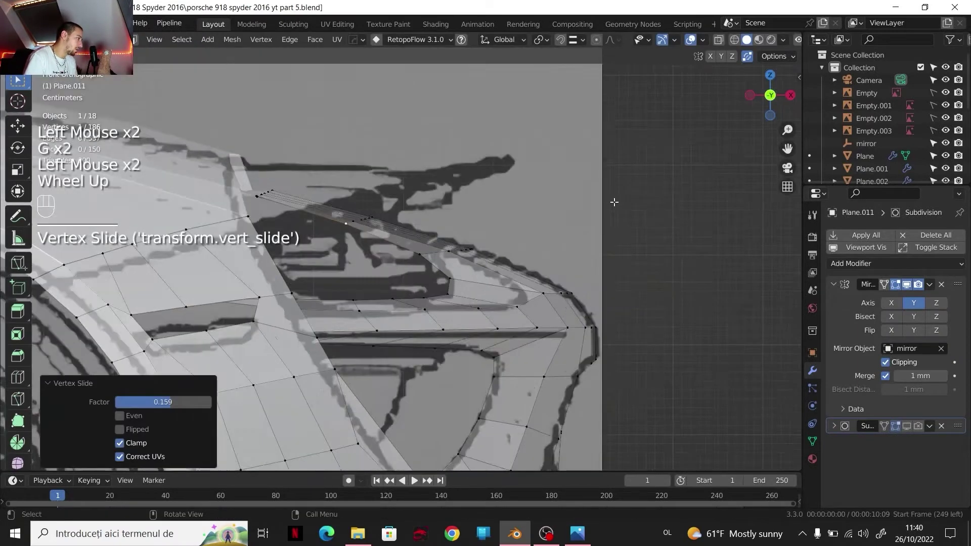
{"action": "scroll", "coordinate": [614, 202], "scroll_direction": "down", "scroll_amount": 2}
{"action": "left_click", "coordinate": [770, 76]}
{"action": "scroll", "coordinate": [577, 234], "scroll_direction": "down", "scroll_amount": 3}
{"action": "middle_click_drag", "start_coordinate": [550, 255], "coordinate": [560, 299], "text": "shift"}
{"action": "scroll", "coordinate": [555, 305], "scroll_direction": "down", "scroll_amount": 2}
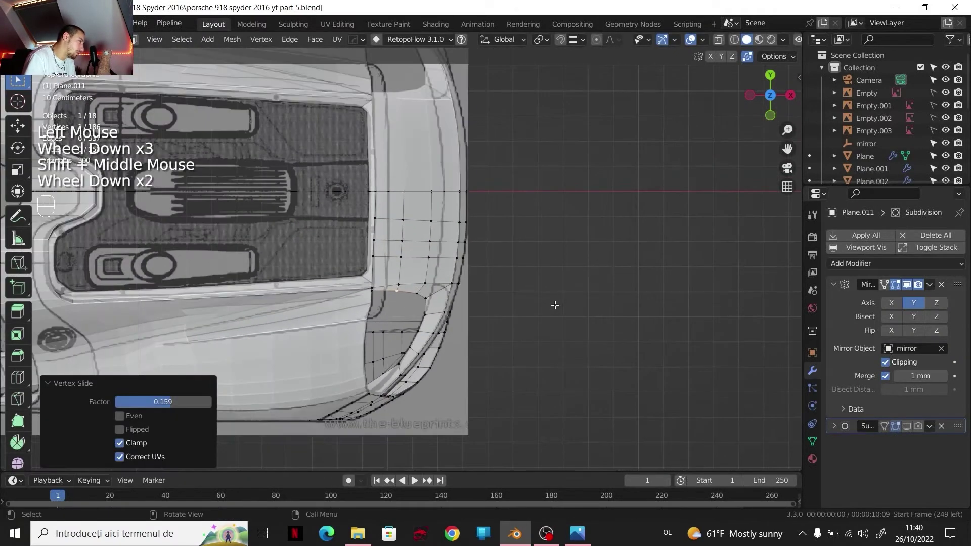
{"action": "scroll", "coordinate": [487, 317], "scroll_direction": "up", "scroll_amount": 1}
{"action": "scroll", "coordinate": [487, 318], "scroll_direction": "down", "scroll_amount": 2}
{"action": "middle_click_drag", "start_coordinate": [487, 318], "coordinate": [460, 326]}
Step: Leave mesh editing, show the bumper's Subdivision modifier in the viewport, and examine the smoothed surface from the side and rear
{"action": "key", "text": "Tab"}
{"action": "left_click", "coordinate": [905, 426]}
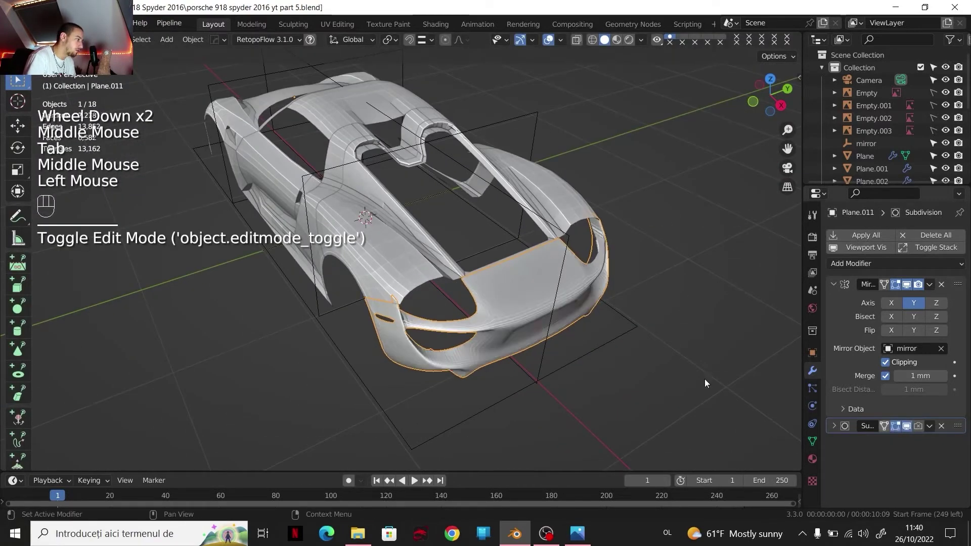
{"action": "middle_click_drag", "start_coordinate": [394, 256], "coordinate": [452, 243]}
{"action": "scroll", "coordinate": [256, 176], "scroll_direction": "up", "scroll_amount": 4}
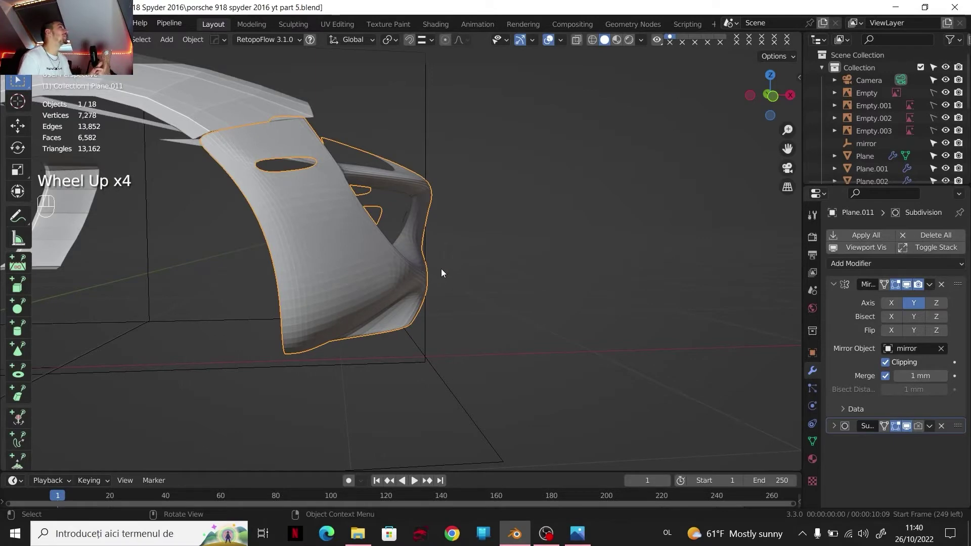
{"action": "middle_click_drag", "start_coordinate": [428, 281], "coordinate": [301, 223]}
{"action": "scroll", "coordinate": [328, 215], "scroll_direction": "up", "scroll_amount": 1}
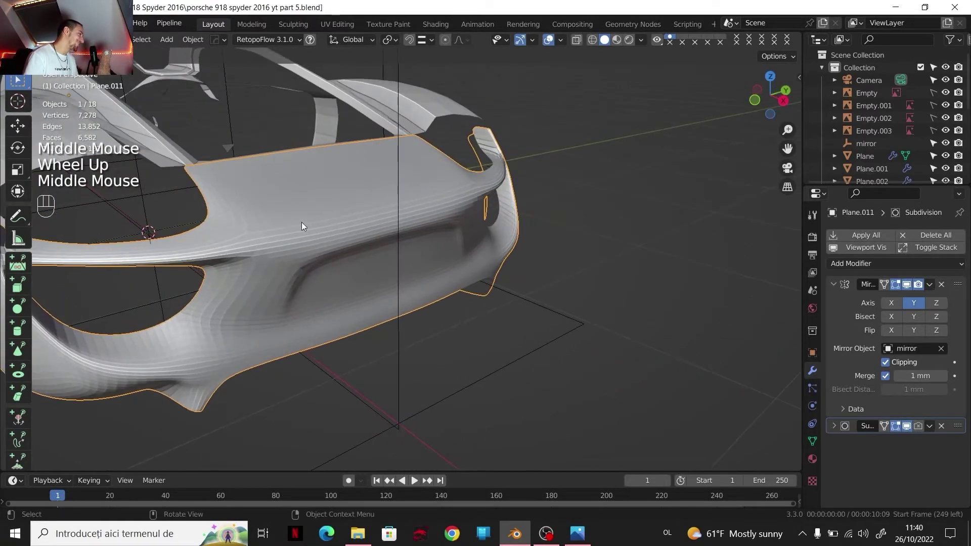
Step: Hide the bumper's Subdivision in the viewport and compare the panel with the rear, side and top blueprints
{"action": "left_click", "coordinate": [906, 426]}
{"action": "scroll", "coordinate": [399, 242], "scroll_direction": "down", "scroll_amount": 1}
{"action": "middle_click_drag", "start_coordinate": [399, 243], "coordinate": [455, 222]}
{"action": "scroll", "coordinate": [456, 223], "scroll_direction": "up", "scroll_amount": 2}
{"action": "middle_click_drag", "start_coordinate": [456, 223], "coordinate": [471, 263], "text": "shift"}
{"action": "scroll", "coordinate": [483, 248], "scroll_direction": "down", "scroll_amount": 2}
{"action": "mouse_move", "coordinate": [471, 264]}
{"action": "middle_mouse_down"}
{"action": "mouse_move", "coordinate": [483, 249]}
{"action": "mouse_move", "coordinate": [457, 258]}
{"action": "middle_mouse_up"}
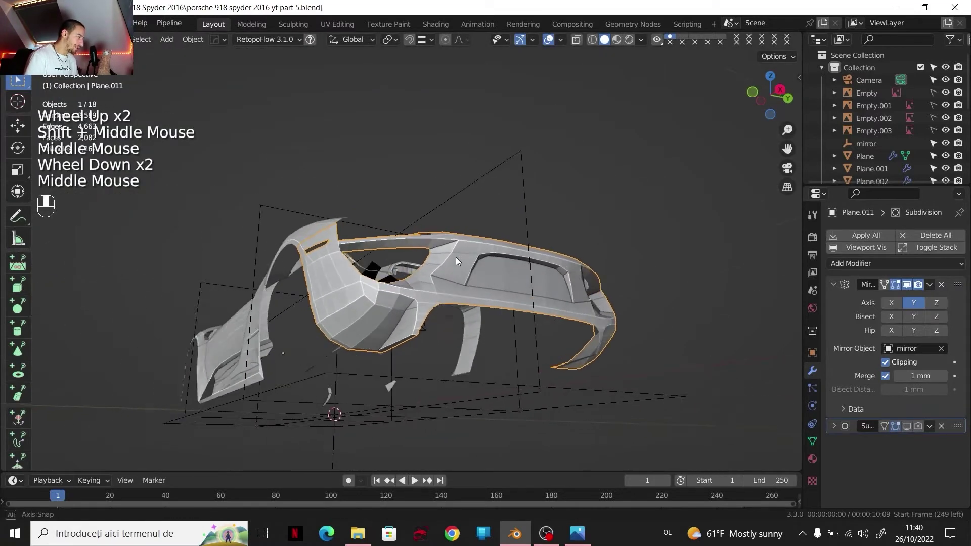
{"action": "scroll", "coordinate": [456, 257], "scroll_direction": "up", "scroll_amount": 2}
{"action": "middle_click_drag", "start_coordinate": [561, 266], "coordinate": [787, 95]}
{"action": "left_click", "coordinate": [789, 92]}
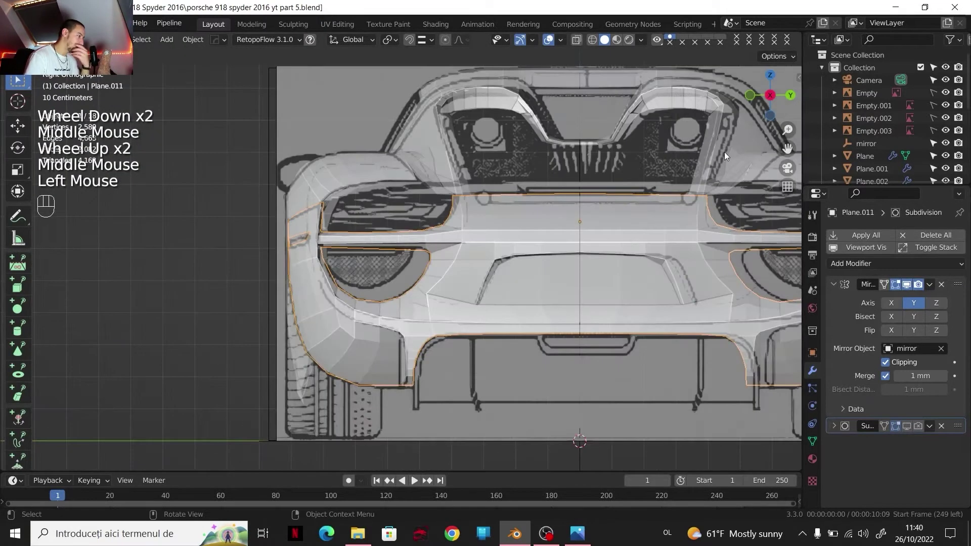
{"action": "scroll", "coordinate": [556, 248], "scroll_direction": "down", "scroll_amount": 2}
{"action": "scroll", "coordinate": [520, 321], "scroll_direction": "up", "scroll_amount": 1}
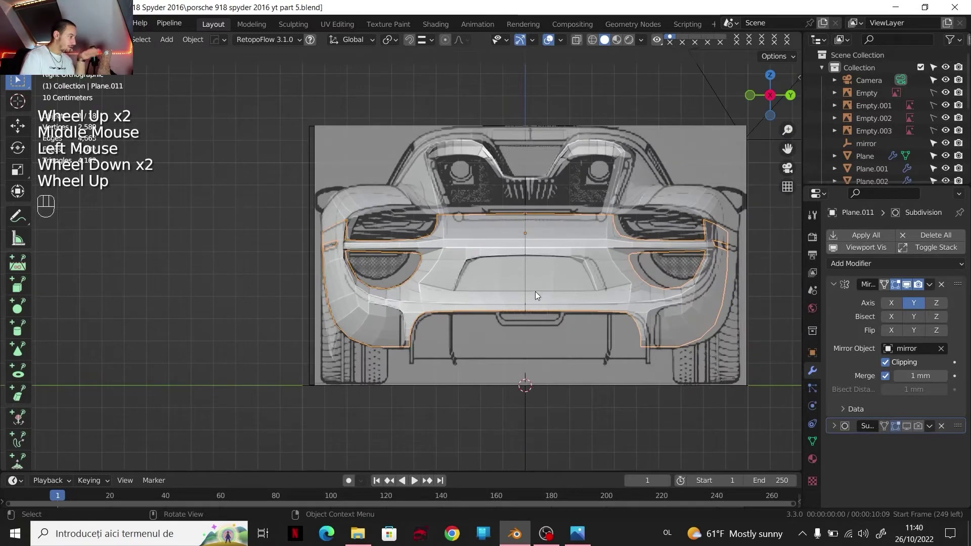
{"action": "left_click", "coordinate": [754, 96]}
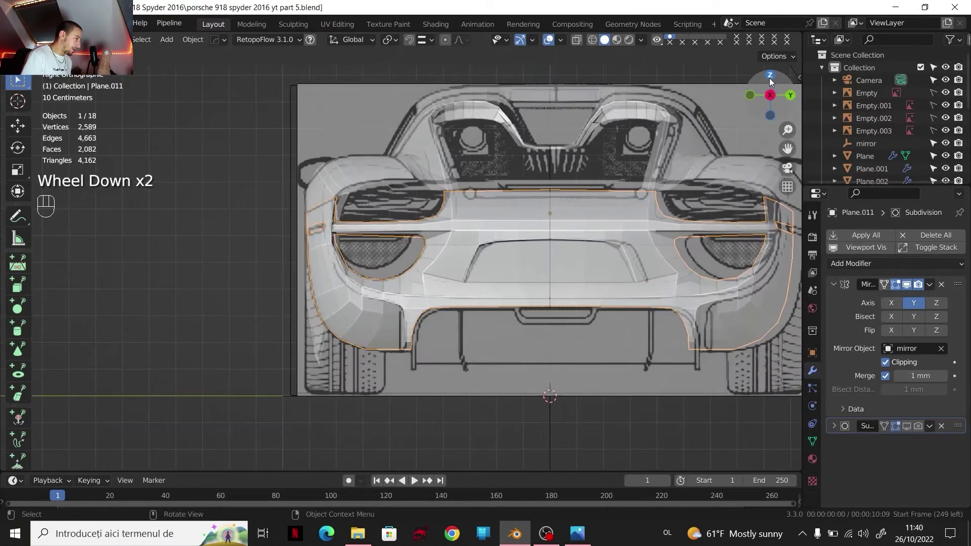
{"action": "left_click", "coordinate": [770, 79]}
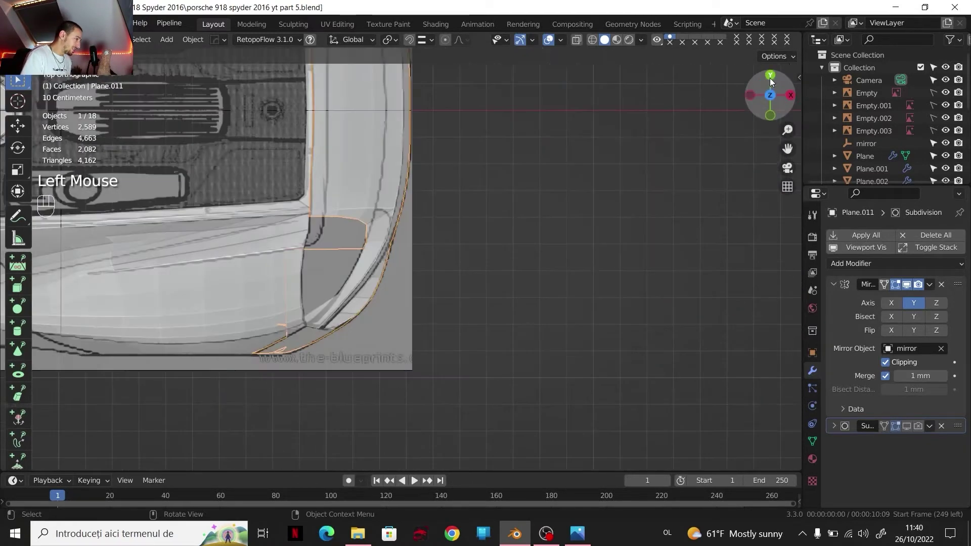
Step: Switch to the photo viewer, browse to the elevated rear photo, and examine the panel seam above the tail lights
{"action": "left_click", "coordinate": [578, 534]}
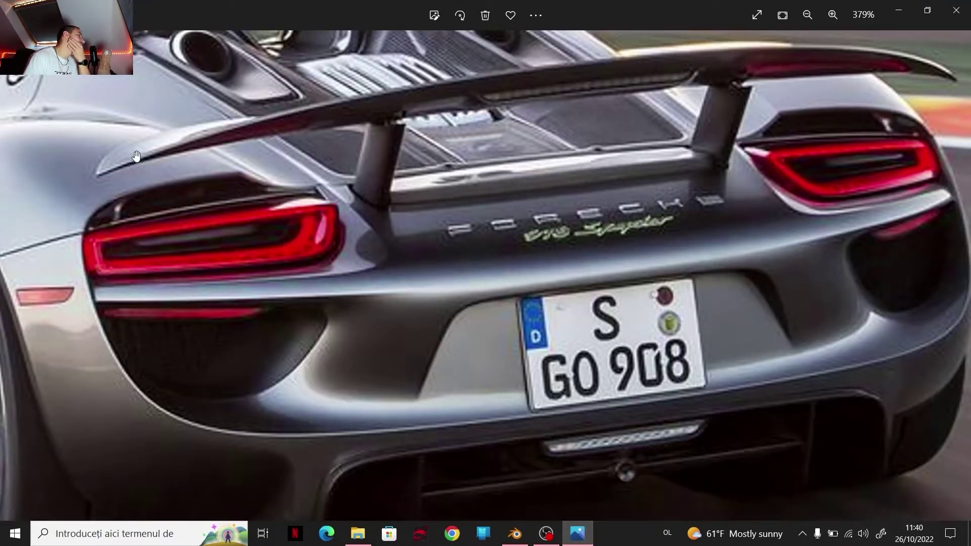
{"action": "left_click", "coordinate": [14, 274]}
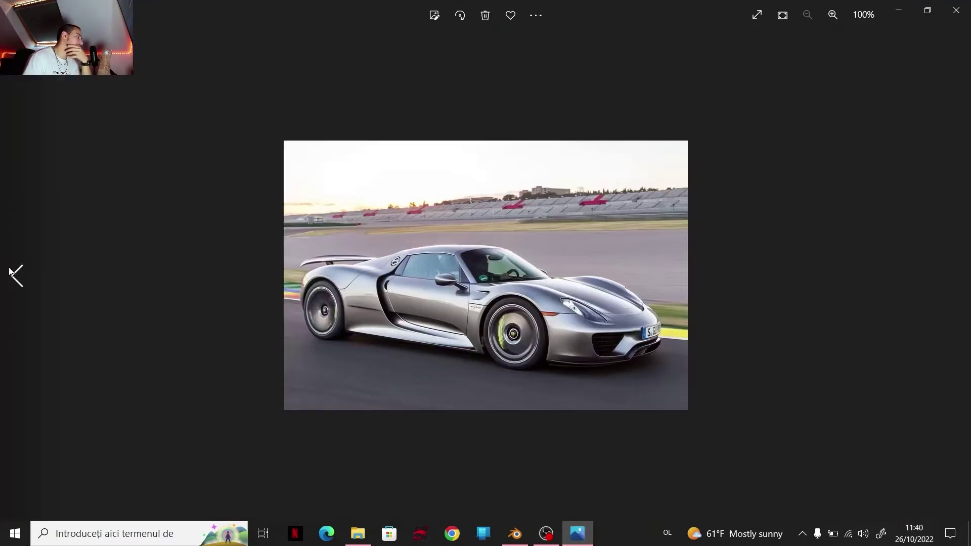
{"action": "left_click", "coordinate": [10, 272]}
{"action": "left_click", "coordinate": [10, 272]}
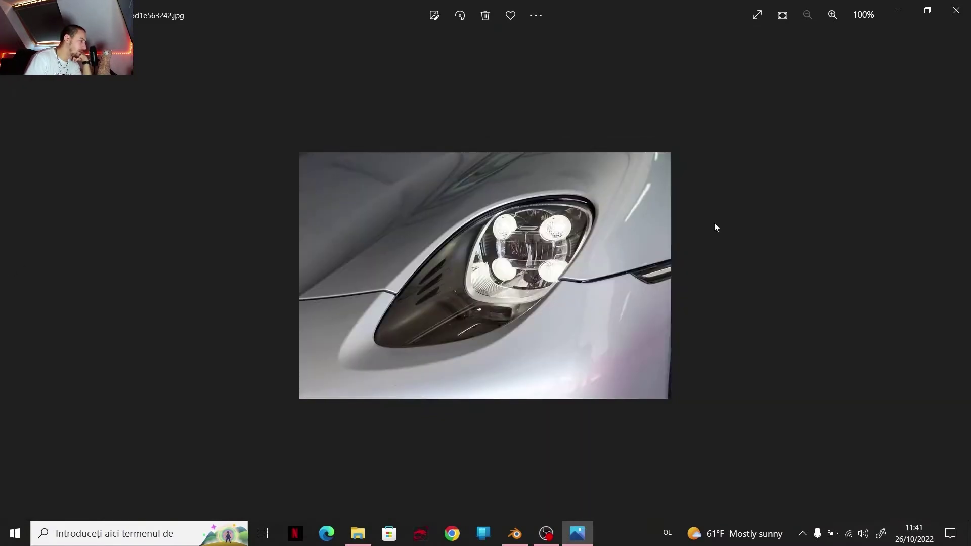
{"action": "left_click", "coordinate": [954, 276]}
{"action": "left_click", "coordinate": [954, 277]}
{"action": "left_click", "coordinate": [954, 276]}
{"action": "left_click", "coordinate": [954, 276]}
{"action": "scroll", "coordinate": [354, 316], "scroll_direction": "up", "scroll_amount": 5}
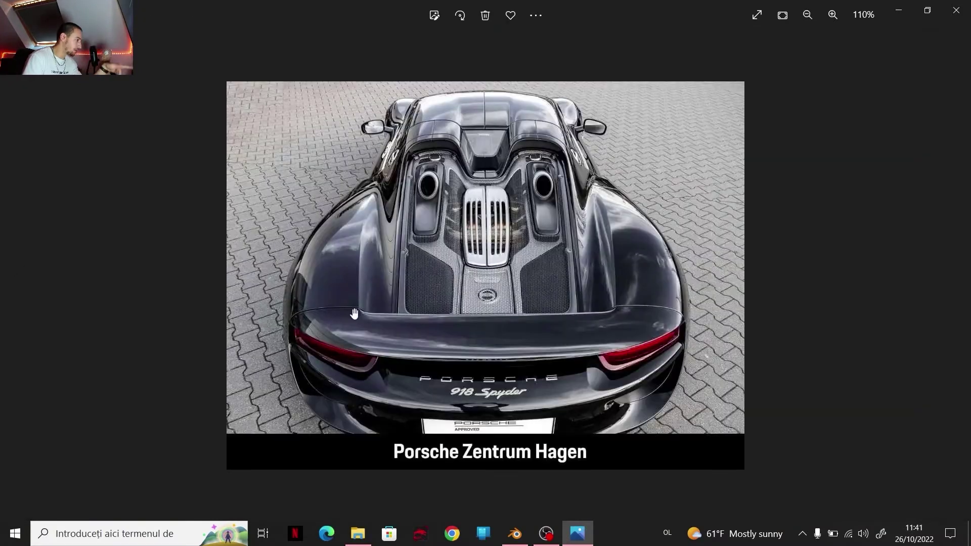
{"action": "scroll", "coordinate": [362, 327], "scroll_direction": "up", "scroll_amount": 2}
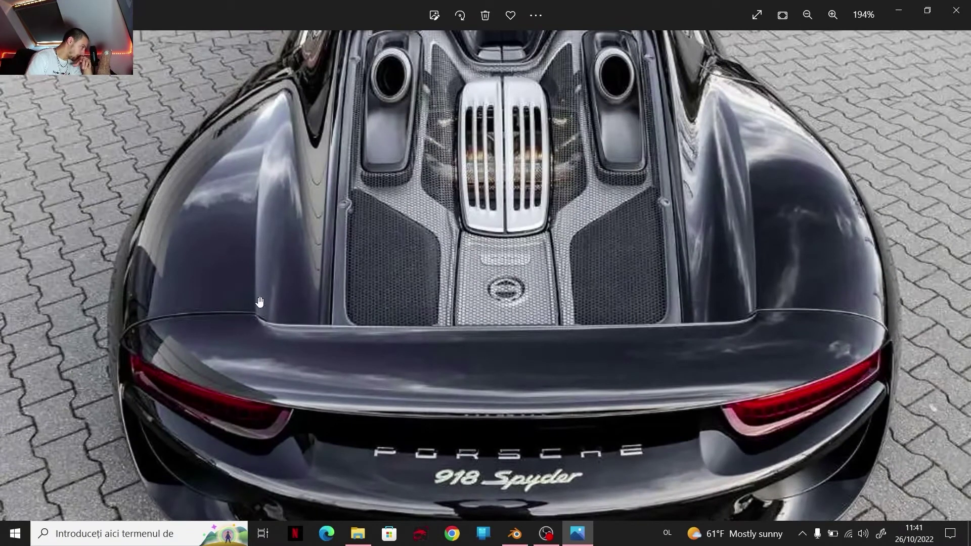
Step: Return to Blender and open the rear fender panel above the tail light opening for mesh editing
{"action": "scroll", "coordinate": [435, 307], "scroll_direction": "down", "scroll_amount": 1}
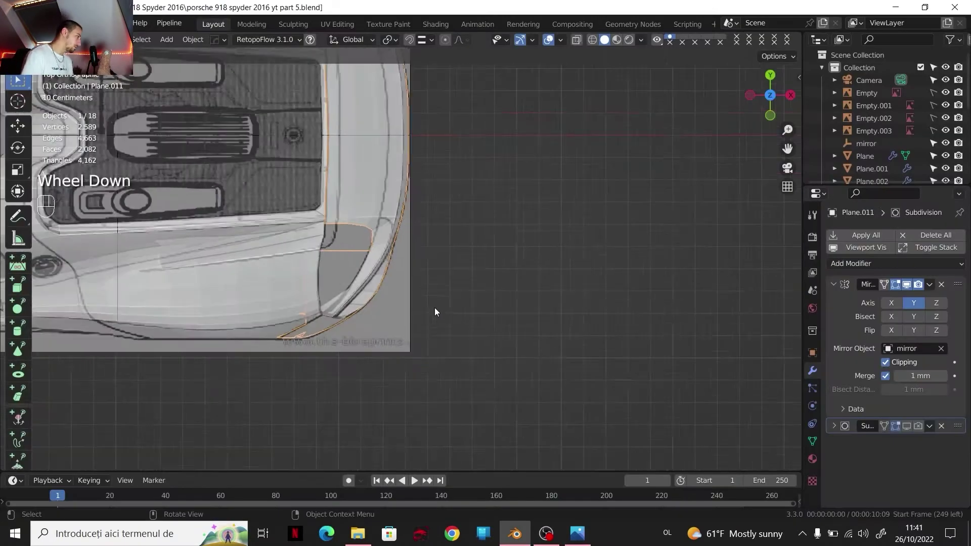
{"action": "scroll", "coordinate": [435, 307], "scroll_direction": "down", "scroll_amount": 1}
{"action": "scroll", "coordinate": [441, 314], "scroll_direction": "up", "scroll_amount": 1, "text": "shift"}
{"action": "middle_click_drag", "start_coordinate": [445, 324], "coordinate": [415, 281], "text": "shift"}
{"action": "scroll", "coordinate": [404, 268], "scroll_direction": "down", "scroll_amount": 1}
{"action": "scroll", "coordinate": [389, 258], "scroll_direction": "up", "scroll_amount": 5}
{"action": "left_click", "coordinate": [365, 250]}
{"action": "middle_click_drag", "start_coordinate": [364, 250], "coordinate": [360, 296]}
{"action": "key", "text": "Tab"}
Step: Duplicate the five fender edges bordering the tail light opening in place and separate them into a new object
{"action": "left_click", "coordinate": [376, 289]}
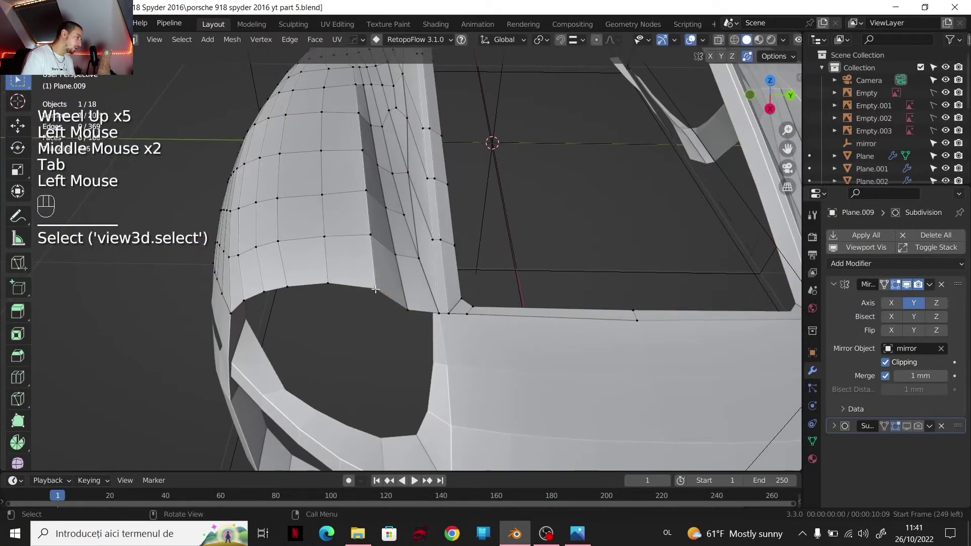
{"action": "key", "text": "2"}
{"action": "left_click", "coordinate": [278, 287]}
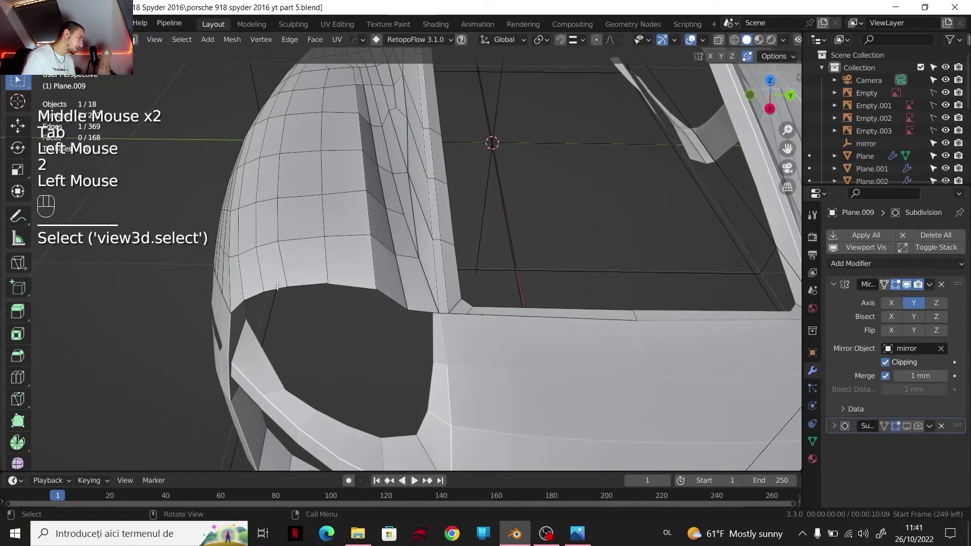
{"action": "left_click", "coordinate": [235, 307], "text": "ctrl"}
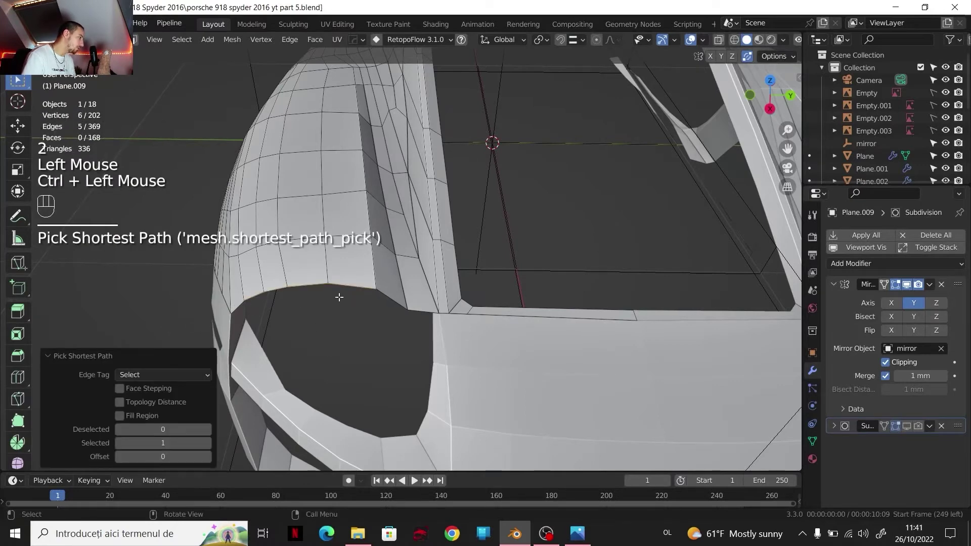
{"action": "key", "text": "shift+d"}
{"action": "right_click", "coordinate": [364, 325]}
{"action": "key", "text": "p"}
{"action": "left_click", "coordinate": [367, 329]}
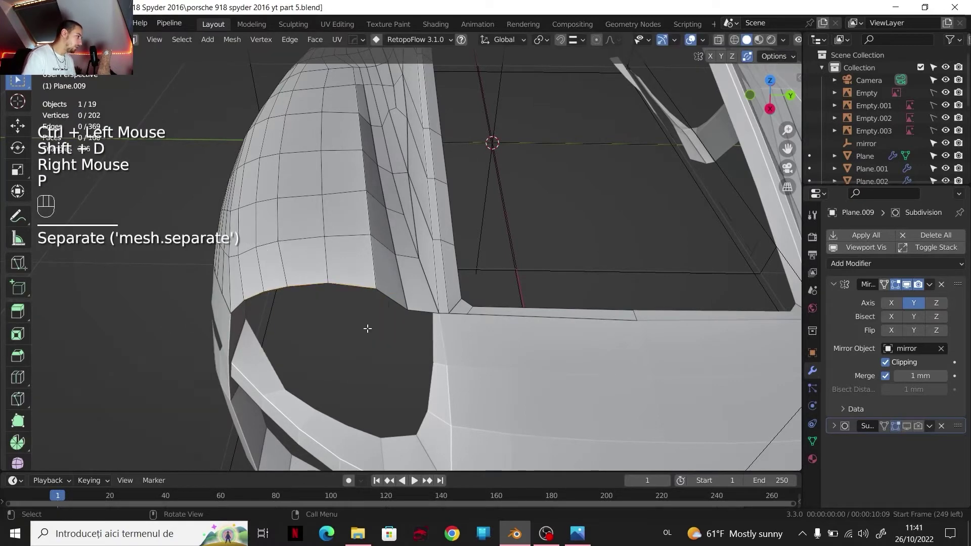
Step: Open the separated edge strip for editing and extrude all its edges 57.598 mm along X and 37.99 mm along Y
{"action": "key", "text": "Tab"}
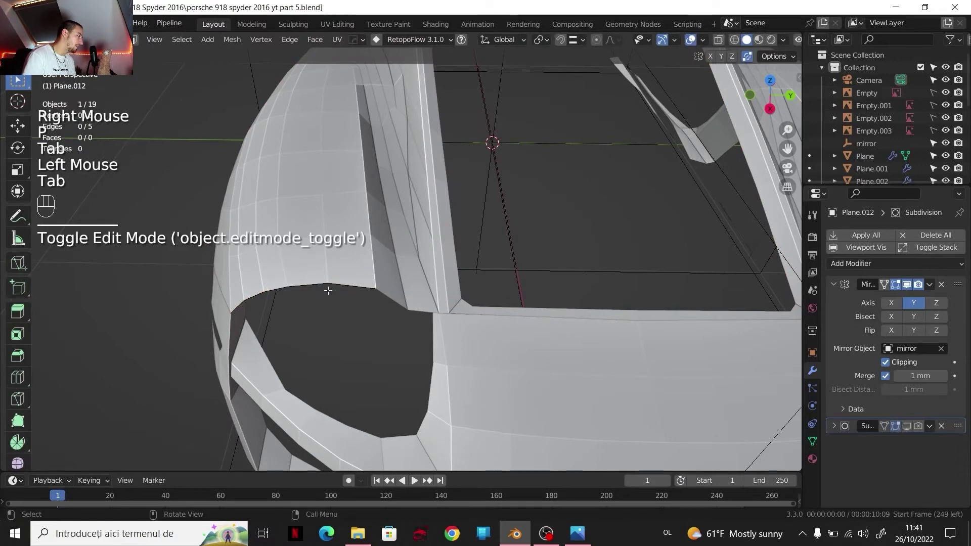
{"action": "key", "text": "a"}
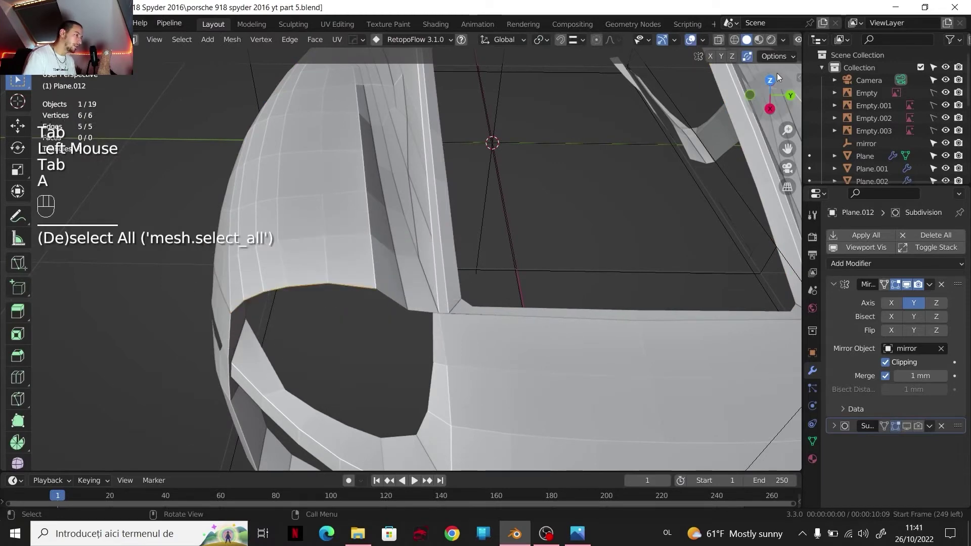
{"action": "key", "text": "1"}
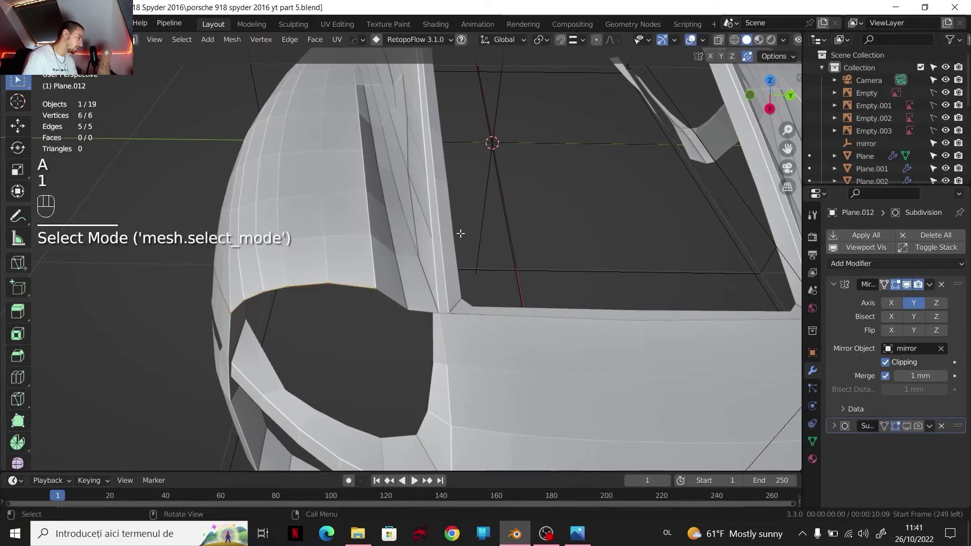
{"action": "left_click", "coordinate": [770, 81]}
{"action": "left_click", "coordinate": [769, 82]}
{"action": "scroll", "coordinate": [455, 253], "scroll_direction": "down", "scroll_amount": 2}
{"action": "middle_click_drag", "start_coordinate": [430, 243], "coordinate": [479, 257], "text": "shift"}
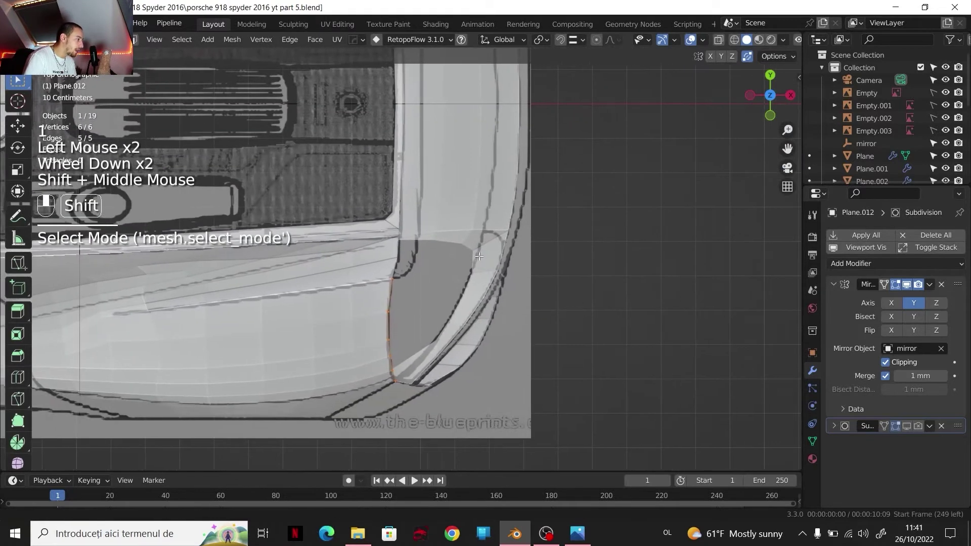
{"action": "scroll", "coordinate": [472, 285], "scroll_direction": "up", "scroll_amount": 1}
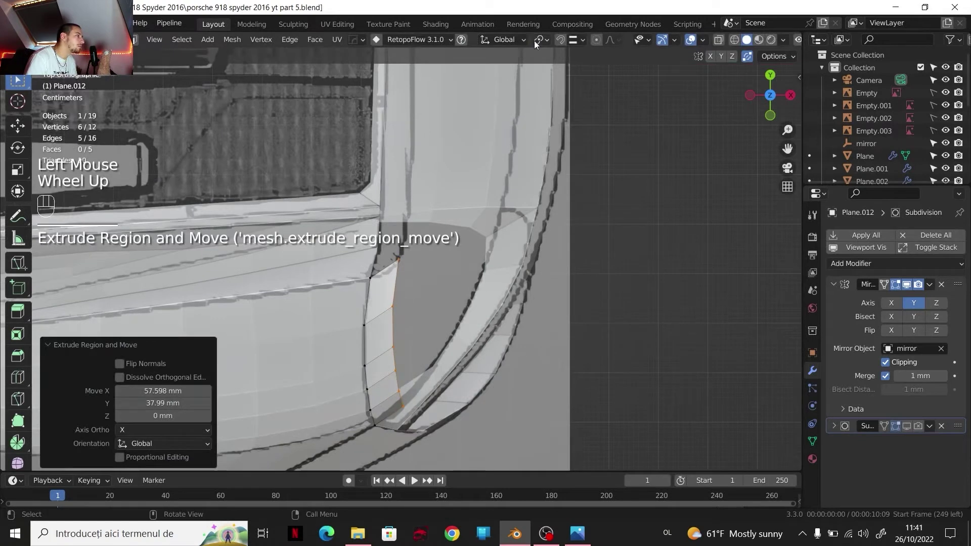
Step: Set the pivot to Active Element and rotate the extruded edge row 78.9° about Z around its inner end vertex
{"action": "left_click", "coordinate": [539, 40]}
{"action": "left_click", "coordinate": [582, 109]}
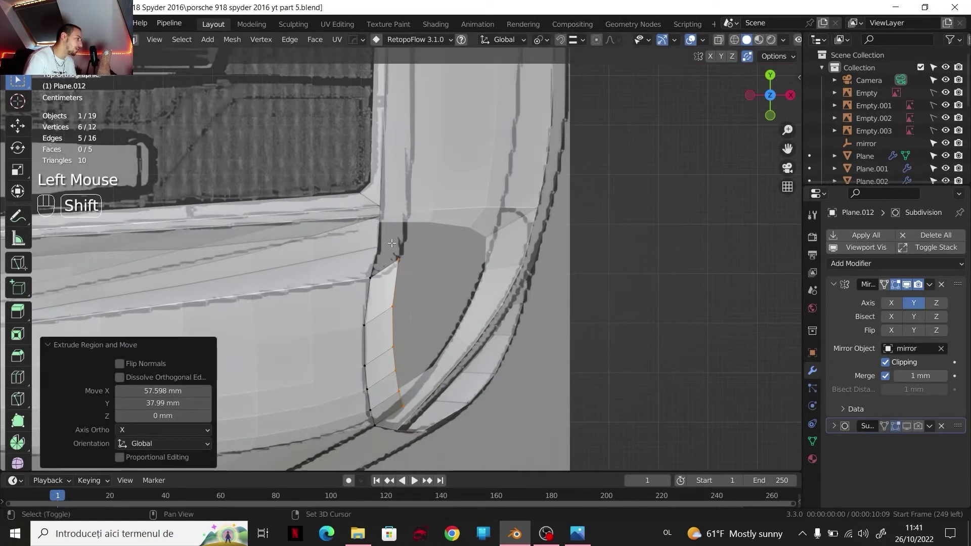
{"action": "left_click", "coordinate": [399, 259], "text": "shift"}
{"action": "left_click", "coordinate": [399, 259], "text": "shift"}
{"action": "key", "text": "r"}
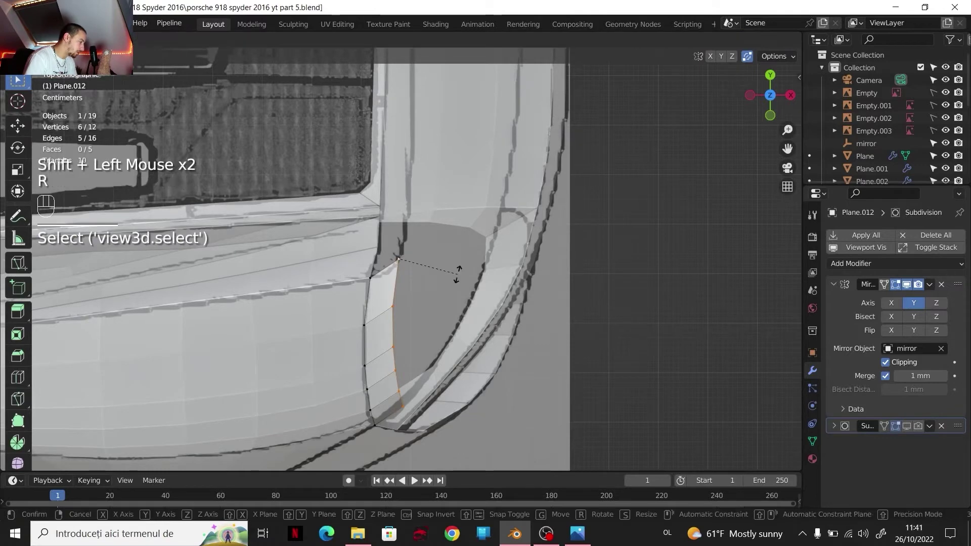
{"action": "key", "text": "z"}
{"action": "left_click", "coordinate": [446, 215]}
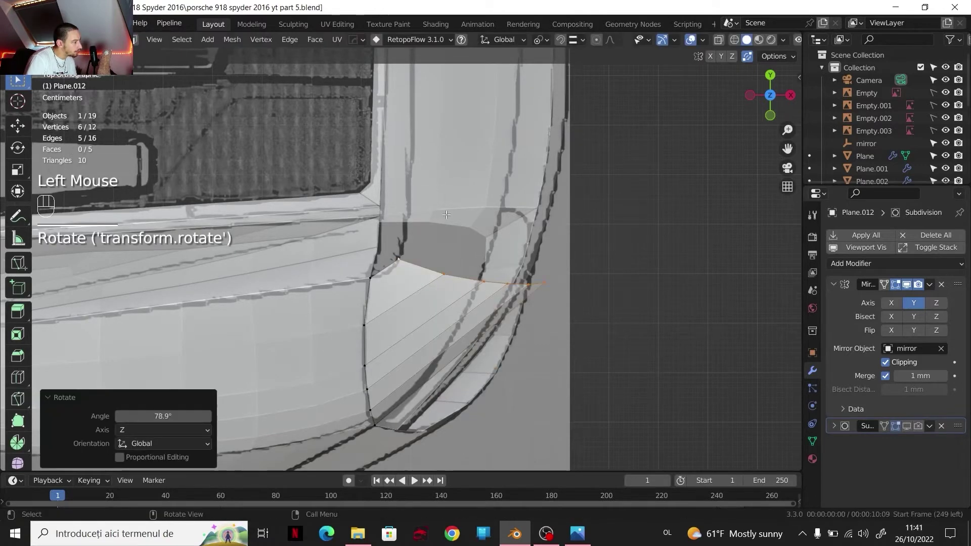
Step: Check the elevated rear photo, scale the rotated edge row to 0.553 along X, and set the pivot to Median Point
{"action": "scroll", "coordinate": [577, 379], "scroll_direction": "down", "scroll_amount": 1}
{"action": "left_click", "coordinate": [577, 534]}
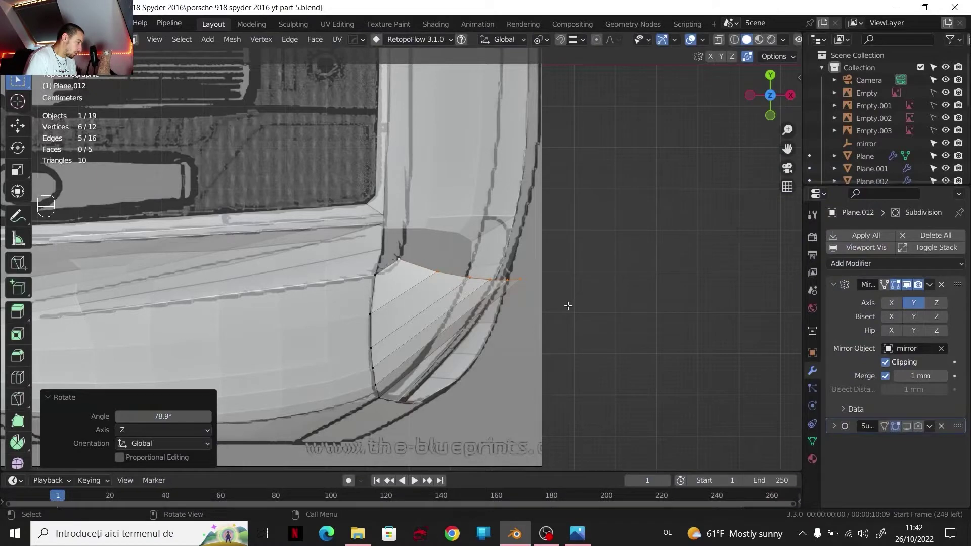
{"action": "key", "text": "s"}
{"action": "key", "text": "x"}
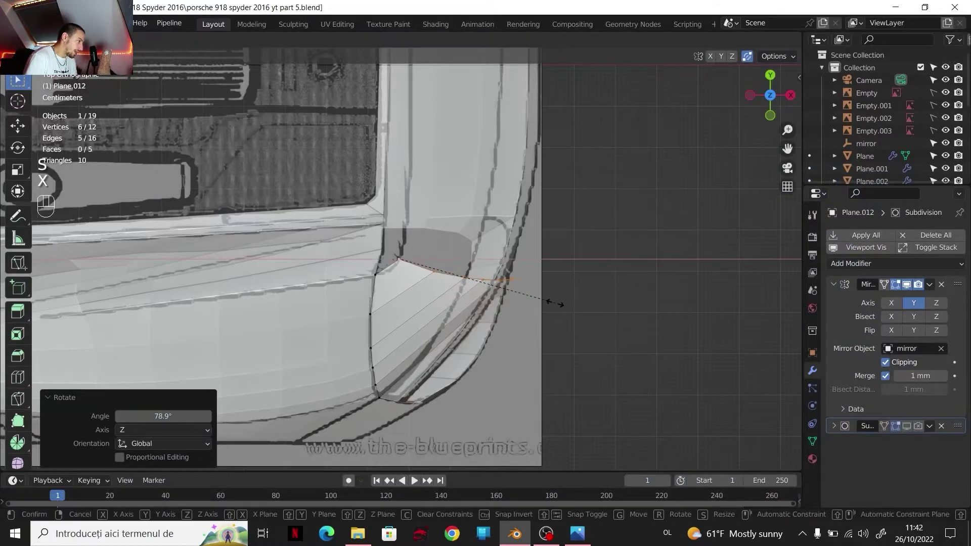
{"action": "left_click", "coordinate": [490, 291]}
{"action": "middle_click_drag", "start_coordinate": [474, 293], "coordinate": [440, 354], "text": "shift"}
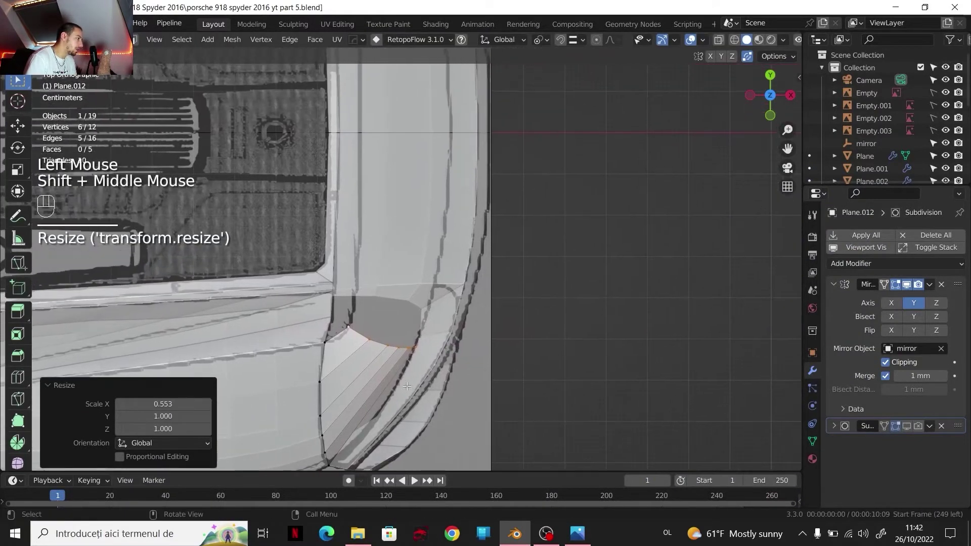
{"action": "scroll", "coordinate": [440, 355], "scroll_direction": "down", "scroll_amount": 1}
{"action": "left_click", "coordinate": [540, 40]}
{"action": "left_click", "coordinate": [563, 95]}
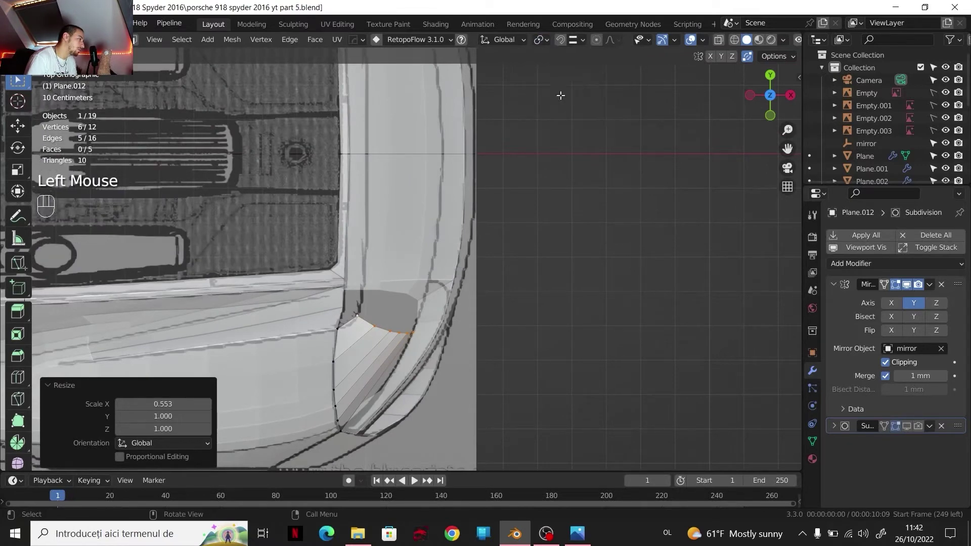
Step: Extrude the edge row 554.41 mm along Y and move its new edges onto the car's centre line
{"action": "middle_click_drag", "start_coordinate": [433, 248], "coordinate": [416, 303], "text": "shift"}
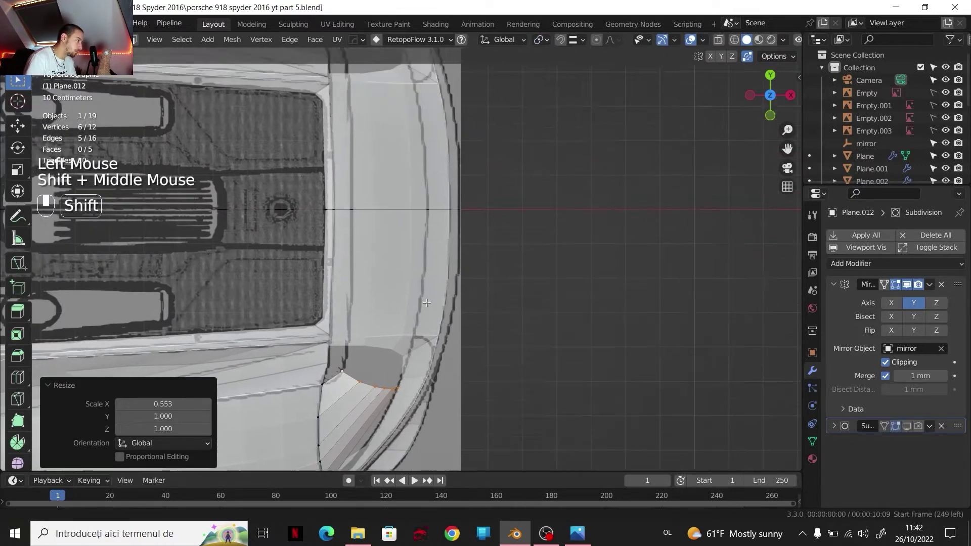
{"action": "scroll", "coordinate": [430, 283], "scroll_direction": "down", "scroll_amount": 1}
{"action": "scroll", "coordinate": [435, 268], "scroll_direction": "up", "scroll_amount": 1}
{"action": "key", "text": "e"}
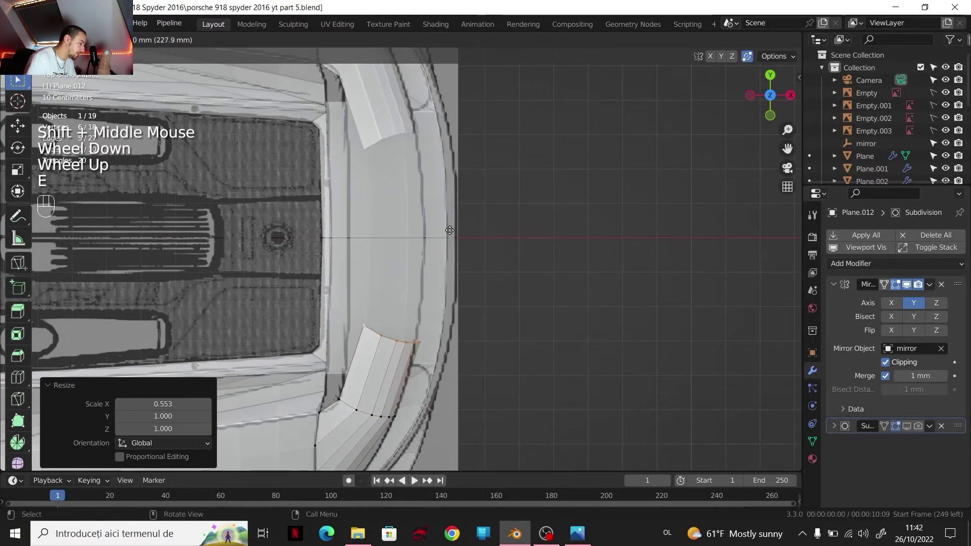
{"action": "key", "text": "y"}
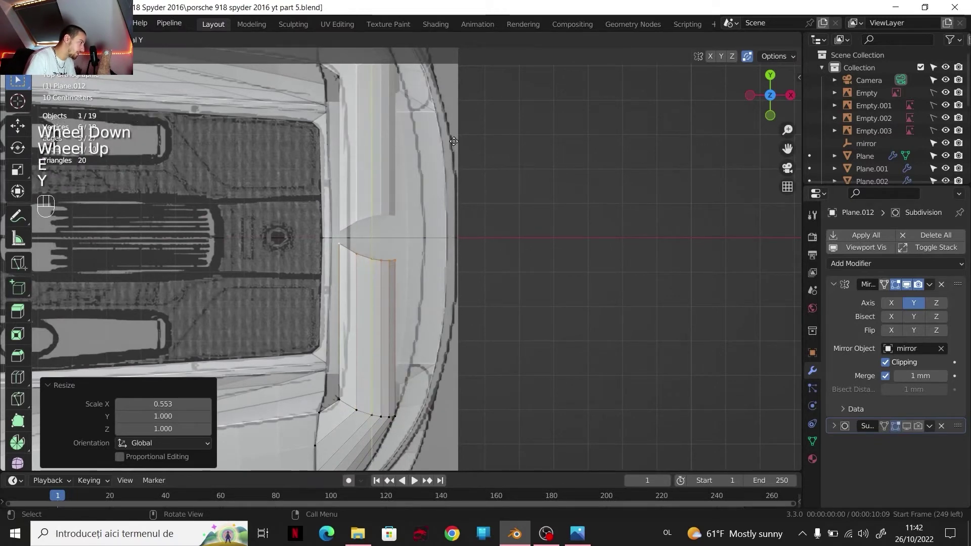
{"action": "left_click", "coordinate": [450, 127]}
{"action": "key", "text": "g"}
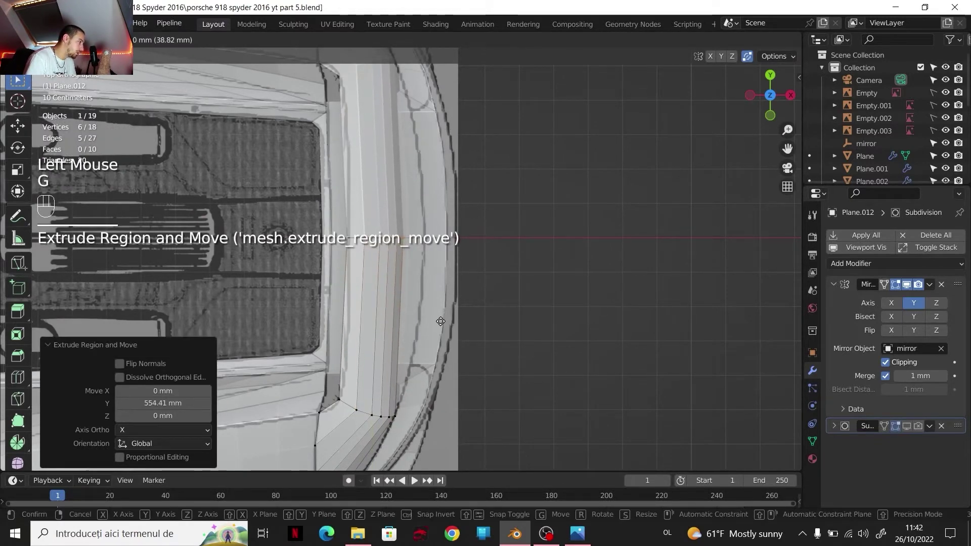
{"action": "left_click", "coordinate": [460, 303]}
Step: Fit the centre-line edge row to the top blueprint: scale X 1.456, move 36.764 mm along X, then scale X 0.953
{"action": "key", "text": "s"}
{"action": "key", "text": "x"}
{"action": "left_click", "coordinate": [532, 285]}
{"action": "key", "text": "g"}
{"action": "key", "text": "x"}
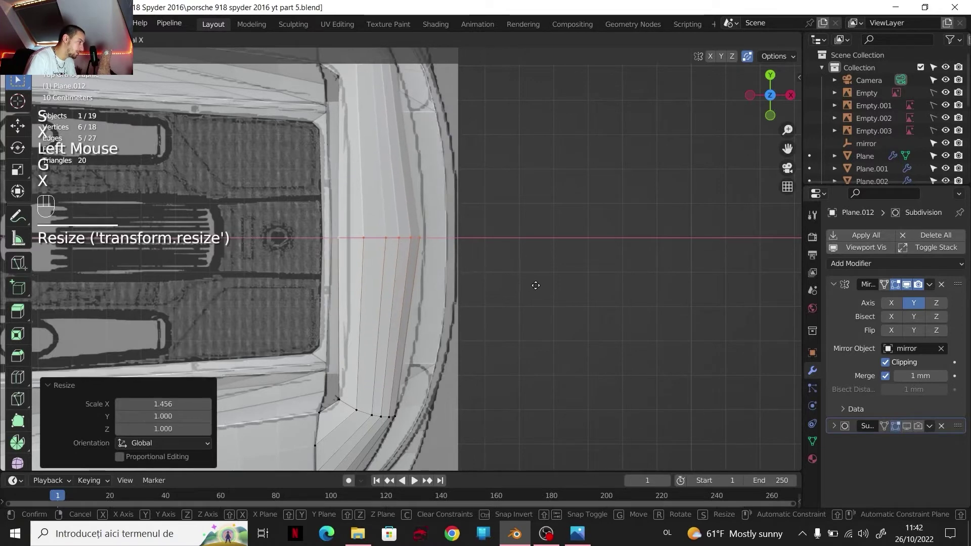
{"action": "left_click", "coordinate": [542, 284], "text": "shift"}
{"action": "key", "text": "s"}
{"action": "key", "text": "x"}
{"action": "key", "text": "shift"}
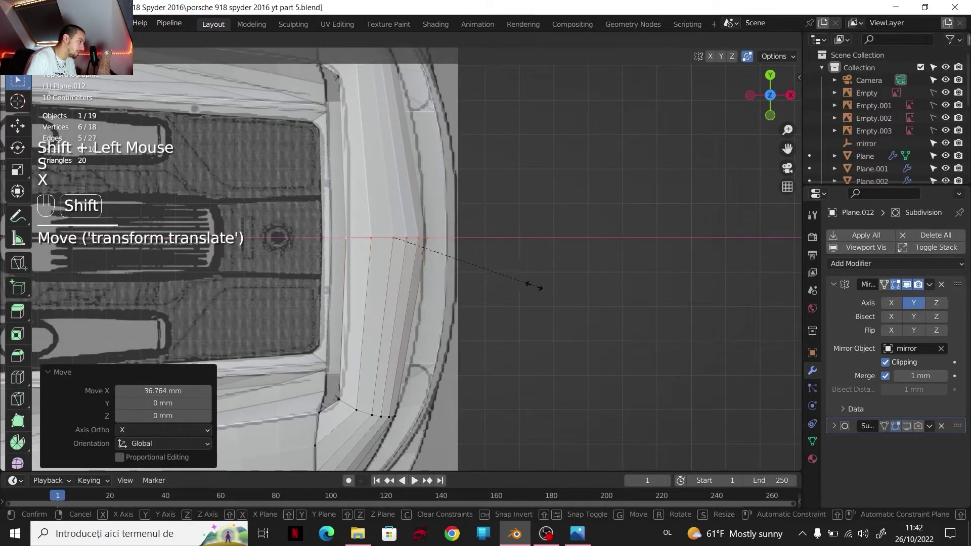
{"action": "left_click", "coordinate": [506, 284], "text": "shift"}
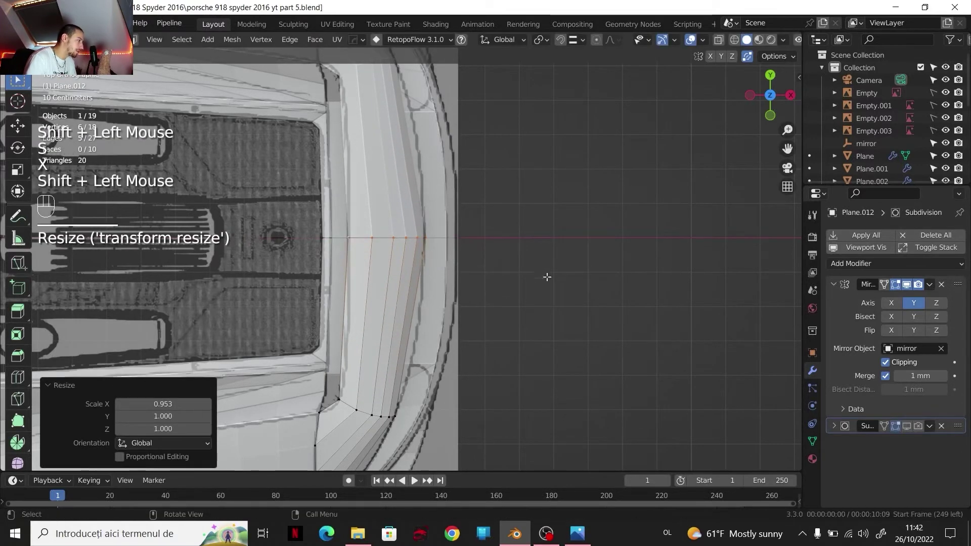
Step: Examine the extruded spoiler panel against the side and rear blueprints and the elevated rear photo
{"action": "left_click_drag", "start_coordinate": [770, 114], "coordinate": [774, 117]}
{"action": "left_click", "coordinate": [771, 113]}
{"action": "scroll", "coordinate": [607, 283], "scroll_direction": "up", "scroll_amount": 4}
{"action": "middle_click_drag", "start_coordinate": [608, 283], "coordinate": [546, 260], "text": "shift"}
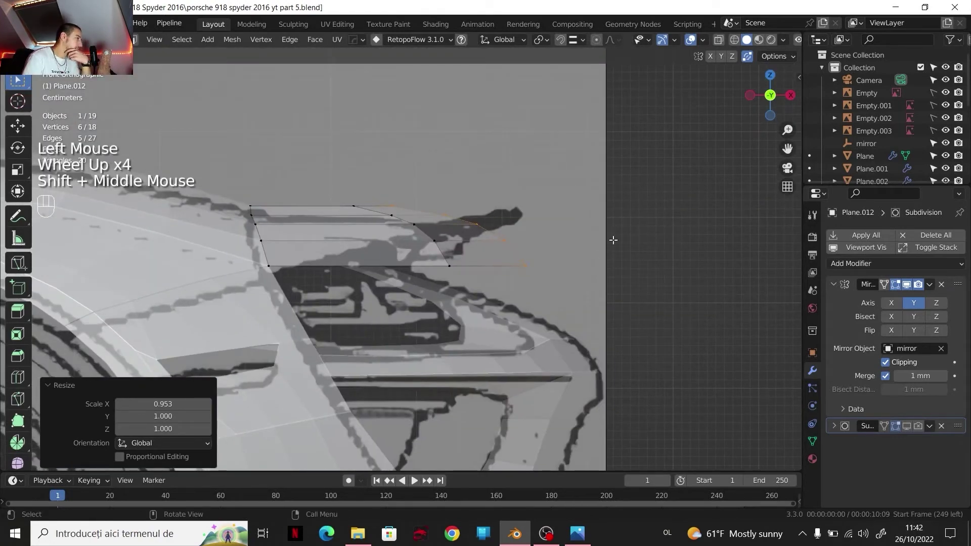
{"action": "left_click", "coordinate": [790, 95]}
{"action": "scroll", "coordinate": [750, 106], "scroll_direction": "down", "scroll_amount": 2}
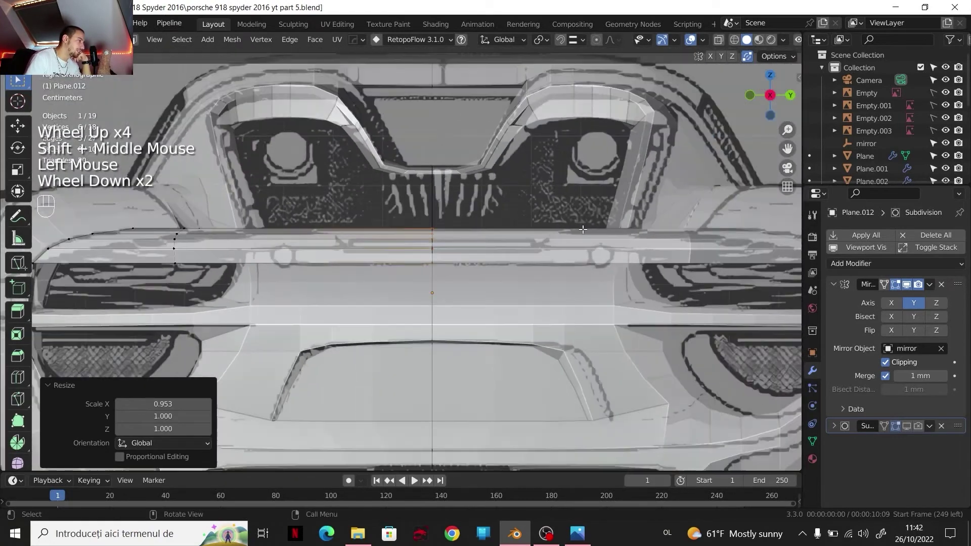
{"action": "scroll", "coordinate": [584, 229], "scroll_direction": "down", "scroll_amount": 1}
{"action": "left_click", "coordinate": [578, 532]}
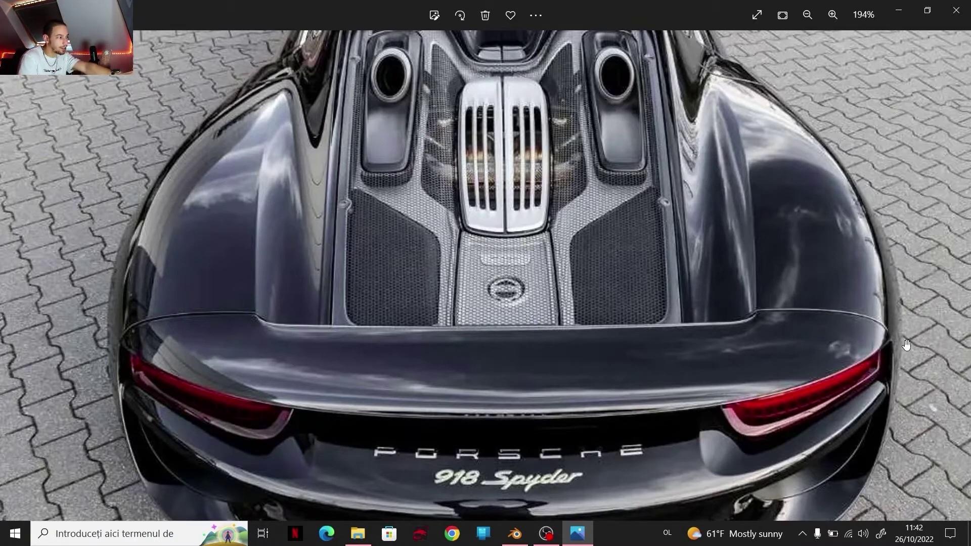
{"action": "key", "text": "alt+Tab"}
{"action": "scroll", "coordinate": [268, 264], "scroll_direction": "down", "scroll_amount": 3}
{"action": "middle_click_drag", "start_coordinate": [267, 264], "coordinate": [416, 264], "text": "shift"}
{"action": "scroll", "coordinate": [416, 265], "scroll_direction": "up", "scroll_amount": 3}
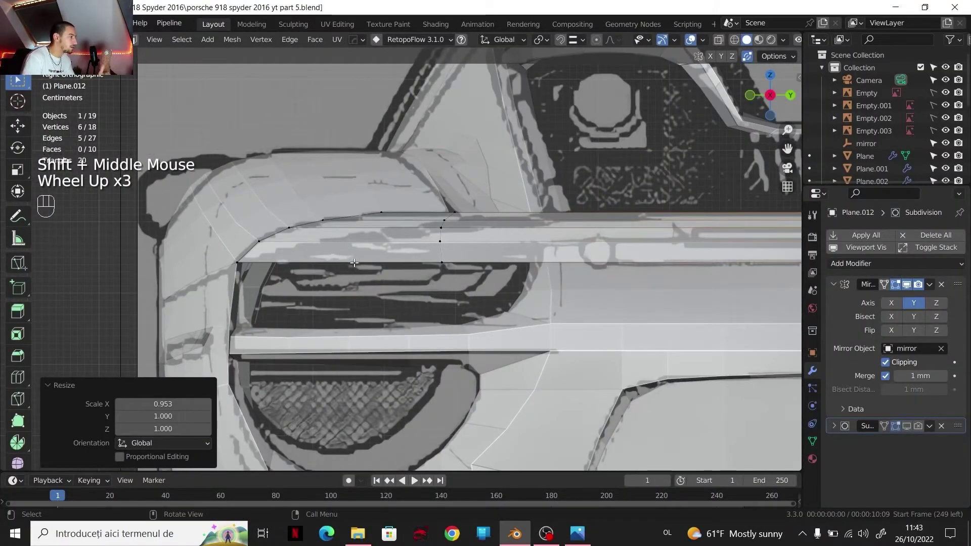
{"action": "scroll", "coordinate": [354, 262], "scroll_direction": "down", "scroll_amount": 2}
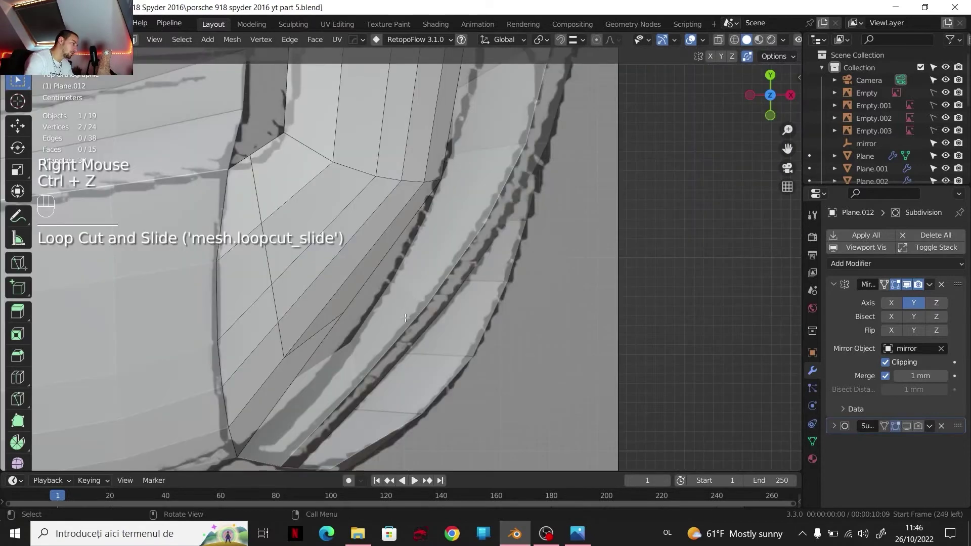
Step: Move the outer edge at the corner's middle cross loop outward to follow the spoiler line in the top blueprint
{"action": "key", "text": "1"}
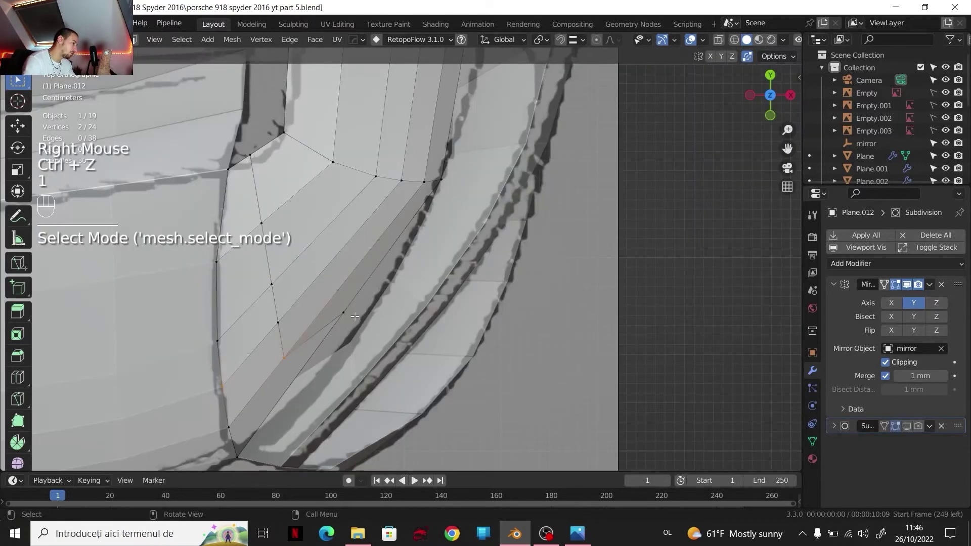
{"action": "key", "text": "2"}
{"action": "left_click", "coordinate": [325, 327]}
{"action": "key", "text": "g"}
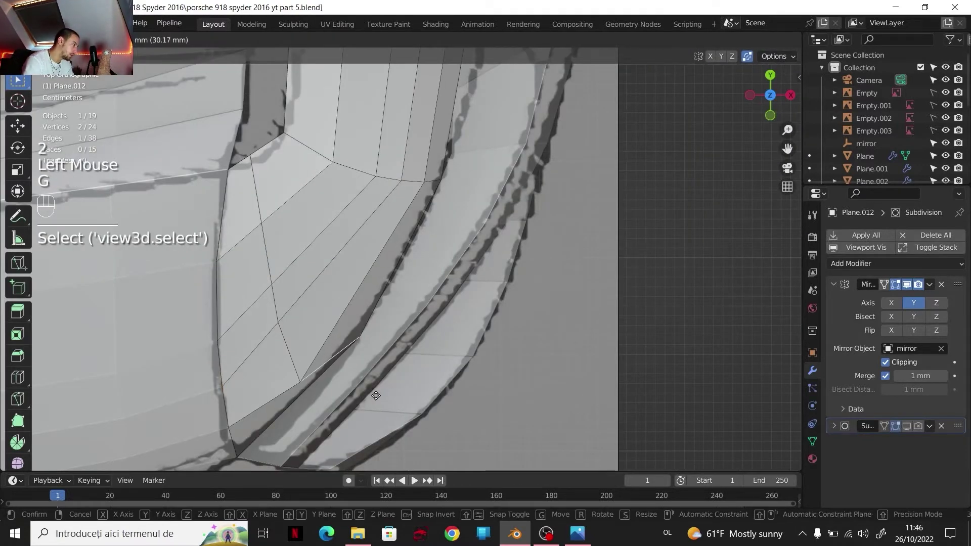
{"action": "left_click", "coordinate": [376, 396]}
Step: Slide the neighbouring vertex of the corner's cross loop by a factor of 0.288
{"action": "key", "text": "1"}
{"action": "left_click", "coordinate": [298, 339]}
{"action": "key", "text": "g"}
{"action": "key", "text": "g"}
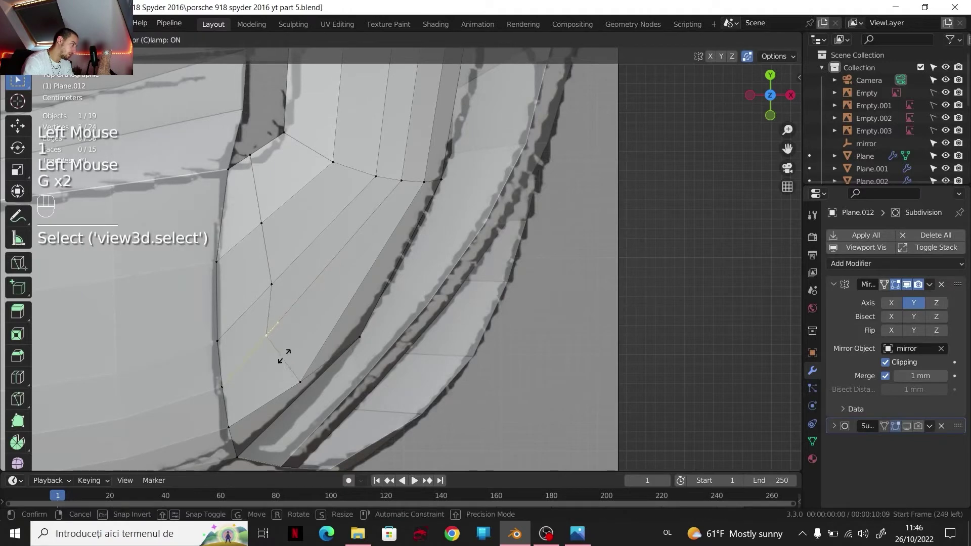
{"action": "left_click", "coordinate": [300, 345]}
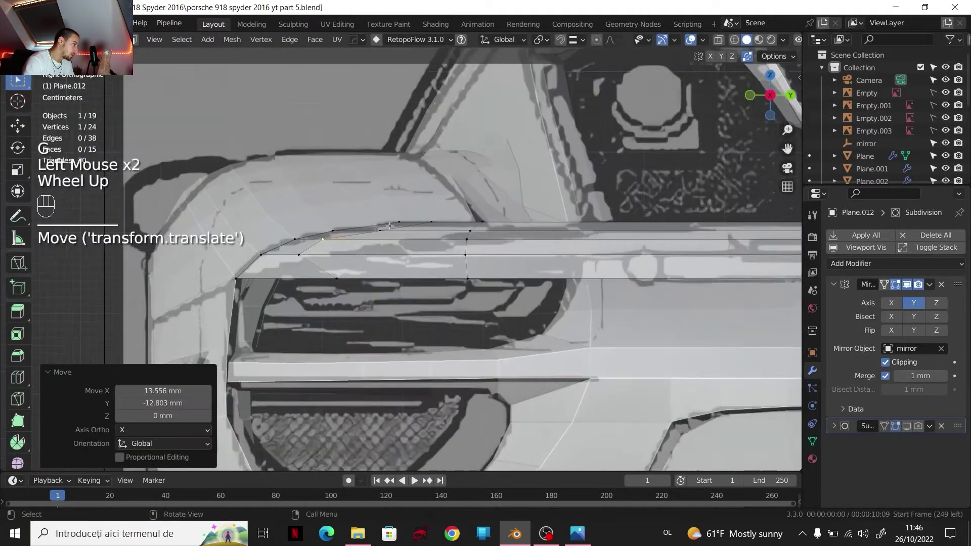
Step: Examine the spoiler corner and centre against the rear blueprint and compare them with the reference photo
{"action": "scroll", "coordinate": [331, 280], "scroll_direction": "up", "scroll_amount": 1}
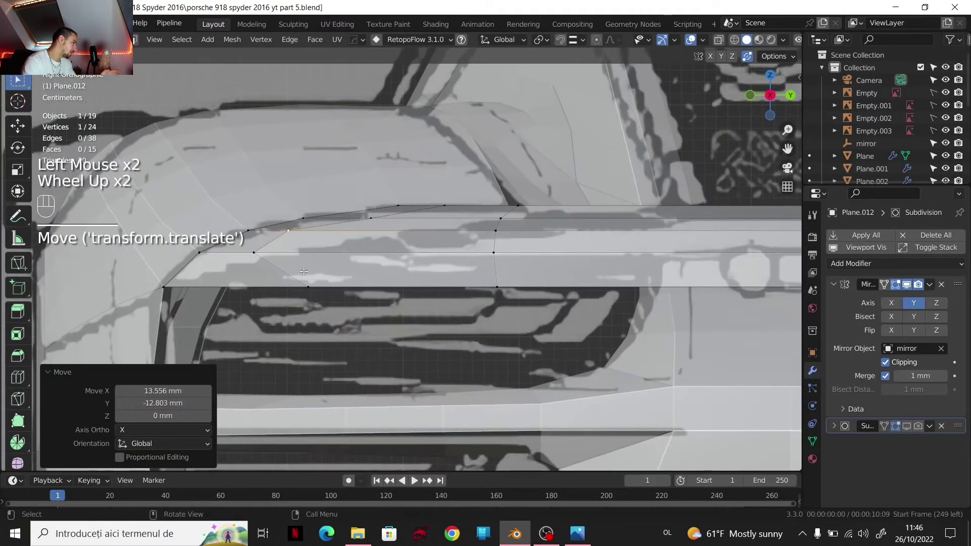
{"action": "scroll", "coordinate": [261, 266], "scroll_direction": "down", "scroll_amount": 2}
{"action": "middle_click_drag", "start_coordinate": [283, 259], "coordinate": [193, 253], "text": "shift"}
{"action": "scroll", "coordinate": [255, 269], "scroll_direction": "down", "scroll_amount": 3}
{"action": "scroll", "coordinate": [192, 253], "scroll_direction": "up", "scroll_amount": 3}
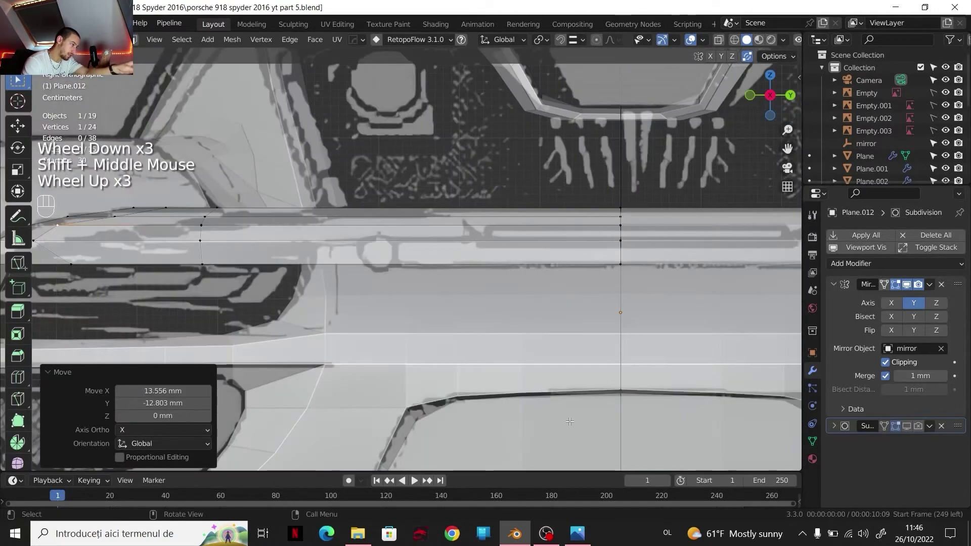
{"action": "left_click", "coordinate": [578, 532]}
{"action": "left_click", "coordinate": [515, 533]}
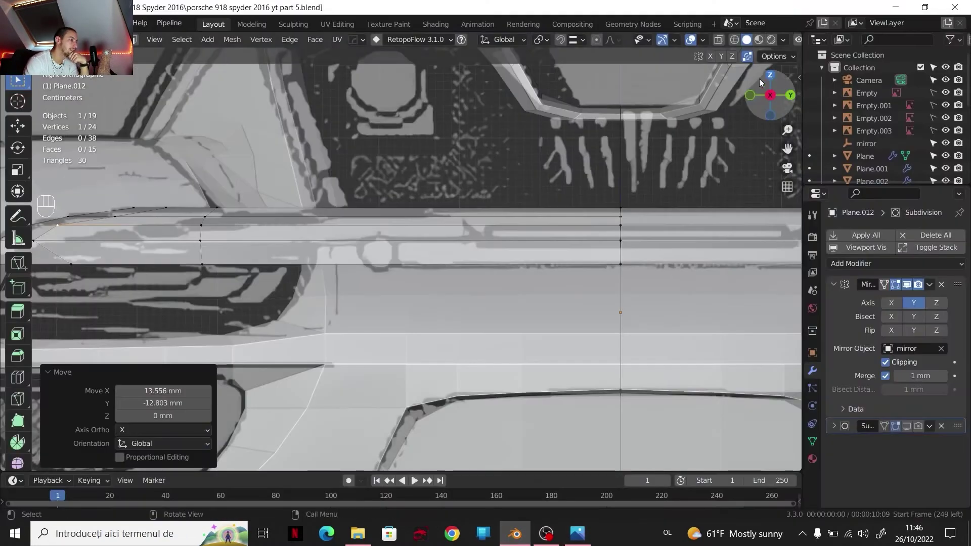
Step: Raise the trailing-edge vertex at the car's centre line along Z to the spoiler tip in the side blueprint
{"action": "left_click", "coordinate": [751, 93]}
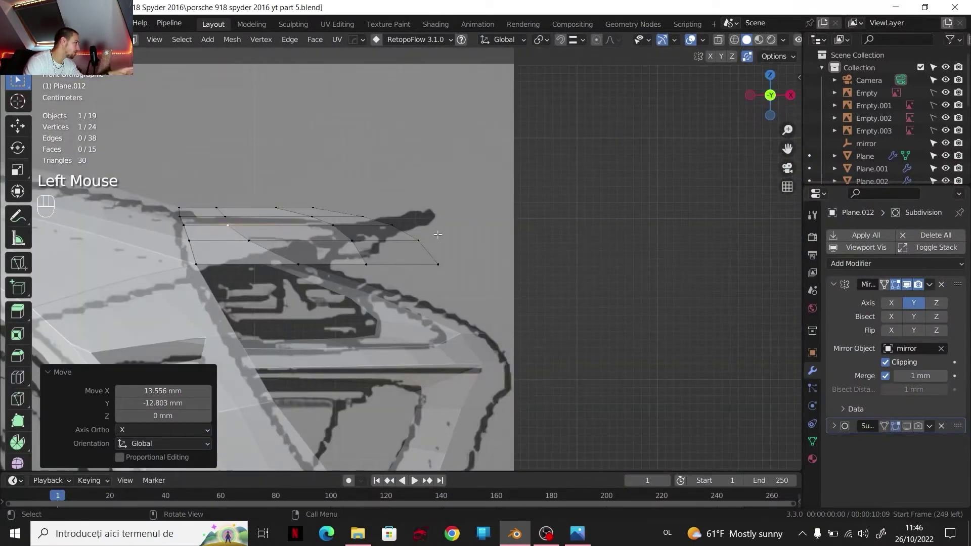
{"action": "left_click", "coordinate": [439, 262]}
{"action": "middle_click_drag", "start_coordinate": [439, 262], "coordinate": [745, 124]}
{"action": "scroll", "coordinate": [357, 267], "scroll_direction": "down", "scroll_amount": 2}
{"action": "left_click", "coordinate": [761, 97]}
{"action": "scroll", "coordinate": [663, 207], "scroll_direction": "up", "scroll_amount": 1}
{"action": "key", "text": "g"}
{"action": "key", "text": "z"}
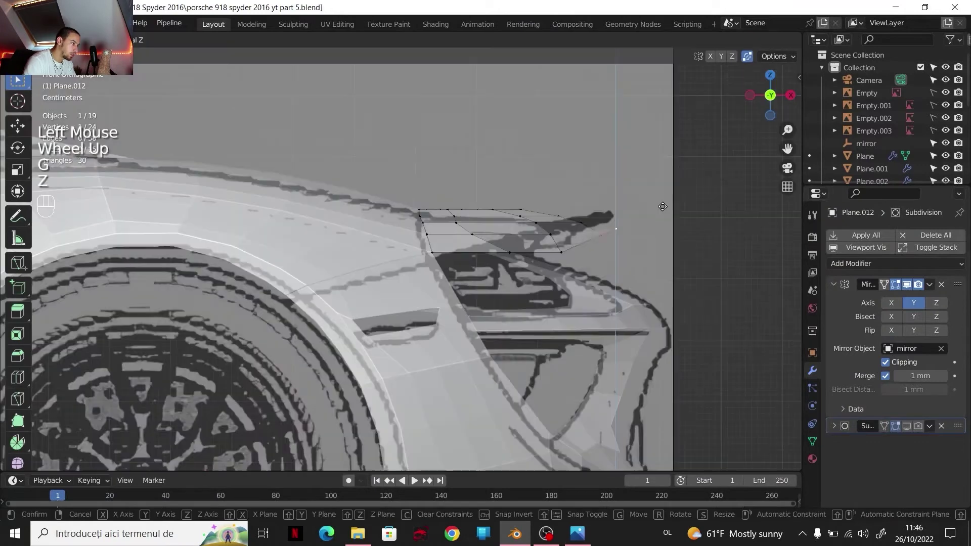
{"action": "left_click", "coordinate": [661, 197]}
Step: Raise the next trailing-edge vertex toward the fender along Z to follow the spoiler outline in the side blueprint
{"action": "left_click", "coordinate": [565, 241]}
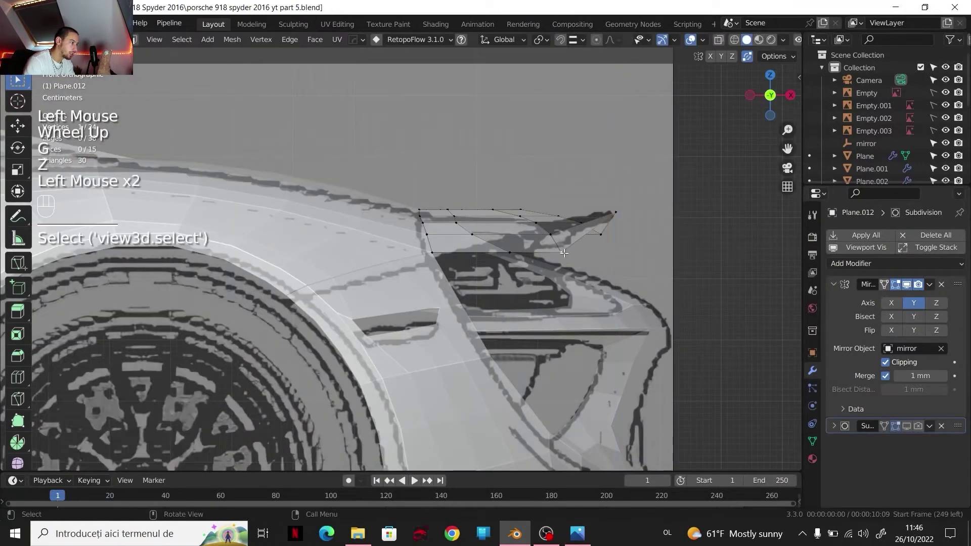
{"action": "key", "text": "g"}
{"action": "key", "text": "z"}
{"action": "left_click", "coordinate": [566, 241]}
Step: Select the spoiler panel's three cross edge loops and smooth them with repeated Relax operations
{"action": "left_click", "coordinate": [790, 95]}
{"action": "scroll", "coordinate": [455, 253], "scroll_direction": "up", "scroll_amount": 3}
{"action": "middle_click_drag", "start_coordinate": [152, 253], "coordinate": [449, 319], "text": "shift"}
{"action": "scroll", "coordinate": [422, 260], "scroll_direction": "down", "scroll_amount": 2}
{"action": "scroll", "coordinate": [455, 308], "scroll_direction": "down", "scroll_amount": 4}
{"action": "scroll", "coordinate": [449, 318], "scroll_direction": "up", "scroll_amount": 2}
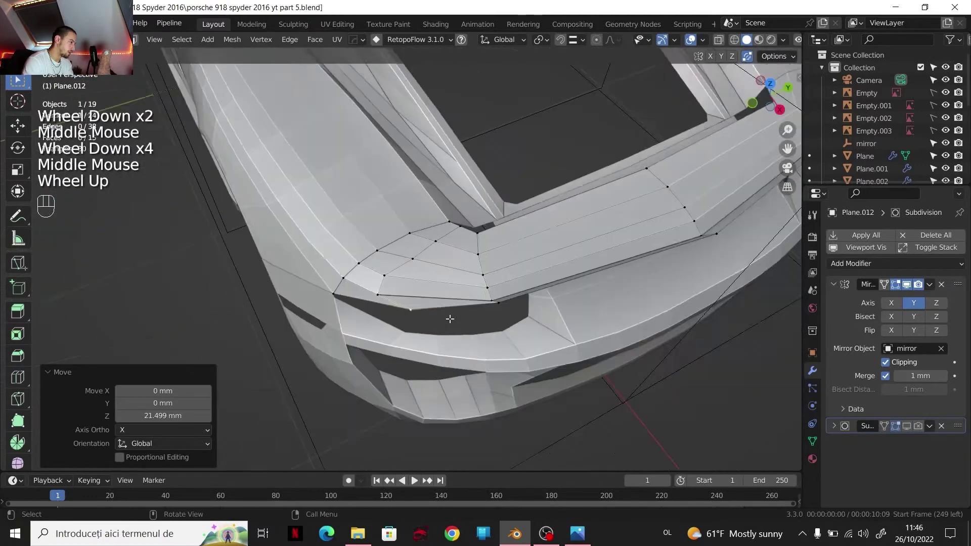
{"action": "left_click", "coordinate": [377, 290], "text": "alt"}
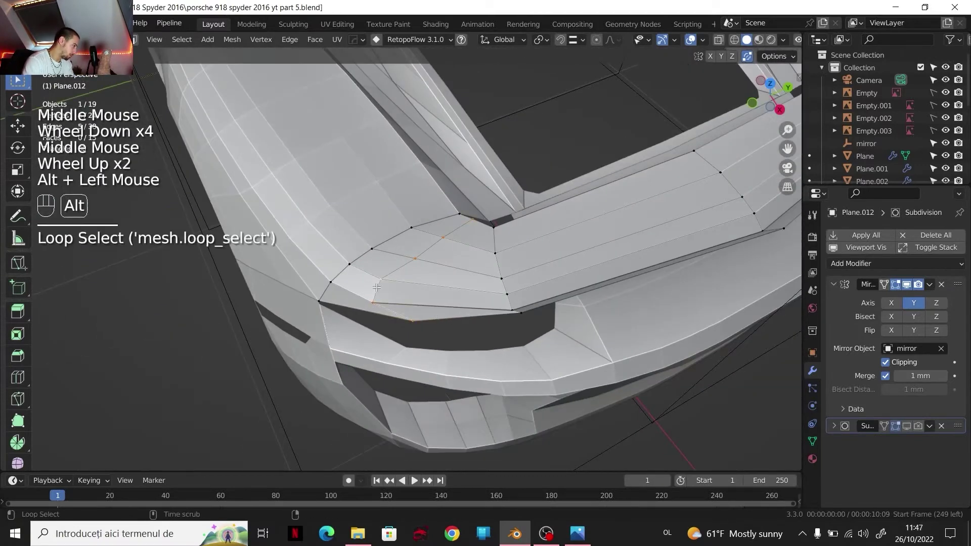
{"action": "key", "text": "2"}
{"action": "left_click", "coordinate": [505, 287], "text": "alt+shift"}
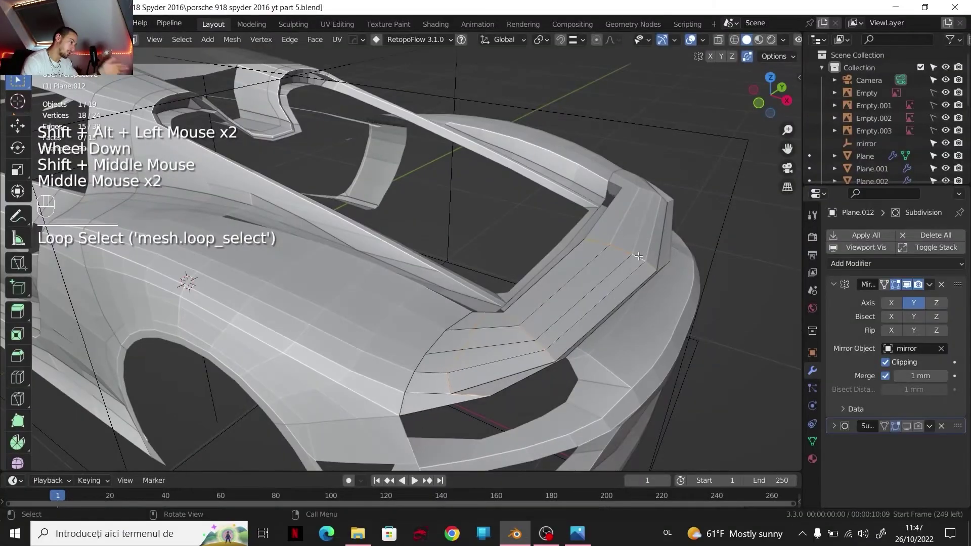
{"action": "right_click", "coordinate": [627, 230]}
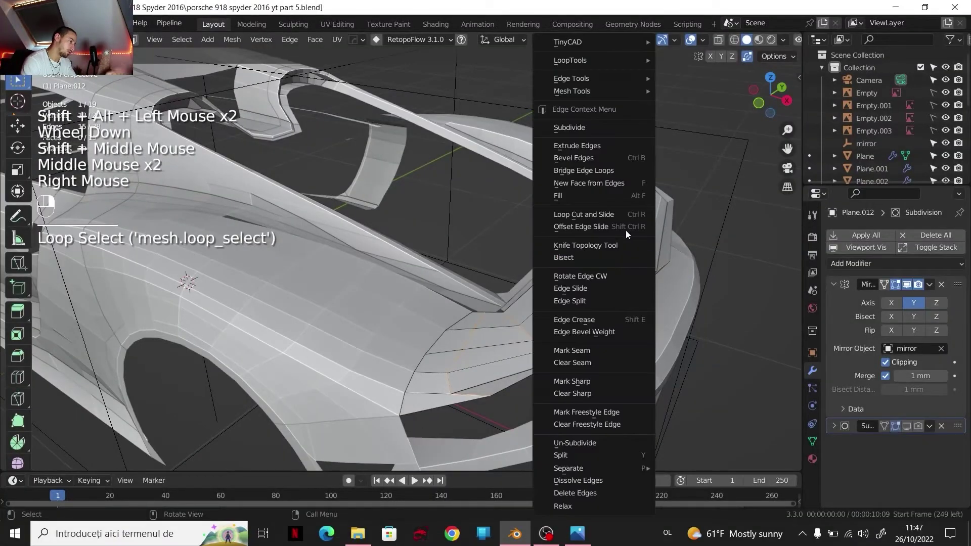
{"action": "scroll", "coordinate": [562, 501], "scroll_direction": "up", "scroll_amount": 1}
{"action": "left_click", "coordinate": [562, 506]}
{"action": "key", "text": "shift+r"}
{"action": "key", "text": "shift+r"}
{"action": "key", "text": "shift+r"}
{"action": "key", "text": "shift+r"}
{"action": "key", "text": "shift+r"}
{"action": "key", "text": "shift+r"}
{"action": "key", "text": "shift+r"}
{"action": "key", "text": "shift+r"}
{"action": "key", "text": "shift+r"}
{"action": "key", "text": "shift+r"}
{"action": "key", "text": "shift+r"}
{"action": "key", "text": "shift+r"}
{"action": "key", "text": "shift+r"}
{"action": "key", "text": "shift+r"}
{"action": "key", "text": "shift+r"}
{"action": "key", "text": "shift+r"}
{"action": "key", "text": "shift+r"}
{"action": "key", "text": "shift+r"}
{"action": "key", "text": "shift+r"}
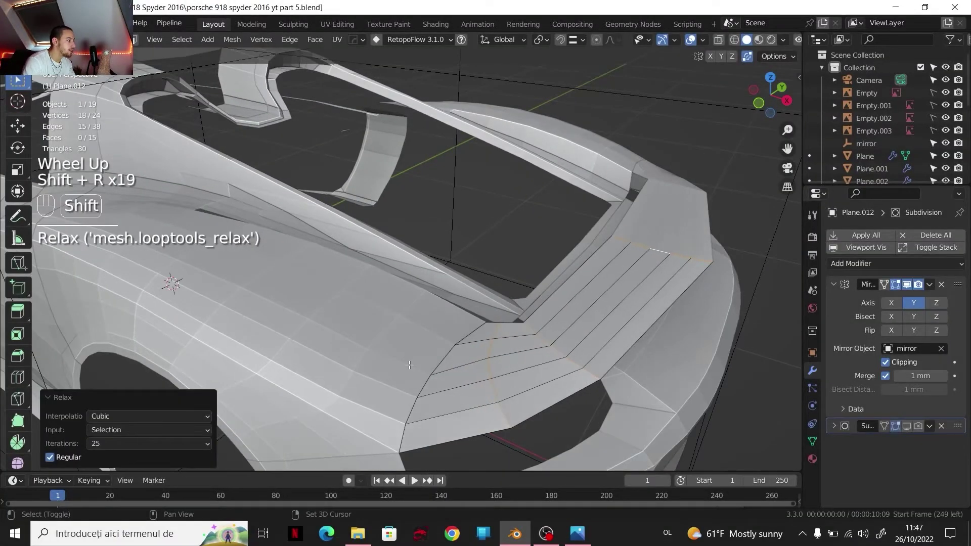
{"action": "key", "text": "shift+r"}
{"action": "key", "text": "shift+r"}
{"action": "key", "text": "shift+r"}
{"action": "key", "text": "shift+r"}
{"action": "key", "text": "shift+r"}
{"action": "key", "text": "shift+r"}
{"action": "key", "text": "shift+r"}
{"action": "key", "text": "shift+r"}
Step: Inspect the relaxed spoiler from the side and rear and compare its shape with the rear reference photos
{"action": "middle_click_drag", "start_coordinate": [571, 349], "coordinate": [601, 289]}
{"action": "scroll", "coordinate": [581, 310], "scroll_direction": "down", "scroll_amount": 2}
{"action": "middle_click_drag", "start_coordinate": [560, 329], "coordinate": [552, 307], "text": "shift"}
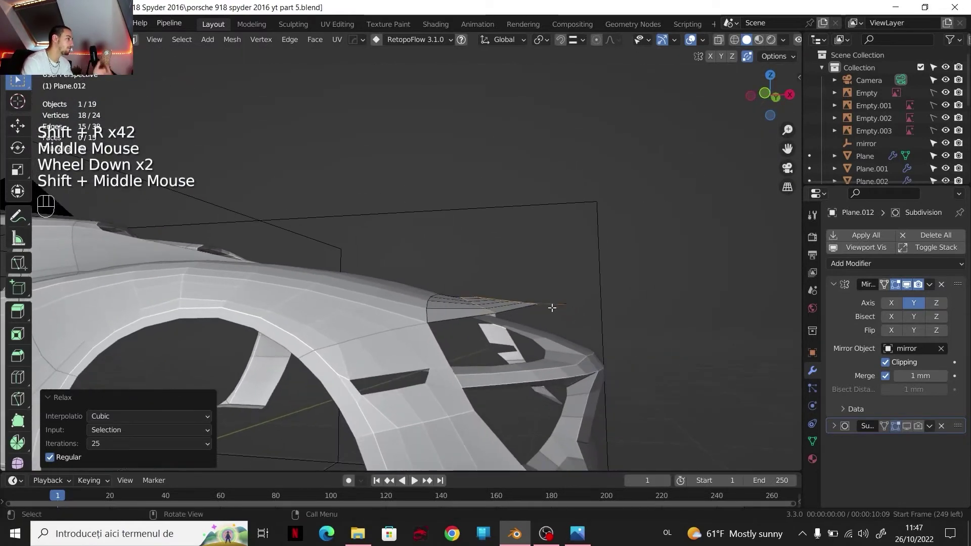
{"action": "left_click", "coordinate": [789, 94]}
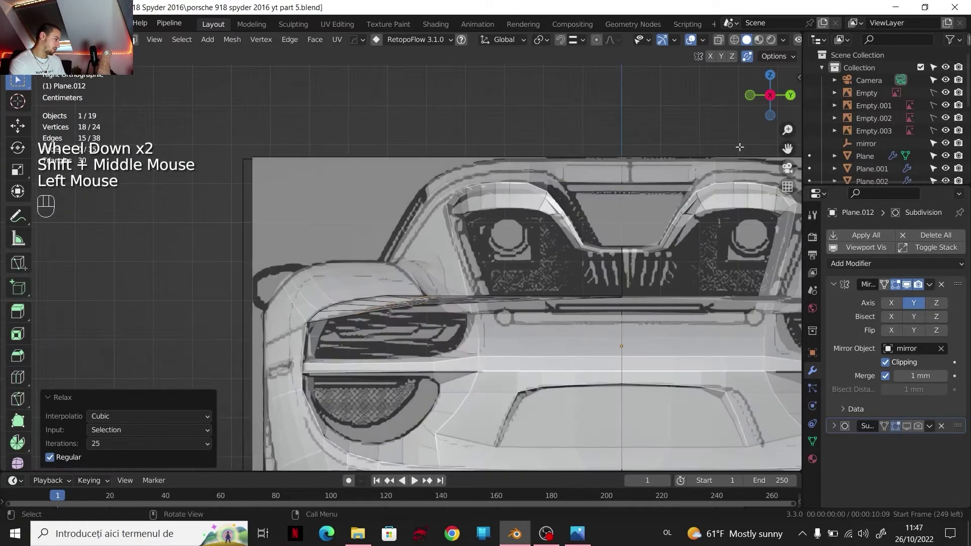
{"action": "left_click", "coordinate": [577, 534]}
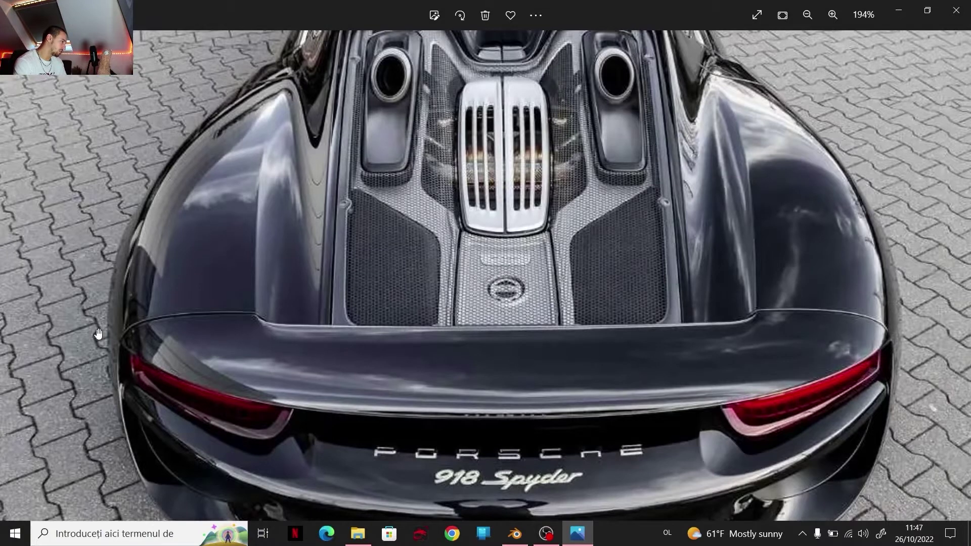
{"action": "left_click", "coordinate": [20, 290]}
{"action": "left_click", "coordinate": [20, 290]}
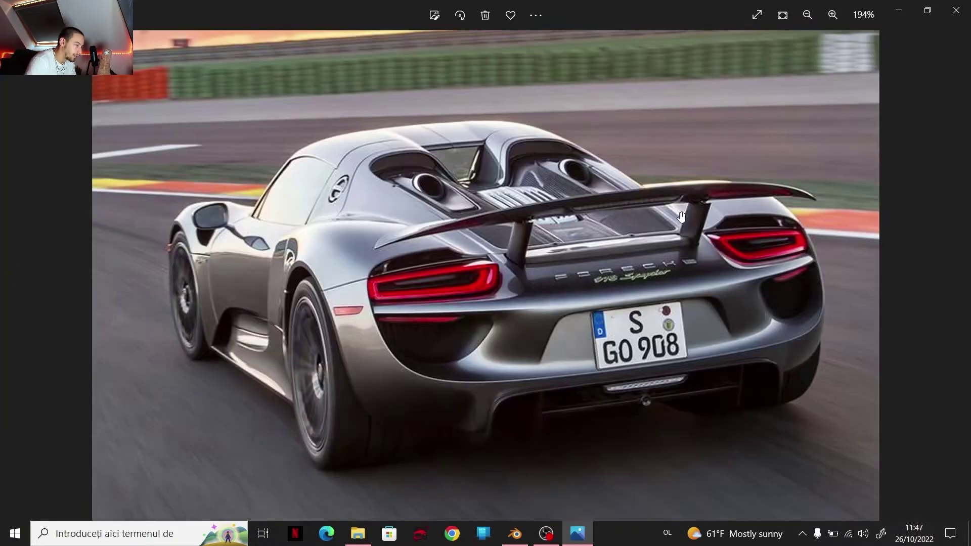
{"action": "left_click", "coordinate": [515, 534]}
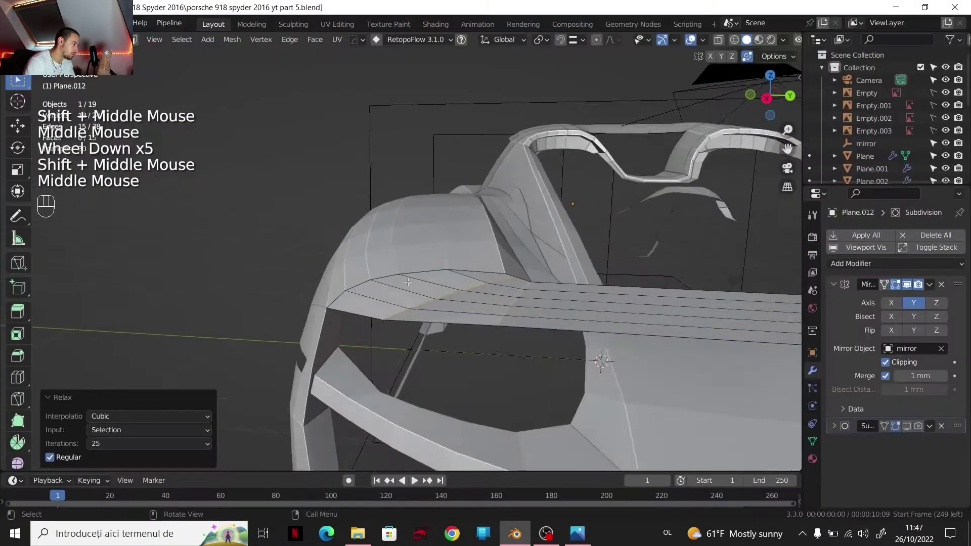
Step: Preview the spoiler panel with its Subdivision modifier shown in the viewport, then hide it and resume mesh editing
{"action": "scroll", "coordinate": [435, 293], "scroll_direction": "down", "scroll_amount": 2}
{"action": "key", "text": "Tab"}
{"action": "left_click", "coordinate": [907, 426]}
{"action": "scroll", "coordinate": [546, 288], "scroll_direction": "down", "scroll_amount": 1}
{"action": "middle_click_drag", "start_coordinate": [546, 289], "coordinate": [647, 281]}
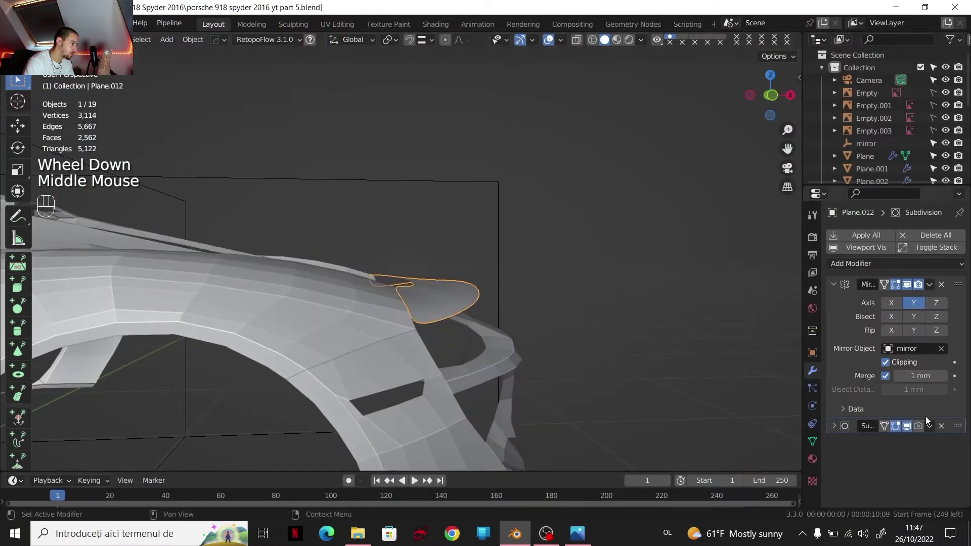
{"action": "left_click", "coordinate": [908, 426]}
{"action": "key", "text": "Tab"}
Step: Lower the upper front edges of the spoiler's cross loops along Z toward the spoiler line in the side blueprint
{"action": "scroll", "coordinate": [354, 303], "scroll_direction": "up", "scroll_amount": 3}
{"action": "middle_click_drag", "start_coordinate": [354, 304], "coordinate": [345, 336], "text": "shift"}
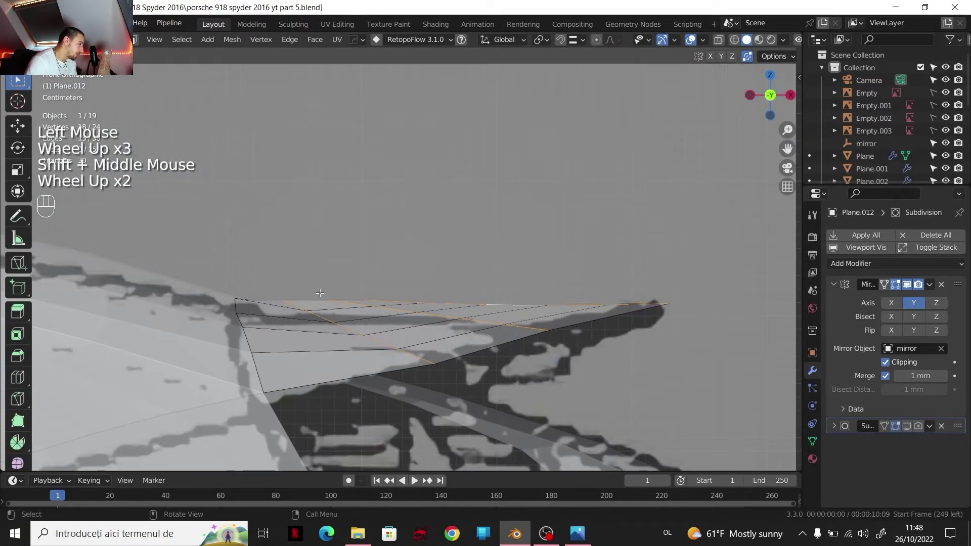
{"action": "left_click", "coordinate": [294, 301]}
{"action": "left_click", "coordinate": [294, 302]}
{"action": "left_click", "coordinate": [357, 310], "text": "shift"}
{"action": "key", "text": "g"}
{"action": "key", "text": "z"}
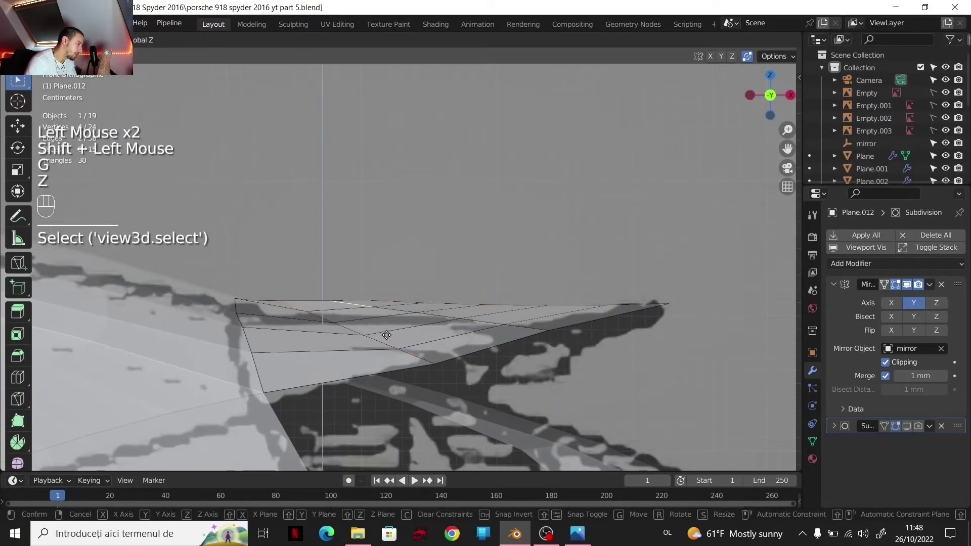
{"action": "right_click", "coordinate": [387, 331]}
{"action": "left_click", "coordinate": [387, 332]}
{"action": "key", "text": "g"}
{"action": "key", "text": "z"}
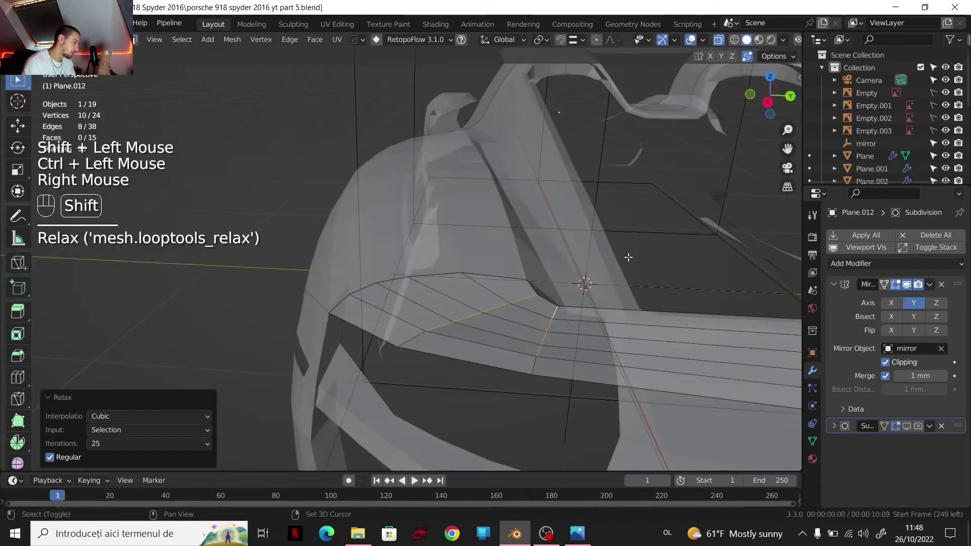
Step: Smooth the selected edges around the spoiler's lowered section with repeated Relax operations
{"action": "key", "text": "shift+r"}
{"action": "key", "text": "shift+r"}
{"action": "key", "text": "shift+r"}
{"action": "key", "text": "shift+r"}
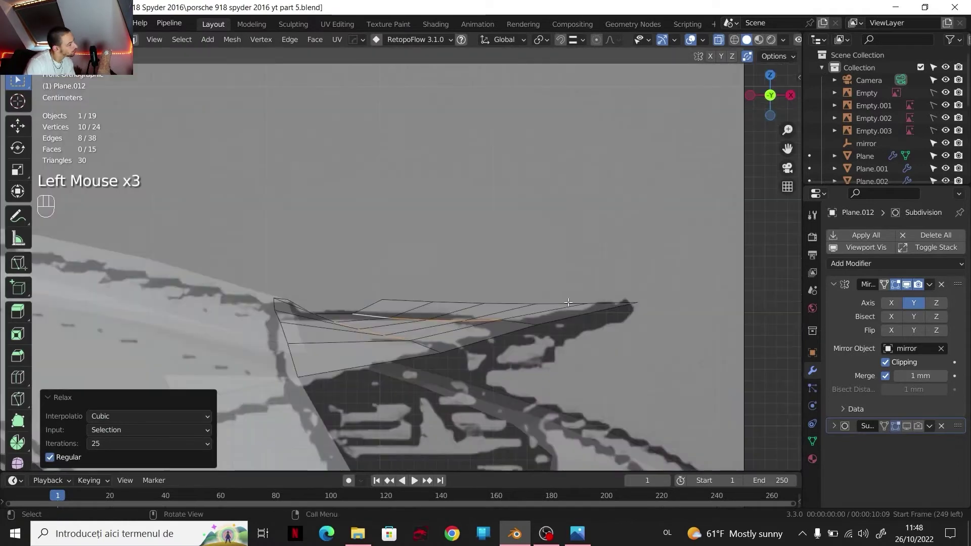
Step: Compare the spoiler's side and top profiles with the blueprints, and study its curvature in the Porsche reference photos
{"action": "scroll", "coordinate": [568, 302], "scroll_direction": "down", "scroll_amount": 3}
{"action": "left_click", "coordinate": [771, 75]}
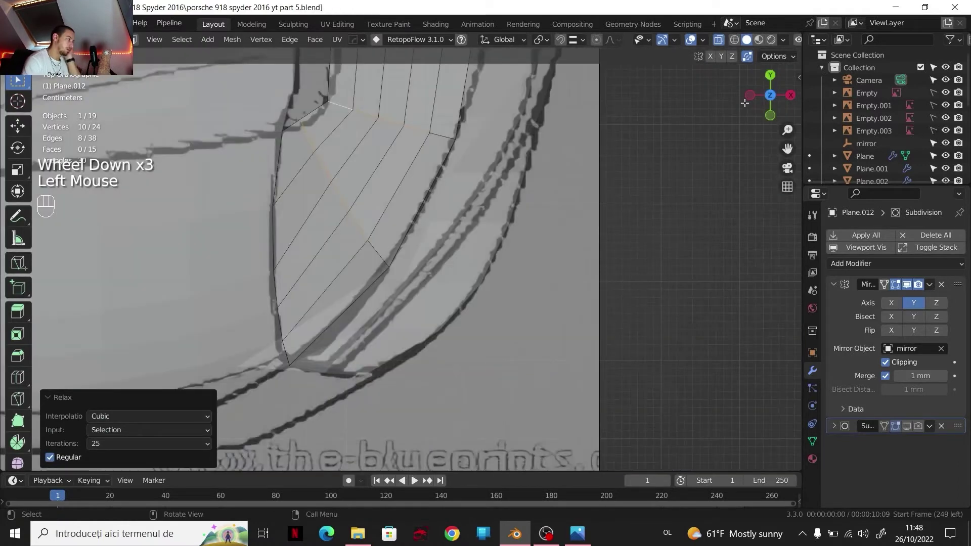
{"action": "left_click", "coordinate": [770, 115]}
{"action": "scroll", "coordinate": [479, 291], "scroll_direction": "up", "scroll_amount": 2}
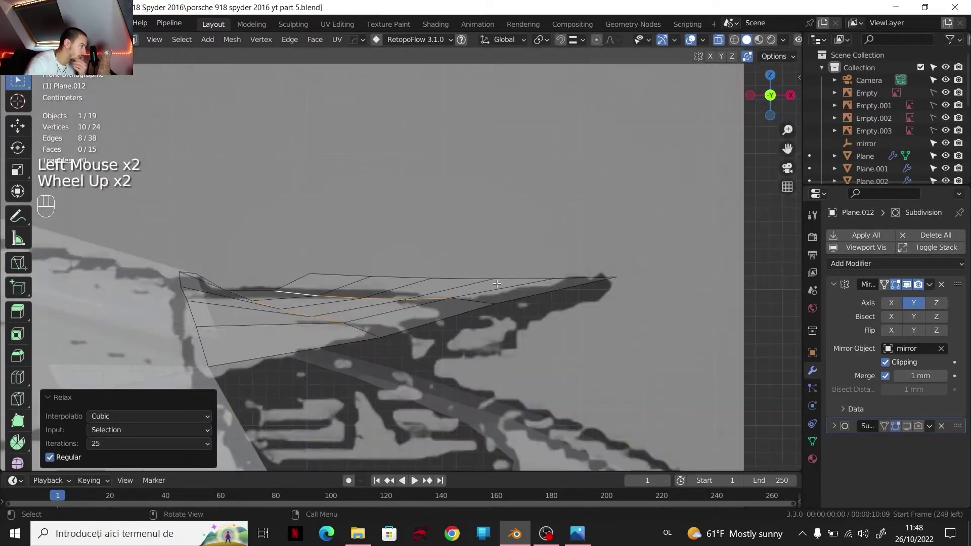
{"action": "left_click", "coordinate": [589, 538]}
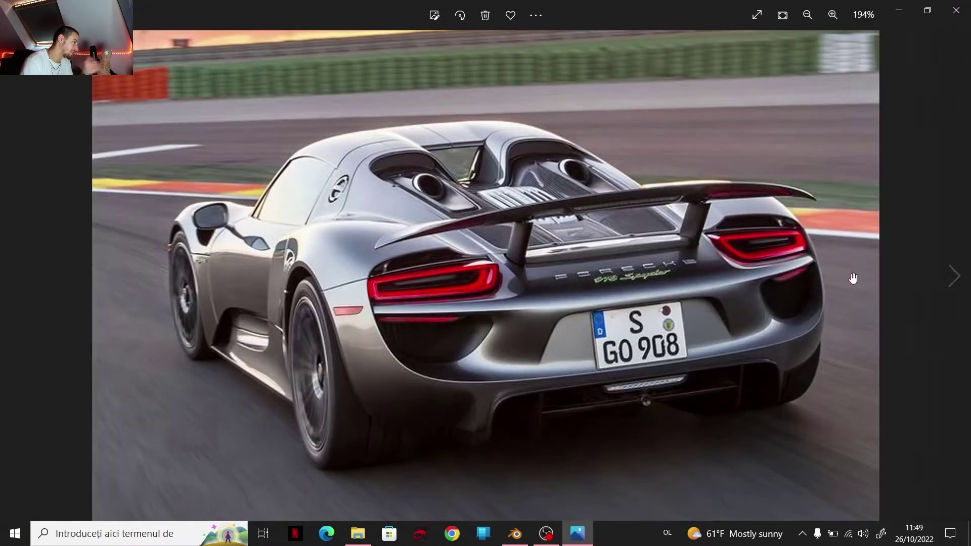
{"action": "left_click", "coordinate": [942, 266]}
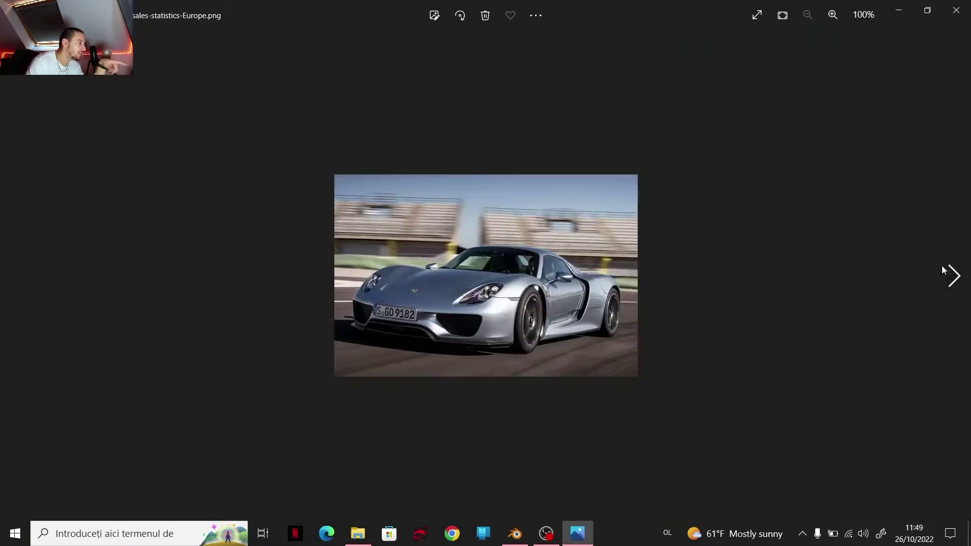
{"action": "left_click", "coordinate": [942, 266]}
{"action": "scroll", "coordinate": [472, 350], "scroll_direction": "up", "scroll_amount": 3}
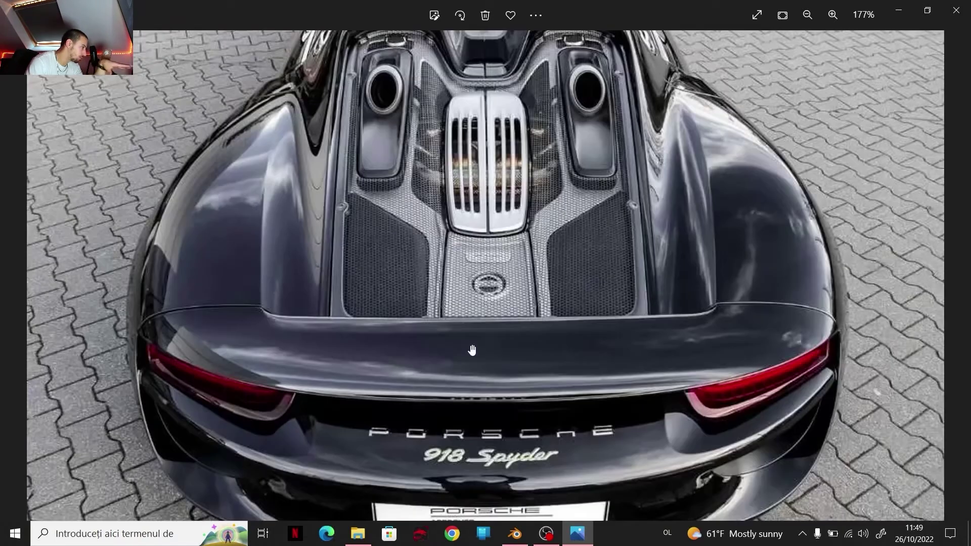
{"action": "left_click", "coordinate": [953, 278]}
{"action": "left_click", "coordinate": [953, 277]}
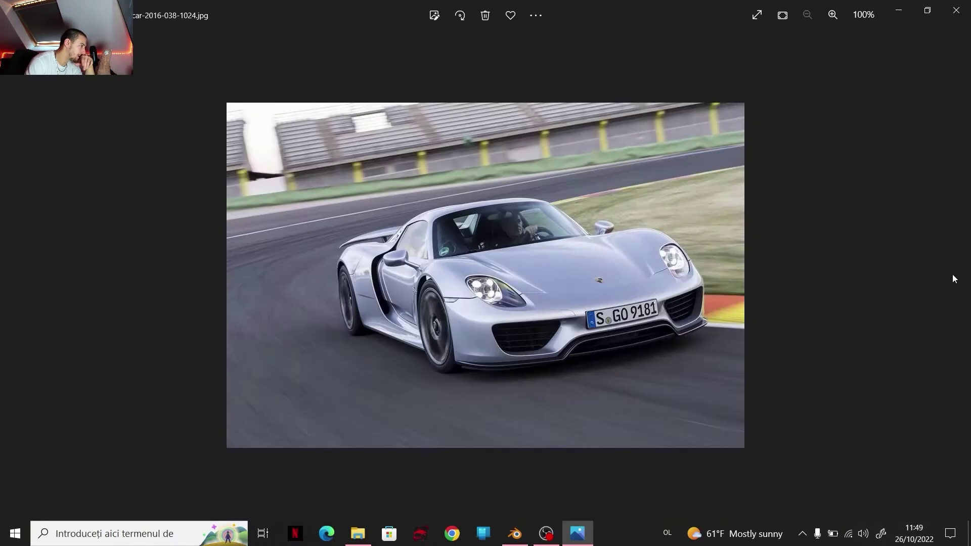
{"action": "scroll", "coordinate": [297, 202], "scroll_direction": "up", "scroll_amount": 8}
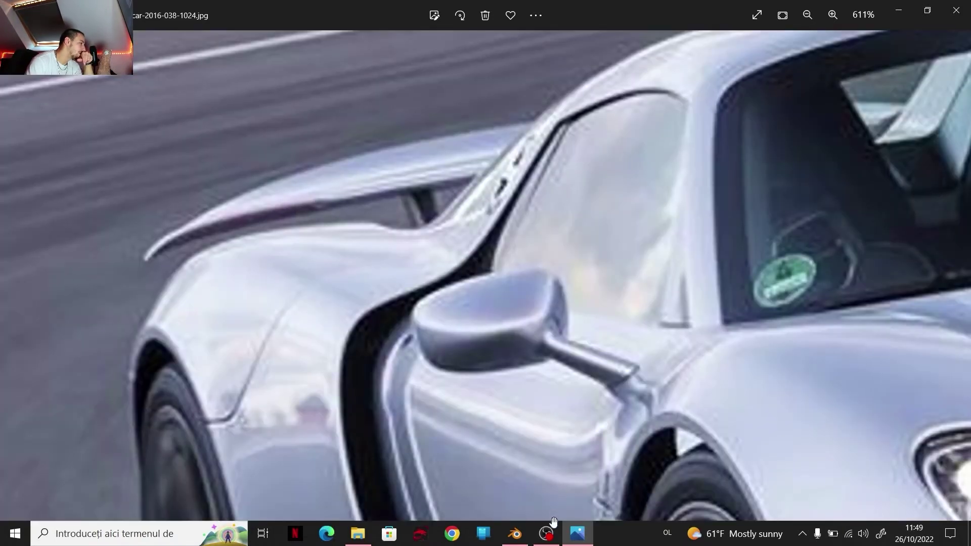
{"action": "mouse_move", "coordinate": [522, 542]}
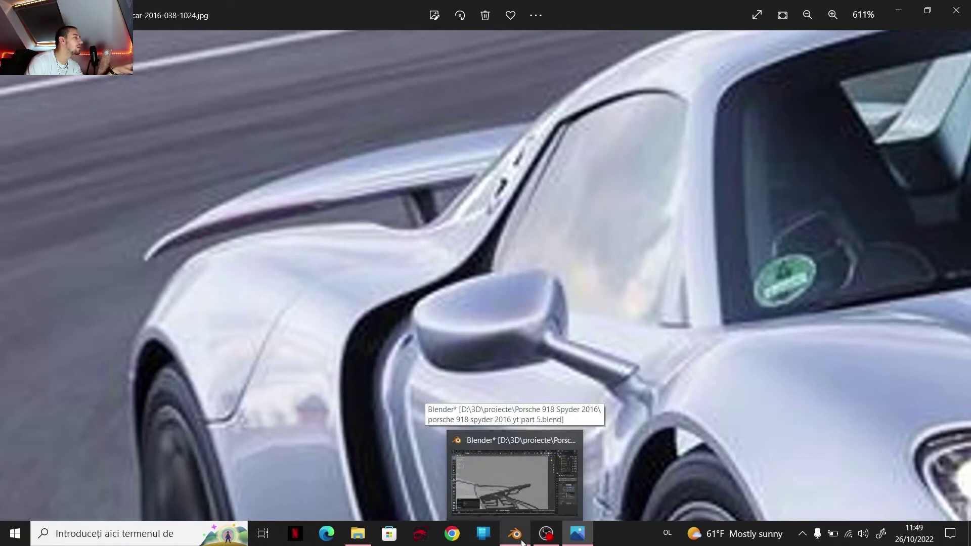
{"action": "left_click", "coordinate": [522, 541]}
Step: Turn off X-ray and lower four vertices on the spoiler's two cross loops near its rear corner slightly along Z
{"action": "scroll", "coordinate": [463, 299], "scroll_direction": "down", "scroll_amount": 2}
{"action": "middle_click_drag", "start_coordinate": [458, 291], "coordinate": [473, 253]}
{"action": "scroll", "coordinate": [477, 340], "scroll_direction": "down", "scroll_amount": 3}
{"action": "scroll", "coordinate": [473, 253], "scroll_direction": "up", "scroll_amount": 1}
{"action": "left_click", "coordinate": [719, 41]}
{"action": "scroll", "coordinate": [488, 338], "scroll_direction": "down", "scroll_amount": 1}
{"action": "middle_click_drag", "start_coordinate": [487, 339], "coordinate": [452, 311]}
{"action": "scroll", "coordinate": [471, 363], "scroll_direction": "up", "scroll_amount": 2}
{"action": "scroll", "coordinate": [451, 312], "scroll_direction": "down", "scroll_amount": 1}
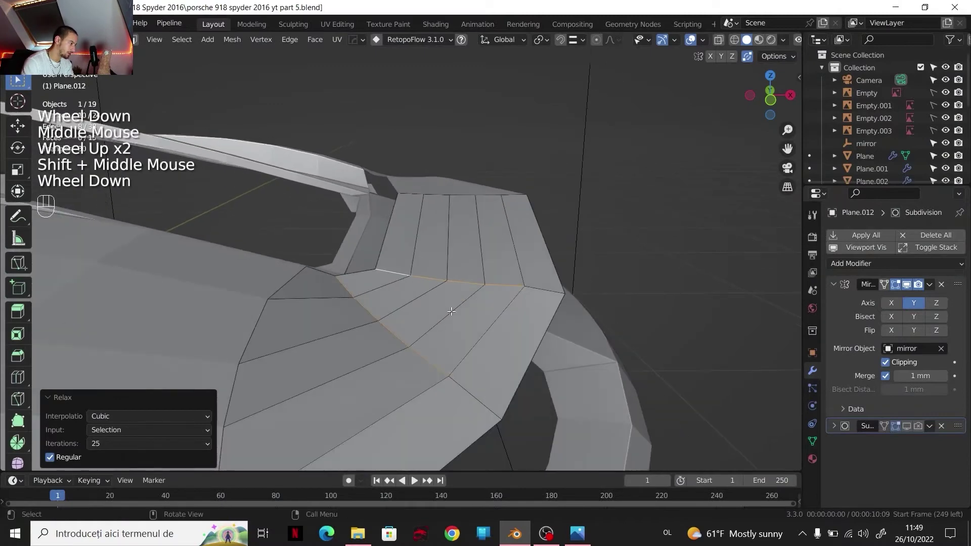
{"action": "left_click", "coordinate": [461, 363]}
{"action": "key", "text": "1"}
{"action": "left_click", "coordinate": [448, 376]}
{"action": "left_click", "coordinate": [523, 284], "text": "shift"}
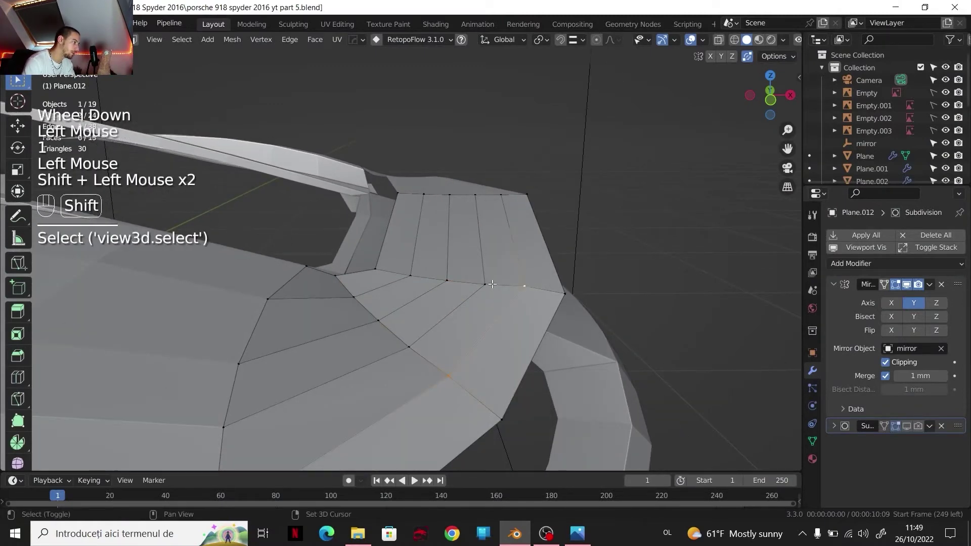
{"action": "left_click", "coordinate": [409, 347], "text": "shift"}
{"action": "key", "text": "g"}
{"action": "key", "text": "z"}
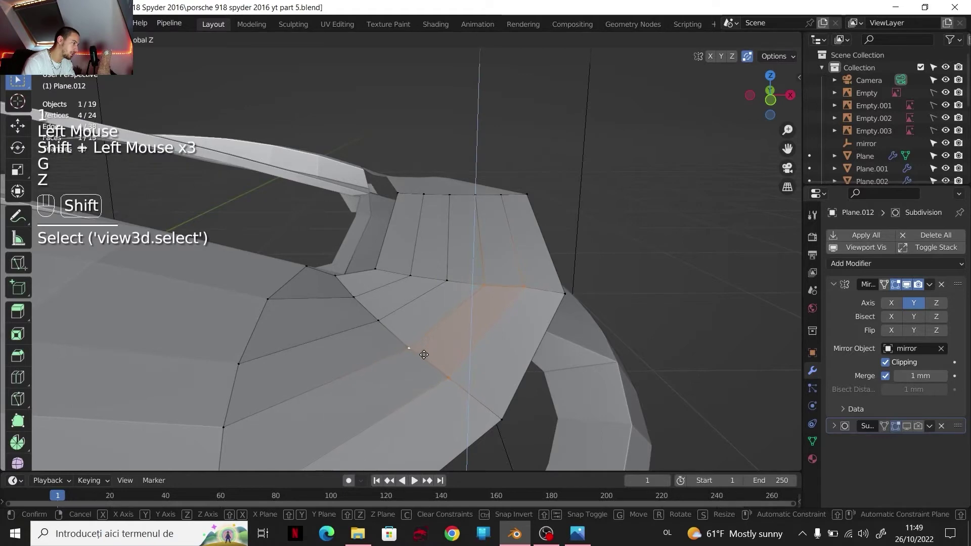
{"action": "left_click", "coordinate": [424, 356], "text": "shift"}
Step: Lower the two cross-loop vertices nearest the spoiler's rear edge by about 3.9 mm along Z
{"action": "middle_click_drag", "start_coordinate": [425, 357], "coordinate": [434, 343]}
{"action": "left_click", "coordinate": [452, 379]}
{"action": "left_click", "coordinate": [500, 313], "text": "shift"}
{"action": "key", "text": "g"}
{"action": "key", "text": "z"}
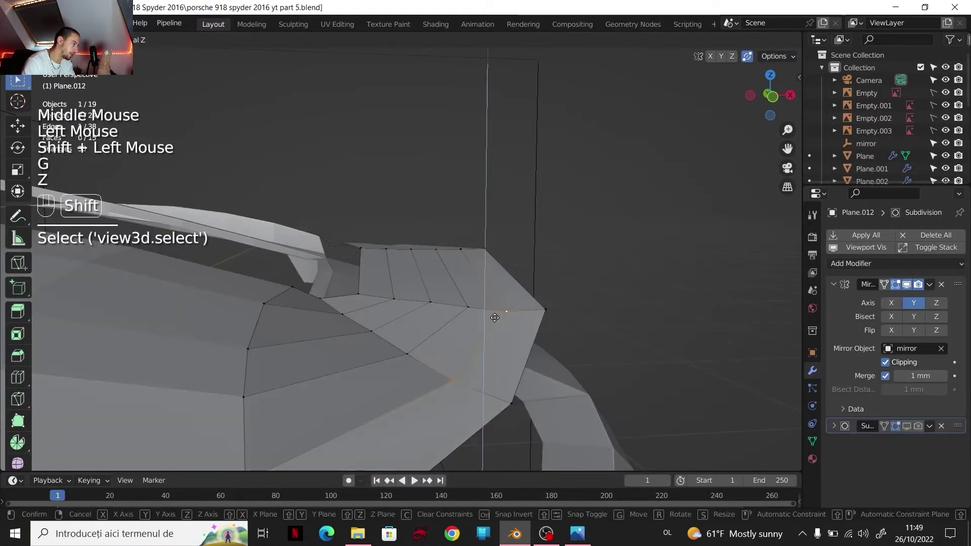
{"action": "left_click", "coordinate": [494, 318], "text": "shift"}
{"action": "scroll", "coordinate": [495, 317], "scroll_direction": "down", "scroll_amount": 2}
{"action": "middle_click_drag", "start_coordinate": [495, 318], "coordinate": [469, 311], "text": "shift"}
{"action": "middle_click_drag", "start_coordinate": [469, 312], "coordinate": [440, 305]}
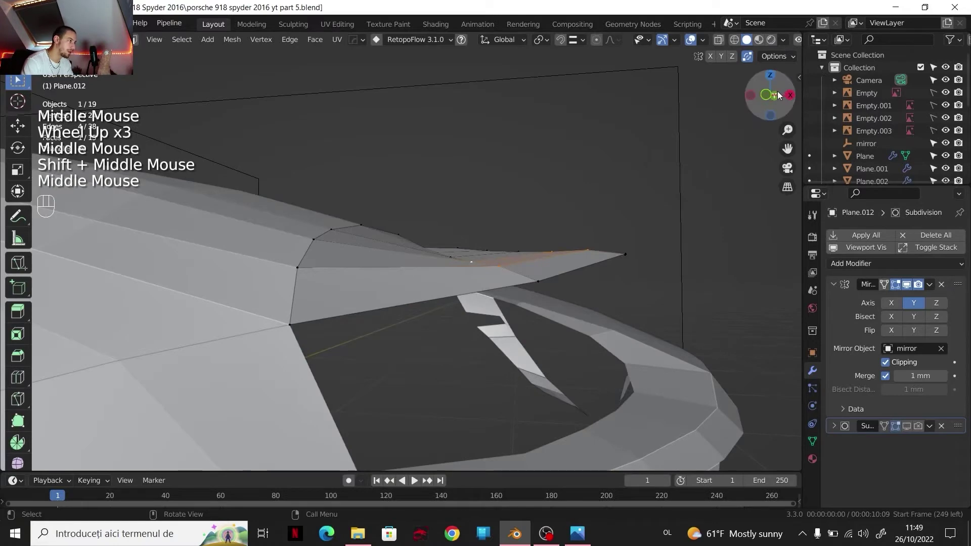
Step: Lower the spoiler's centreline vertices, except the rear tip, about 13 mm along Z toward the spoiler line in the side blueprint
{"action": "left_click", "coordinate": [767, 95]}
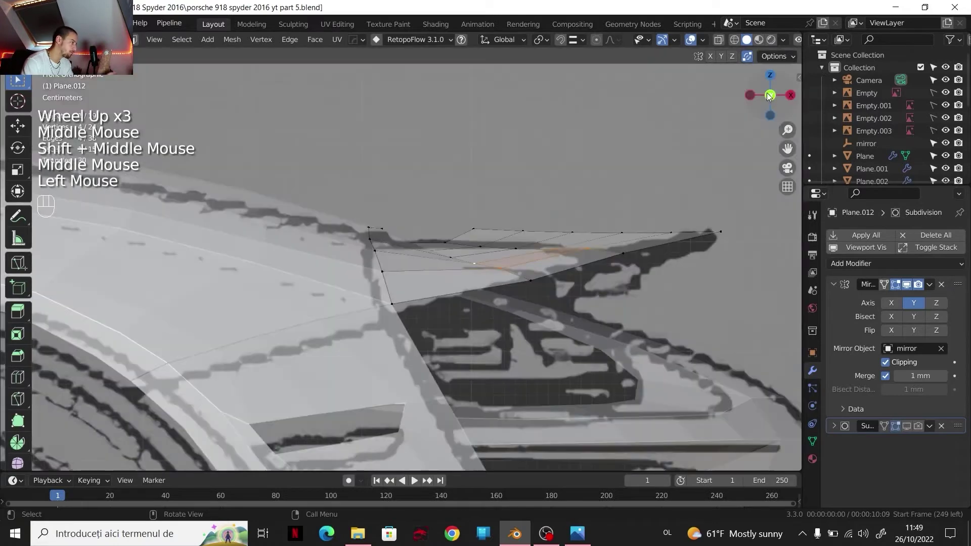
{"action": "scroll", "coordinate": [501, 205], "scroll_direction": "up", "scroll_amount": 1}
{"action": "scroll", "coordinate": [494, 226], "scroll_direction": "down", "scroll_amount": 2}
{"action": "middle_click_drag", "start_coordinate": [489, 229], "coordinate": [505, 223]}
{"action": "scroll", "coordinate": [505, 224], "scroll_direction": "up", "scroll_amount": 2}
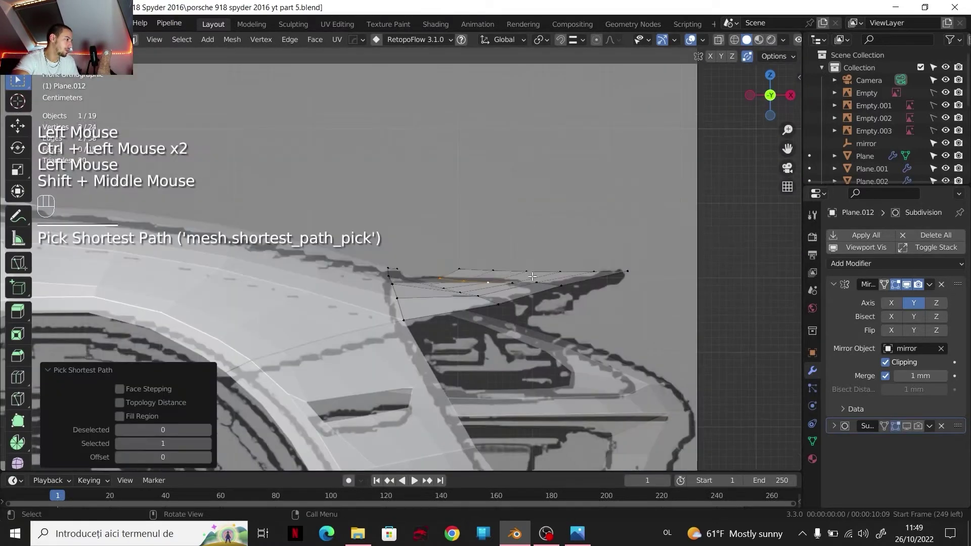
{"action": "middle_click_drag", "start_coordinate": [544, 285], "coordinate": [476, 187]}
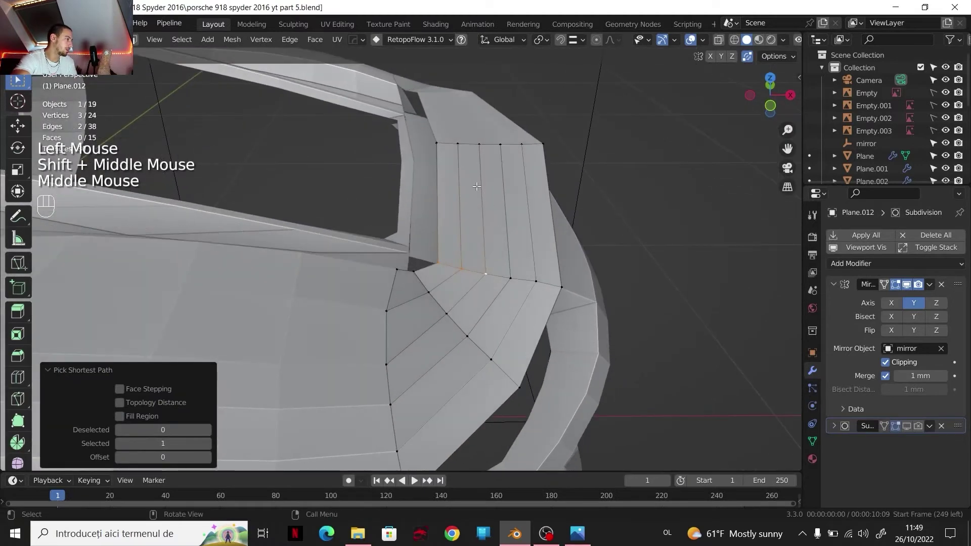
{"action": "left_click", "coordinate": [439, 144]}
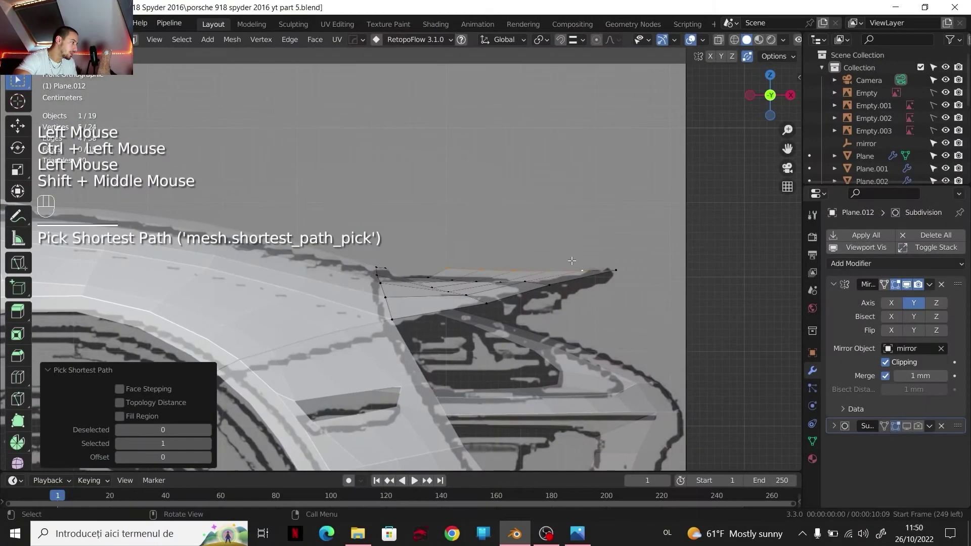
{"action": "scroll", "coordinate": [572, 260], "scroll_direction": "up", "scroll_amount": 1}
{"action": "key", "text": "g"}
{"action": "key", "text": "z"}
{"action": "left_click", "coordinate": [570, 270]}
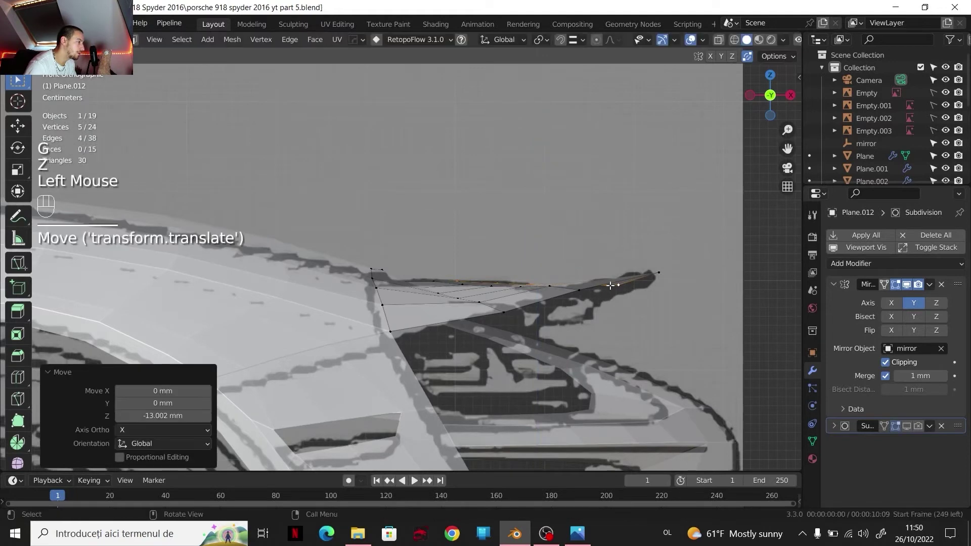
Step: Raise the centreline vertex next to the spoiler's rear tip along Z to align it with the side blueprint
{"action": "left_click", "coordinate": [631, 294]}
{"action": "key", "text": "g"}
{"action": "key", "text": "z"}
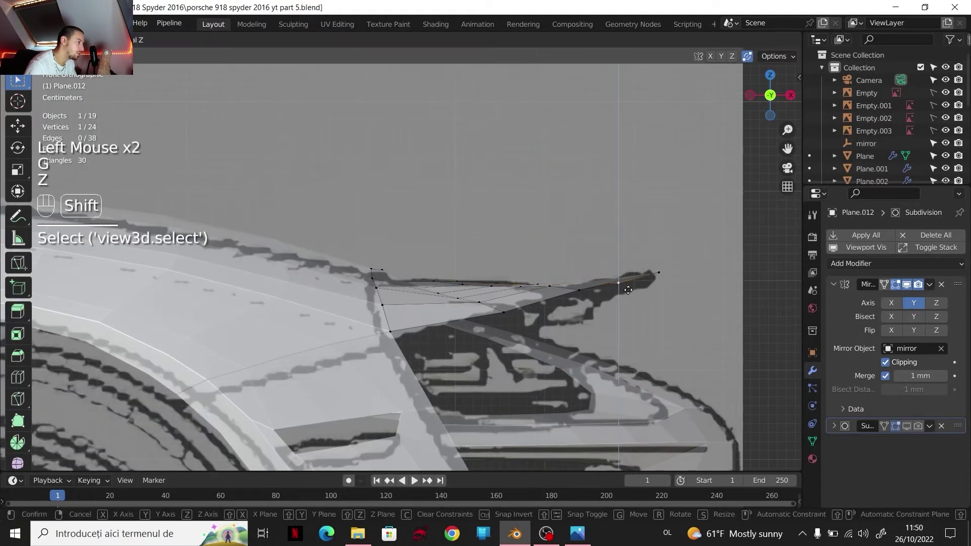
{"action": "left_click", "coordinate": [629, 281], "text": "shift"}
Step: Add a loop cut across the spoiler's corner and move it about 3.95 mm in X and -2.37 mm in Y
{"action": "scroll", "coordinate": [626, 280], "scroll_direction": "down", "scroll_amount": 3}
{"action": "middle_click_drag", "start_coordinate": [626, 279], "coordinate": [503, 272]}
{"action": "scroll", "coordinate": [559, 217], "scroll_direction": "down", "scroll_amount": 1}
{"action": "left_click", "coordinate": [770, 81]}
{"action": "scroll", "coordinate": [588, 218], "scroll_direction": "up", "scroll_amount": 1}
{"action": "scroll", "coordinate": [531, 253], "scroll_direction": "up", "scroll_amount": 2}
{"action": "scroll", "coordinate": [503, 272], "scroll_direction": "up", "scroll_amount": 2}
{"action": "key", "text": "ctrl+r"}
{"action": "right_click", "coordinate": [521, 305]}
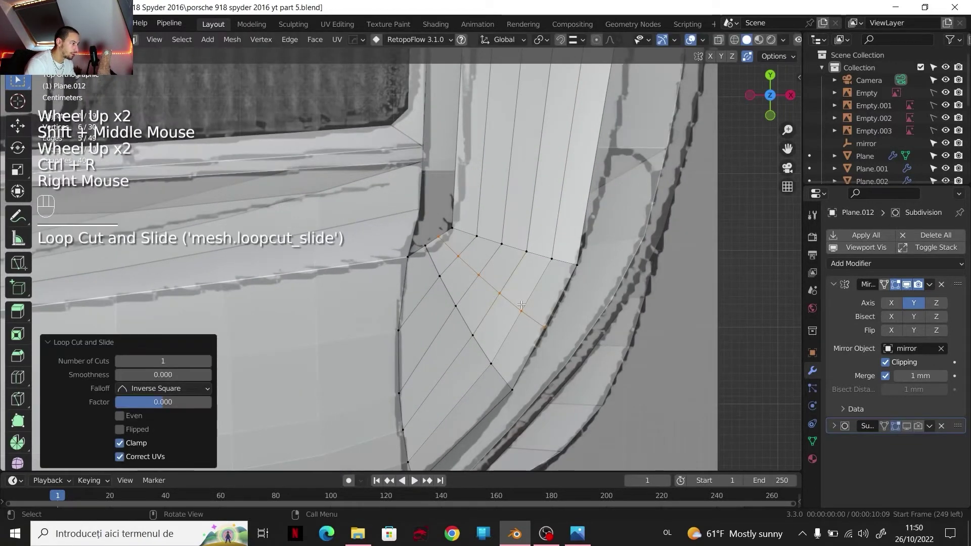
{"action": "key", "text": "g"}
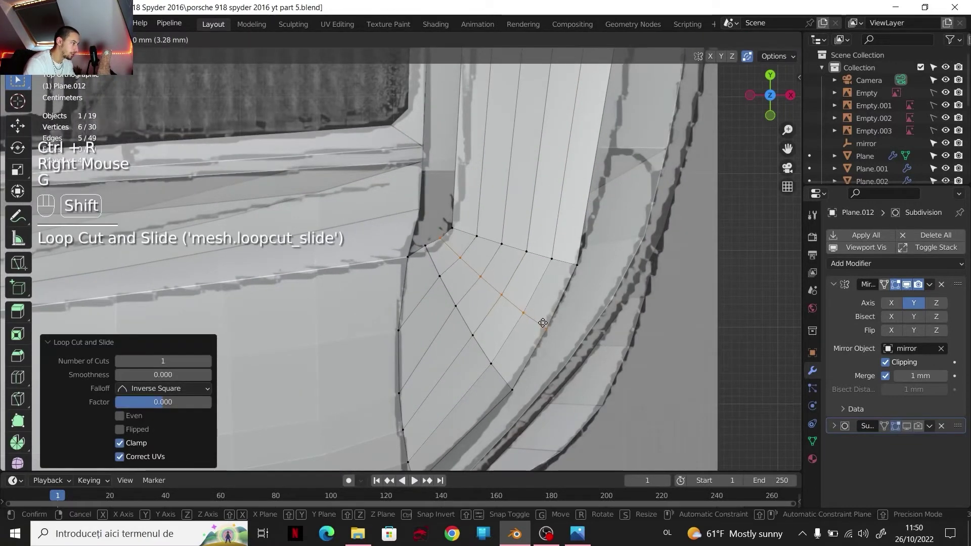
{"action": "left_click", "coordinate": [550, 325], "text": "shift"}
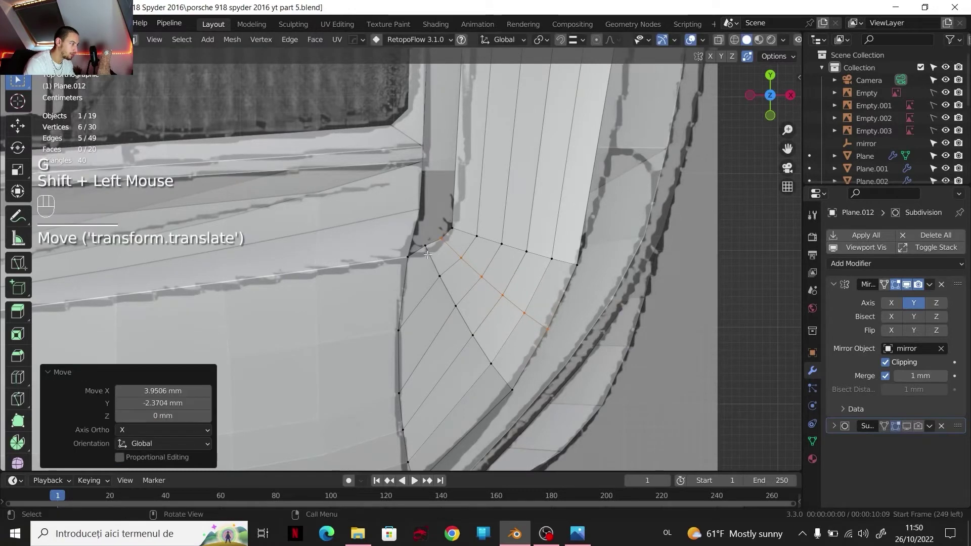
Step: Slide the two front vertices of the spoiler's corner loop along their edges to follow the rounded corner in the top blueprint
{"action": "left_click", "coordinate": [447, 272]}
{"action": "key", "text": "g"}
{"action": "key", "text": "g"}
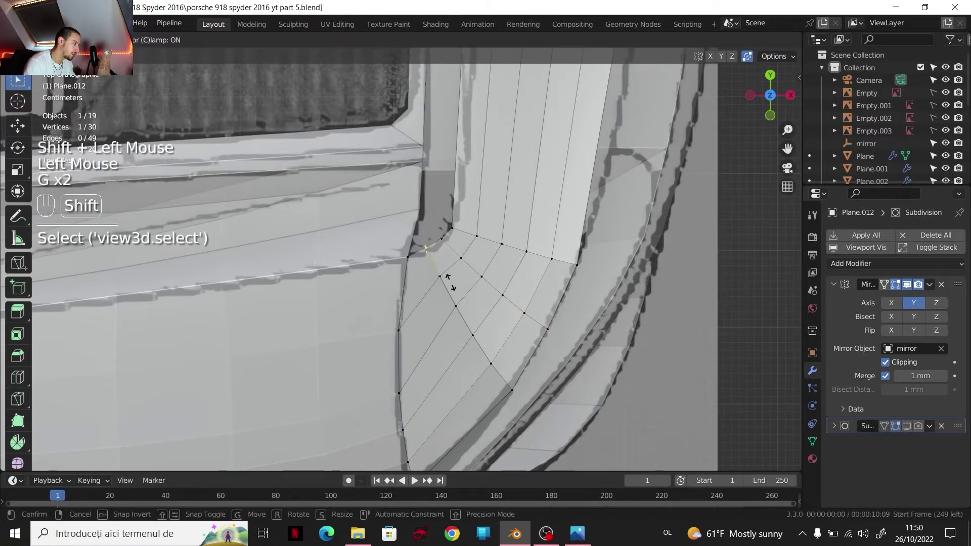
{"action": "left_click", "coordinate": [468, 314], "text": "shift"}
{"action": "left_click", "coordinate": [444, 280]}
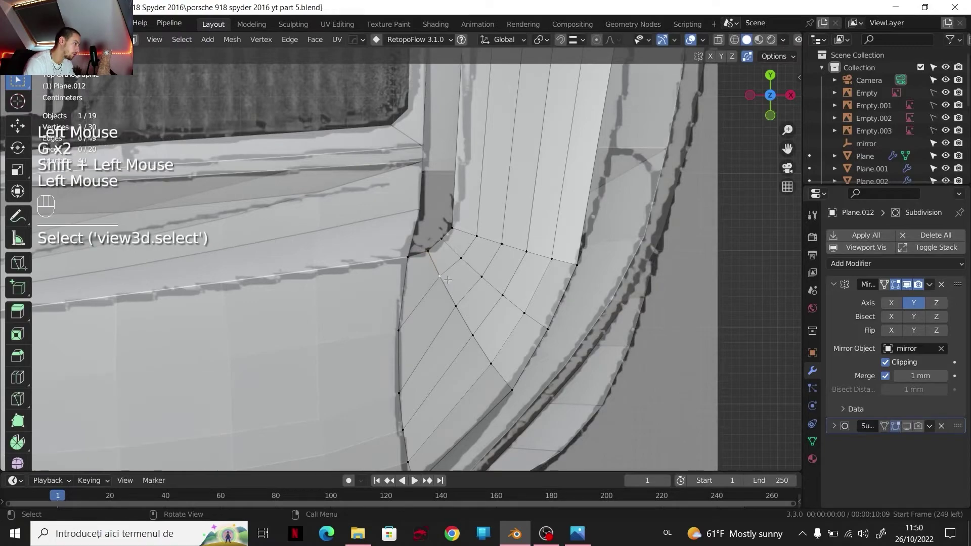
{"action": "key", "text": "g"}
{"action": "key", "text": "g"}
{"action": "left_click", "coordinate": [451, 286], "text": "shift"}
{"action": "scroll", "coordinate": [450, 284], "scroll_direction": "down", "scroll_amount": 1}
{"action": "middle_click_drag", "start_coordinate": [451, 284], "coordinate": [470, 349], "text": "shift"}
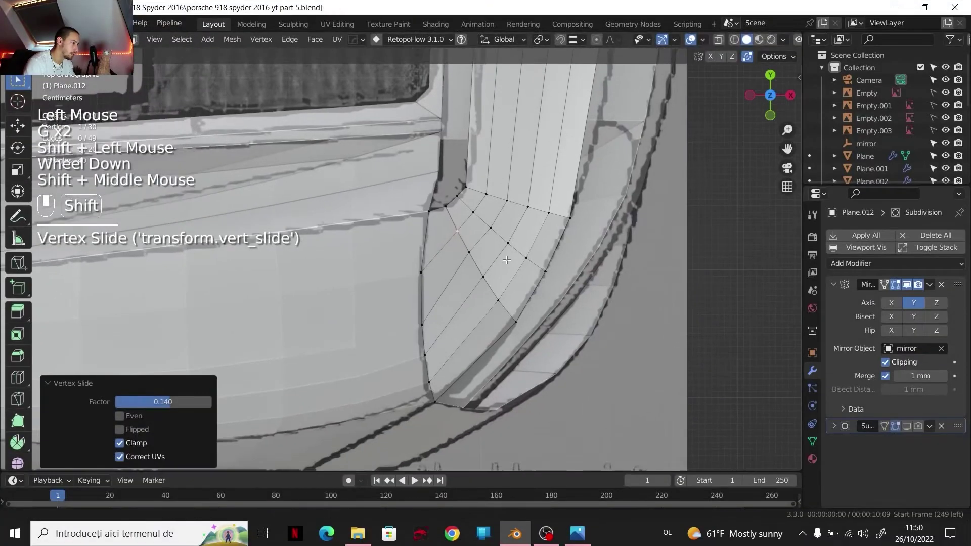
Step: Add a loop cut across the spoiler's outer end section and shift it outward along Y
{"action": "scroll", "coordinate": [471, 349], "scroll_direction": "up", "scroll_amount": 1}
{"action": "key", "text": "ctrl+r"}
{"action": "right_click", "coordinate": [477, 350]}
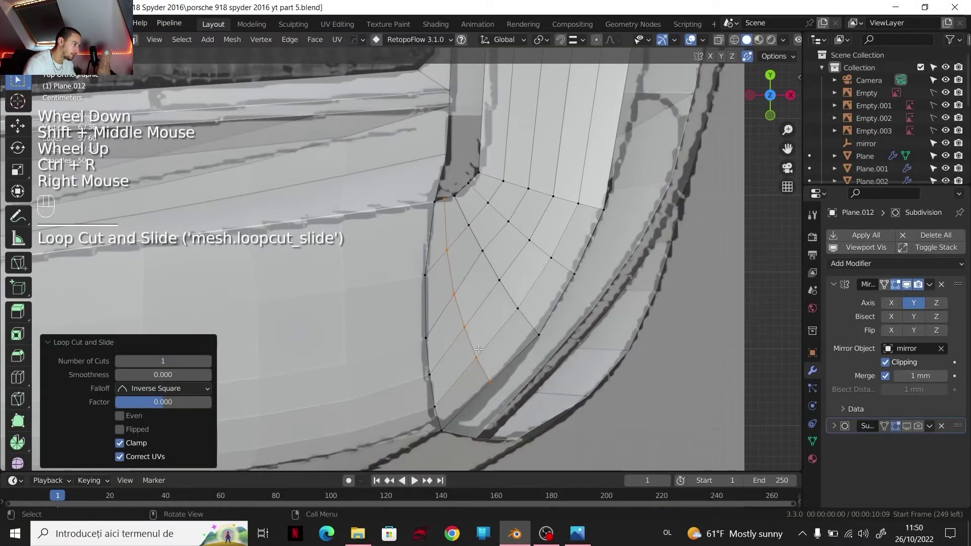
{"action": "key", "text": "g"}
{"action": "key", "text": "z"}
{"action": "key", "text": "y"}
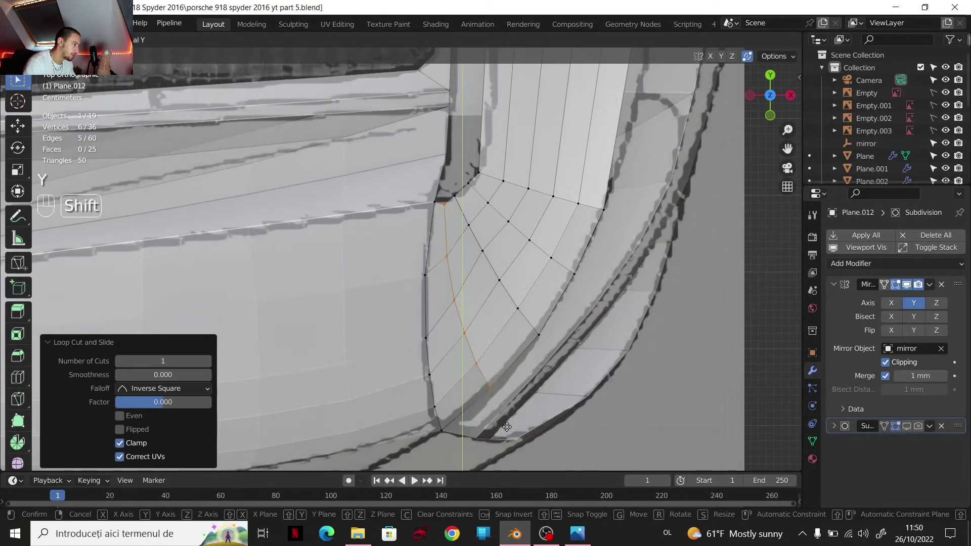
{"action": "left_click", "coordinate": [514, 404], "text": "shift"}
Step: Move the rear-edge vertices of the two outer cross loops outward along Y to match the curved outline in the top blueprint
{"action": "scroll", "coordinate": [551, 368], "scroll_direction": "down", "scroll_amount": 1}
{"action": "left_click", "coordinate": [484, 360]}
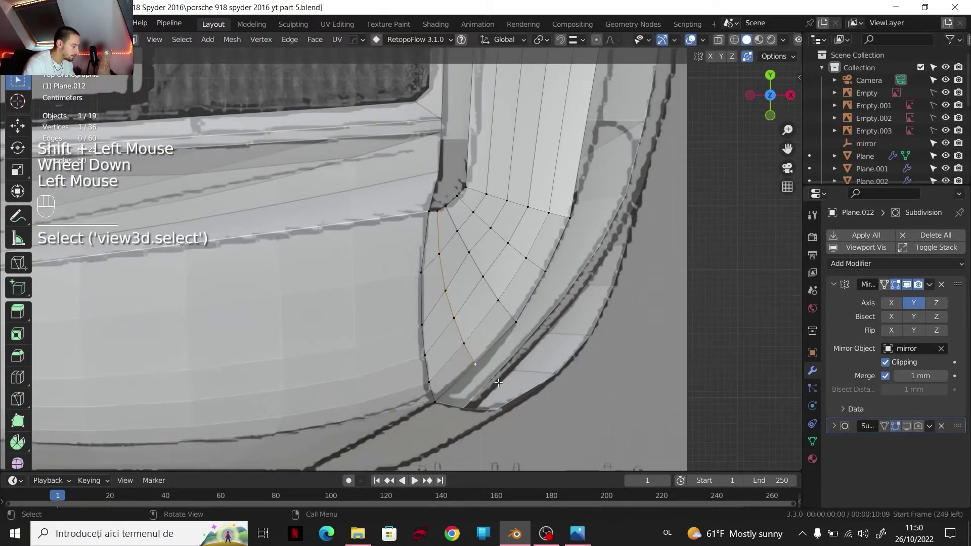
{"action": "key", "text": "g"}
{"action": "key", "text": "y"}
{"action": "key", "text": "shift"}
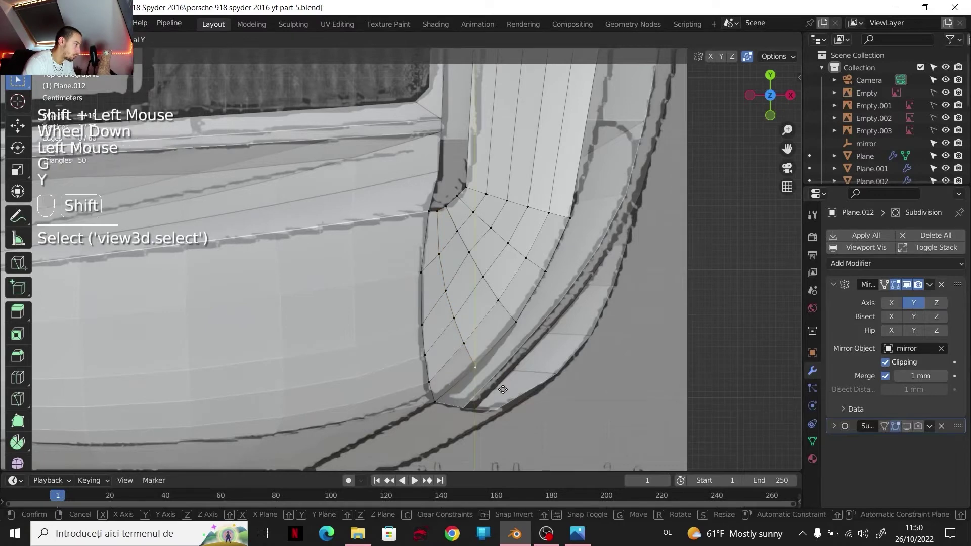
{"action": "left_click", "coordinate": [524, 434], "text": "shift"}
{"action": "left_click", "coordinate": [534, 346]}
{"action": "key", "text": "g"}
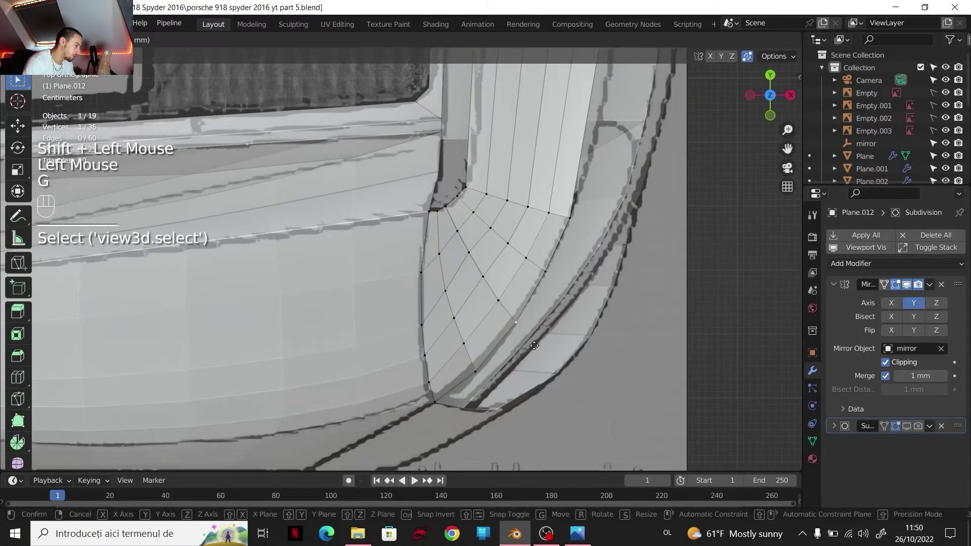
{"action": "key", "text": "y"}
{"action": "left_click", "coordinate": [534, 349], "text": "shift"}
Step: Adjust the height of the vertices in the row just inside the spoiler's outer rear edge along Z
{"action": "scroll", "coordinate": [534, 349], "scroll_direction": "down", "scroll_amount": 1}
{"action": "left_click", "coordinate": [790, 95]}
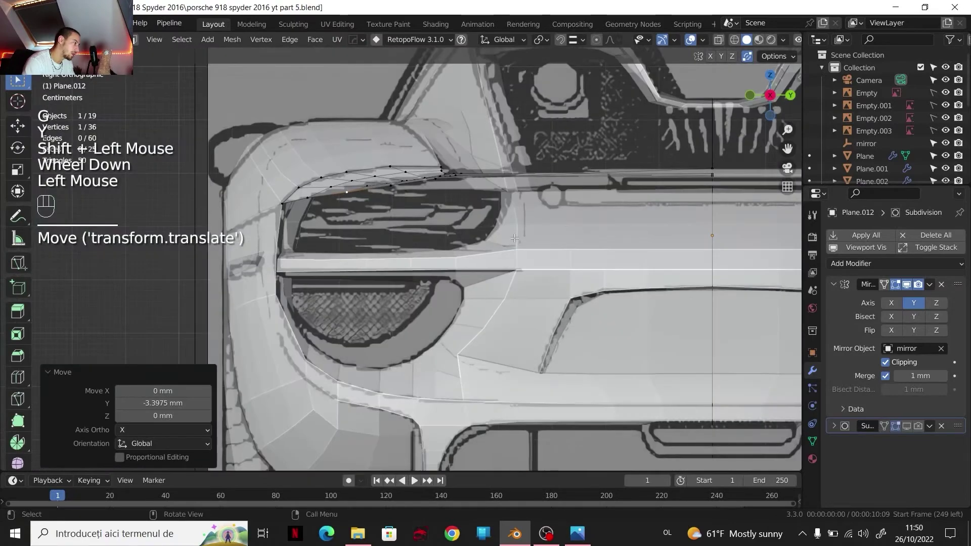
{"action": "scroll", "coordinate": [467, 232], "scroll_direction": "down", "scroll_amount": 2}
{"action": "middle_click_drag", "start_coordinate": [466, 233], "coordinate": [499, 281]}
{"action": "scroll", "coordinate": [455, 263], "scroll_direction": "up", "scroll_amount": 3}
{"action": "scroll", "coordinate": [443, 294], "scroll_direction": "up", "scroll_amount": 1}
{"action": "scroll", "coordinate": [443, 294], "scroll_direction": "up", "scroll_amount": 1}
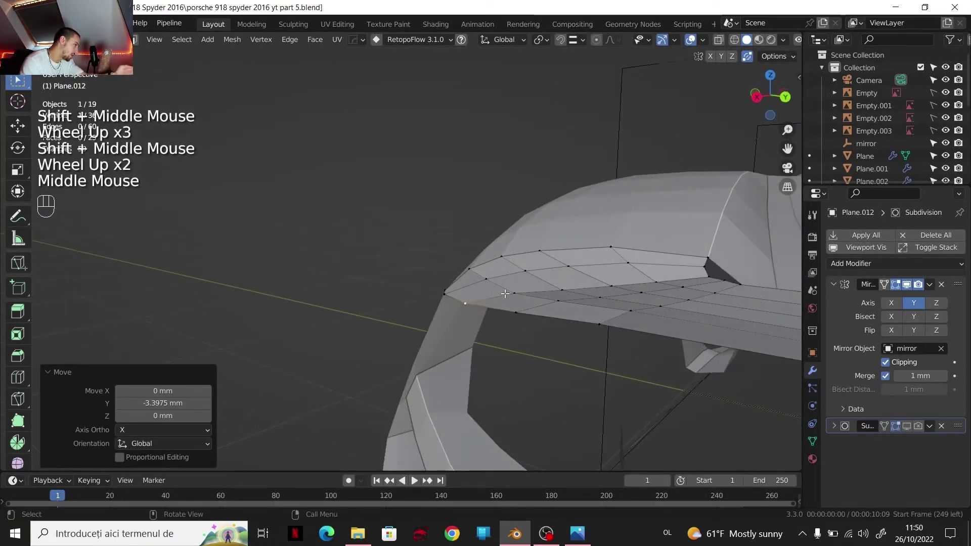
{"action": "left_click", "coordinate": [500, 280]}
{"action": "left_click", "coordinate": [500, 281], "text": "shift"}
{"action": "key", "text": "g"}
{"action": "key", "text": "z"}
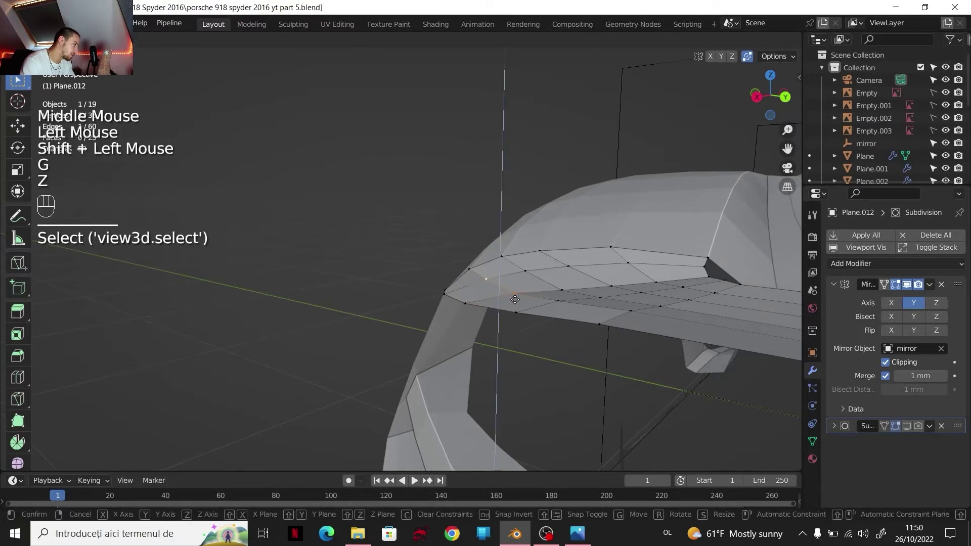
{"action": "left_click", "coordinate": [516, 274], "text": "shift"}
{"action": "key", "text": "g"}
{"action": "key", "text": "z"}
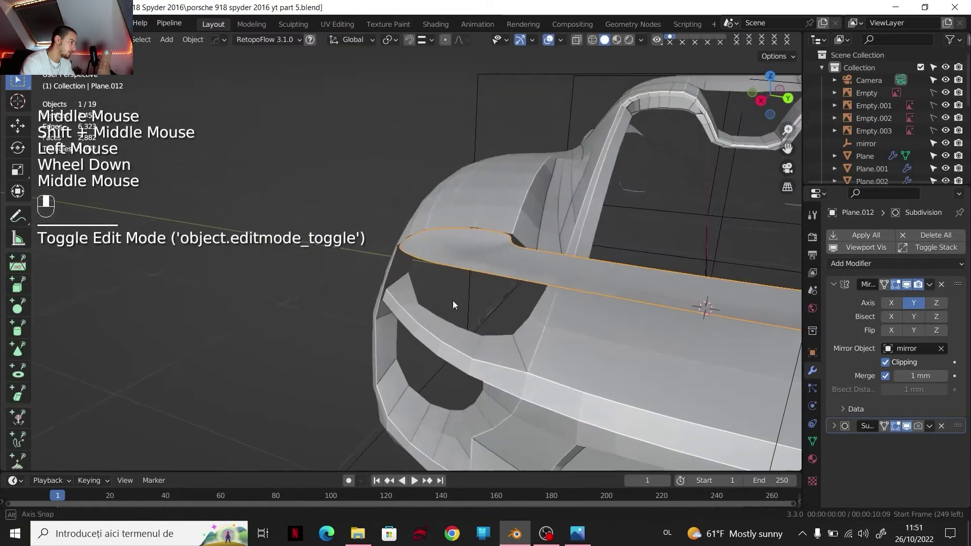
Step: Toggle the Subdivision modifier's viewport display and examine the reshaped spoiler on the car in Object Mode
{"action": "middle_click_drag", "start_coordinate": [453, 300], "coordinate": [554, 304]}
{"action": "scroll", "coordinate": [554, 304], "scroll_direction": "down", "scroll_amount": 1}
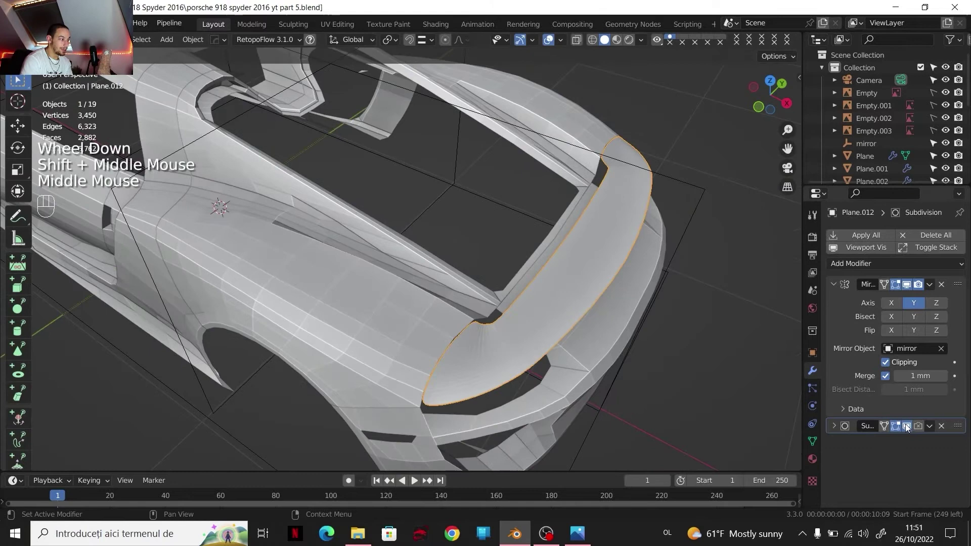
{"action": "left_click", "coordinate": [908, 427]}
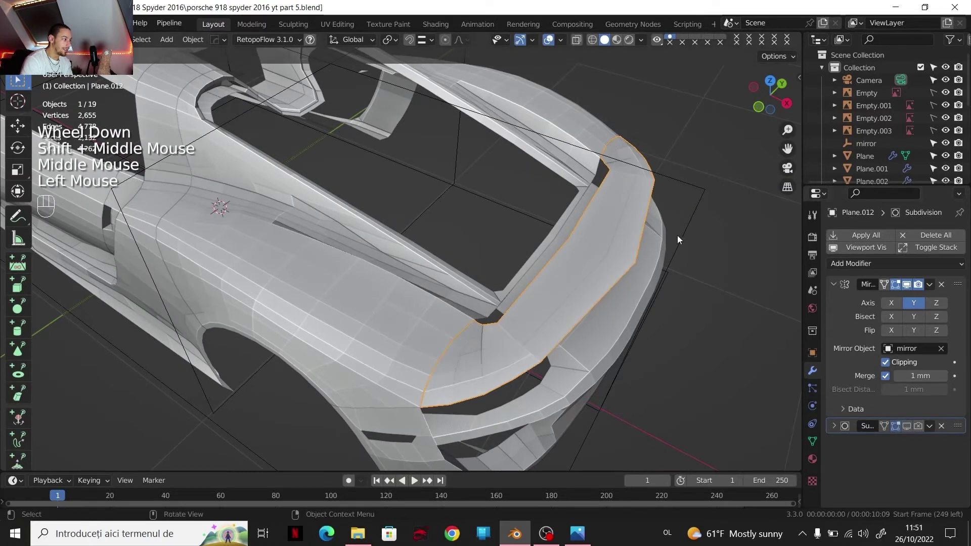
Step: Add three evenly spaced loop cuts across the spoiler's center section and shift them about 9.6 mm along X over the top blueprint
{"action": "left_click", "coordinate": [770, 80]}
{"action": "middle_click_drag", "start_coordinate": [632, 227], "coordinate": [584, 260], "text": "shift"}
{"action": "scroll", "coordinate": [519, 294], "scroll_direction": "up", "scroll_amount": 2}
{"action": "key", "text": "Tab"}
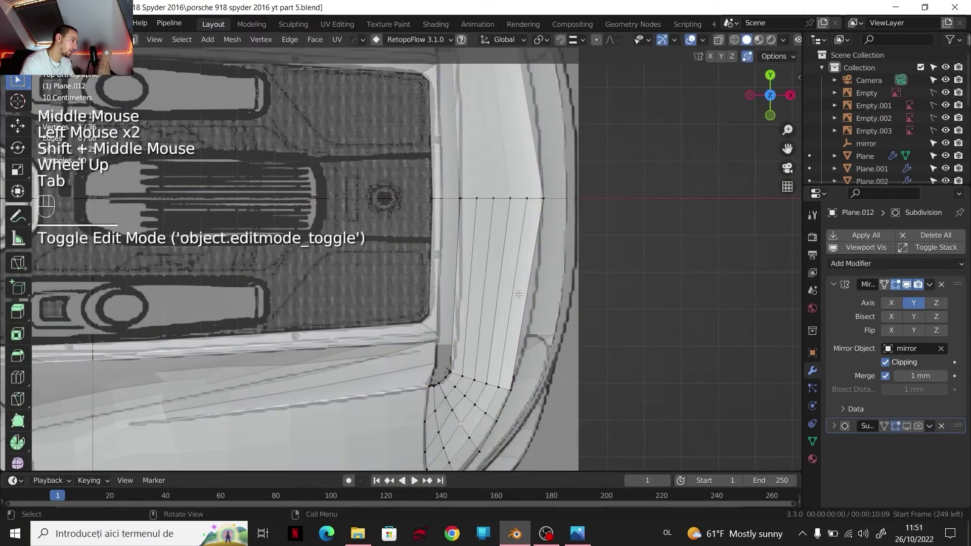
{"action": "key", "text": "ctrl+r"}
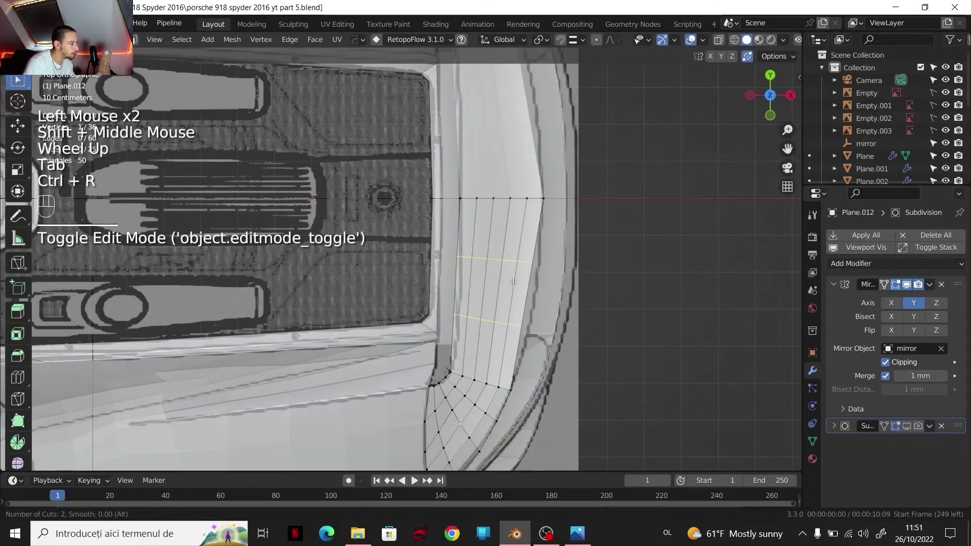
{"action": "scroll", "coordinate": [513, 282], "scroll_direction": "up", "scroll_amount": 1}
{"action": "left_click", "coordinate": [513, 282]}
{"action": "right_click", "coordinate": [514, 281]}
{"action": "key", "text": "g"}
{"action": "key", "text": "x"}
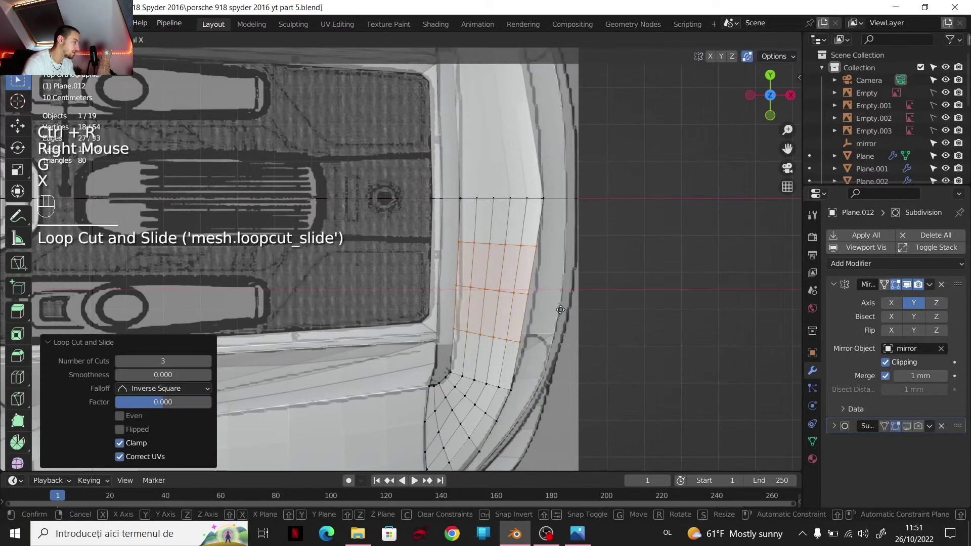
{"action": "left_click", "coordinate": [541, 299], "text": "shift"}
{"action": "scroll", "coordinate": [541, 299], "scroll_direction": "up", "scroll_amount": 1}
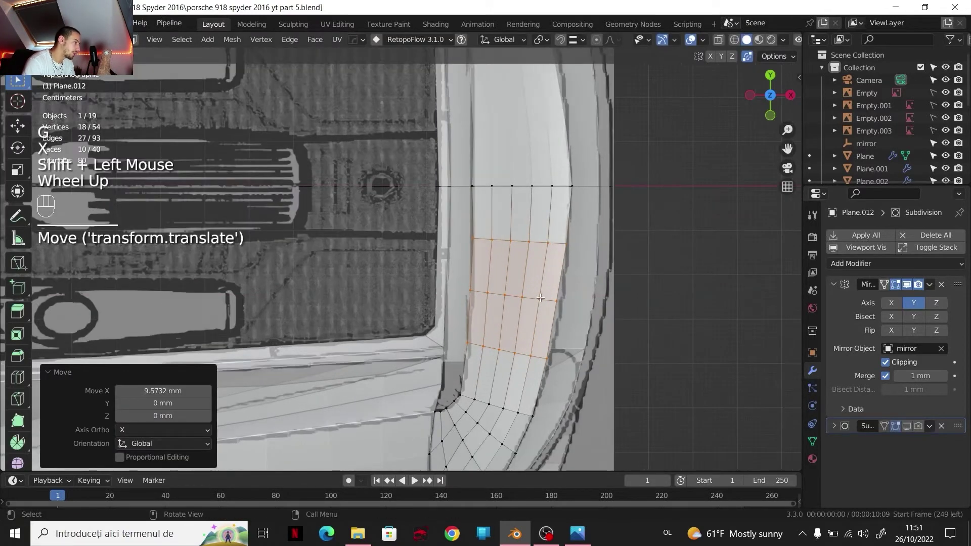
Step: Adjust the middle loop and the outermost of the three new cross loops individually along X to curve the center section
{"action": "middle_click_drag", "start_coordinate": [541, 299], "coordinate": [501, 282], "text": "shift"}
{"action": "left_click", "coordinate": [507, 284], "text": "alt"}
{"action": "key", "text": "g"}
{"action": "key", "text": "x"}
{"action": "left_click", "coordinate": [523, 291], "text": "shift"}
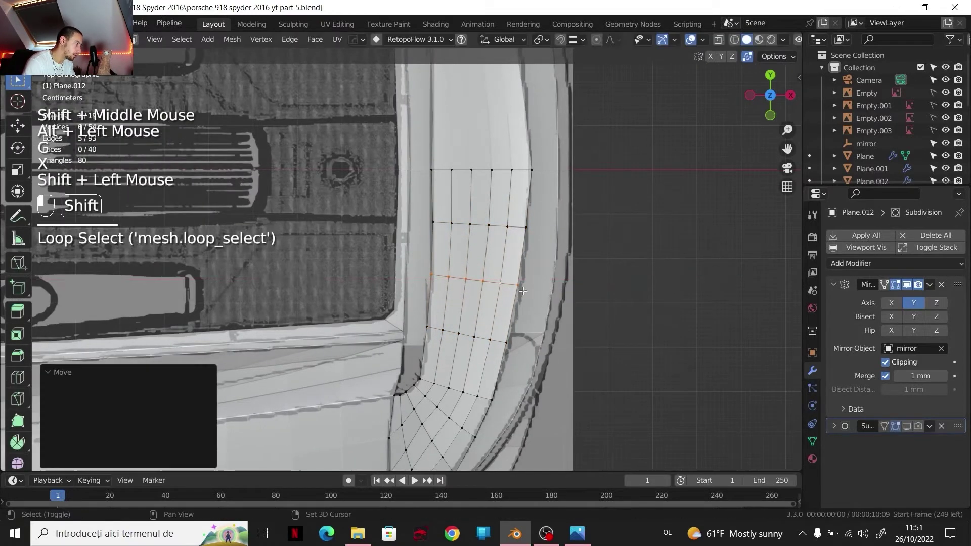
{"action": "left_click", "coordinate": [505, 338], "text": "alt"}
{"action": "key", "text": "g"}
{"action": "key", "text": "x"}
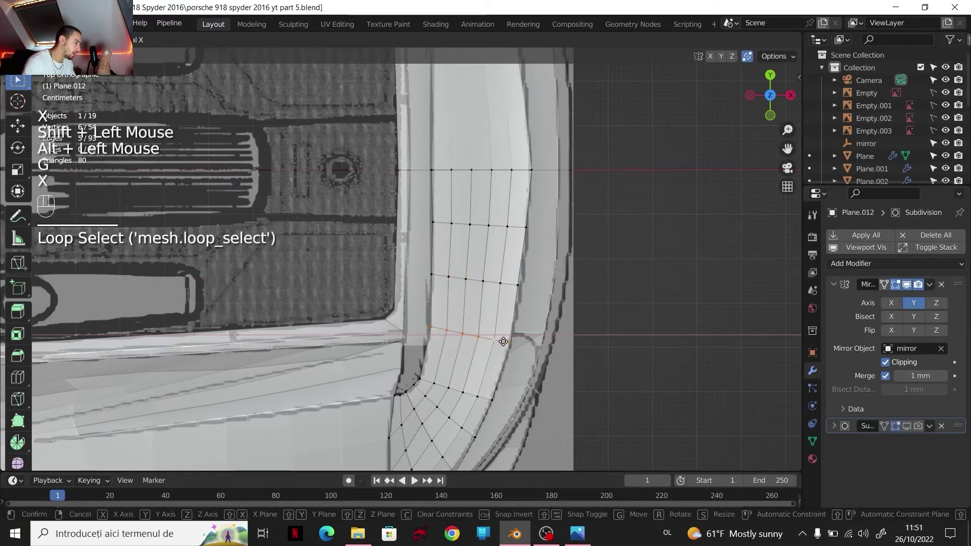
{"action": "left_click", "coordinate": [496, 339], "text": "shift"}
Step: Move the rear-edge vertices of the middle and innermost new loops rearward along X by about 6 mm and 4.6 mm
{"action": "left_click", "coordinate": [516, 340]}
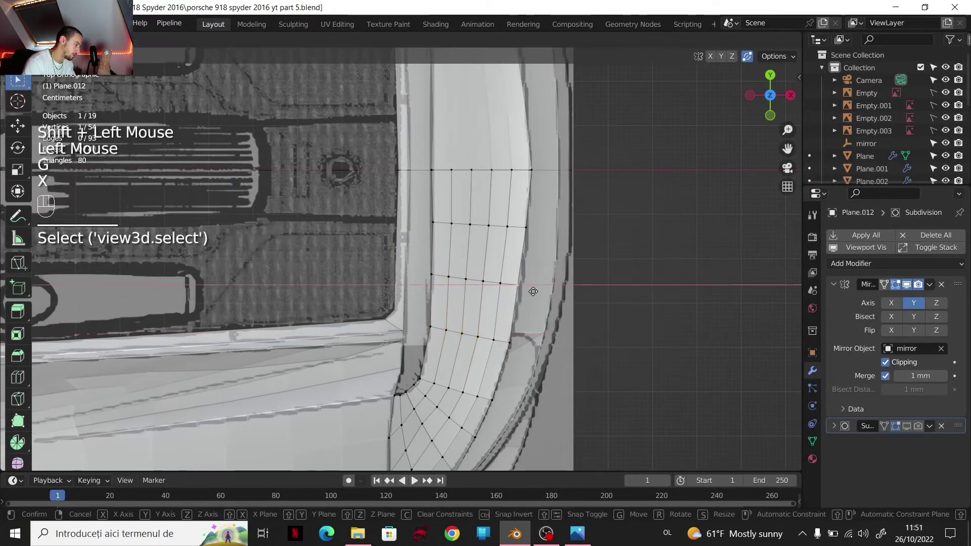
{"action": "left_click", "coordinate": [552, 273], "text": "shift"}
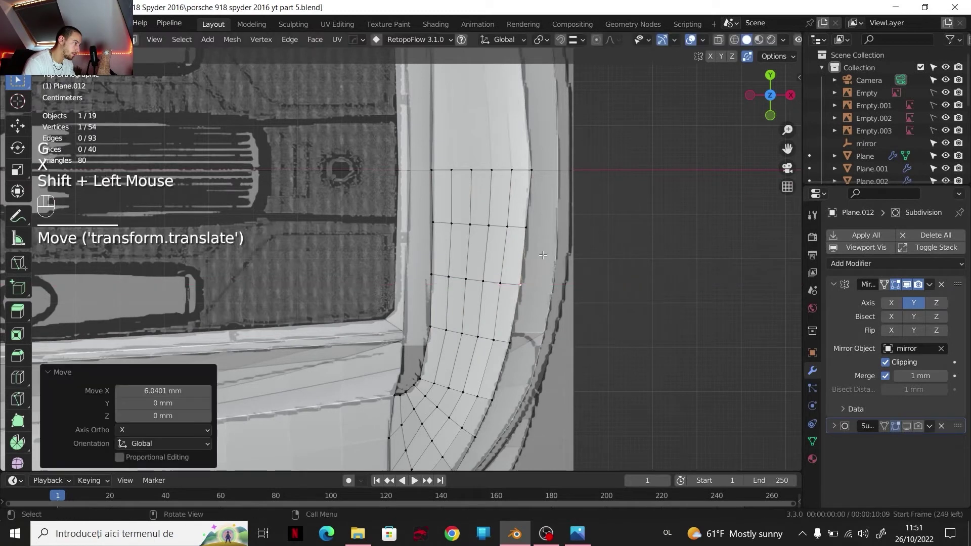
{"action": "left_click", "coordinate": [545, 246]}
{"action": "key", "text": "g"}
{"action": "key", "text": "x"}
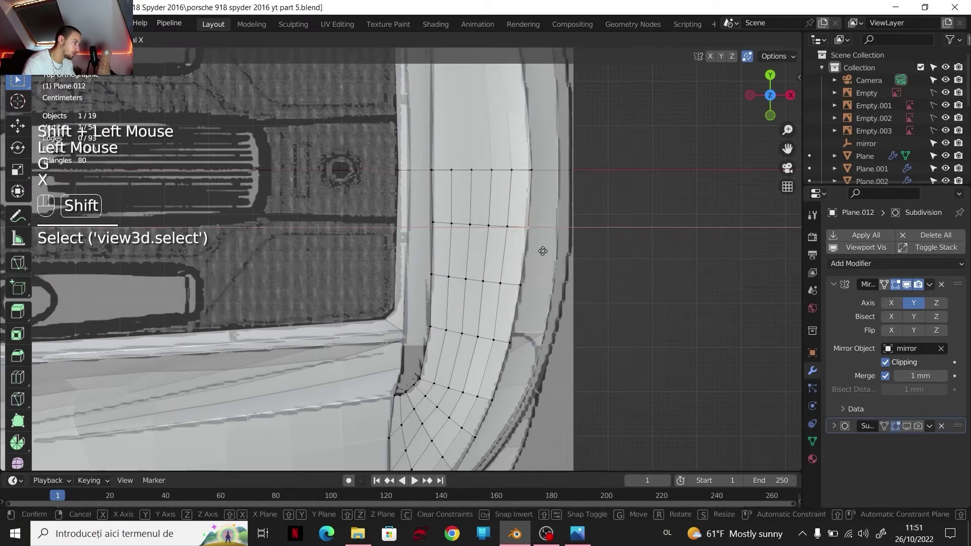
{"action": "left_click", "coordinate": [542, 252], "text": "shift"}
Step: Lower two vertices just inside the outer rear edge about 2.7 mm along Z, and the one nearer the center about 1 mm more
{"action": "left_click", "coordinate": [769, 116]}
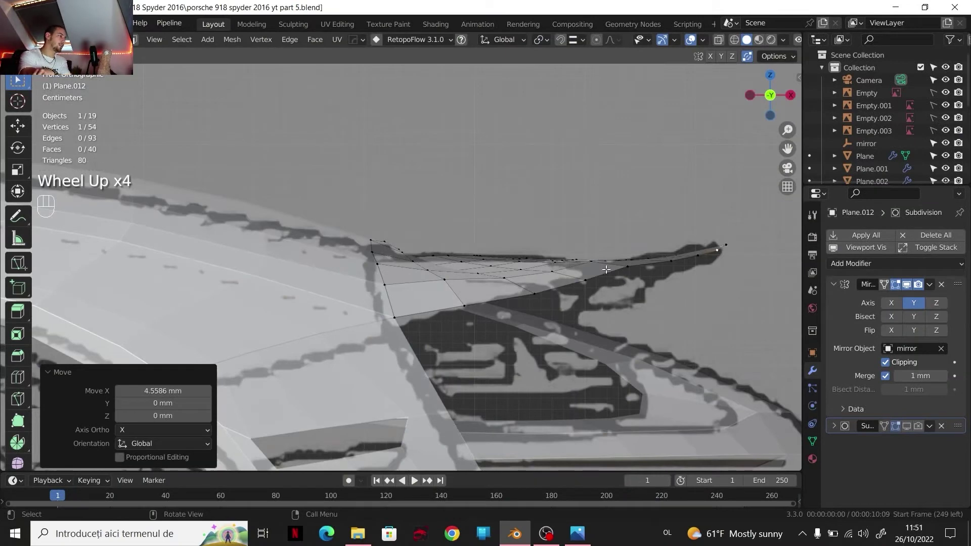
{"action": "left_click", "coordinate": [584, 266], "text": "shift"}
{"action": "middle_click_drag", "start_coordinate": [585, 266], "coordinate": [588, 266]}
{"action": "left_click", "coordinate": [587, 264], "text": "shift"}
{"action": "left_click", "coordinate": [770, 96]}
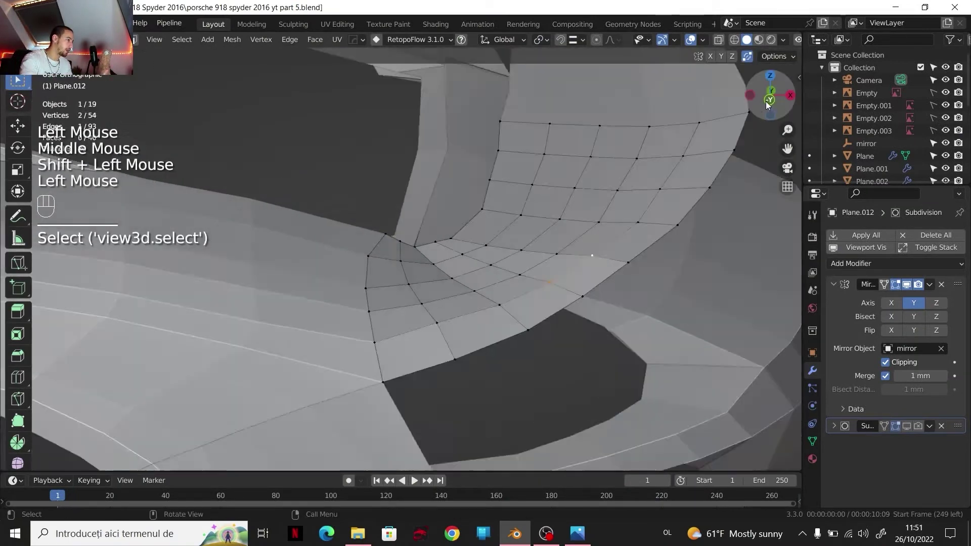
{"action": "key", "text": "g"}
{"action": "key", "text": "z"}
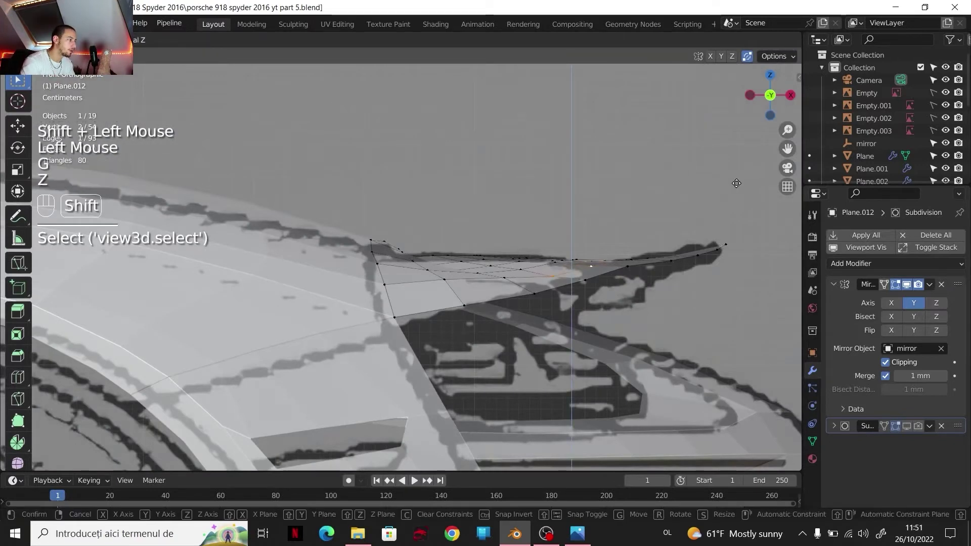
{"action": "left_click", "coordinate": [736, 170], "text": "shift"}
{"action": "left_click", "coordinate": [593, 268]}
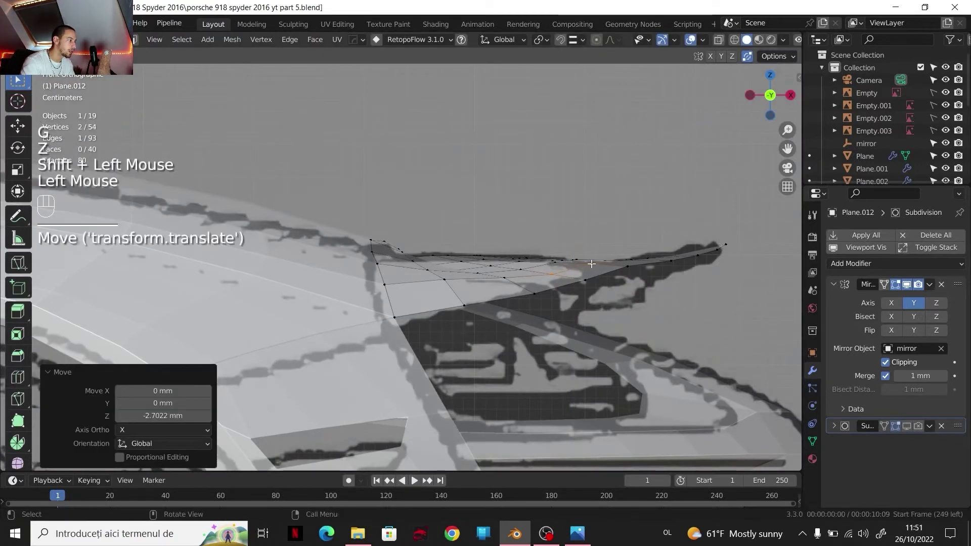
{"action": "left_click", "coordinate": [620, 279], "text": "shift"}
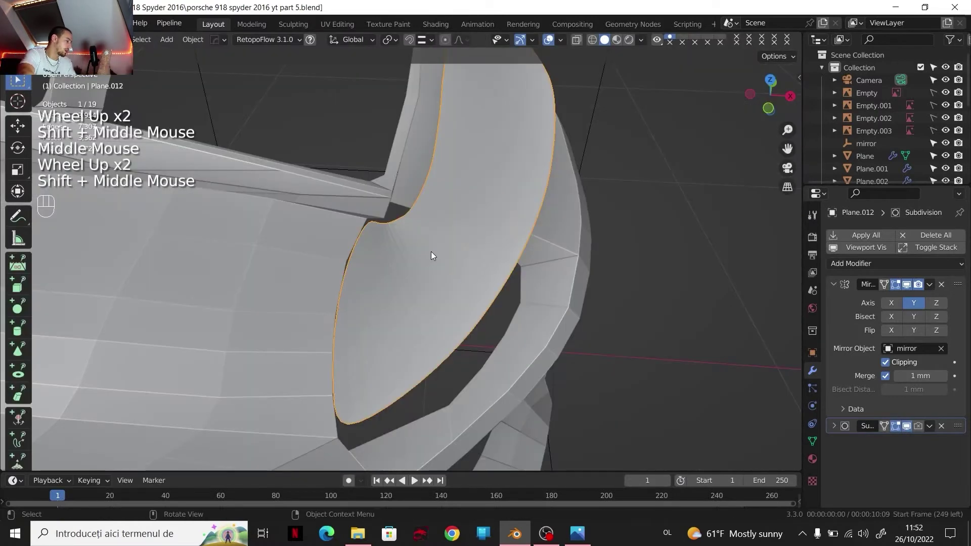
Step: Inspect the spoiler in perspective and hide the Subdivision modifier's result in the viewport
{"action": "key", "text": "Tab"}
{"action": "middle_click_drag", "start_coordinate": [431, 251], "coordinate": [455, 238]}
{"action": "scroll", "coordinate": [455, 238], "scroll_direction": "up", "scroll_amount": 2}
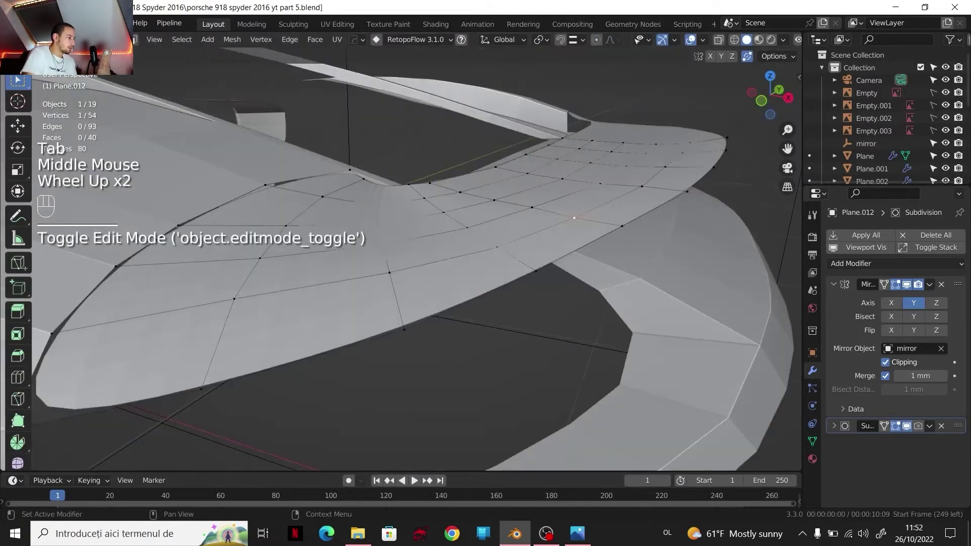
{"action": "left_click", "coordinate": [910, 425]}
Step: Select the chain of edges around the spoiler's inner corner and smooth it with LoopTools Relax
{"action": "middle_click_drag", "start_coordinate": [355, 304], "coordinate": [385, 314], "text": "shift"}
{"action": "scroll", "coordinate": [396, 326], "scroll_direction": "up", "scroll_amount": 1}
{"action": "key", "text": "2"}
{"action": "middle_click_drag", "start_coordinate": [384, 314], "coordinate": [418, 320]}
{"action": "left_click", "coordinate": [367, 323]}
{"action": "left_click", "coordinate": [440, 338], "text": "ctrl"}
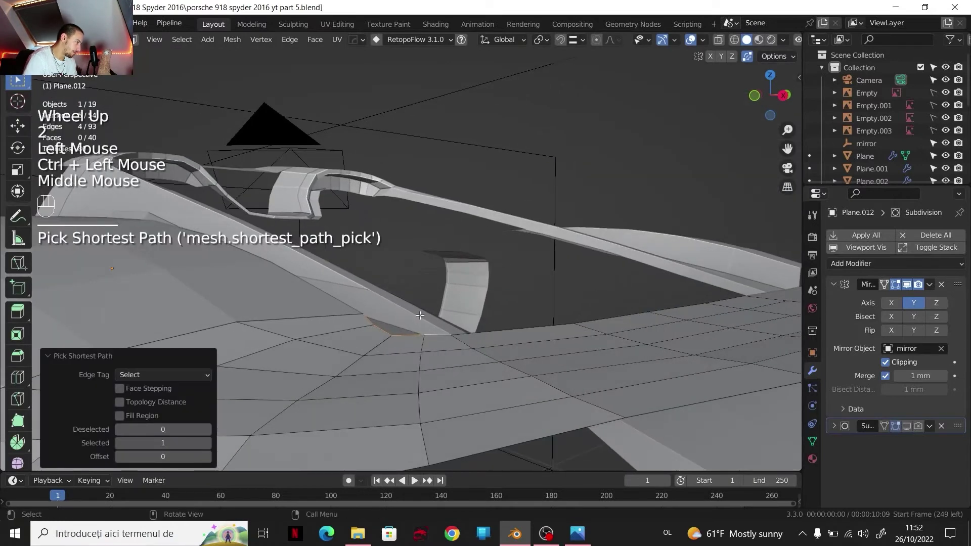
{"action": "right_click", "coordinate": [419, 319]}
{"action": "mouse_move", "coordinate": [403, 62]}
{"action": "left_click", "coordinate": [469, 134]}
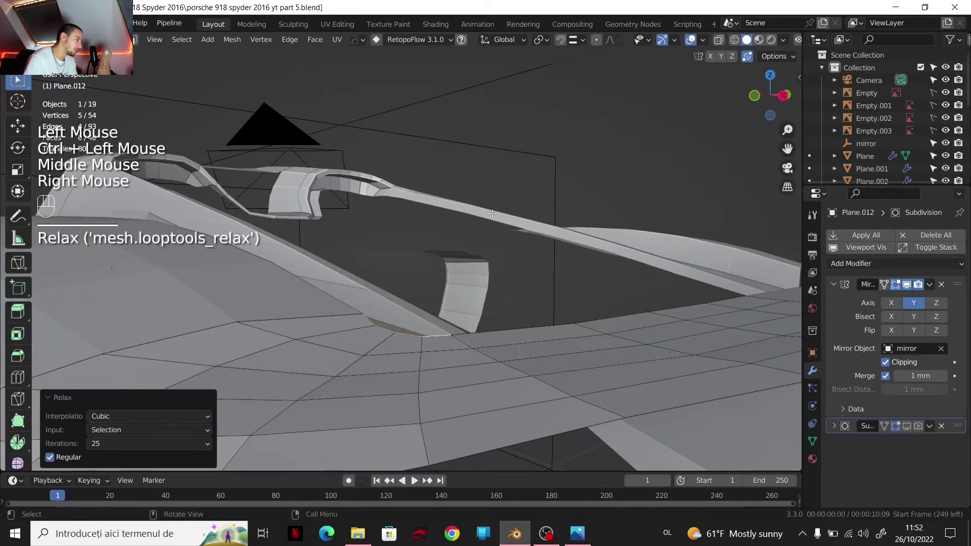
Step: Edge-slide the two middle vertices of the spoiler's inner corner to follow the rounded outline in the top blueprint
{"action": "left_click", "coordinate": [770, 75]}
{"action": "key", "text": "Tab"}
{"action": "key", "text": "Tab"}
{"action": "left_click", "coordinate": [403, 262]}
{"action": "key", "text": "1"}
{"action": "left_click", "coordinate": [394, 261]}
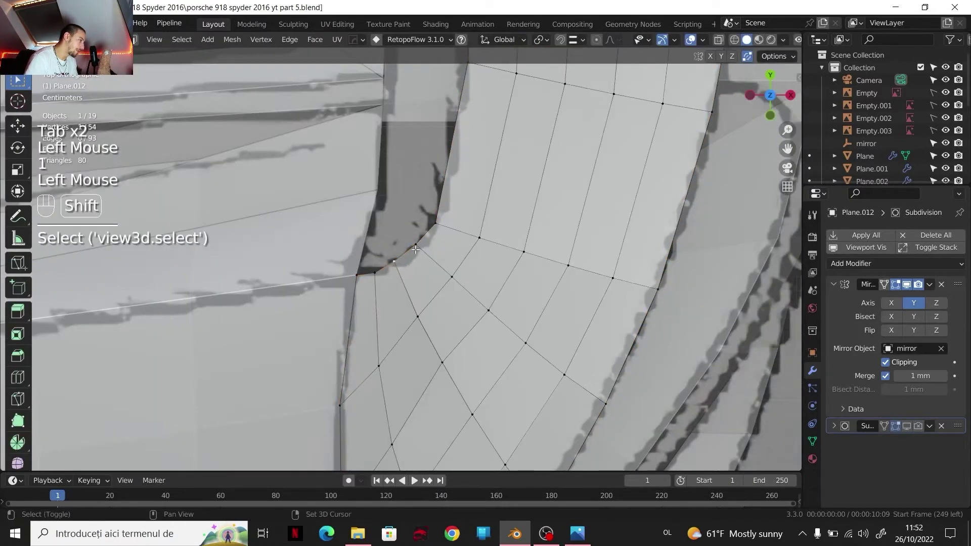
{"action": "left_click", "coordinate": [422, 257], "text": "shift"}
{"action": "key", "text": "g"}
{"action": "key", "text": "g"}
{"action": "left_click", "coordinate": [407, 265], "text": "shift"}
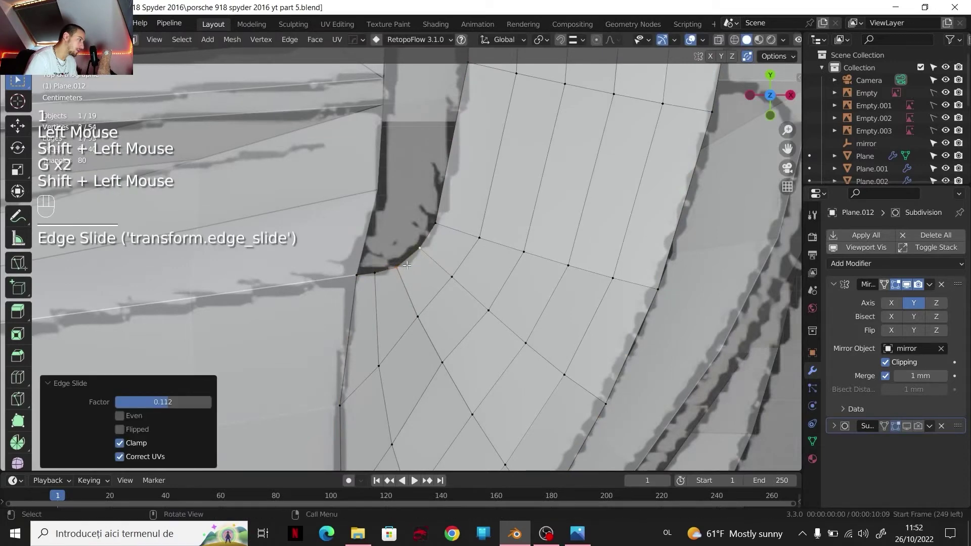
Step: Examine the subdivided spoiler's inner corner in Object Mode and return to editing its mesh
{"action": "key", "text": "Tab"}
{"action": "left_click", "coordinate": [597, 281]}
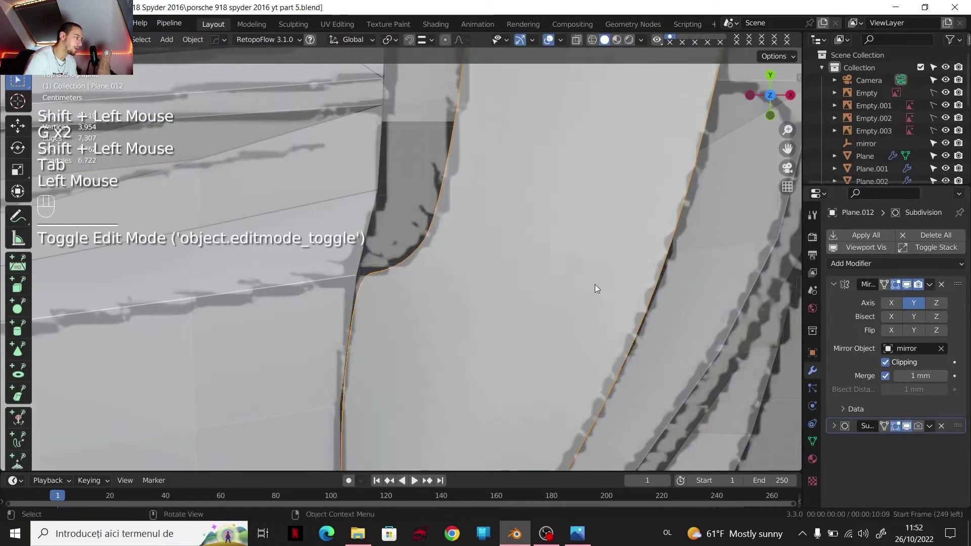
{"action": "scroll", "coordinate": [596, 282], "scroll_direction": "down", "scroll_amount": 3}
{"action": "scroll", "coordinate": [426, 239], "scroll_direction": "up", "scroll_amount": 1}
{"action": "middle_click_drag", "start_coordinate": [597, 281], "coordinate": [458, 244]}
{"action": "key", "text": "Tab"}
{"action": "scroll", "coordinate": [458, 245], "scroll_direction": "up", "scroll_amount": 1}
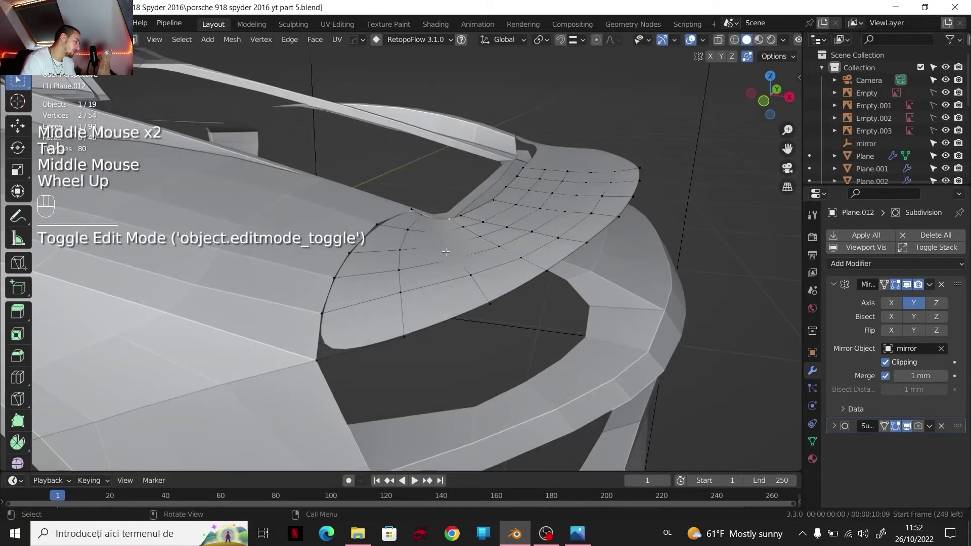
Step: Try LoopTools Relax on three interior lengthwise edge rows of the spoiler, and undo it
{"action": "left_click", "coordinate": [402, 250]}
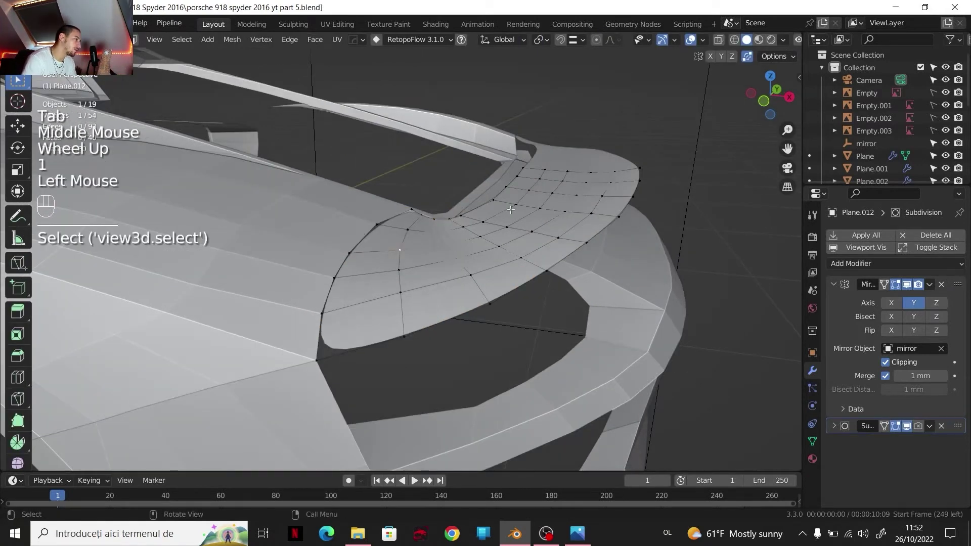
{"action": "left_click", "coordinate": [567, 172], "text": "ctrl"}
{"action": "left_click", "coordinate": [414, 233], "text": "shift"}
{"action": "left_click", "coordinate": [550, 172], "text": "ctrl"}
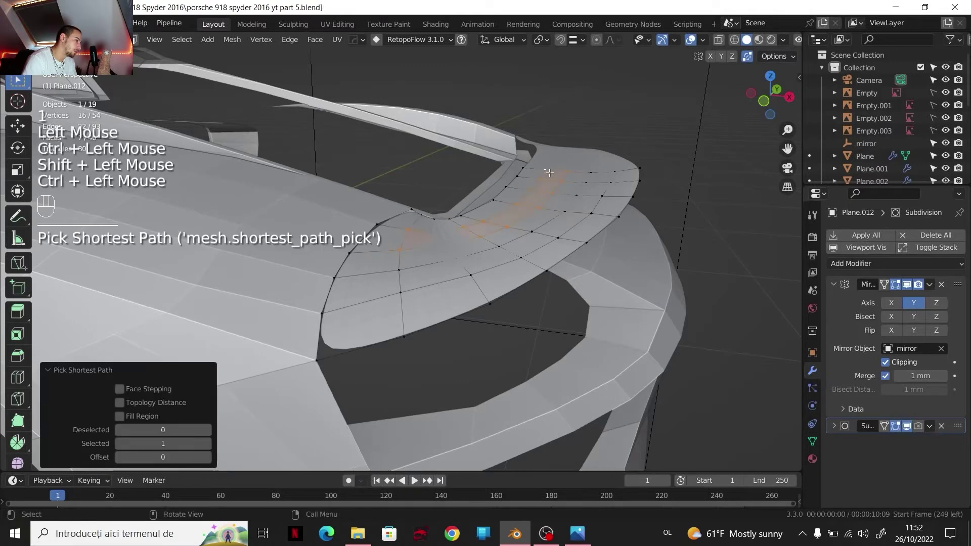
{"action": "key", "text": "2"}
{"action": "left_click", "coordinate": [422, 236]}
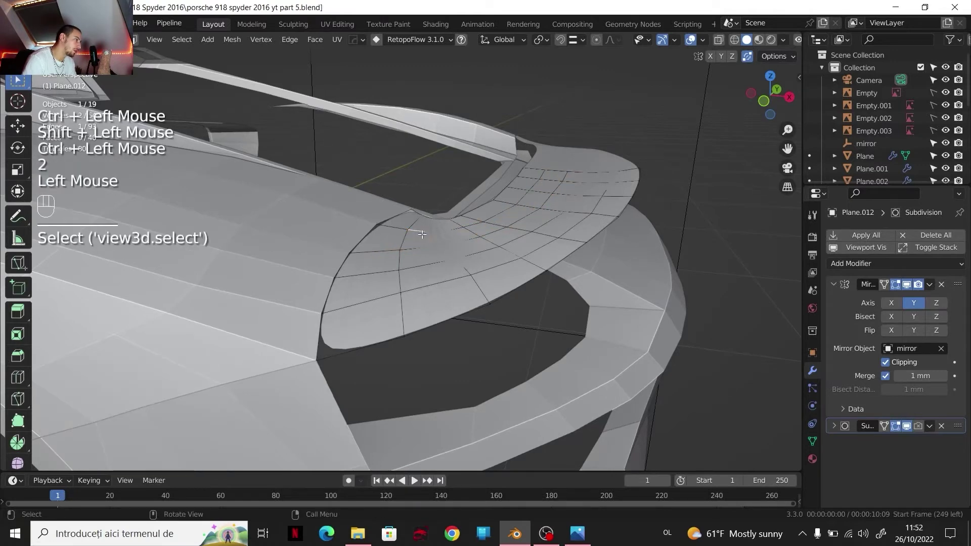
{"action": "left_click", "coordinate": [543, 176], "text": "ctrl"}
{"action": "left_click", "coordinate": [422, 253], "text": "shift"}
{"action": "right_click", "coordinate": [458, 55]}
{"action": "mouse_move", "coordinate": [457, 55]}
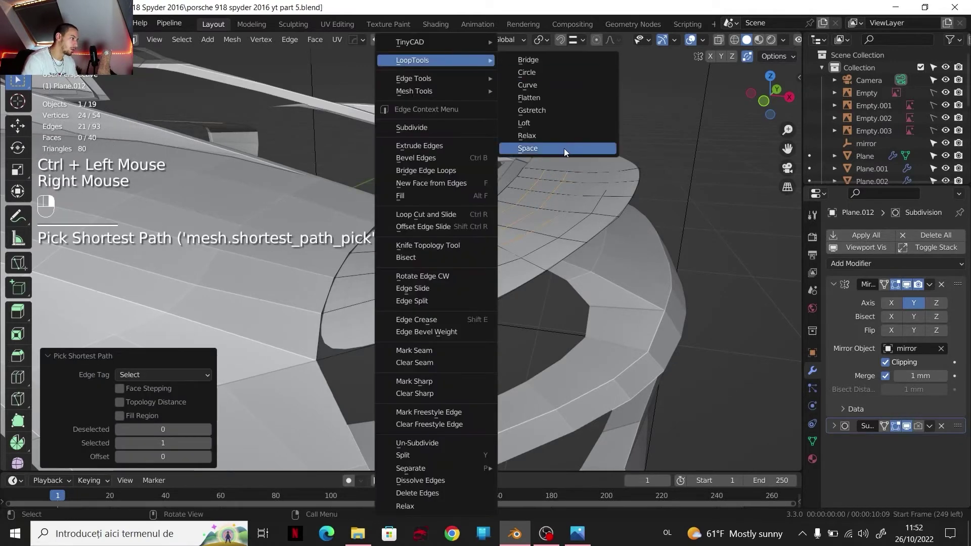
{"action": "left_click", "coordinate": [554, 136]}
{"action": "middle_click_drag", "start_coordinate": [624, 243], "coordinate": [713, 343]}
{"action": "key", "text": "ctrl+z"}
Step: Examine the smoothed spoiler in Object Mode from perspective and compare it with the top and side blueprints
{"action": "key", "text": "Tab"}
{"action": "scroll", "coordinate": [575, 277], "scroll_direction": "down", "scroll_amount": 1}
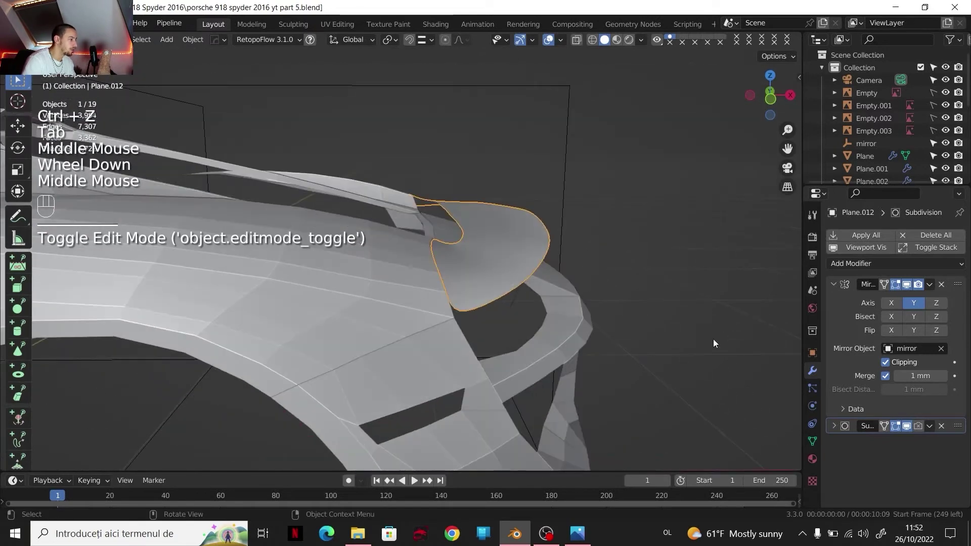
{"action": "middle_click_drag", "start_coordinate": [494, 231], "coordinate": [475, 263]}
{"action": "scroll", "coordinate": [475, 263], "scroll_direction": "down", "scroll_amount": 2}
{"action": "left_click", "coordinate": [770, 76]}
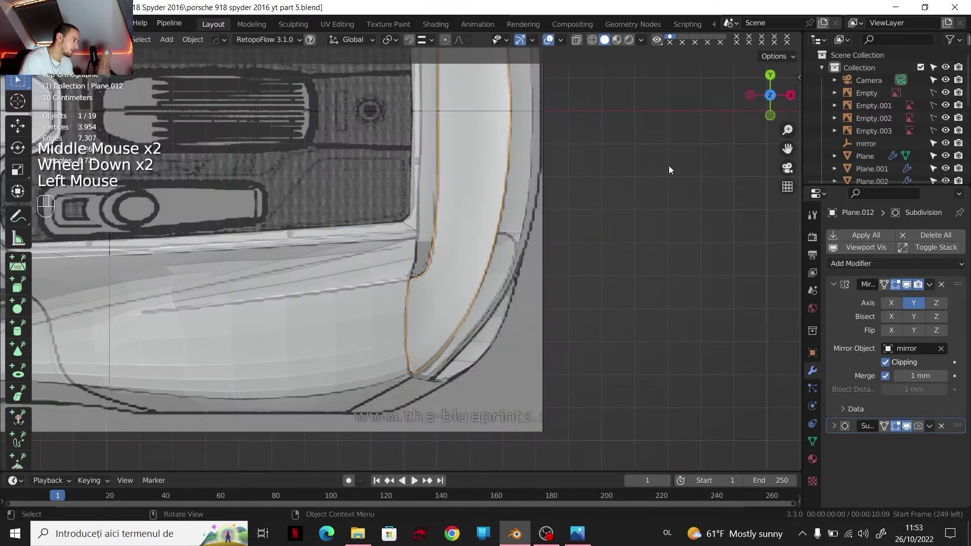
{"action": "middle_click_drag", "start_coordinate": [669, 166], "coordinate": [605, 217], "text": "shift"}
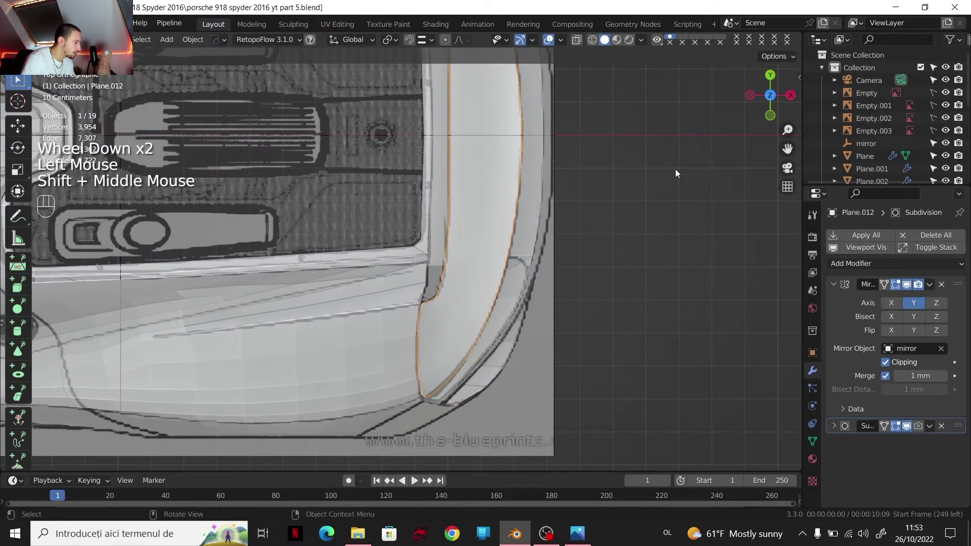
{"action": "left_click", "coordinate": [770, 114]}
{"action": "scroll", "coordinate": [770, 115], "scroll_direction": "up", "scroll_amount": 3}
{"action": "key", "text": "Tab"}
{"action": "scroll", "coordinate": [770, 114], "scroll_direction": "down", "scroll_amount": 2}
{"action": "key", "text": "Tab"}
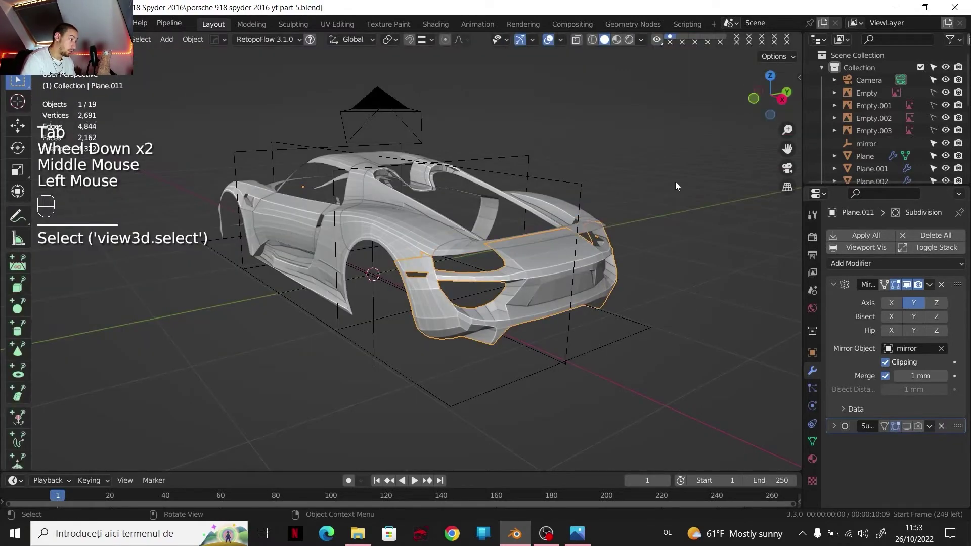
Step: Edit the rear bumper mesh and knife a diagonal edge between two vertices below the small side vent, beside the large opening
{"action": "key", "text": "Tab"}
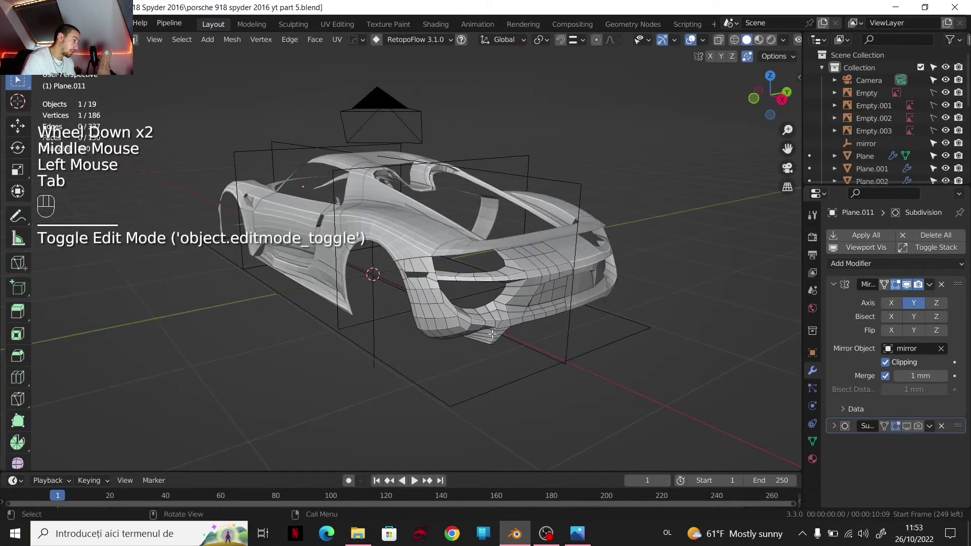
{"action": "middle_click_drag", "start_coordinate": [399, 248], "coordinate": [386, 217]}
{"action": "middle_click_drag", "start_coordinate": [386, 218], "coordinate": [540, 296], "text": "shift"}
{"action": "scroll", "coordinate": [449, 244], "scroll_direction": "up", "scroll_amount": 3}
{"action": "scroll", "coordinate": [506, 274], "scroll_direction": "up", "scroll_amount": 4}
{"action": "key", "text": "k"}
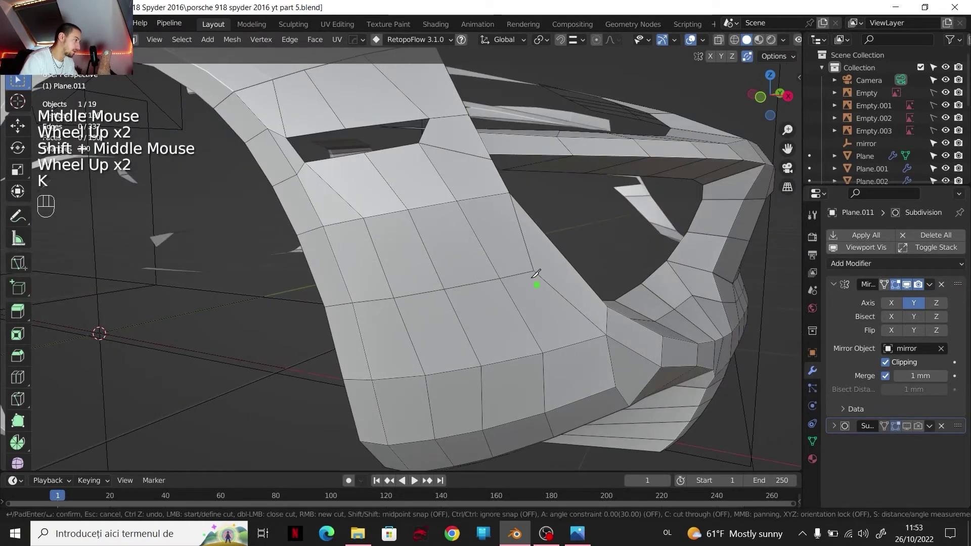
{"action": "left_click", "coordinate": [534, 270]}
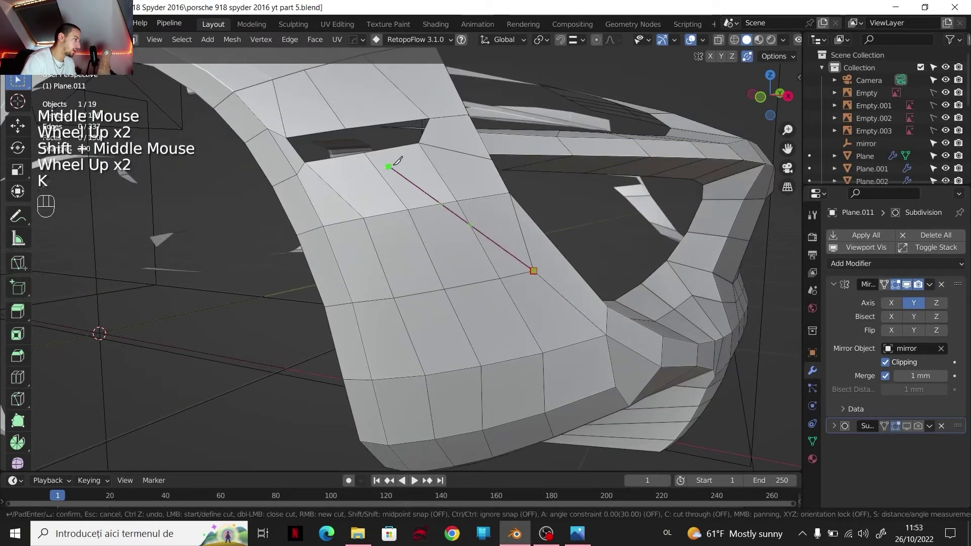
{"action": "left_click", "coordinate": [457, 201]}
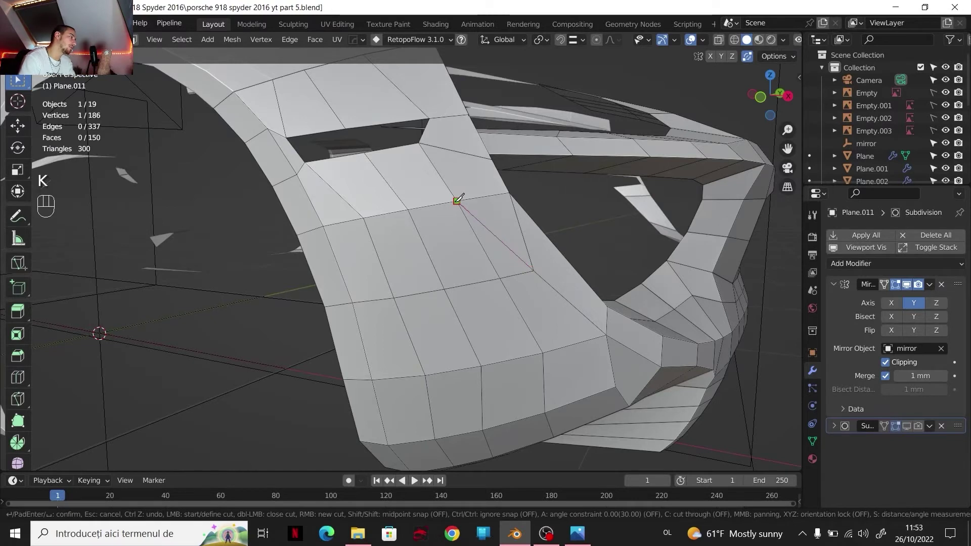
{"action": "key", "text": "Return"}
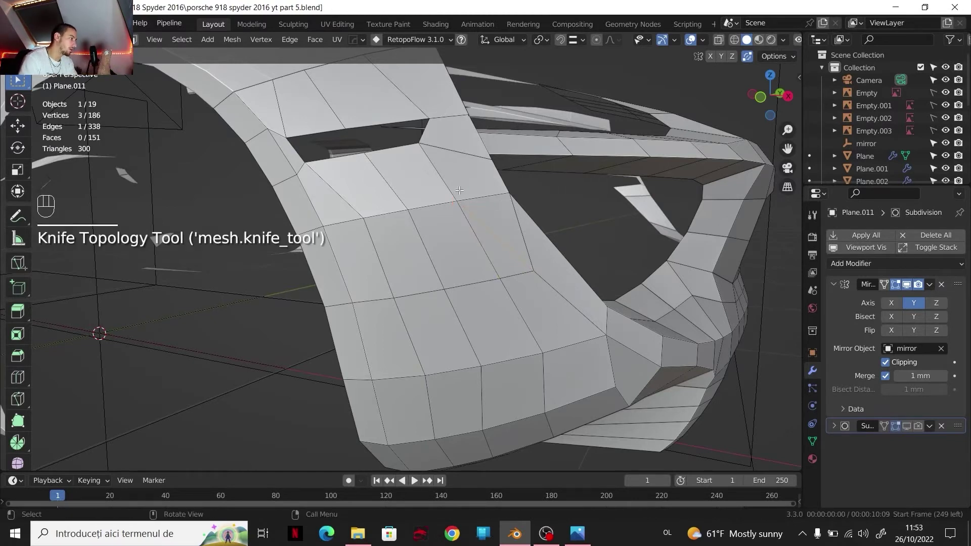
{"action": "scroll", "coordinate": [503, 212], "scroll_direction": "down", "scroll_amount": 2}
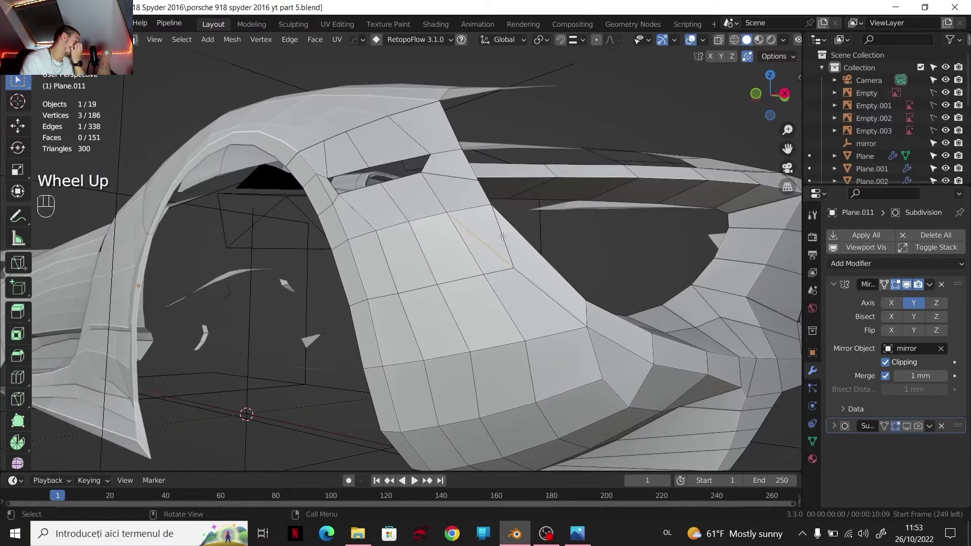
Step: Dissolve the rim-side edge beside the large opening and knife a new edge from its lower vertex out to the opening's rim
{"action": "scroll", "coordinate": [502, 236], "scroll_direction": "up", "scroll_amount": 2}
{"action": "left_click", "coordinate": [517, 242]}
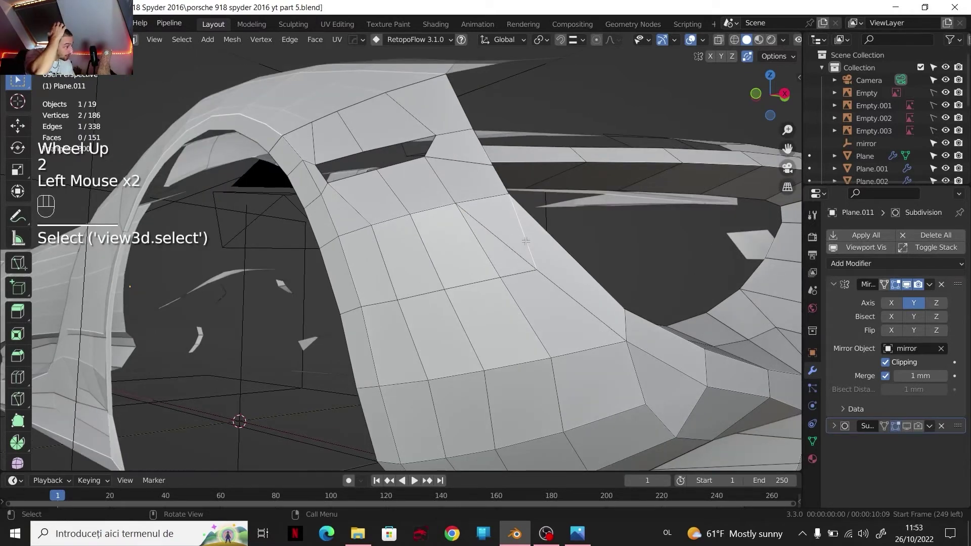
{"action": "key", "text": "Delete"}
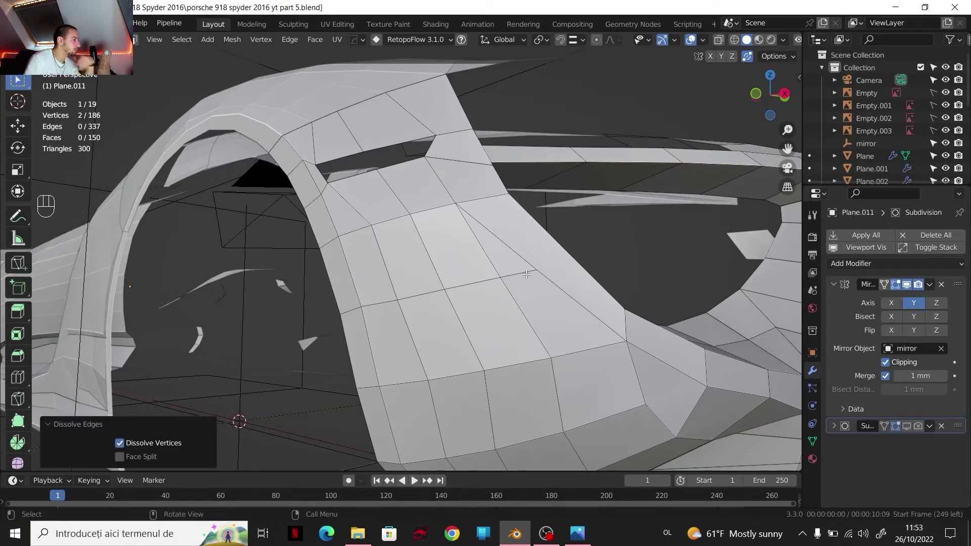
{"action": "key", "text": "k"}
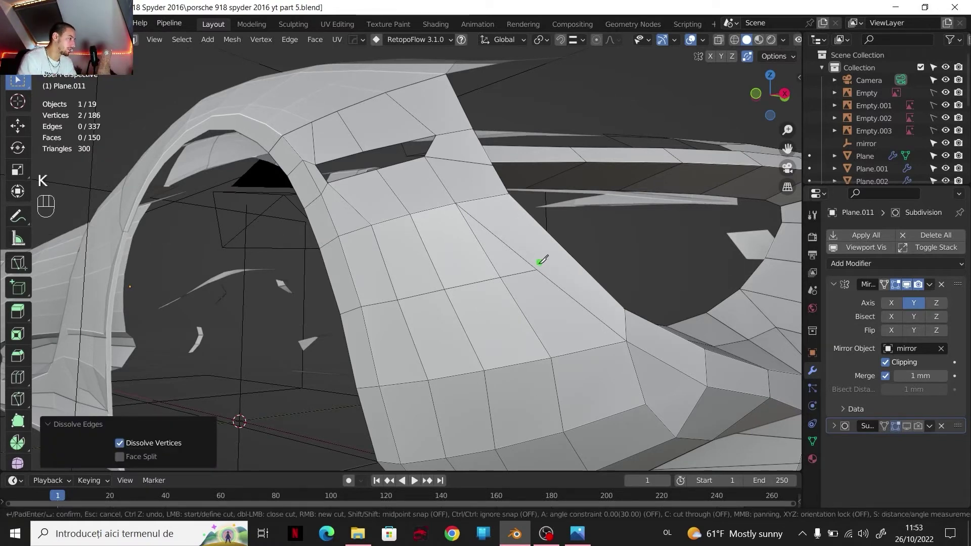
{"action": "left_click", "coordinate": [564, 248]}
{"action": "key", "text": "Return"}
Step: Continue the knife cut across the opening's inner flange, starting from the new rim vertex
{"action": "middle_click_drag", "start_coordinate": [564, 248], "coordinate": [458, 263]}
{"action": "middle_click_drag", "start_coordinate": [458, 263], "coordinate": [478, 272], "text": "shift"}
{"action": "key", "text": "k"}
{"action": "left_click", "coordinate": [480, 244]}
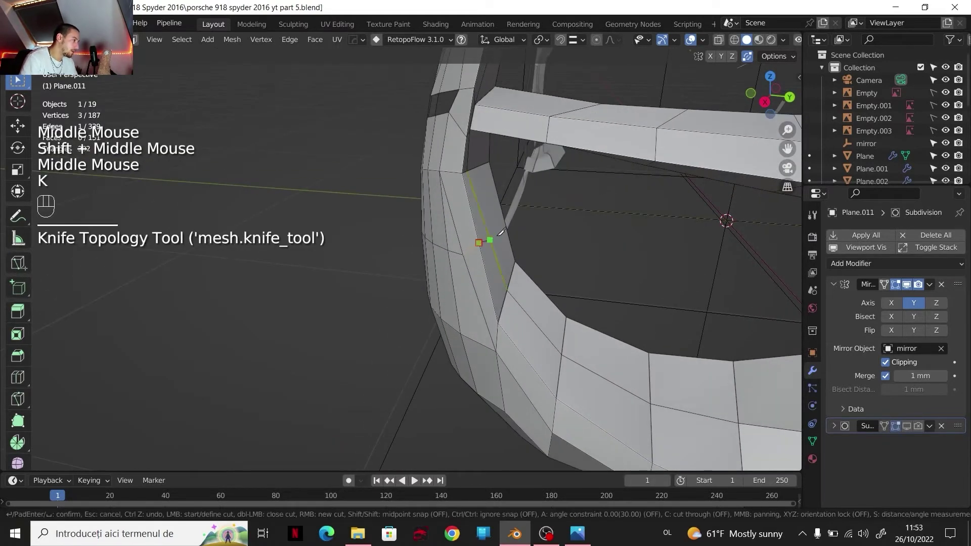
{"action": "left_click", "coordinate": [509, 224]}
{"action": "key", "text": "Return"}
{"action": "middle_click_drag", "start_coordinate": [509, 224], "coordinate": [582, 202]}
{"action": "scroll", "coordinate": [550, 243], "scroll_direction": "down", "scroll_amount": 1}
{"action": "middle_click_drag", "start_coordinate": [582, 202], "coordinate": [559, 228], "text": "shift"}
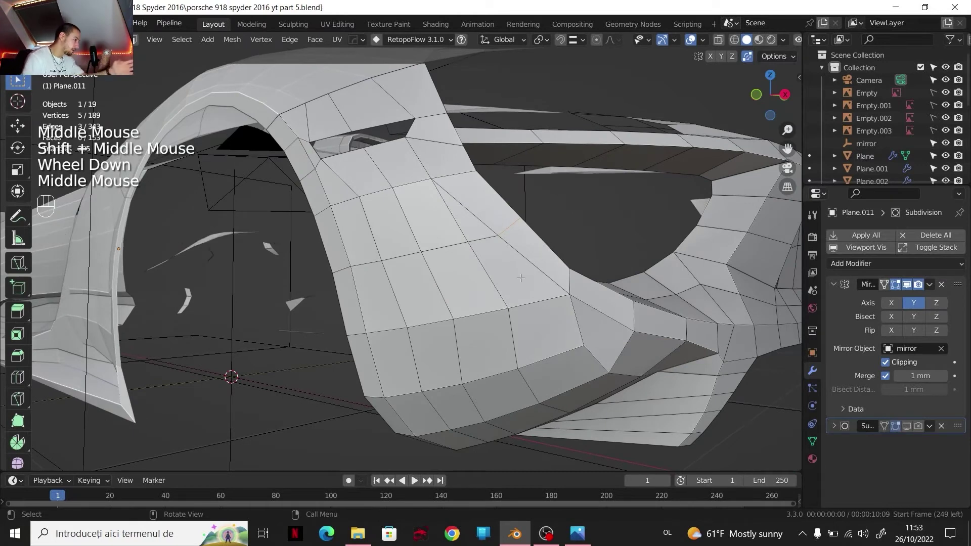
{"action": "scroll", "coordinate": [533, 261], "scroll_direction": "down", "scroll_amount": 1}
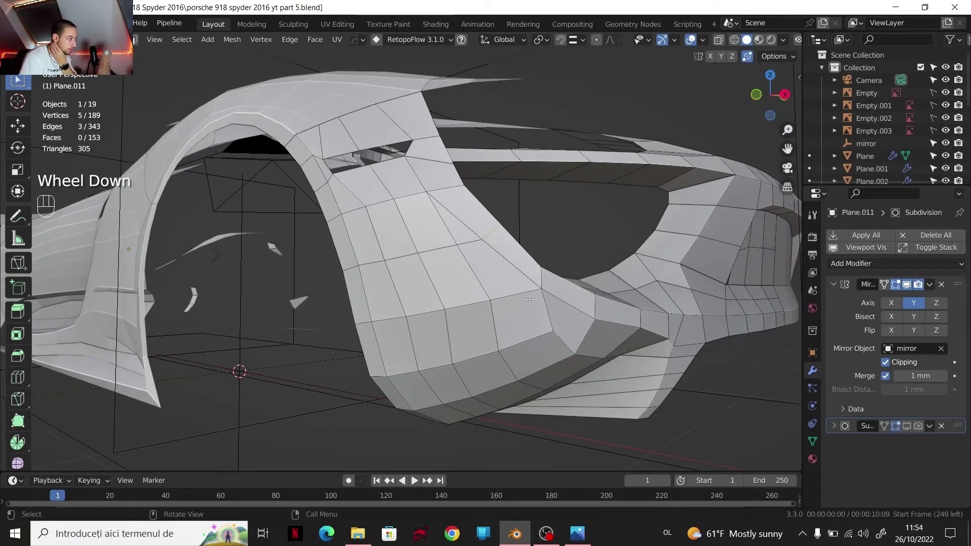
Step: Edge-slide the lengthwise edge line through the bumper corner fully onto the neighbouring line nearer the opening, with factor 1.000
{"action": "middle_click_drag", "start_coordinate": [530, 300], "coordinate": [506, 291]}
{"action": "middle_click_drag", "start_coordinate": [506, 291], "coordinate": [488, 284], "text": "shift"}
{"action": "middle_click_drag", "start_coordinate": [488, 284], "coordinate": [474, 283]}
{"action": "left_click", "coordinate": [473, 282]}
{"action": "key", "text": "2"}
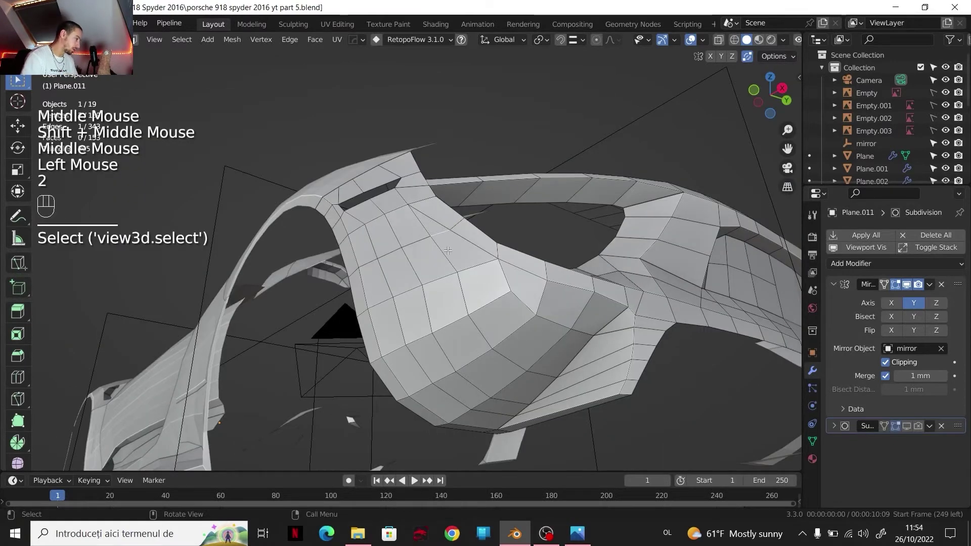
{"action": "left_click", "coordinate": [448, 251]}
{"action": "left_click", "coordinate": [598, 359], "text": "alt"}
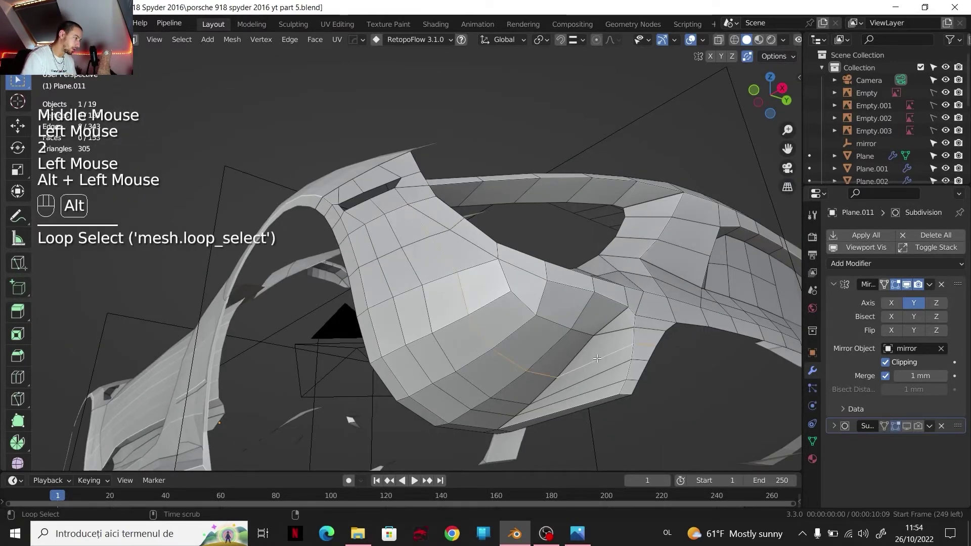
{"action": "left_click", "coordinate": [420, 221], "text": "shift"}
{"action": "key", "text": "g"}
{"action": "key", "text": "g"}
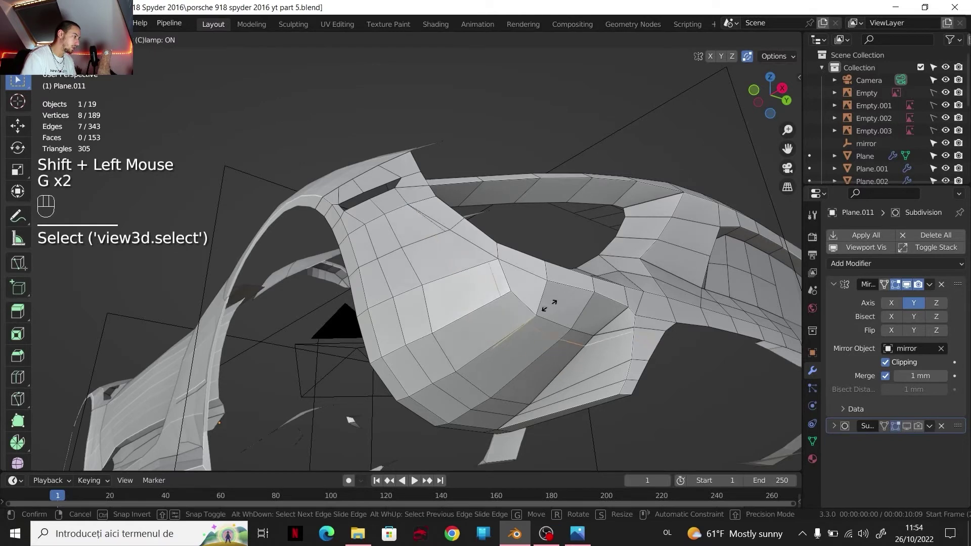
{"action": "left_click", "coordinate": [586, 268]}
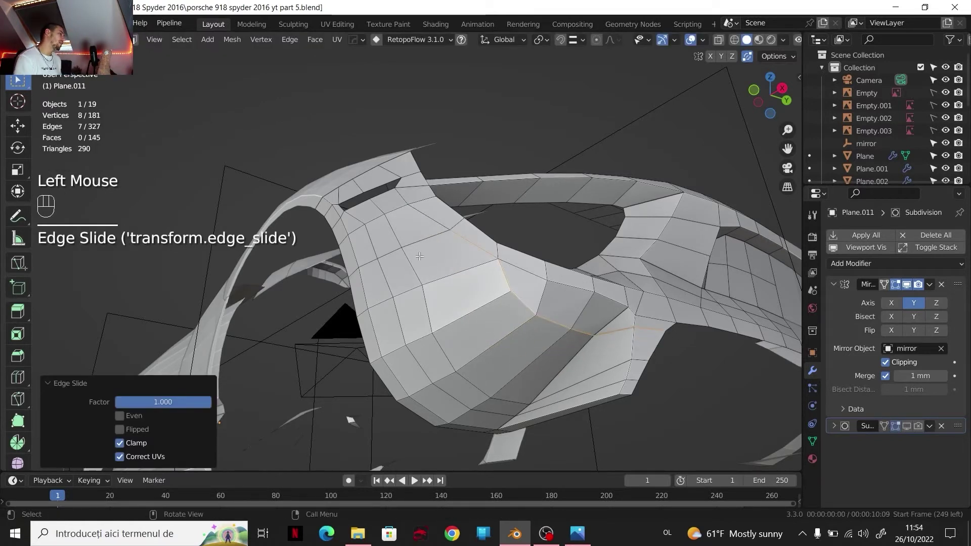
Step: Edge-slide the adjacent lengthwise edge line of the bumper corner toward the opening with factor 0.466 to even out the spacing
{"action": "left_click", "coordinate": [594, 368], "text": "alt"}
{"action": "key", "text": "g"}
{"action": "key", "text": "g"}
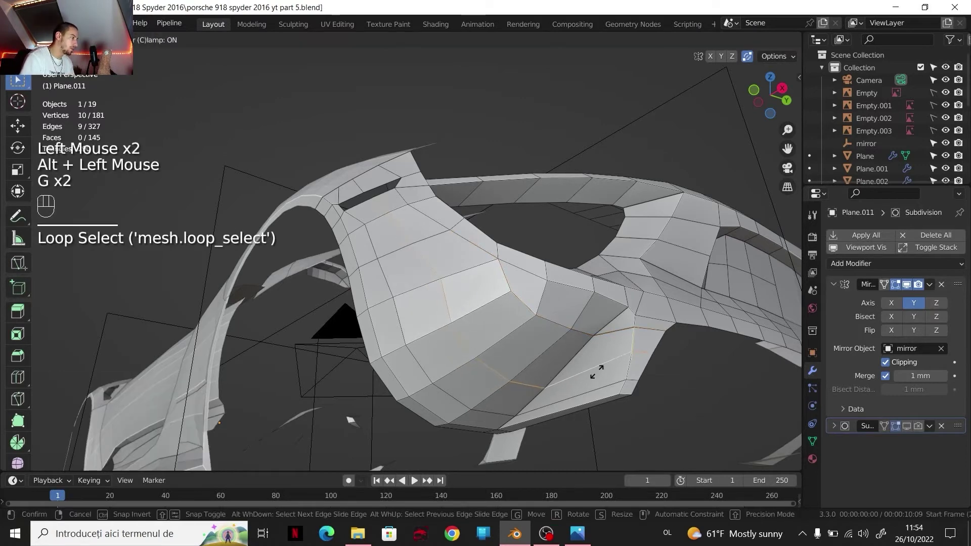
{"action": "right_click", "coordinate": [601, 369]}
{"action": "left_click", "coordinate": [489, 279], "text": "shift"}
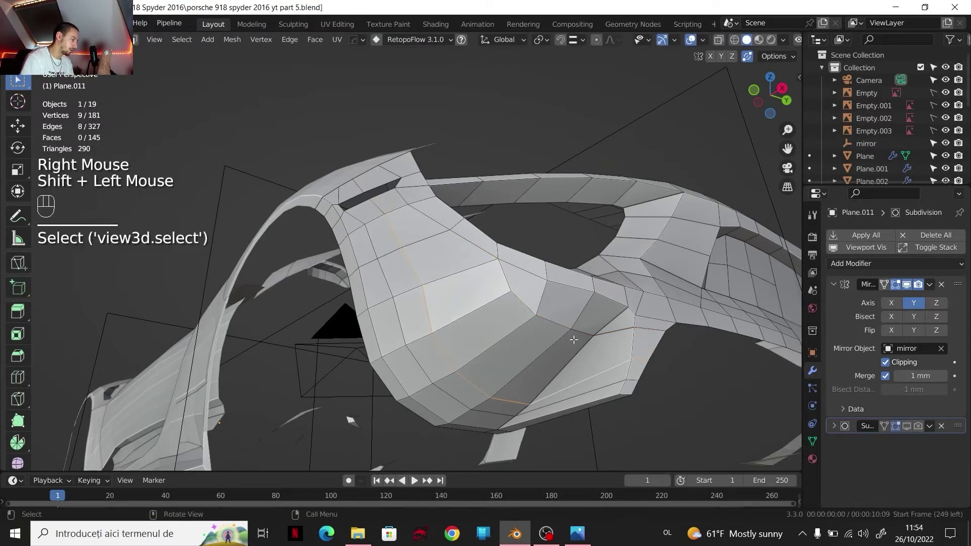
{"action": "key", "text": "g"}
{"action": "key", "text": "g"}
{"action": "left_click", "coordinate": [444, 288]}
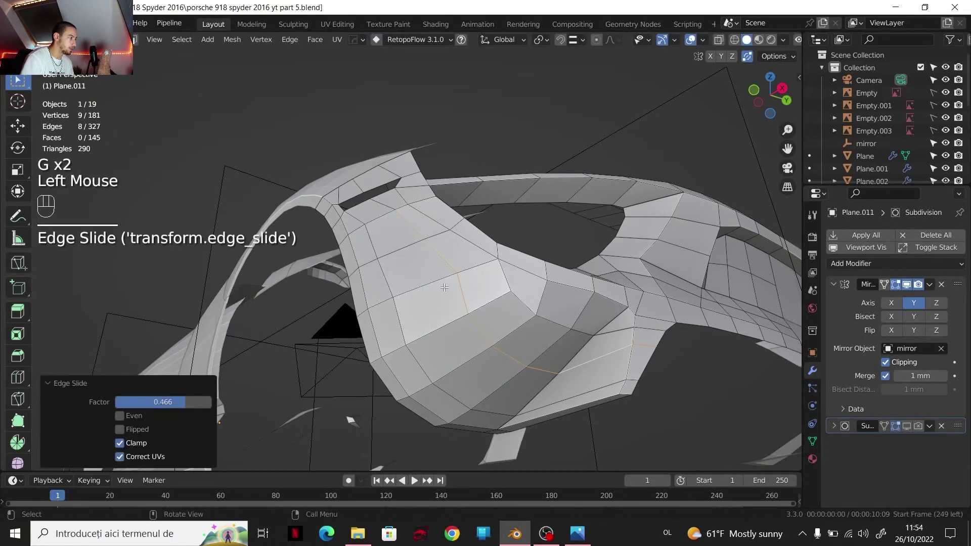
Step: Edge-slide the lengthwise edge line nearest the wheel arch, including its underside edges, toward the opening with factor 0.231
{"action": "left_click", "coordinate": [383, 255]}
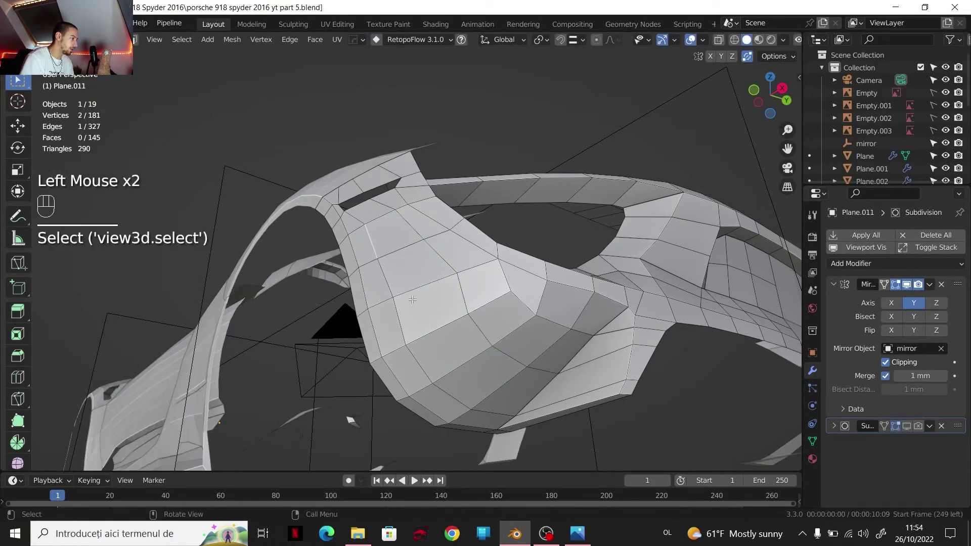
{"action": "left_click", "coordinate": [635, 383], "text": "ctrl"}
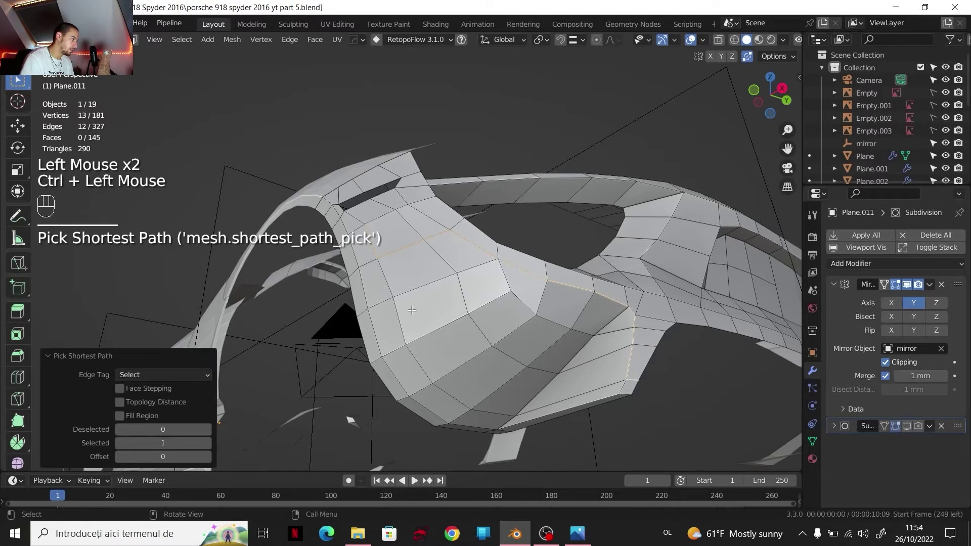
{"action": "left_click", "coordinate": [530, 376]}
{"action": "left_click", "coordinate": [494, 412], "text": "ctrl"}
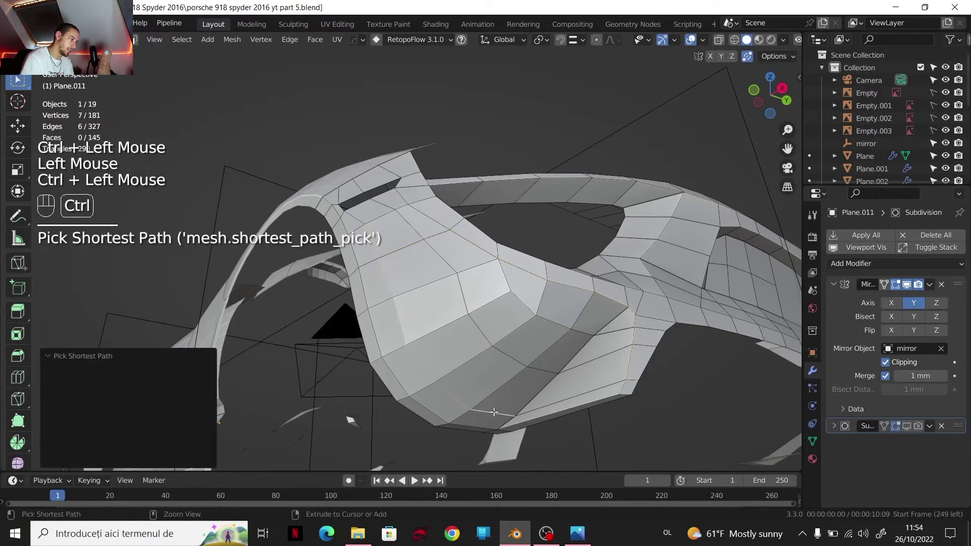
{"action": "left_click", "coordinate": [601, 395], "text": "shift"}
{"action": "left_click", "coordinate": [627, 381], "text": "shift"}
{"action": "key", "text": "g"}
{"action": "key", "text": "g"}
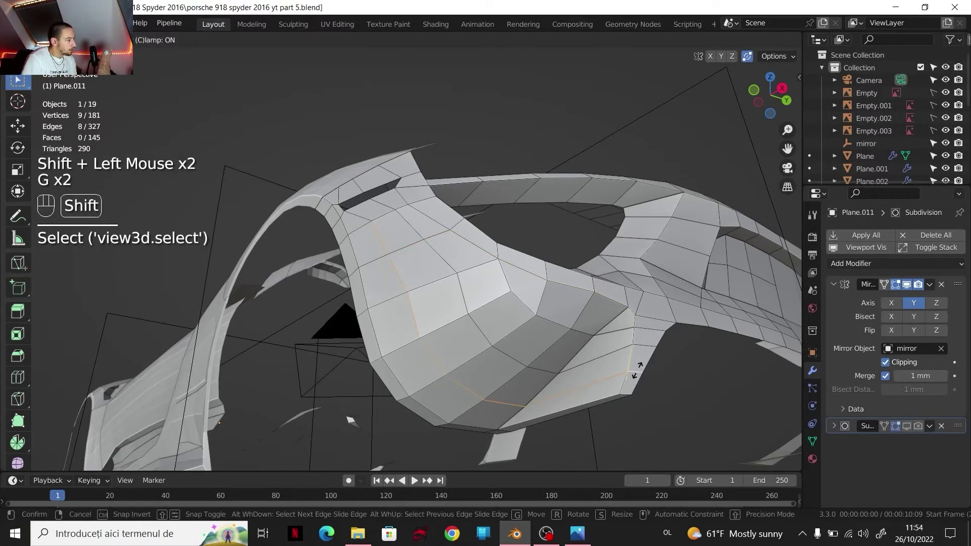
{"action": "left_click", "coordinate": [635, 374], "text": "shift"}
{"action": "scroll", "coordinate": [653, 354], "scroll_direction": "down", "scroll_amount": 2}
{"action": "middle_click_drag", "start_coordinate": [653, 355], "coordinate": [678, 340]}
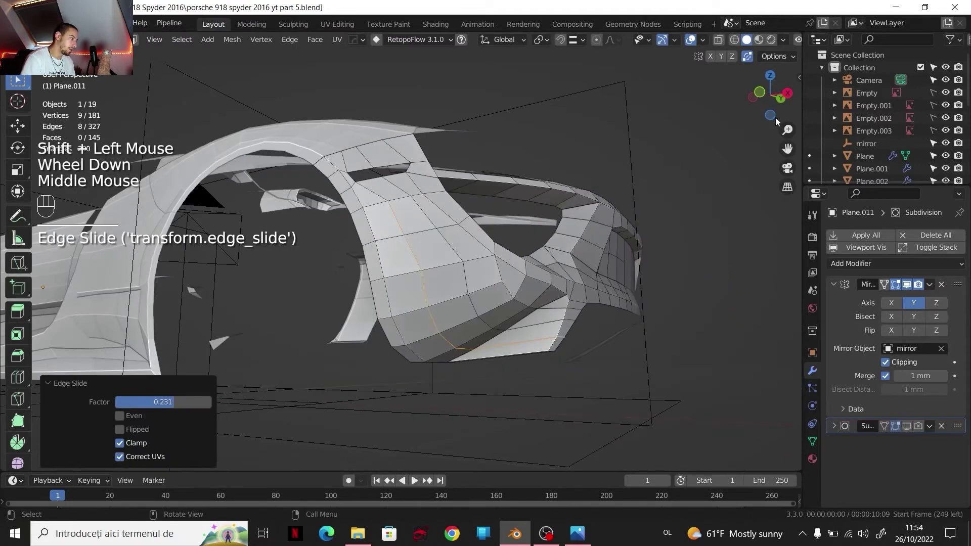
Step: Move the six vertices along the bumper corner's lower crease 15.449 mm in X and -9.8873 mm in Z onto the side blueprint's line
{"action": "left_click", "coordinate": [761, 92]}
{"action": "scroll", "coordinate": [608, 278], "scroll_direction": "up", "scroll_amount": 2}
{"action": "middle_click_drag", "start_coordinate": [578, 291], "coordinate": [506, 186], "text": "shift"}
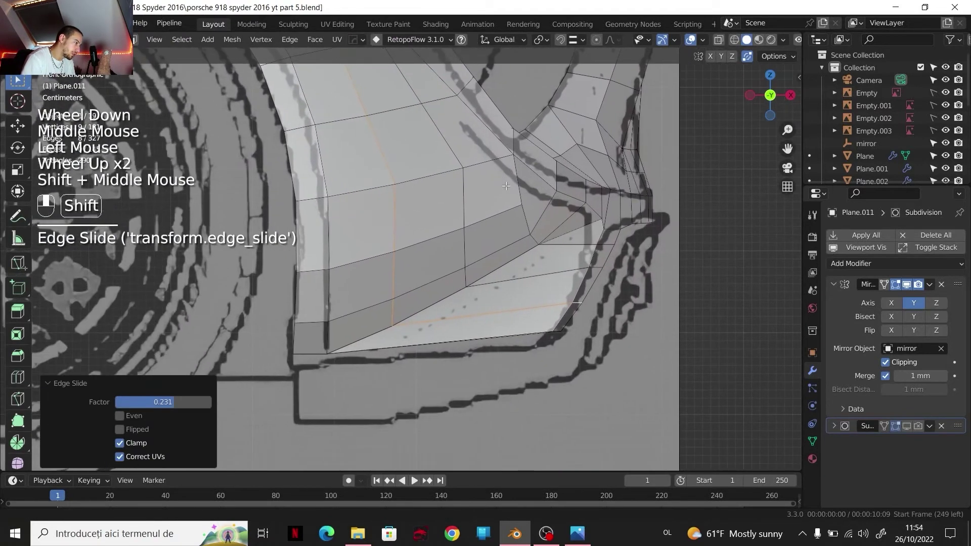
{"action": "key", "text": "2"}
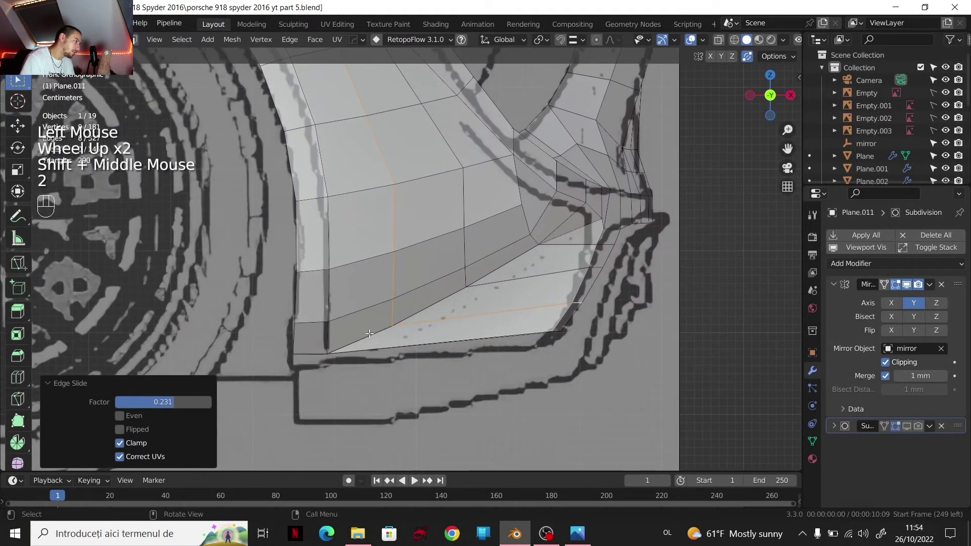
{"action": "left_click", "coordinate": [369, 334]}
{"action": "middle_click_drag", "start_coordinate": [369, 334], "coordinate": [470, 357]}
{"action": "left_click", "coordinate": [474, 358], "text": "shift"}
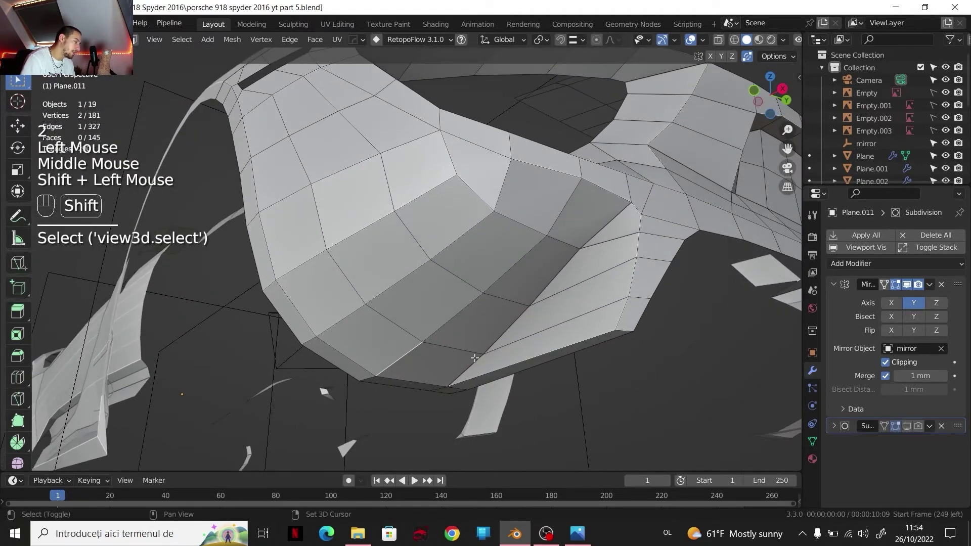
{"action": "left_click", "coordinate": [490, 352], "text": "shift"}
{"action": "key", "text": "1"}
{"action": "left_click", "coordinate": [423, 343]}
{"action": "left_click", "coordinate": [484, 354], "text": "shift"}
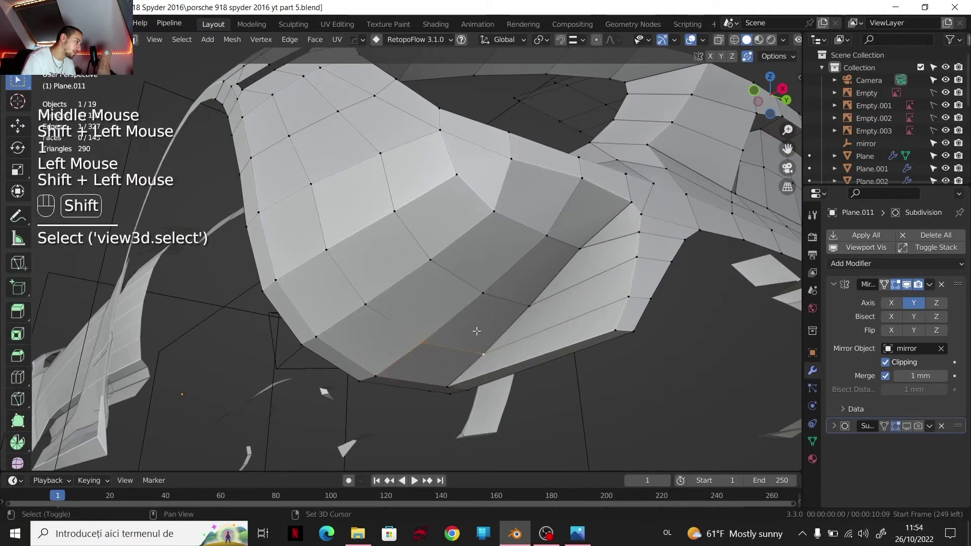
{"action": "left_click", "coordinate": [483, 294], "text": "shift"}
{"action": "left_click", "coordinate": [531, 306], "text": "shift"}
{"action": "left_click", "coordinate": [580, 248], "text": "shift"}
{"action": "left_click", "coordinate": [547, 236], "text": "shift"}
{"action": "left_click", "coordinate": [755, 90]}
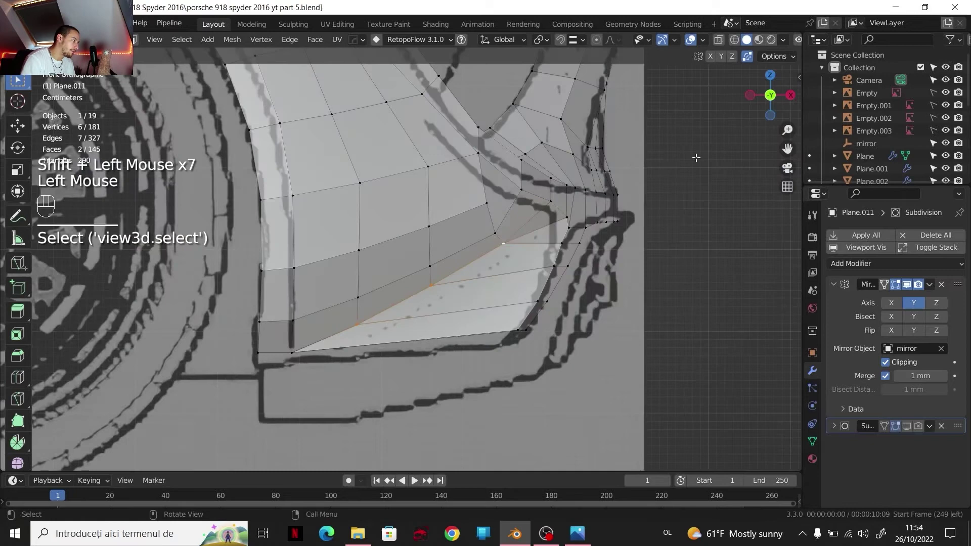
{"action": "key", "text": "g"}
{"action": "left_click", "coordinate": [597, 266]}
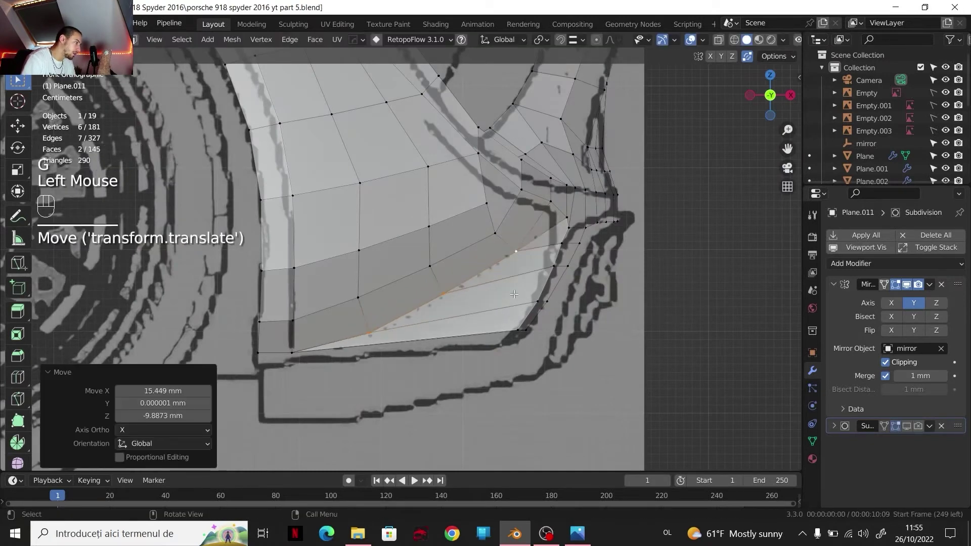
Step: Examine the adjusted lower crease and the bumper corner's surface flow from several angles
{"action": "middle_click_drag", "start_coordinate": [597, 266], "coordinate": [422, 274]}
{"action": "left_click", "coordinate": [422, 274]}
{"action": "left_click", "coordinate": [405, 287], "text": "shift"}
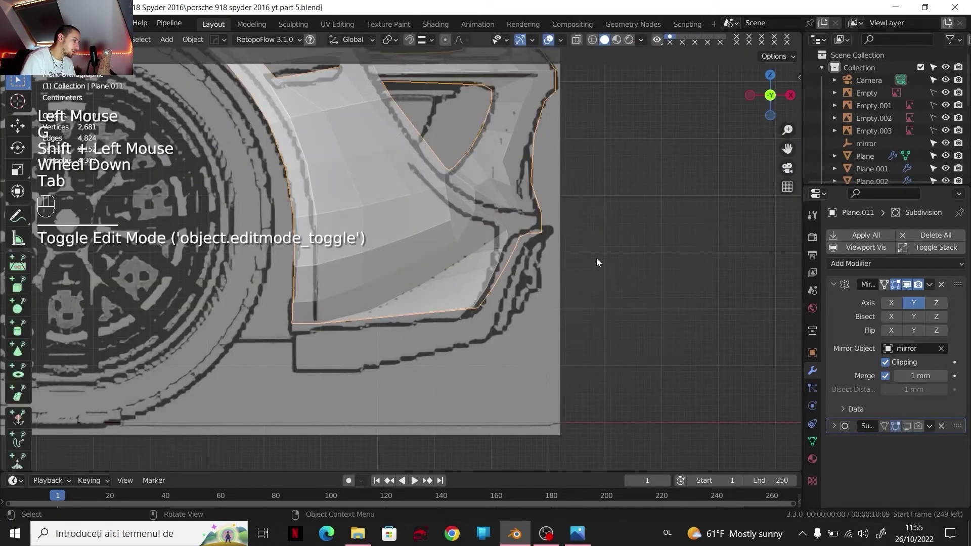
{"action": "scroll", "coordinate": [597, 258], "scroll_direction": "down", "scroll_amount": 3}
{"action": "middle_click_drag", "start_coordinate": [596, 258], "coordinate": [438, 254]}
{"action": "key", "text": "Tab"}
{"action": "scroll", "coordinate": [506, 272], "scroll_direction": "down", "scroll_amount": 2}
{"action": "scroll", "coordinate": [501, 273], "scroll_direction": "up", "scroll_amount": 2}
{"action": "scroll", "coordinate": [439, 254], "scroll_direction": "up", "scroll_amount": 2}
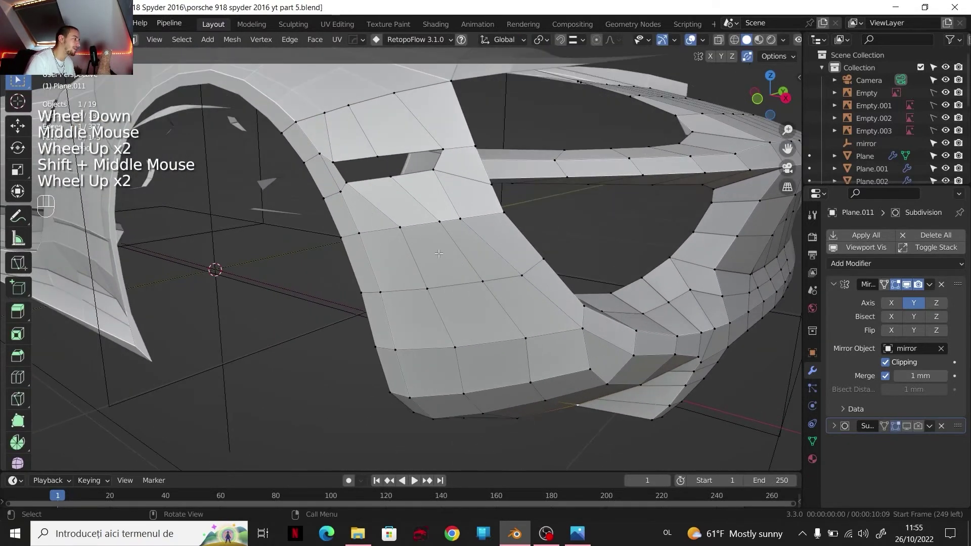
{"action": "scroll", "coordinate": [439, 252], "scroll_direction": "down", "scroll_amount": 2}
{"action": "middle_click_drag", "start_coordinate": [438, 251], "coordinate": [504, 304]}
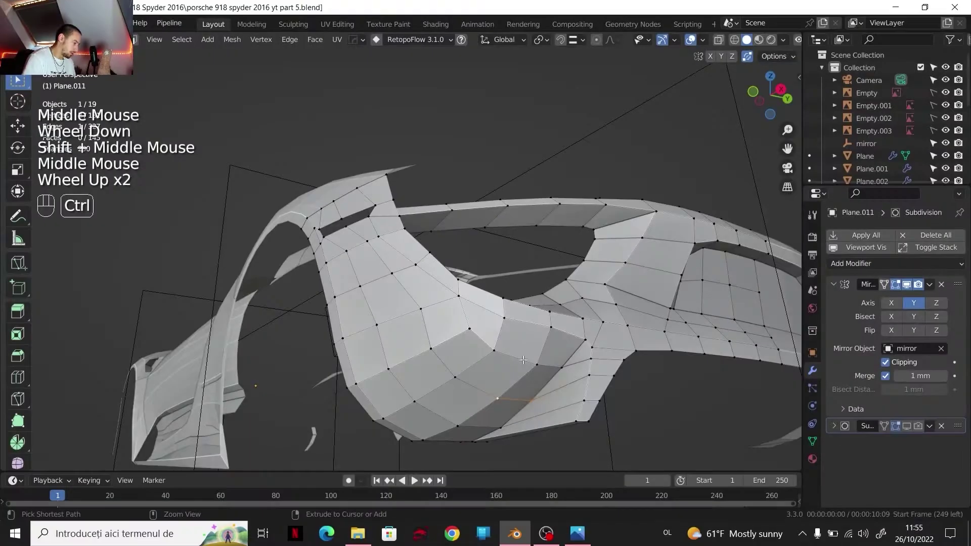
Step: Slide the protruding ridge vertex on the bumper corner below the opening along its edge with factor 0.236
{"action": "key", "text": "ctrl+r"}
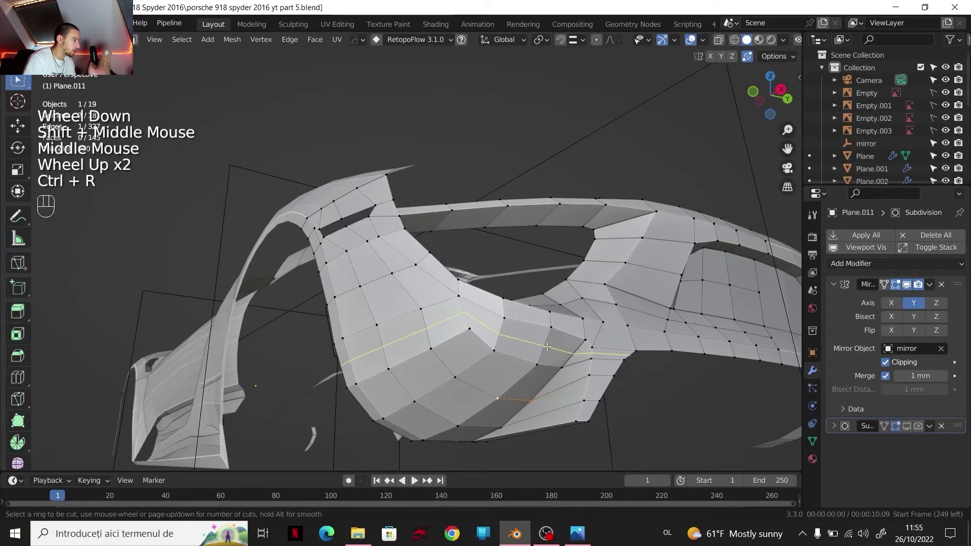
{"action": "scroll", "coordinate": [548, 347], "scroll_direction": "up", "scroll_amount": 2}
{"action": "left_click", "coordinate": [501, 360]}
{"action": "key", "text": "g"}
{"action": "key", "text": "g"}
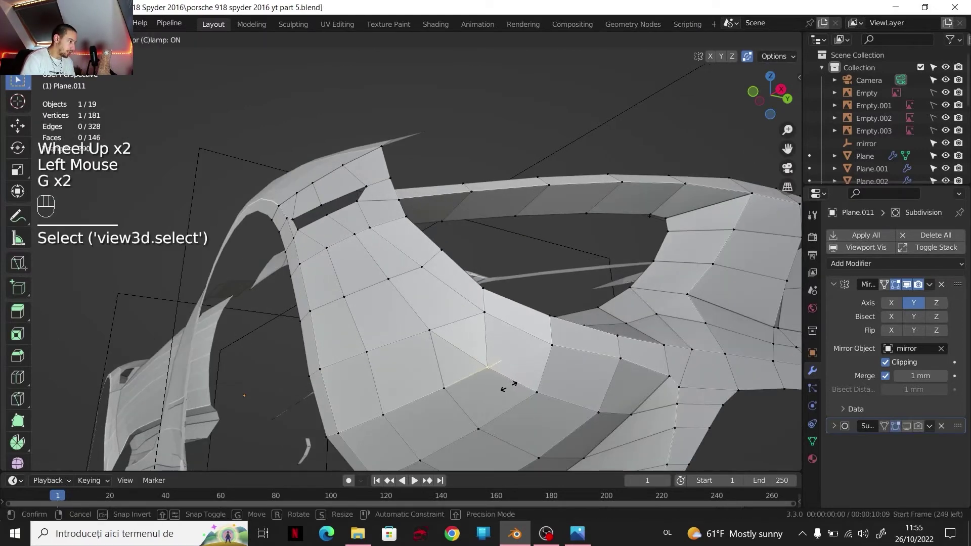
{"action": "left_click", "coordinate": [509, 386]}
{"action": "scroll", "coordinate": [508, 386], "scroll_direction": "down", "scroll_amount": 2}
{"action": "mouse_move", "coordinate": [509, 386]}
{"action": "middle_mouse_down"}
{"action": "mouse_move", "coordinate": [462, 355]}
{"action": "mouse_move", "coordinate": [506, 381]}
{"action": "middle_mouse_up"}
{"action": "middle_click_drag", "start_coordinate": [658, 283], "coordinate": [661, 252], "text": "shift"}
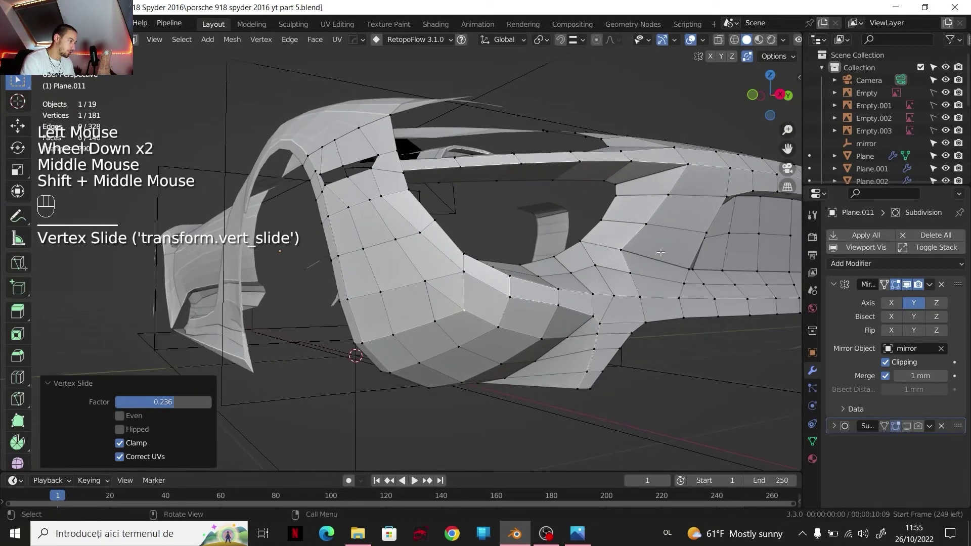
Step: Move the ridge vertex below the large opening -1.2447 mm along Z to follow the rear blueprint's contour
{"action": "left_click", "coordinate": [565, 303]}
{"action": "left_click", "coordinate": [780, 95]}
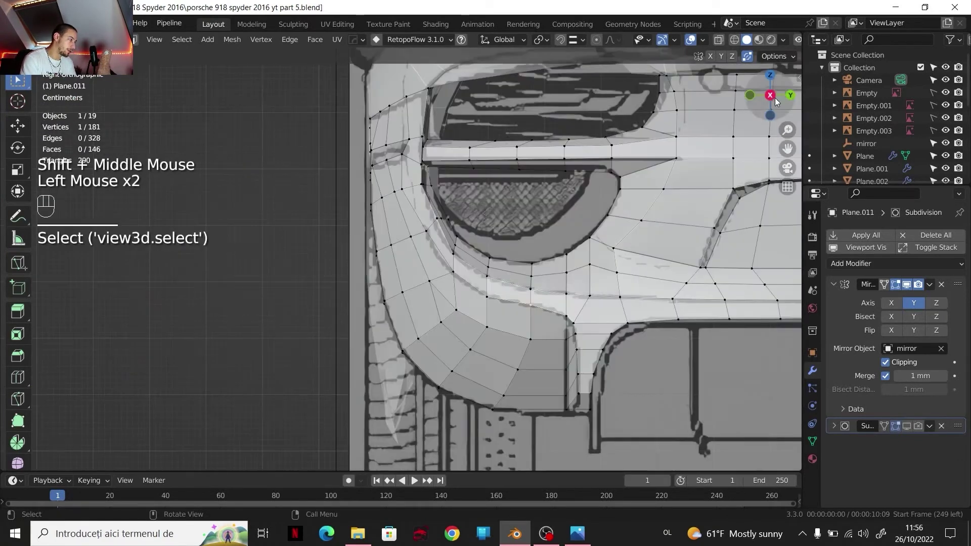
{"action": "scroll", "coordinate": [628, 280], "scroll_direction": "up", "scroll_amount": 1}
{"action": "key", "text": "g"}
{"action": "key", "text": "z"}
{"action": "left_click", "coordinate": [648, 317], "text": "shift"}
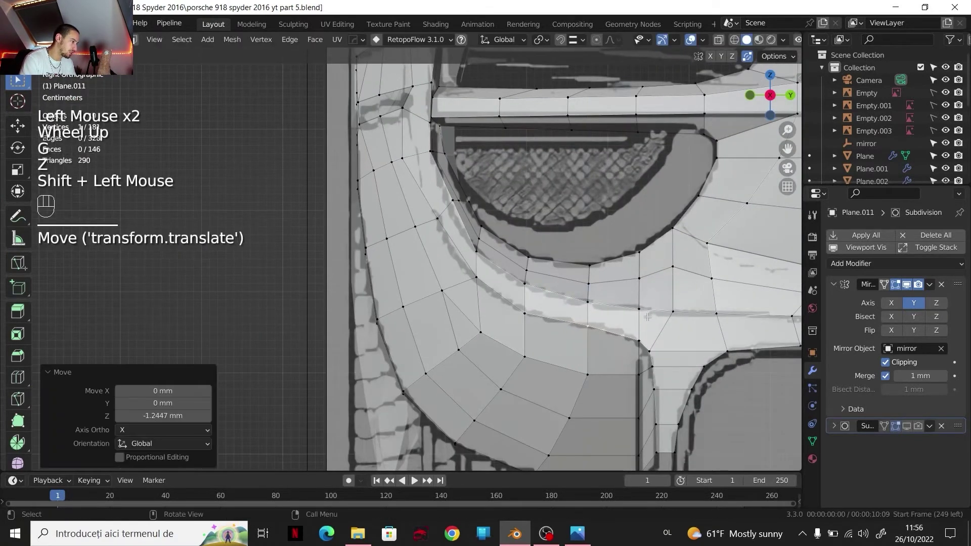
{"action": "middle_click_drag", "start_coordinate": [568, 310], "coordinate": [484, 267]}
{"action": "scroll", "coordinate": [654, 277], "scroll_direction": "down", "scroll_amount": 1}
{"action": "scroll", "coordinate": [484, 267], "scroll_direction": "down", "scroll_amount": 1}
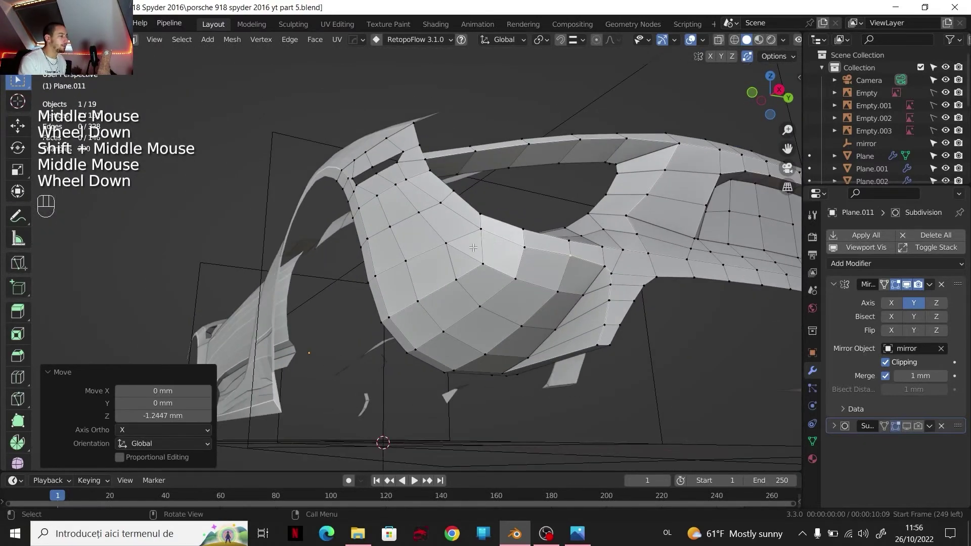
{"action": "scroll", "coordinate": [474, 248], "scroll_direction": "up", "scroll_amount": 1}
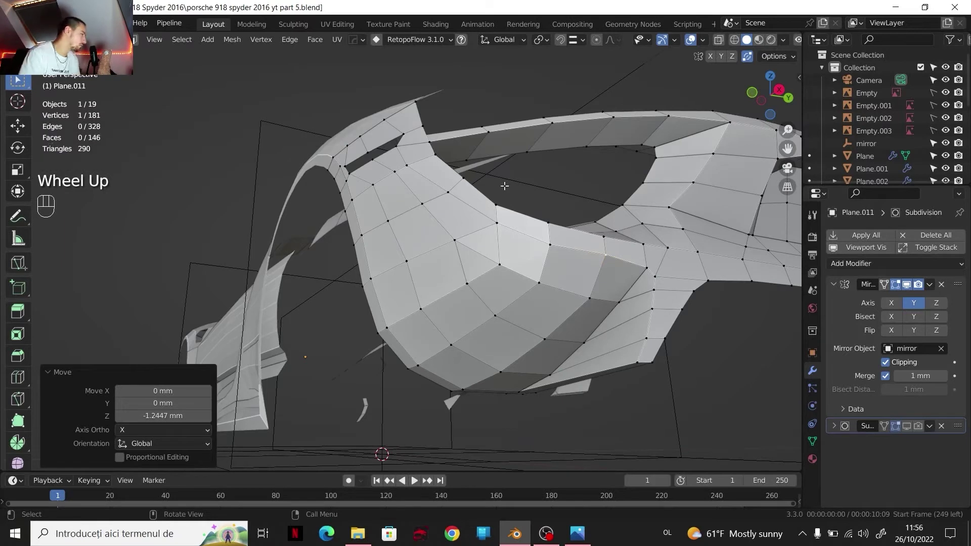
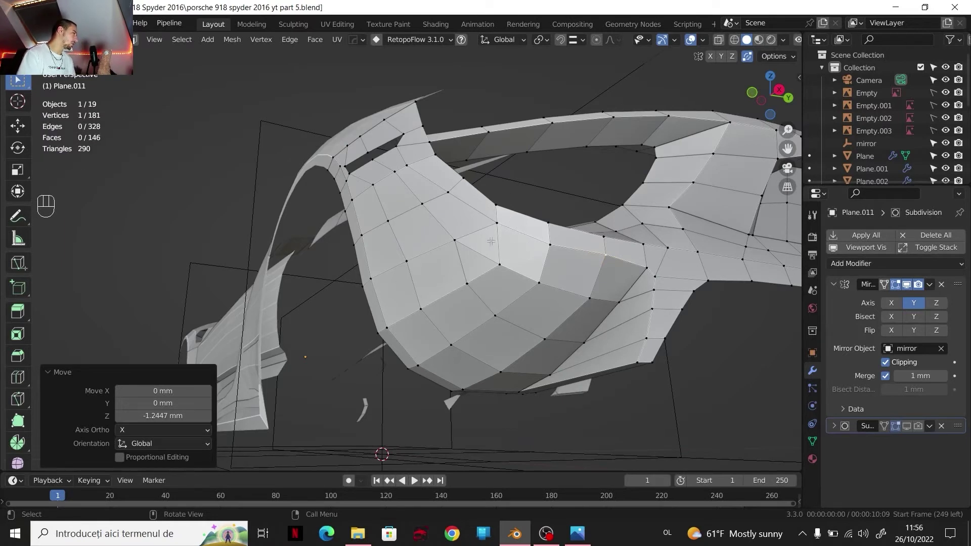
{"action": "left_click", "coordinate": [457, 246]}
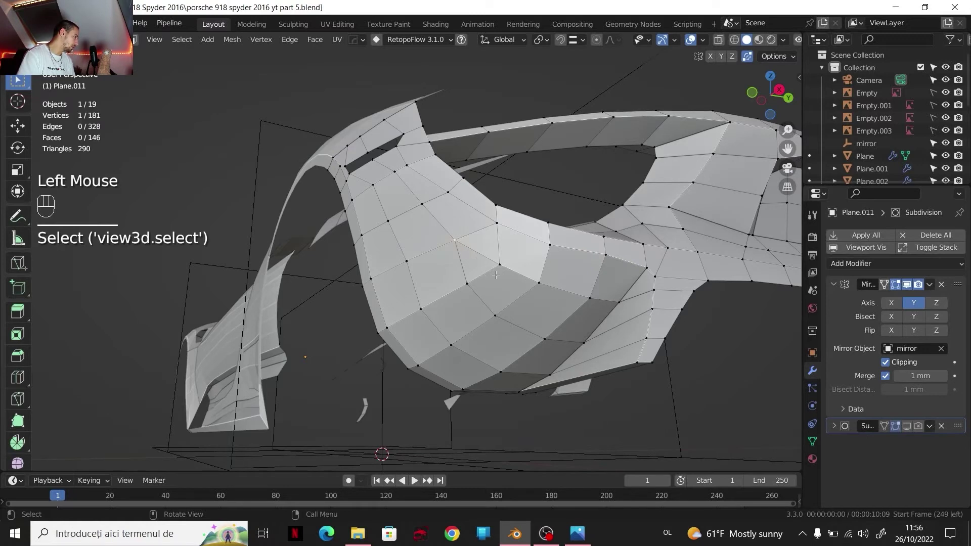
{"action": "key", "text": "g"}
{"action": "key", "text": "g"}
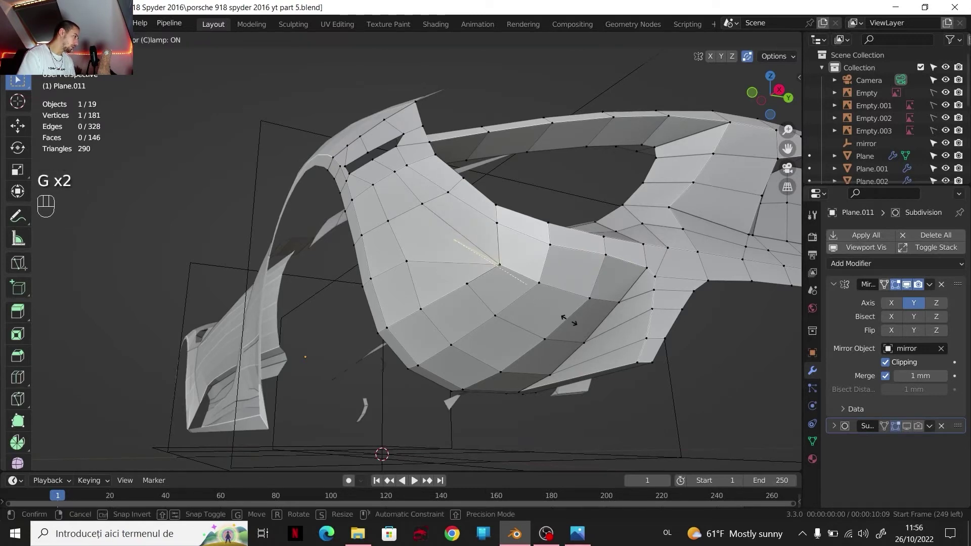
{"action": "right_click", "coordinate": [570, 321]}
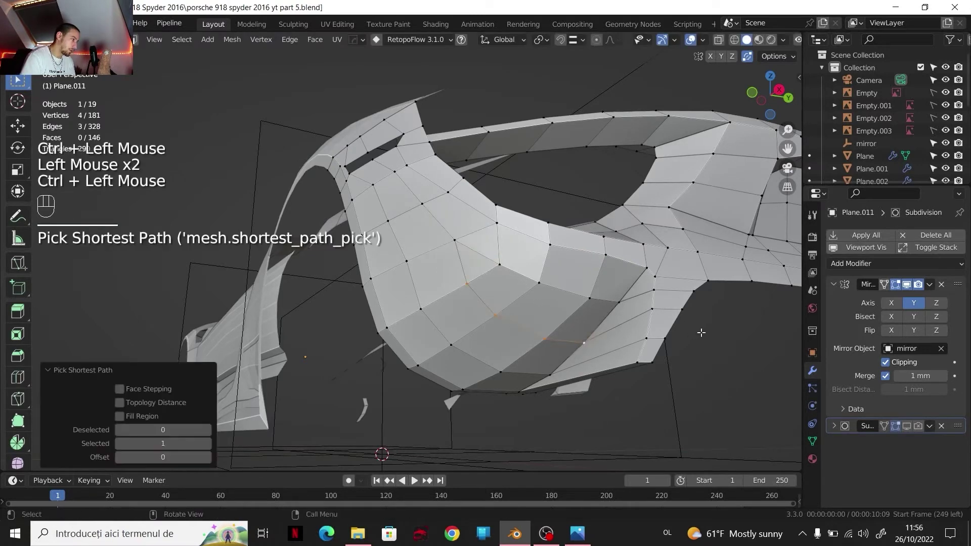
Step: Slide the six-vertex row across the bumper corner into the row above it with factor -1.000, merging both rows
{"action": "left_click", "coordinate": [685, 312], "text": "ctrl"}
{"action": "key", "text": "g"}
{"action": "key", "text": "g"}
{"action": "left_click", "coordinate": [539, 282]}
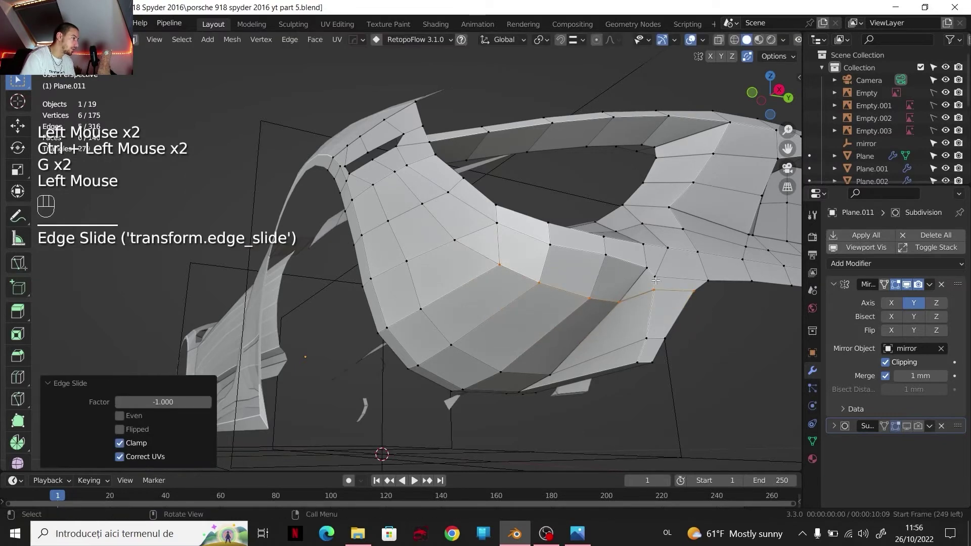
Step: Slide the remaining lower six-vertex row on the bumper corner upward along its edges with factor 0.300
{"action": "left_click", "coordinate": [420, 307]}
{"action": "key", "text": "g"}
{"action": "key", "text": "g"}
{"action": "left_click", "coordinate": [564, 318]}
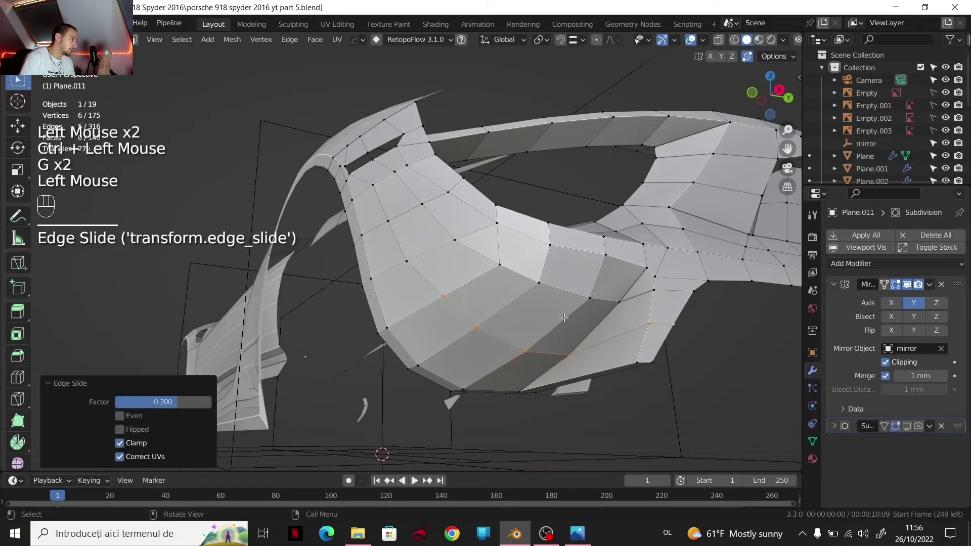
Step: Slide the four-vertex row running to the wheel arch edge into the row below with factor 1.000, merging both rows
{"action": "left_click", "coordinate": [459, 246]}
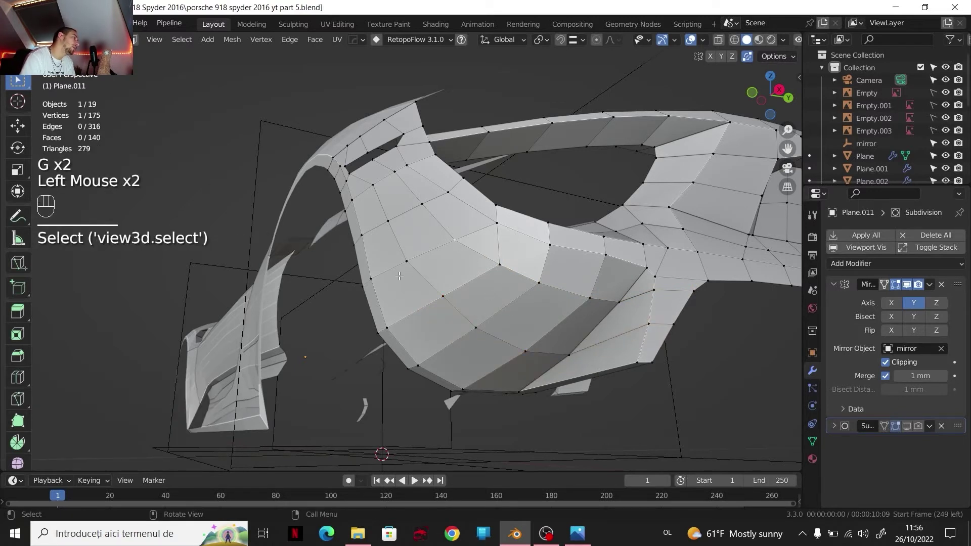
{"action": "left_click", "coordinate": [365, 281], "text": "ctrl"}
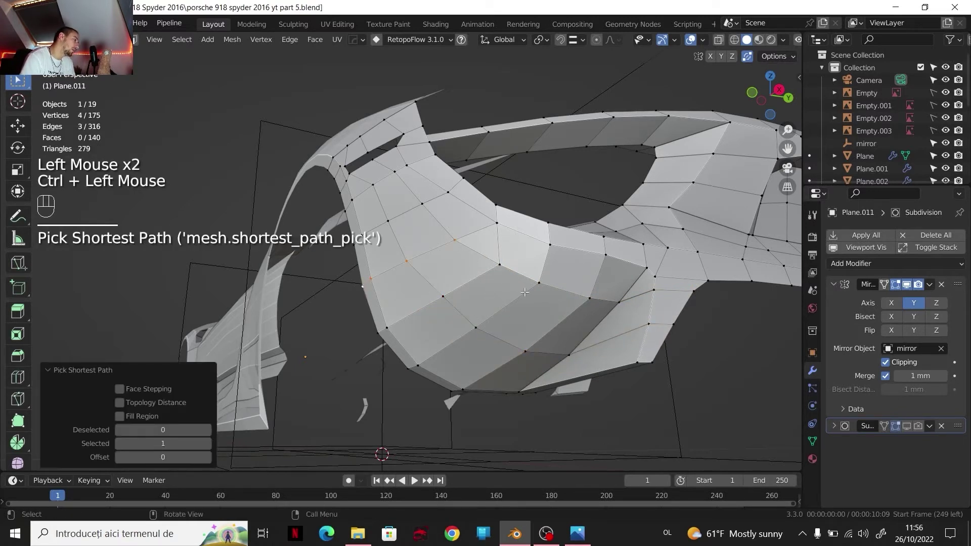
{"action": "key", "text": "g"}
{"action": "key", "text": "g"}
{"action": "left_click", "coordinate": [576, 334]}
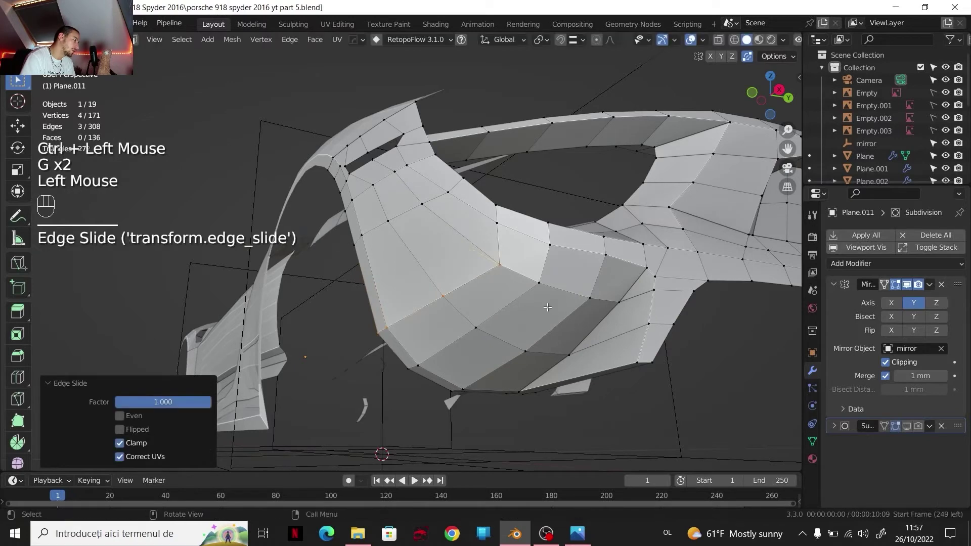
Step: Slide the three-vertex edge path on the rim beside the large rear opening to even out its spacing
{"action": "scroll", "coordinate": [519, 258], "scroll_direction": "down", "scroll_amount": 1}
{"action": "middle_click_drag", "start_coordinate": [519, 258], "coordinate": [471, 291]}
{"action": "scroll", "coordinate": [476, 279], "scroll_direction": "up", "scroll_amount": 3}
{"action": "left_click", "coordinate": [495, 223]}
{"action": "middle_click_drag", "start_coordinate": [496, 222], "coordinate": [506, 203]}
{"action": "left_click", "coordinate": [514, 166], "text": "ctrl"}
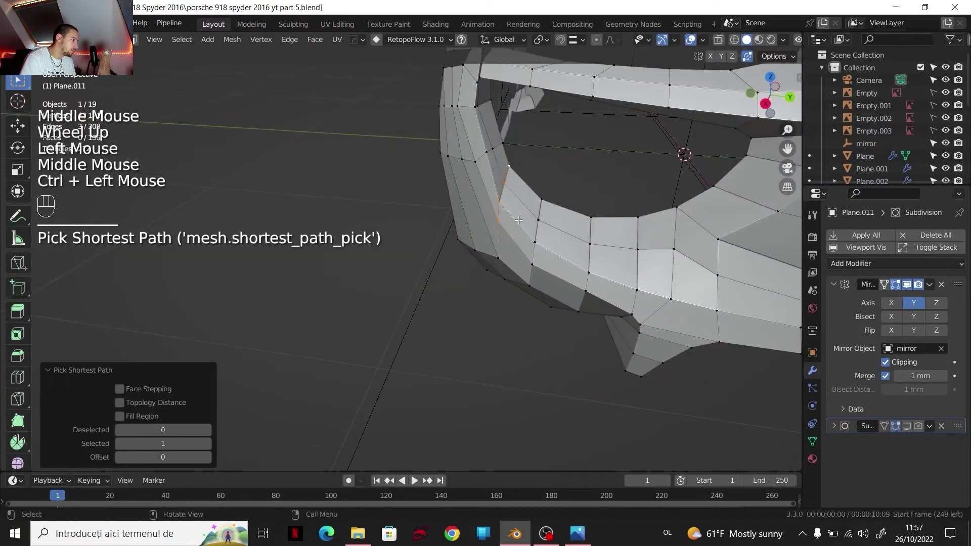
{"action": "middle_click_drag", "start_coordinate": [513, 167], "coordinate": [506, 273]}
{"action": "key", "text": "g"}
{"action": "key", "text": "g"}
{"action": "left_click", "coordinate": [560, 222]}
Step: Slide the short edge path running to the upper rim of the large opening with factor 0.140
{"action": "scroll", "coordinate": [556, 226], "scroll_direction": "down", "scroll_amount": 1}
{"action": "scroll", "coordinate": [506, 268], "scroll_direction": "up", "scroll_amount": 2}
{"action": "left_click", "coordinate": [521, 263]}
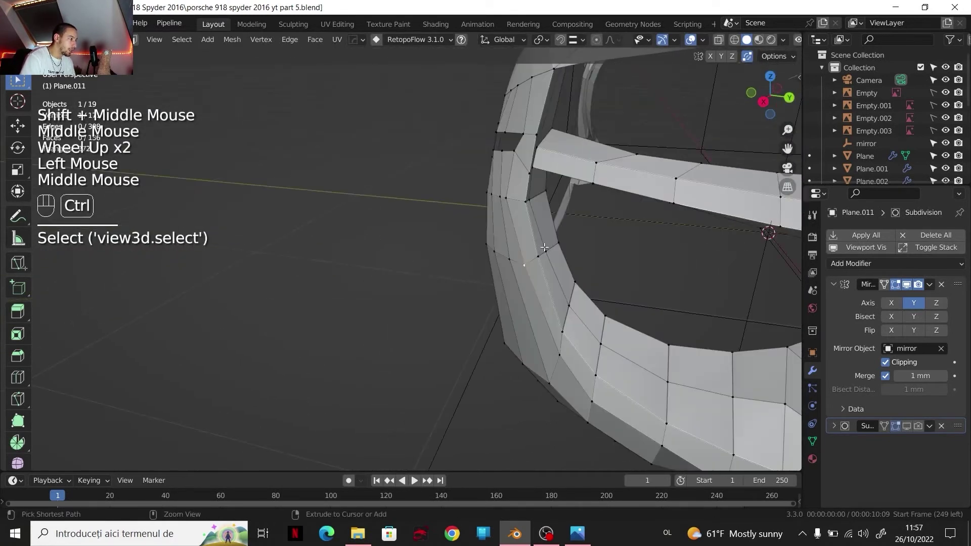
{"action": "left_click", "coordinate": [506, 273], "text": "ctrl"}
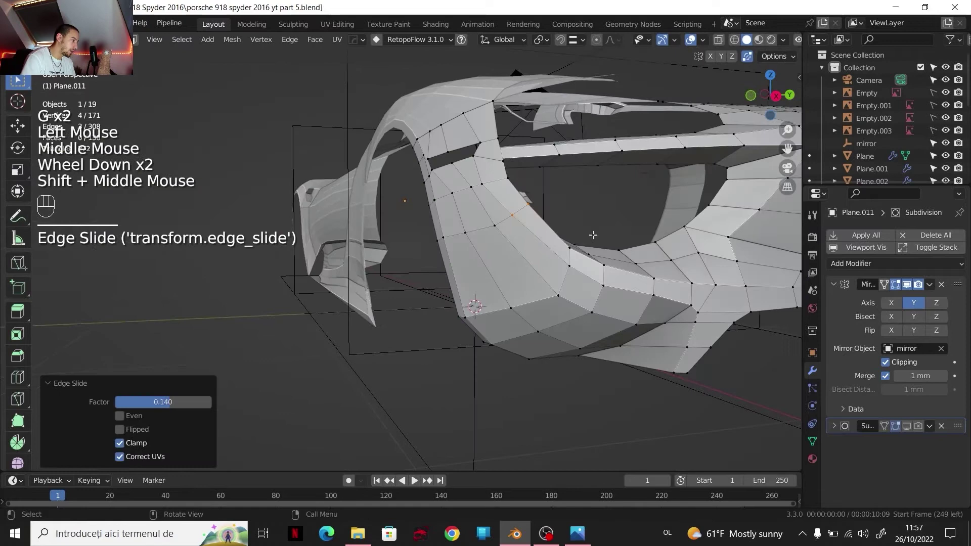
{"action": "middle_click_drag", "start_coordinate": [593, 235], "coordinate": [604, 218]}
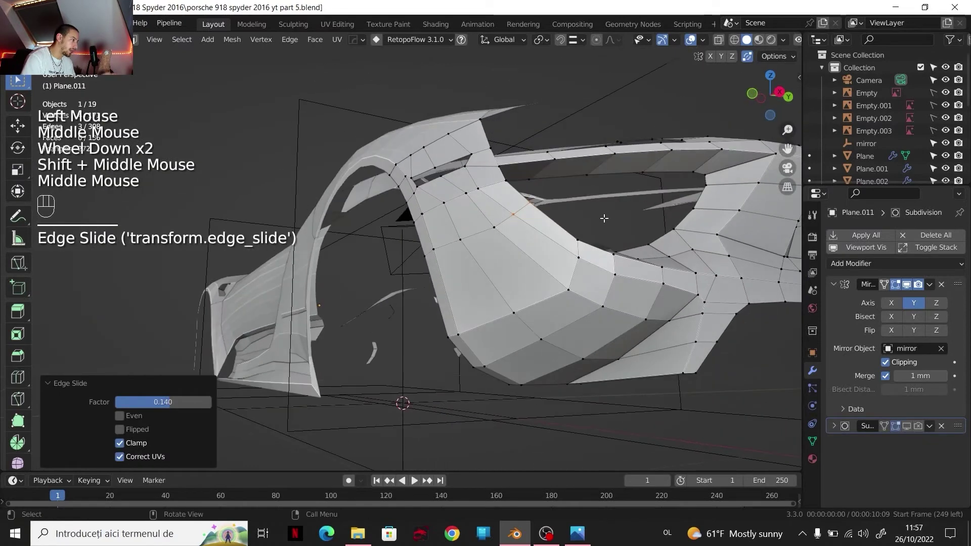
Step: Add one centred loop cut across the long faces between the wheel arch edge and the large opening
{"action": "key", "text": "ctrl+r"}
{"action": "right_click", "coordinate": [525, 279]}
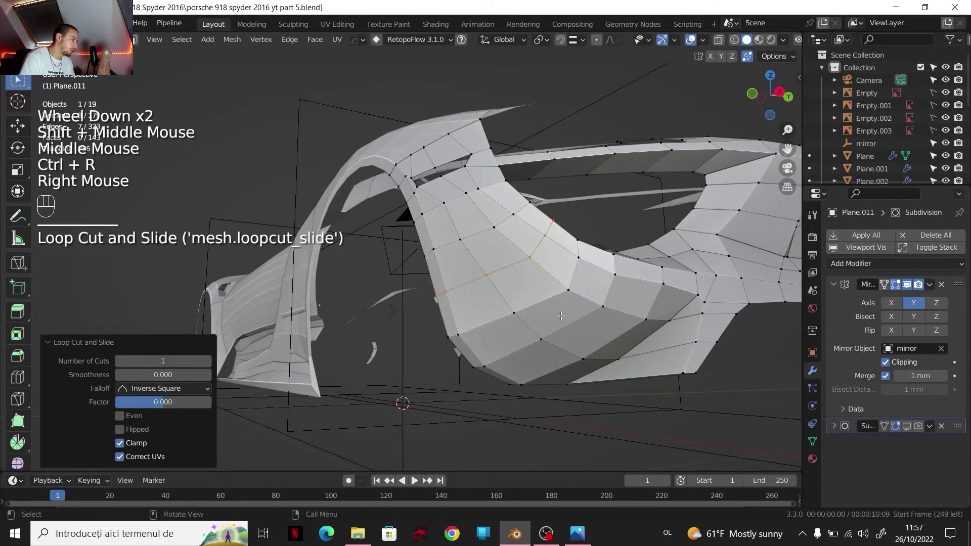
{"action": "middle_click_drag", "start_coordinate": [546, 299], "coordinate": [484, 230], "text": "shift"}
{"action": "scroll", "coordinate": [526, 253], "scroll_direction": "down", "scroll_amount": 2}
{"action": "scroll", "coordinate": [482, 230], "scroll_direction": "up", "scroll_amount": 2}
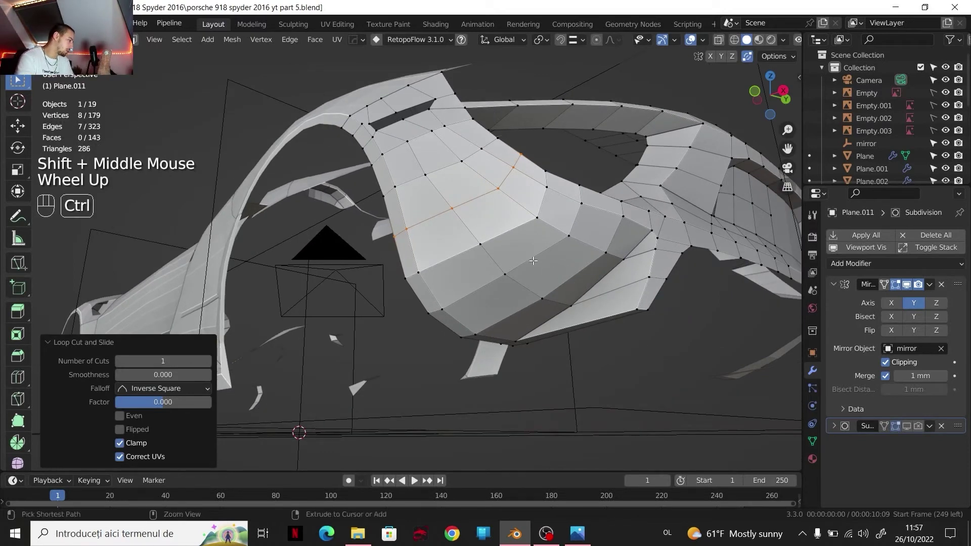
{"action": "key", "text": "ctrl+r"}
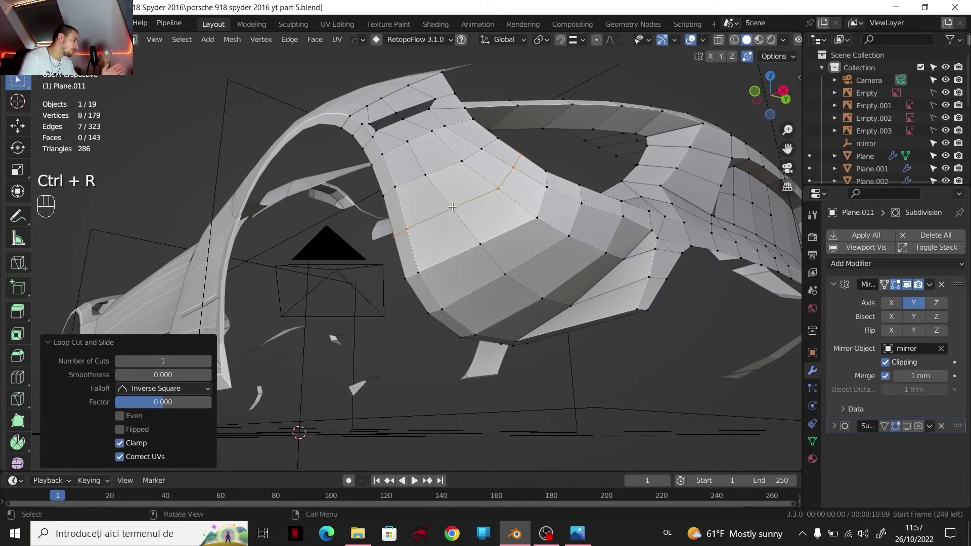
Step: Slide the seven-vertex row across the bumper corner's lower part with factor 0.080 and add one centred loop cut above it
{"action": "left_click", "coordinate": [592, 280]}
{"action": "left_click", "coordinate": [657, 283], "text": "ctrl"}
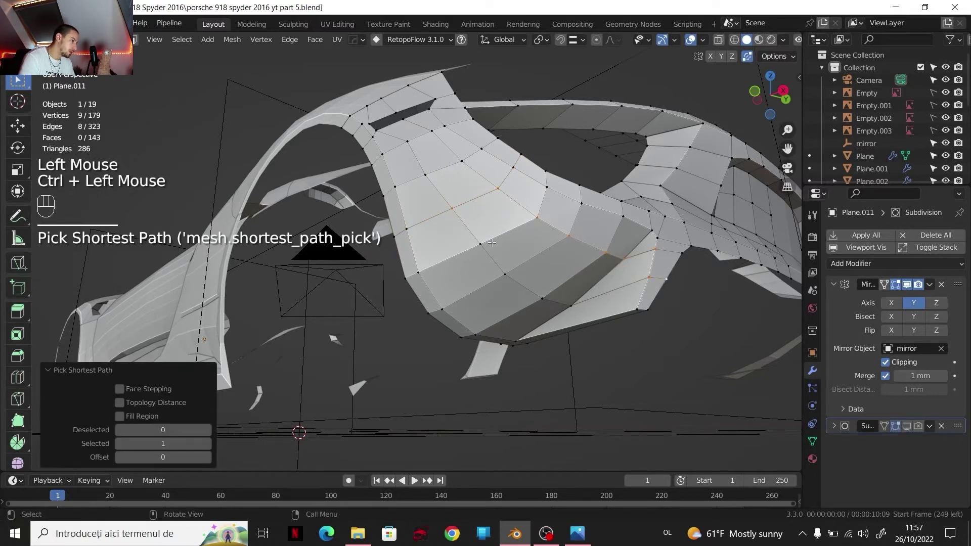
{"action": "left_click", "coordinate": [450, 207]}
{"action": "left_click", "coordinate": [572, 305], "text": "ctrl"}
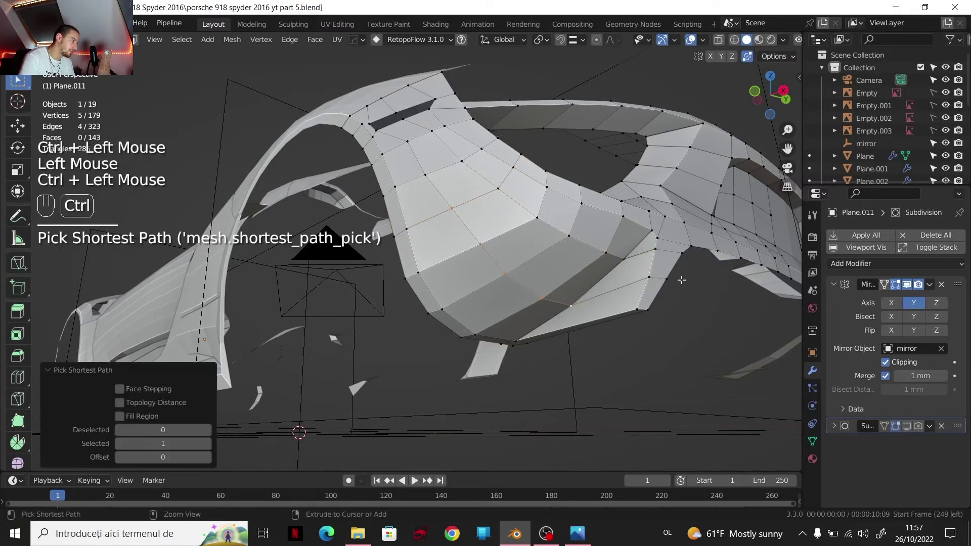
{"action": "key", "text": "g"}
{"action": "key", "text": "g"}
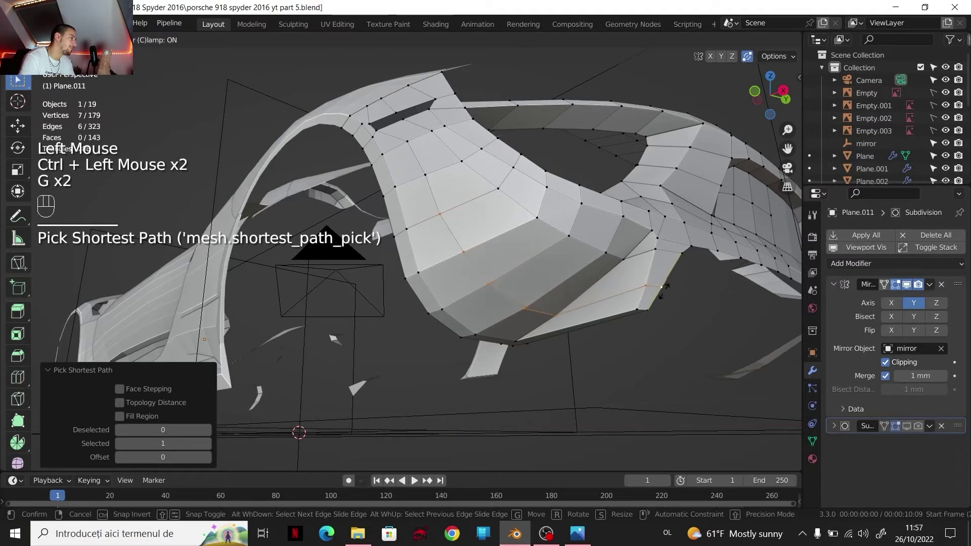
{"action": "left_click", "coordinate": [664, 288]}
{"action": "key", "text": "ctrl+r"}
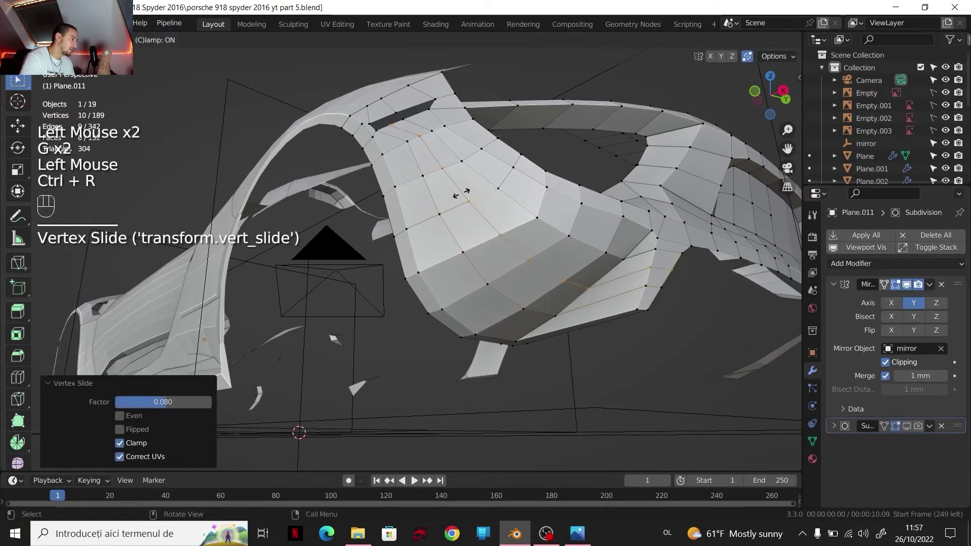
{"action": "right_click", "coordinate": [556, 258]}
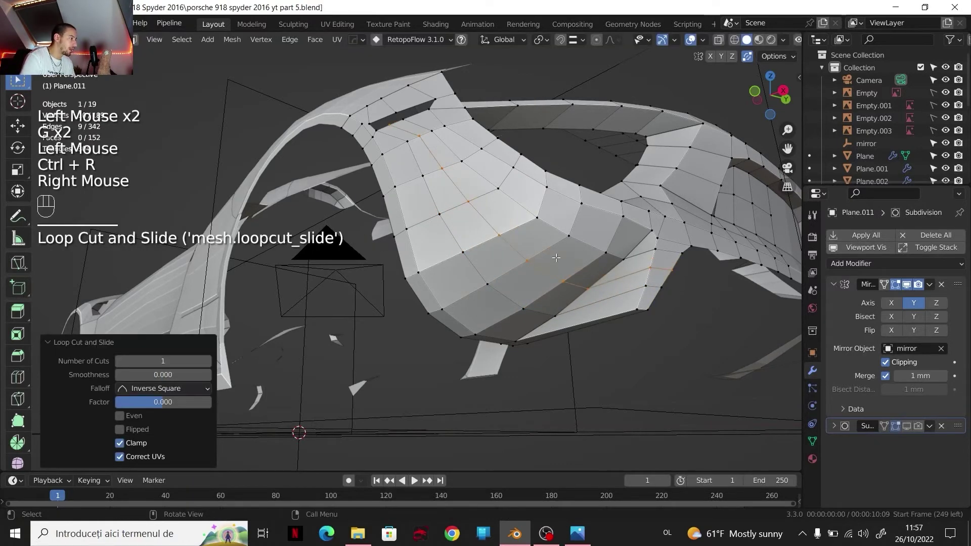
Step: Adjust the lower crease vertices in the side view, moving the lower pair 4.8926 mm in X and -4.349 mm in Z
{"action": "left_click", "coordinate": [584, 291]}
{"action": "left_click", "coordinate": [762, 181], "text": "shift"}
{"action": "left_click", "coordinate": [757, 93]}
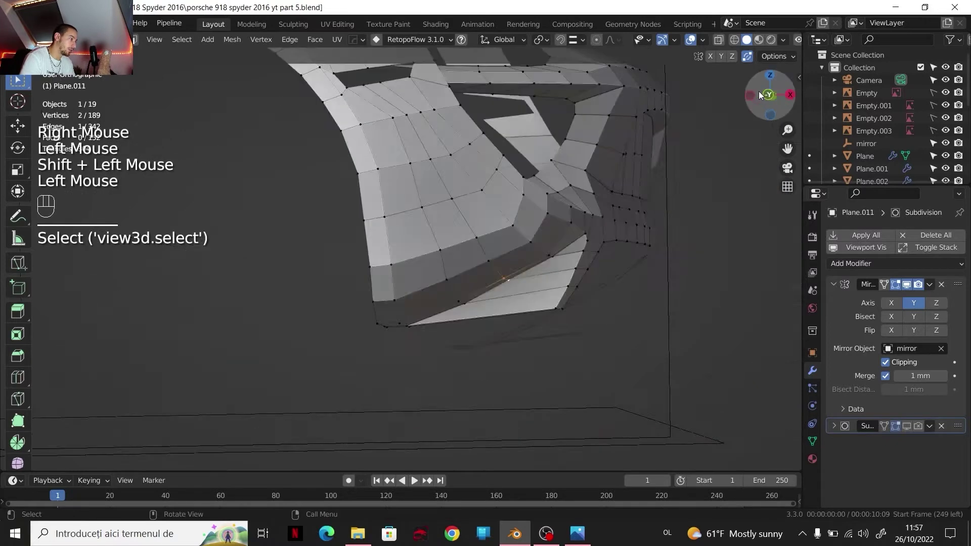
{"action": "scroll", "coordinate": [663, 217], "scroll_direction": "up", "scroll_amount": 2}
{"action": "key", "text": "g"}
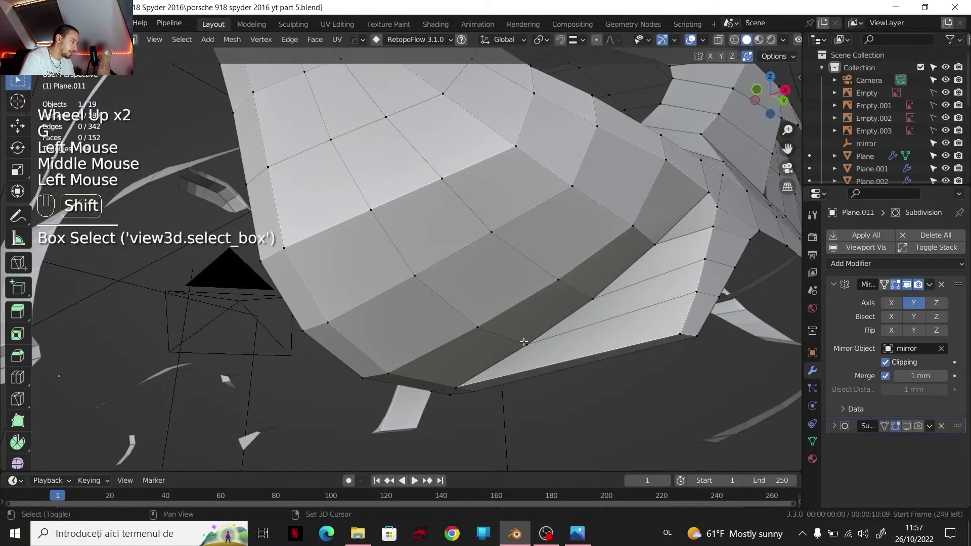
{"action": "left_click", "coordinate": [524, 335], "text": "shift"}
{"action": "left_click", "coordinate": [530, 328]}
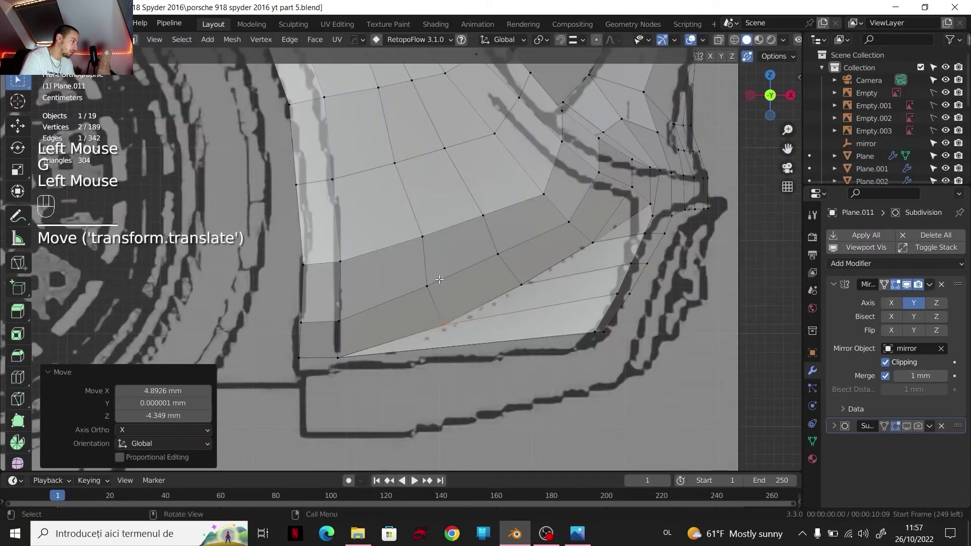
Step: Lower the next two vertex pairs above the crease in the side view to even out the bumper corner's curve
{"action": "left_click", "coordinate": [429, 284]}
{"action": "left_click", "coordinate": [498, 253], "text": "shift"}
{"action": "key", "text": "g"}
{"action": "left_click", "coordinate": [502, 258]}
{"action": "left_click", "coordinate": [423, 237]}
{"action": "left_click", "coordinate": [483, 219], "text": "shift"}
{"action": "key", "text": "g"}
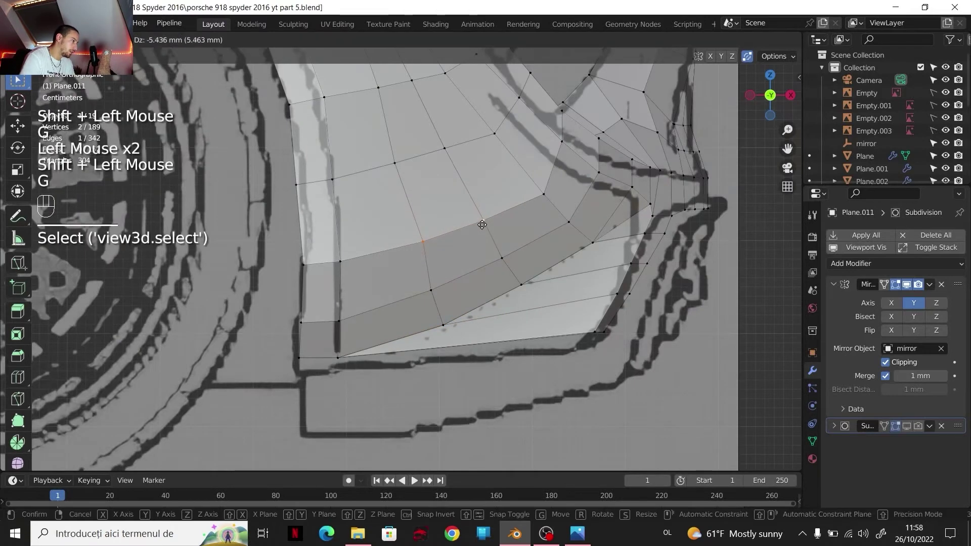
{"action": "left_click", "coordinate": [419, 160]}
Step: Move the middle two vertices of the next row up 2.7181 mm in X and -3.8054 mm in Z
{"action": "left_click", "coordinate": [393, 160]}
{"action": "key", "text": "g"}
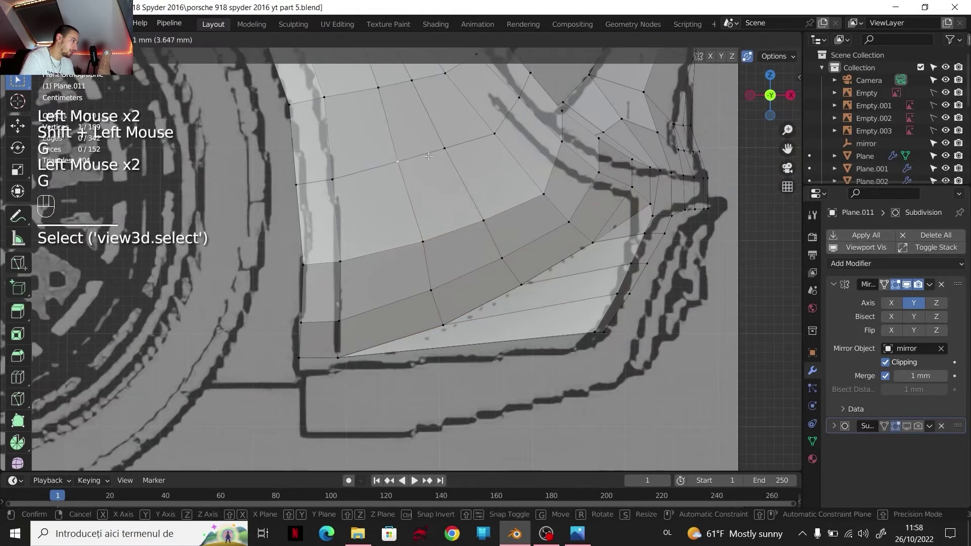
{"action": "right_click", "coordinate": [431, 156]}
{"action": "left_click", "coordinate": [444, 151], "text": "shift"}
{"action": "key", "text": "g"}
{"action": "left_click", "coordinate": [446, 155]}
Step: Move the same two vertices -3.327 mm along Y in the rear view to round the bumper corner
{"action": "left_click", "coordinate": [790, 95]}
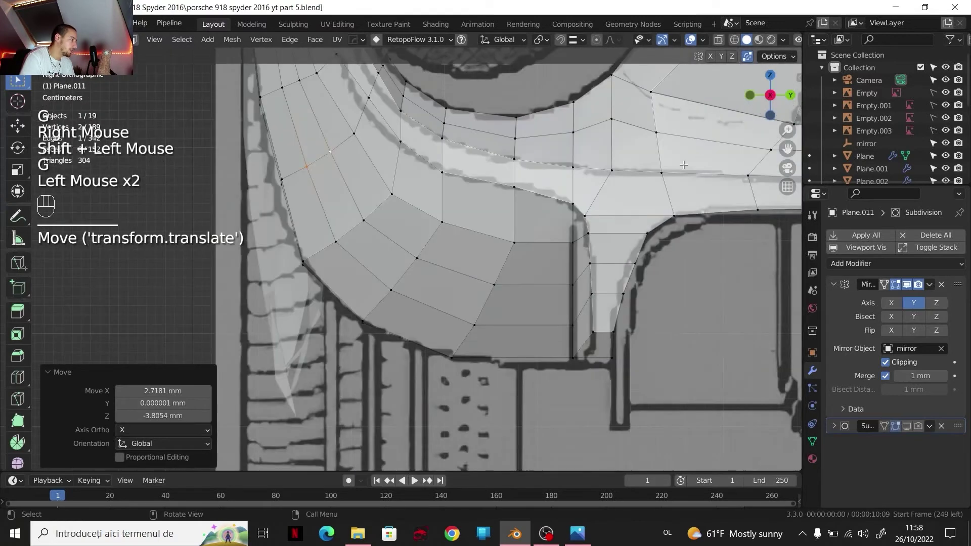
{"action": "scroll", "coordinate": [351, 230], "scroll_direction": "down", "scroll_amount": 2}
{"action": "middle_click_drag", "start_coordinate": [350, 229], "coordinate": [403, 267], "text": "shift"}
{"action": "scroll", "coordinate": [412, 276], "scroll_direction": "up", "scroll_amount": 1}
{"action": "key", "text": "g"}
{"action": "key", "text": "y"}
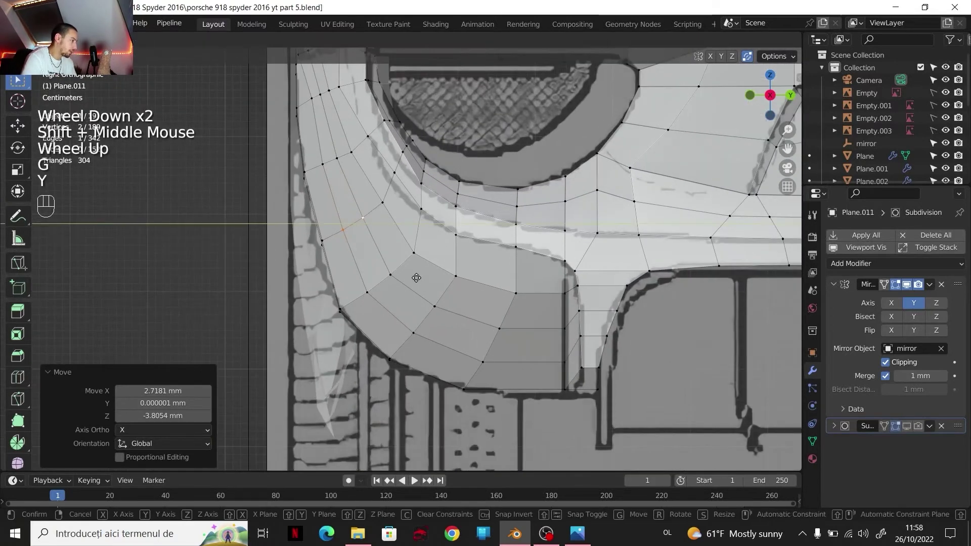
{"action": "left_click", "coordinate": [408, 277], "text": "shift"}
Step: Shift the neighbouring vertex outward along Y in the rear view and slide the vertex above it along its edge
{"action": "left_click", "coordinate": [384, 202]}
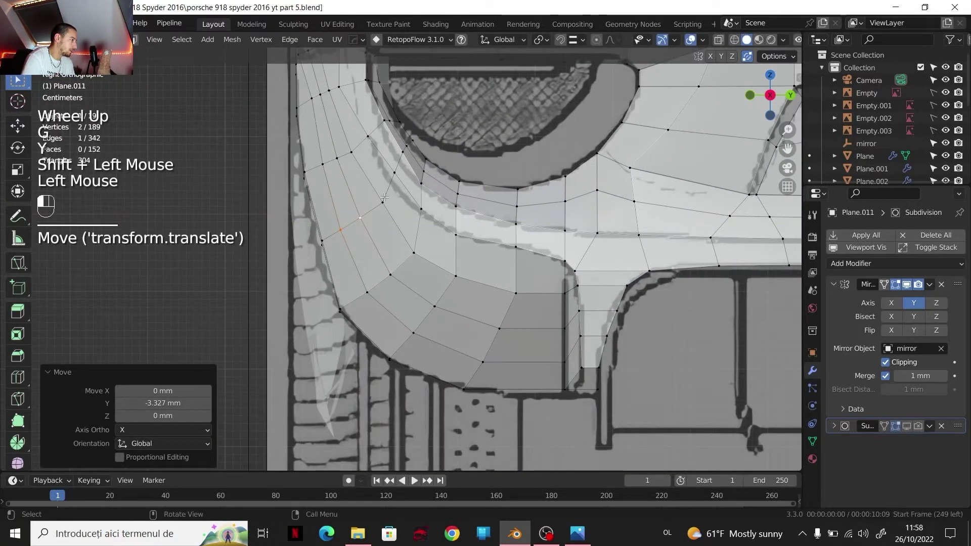
{"action": "key", "text": "g"}
{"action": "key", "text": "y"}
{"action": "left_click", "coordinate": [397, 186]}
{"action": "key", "text": "g"}
{"action": "key", "text": "g"}
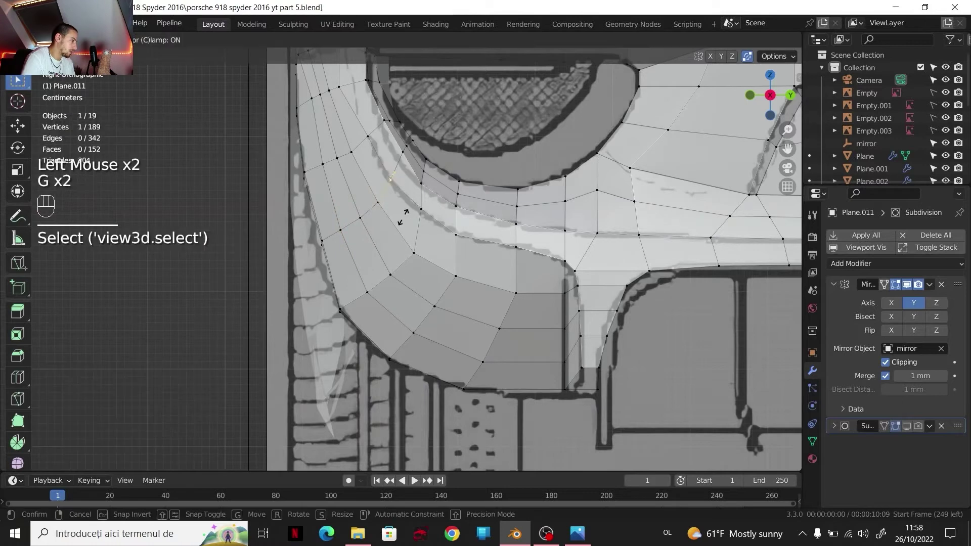
{"action": "left_click", "coordinate": [407, 213]}
Step: Move the six vertices on the large opening's rim -6.5235 mm in Y and -2.6094 mm in Z toward the blueprint line
{"action": "scroll", "coordinate": [409, 216], "scroll_direction": "down", "scroll_amount": 1}
{"action": "scroll", "coordinate": [461, 228], "scroll_direction": "up", "scroll_amount": 2}
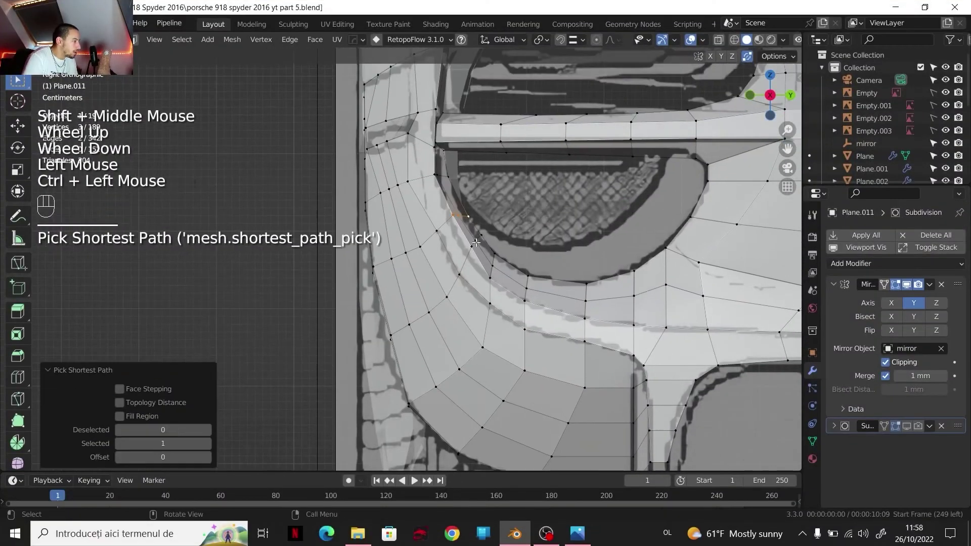
{"action": "left_click", "coordinate": [483, 238], "text": "shift"}
{"action": "left_click", "coordinate": [484, 238], "text": "ctrl"}
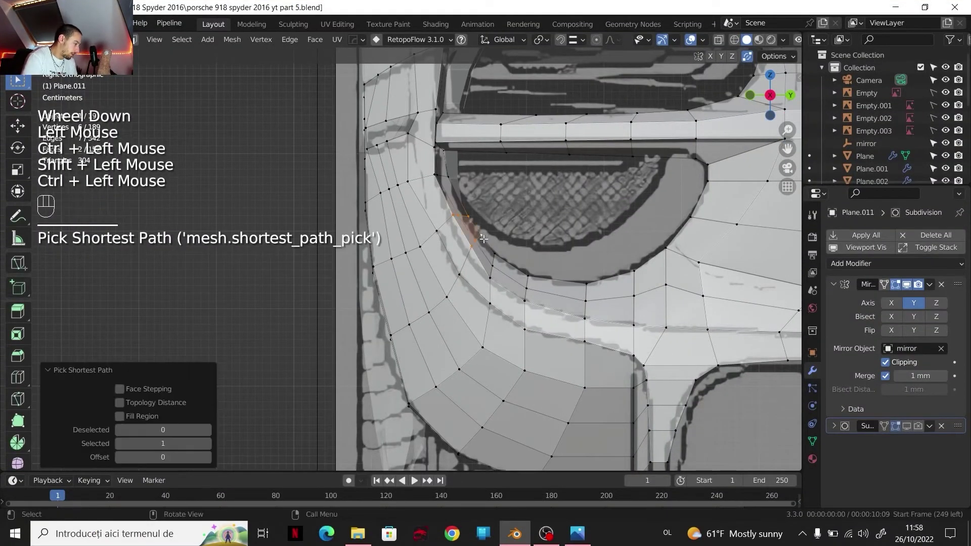
{"action": "key", "text": "g"}
{"action": "left_click", "coordinate": [467, 250]}
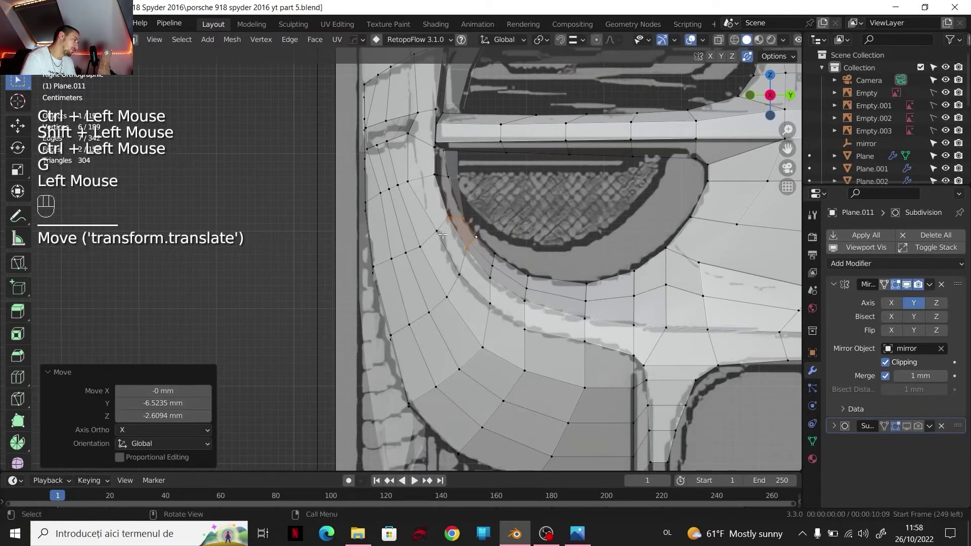
Step: Examine the adjusted opening rim and bumper corner in perspective and against the top blueprint
{"action": "scroll", "coordinate": [443, 234], "scroll_direction": "down", "scroll_amount": 2}
{"action": "middle_click_drag", "start_coordinate": [443, 234], "coordinate": [503, 253]}
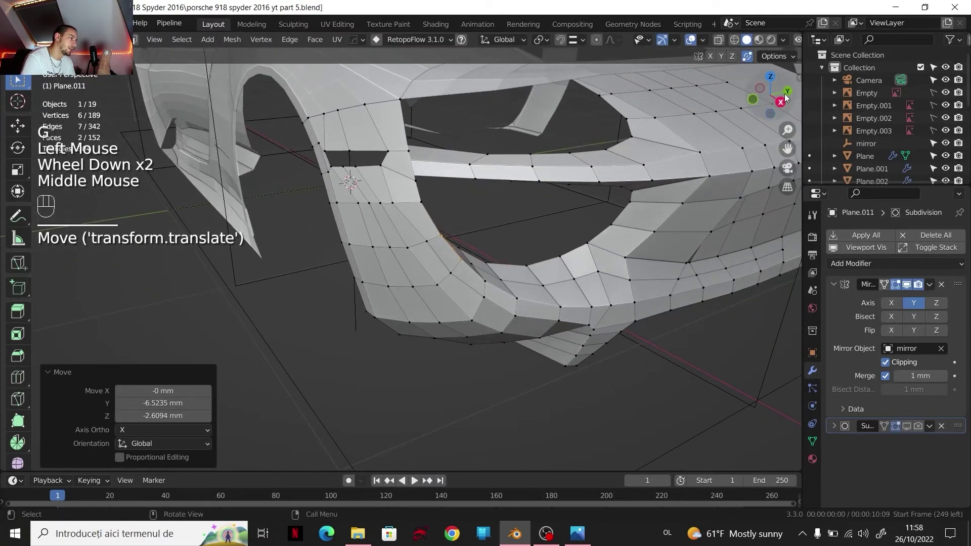
{"action": "left_click", "coordinate": [771, 77]}
{"action": "scroll", "coordinate": [710, 159], "scroll_direction": "up", "scroll_amount": 2}
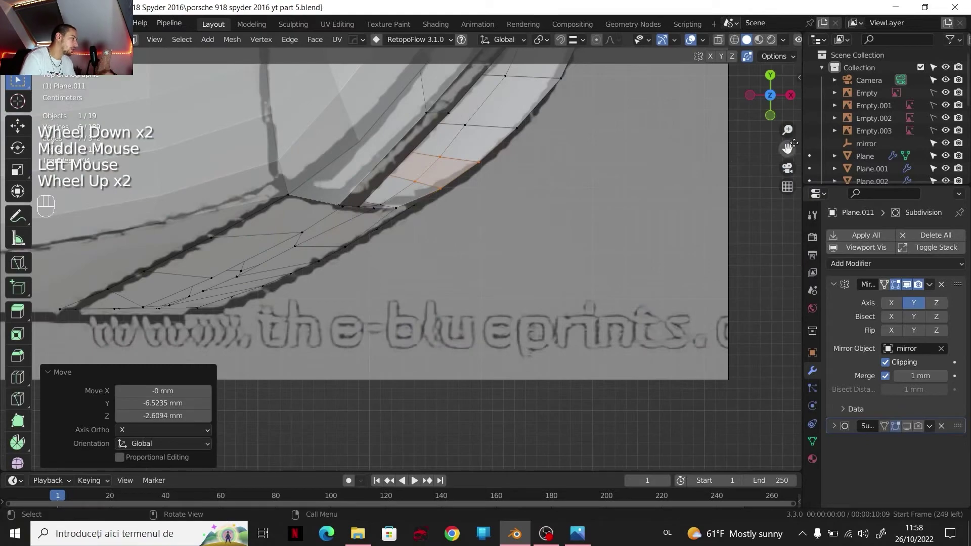
{"action": "left_click", "coordinate": [771, 116]}
{"action": "scroll", "coordinate": [607, 202], "scroll_direction": "up", "scroll_amount": 1}
{"action": "scroll", "coordinate": [557, 217], "scroll_direction": "down", "scroll_amount": 3}
{"action": "middle_click_drag", "start_coordinate": [455, 263], "coordinate": [390, 288]}
{"action": "middle_click_drag", "start_coordinate": [390, 289], "coordinate": [399, 289]}
{"action": "middle_click_drag", "start_coordinate": [400, 290], "coordinate": [425, 288], "text": "shift"}
{"action": "middle_click_drag", "start_coordinate": [425, 289], "coordinate": [361, 279]}
Step: Evenly space the edge row running from the wheel arch to the large opening, below the slot, with LoopTools Space
{"action": "scroll", "coordinate": [410, 258], "scroll_direction": "up", "scroll_amount": 2}
{"action": "key", "text": "2"}
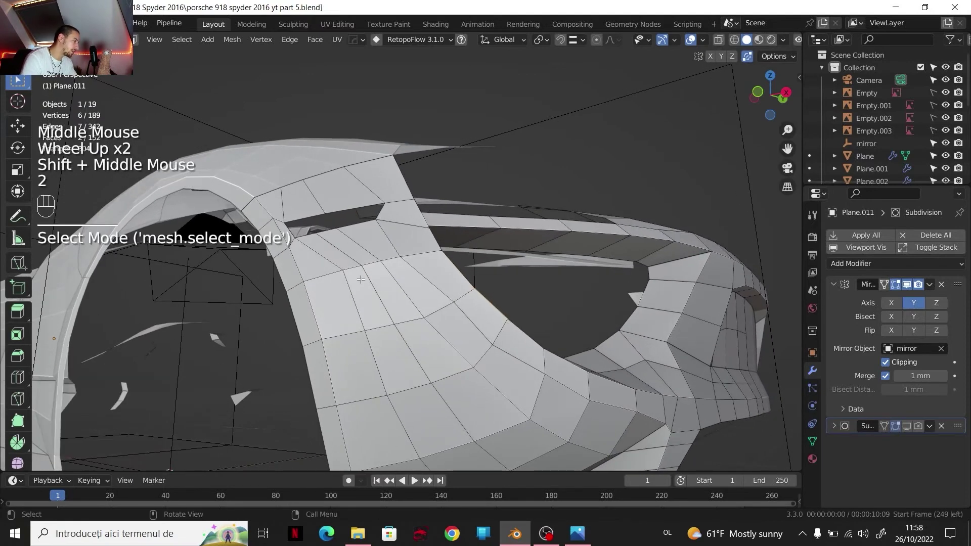
{"action": "left_click", "coordinate": [329, 273]}
{"action": "left_click", "coordinate": [400, 261], "text": "ctrl"}
{"action": "right_click", "coordinate": [408, 259]}
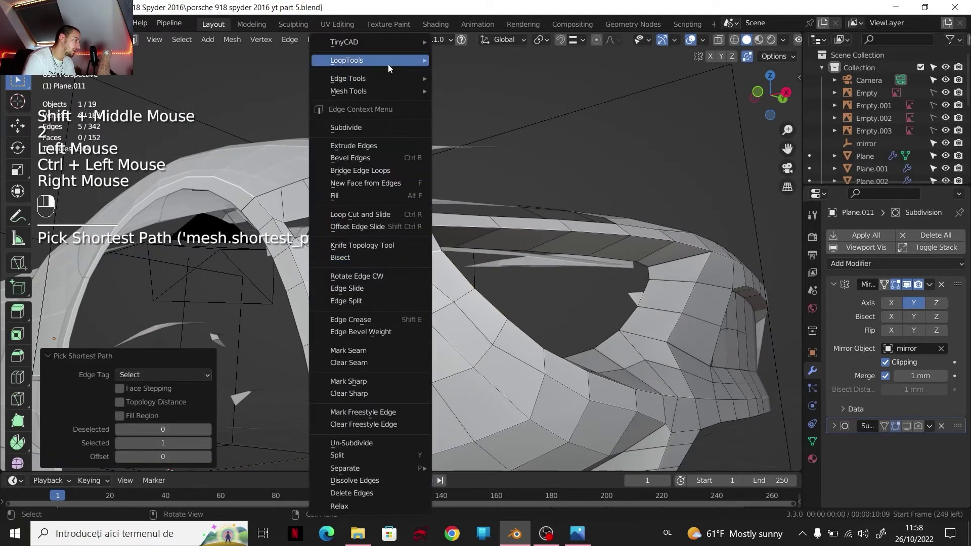
{"action": "mouse_move", "coordinate": [388, 65]}
{"action": "left_click", "coordinate": [471, 153]}
Step: Apply LoopTools Space to four edges of the next horizontal row down on the bumper corner, leaving out the edge at the opening
{"action": "middle_click_drag", "start_coordinate": [455, 202], "coordinate": [415, 217], "text": "shift"}
{"action": "middle_click_drag", "start_coordinate": [415, 218], "coordinate": [393, 231]}
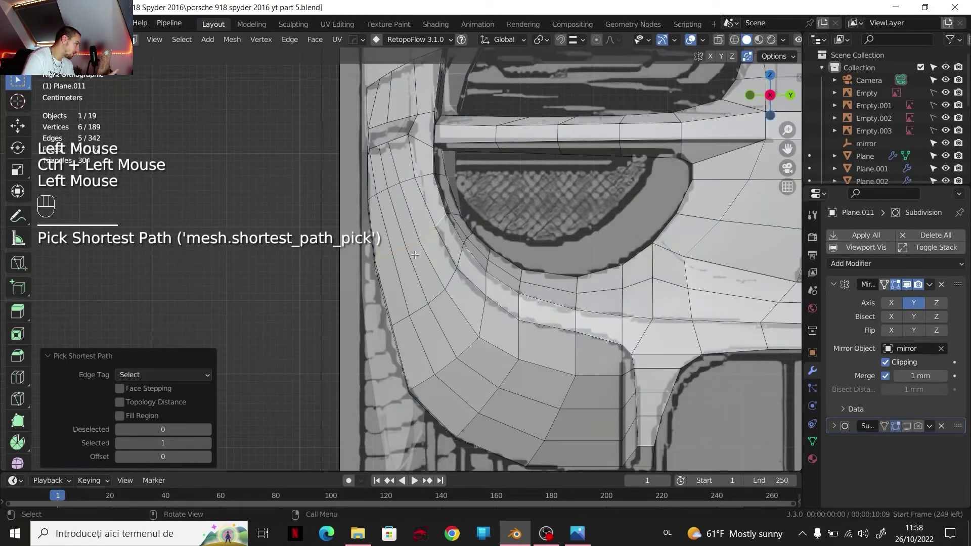
{"action": "middle_click_drag", "start_coordinate": [415, 254], "coordinate": [441, 232]}
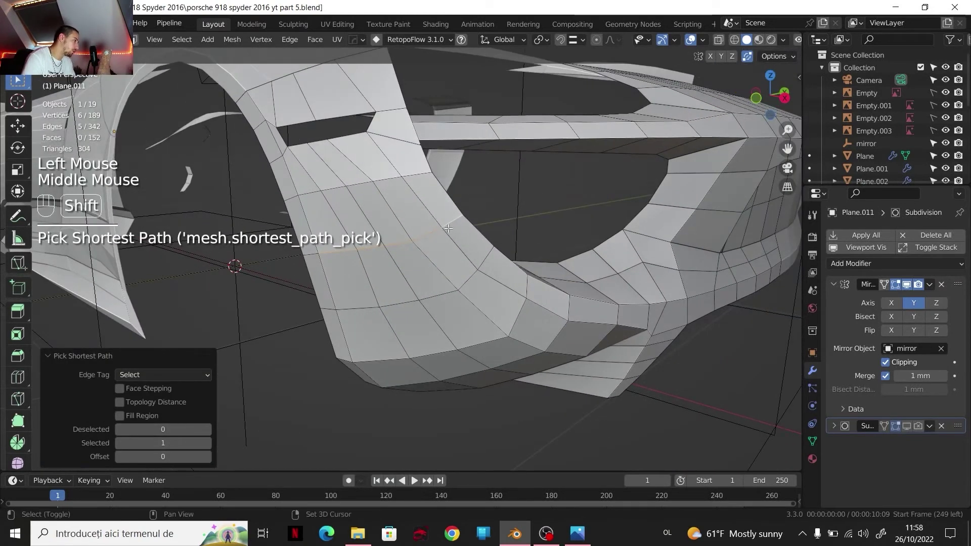
{"action": "left_click", "coordinate": [445, 229], "text": "shift"}
{"action": "right_click", "coordinate": [445, 215]}
{"action": "mouse_move", "coordinate": [405, 60]}
{"action": "left_click", "coordinate": [509, 148]}
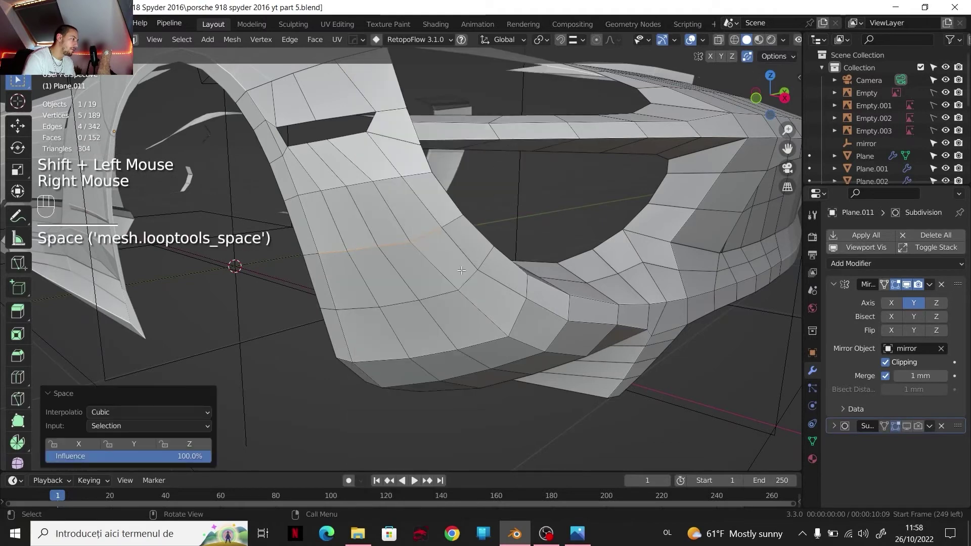
Step: Evenly space the four-edge path down the outer side of the narrow lower bumper leg with LoopTools Space
{"action": "scroll", "coordinate": [435, 263], "scroll_direction": "down", "scroll_amount": 2}
{"action": "middle_click_drag", "start_coordinate": [435, 263], "coordinate": [435, 285]}
{"action": "left_click", "coordinate": [440, 283]}
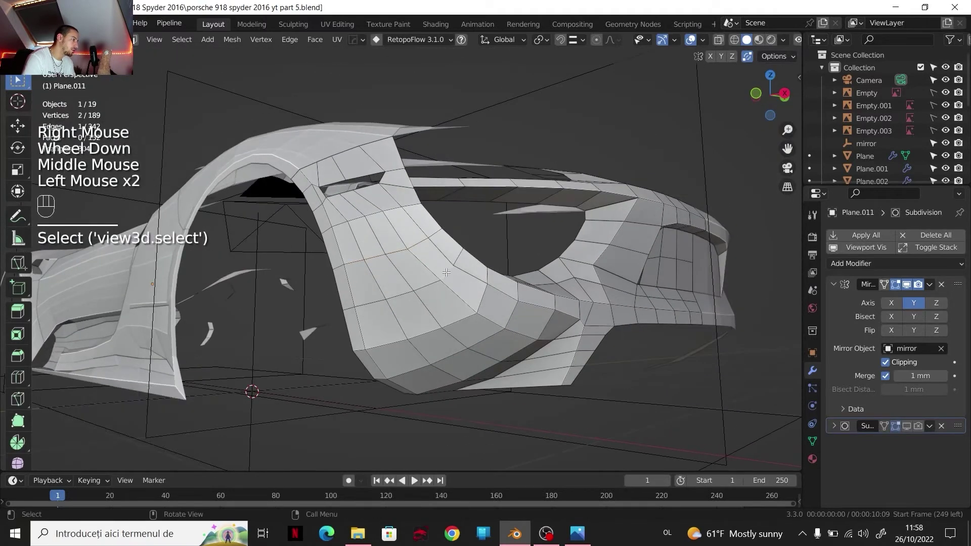
{"action": "left_click", "coordinate": [369, 304], "text": "ctrl"}
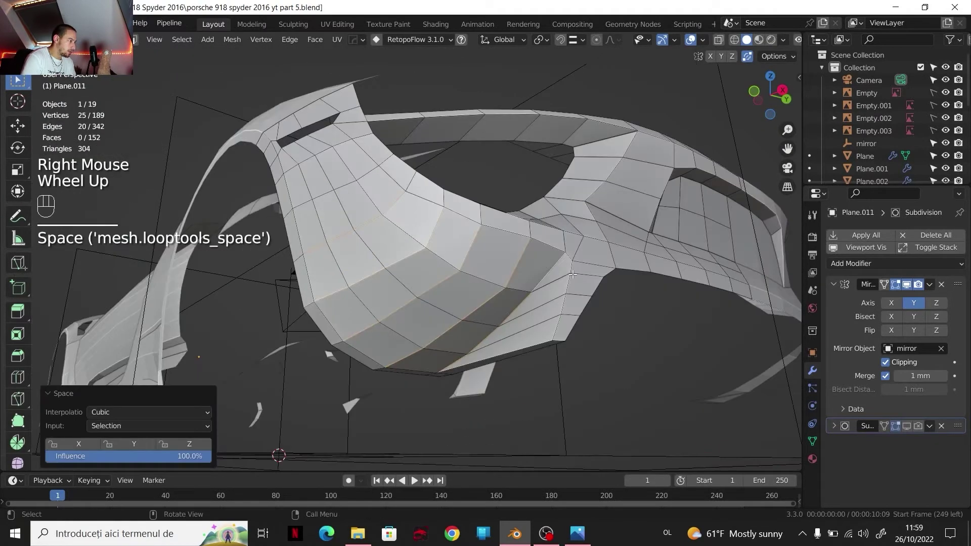
{"action": "left_click", "coordinate": [571, 271]}
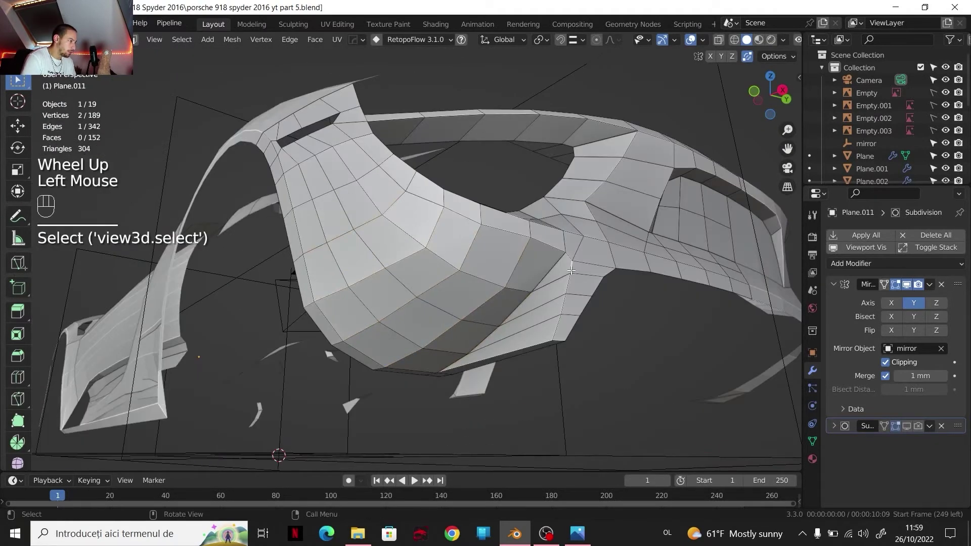
{"action": "left_click", "coordinate": [552, 320], "text": "ctrl"}
{"action": "right_click", "coordinate": [551, 319]}
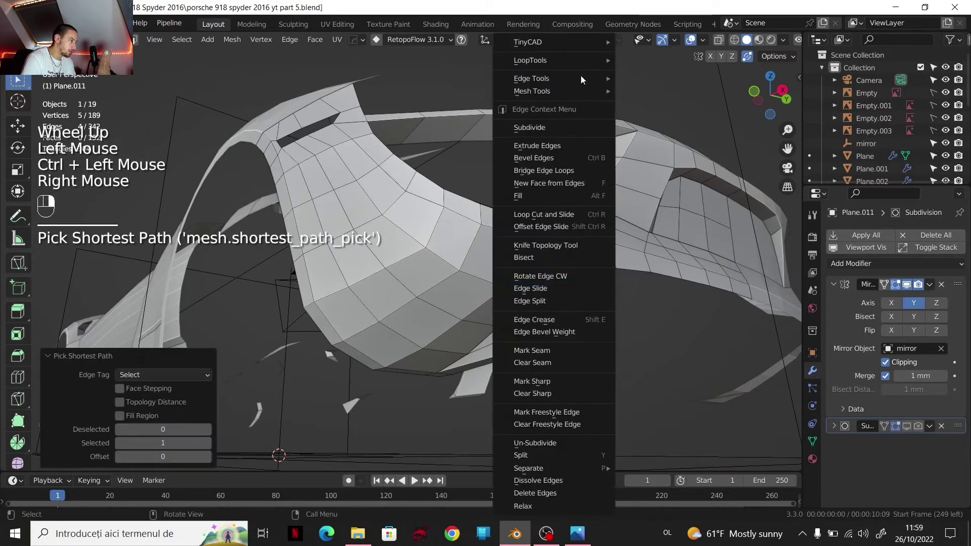
{"action": "mouse_move", "coordinate": [591, 71]}
{"action": "left_click", "coordinate": [647, 148]}
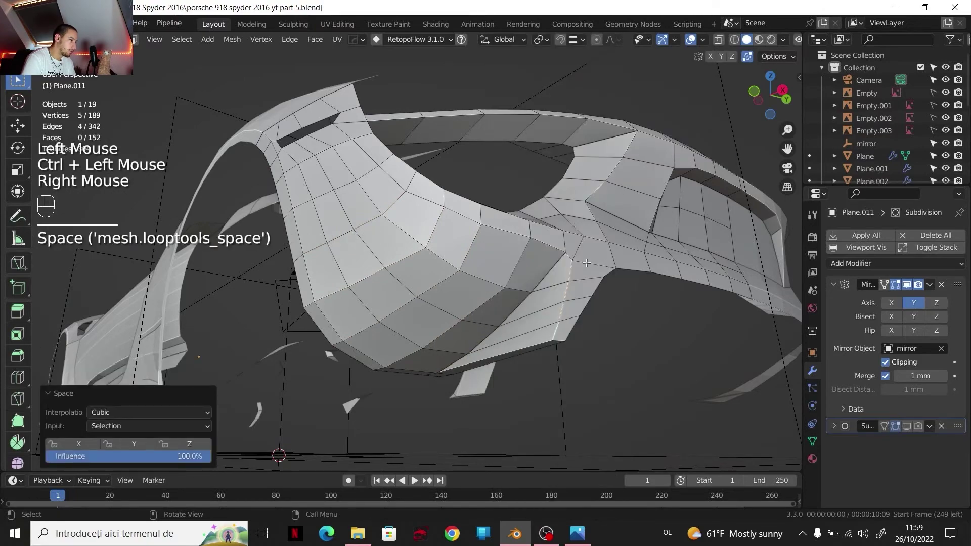
Step: In the rear view, evenly space the lower bumper leg's inner edge path, from its tip up the curved cut-out, with LoopTools Space
{"action": "middle_click_drag", "start_coordinate": [587, 263], "coordinate": [528, 253]}
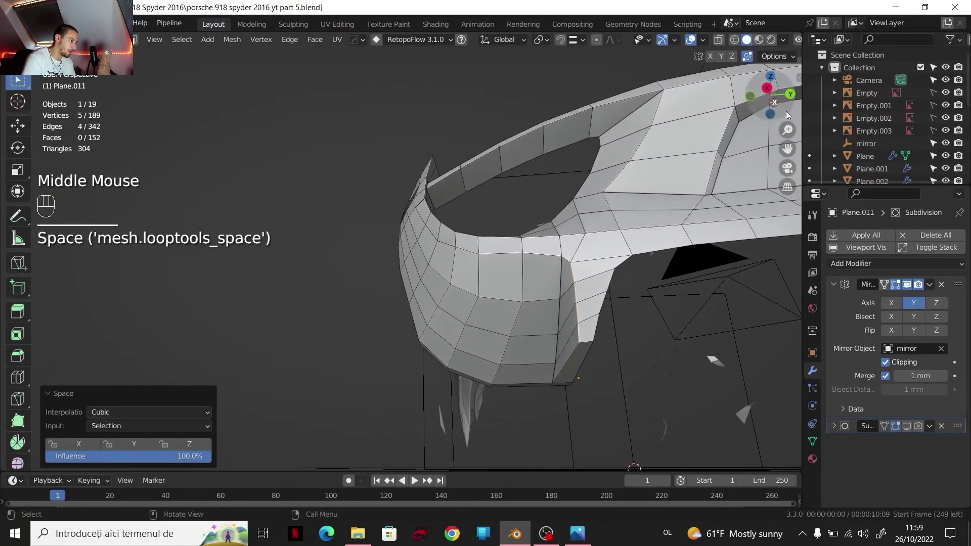
{"action": "left_click", "coordinate": [769, 92]}
{"action": "middle_click_drag", "start_coordinate": [635, 280], "coordinate": [576, 233], "text": "shift"}
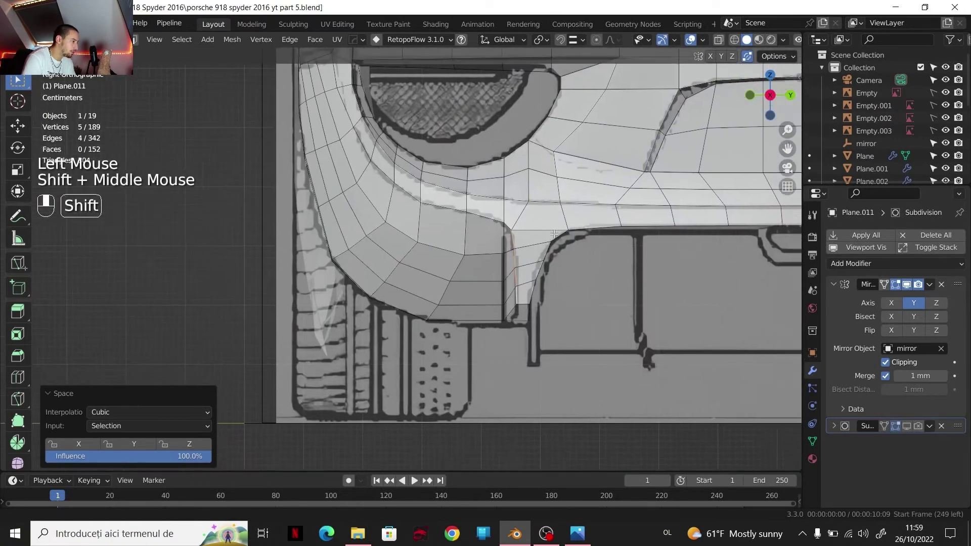
{"action": "scroll", "coordinate": [549, 271], "scroll_direction": "up", "scroll_amount": 2}
{"action": "left_click", "coordinate": [594, 294]}
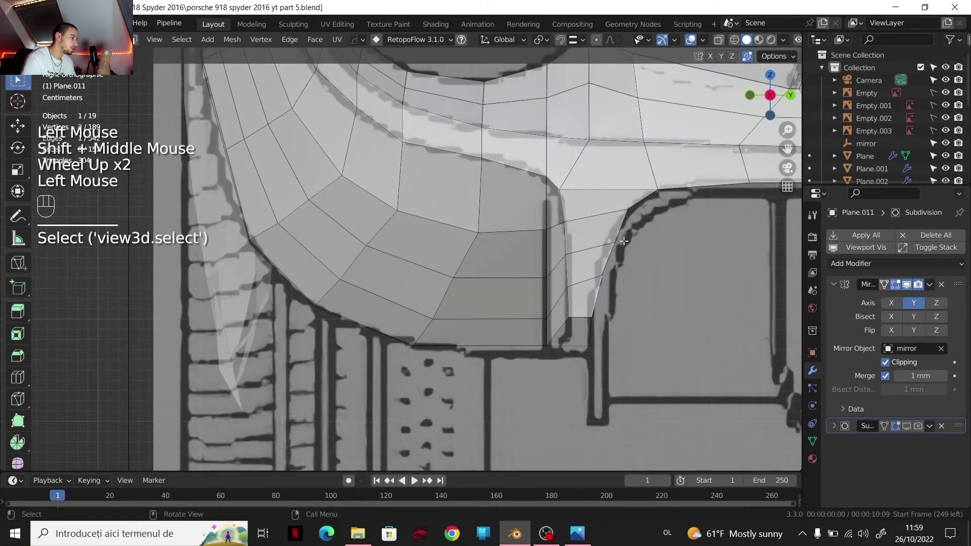
{"action": "left_click", "coordinate": [634, 206], "text": "ctrl"}
{"action": "right_click", "coordinate": [634, 205]}
{"action": "mouse_move", "coordinate": [615, 56]}
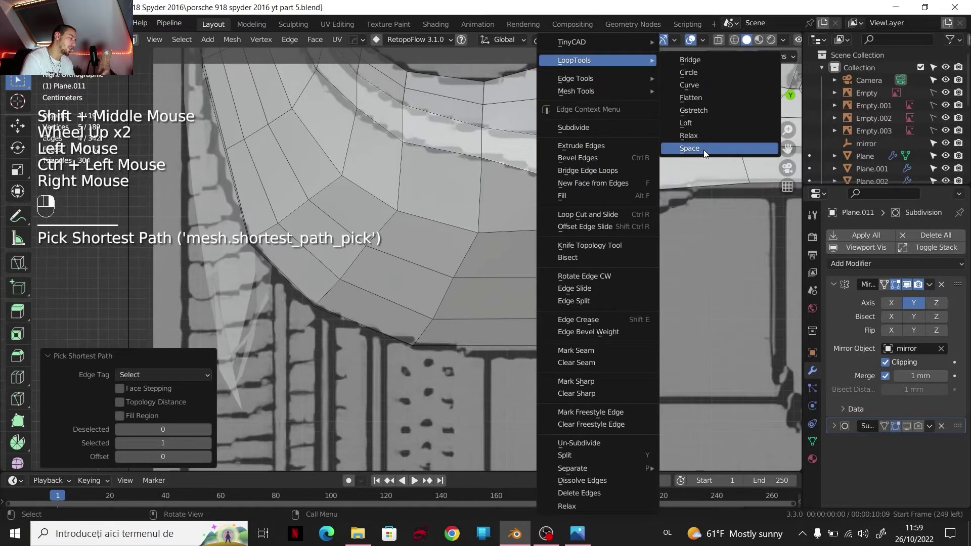
{"action": "left_click", "coordinate": [703, 150]}
Step: Move the inner vertices of the lower bumper leg along Y onto the blueprint's cut-out curve, using -5.6362 mm for the last move
{"action": "key", "text": "1"}
{"action": "left_click", "coordinate": [611, 249]}
{"action": "left_click", "coordinate": [599, 282], "text": "shift"}
{"action": "key", "text": "g"}
{"action": "key", "text": "y"}
{"action": "left_click", "coordinate": [594, 272]}
{"action": "left_click", "coordinate": [599, 284], "text": "shift"}
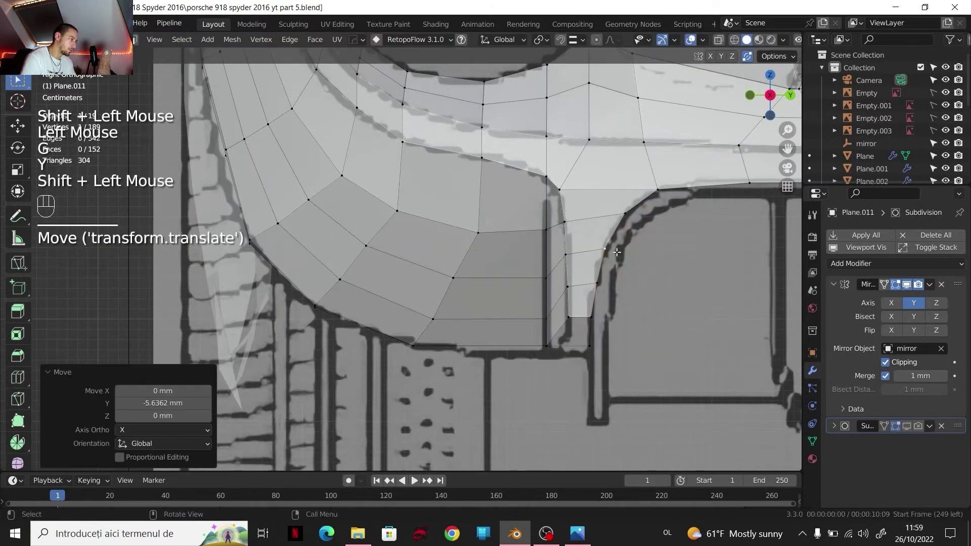
Step: Select the horizontal edge rows across the rear panel above the recess and space their vertices evenly
{"action": "scroll", "coordinate": [619, 243], "scroll_direction": "down", "scroll_amount": 3}
{"action": "scroll", "coordinate": [618, 244], "scroll_direction": "down", "scroll_amount": 1}
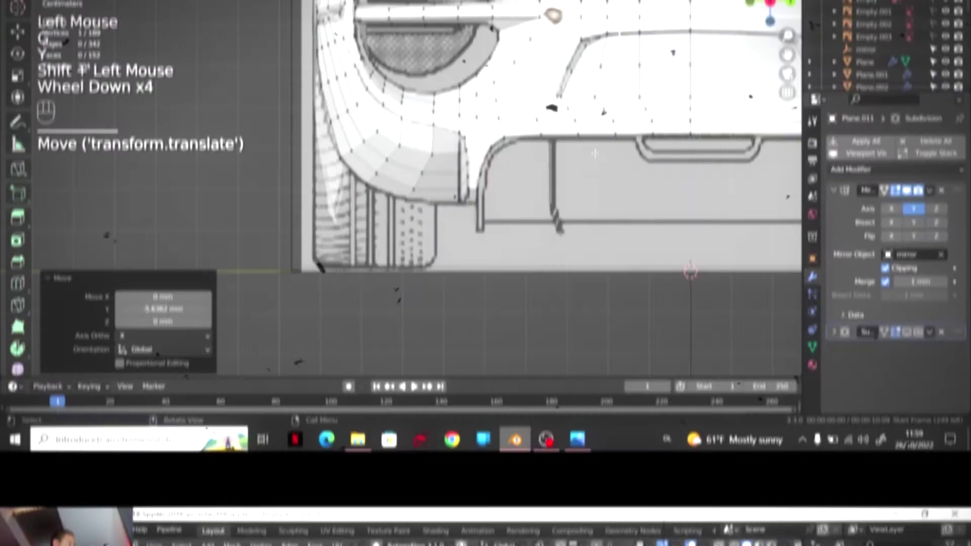
{"action": "middle_click_drag", "start_coordinate": [566, 263], "coordinate": [547, 259], "text": "shift"}
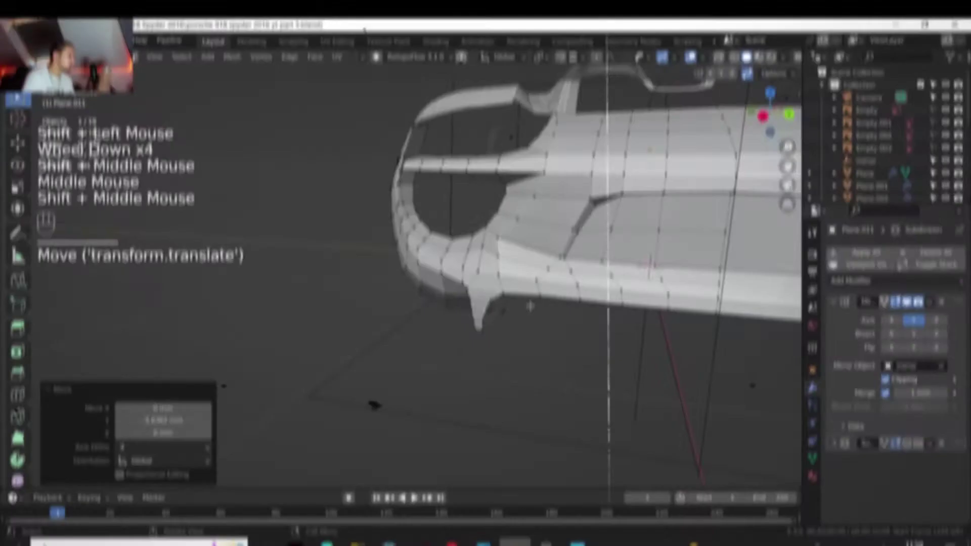
{"action": "scroll", "coordinate": [529, 283], "scroll_direction": "down", "scroll_amount": 2}
{"action": "middle_click_drag", "start_coordinate": [548, 259], "coordinate": [490, 264], "text": "shift"}
{"action": "scroll", "coordinate": [490, 264], "scroll_direction": "up", "scroll_amount": 2}
{"action": "left_click", "coordinate": [469, 152], "text": "shift"}
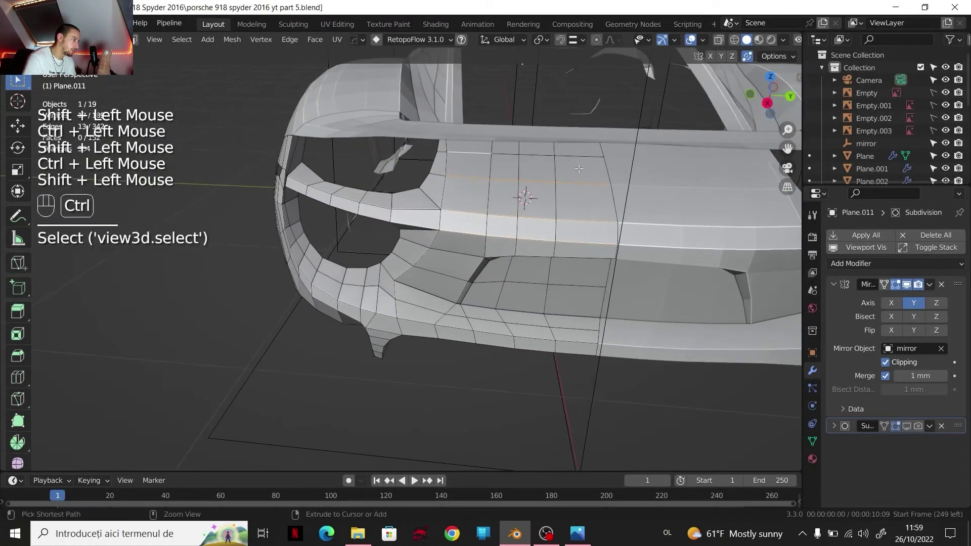
{"action": "left_click", "coordinate": [579, 160], "text": "ctrl"}
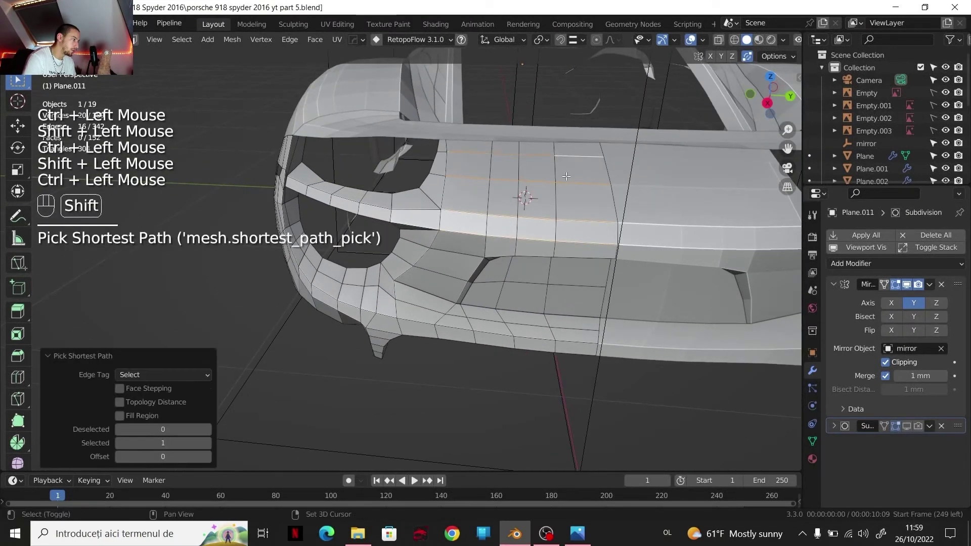
{"action": "middle_click_drag", "start_coordinate": [579, 165], "coordinate": [549, 230], "text": "shift"}
{"action": "middle_click_drag", "start_coordinate": [549, 230], "coordinate": [571, 210]}
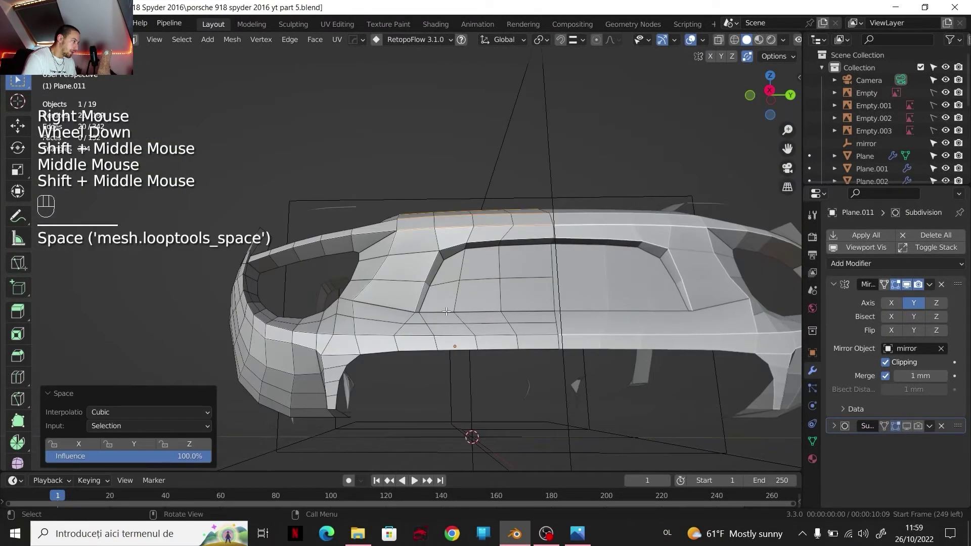
Step: Evenly space the horizontal edge rows along the strip below the rear recess with LoopTools Space
{"action": "left_click", "coordinate": [520, 320]}
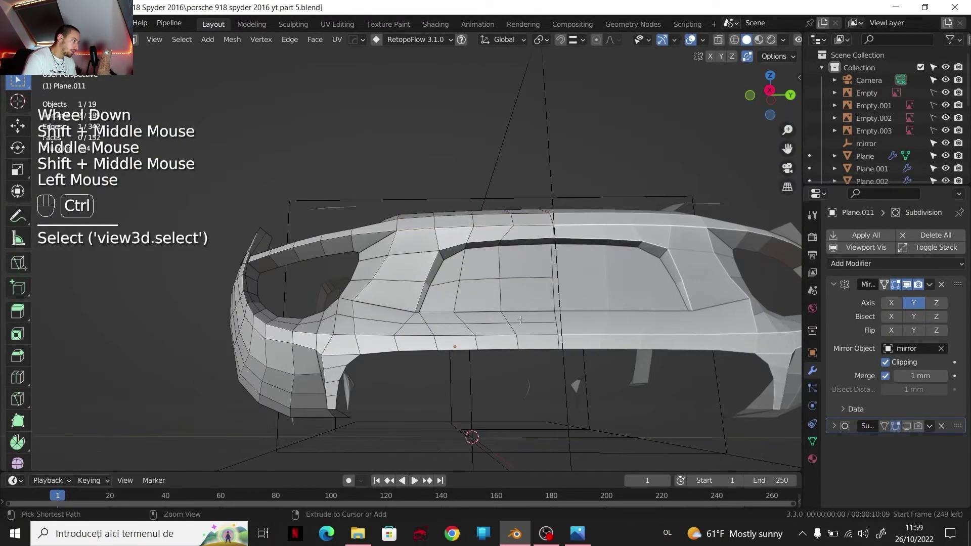
{"action": "left_click", "coordinate": [525, 309], "text": "ctrl"}
{"action": "left_click", "coordinate": [537, 337], "text": "shift"}
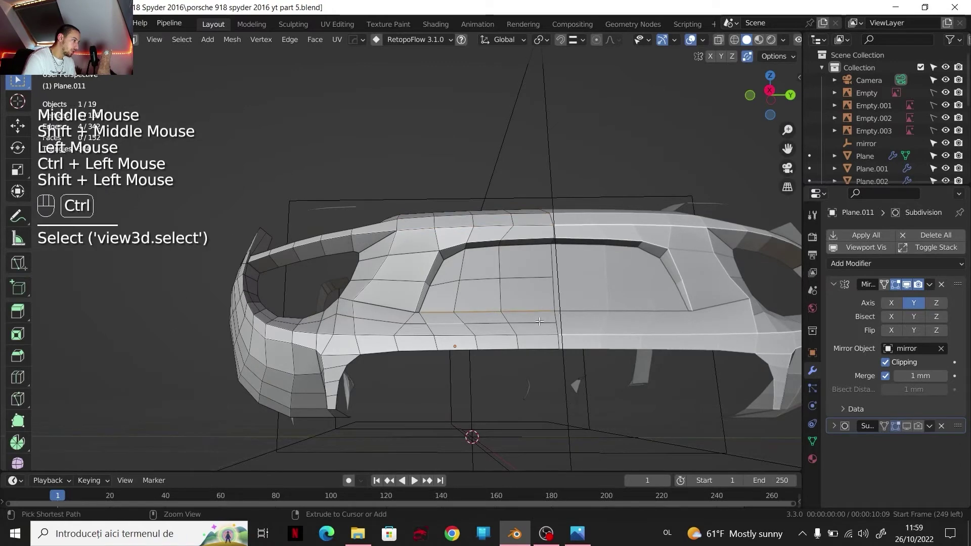
{"action": "left_click", "coordinate": [539, 322], "text": "ctrl"}
{"action": "right_click", "coordinate": [524, 221]}
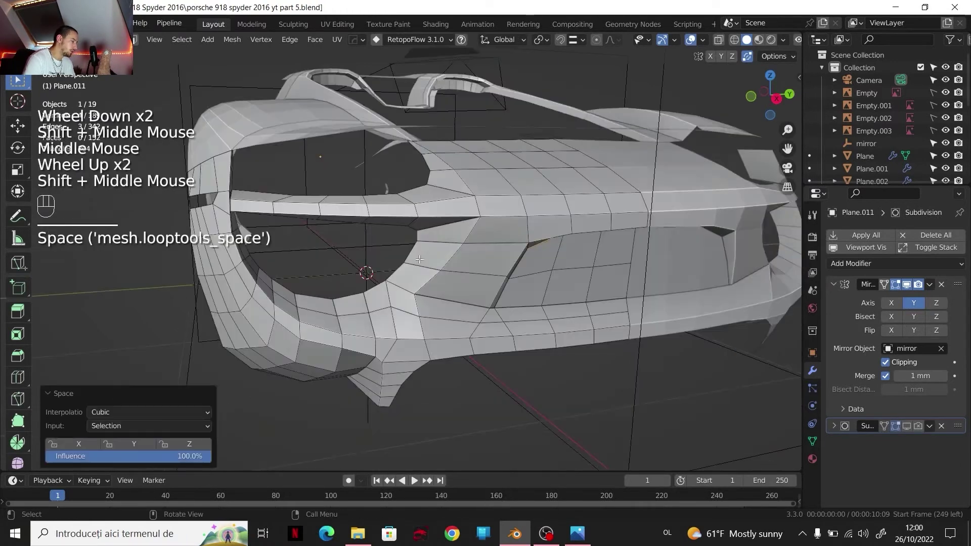
Step: Evenly space the nine-edge vertical path beside the wheel arch on the bumper corner with LoopTools Space
{"action": "middle_click_drag", "start_coordinate": [420, 259], "coordinate": [436, 228]}
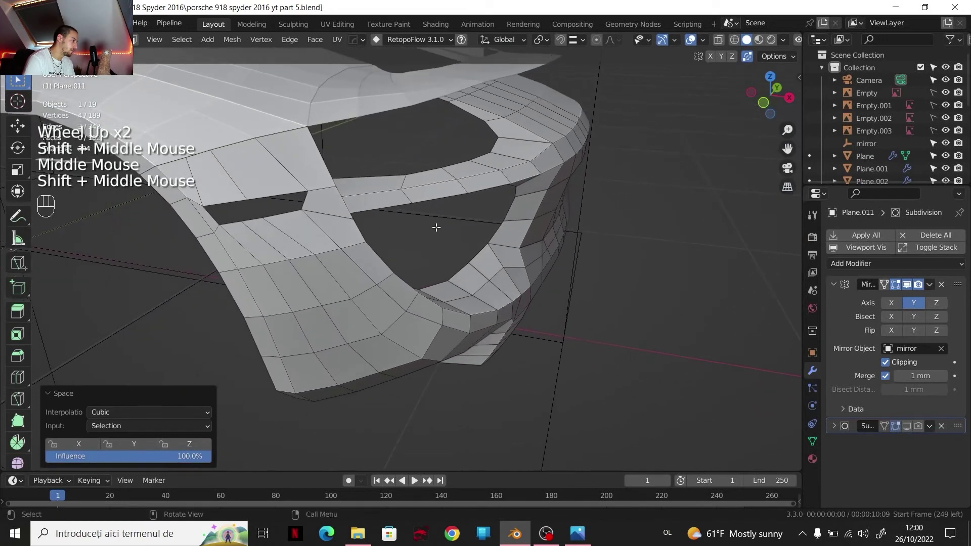
{"action": "middle_click_drag", "start_coordinate": [375, 240], "coordinate": [416, 206]}
{"action": "middle_click_drag", "start_coordinate": [416, 206], "coordinate": [420, 202], "text": "shift"}
{"action": "left_click", "coordinate": [354, 242], "text": "alt"}
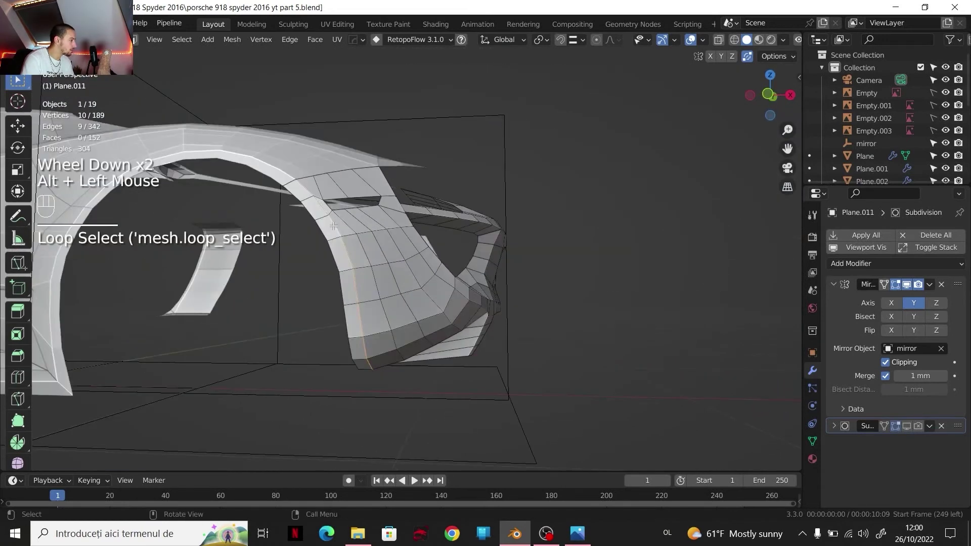
{"action": "middle_click_drag", "start_coordinate": [354, 243], "coordinate": [310, 229]}
{"action": "right_click", "coordinate": [311, 229]}
{"action": "left_click", "coordinate": [378, 247]}
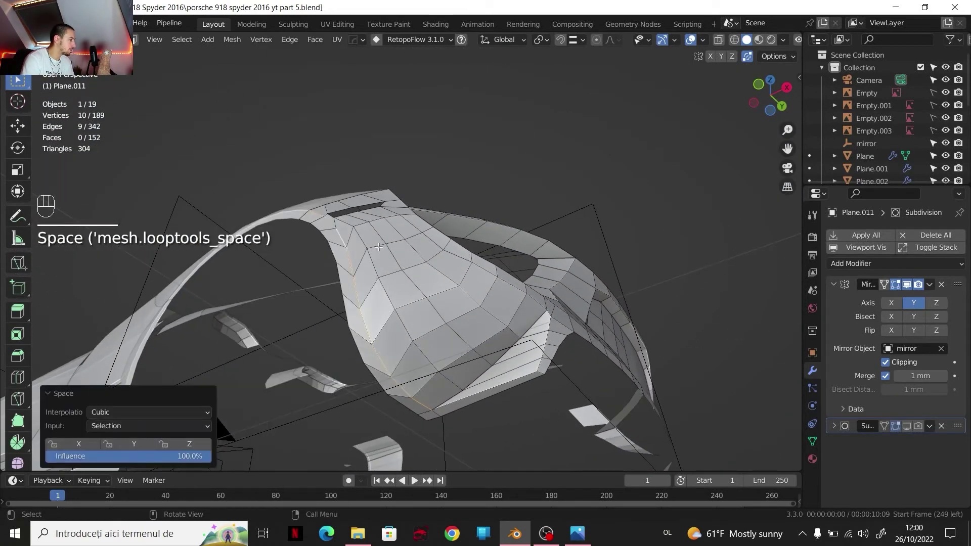
Step: Evenly space the next vertical edge path on the bumper corner, down to its lower border, with LoopTools Space
{"action": "middle_click_drag", "start_coordinate": [386, 245], "coordinate": [437, 366]}
{"action": "left_click", "coordinate": [406, 326]}
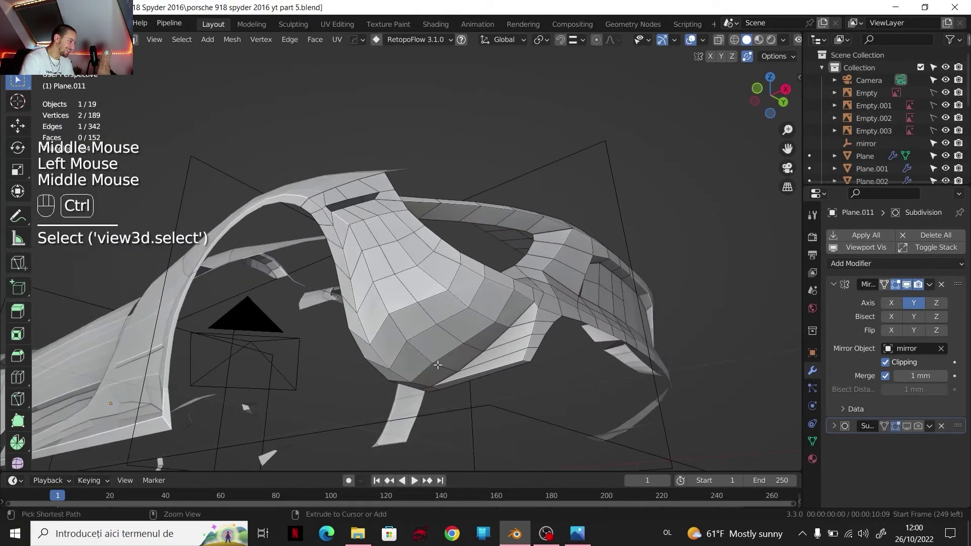
{"action": "left_click", "coordinate": [442, 366], "text": "ctrl"}
{"action": "right_click", "coordinate": [443, 367]}
{"action": "left_click", "coordinate": [498, 247]}
Step: Select the remaining vertical edge paths on the bumper corner together and space them evenly with LoopTools Space
{"action": "scroll", "coordinate": [392, 269], "scroll_direction": "down", "scroll_amount": 2}
{"action": "middle_click_drag", "start_coordinate": [392, 268], "coordinate": [425, 304]}
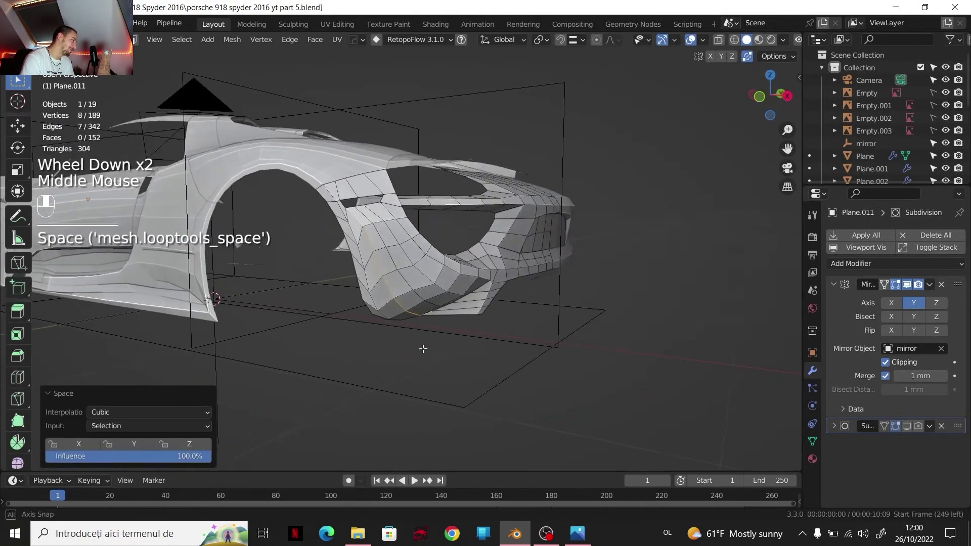
{"action": "scroll", "coordinate": [426, 304], "scroll_direction": "up", "scroll_amount": 2}
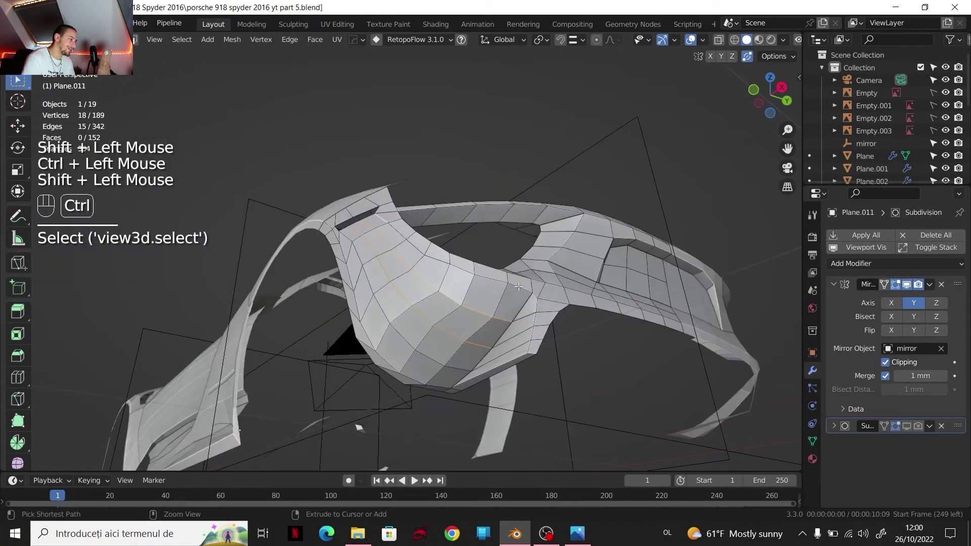
{"action": "left_click", "coordinate": [517, 287], "text": "ctrl"}
{"action": "right_click", "coordinate": [518, 286]}
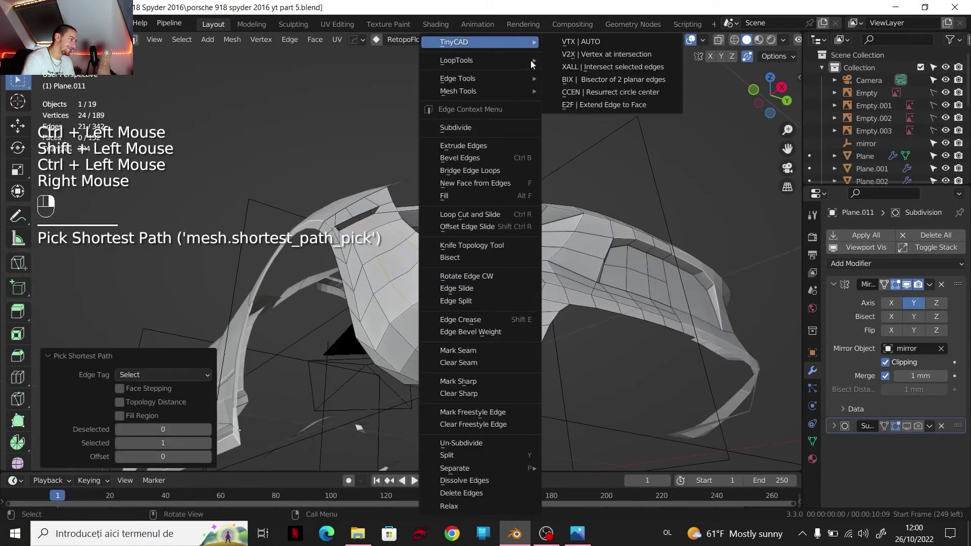
{"action": "mouse_move", "coordinate": [529, 61]}
{"action": "left_click", "coordinate": [614, 153]}
{"action": "scroll", "coordinate": [614, 153], "scroll_direction": "down", "scroll_amount": 2}
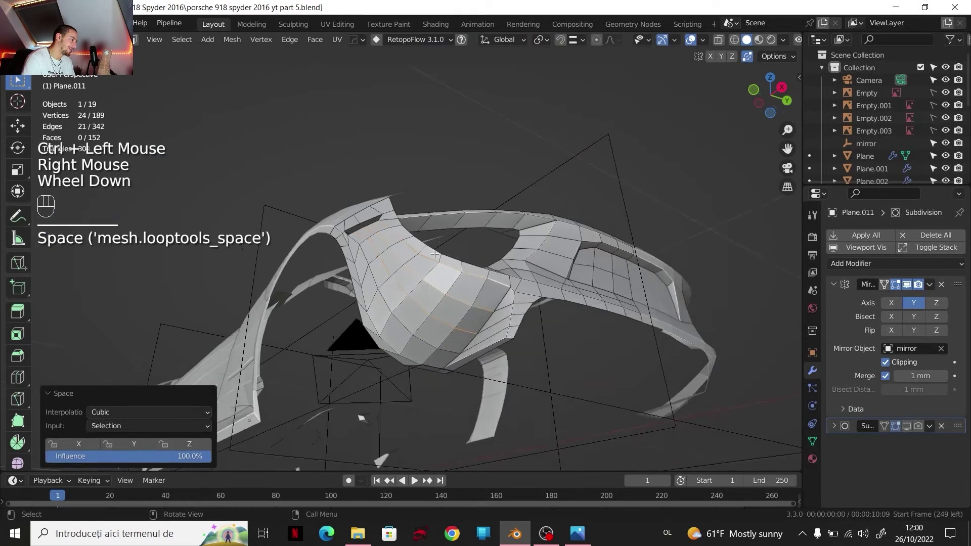
Step: Check the corner in Object Mode, then evenly space the bumper's outer wheel-arch border edges with LoopTools Space
{"action": "middle_click_drag", "start_coordinate": [613, 154], "coordinate": [481, 316]}
{"action": "key", "text": "Tab"}
{"action": "scroll", "coordinate": [353, 302], "scroll_direction": "up", "scroll_amount": 3}
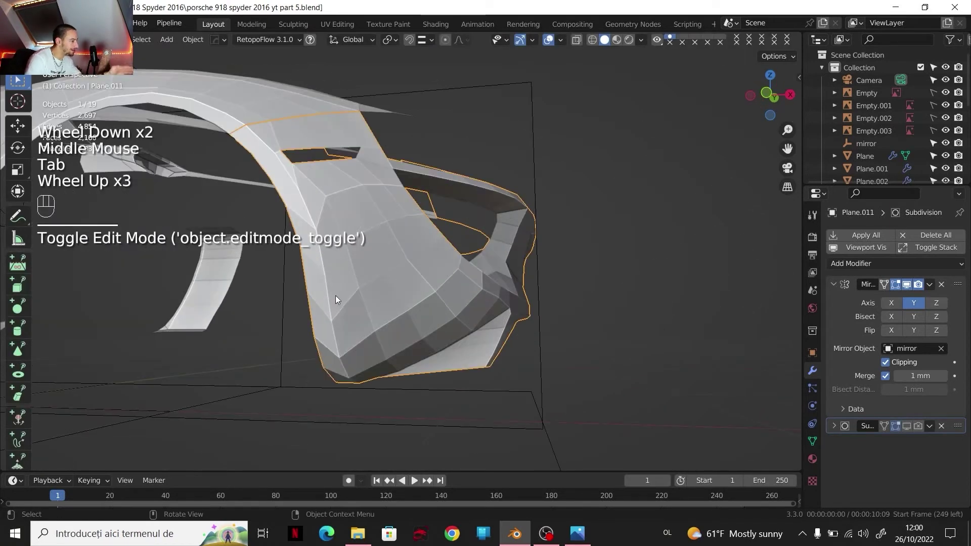
{"action": "scroll", "coordinate": [331, 292], "scroll_direction": "down", "scroll_amount": 1}
{"action": "key", "text": "Tab"}
{"action": "left_click", "coordinate": [268, 162]}
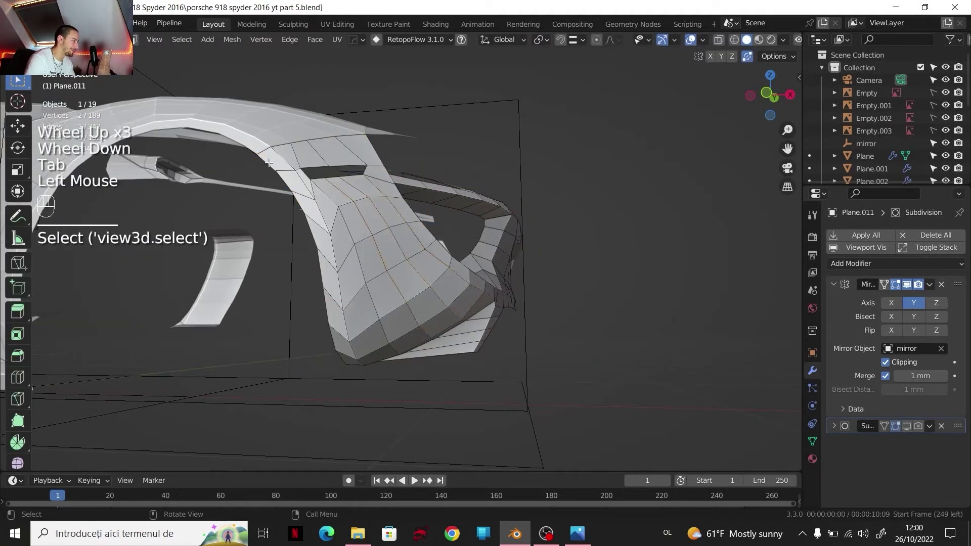
{"action": "middle_click_drag", "start_coordinate": [325, 266], "coordinate": [445, 410], "text": "shift"}
{"action": "middle_click_drag", "start_coordinate": [445, 410], "coordinate": [415, 353]}
{"action": "left_click", "coordinate": [413, 334], "text": "ctrl"}
{"action": "right_click", "coordinate": [413, 335]}
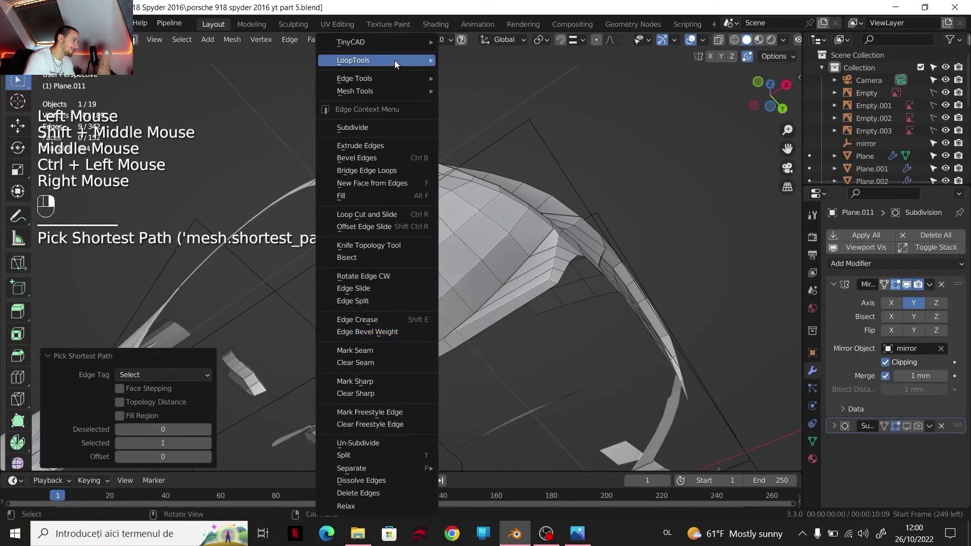
{"action": "mouse_move", "coordinate": [395, 60]}
{"action": "left_click", "coordinate": [483, 144]}
Step: Slide the wheel-arch vertex just below the slot upward along its edge by a factor of 0.261
{"action": "scroll", "coordinate": [484, 144], "scroll_direction": "down", "scroll_amount": 1}
{"action": "middle_click_drag", "start_coordinate": [484, 144], "coordinate": [424, 242]}
{"action": "scroll", "coordinate": [514, 321], "scroll_direction": "up", "scroll_amount": 3}
{"action": "key", "text": "1"}
{"action": "left_click", "coordinate": [424, 245]}
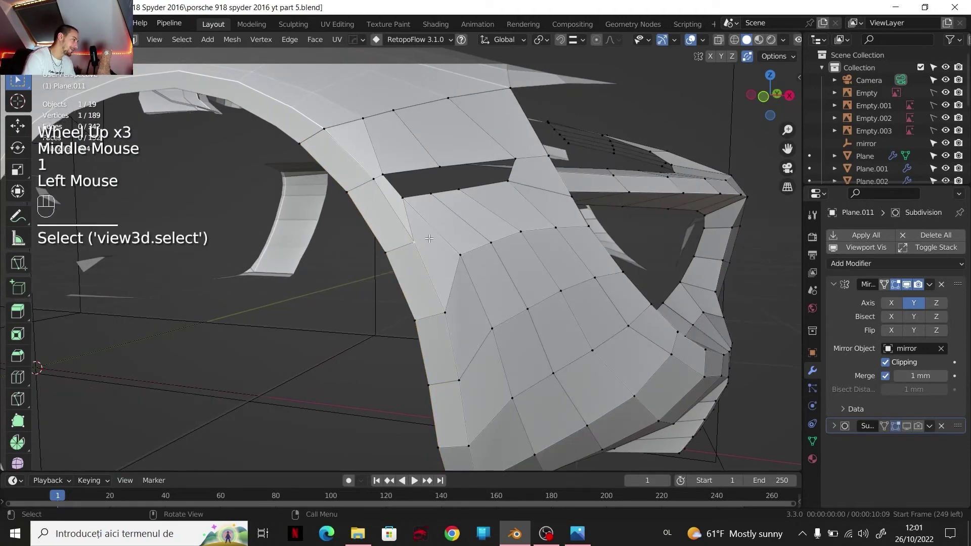
{"action": "key", "text": "g"}
{"action": "key", "text": "g"}
{"action": "left_click", "coordinate": [423, 227]}
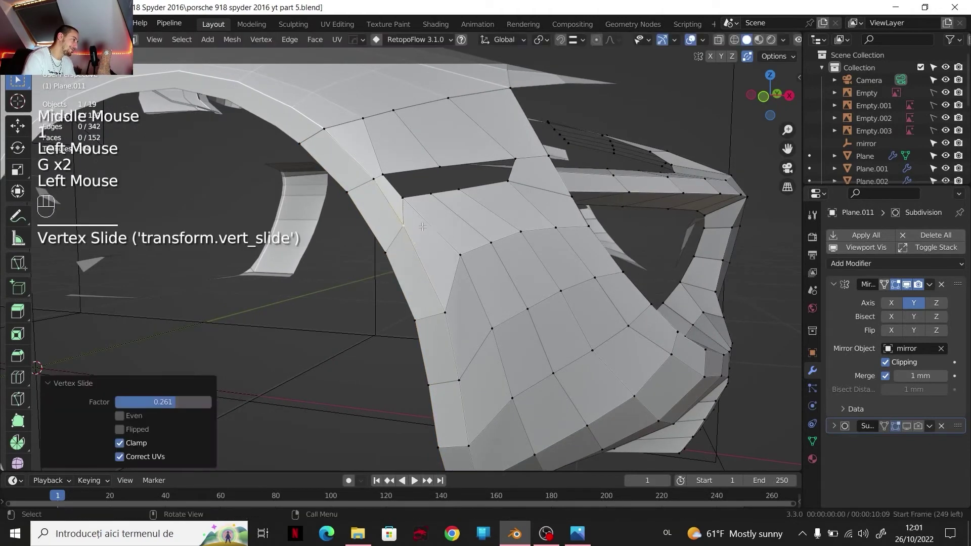
Step: Preview the bumper in Object Mode with the Subdivision modifier shown in the viewport, then hide the modifier again
{"action": "key", "text": "Tab"}
{"action": "scroll", "coordinate": [466, 207], "scroll_direction": "down", "scroll_amount": 3}
{"action": "left_click", "coordinate": [907, 426]}
{"action": "scroll", "coordinate": [506, 294], "scroll_direction": "down", "scroll_amount": 1}
{"action": "middle_click_drag", "start_coordinate": [494, 296], "coordinate": [521, 257]}
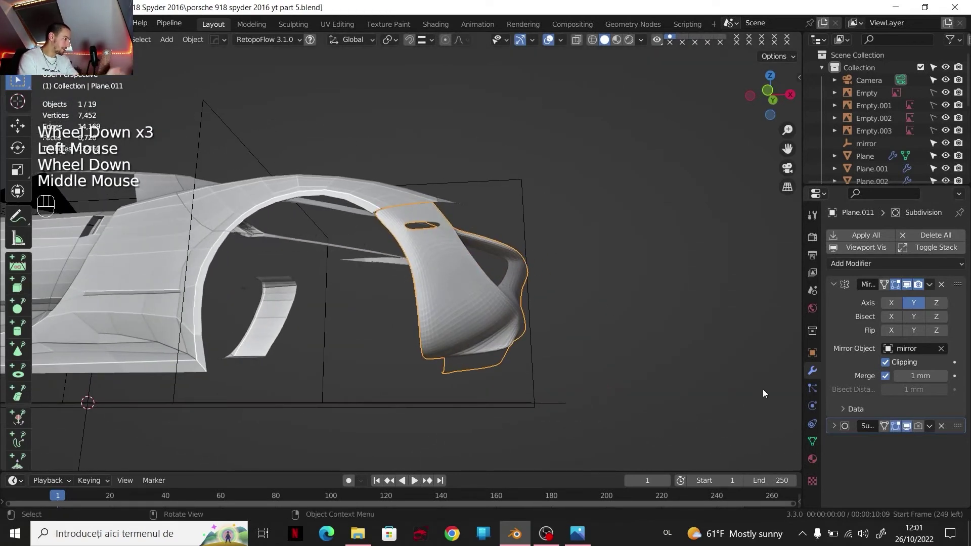
{"action": "left_click", "coordinate": [907, 426]}
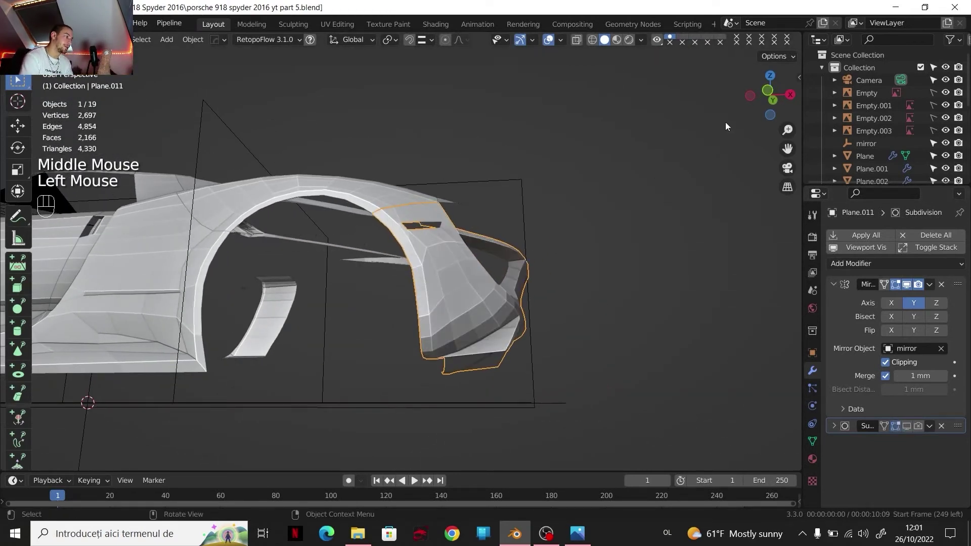
Step: In the side view, move the cross edge in the wheel-arch strip 2.3766 mm in X and 1.61 mm in Z
{"action": "left_click", "coordinate": [763, 89]}
{"action": "scroll", "coordinate": [514, 309], "scroll_direction": "up", "scroll_amount": 2}
{"action": "key", "text": "Tab"}
{"action": "middle_click_drag", "start_coordinate": [456, 324], "coordinate": [478, 282], "text": "shift"}
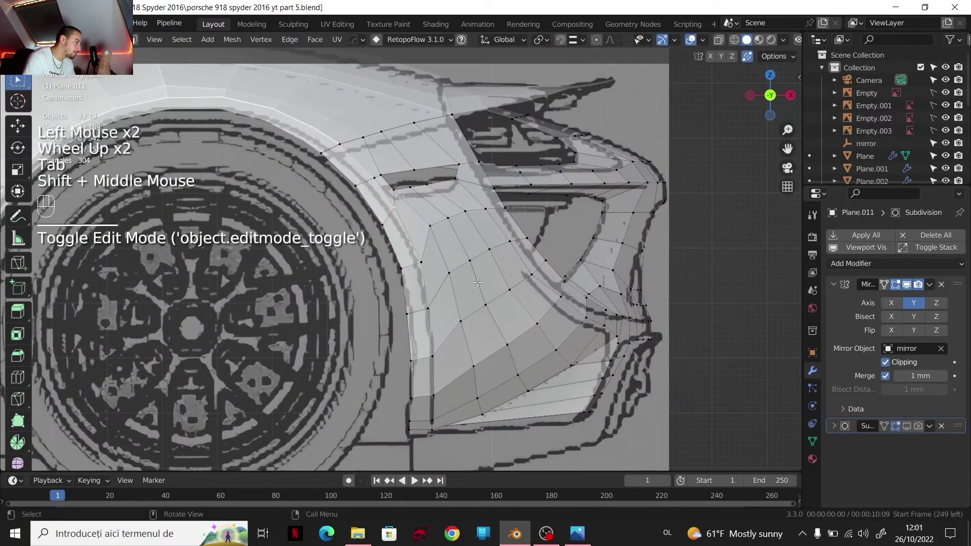
{"action": "scroll", "coordinate": [418, 318], "scroll_direction": "up", "scroll_amount": 1}
{"action": "key", "text": "2"}
{"action": "left_click", "coordinate": [418, 319]}
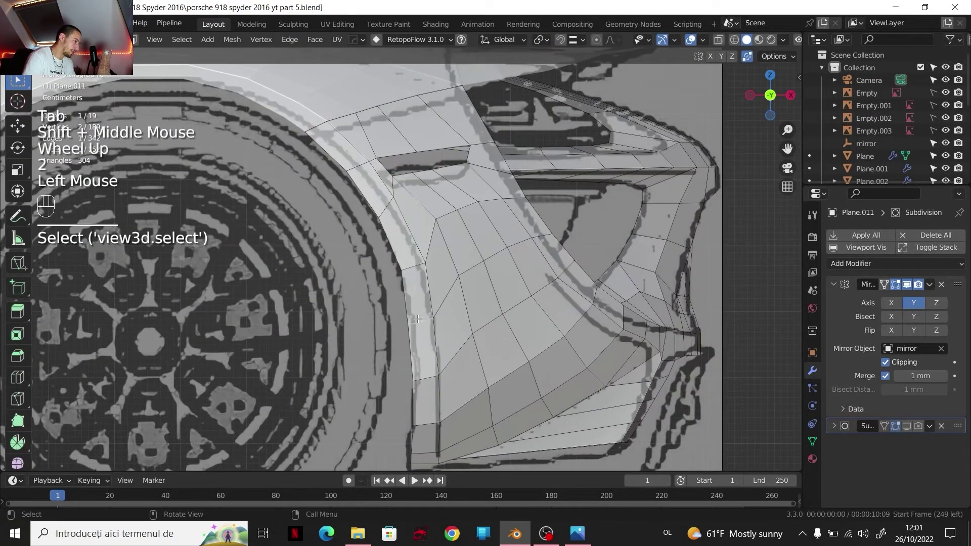
{"action": "key", "text": "g"}
{"action": "left_click", "coordinate": [437, 319], "text": "shift"}
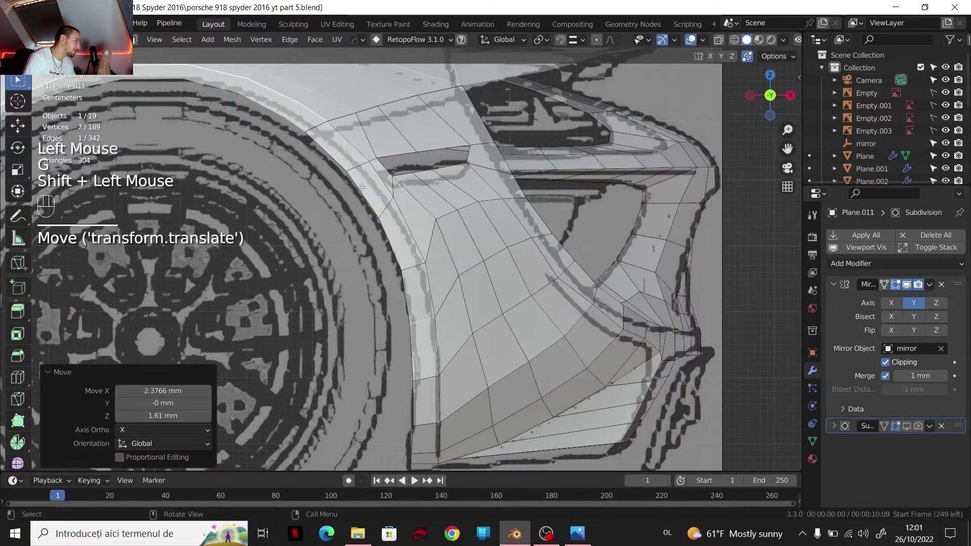
Step: Undo the last edge move, then raise the side blueprint Empty.002 to Z 584.64 mm and make it unselectable again
{"action": "scroll", "coordinate": [362, 187], "scroll_direction": "down", "scroll_amount": 2}
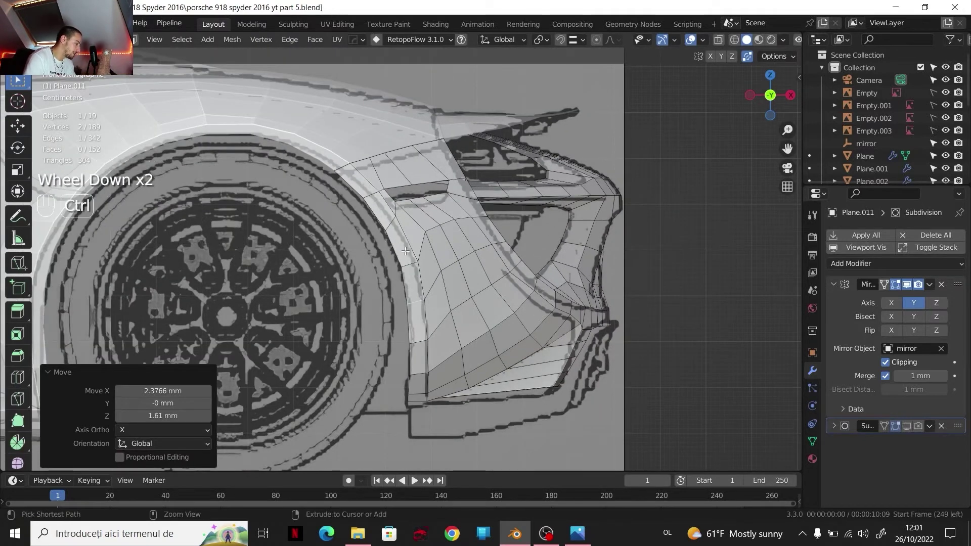
{"action": "key", "text": "ctrl+z"}
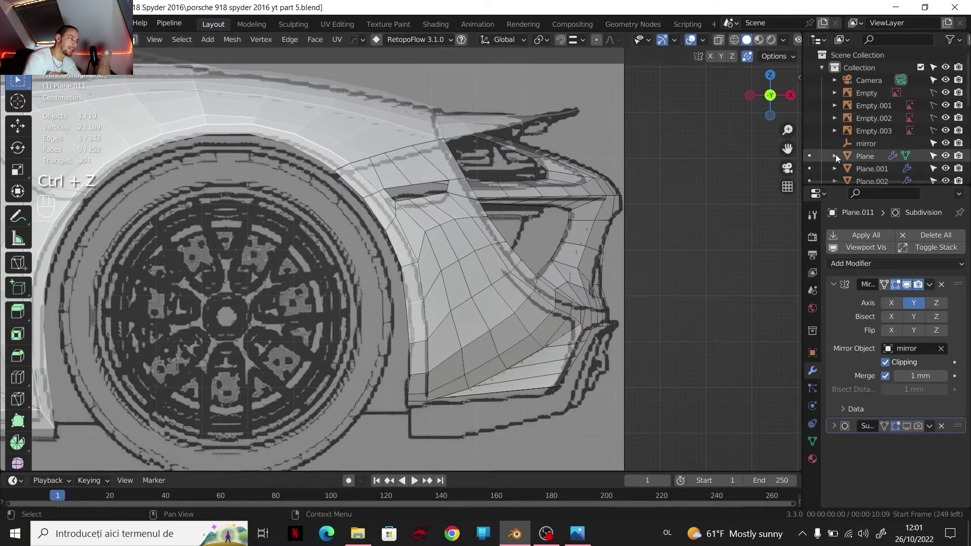
{"action": "double_click", "coordinate": [926, 120]}
{"action": "key", "text": "Tab"}
{"action": "left_click", "coordinate": [868, 120]}
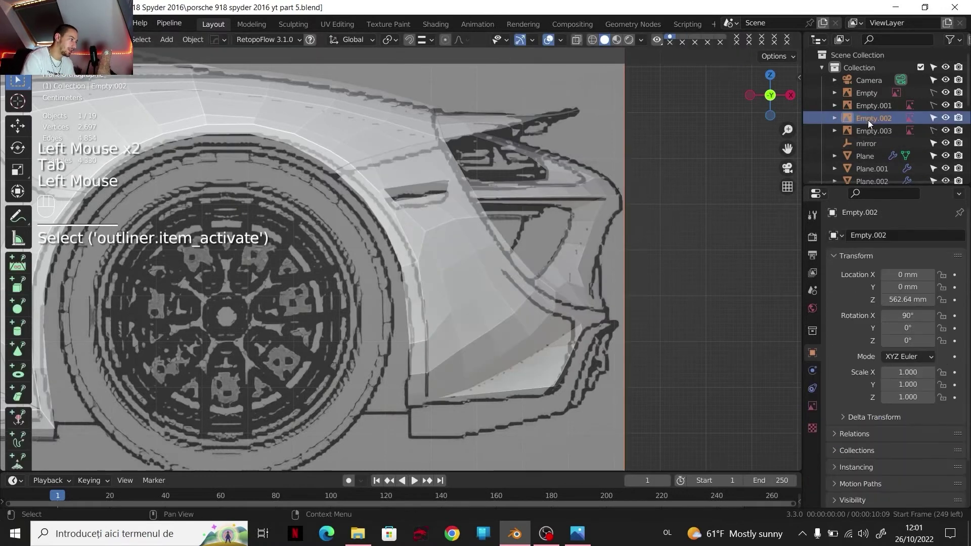
{"action": "left_click", "coordinate": [810, 404]}
{"action": "left_click", "coordinate": [934, 119]}
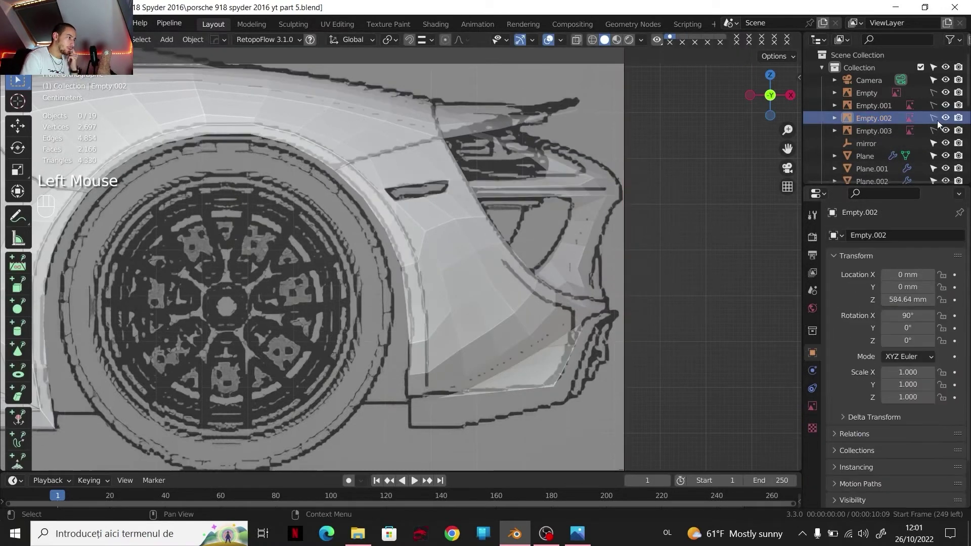
Step: In the rear bumper's mesh, move the wheel-arch strip's cross edge 4.5999 mm in X and 5.3665 mm in Z
{"action": "left_click", "coordinate": [505, 287]}
{"action": "key", "text": "Tab"}
{"action": "scroll", "coordinate": [467, 318], "scroll_direction": "up", "scroll_amount": 1}
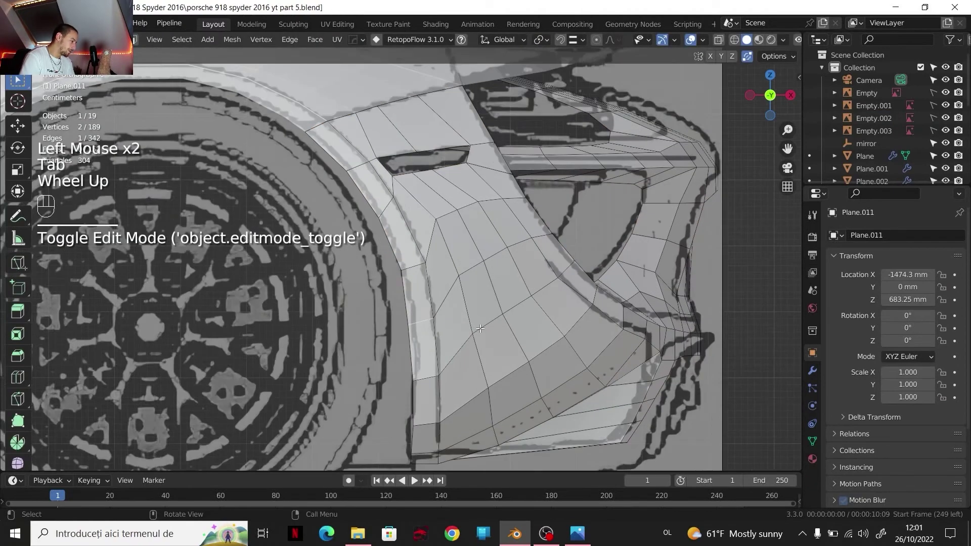
{"action": "key", "text": "g"}
{"action": "left_click", "coordinate": [486, 323], "text": "shift"}
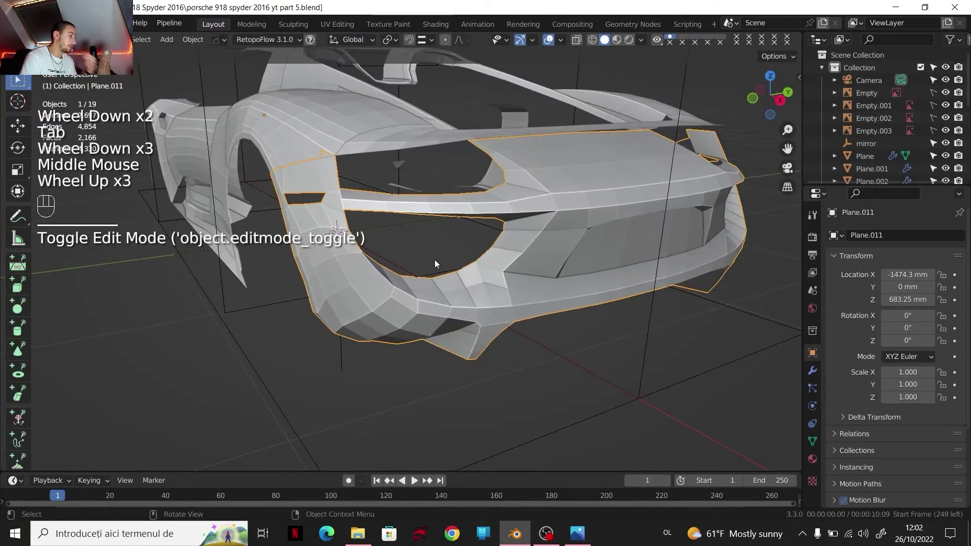
Step: In the car's rear view, slide the short vertical edge at the tail panel's upper border outward by a factor of -0.415
{"action": "middle_click_drag", "start_coordinate": [435, 261], "coordinate": [314, 258]}
{"action": "middle_click_drag", "start_coordinate": [314, 258], "coordinate": [408, 275]}
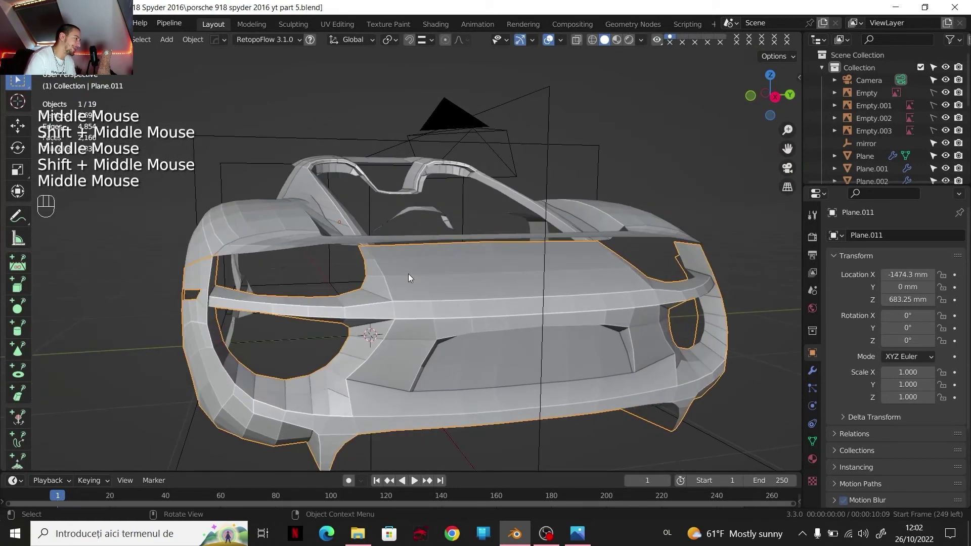
{"action": "left_click", "coordinate": [410, 275]}
{"action": "key", "text": "Tab"}
{"action": "scroll", "coordinate": [412, 274], "scroll_direction": "up", "scroll_amount": 2}
{"action": "left_click", "coordinate": [775, 97]}
{"action": "scroll", "coordinate": [455, 266], "scroll_direction": "up", "scroll_amount": 1}
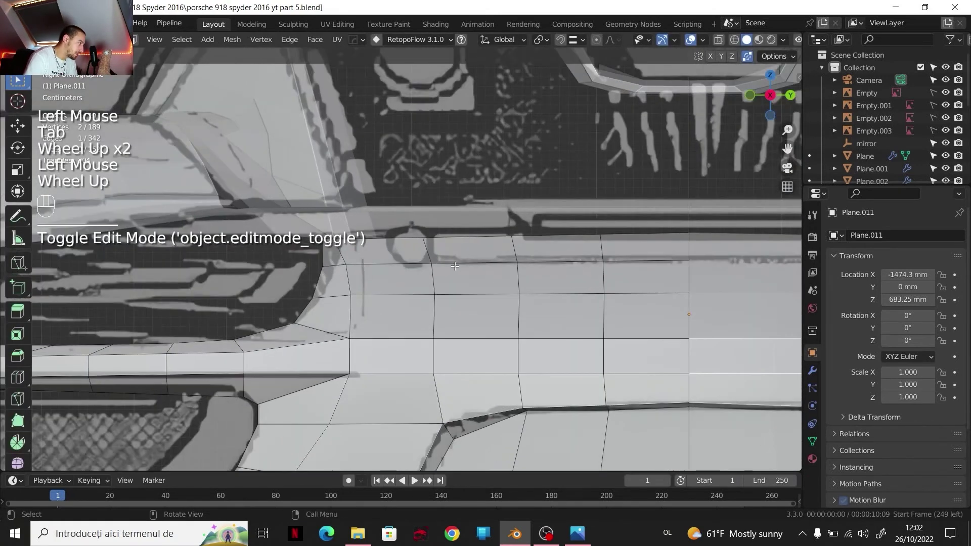
{"action": "left_click", "coordinate": [440, 256]}
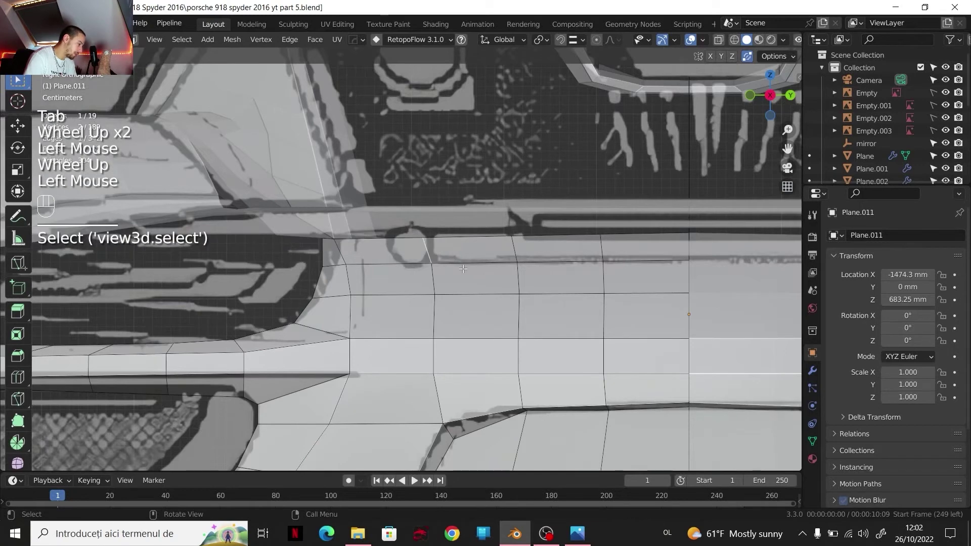
{"action": "key", "text": "g"}
{"action": "key", "text": "g"}
{"action": "left_click", "coordinate": [432, 262]}
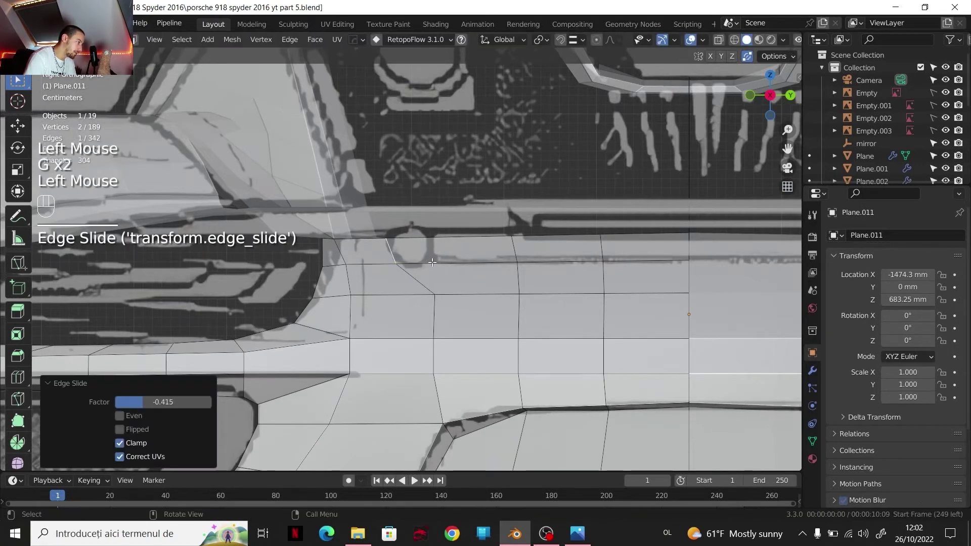
Step: Delete the row of faces along the tail panel's upper border, from the slid edge to the mirror line
{"action": "key", "text": "3"}
{"action": "left_click", "coordinate": [499, 251], "text": "shift"}
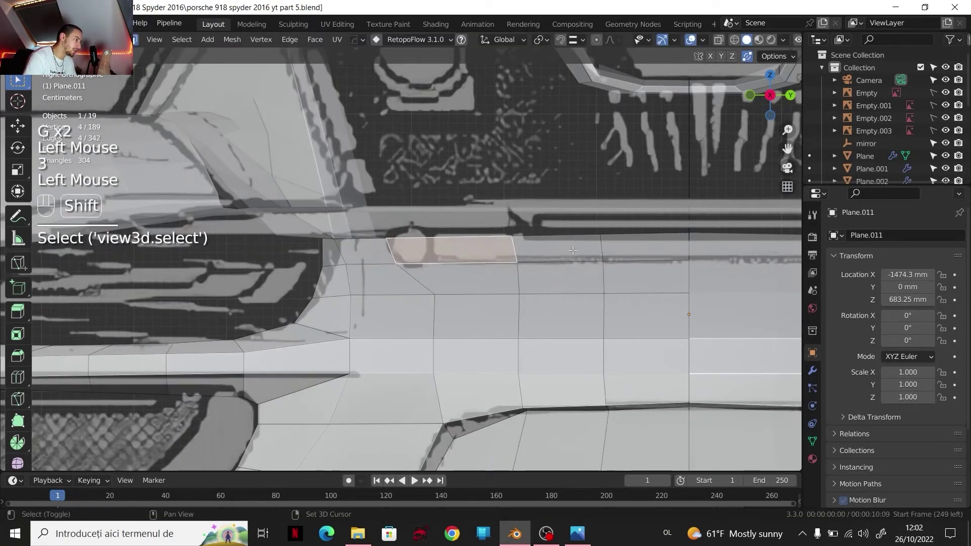
{"action": "left_click", "coordinate": [626, 254], "text": "ctrl"}
{"action": "key", "text": "Delete"}
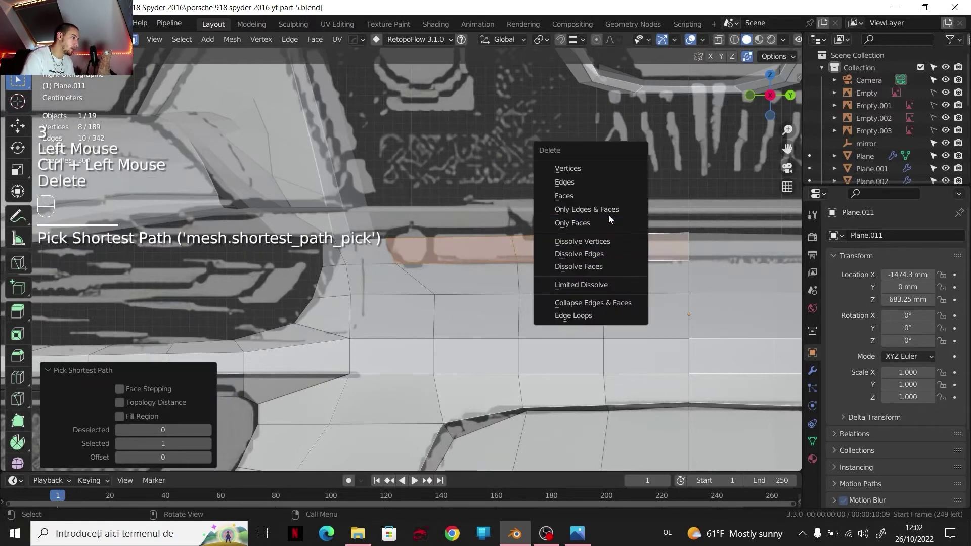
{"action": "left_click", "coordinate": [593, 199]}
Step: Return to Object Mode and select the rear spoiler object Plane.012
{"action": "key", "text": "Tab"}
{"action": "left_click", "coordinate": [406, 217]}
{"action": "scroll", "coordinate": [407, 217], "scroll_direction": "down", "scroll_amount": 2}
{"action": "middle_click_drag", "start_coordinate": [406, 217], "coordinate": [564, 232], "text": "shift"}
{"action": "scroll", "coordinate": [393, 225], "scroll_direction": "down", "scroll_amount": 2}
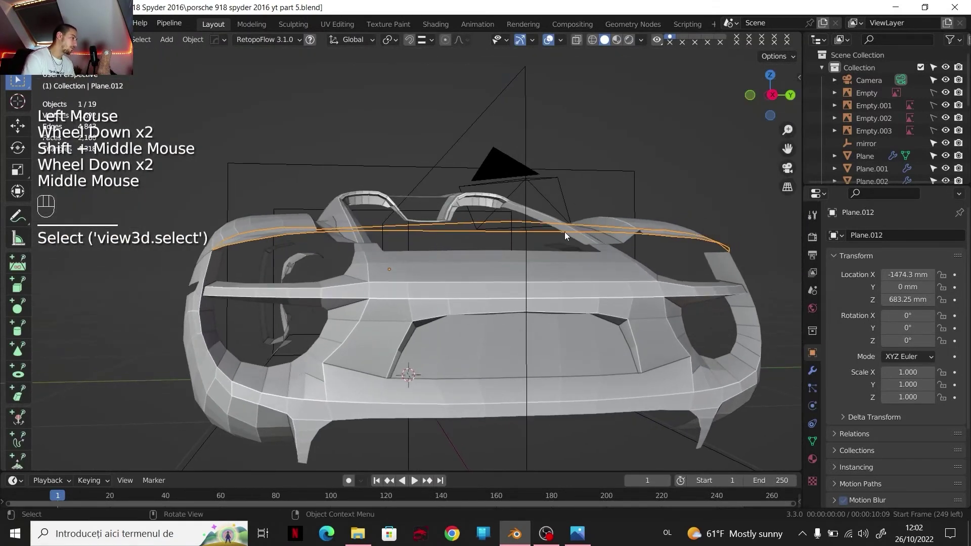
Step: Switch to the Photos app and examine the car's rear and spoiler in the reference pictures
{"action": "left_click", "coordinate": [577, 536]}
{"action": "left_click", "coordinate": [16, 253]}
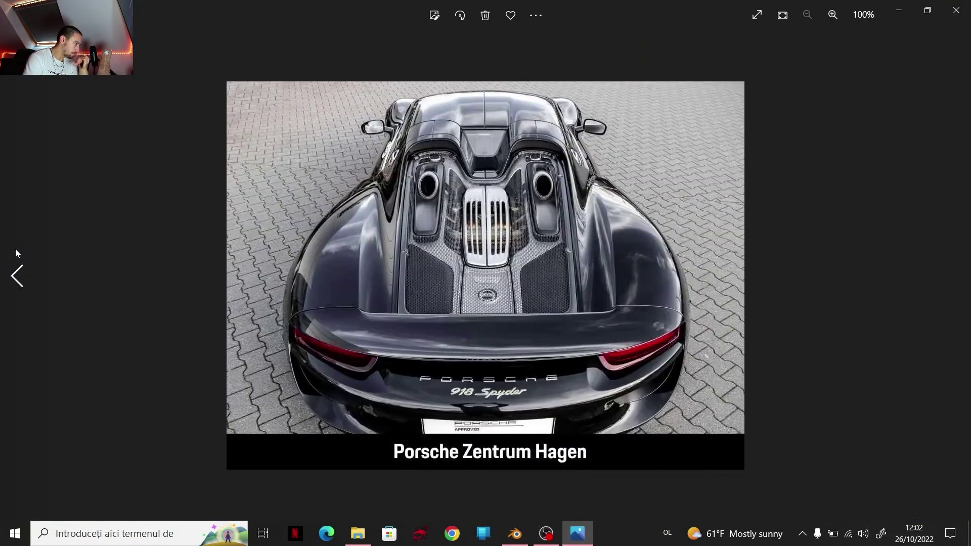
{"action": "left_click", "coordinate": [15, 253]}
{"action": "left_click", "coordinate": [15, 253]}
{"action": "scroll", "coordinate": [501, 232], "scroll_direction": "up", "scroll_amount": 5}
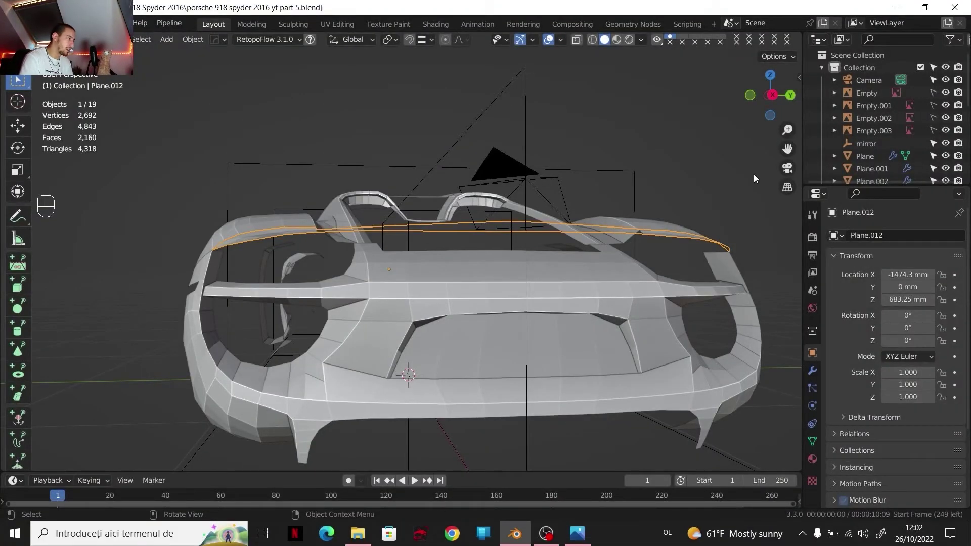
Step: Add a Solidify modifier to the rear spoiler
{"action": "middle_click_drag", "start_coordinate": [764, 102], "coordinate": [545, 254]}
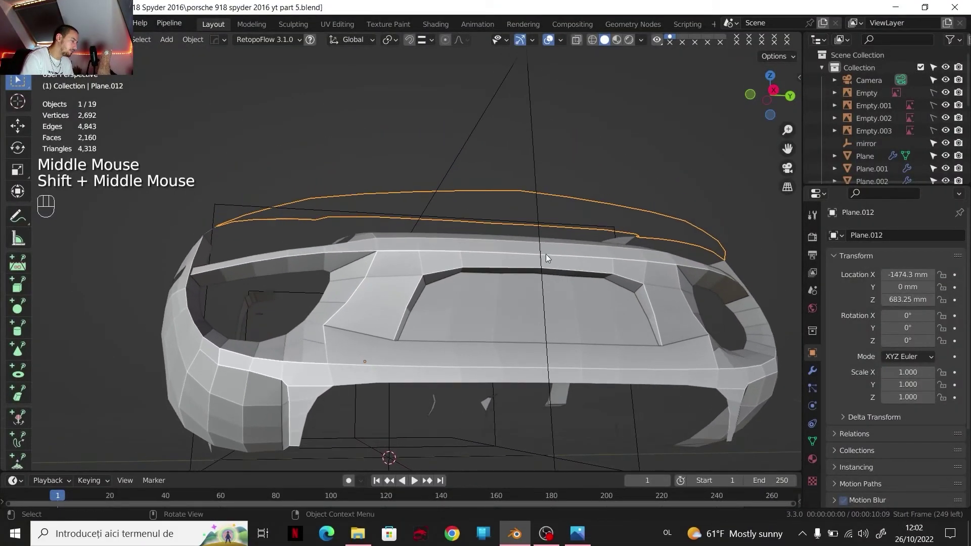
{"action": "scroll", "coordinate": [546, 254], "scroll_direction": "up", "scroll_amount": 2}
{"action": "left_click", "coordinate": [812, 370]}
{"action": "left_click", "coordinate": [873, 265]}
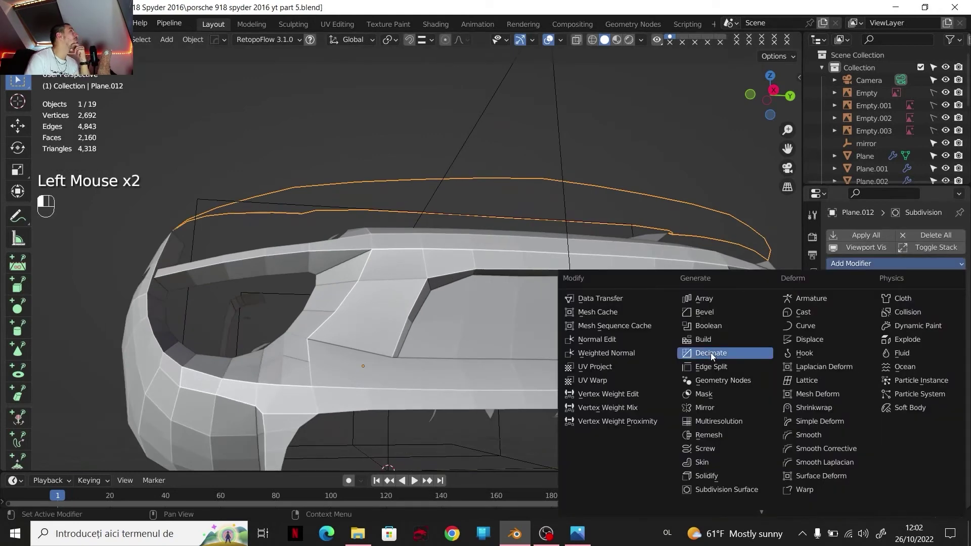
{"action": "left_click", "coordinate": [707, 476]}
{"action": "scroll", "coordinate": [450, 192], "scroll_direction": "down", "scroll_amount": 2}
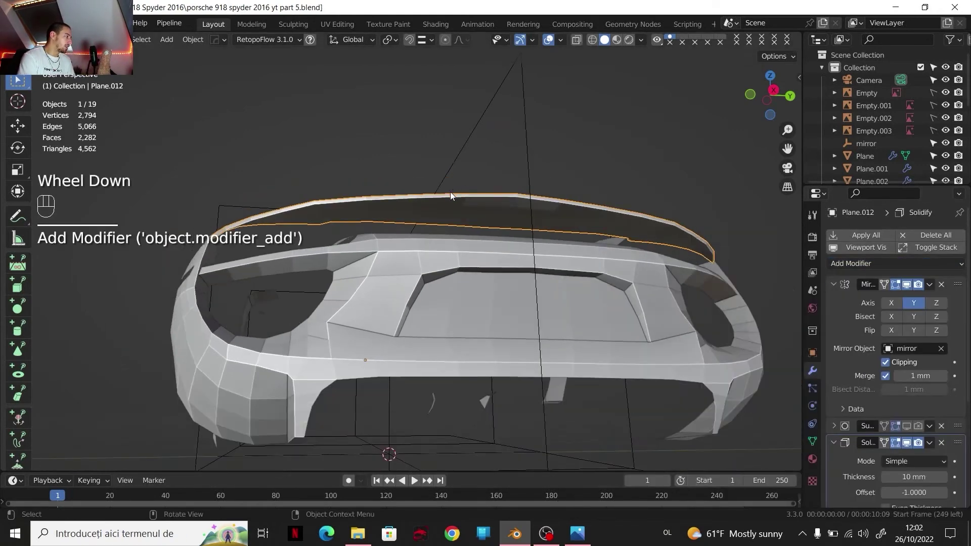
Step: Inspect the thickened spoiler against the side blueprint and in perspective
{"action": "middle_click_drag", "start_coordinate": [451, 192], "coordinate": [737, 127]}
{"action": "left_click", "coordinate": [756, 101]}
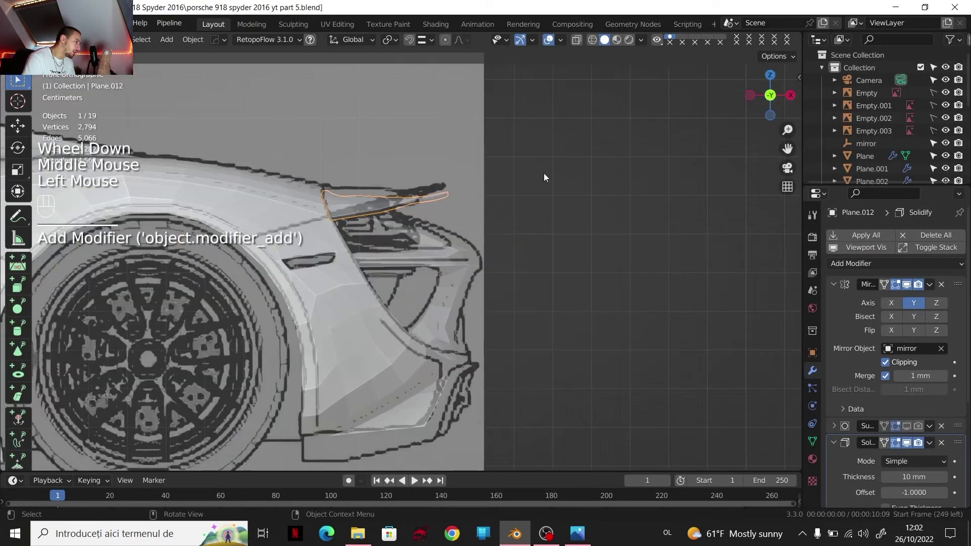
{"action": "scroll", "coordinate": [471, 187], "scroll_direction": "up", "scroll_amount": 2}
{"action": "middle_click_drag", "start_coordinate": [471, 187], "coordinate": [490, 222], "text": "shift"}
{"action": "scroll", "coordinate": [490, 224], "scroll_direction": "up", "scroll_amount": 1}
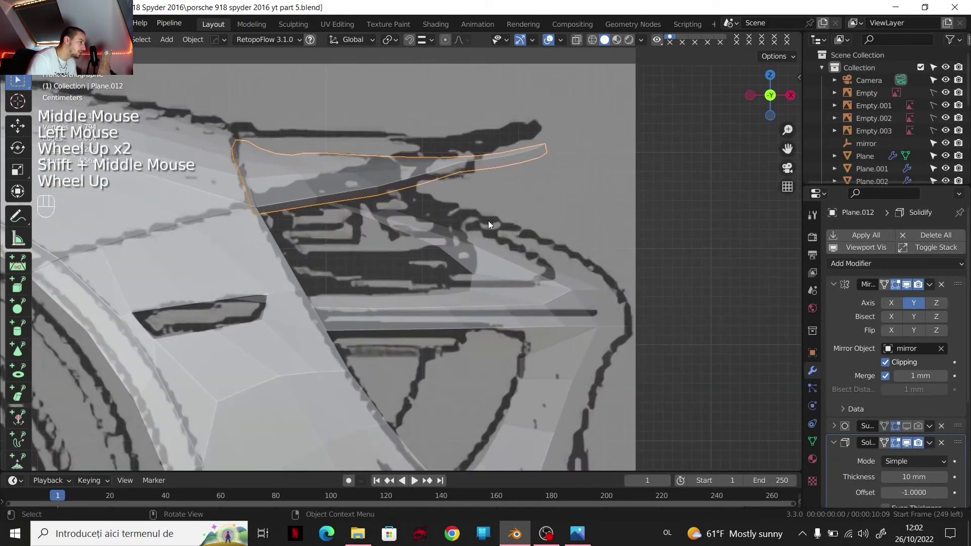
{"action": "middle_click_drag", "start_coordinate": [487, 169], "coordinate": [670, 138]}
{"action": "scroll", "coordinate": [472, 175], "scroll_direction": "down", "scroll_amount": 1}
Step: Edit the spoiler's mesh and, in the side view, move one vertex on its lower rear edge -4.4177 mm in Z
{"action": "key", "text": "Tab"}
{"action": "left_click", "coordinate": [397, 183]}
{"action": "left_click", "coordinate": [765, 95]}
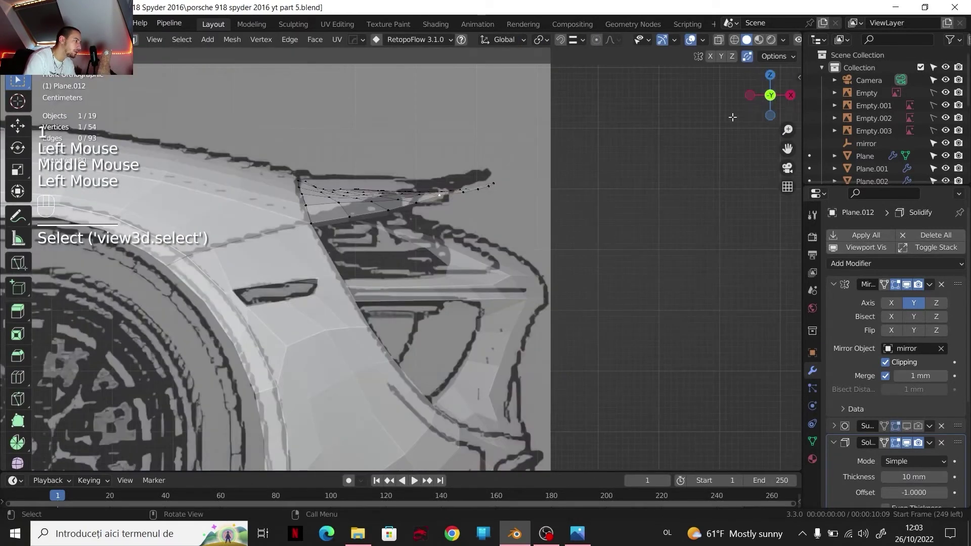
{"action": "scroll", "coordinate": [556, 202], "scroll_direction": "up", "scroll_amount": 3}
{"action": "middle_click_drag", "start_coordinate": [556, 202], "coordinate": [577, 213], "text": "shift"}
{"action": "key", "text": "g"}
{"action": "key", "text": "z"}
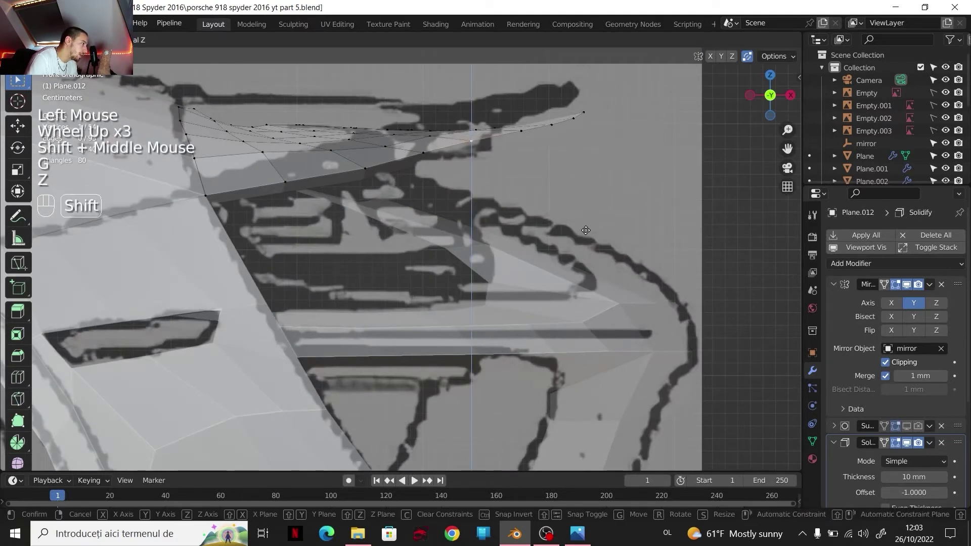
{"action": "left_click", "coordinate": [597, 237], "text": "shift"}
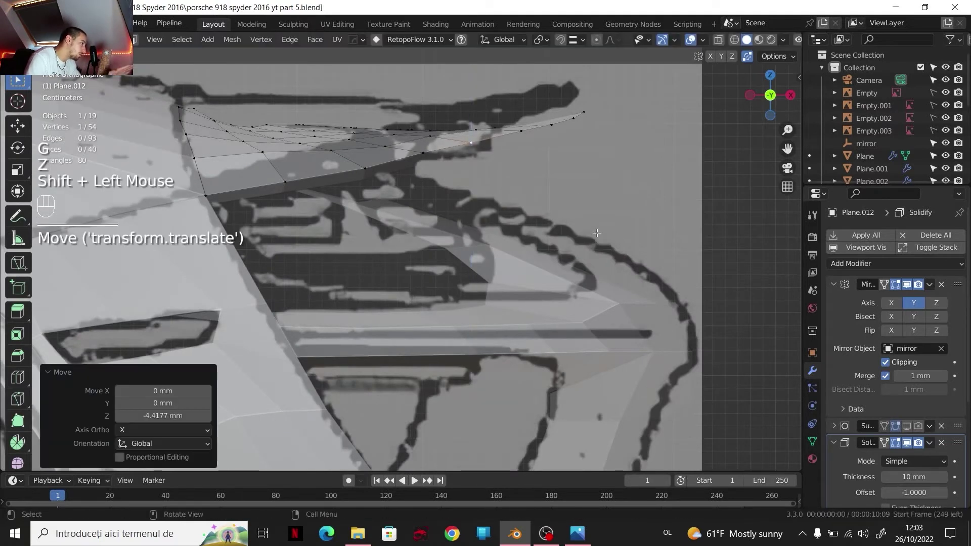
Step: Move the spoiler edge vertex near the tip 1.5663 mm in Z and the lower-edge vertex farther forward -0.88352 mm in Z
{"action": "double_click", "coordinate": [564, 127]}
{"action": "left_click", "coordinate": [565, 128], "text": "shift"}
{"action": "key", "text": "g"}
{"action": "key", "text": "z"}
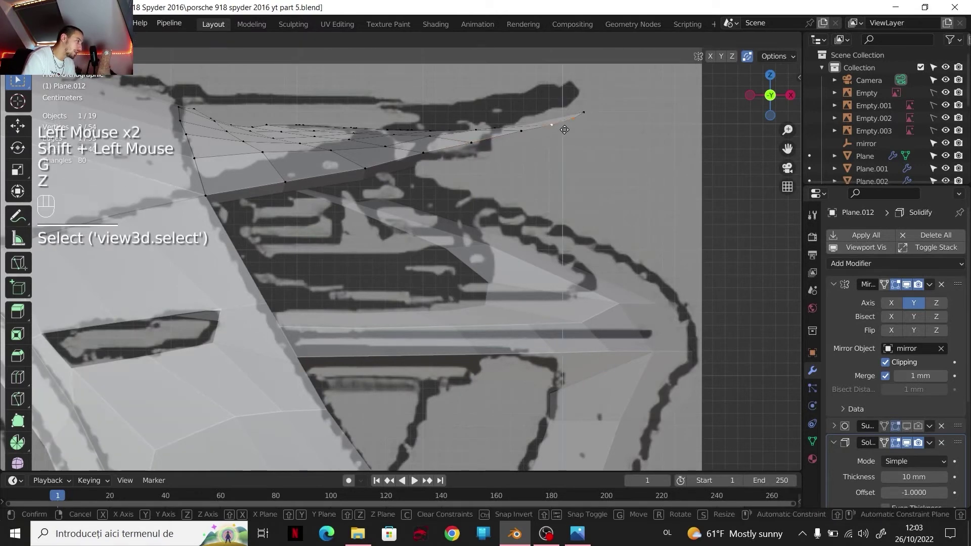
{"action": "key", "text": "shift"}
{"action": "left_click", "coordinate": [564, 128], "text": "shift"}
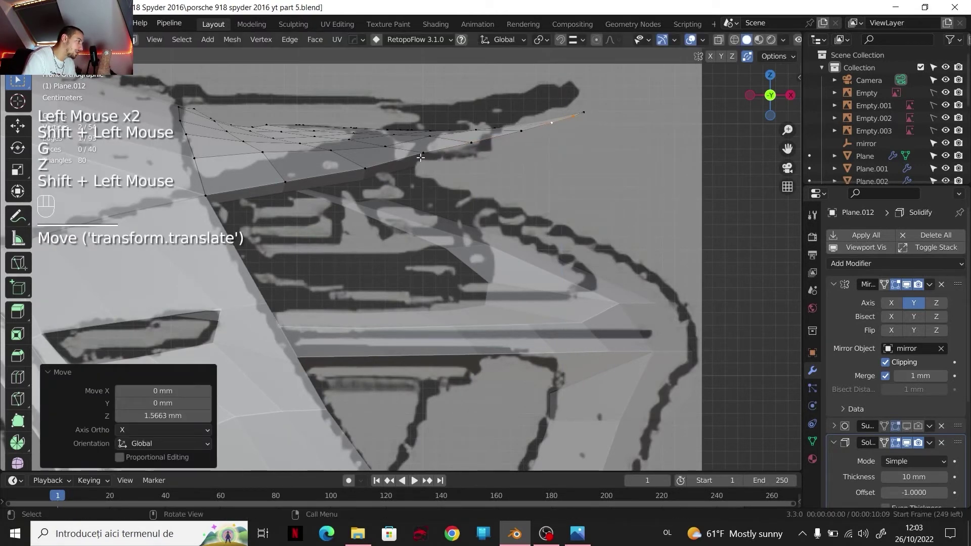
Step: Compare the spoiler's edge and thickness with the rear and side blueprints and the reference photo
{"action": "left_click", "coordinate": [790, 95]}
{"action": "scroll", "coordinate": [563, 189], "scroll_direction": "down", "scroll_amount": 3}
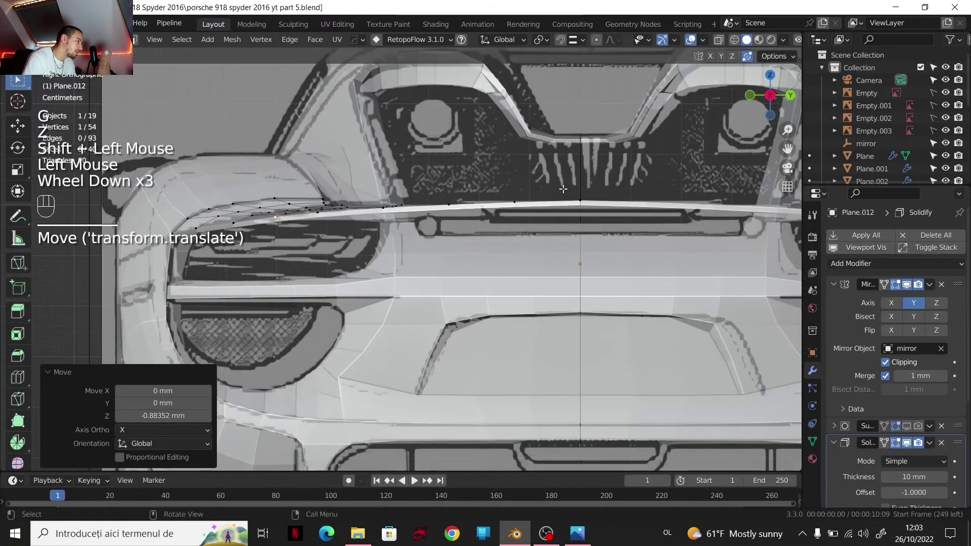
{"action": "scroll", "coordinate": [564, 188], "scroll_direction": "down", "scroll_amount": 1}
{"action": "scroll", "coordinate": [527, 202], "scroll_direction": "up", "scroll_amount": 2}
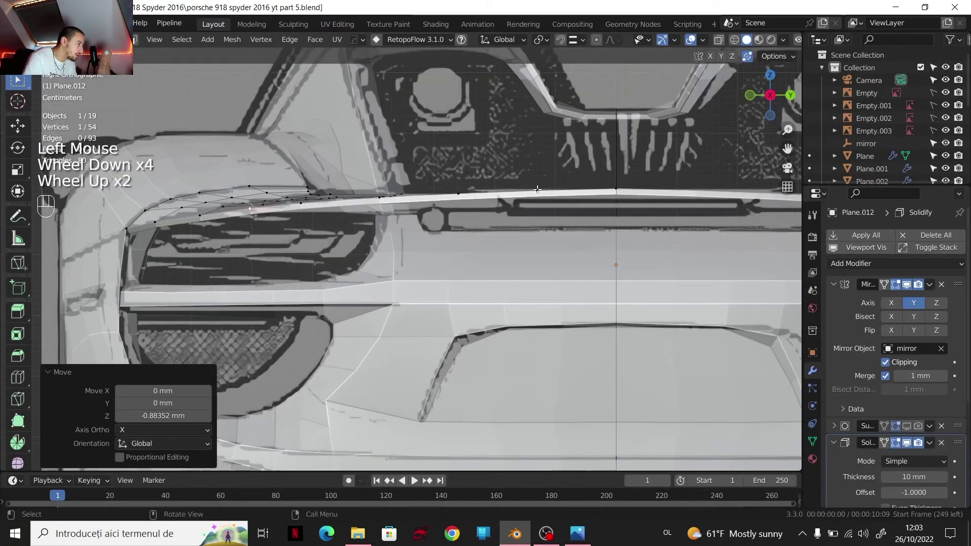
{"action": "left_click", "coordinate": [750, 95]}
{"action": "scroll", "coordinate": [505, 172], "scroll_direction": "up", "scroll_amount": 3}
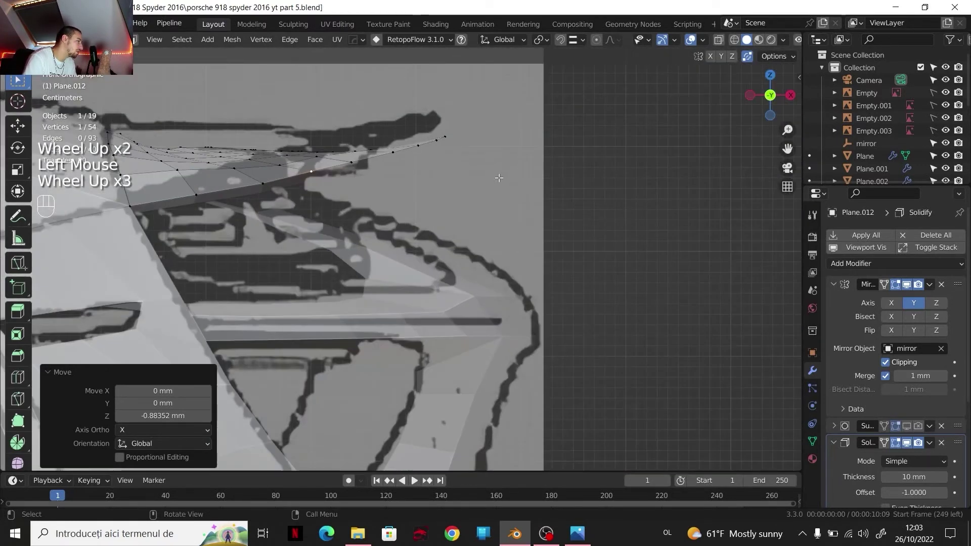
{"action": "scroll", "coordinate": [499, 178], "scroll_direction": "down", "scroll_amount": 4}
{"action": "left_click", "coordinate": [790, 95]}
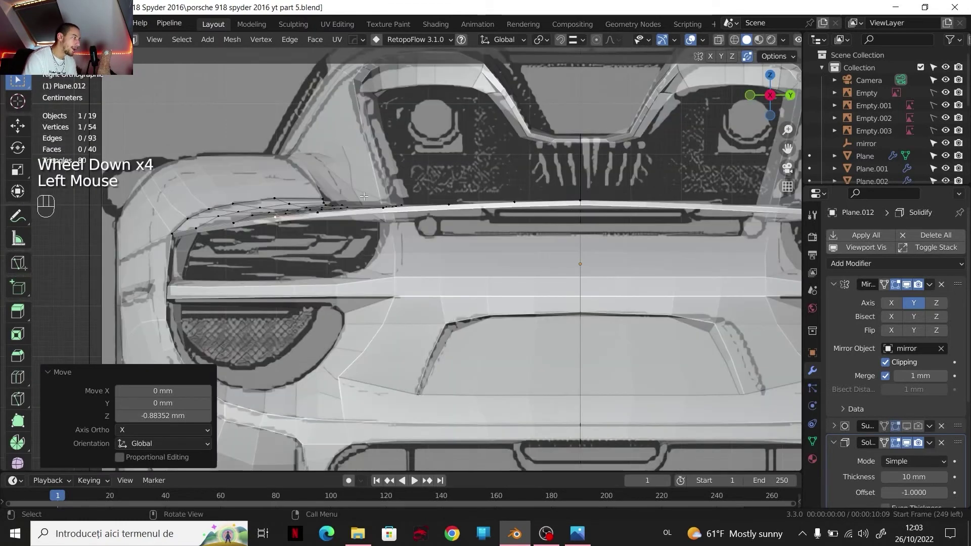
{"action": "scroll", "coordinate": [506, 213], "scroll_direction": "up", "scroll_amount": 2}
{"action": "middle_click_drag", "start_coordinate": [506, 213], "coordinate": [536, 238], "text": "shift"}
{"action": "left_click", "coordinate": [578, 534]}
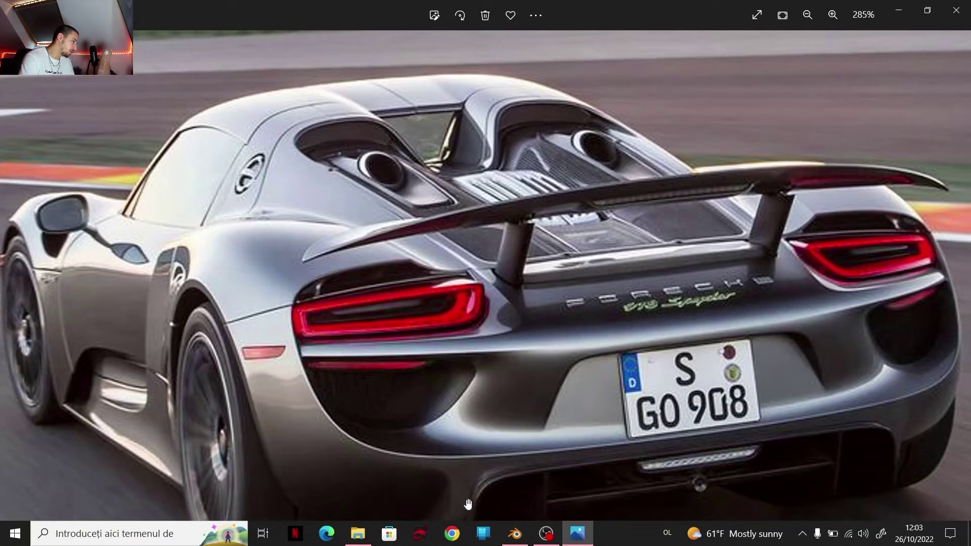
Step: Switch back to Blender and set the spoiler's Solidify thickness to 5 mm in Object Mode
{"action": "left_click", "coordinate": [515, 534]}
{"action": "scroll", "coordinate": [437, 305], "scroll_direction": "down", "scroll_amount": 2}
{"action": "key", "text": "Tab"}
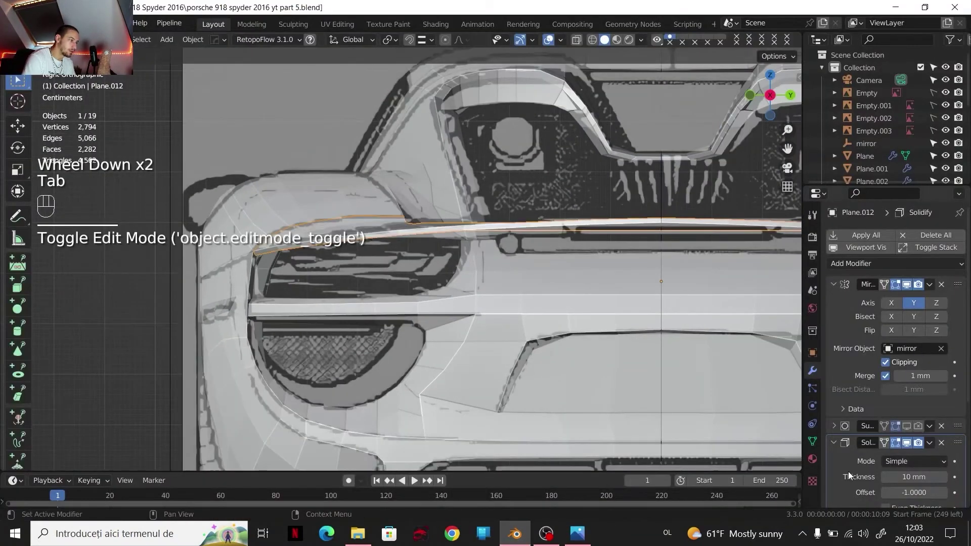
{"action": "scroll", "coordinate": [861, 474], "scroll_direction": "down", "scroll_amount": 4}
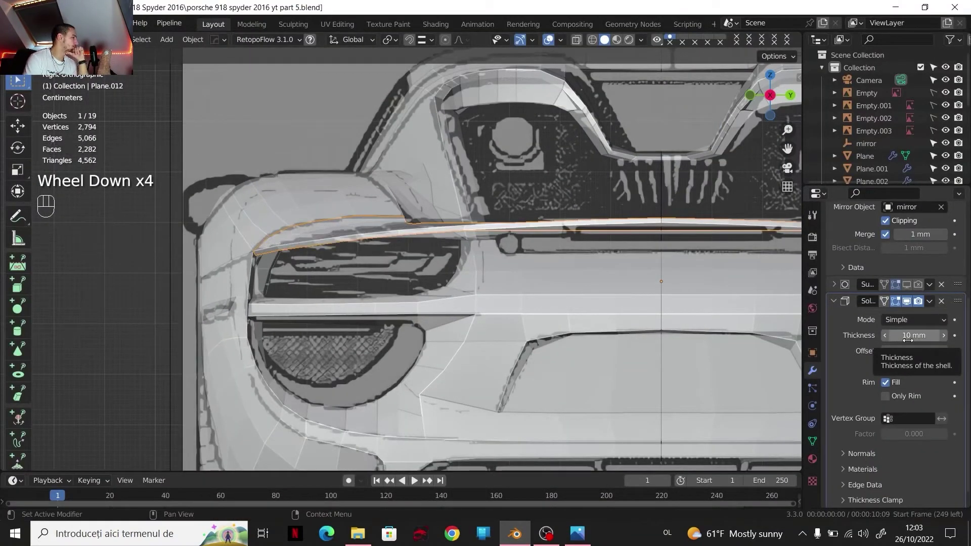
{"action": "left_click_drag", "start_coordinate": [909, 340], "coordinate": [895, 340]}
Step: Edit the spoiler's mesh and apply LoopTools Relax to the vertices along its inner front edge, down to the tip's corner
{"action": "middle_click_drag", "start_coordinate": [597, 309], "coordinate": [607, 344]}
{"action": "middle_click_drag", "start_coordinate": [607, 344], "coordinate": [324, 298]}
{"action": "key", "text": "Tab"}
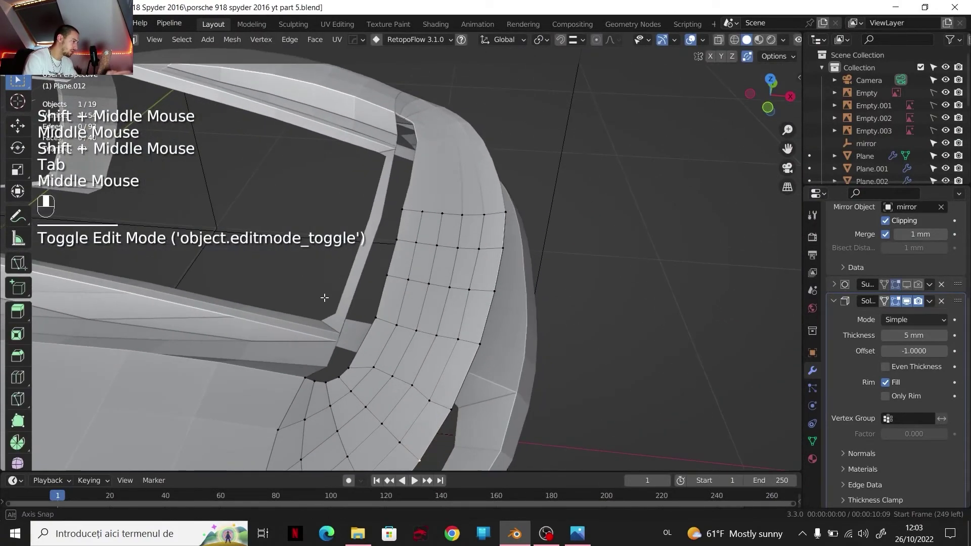
{"action": "left_click", "coordinate": [402, 209]}
{"action": "left_click", "coordinate": [375, 317], "text": "ctrl"}
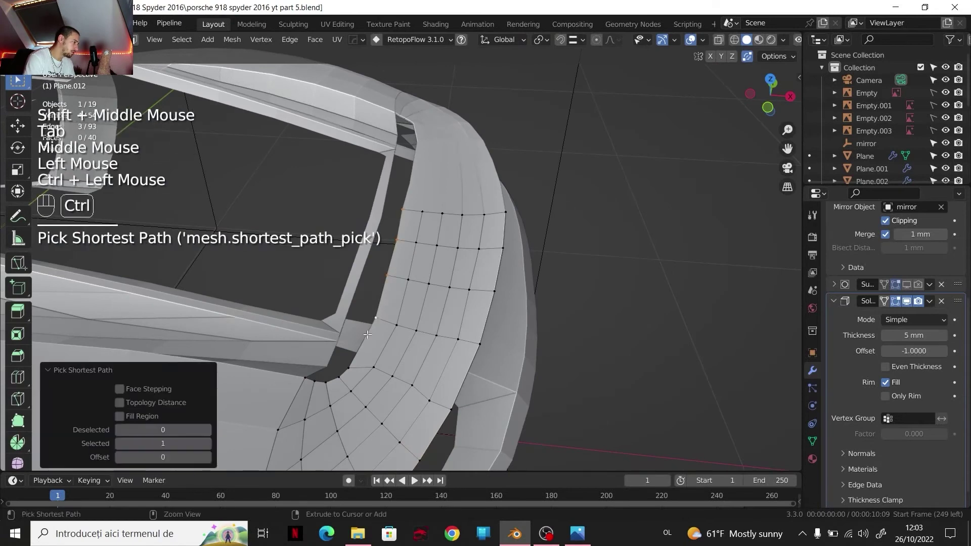
{"action": "left_click", "coordinate": [347, 367], "text": "shift"}
{"action": "right_click", "coordinate": [349, 367]}
{"action": "mouse_move", "coordinate": [398, 164]}
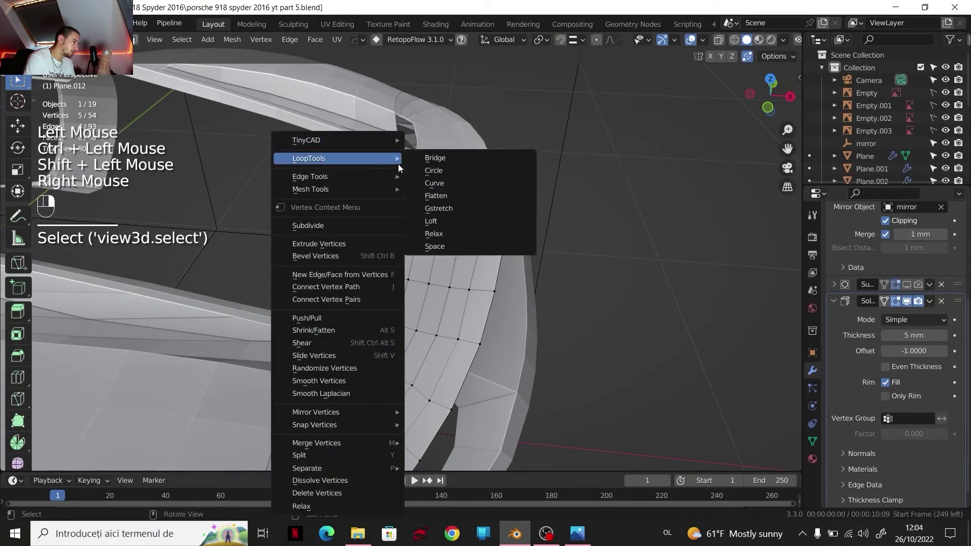
{"action": "left_click", "coordinate": [434, 234]}
{"action": "middle_click_drag", "start_coordinate": [434, 234], "coordinate": [413, 289]}
Step: Inspect the relaxed inner edge and the spoiler's overall shape in both Object Mode and Edit Mode
{"action": "key", "text": "Tab"}
{"action": "scroll", "coordinate": [507, 239], "scroll_direction": "down", "scroll_amount": 1}
{"action": "middle_click_drag", "start_coordinate": [508, 239], "coordinate": [435, 243]}
{"action": "key", "text": "Tab"}
{"action": "scroll", "coordinate": [499, 192], "scroll_direction": "up", "scroll_amount": 2}
{"action": "key", "text": "Tab"}
{"action": "scroll", "coordinate": [464, 207], "scroll_direction": "down", "scroll_amount": 2}
{"action": "middle_click_drag", "start_coordinate": [435, 243], "coordinate": [455, 207], "text": "shift"}
{"action": "middle_click_drag", "start_coordinate": [455, 208], "coordinate": [607, 303]}
Step: Apply the spoiler's Solidify modifier and turn off the Mirror modifier's viewport display
{"action": "scroll", "coordinate": [466, 256], "scroll_direction": "up", "scroll_amount": 1}
{"action": "scroll", "coordinate": [909, 391], "scroll_direction": "down", "scroll_amount": 2}
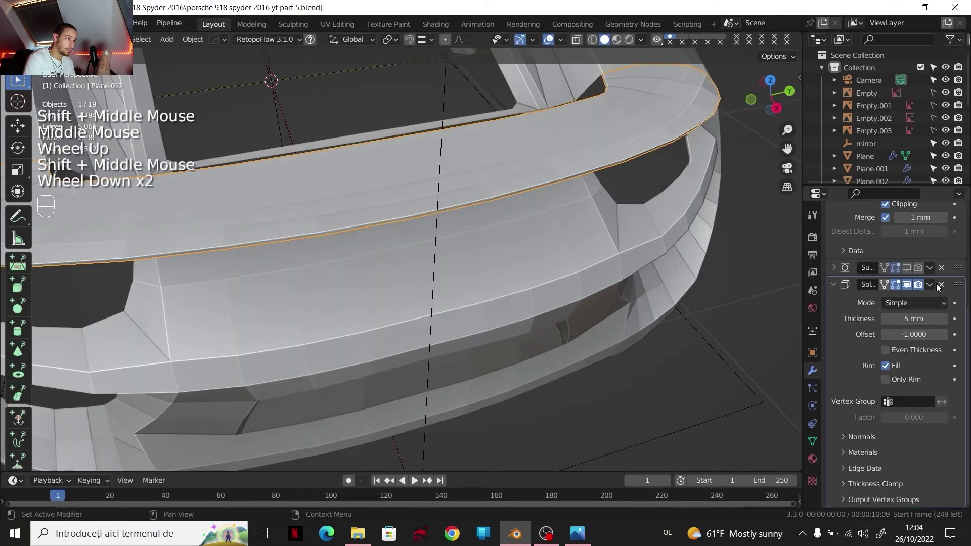
{"action": "left_click", "coordinate": [930, 285]}
{"action": "left_click", "coordinate": [919, 299]}
{"action": "left_click", "coordinate": [908, 284]}
Step: Edit the spoiler's mesh and delete the strip of rim faces closing its cut at the car's centre line
{"action": "middle_click_drag", "start_coordinate": [440, 207], "coordinate": [427, 301]}
{"action": "middle_click_drag", "start_coordinate": [427, 301], "coordinate": [379, 279]}
{"action": "scroll", "coordinate": [424, 259], "scroll_direction": "up", "scroll_amount": 3}
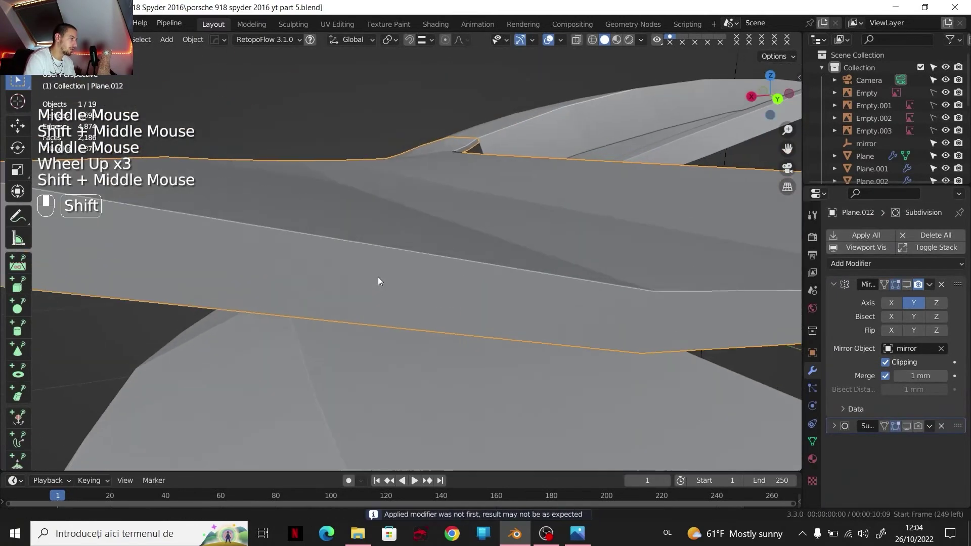
{"action": "scroll", "coordinate": [379, 277], "scroll_direction": "down", "scroll_amount": 6}
{"action": "key", "text": "Tab"}
{"action": "scroll", "coordinate": [381, 272], "scroll_direction": "up", "scroll_amount": 2}
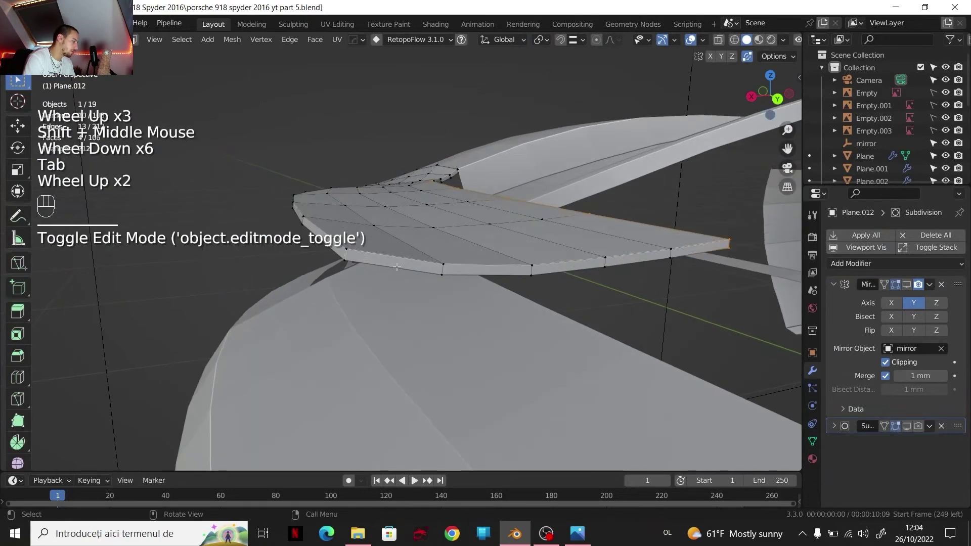
{"action": "key", "text": "3"}
{"action": "left_click", "coordinate": [393, 262]}
{"action": "left_click", "coordinate": [699, 254], "text": "ctrl"}
{"action": "key", "text": "Delete"}
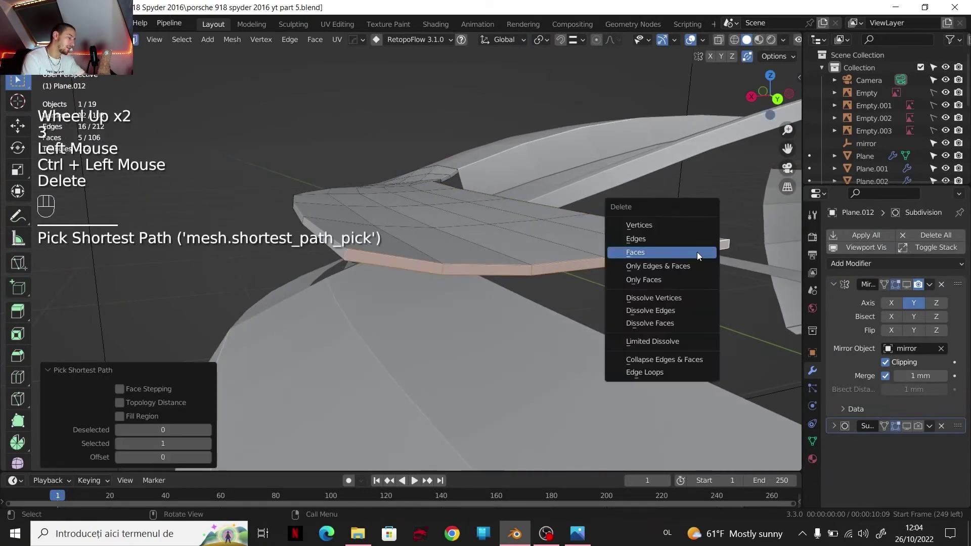
{"action": "left_click", "coordinate": [690, 257]}
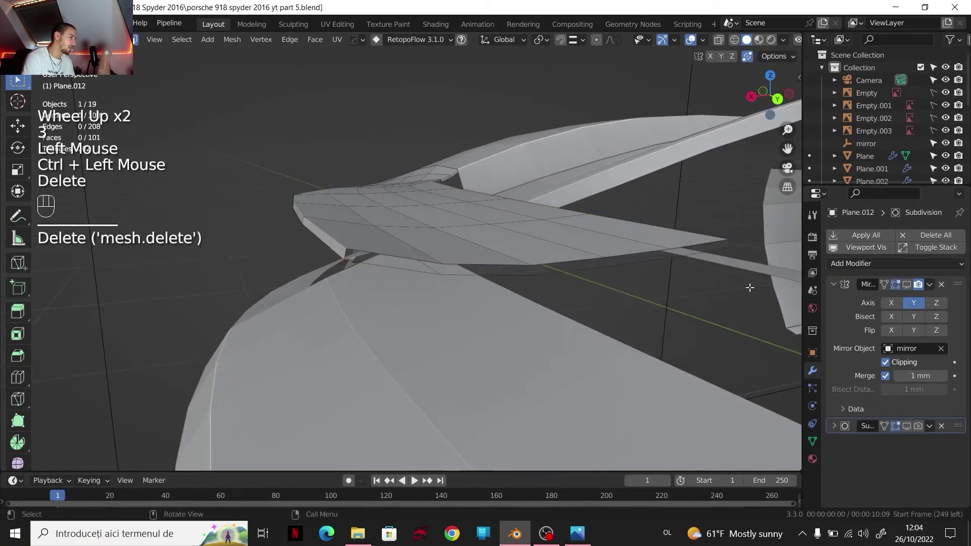
Step: Turn on the Mirror modifier's viewport display and move the spoiler's open centre edge loop -33.417 mm in Y with clipping enabled
{"action": "left_click", "coordinate": [907, 285]}
{"action": "key", "text": "2"}
{"action": "left_click", "coordinate": [369, 253], "text": "alt"}
{"action": "middle_click_drag", "start_coordinate": [369, 252], "coordinate": [475, 295]}
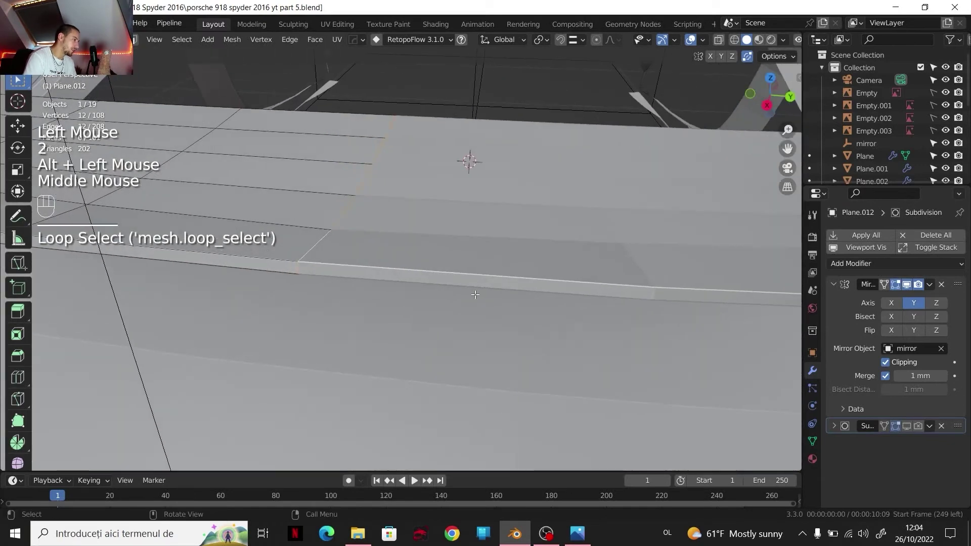
{"action": "key", "text": "g"}
{"action": "key", "text": "x"}
{"action": "key", "text": "y"}
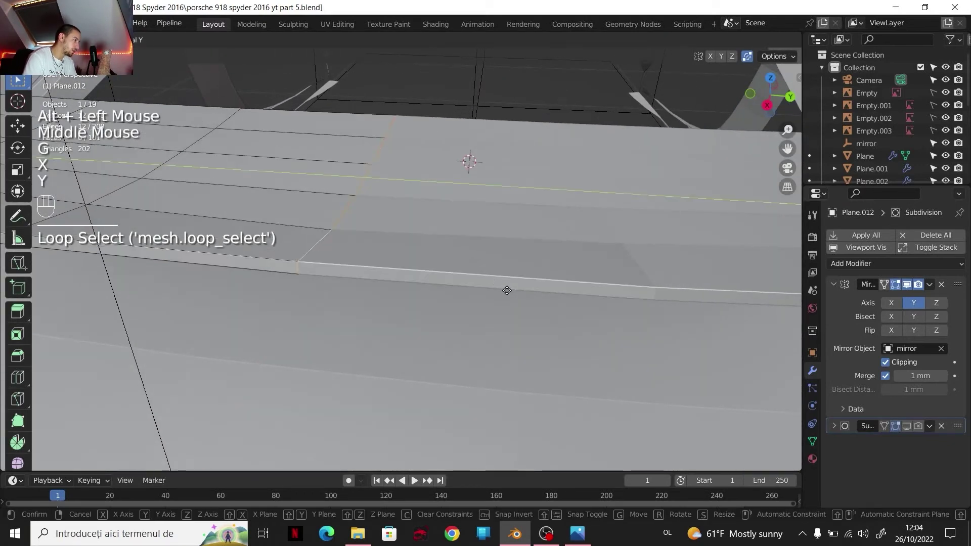
{"action": "left_click", "coordinate": [547, 276]}
{"action": "scroll", "coordinate": [547, 275], "scroll_direction": "down", "scroll_amount": 3}
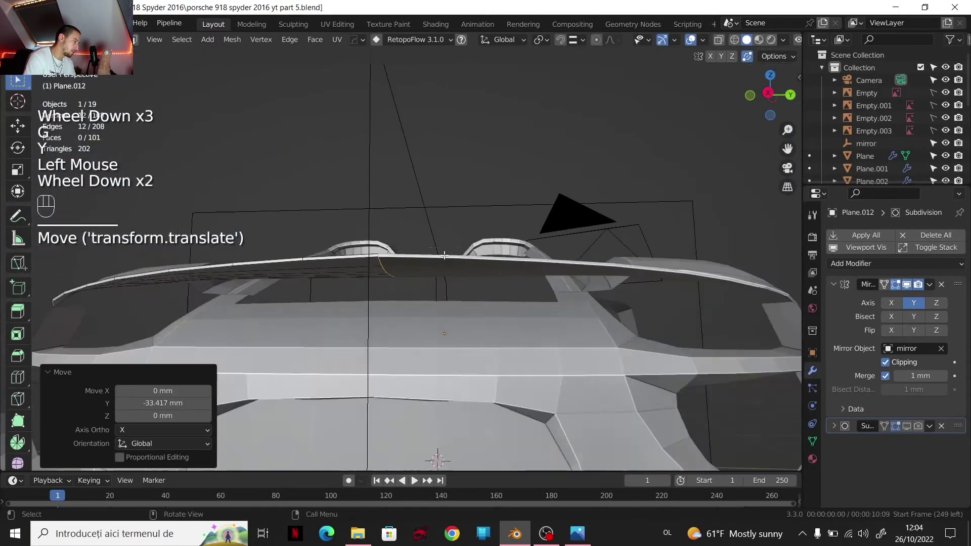
{"action": "middle_click_drag", "start_coordinate": [547, 275], "coordinate": [571, 278]}
{"action": "key", "text": "Tab"}
{"action": "middle_click_drag", "start_coordinate": [572, 278], "coordinate": [549, 258]}
Step: Compare the spoiler's underside and support mounts with the reference photo and the rear blueprint
{"action": "scroll", "coordinate": [554, 257], "scroll_direction": "up", "scroll_amount": 2}
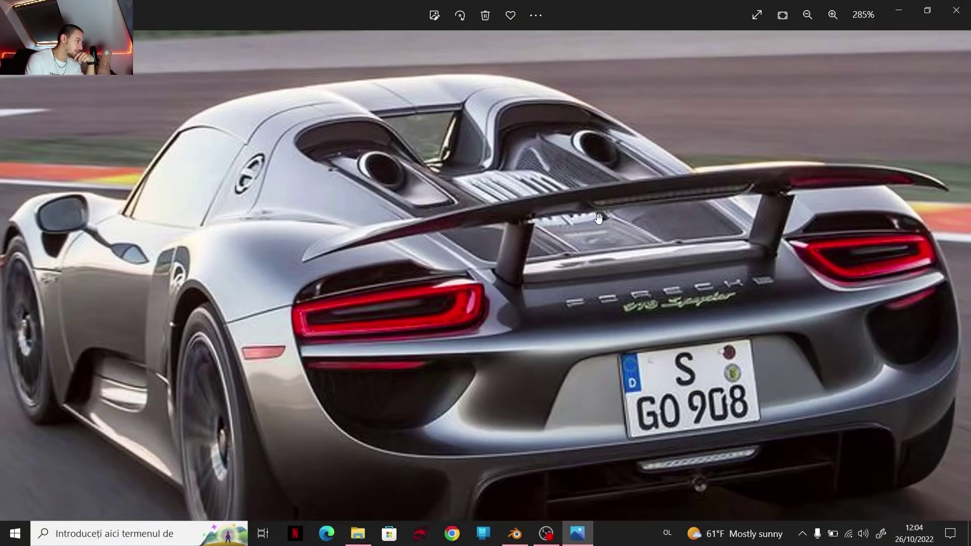
{"action": "scroll", "coordinate": [599, 214], "scroll_direction": "up", "scroll_amount": 5}
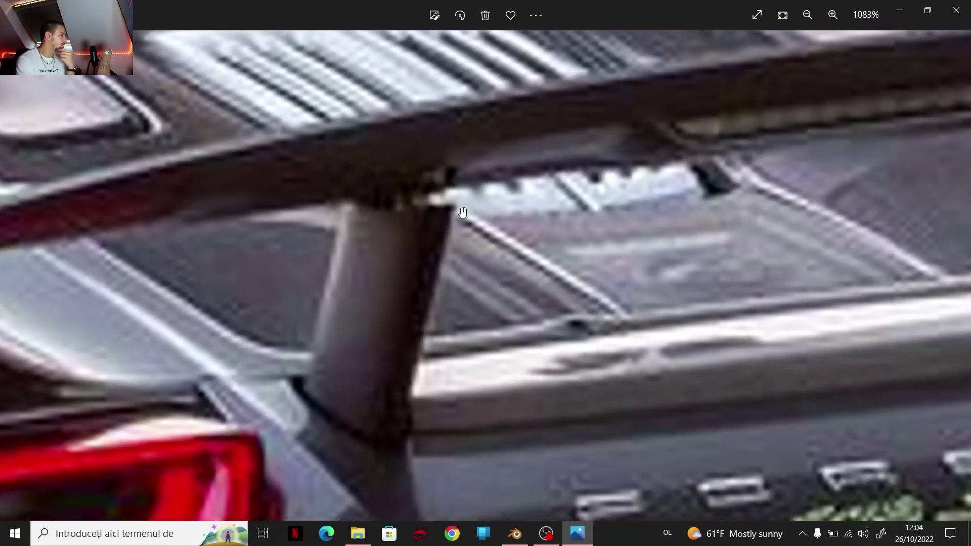
{"action": "scroll", "coordinate": [438, 195], "scroll_direction": "down", "scroll_amount": 5}
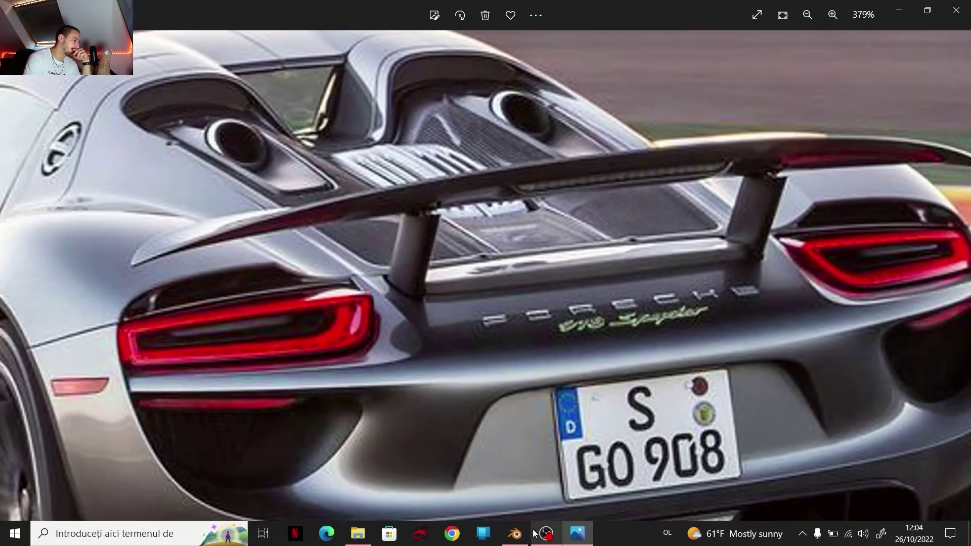
{"action": "left_click", "coordinate": [516, 533]}
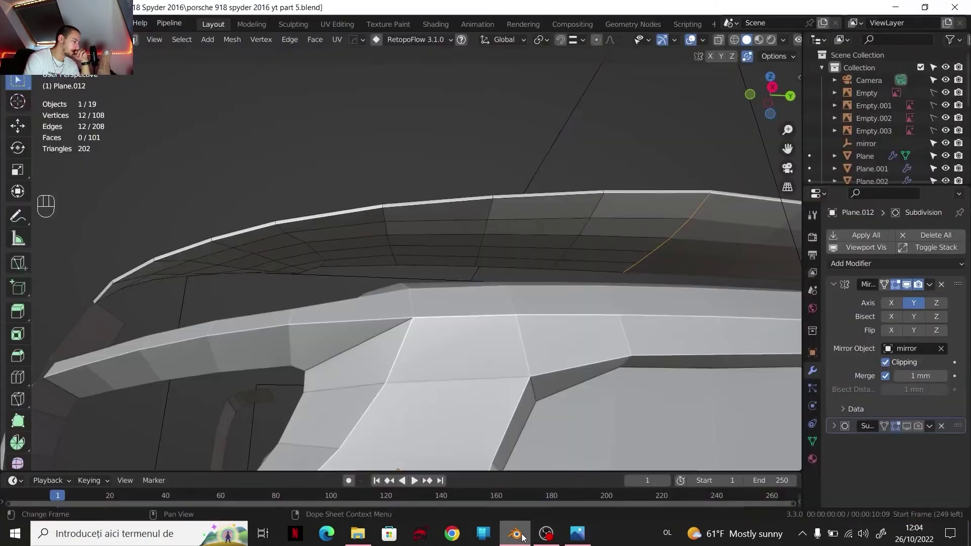
{"action": "scroll", "coordinate": [581, 165], "scroll_direction": "down", "scroll_amount": 2}
{"action": "left_click", "coordinate": [770, 95]}
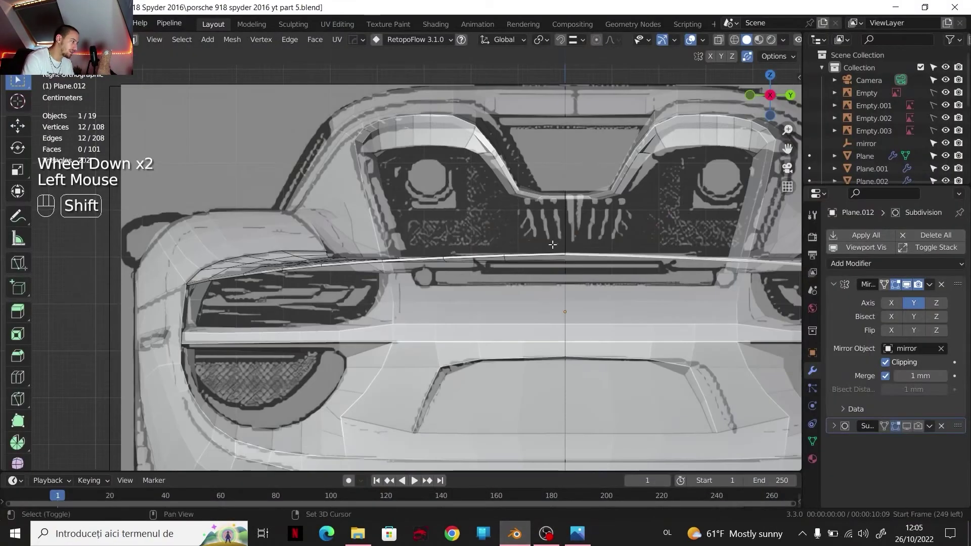
{"action": "scroll", "coordinate": [289, 175], "scroll_direction": "up", "scroll_amount": 2}
{"action": "middle_click_drag", "start_coordinate": [479, 275], "coordinate": [507, 239], "text": "shift"}
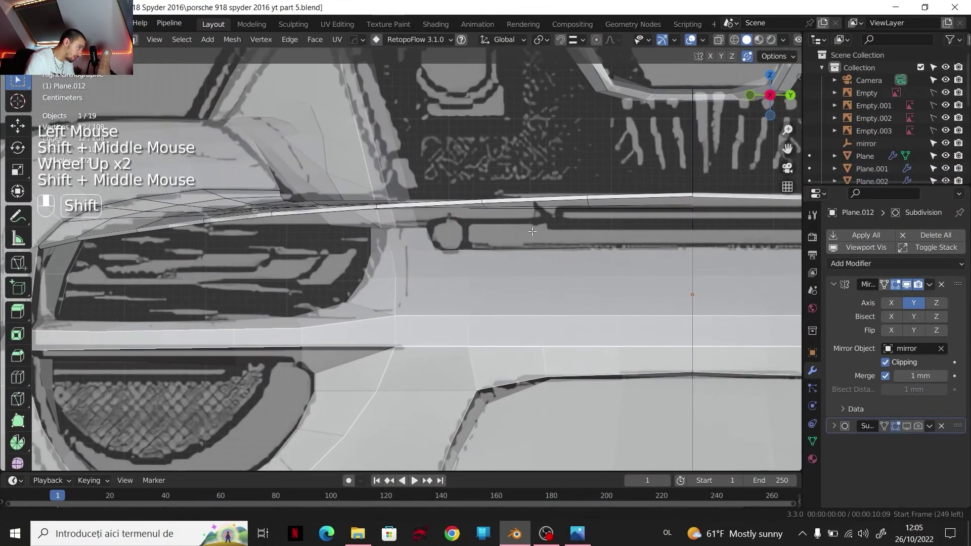
{"action": "scroll", "coordinate": [495, 242], "scroll_direction": "down", "scroll_amount": 2}
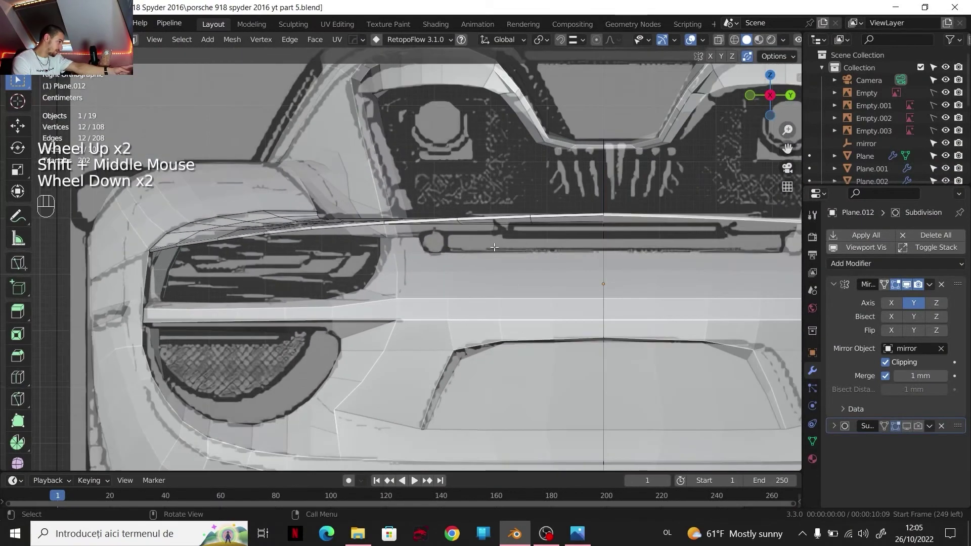
{"action": "middle_click_drag", "start_coordinate": [480, 242], "coordinate": [399, 253]}
{"action": "scroll", "coordinate": [453, 237], "scroll_direction": "up", "scroll_amount": 2}
{"action": "middle_click_drag", "start_coordinate": [399, 253], "coordinate": [420, 243]}
{"action": "left_click", "coordinate": [587, 528]}
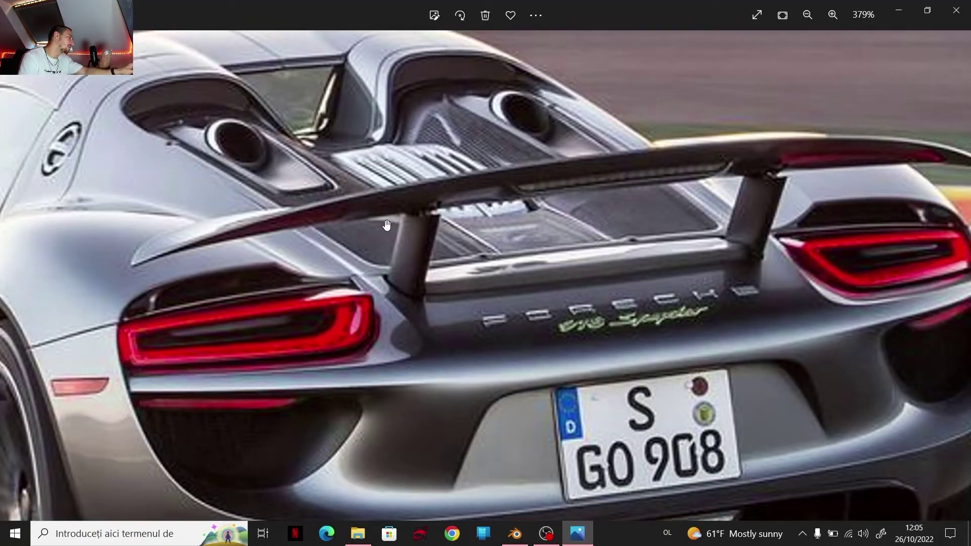
Step: Switch back to Blender, select the middle row of faces on the spoiler's underside near the centre and move them -15.745 mm in Z
{"action": "left_click", "coordinate": [531, 537]}
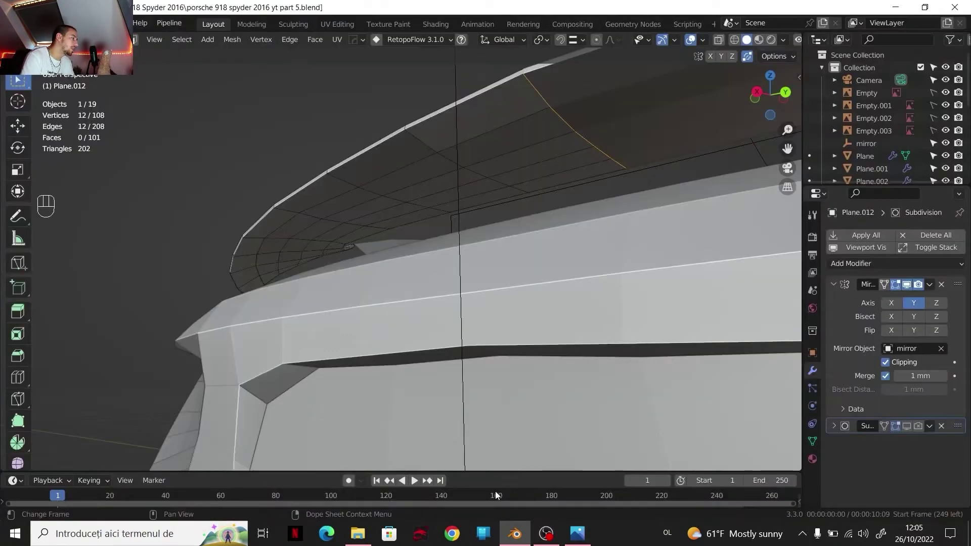
{"action": "scroll", "coordinate": [303, 248], "scroll_direction": "down", "scroll_amount": 1}
{"action": "middle_click_drag", "start_coordinate": [304, 248], "coordinate": [291, 224], "text": "shift"}
{"action": "scroll", "coordinate": [305, 249], "scroll_direction": "up", "scroll_amount": 1}
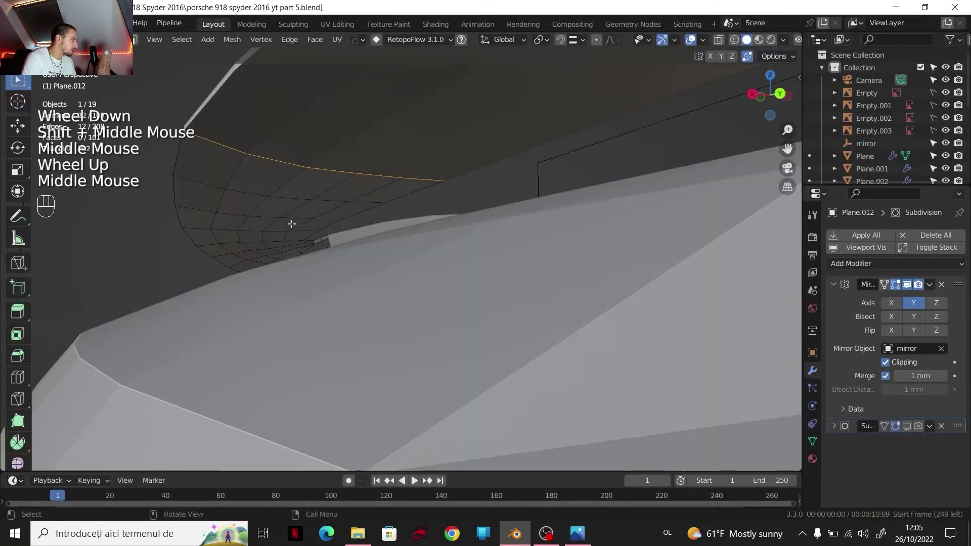
{"action": "left_click", "coordinate": [287, 212]}
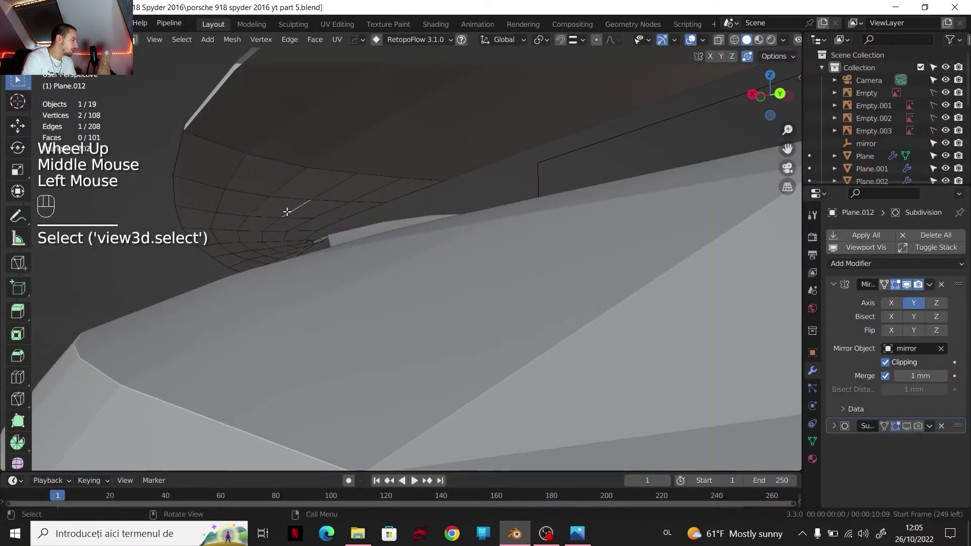
{"action": "key", "text": "3"}
{"action": "left_click", "coordinate": [282, 208]}
{"action": "left_click", "coordinate": [321, 185], "text": "shift"}
{"action": "middle_click_drag", "start_coordinate": [323, 187], "coordinate": [445, 248]}
{"action": "left_click", "coordinate": [483, 246], "text": "shift"}
{"action": "middle_click_drag", "start_coordinate": [445, 248], "coordinate": [488, 188]}
{"action": "left_click", "coordinate": [399, 232], "text": "shift"}
{"action": "left_click", "coordinate": [538, 211], "text": "shift"}
{"action": "left_click", "coordinate": [788, 92]}
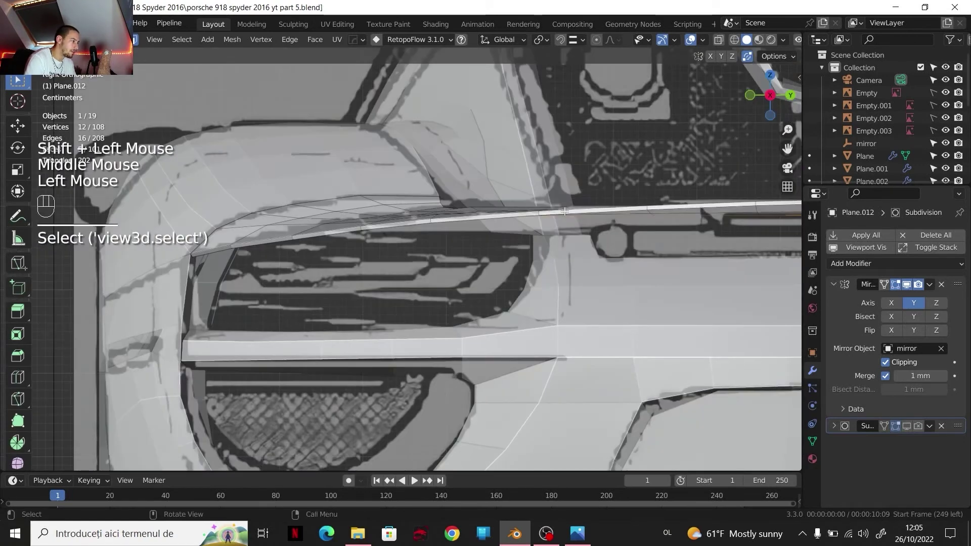
{"action": "middle_click_drag", "start_coordinate": [566, 228], "coordinate": [383, 192], "text": "shift"}
{"action": "key", "text": "g"}
{"action": "key", "text": "z"}
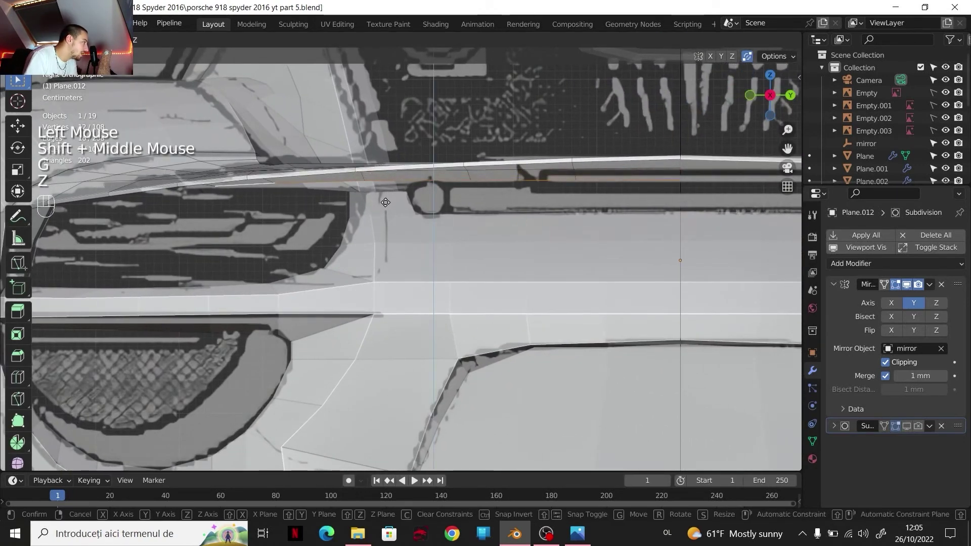
{"action": "left_click", "coordinate": [384, 208]}
Step: Flatten the selected underside faces by scaling to 0 in Z, and move them -1.09 mm in Z
{"action": "key", "text": "s"}
{"action": "key", "text": "z"}
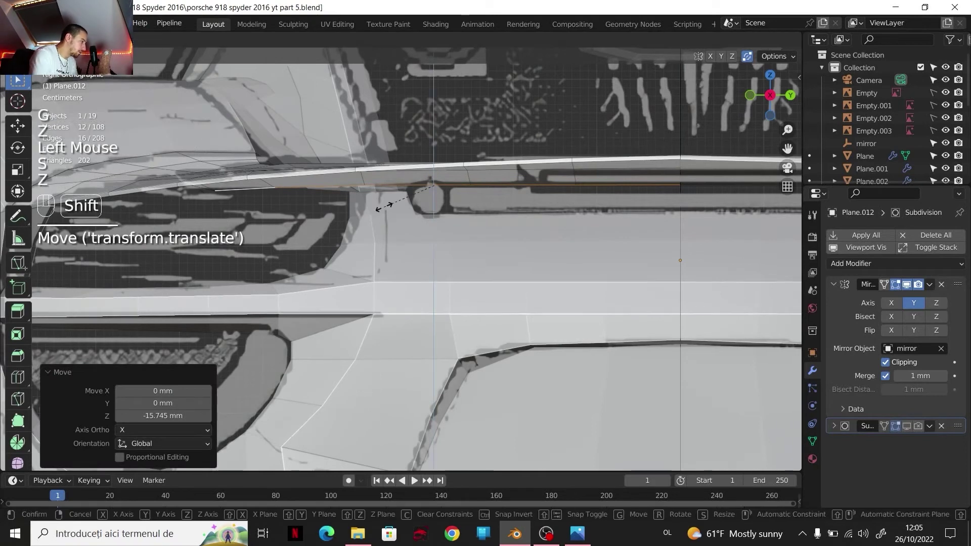
{"action": "key", "text": "shift+0"}
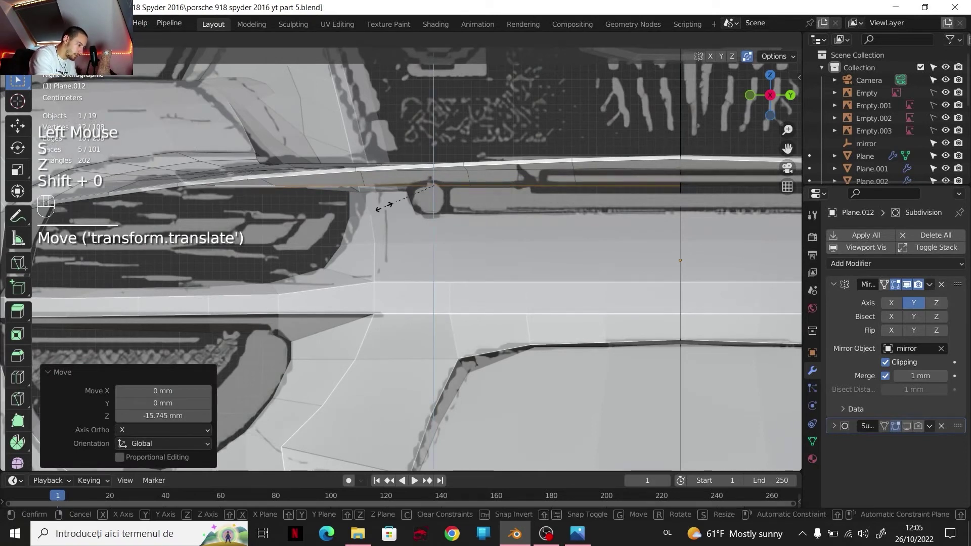
{"action": "key", "text": "Return"}
{"action": "key", "text": "g"}
{"action": "key", "text": "z"}
{"action": "left_click", "coordinate": [372, 216], "text": "shift"}
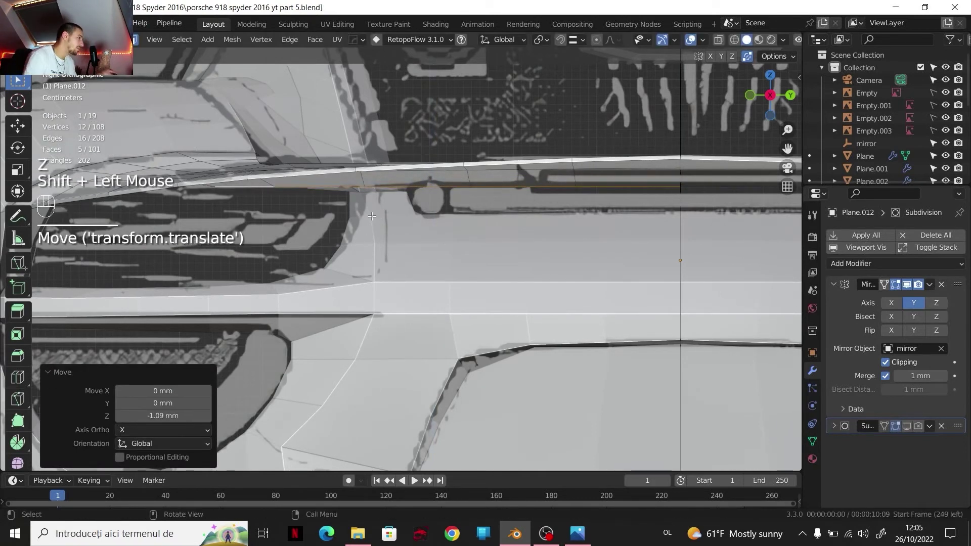
Step: Select a single underside face farther out toward the spoiler's tip and move it -20.057 mm in Z in the rear blueprint view
{"action": "middle_click_drag", "start_coordinate": [412, 199], "coordinate": [449, 217], "text": "shift"}
{"action": "scroll", "coordinate": [410, 189], "scroll_direction": "up", "scroll_amount": 3}
{"action": "middle_click_drag", "start_coordinate": [410, 189], "coordinate": [440, 217], "text": "shift"}
{"action": "middle_click_drag", "start_coordinate": [441, 218], "coordinate": [421, 284]}
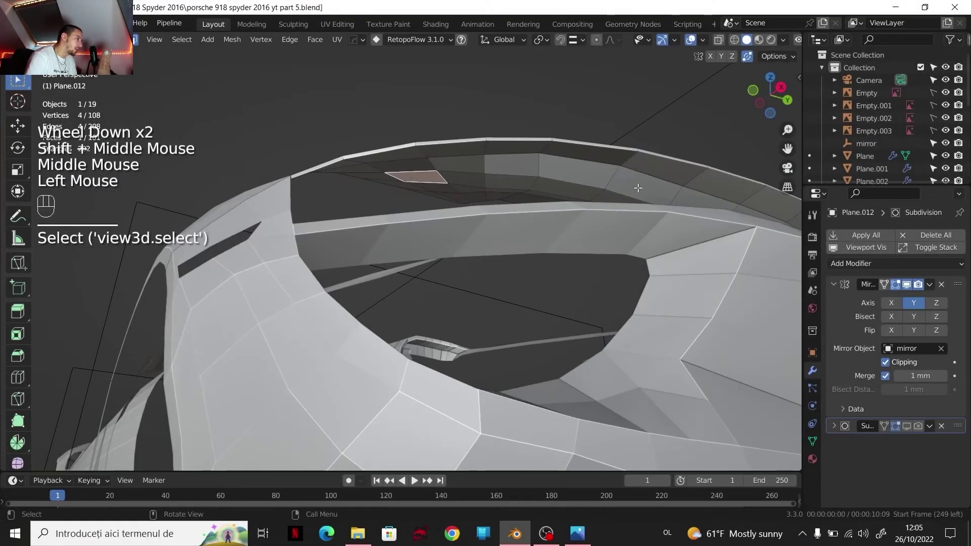
{"action": "left_click", "coordinate": [778, 90]}
{"action": "scroll", "coordinate": [516, 239], "scroll_direction": "up", "scroll_amount": 2}
{"action": "key", "text": "g"}
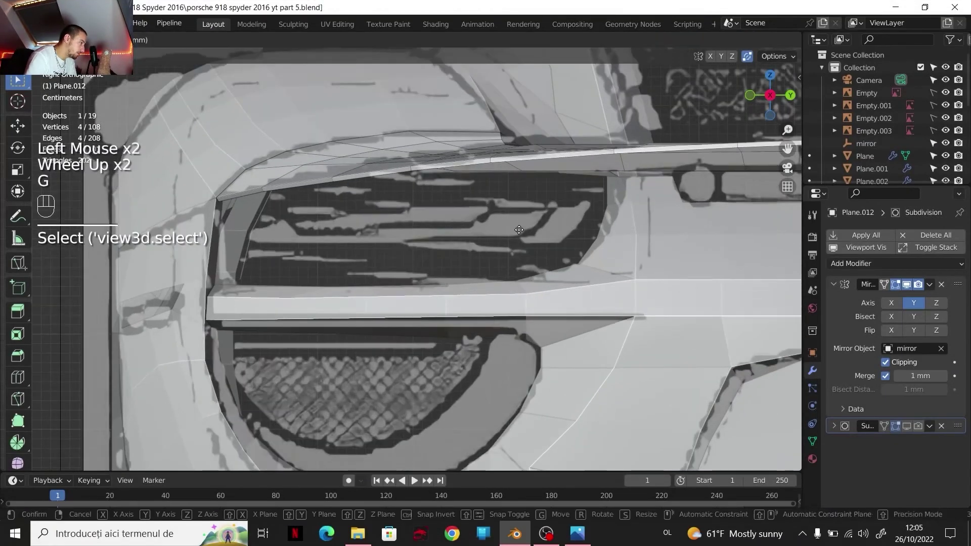
{"action": "key", "text": "z"}
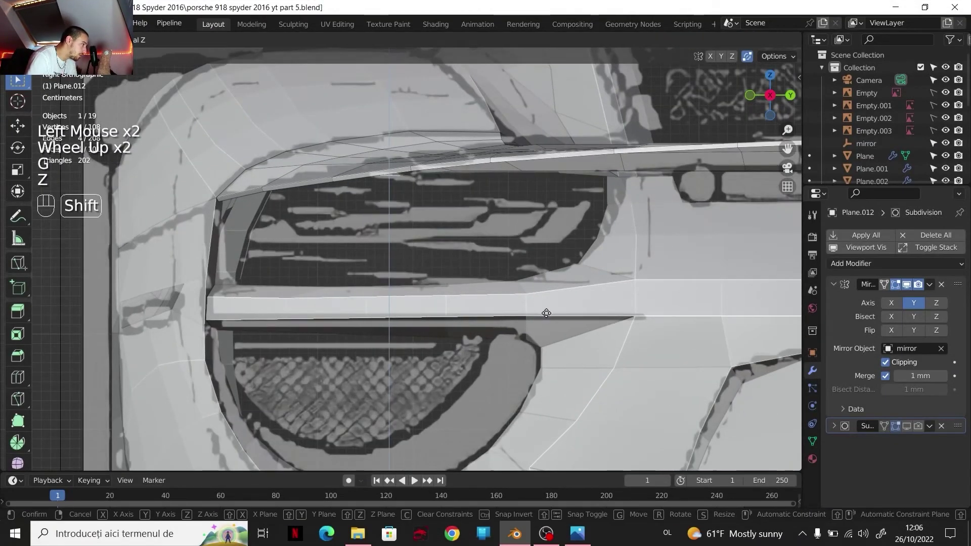
{"action": "left_click", "coordinate": [567, 378], "text": "shift"}
Step: Flatten the outer underside face by scaling to 0 in Z, and move it 7.6408 mm in Z
{"action": "key", "text": "s"}
{"action": "key", "text": "z"}
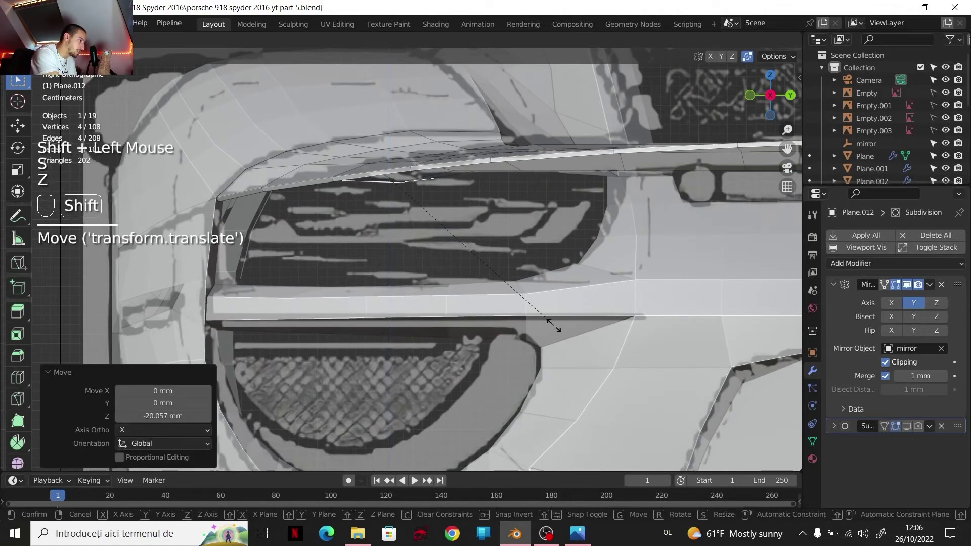
{"action": "key", "text": "0"}
{"action": "key", "text": "Return"}
{"action": "key", "text": "g"}
{"action": "key", "text": "z"}
{"action": "left_click", "coordinate": [538, 252], "text": "shift"}
Step: Examine the reshaped spoiler underside near the tip from around the car's rear
{"action": "scroll", "coordinate": [538, 251], "scroll_direction": "down", "scroll_amount": 2}
{"action": "middle_click_drag", "start_coordinate": [518, 243], "coordinate": [506, 207]}
{"action": "scroll", "coordinate": [550, 235], "scroll_direction": "down", "scroll_amount": 2}
{"action": "scroll", "coordinate": [505, 208], "scroll_direction": "up", "scroll_amount": 1, "text": "shift"}
{"action": "middle_click_drag", "start_coordinate": [505, 208], "coordinate": [405, 248], "text": "shift"}
{"action": "middle_click_drag", "start_coordinate": [405, 248], "coordinate": [438, 209]}
{"action": "scroll", "coordinate": [438, 209], "scroll_direction": "up", "scroll_amount": 2}
{"action": "scroll", "coordinate": [438, 209], "scroll_direction": "down", "scroll_amount": 3}
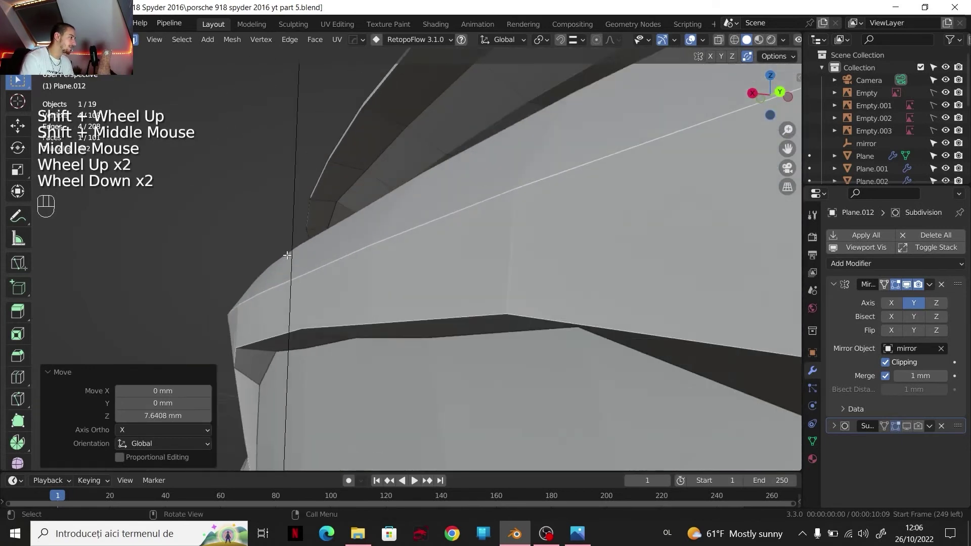
Step: Isolate the spoiler in local view and open its mesh for editing with the tip's underside in view
{"action": "key", "text": "Tab"}
{"action": "key", "text": "slash"}
{"action": "scroll", "coordinate": [436, 277], "scroll_direction": "down", "scroll_amount": 2}
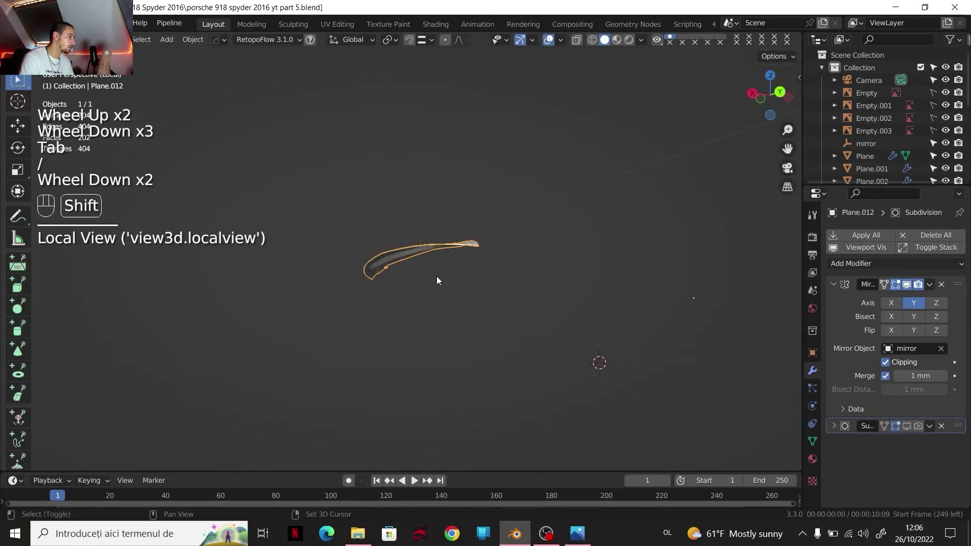
{"action": "middle_click_drag", "start_coordinate": [435, 278], "coordinate": [501, 314], "text": "shift"}
{"action": "middle_click_drag", "start_coordinate": [501, 314], "coordinate": [563, 351]}
{"action": "scroll", "coordinate": [554, 312], "scroll_direction": "up", "scroll_amount": 1}
{"action": "scroll", "coordinate": [553, 316], "scroll_direction": "up", "scroll_amount": 1}
{"action": "middle_click_drag", "start_coordinate": [554, 317], "coordinate": [416, 289], "text": "shift"}
{"action": "scroll", "coordinate": [501, 278], "scroll_direction": "up", "scroll_amount": 2}
{"action": "scroll", "coordinate": [464, 350], "scroll_direction": "up", "scroll_amount": 2}
{"action": "middle_click_drag", "start_coordinate": [464, 350], "coordinate": [403, 178], "text": "shift"}
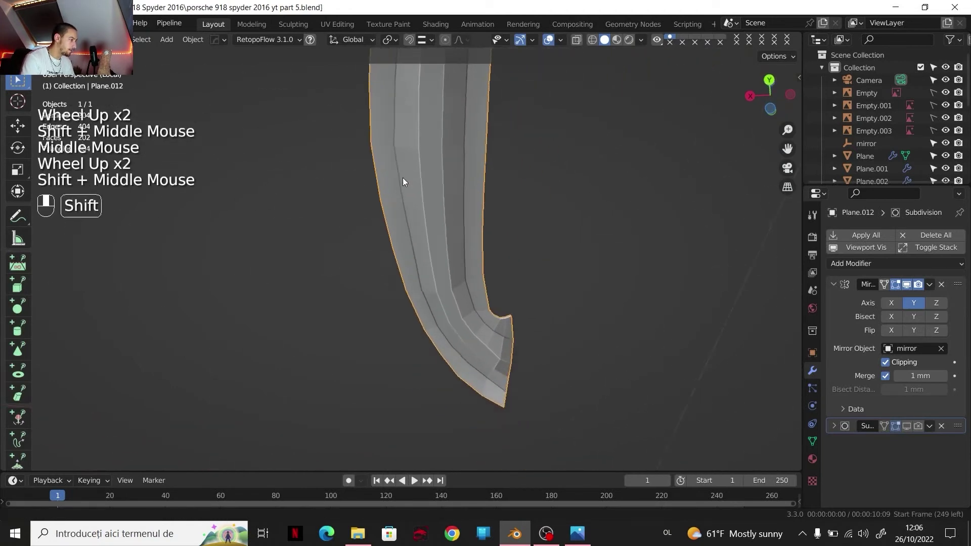
{"action": "scroll", "coordinate": [444, 292], "scroll_direction": "up", "scroll_amount": 1}
{"action": "key", "text": "Tab"}
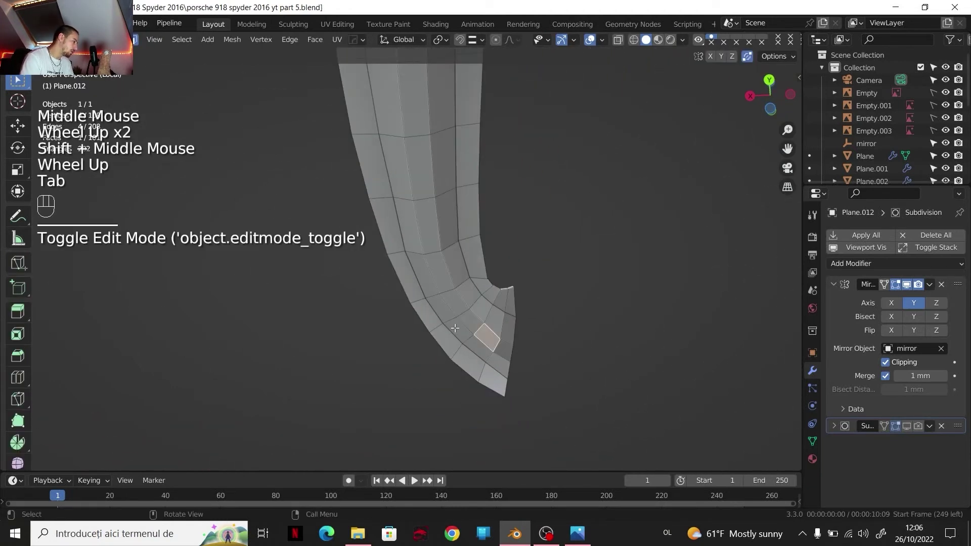
Step: Select the crosswise edges along the spoiler's underside toward the tip and smooth them with LoopTools Relax, cubic interpolation, 25 iterations
{"action": "key", "text": "2"}
{"action": "left_click", "coordinate": [451, 322]}
{"action": "left_click", "coordinate": [438, 328], "text": "ctrl"}
{"action": "left_click", "coordinate": [467, 339], "text": "shift"}
{"action": "left_click", "coordinate": [457, 352], "text": "shift"}
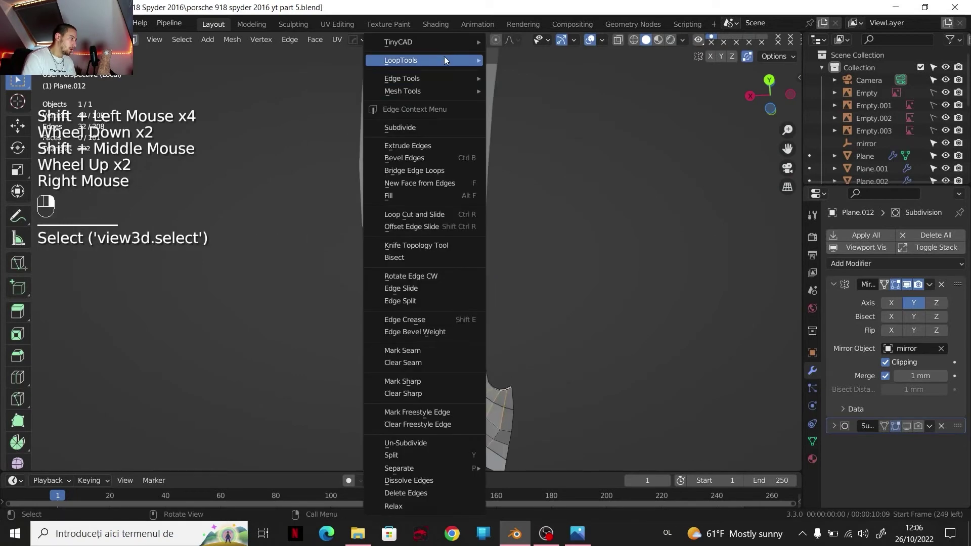
{"action": "mouse_move", "coordinate": [445, 60]}
{"action": "left_click", "coordinate": [560, 137]}
{"action": "scroll", "coordinate": [516, 275], "scroll_direction": "down", "scroll_amount": 1}
{"action": "middle_click_drag", "start_coordinate": [516, 275], "coordinate": [445, 245], "text": "shift"}
{"action": "scroll", "coordinate": [494, 228], "scroll_direction": "up", "scroll_amount": 1}
{"action": "scroll", "coordinate": [495, 228], "scroll_direction": "down", "scroll_amount": 1}
Step: Select four edges on the underside close to the spoiler's tip and smooth them with LoopTools Relax at 25 iterations
{"action": "scroll", "coordinate": [494, 227], "scroll_direction": "up", "scroll_amount": 1}
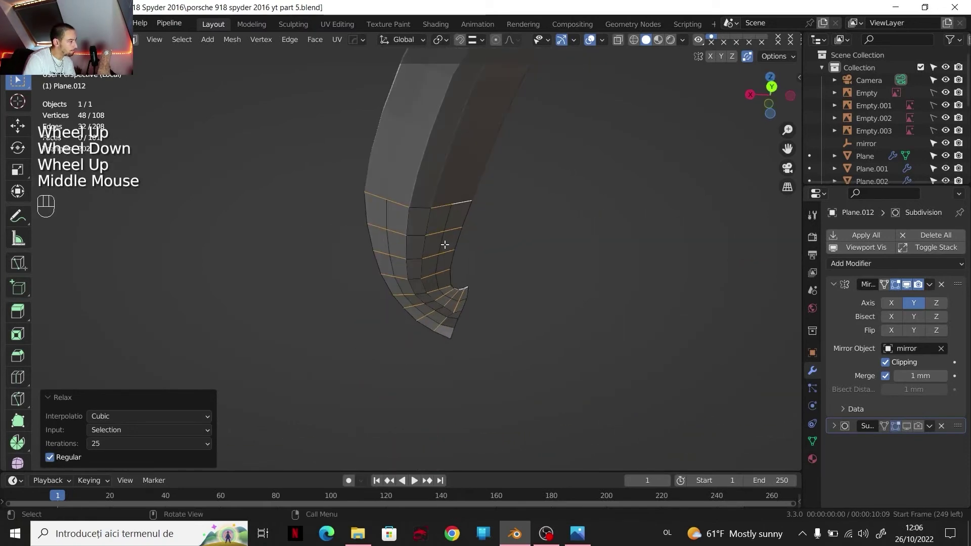
{"action": "scroll", "coordinate": [445, 245], "scroll_direction": "up", "scroll_amount": 1}
{"action": "middle_click_drag", "start_coordinate": [439, 313], "coordinate": [475, 344]}
{"action": "scroll", "coordinate": [485, 355], "scroll_direction": "up", "scroll_amount": 1}
{"action": "left_click", "coordinate": [454, 333], "text": "shift"}
{"action": "left_click", "coordinate": [475, 344], "text": "shift"}
{"action": "left_click", "coordinate": [476, 344], "text": "shift"}
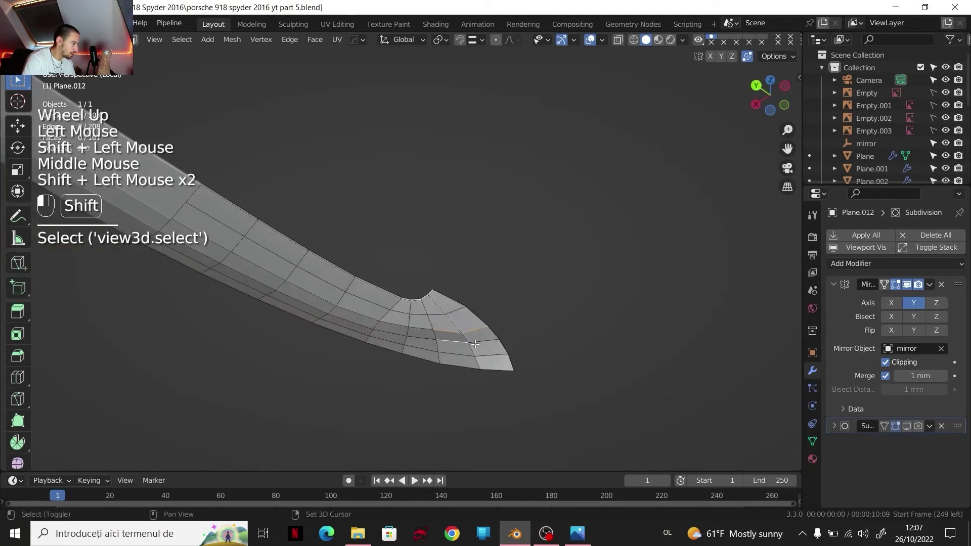
{"action": "middle_click_drag", "start_coordinate": [488, 380], "coordinate": [476, 344]}
{"action": "right_click", "coordinate": [475, 342]}
{"action": "left_click", "coordinate": [420, 45]}
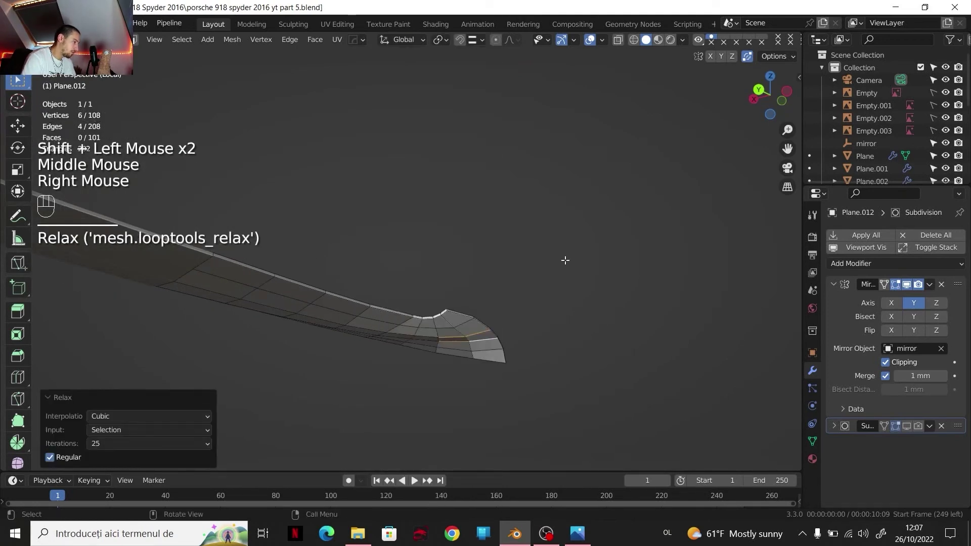
{"action": "key", "text": "shift+r"}
{"action": "key", "text": "ctrl+z"}
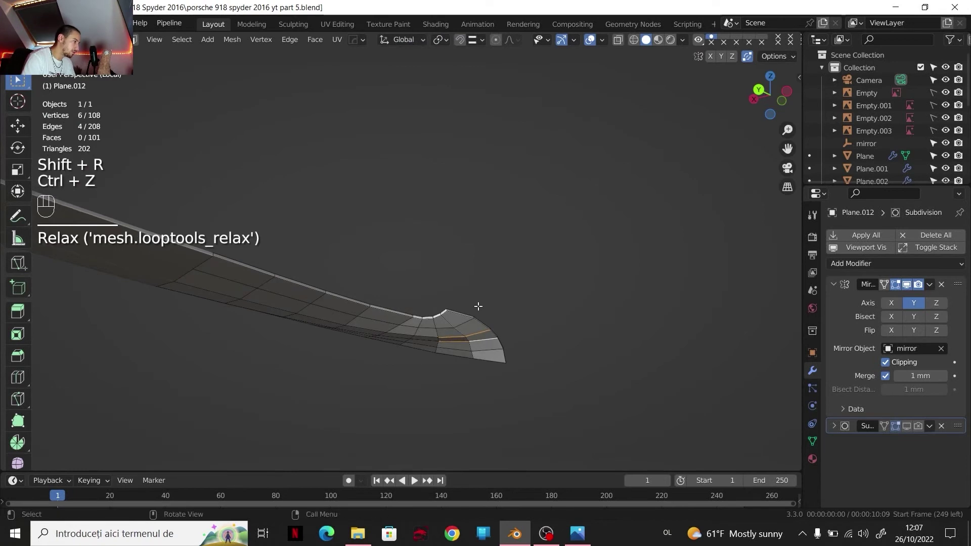
Step: Select the two outermost lengthwise edge paths on the spoiler's underside and move them -0.94265 mm in Z
{"action": "middle_click_drag", "start_coordinate": [479, 306], "coordinate": [547, 272], "text": "shift"}
{"action": "scroll", "coordinate": [547, 272], "scroll_direction": "down", "scroll_amount": 1}
{"action": "left_click", "coordinate": [486, 105]}
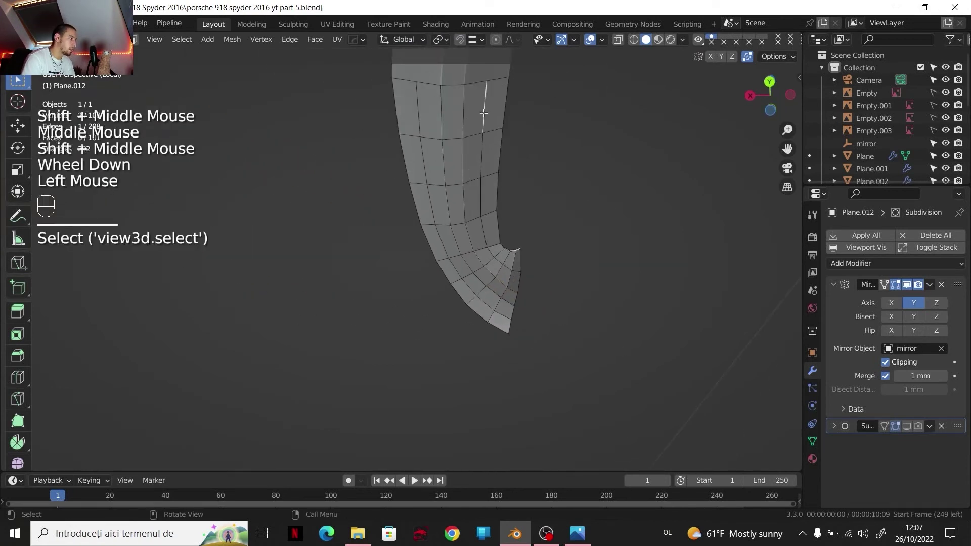
{"action": "left_click", "coordinate": [509, 269], "text": "ctrl"}
{"action": "left_click", "coordinate": [424, 119], "text": "shift"}
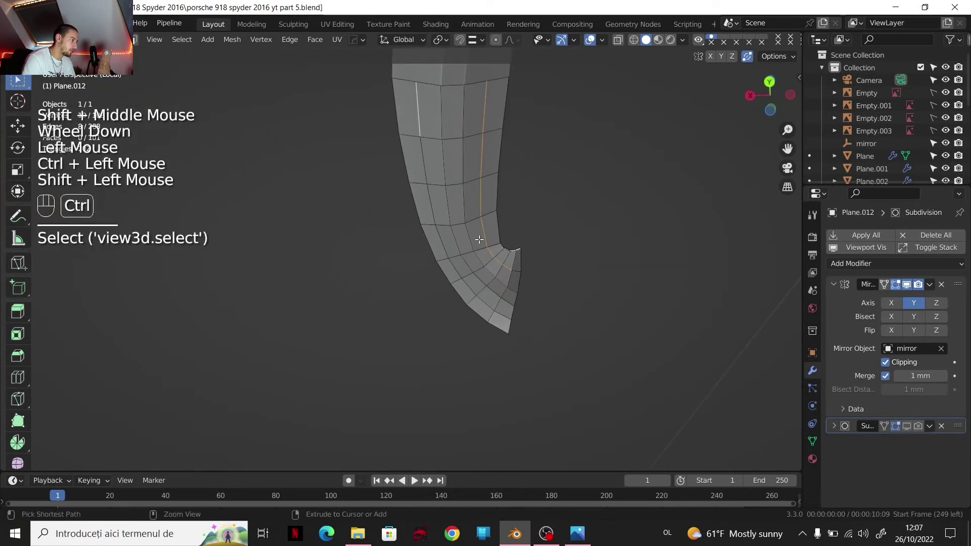
{"action": "left_click", "coordinate": [489, 305], "text": "ctrl"}
{"action": "mouse_move", "coordinate": [492, 304]}
{"action": "middle_mouse_down", "text": "shift"}
{"action": "mouse_move", "coordinate": [501, 359]}
{"action": "mouse_move", "coordinate": [501, 297]}
{"action": "mouse_move", "coordinate": [483, 314]}
{"action": "middle_mouse_up", "text": "shift"}
{"action": "scroll", "coordinate": [501, 349], "scroll_direction": "up", "scroll_amount": 2}
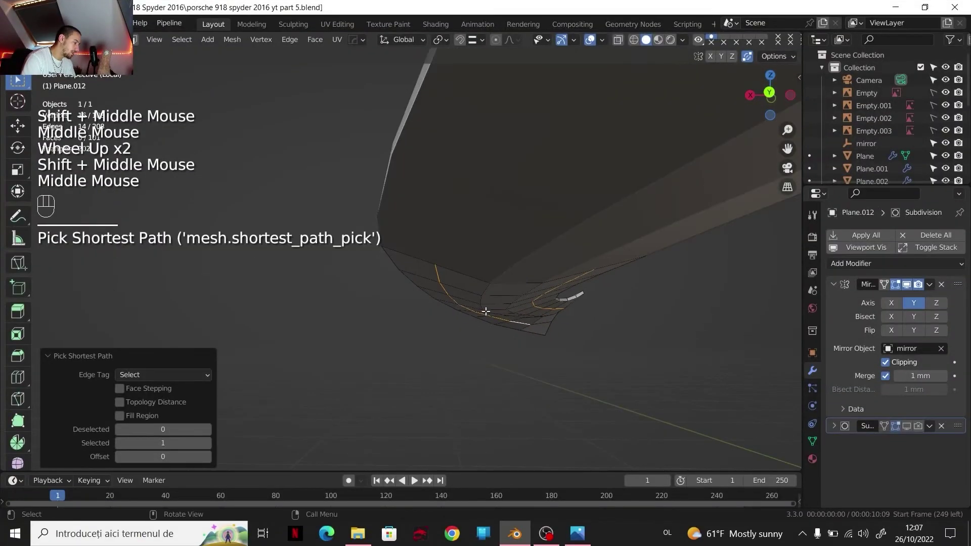
{"action": "key", "text": "g"}
{"action": "key", "text": "z"}
{"action": "left_click", "coordinate": [491, 322], "text": "shift"}
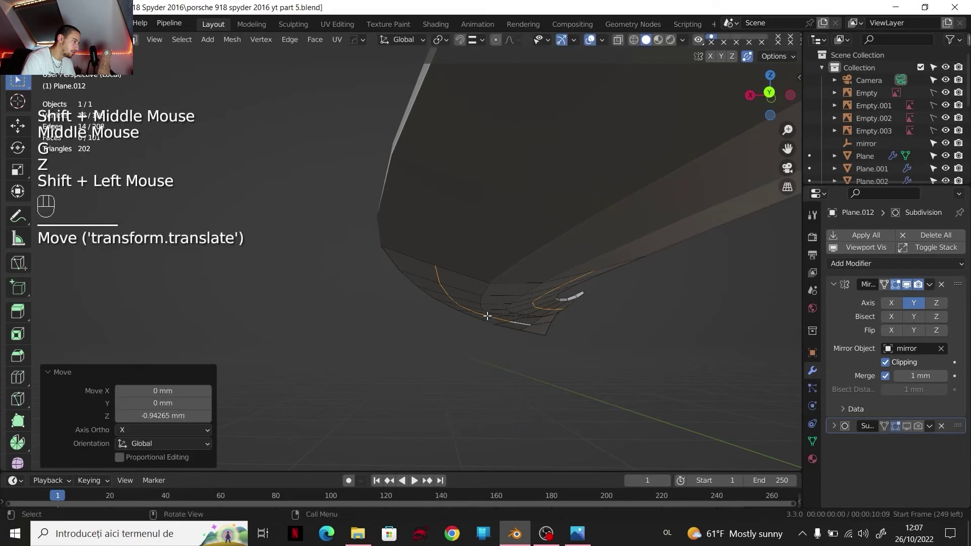
{"action": "scroll", "coordinate": [491, 322], "scroll_direction": "down", "scroll_amount": 1}
{"action": "middle_click_drag", "start_coordinate": [491, 321], "coordinate": [472, 313]}
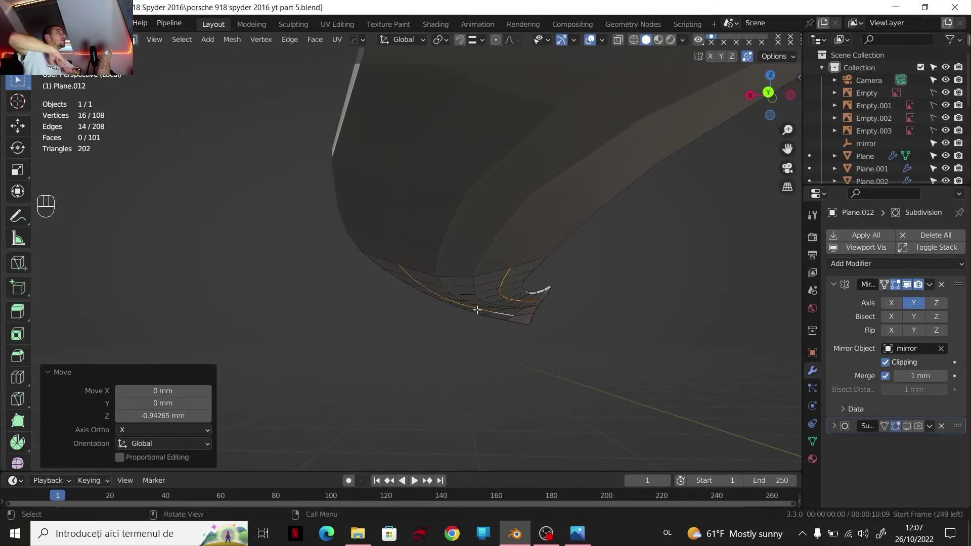
Step: Deselect the edges, leave mesh editing and display the spoiler's Subdivision modifier in the viewport to check the smoothed shape
{"action": "scroll", "coordinate": [506, 283], "scroll_direction": "down", "scroll_amount": 2}
{"action": "middle_click_drag", "start_coordinate": [531, 260], "coordinate": [585, 296]}
{"action": "scroll", "coordinate": [531, 249], "scroll_direction": "down", "scroll_amount": 3}
{"action": "scroll", "coordinate": [546, 252], "scroll_direction": "up", "scroll_amount": 1}
{"action": "left_click", "coordinate": [610, 318]}
{"action": "scroll", "coordinate": [585, 296], "scroll_direction": "down", "scroll_amount": 1}
{"action": "key", "text": "Tab"}
{"action": "middle_click_drag", "start_coordinate": [630, 276], "coordinate": [419, 182]}
{"action": "scroll", "coordinate": [624, 283], "scroll_direction": "up", "scroll_amount": 2}
{"action": "left_click", "coordinate": [907, 426]}
{"action": "scroll", "coordinate": [594, 265], "scroll_direction": "down", "scroll_amount": 1}
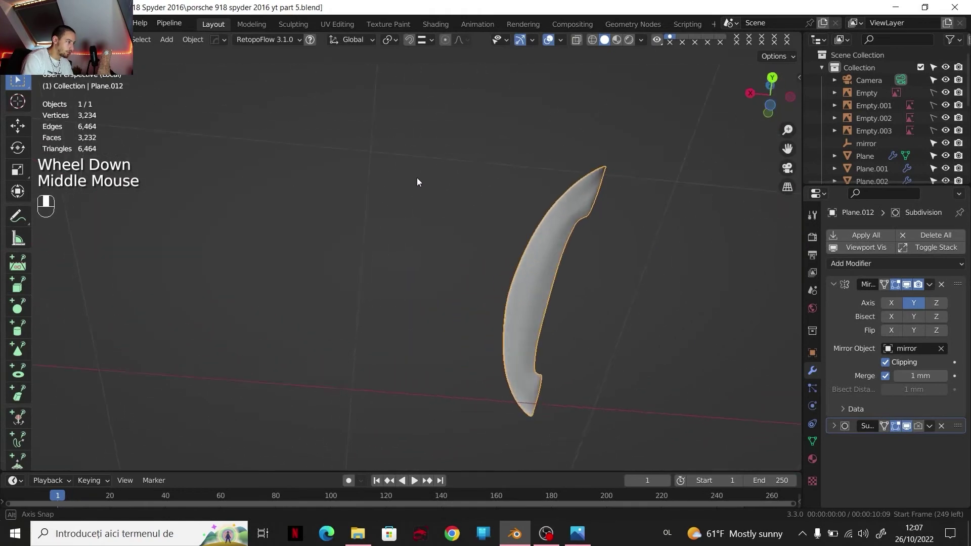
{"action": "scroll", "coordinate": [573, 233], "scroll_direction": "up", "scroll_amount": 2}
Step: Select the crosswise edge rows across the spoiler's underside from the tip to the centre seam and even them out with LoopTools Space
{"action": "key", "text": "Tab"}
{"action": "middle_click_drag", "start_coordinate": [572, 232], "coordinate": [498, 501], "text": "shift"}
{"action": "scroll", "coordinate": [519, 311], "scroll_direction": "up", "scroll_amount": 2}
{"action": "middle_click_drag", "start_coordinate": [519, 311], "coordinate": [464, 260], "text": "shift"}
{"action": "left_click", "coordinate": [468, 346]}
{"action": "left_click", "coordinate": [486, 280], "text": "ctrl"}
{"action": "left_click", "coordinate": [455, 318], "text": "shift"}
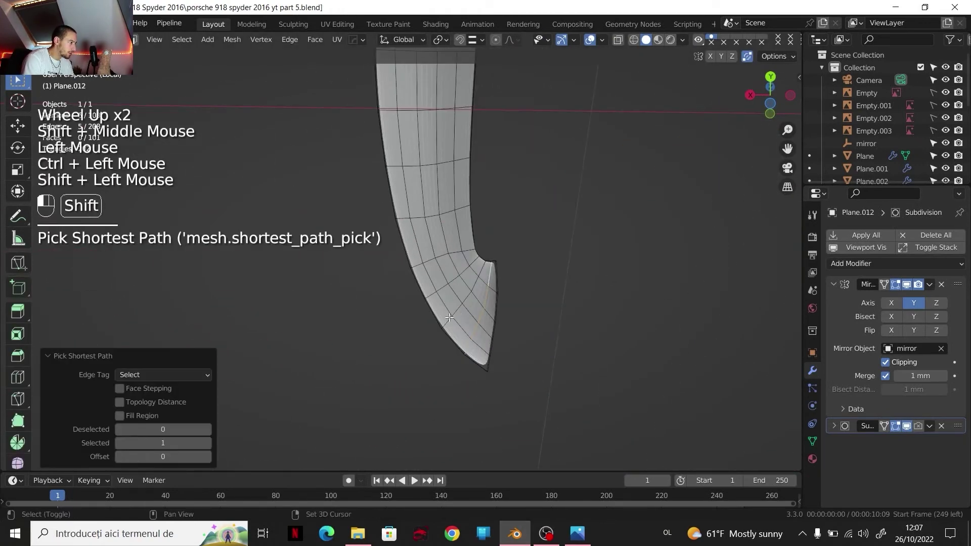
{"action": "left_click", "coordinate": [430, 291], "text": "ctrl"}
{"action": "left_click", "coordinate": [431, 293], "text": "shift"}
{"action": "left_click", "coordinate": [473, 261], "text": "ctrl"}
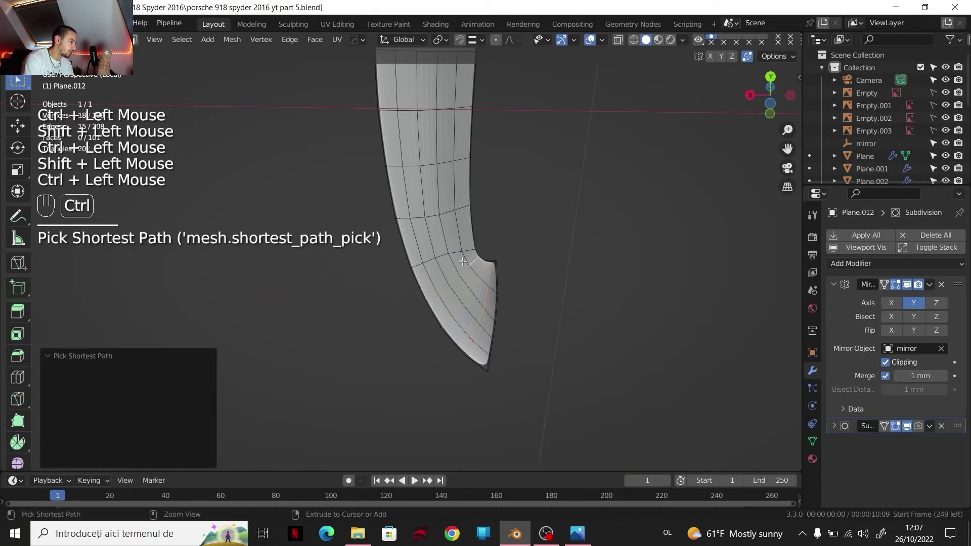
{"action": "left_click", "coordinate": [418, 265], "text": "shift"}
{"action": "left_click", "coordinate": [466, 253], "text": "ctrl"}
{"action": "left_click", "coordinate": [404, 218], "text": "shift"}
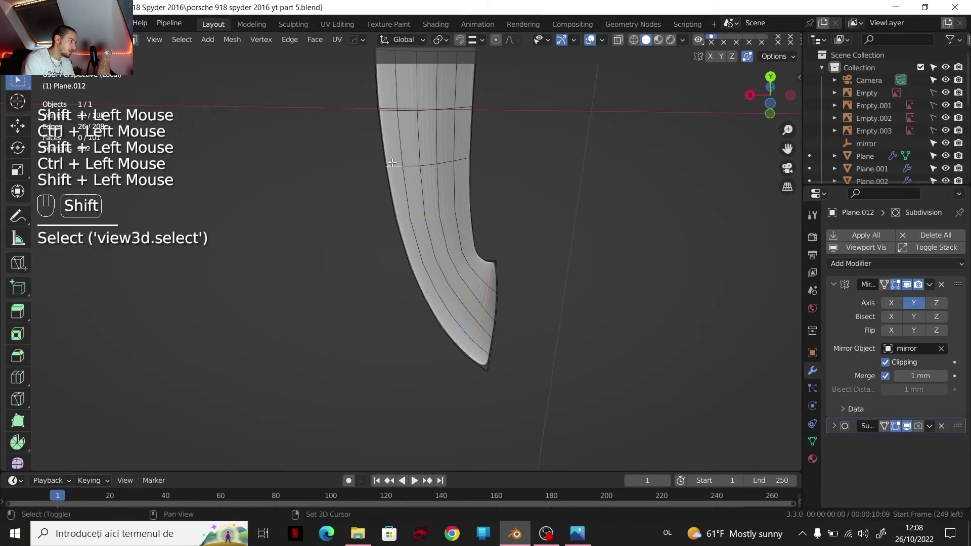
{"action": "left_click", "coordinate": [462, 209], "text": "ctrl"}
{"action": "left_click", "coordinate": [394, 165], "text": "shift"}
{"action": "left_click", "coordinate": [463, 159], "text": "ctrl"}
{"action": "middle_click_drag", "start_coordinate": [463, 168], "coordinate": [470, 289], "text": "shift"}
{"action": "left_click", "coordinate": [394, 231], "text": "shift"}
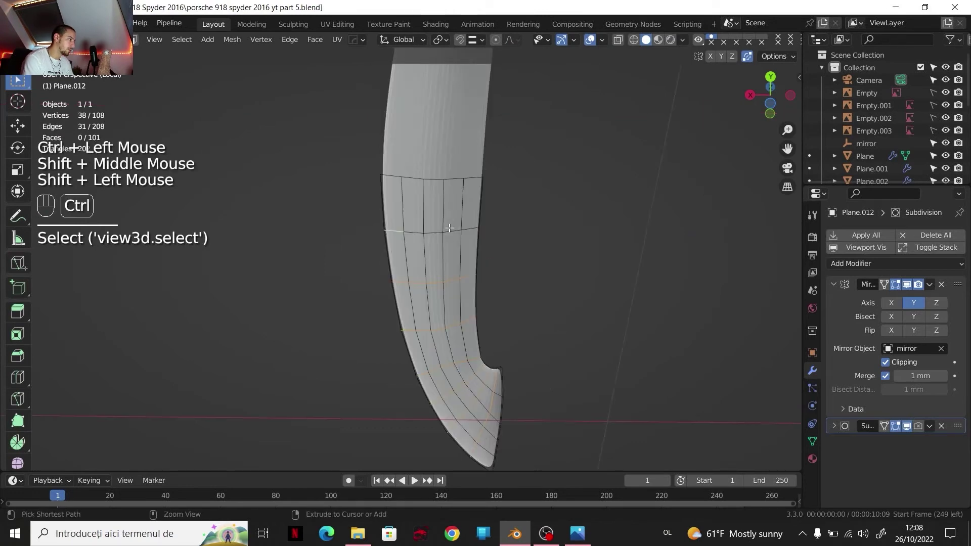
{"action": "left_click", "coordinate": [469, 228], "text": "ctrl"}
{"action": "left_click", "coordinate": [393, 177], "text": "shift"}
{"action": "left_click", "coordinate": [471, 180], "text": "ctrl"}
{"action": "right_click", "coordinate": [460, 206]}
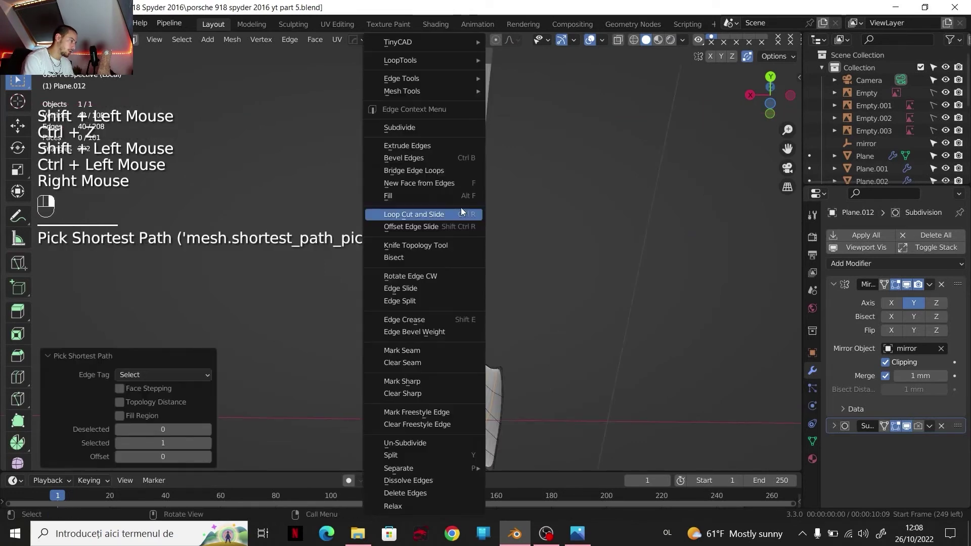
{"action": "right_click", "coordinate": [570, 208]}
{"action": "mouse_move", "coordinate": [566, 59]}
{"action": "left_click", "coordinate": [639, 148]}
Step: Check the smoothed spoiler in the right orthographic view and turn off its Subdivision modifier's viewport display
{"action": "scroll", "coordinate": [585, 242], "scroll_direction": "down", "scroll_amount": 1}
{"action": "key", "text": "Tab"}
{"action": "middle_click_drag", "start_coordinate": [586, 242], "coordinate": [607, 314]}
{"action": "scroll", "coordinate": [528, 366], "scroll_direction": "down", "scroll_amount": 2}
{"action": "scroll", "coordinate": [632, 274], "scroll_direction": "up", "scroll_amount": 2}
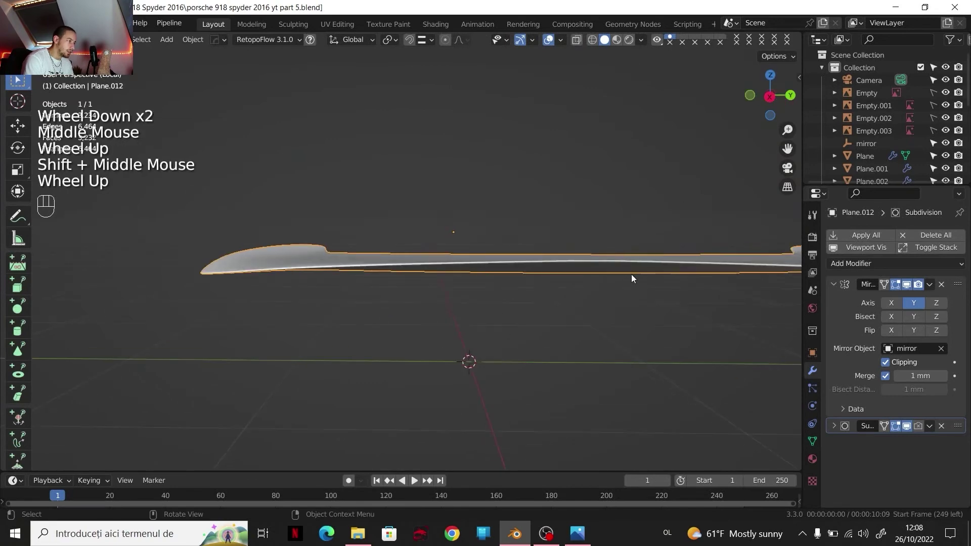
{"action": "left_click", "coordinate": [777, 95]}
{"action": "middle_click_drag", "start_coordinate": [551, 262], "coordinate": [390, 205], "text": "shift"}
{"action": "scroll", "coordinate": [412, 245], "scroll_direction": "down", "scroll_amount": 1}
{"action": "key", "text": "Tab"}
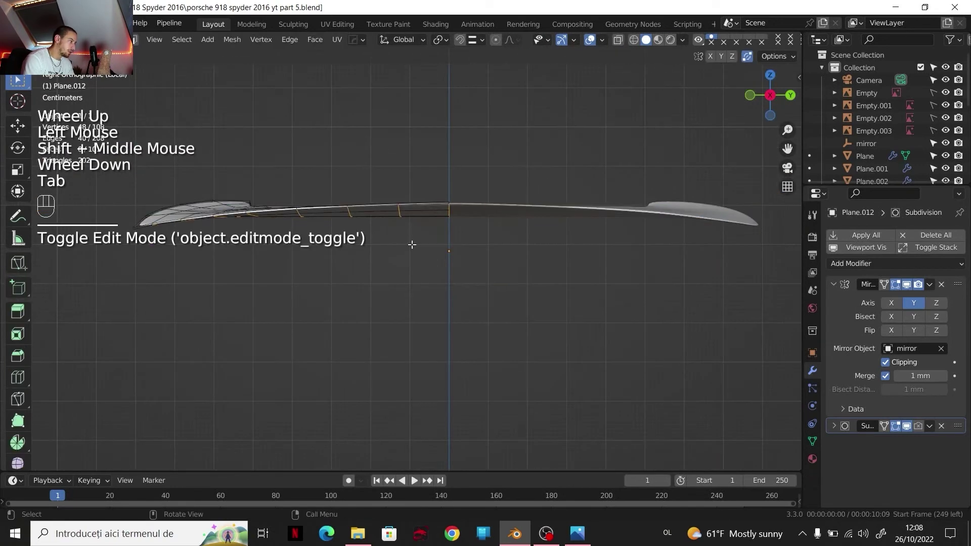
{"action": "key", "text": "Tab"}
{"action": "left_click", "coordinate": [907, 426]}
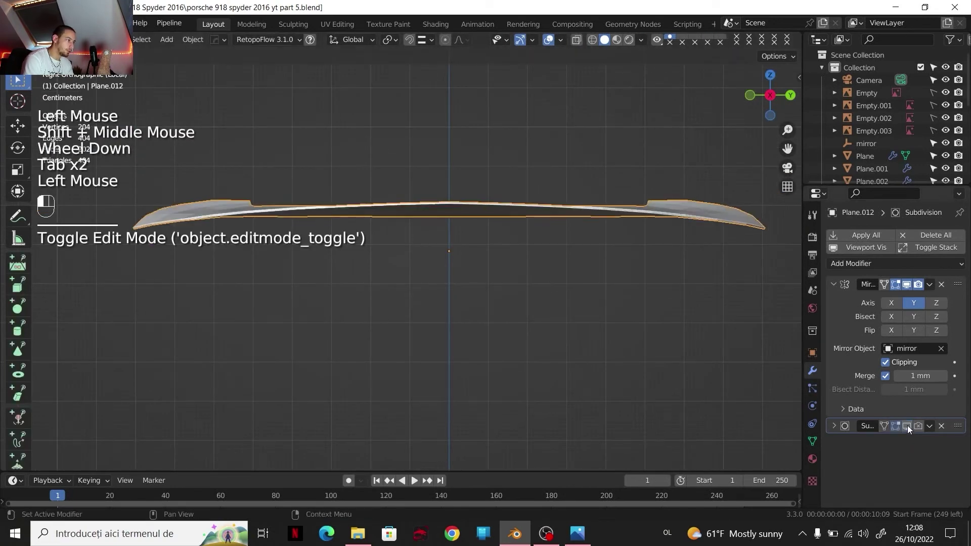
Step: Leave local view and examine the spoiler's underside together with the car's rear body
{"action": "key", "text": "slash"}
{"action": "scroll", "coordinate": [410, 214], "scroll_direction": "down", "scroll_amount": 2}
{"action": "middle_click_drag", "start_coordinate": [409, 214], "coordinate": [546, 213]}
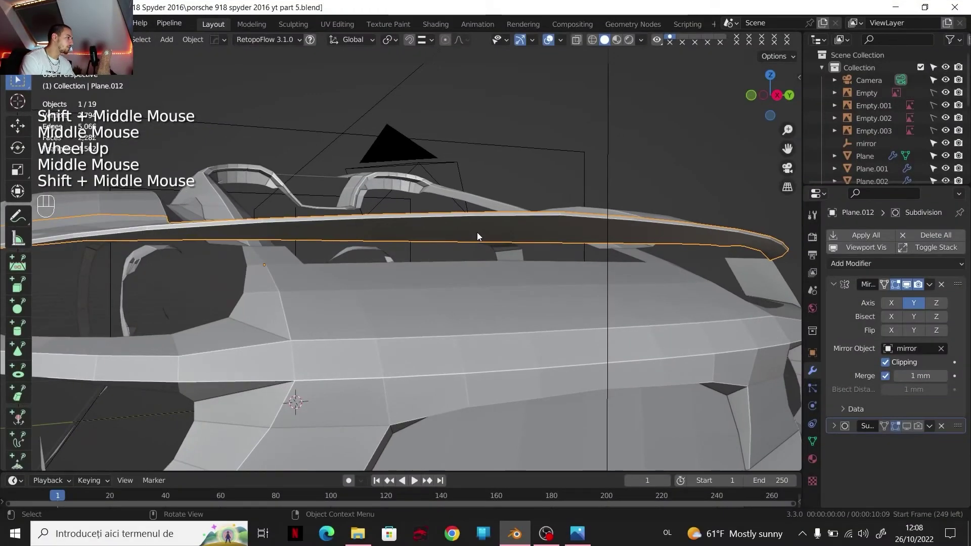
{"action": "key", "text": "slash"}
{"action": "key", "text": "slash"}
{"action": "key", "text": "slash"}
{"action": "key", "text": "slash"}
{"action": "key", "text": "slash"}
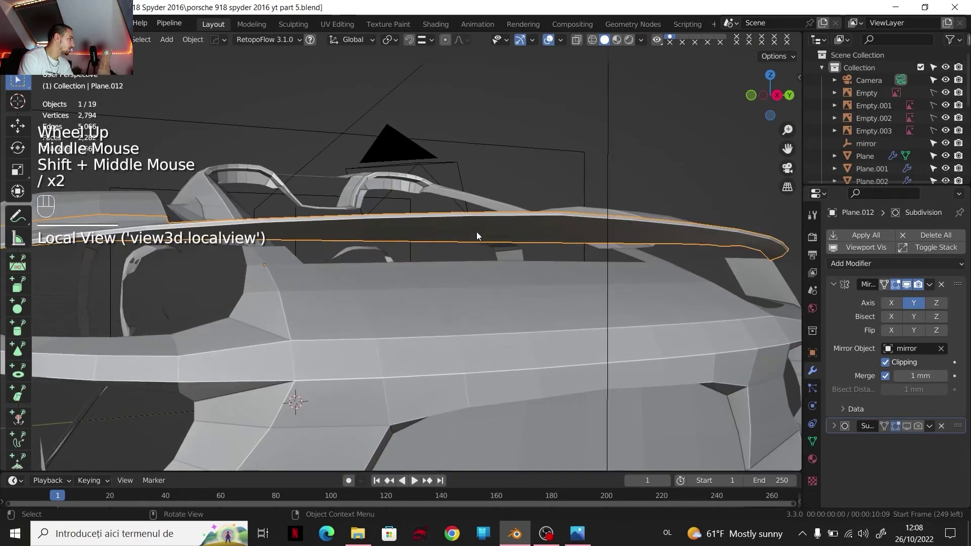
{"action": "key", "text": "slash"}
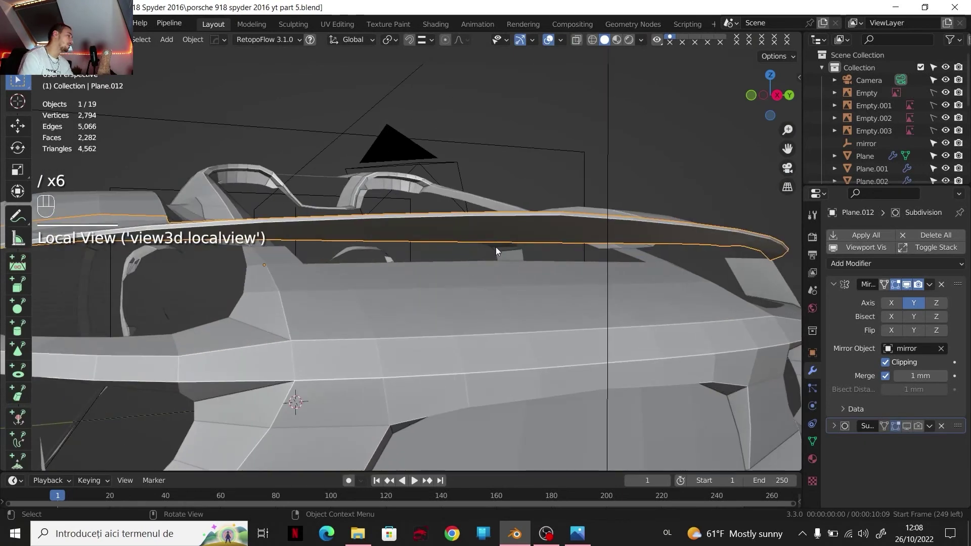
{"action": "scroll", "coordinate": [489, 287], "scroll_direction": "down", "scroll_amount": 2}
{"action": "middle_click_drag", "start_coordinate": [474, 278], "coordinate": [494, 247]}
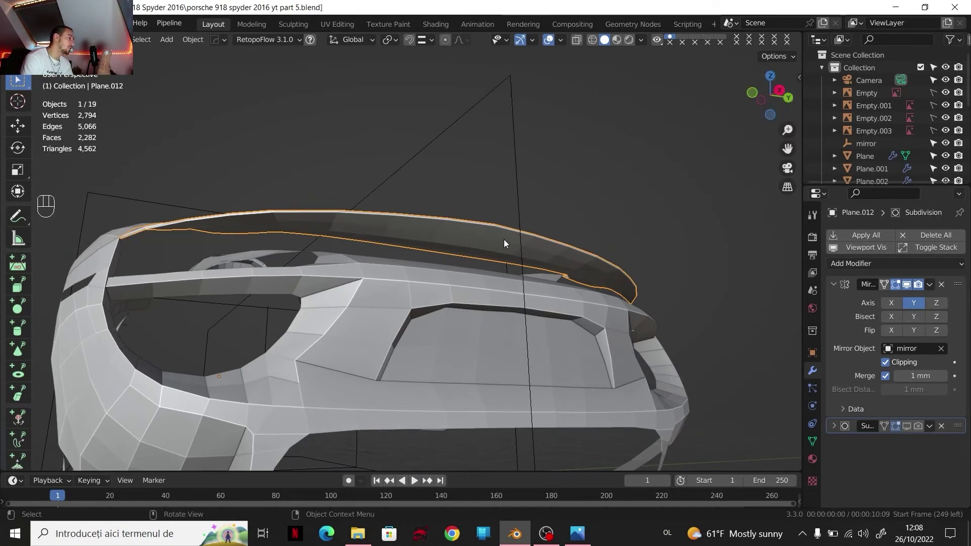
Step: Select the four underside faces beside the spoiler's centre seam in face select mode
{"action": "scroll", "coordinate": [504, 241], "scroll_direction": "up", "scroll_amount": 1}
{"action": "key", "text": "Tab"}
{"action": "key", "text": "3"}
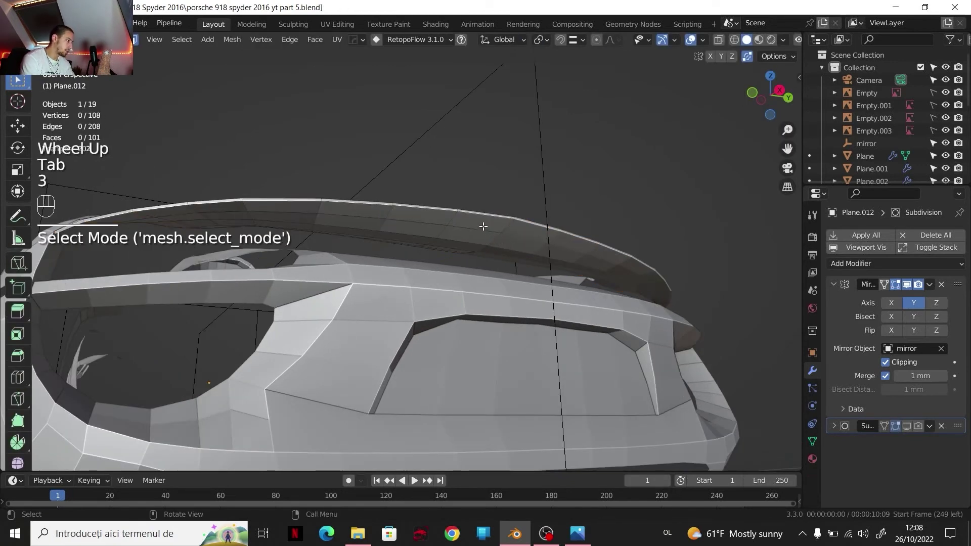
{"action": "left_click", "coordinate": [482, 227]}
{"action": "left_click", "coordinate": [471, 234], "text": "shift"}
{"action": "left_click", "coordinate": [478, 230], "text": "shift"}
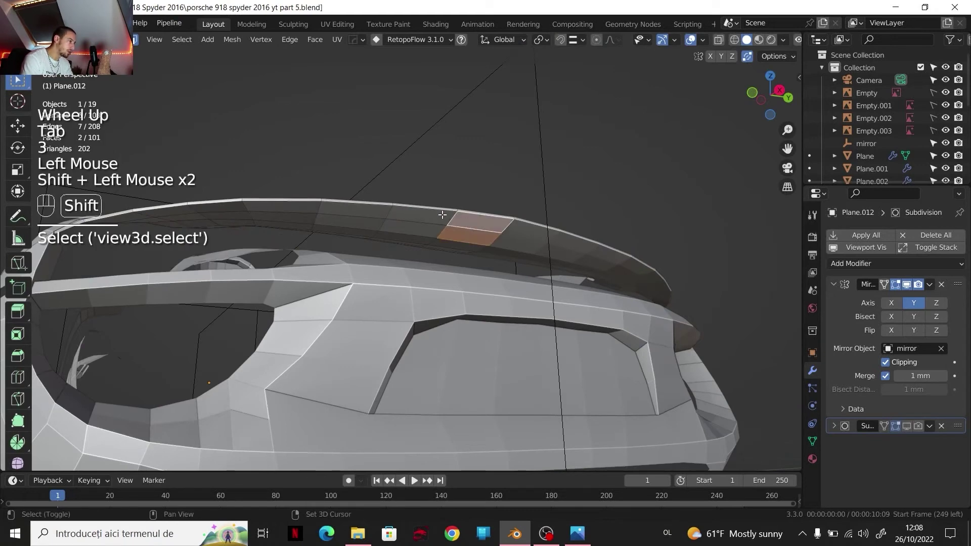
{"action": "left_click", "coordinate": [435, 226], "text": "shift"}
{"action": "left_click", "coordinate": [435, 228], "text": "shift"}
{"action": "scroll", "coordinate": [444, 232], "scroll_direction": "up", "scroll_amount": 1}
{"action": "middle_click_drag", "start_coordinate": [445, 232], "coordinate": [414, 269]}
{"action": "scroll", "coordinate": [415, 269], "scroll_direction": "up", "scroll_amount": 1}
{"action": "scroll", "coordinate": [415, 269], "scroll_direction": "up", "scroll_amount": 1}
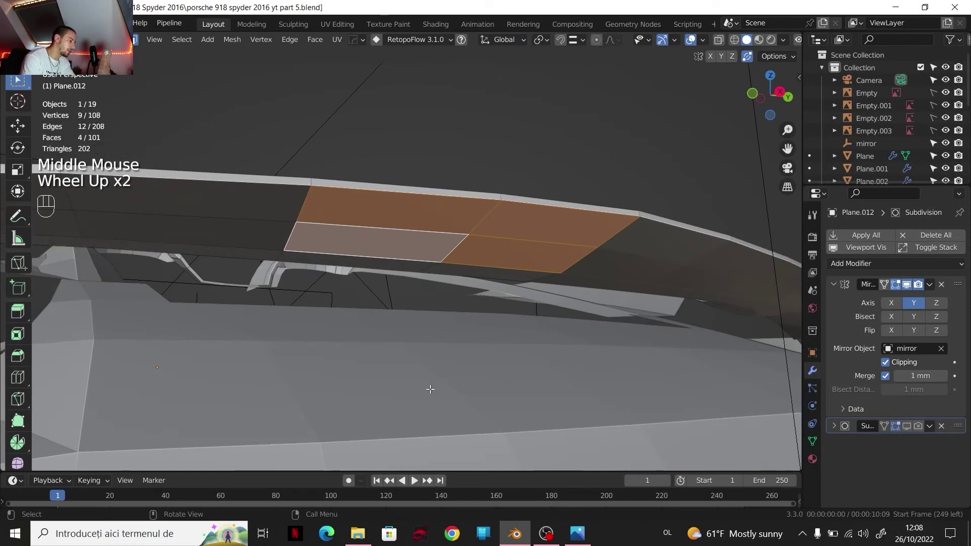
Step: Inspect the four selected underside faces in local view and try to inset them
{"action": "key", "text": "slash"}
{"action": "scroll", "coordinate": [397, 284], "scroll_direction": "up", "scroll_amount": 1}
{"action": "middle_click_drag", "start_coordinate": [397, 284], "coordinate": [407, 291], "text": "shift"}
{"action": "middle_click_drag", "start_coordinate": [407, 291], "coordinate": [374, 248]}
{"action": "scroll", "coordinate": [375, 248], "scroll_direction": "up", "scroll_amount": 1}
{"action": "scroll", "coordinate": [374, 249], "scroll_direction": "down", "scroll_amount": 2}
{"action": "key", "text": "slash"}
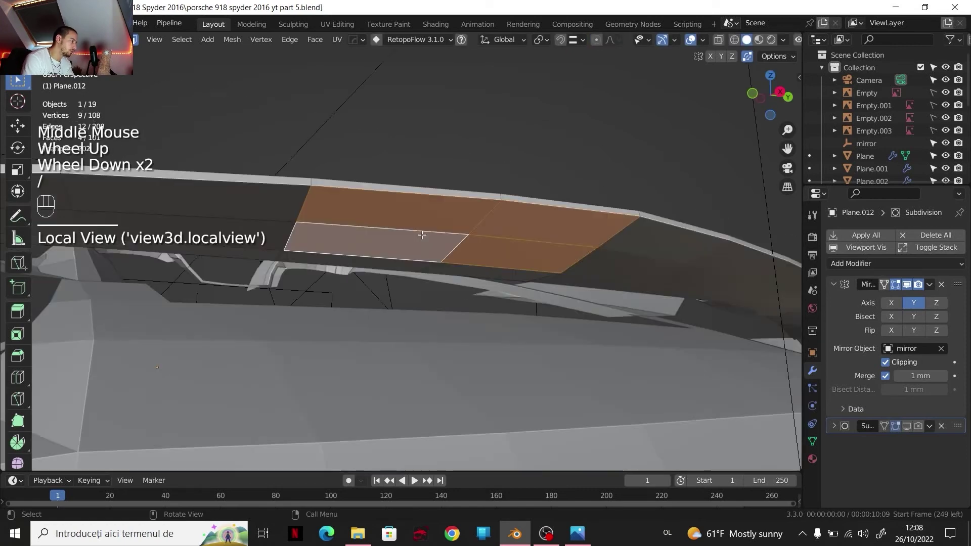
{"action": "scroll", "coordinate": [425, 238], "scroll_direction": "down", "scroll_amount": 1}
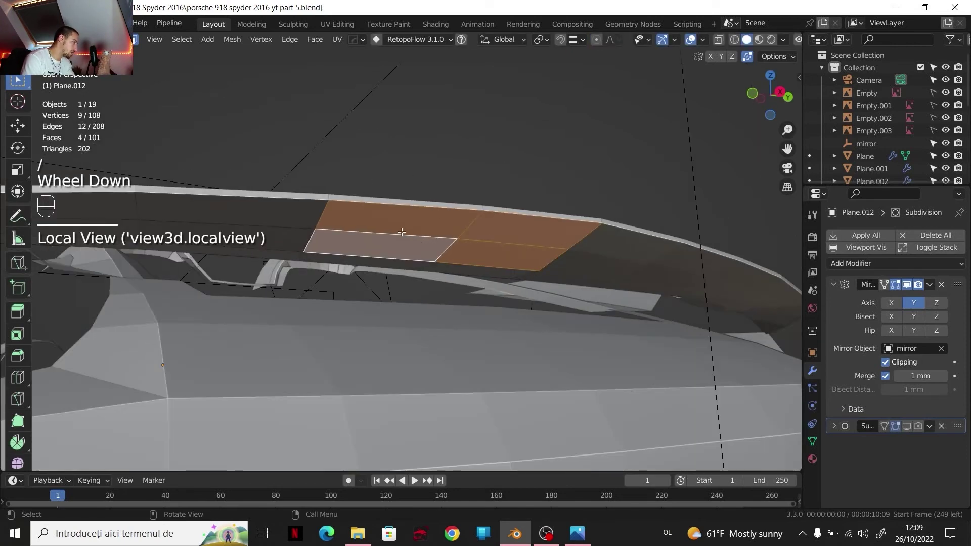
{"action": "right_click", "coordinate": [444, 242]}
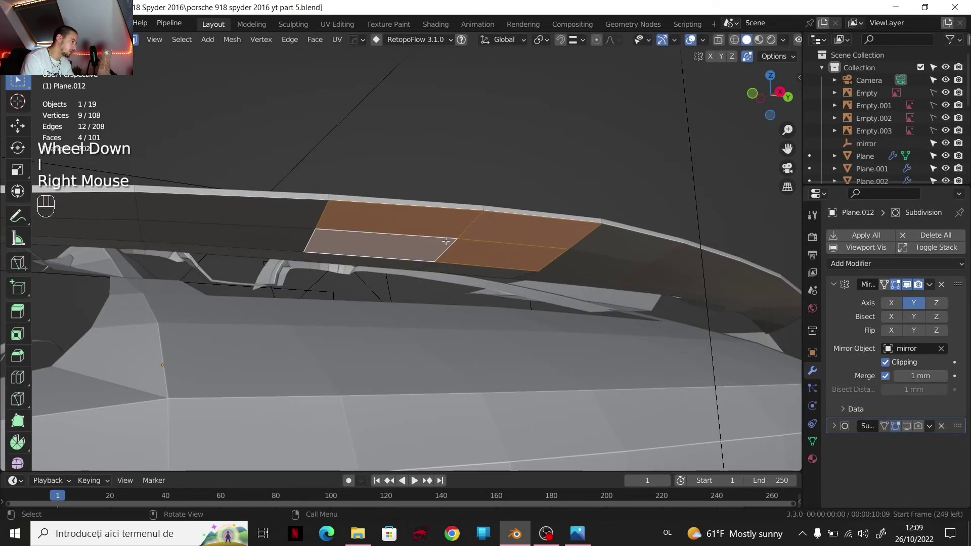
Step: Try to isolate the four selected underside faces by inverting the selection and hiding the rest of the spoiler mesh
{"action": "key", "text": "ctrl+i"}
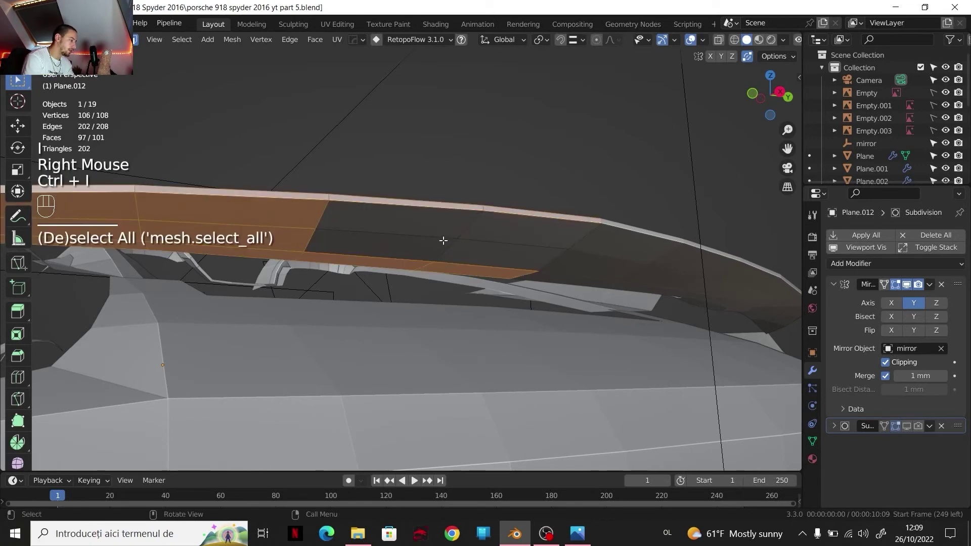
{"action": "key", "text": "h"}
{"action": "mouse_move", "coordinate": [431, 258]}
{"action": "middle_mouse_down"}
{"action": "mouse_move", "coordinate": [425, 220]}
{"action": "mouse_move", "coordinate": [436, 242]}
{"action": "mouse_move", "coordinate": [419, 259]}
{"action": "middle_mouse_up"}
{"action": "key", "text": "ctrl+z"}
{"action": "scroll", "coordinate": [425, 250], "scroll_direction": "down", "scroll_amount": 2}
{"action": "left_click", "coordinate": [416, 233]}
Step: Leave mesh editing, check the spoiler's underside from behind the car, and save the blend file
{"action": "key", "text": "Tab"}
{"action": "scroll", "coordinate": [418, 238], "scroll_direction": "down", "scroll_amount": 2}
{"action": "scroll", "coordinate": [412, 277], "scroll_direction": "up", "scroll_amount": 2}
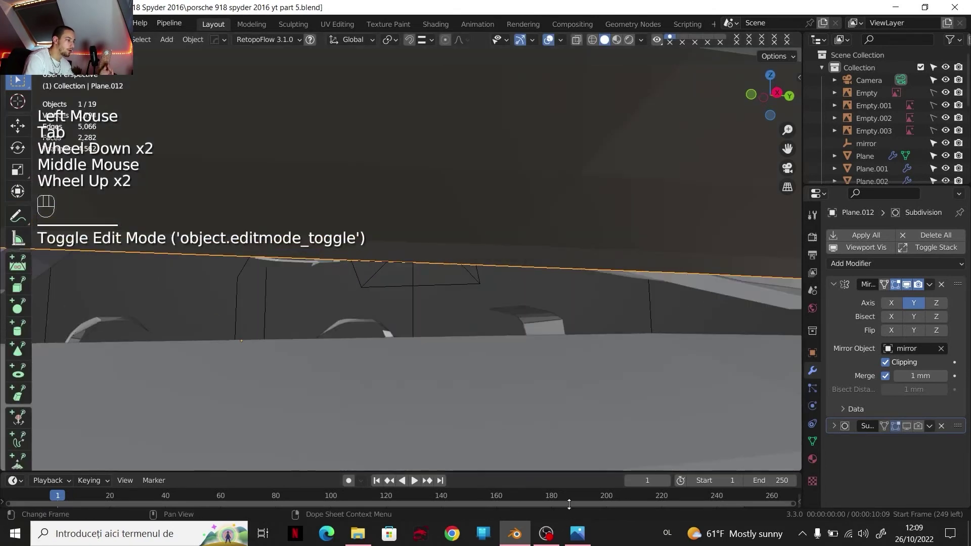
{"action": "scroll", "coordinate": [486, 307], "scroll_direction": "down", "scroll_amount": 4}
{"action": "middle_click_drag", "start_coordinate": [486, 309], "coordinate": [475, 274], "text": "shift"}
{"action": "scroll", "coordinate": [472, 273], "scroll_direction": "up", "scroll_amount": 1}
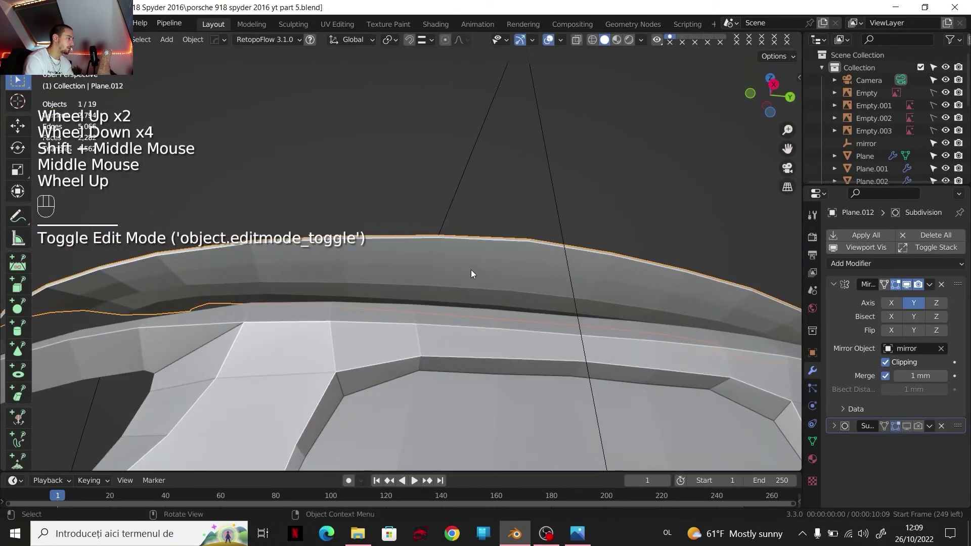
{"action": "scroll", "coordinate": [471, 274], "scroll_direction": "up", "scroll_amount": 1}
{"action": "key", "text": "F4"}
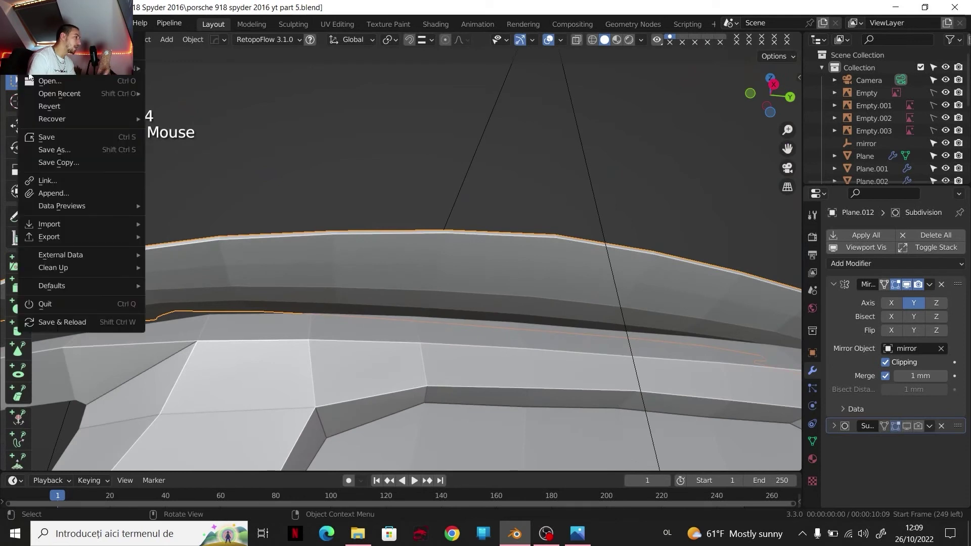
{"action": "left_click", "coordinate": [52, 137]}
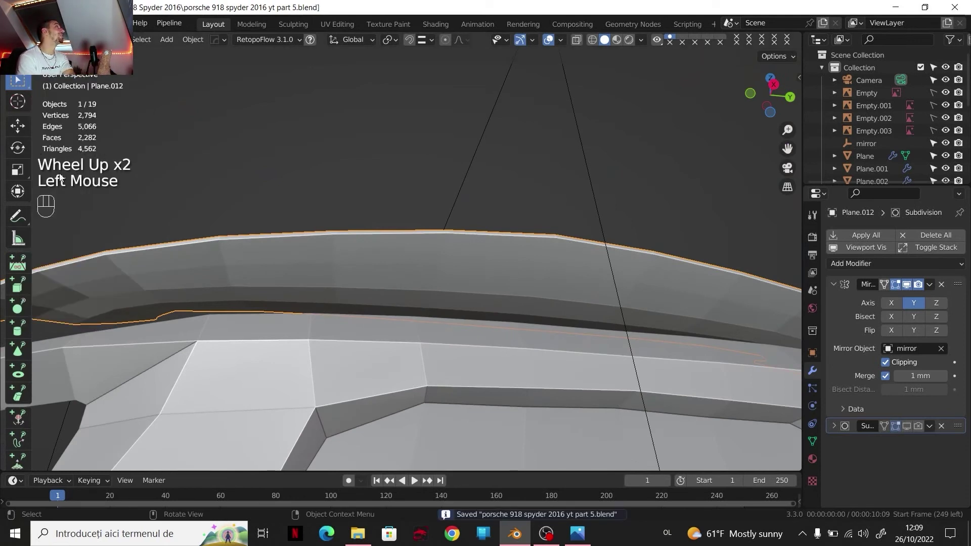
Step: Compare the spoiler's underside with the rear reference photo in Photos and with the blueprint's rear and side views
{"action": "left_click", "coordinate": [578, 535]}
{"action": "scroll", "coordinate": [524, 215], "scroll_direction": "up", "scroll_amount": 3}
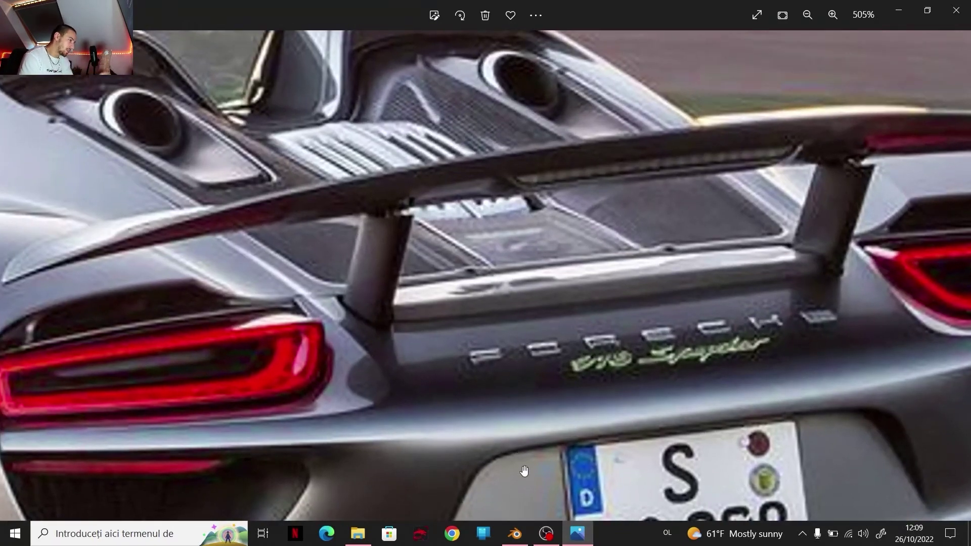
{"action": "left_click", "coordinate": [518, 534]}
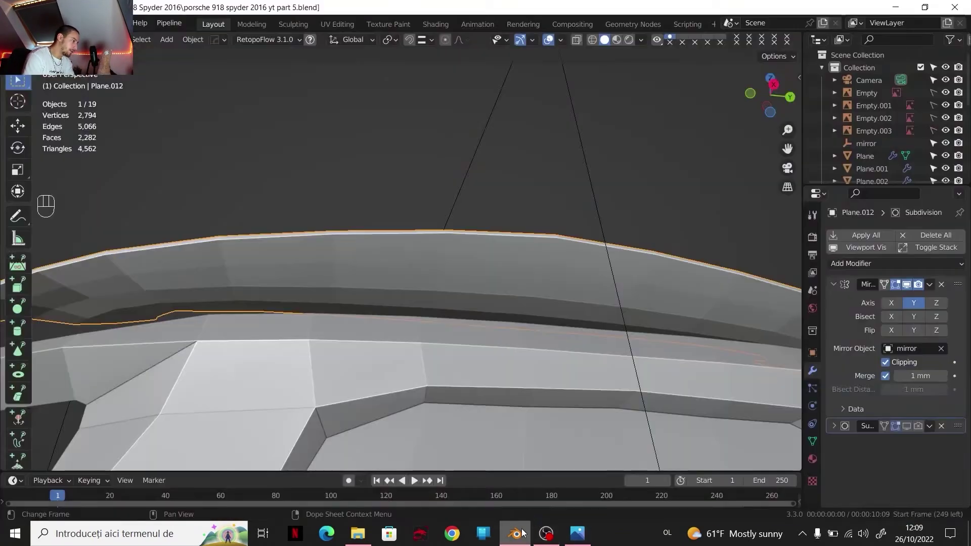
{"action": "left_click", "coordinate": [777, 86]}
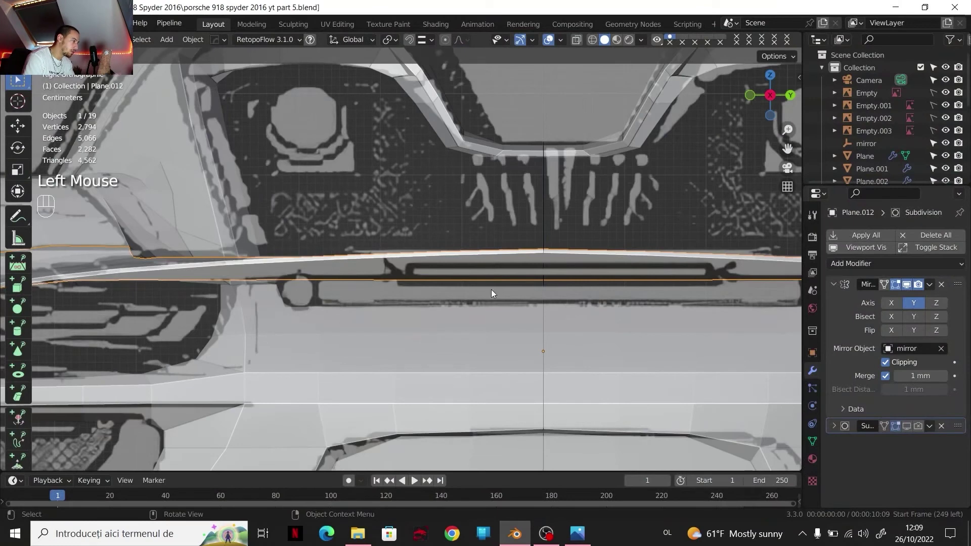
{"action": "left_click", "coordinate": [579, 539]}
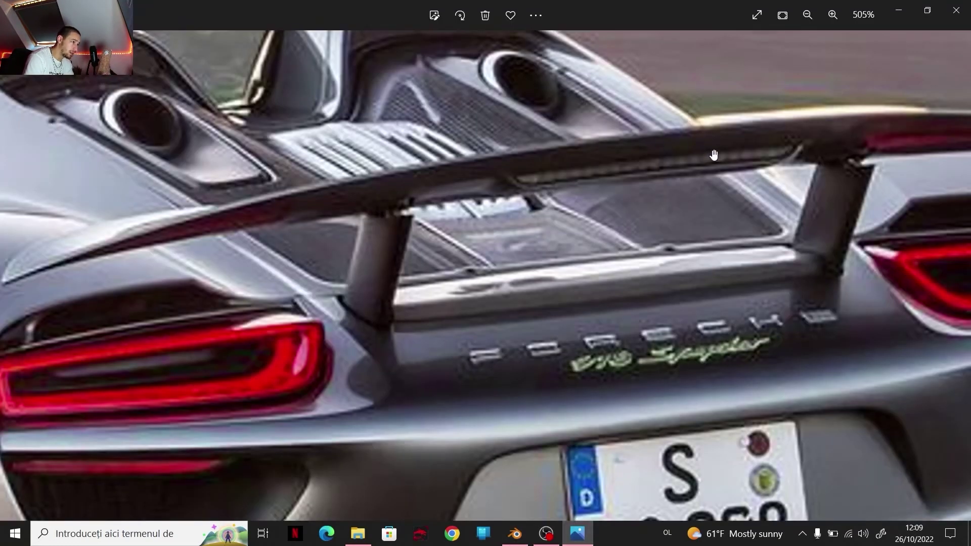
{"action": "left_click", "coordinate": [515, 534]}
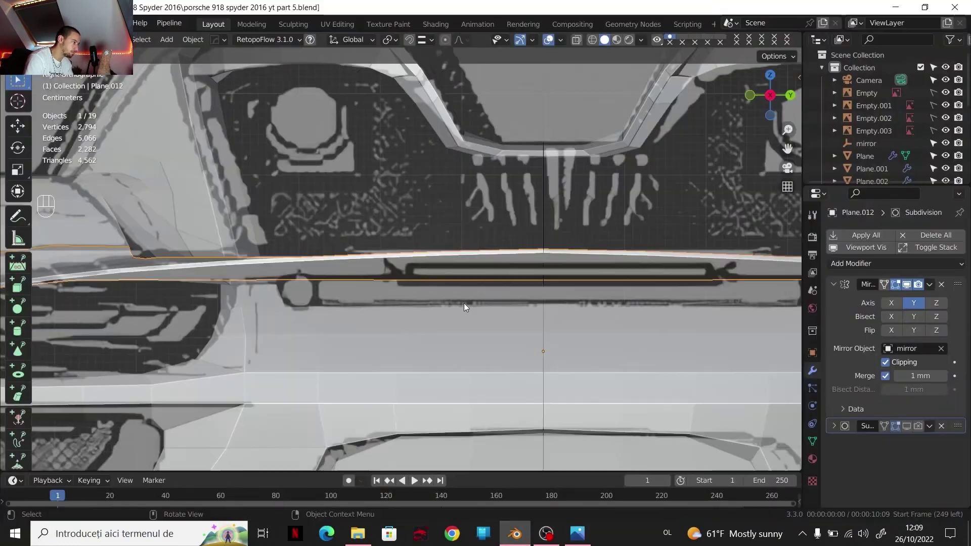
{"action": "middle_click_drag", "start_coordinate": [465, 258], "coordinate": [522, 244]}
{"action": "left_click", "coordinate": [756, 96]}
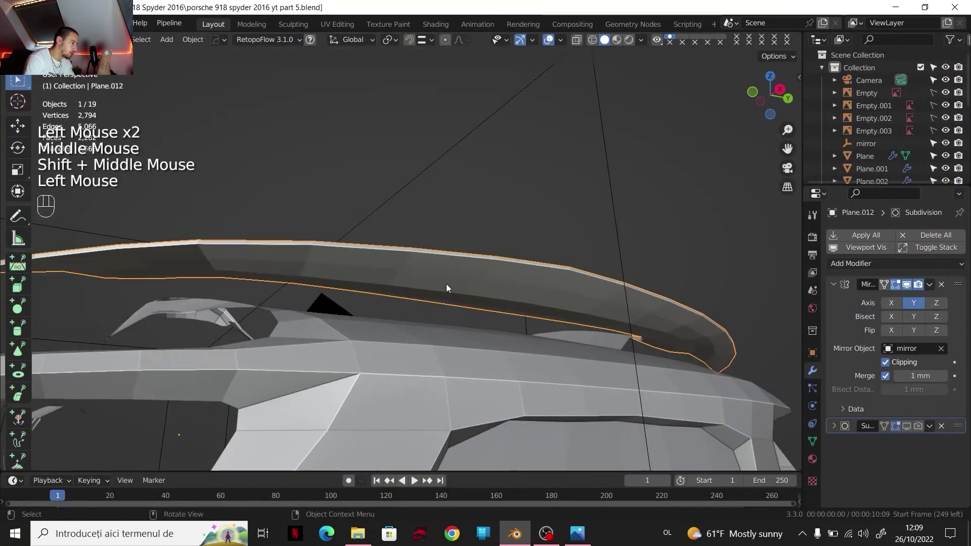
Step: Select the four underside faces beside the spoiler's centre seam and compare them with the light bar in the rear blueprint
{"action": "key", "text": "Tab"}
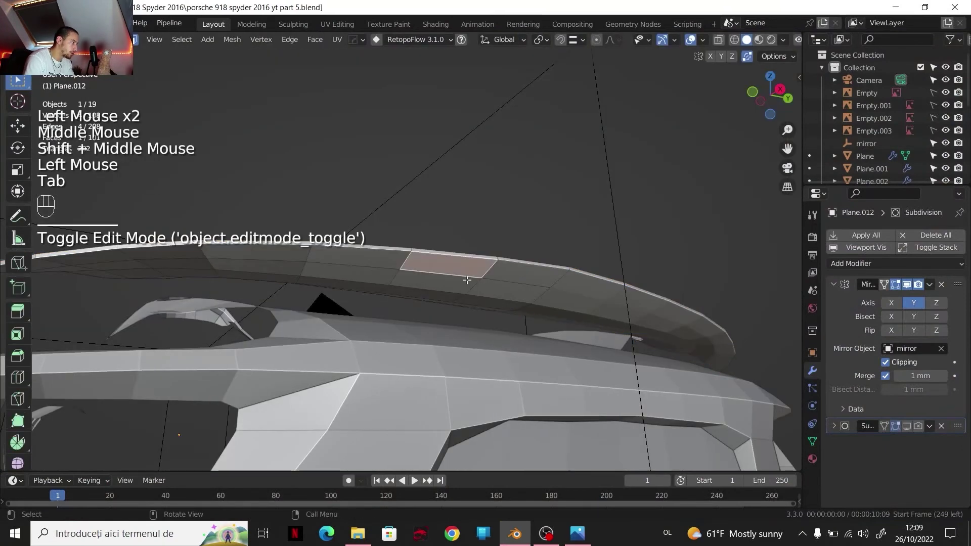
{"action": "left_click", "coordinate": [753, 92]}
{"action": "scroll", "coordinate": [604, 214], "scroll_direction": "up", "scroll_amount": 3}
{"action": "mouse_move", "coordinate": [604, 214]}
{"action": "middle_mouse_down", "text": "shift"}
{"action": "mouse_move", "coordinate": [552, 217]}
{"action": "mouse_move", "coordinate": [589, 206]}
{"action": "middle_mouse_up", "text": "shift"}
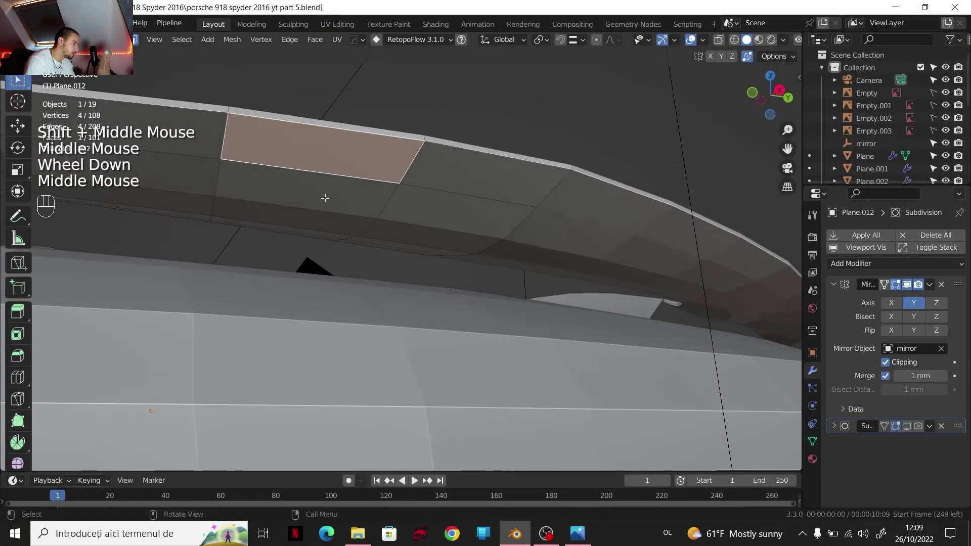
{"action": "key", "text": "3"}
{"action": "left_click", "coordinate": [325, 198]}
{"action": "left_click", "coordinate": [397, 201], "text": "shift"}
{"action": "left_click", "coordinate": [380, 221], "text": "shift"}
{"action": "left_click", "coordinate": [383, 224], "text": "shift"}
{"action": "left_click", "coordinate": [393, 228], "text": "shift"}
{"action": "left_click", "coordinate": [354, 223], "text": "shift"}
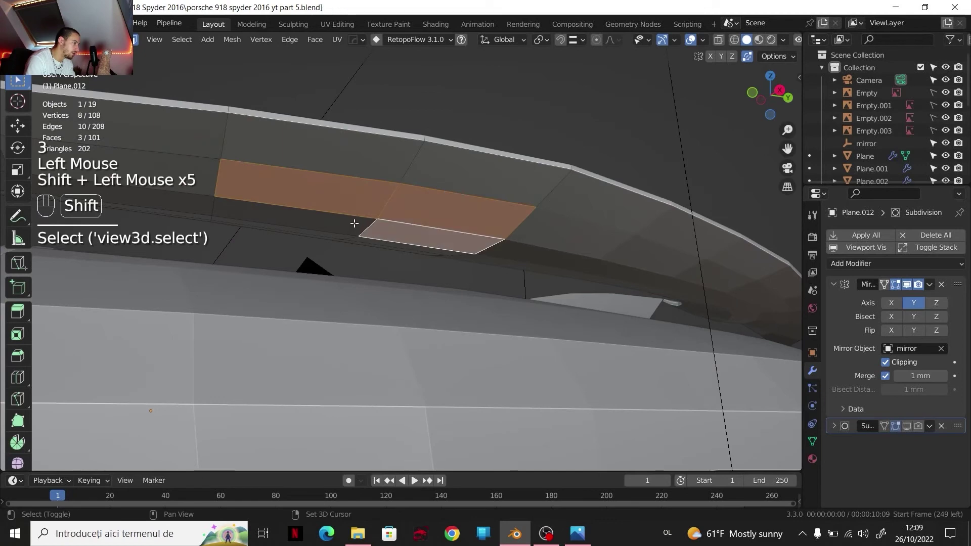
{"action": "left_click", "coordinate": [780, 90]}
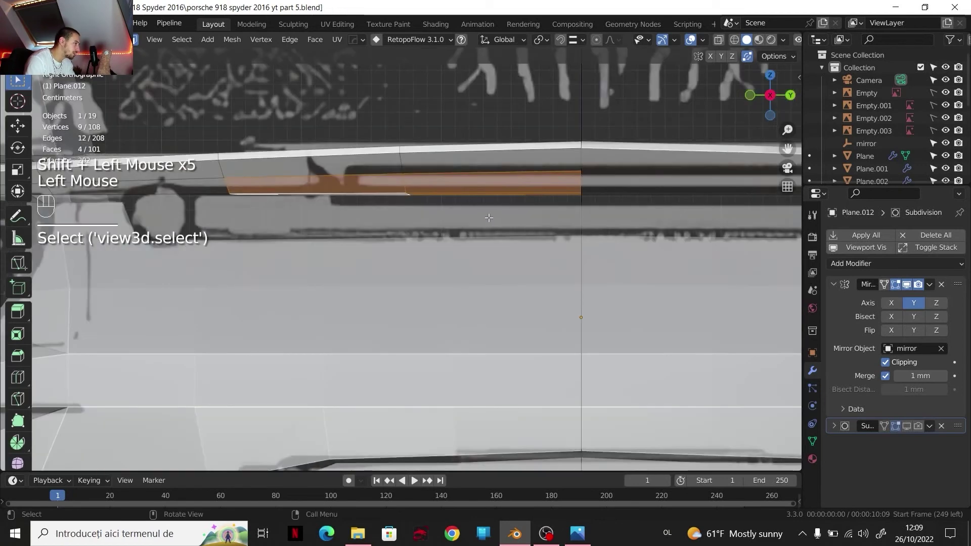
{"action": "scroll", "coordinate": [458, 220], "scroll_direction": "down", "scroll_amount": 4}
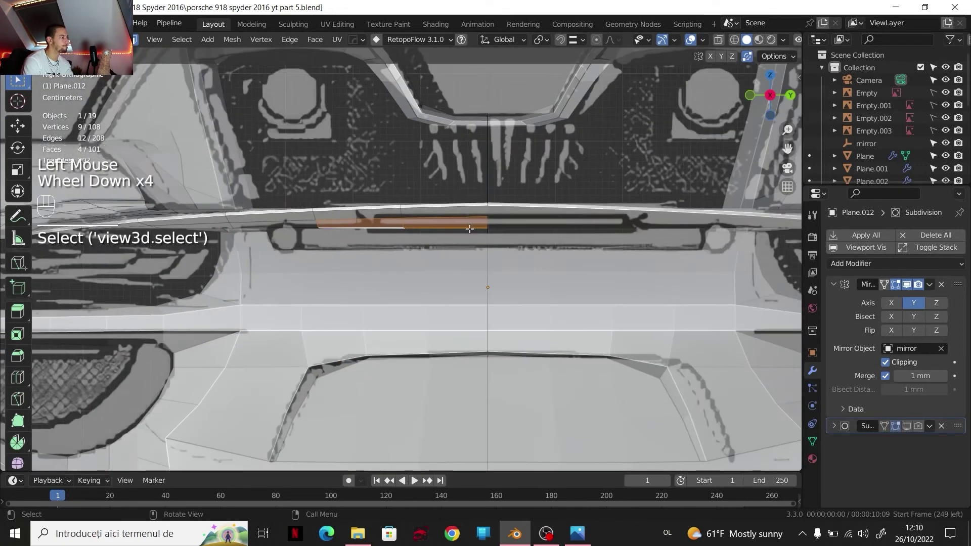
{"action": "scroll", "coordinate": [454, 235], "scroll_direction": "up", "scroll_amount": 2}
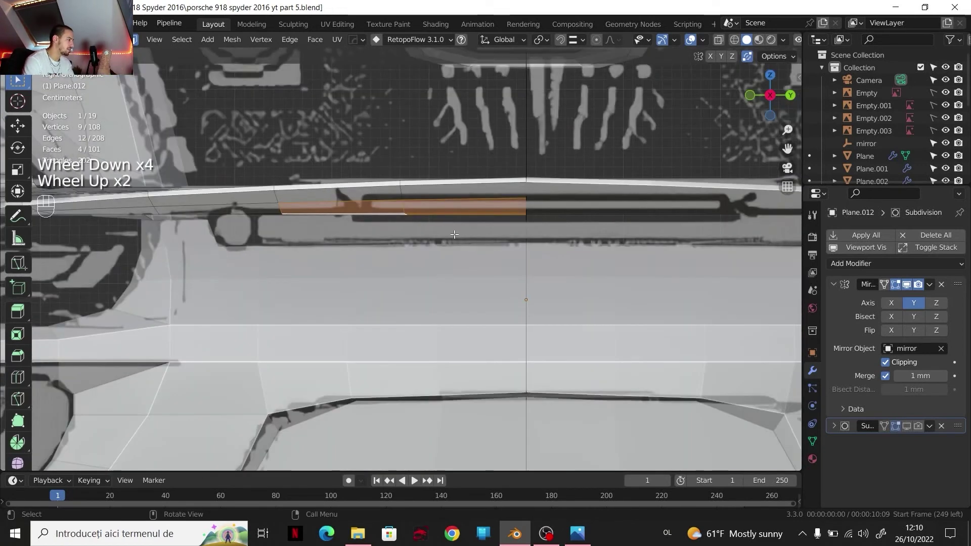
Step: Edge-slide the spoiler's crosswise edge loop outward by a factor of about 0.45 to line up with the light bar's end
{"action": "left_click", "coordinate": [402, 197], "text": "alt"}
{"action": "key", "text": "g"}
{"action": "key", "text": "g"}
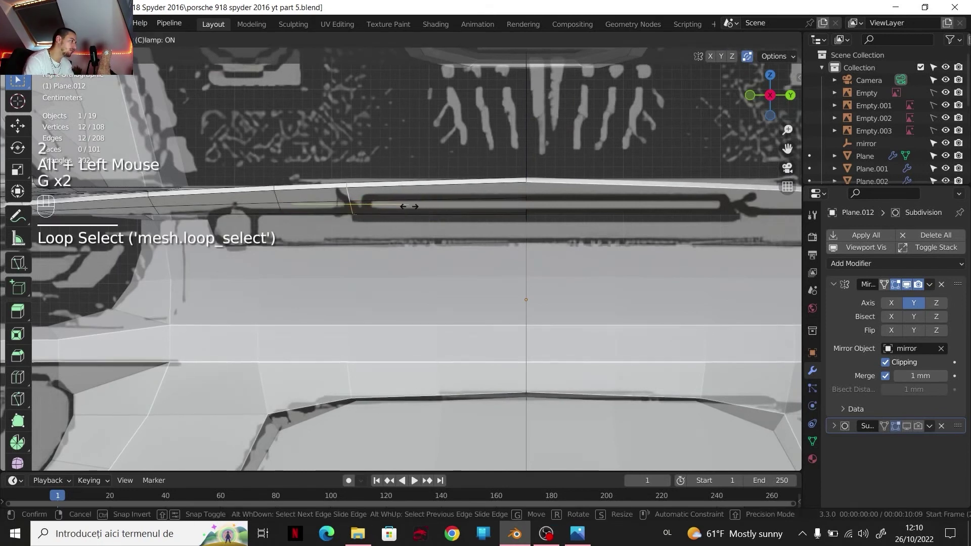
{"action": "left_click", "coordinate": [407, 205]}
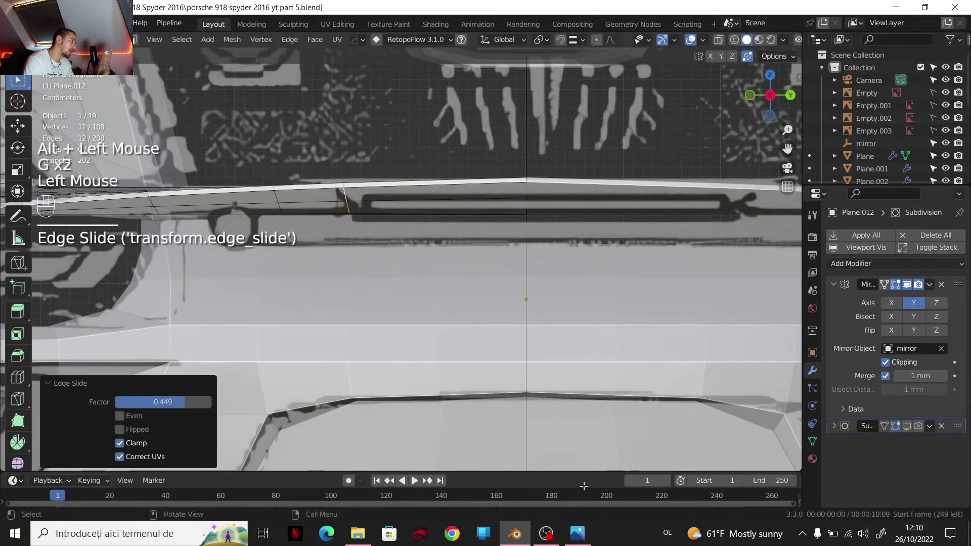
Step: Review the spoiler against the reference photo and from above, toggling the subdivision preview on and off outside mesh editing
{"action": "left_click", "coordinate": [572, 534]}
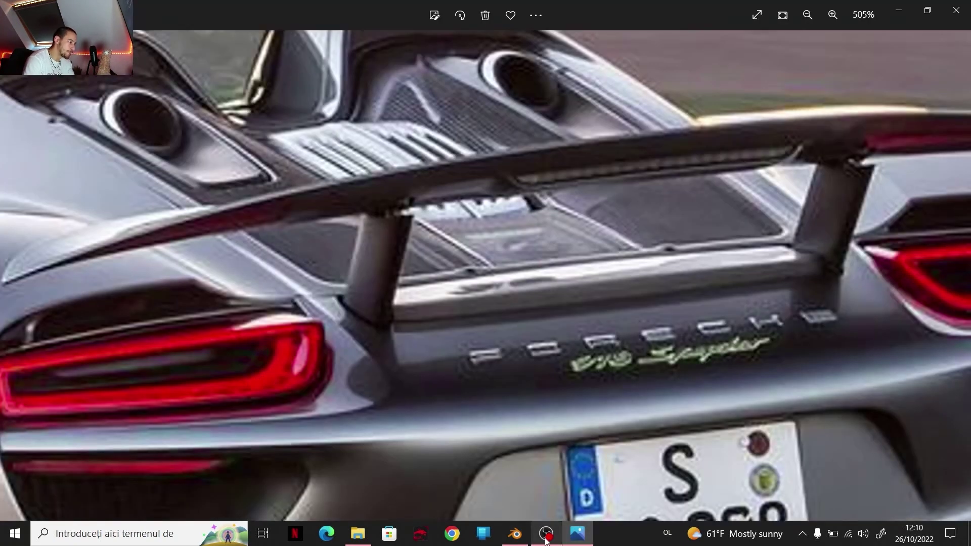
{"action": "left_click", "coordinate": [515, 534]}
{"action": "scroll", "coordinate": [652, 215], "scroll_direction": "down", "scroll_amount": 3}
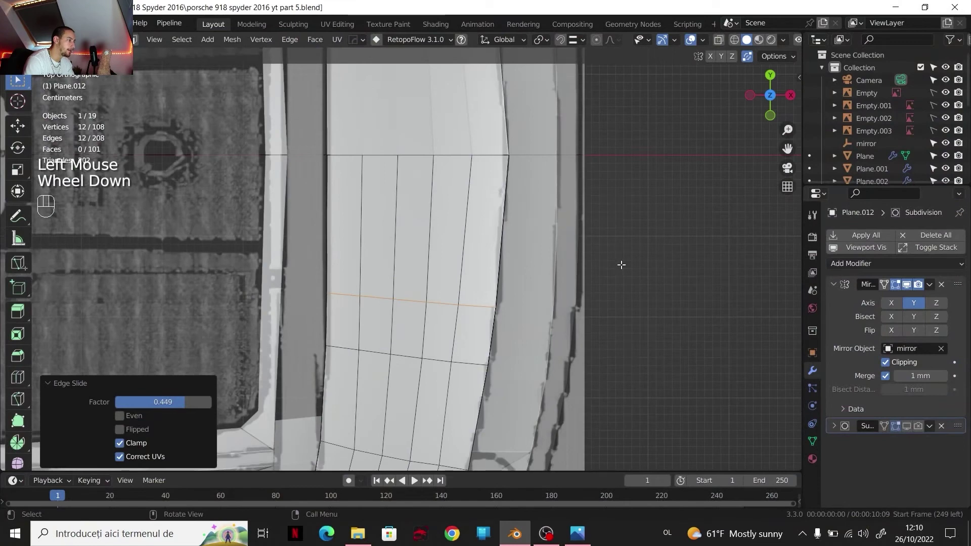
{"action": "key", "text": "Tab"}
{"action": "double_click", "coordinate": [909, 428]}
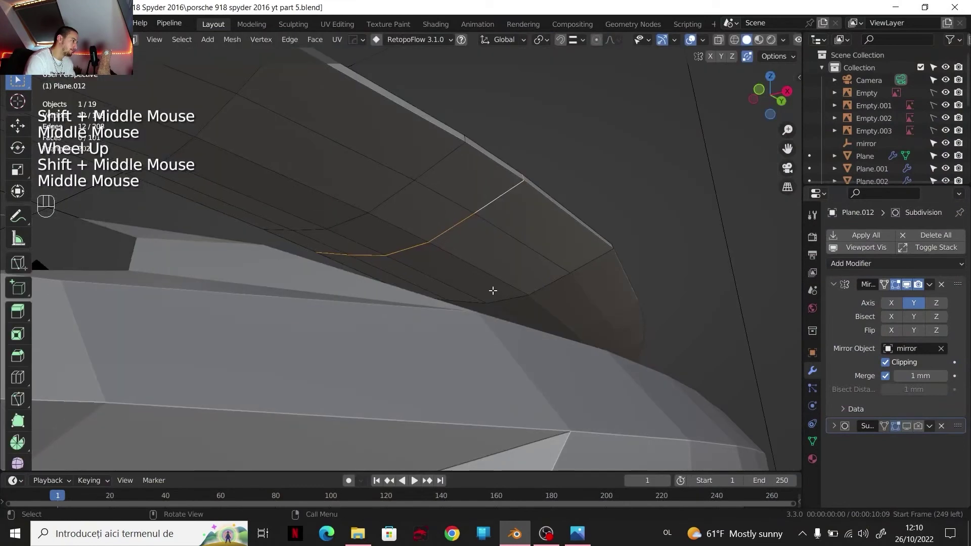
{"action": "scroll", "coordinate": [486, 278], "scroll_direction": "up", "scroll_amount": 1}
{"action": "scroll", "coordinate": [484, 278], "scroll_direction": "up", "scroll_amount": 1}
Step: Select two adjoining underside faces beside the spoiler's centre seam and check their placement against the rear blueprint and reference photo
{"action": "left_click", "coordinate": [478, 267]}
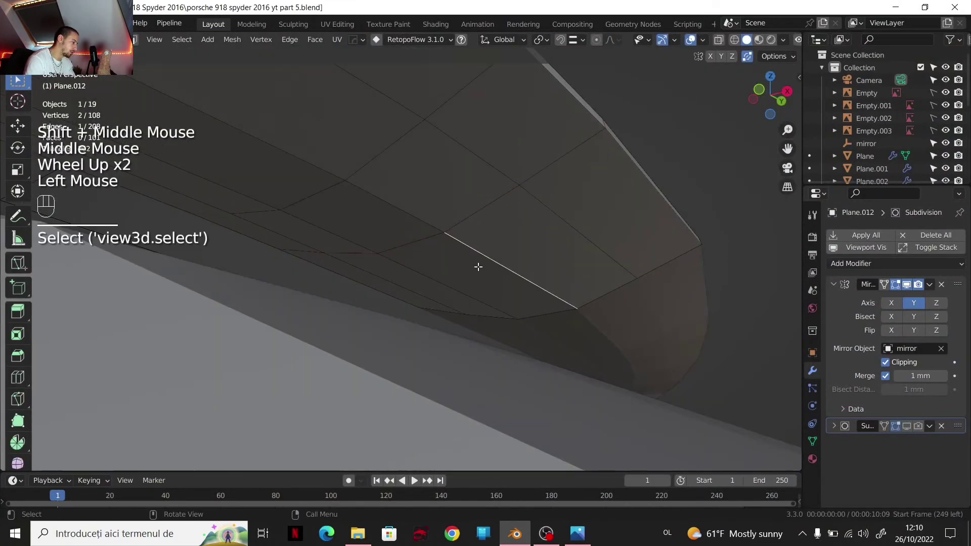
{"action": "key", "text": "3"}
{"action": "left_click", "coordinate": [479, 264]}
{"action": "left_click", "coordinate": [502, 233], "text": "shift"}
{"action": "middle_click_drag", "start_coordinate": [503, 232], "coordinate": [781, 97]}
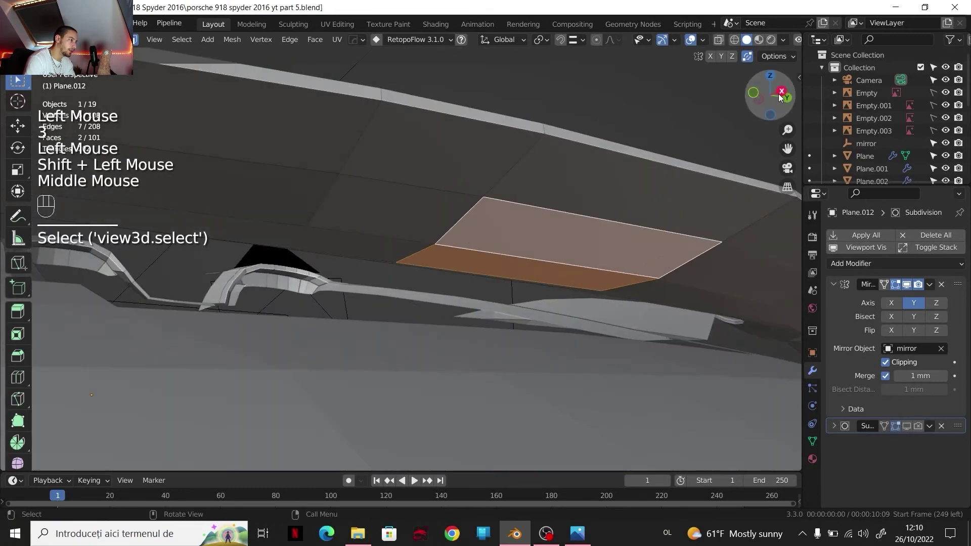
{"action": "left_click", "coordinate": [781, 92]}
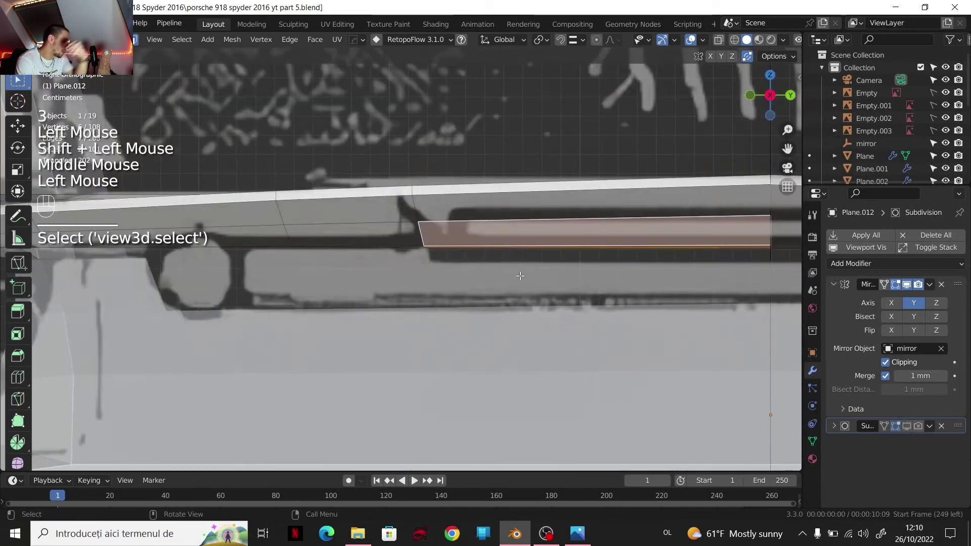
{"action": "left_click", "coordinate": [577, 535]}
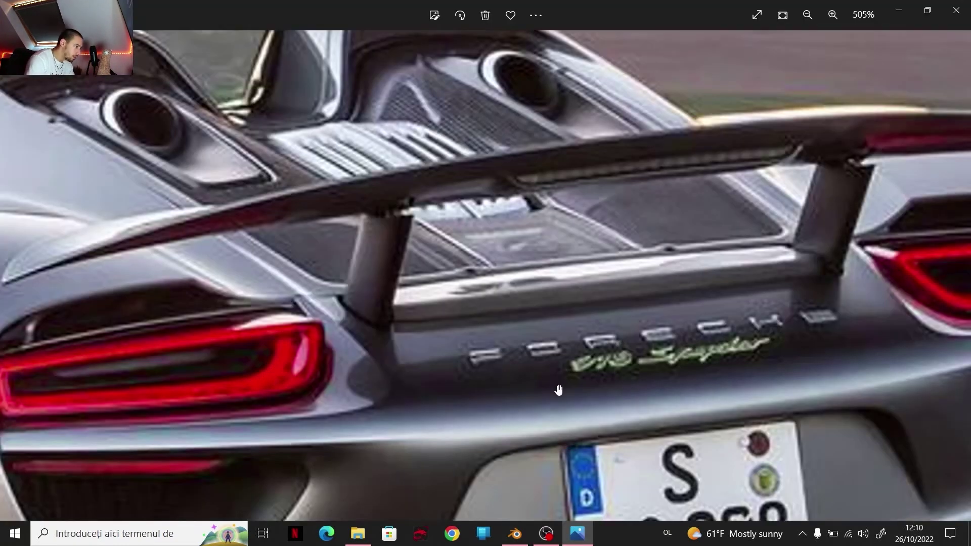
{"action": "scroll", "coordinate": [552, 373], "scroll_direction": "down", "scroll_amount": 3}
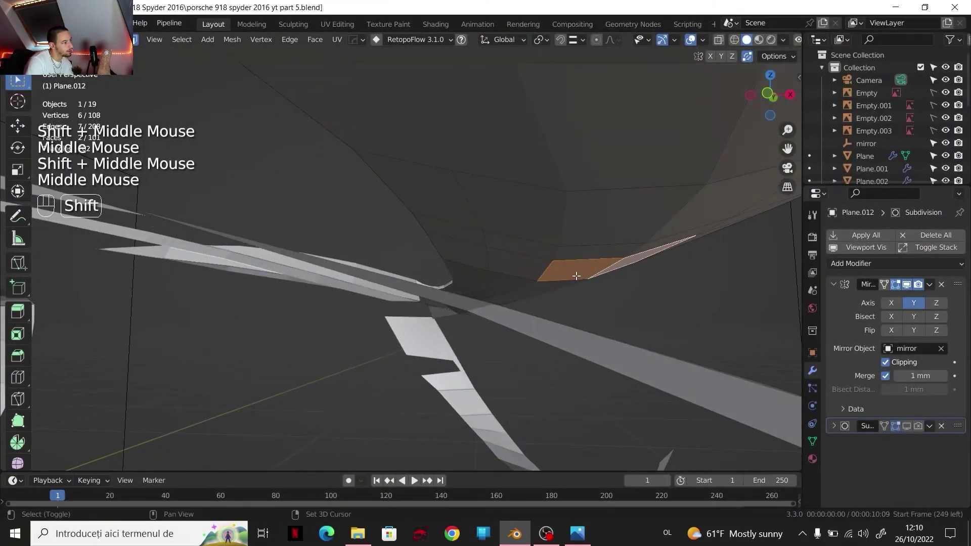
Step: Extrude the two selected underside faces about 11.6 mm downward and view the result from behind
{"action": "middle_click_drag", "start_coordinate": [590, 282], "coordinate": [413, 242], "text": "shift"}
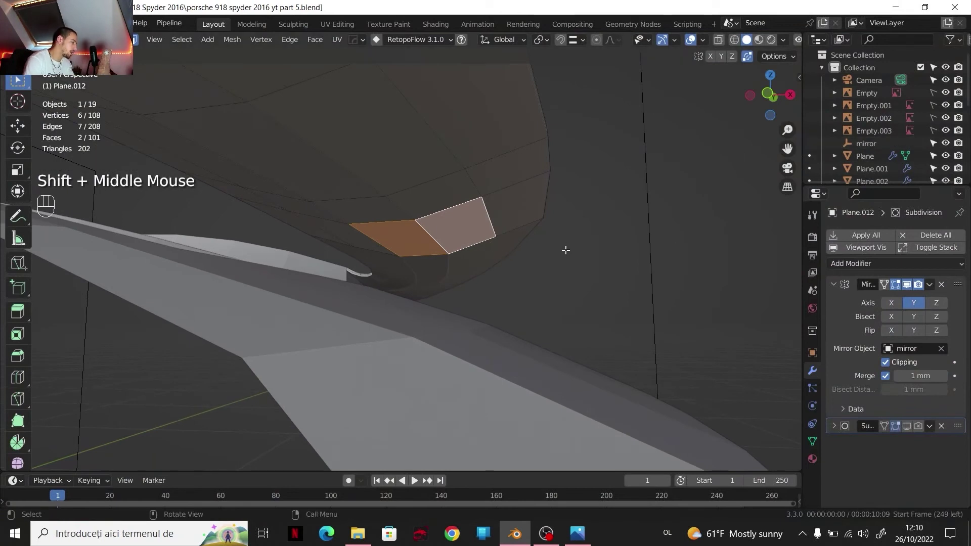
{"action": "key", "text": "e"}
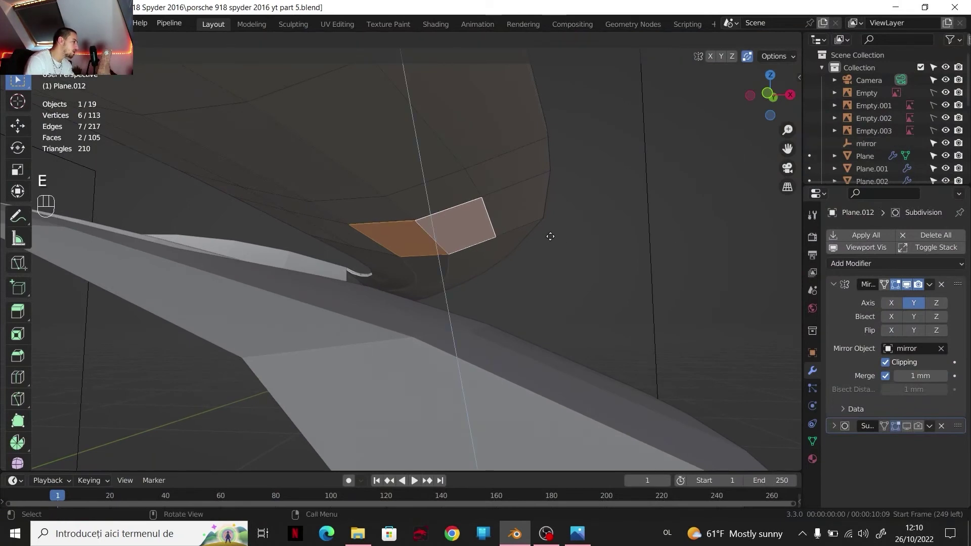
{"action": "key", "text": "z"}
{"action": "key", "text": "z"}
{"action": "left_click", "coordinate": [553, 249]}
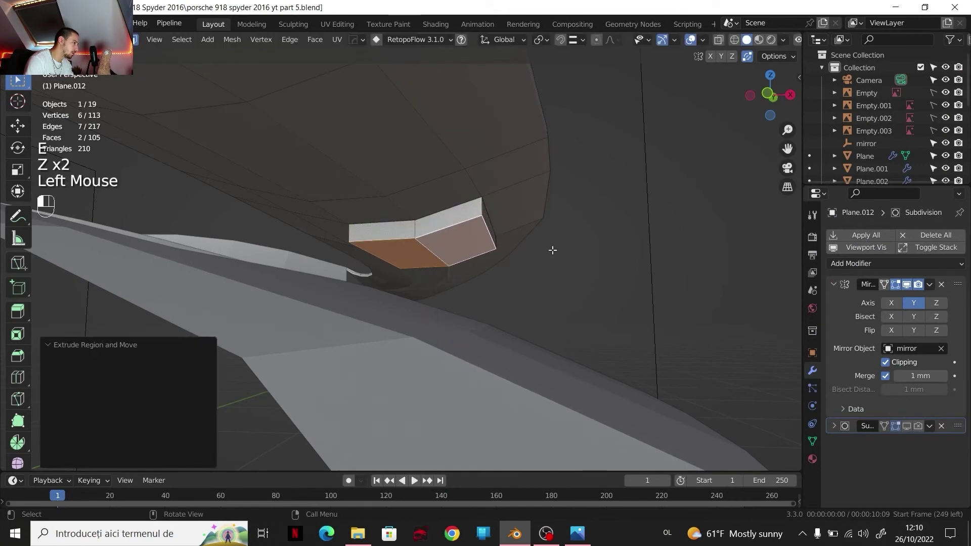
{"action": "left_click", "coordinate": [791, 95]}
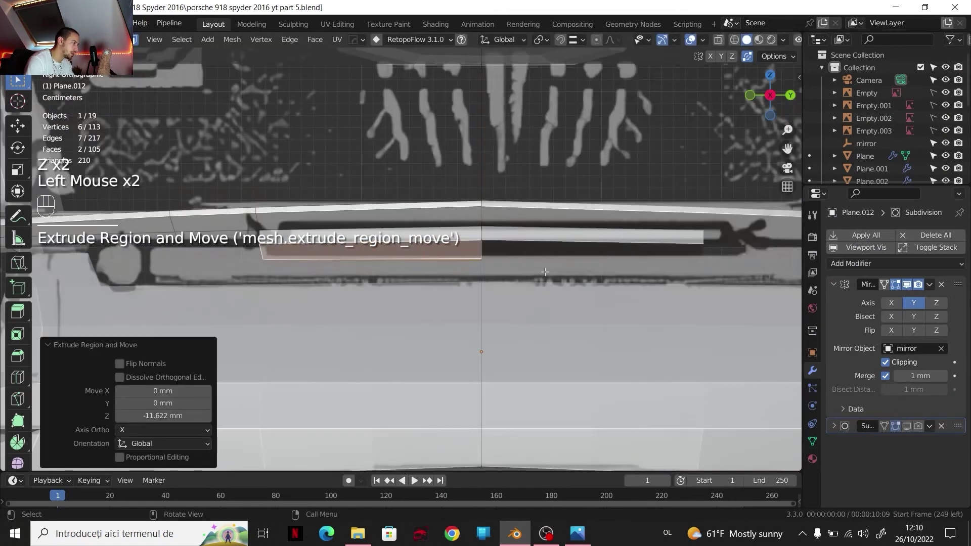
Step: Try to extrude the two lowered faces further down a second time, and undo that extrusion
{"action": "scroll", "coordinate": [545, 271], "scroll_direction": "up", "scroll_amount": 1}
{"action": "middle_click_drag", "start_coordinate": [545, 272], "coordinate": [581, 310], "text": "shift"}
{"action": "key", "text": "e"}
{"action": "key", "text": "z"}
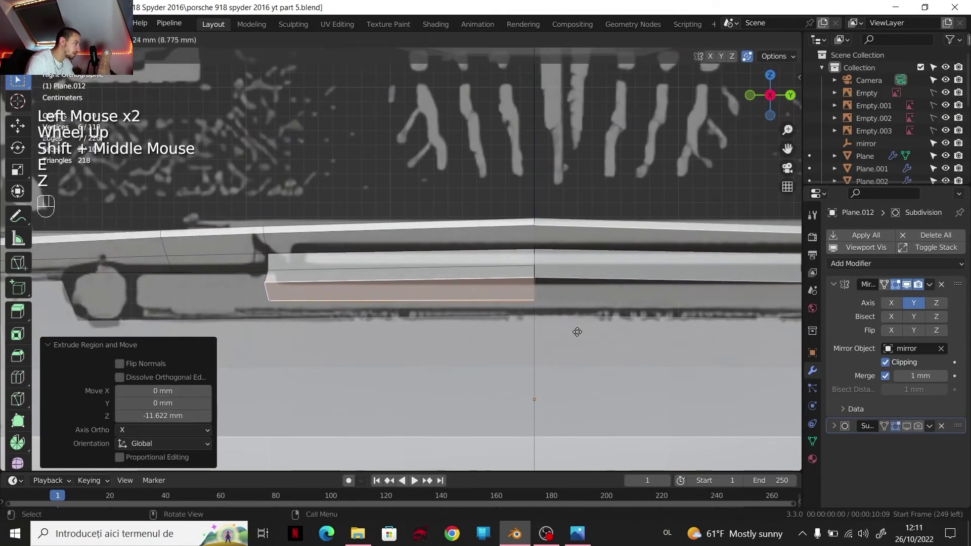
{"action": "key", "text": "z"}
{"action": "left_click", "coordinate": [579, 331]}
{"action": "key", "text": "ctrl+z"}
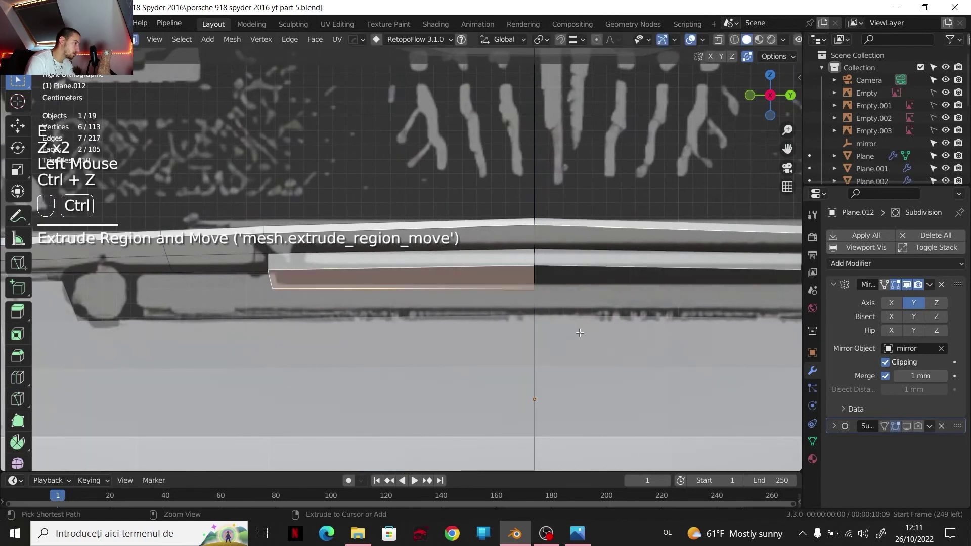
{"action": "key", "text": "g"}
{"action": "right_click", "coordinate": [580, 345]}
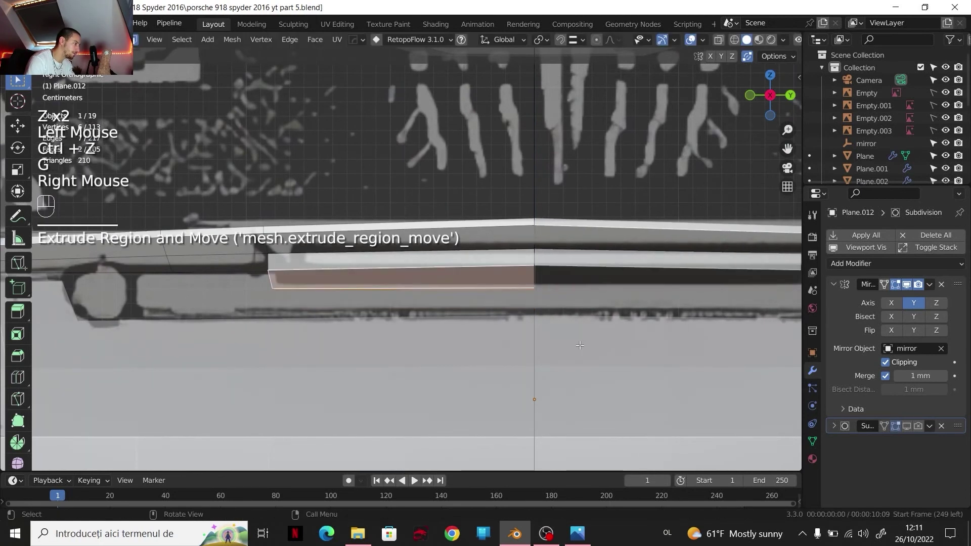
Step: Lower the two extruded faces about 8.4 mm along Z and flatten them by scaling to 0 on Z
{"action": "key", "text": "g"}
{"action": "key", "text": "z"}
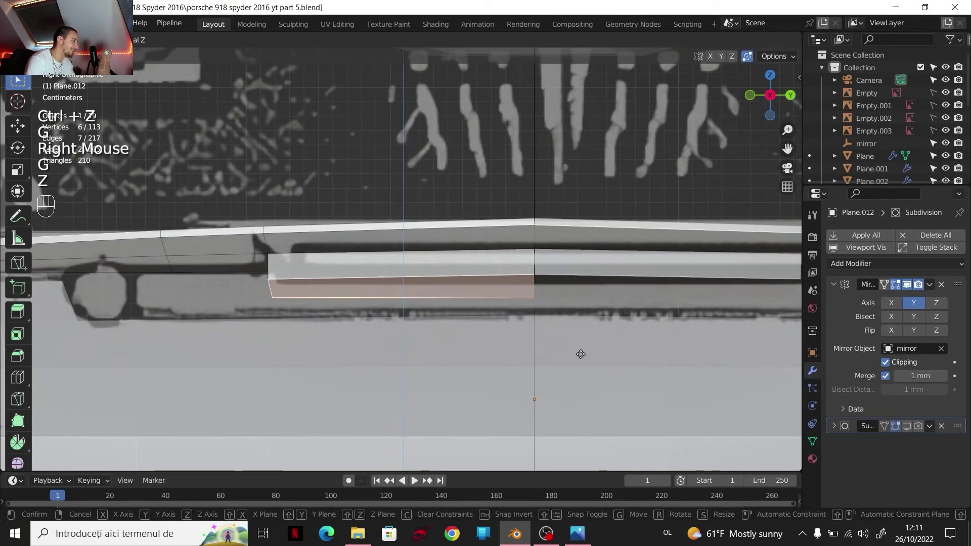
{"action": "left_click", "coordinate": [582, 357]}
{"action": "key", "text": "s"}
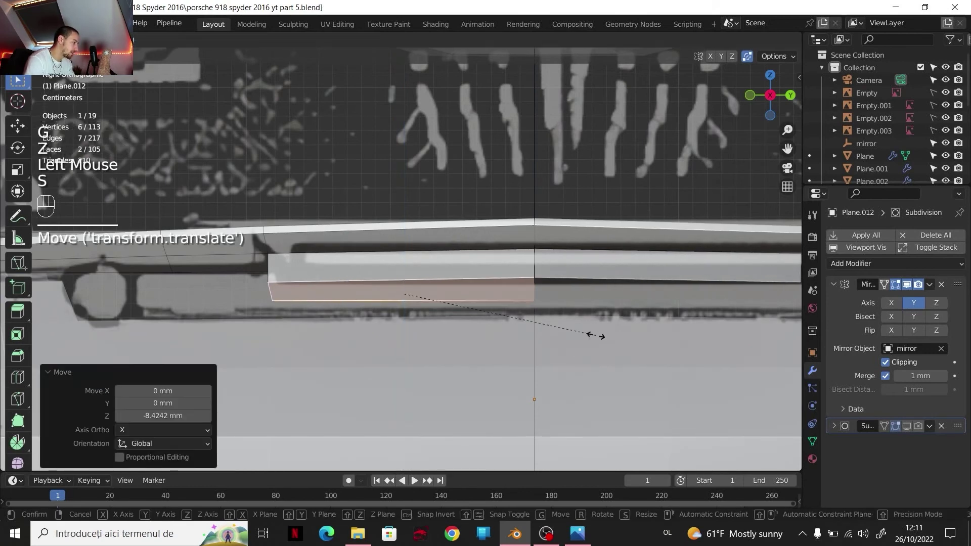
{"action": "key", "text": "z"}
{"action": "key", "text": "shift+0"}
{"action": "key", "text": "Return"}
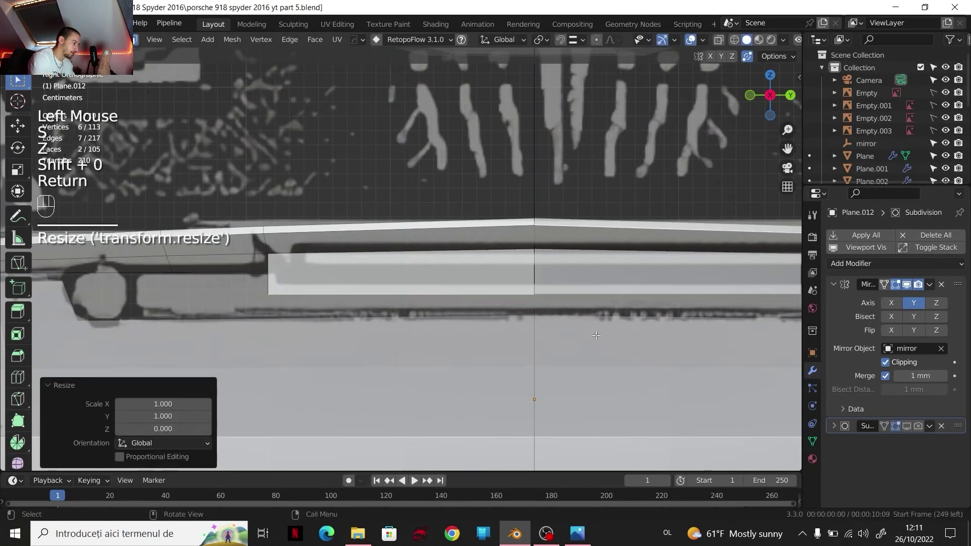
Step: Raise the flattened bottom faces of the extruded block about 6.1 mm along Z
{"action": "key", "text": "g"}
{"action": "key", "text": "z"}
{"action": "left_click", "coordinate": [615, 318], "text": "shift"}
{"action": "scroll", "coordinate": [607, 314], "scroll_direction": "down", "scroll_amount": 3}
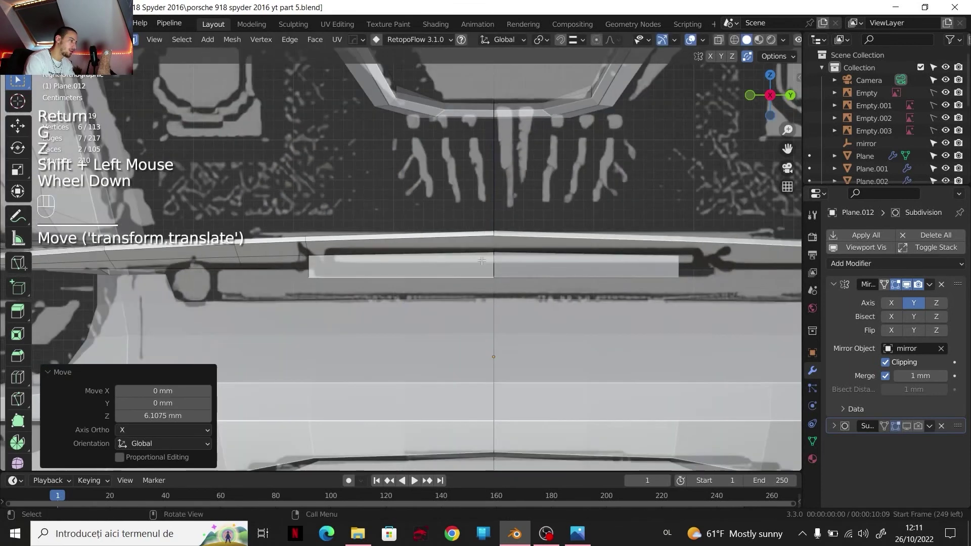
Step: Edge-slide the block's forward lower edge rearward by a factor of about 0.63 to slope its front side
{"action": "middle_click_drag", "start_coordinate": [485, 243], "coordinate": [450, 309]}
{"action": "middle_click_drag", "start_coordinate": [450, 309], "coordinate": [486, 253]}
{"action": "scroll", "coordinate": [480, 273], "scroll_direction": "up", "scroll_amount": 3}
{"action": "middle_click_drag", "start_coordinate": [481, 273], "coordinate": [475, 314], "text": "shift"}
{"action": "middle_click_drag", "start_coordinate": [475, 314], "coordinate": [478, 302]}
{"action": "key", "text": "2"}
{"action": "left_click", "coordinate": [349, 282]}
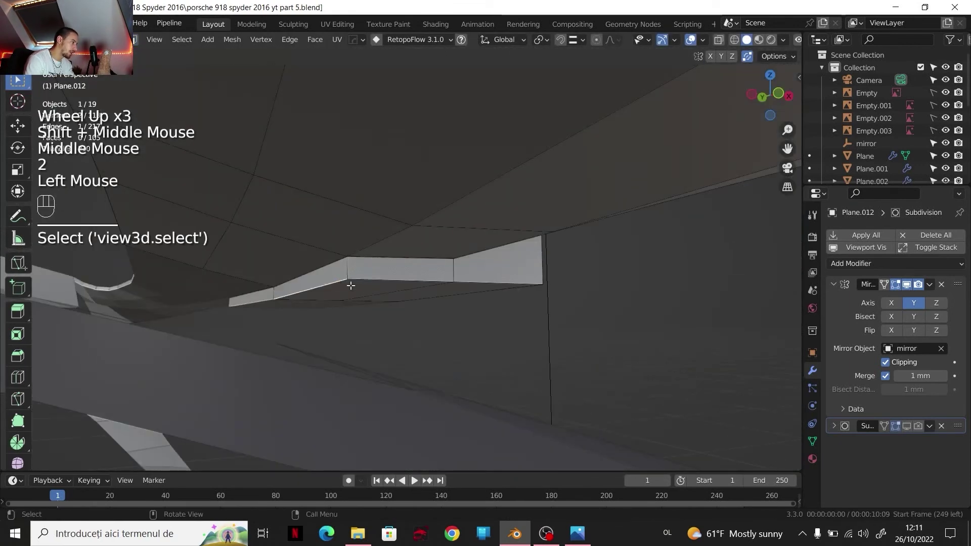
{"action": "key", "text": "g"}
{"action": "key", "text": "g"}
{"action": "left_click", "coordinate": [401, 284]}
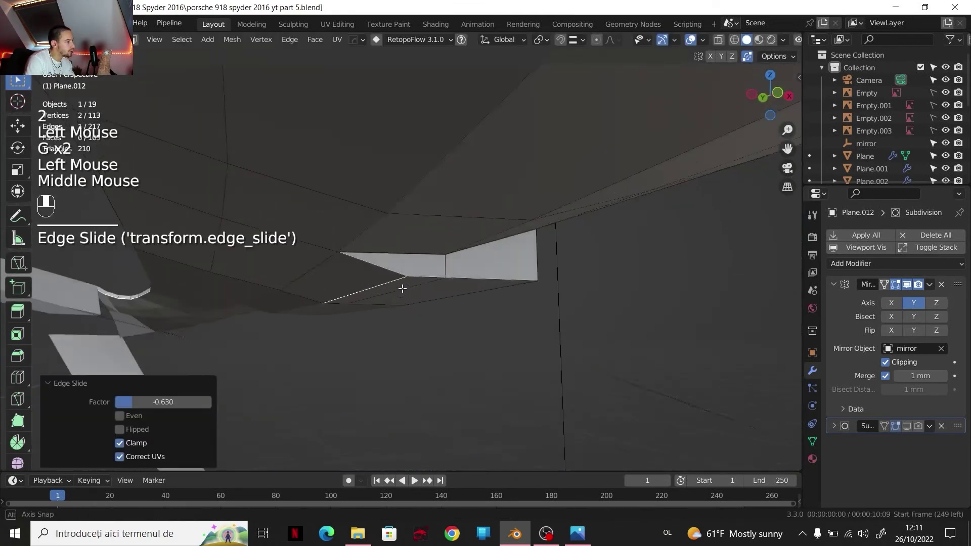
Step: Edge-slide the lengthwise middle edge on the light bar block's bottom by a factor of about 0.24
{"action": "middle_click_drag", "start_coordinate": [401, 284], "coordinate": [351, 273]}
{"action": "left_click", "coordinate": [351, 274]}
{"action": "key", "text": "g"}
{"action": "key", "text": "g"}
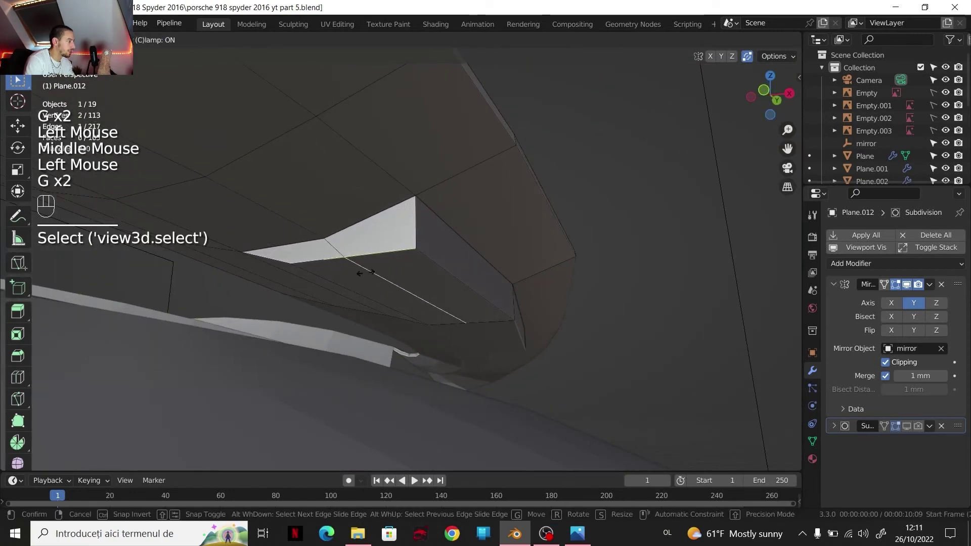
{"action": "left_click", "coordinate": [374, 273]}
{"action": "scroll", "coordinate": [373, 274], "scroll_direction": "down", "scroll_amount": 2}
{"action": "left_click", "coordinate": [789, 94]}
{"action": "scroll", "coordinate": [477, 275], "scroll_direction": "up", "scroll_amount": 2}
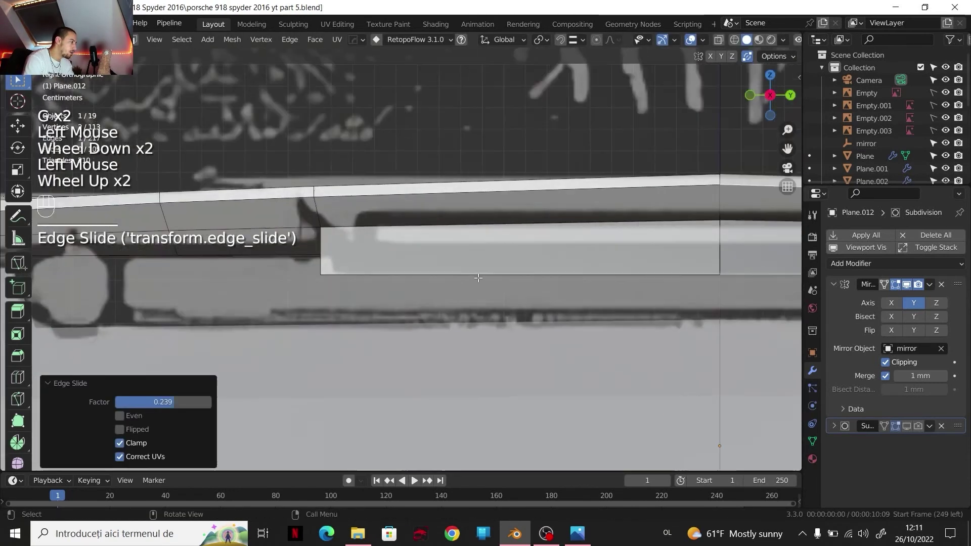
{"action": "middle_click_drag", "start_coordinate": [420, 270], "coordinate": [529, 233], "text": "shift"}
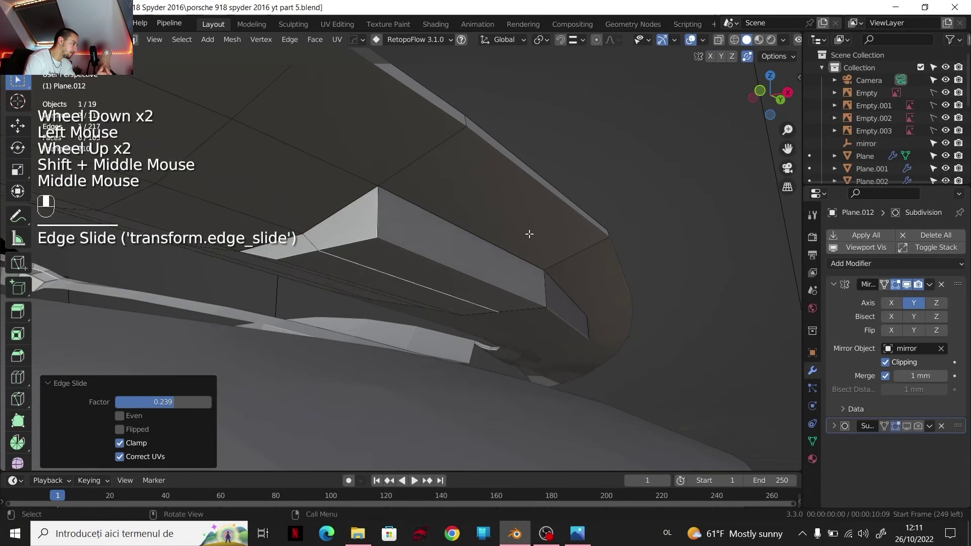
Step: Move the two lower edges of the block's outer end about 8 mm along Y to slant the end face
{"action": "left_click", "coordinate": [336, 258]}
{"action": "left_click", "coordinate": [336, 257]}
{"action": "left_click", "coordinate": [298, 255], "text": "shift"}
{"action": "left_click", "coordinate": [780, 92]}
{"action": "key", "text": "g"}
{"action": "key", "text": "x"}
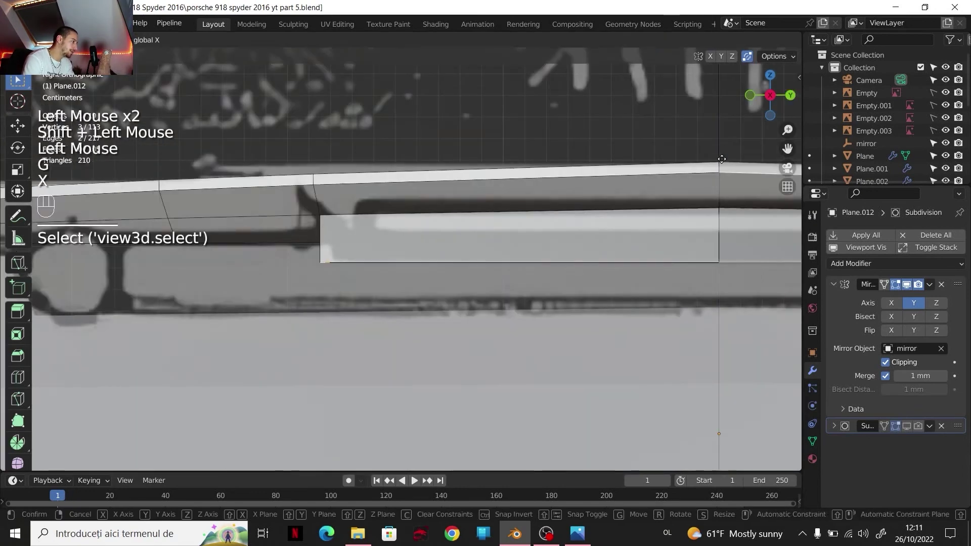
{"action": "key", "text": "y"}
{"action": "left_click", "coordinate": [429, 271]}
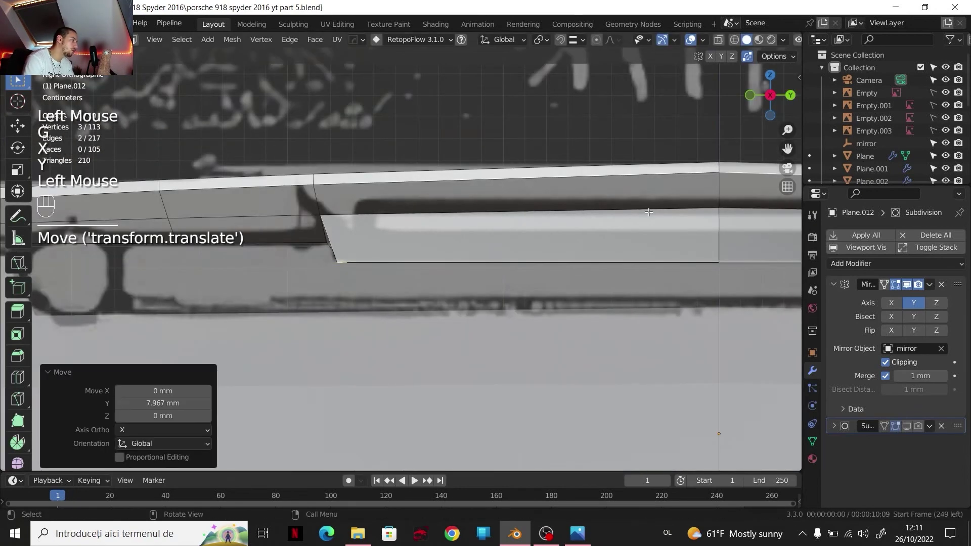
Step: Toggle the Subdivision preview on the spoiler and compare the light bar block with the rear reference photo
{"action": "scroll", "coordinate": [429, 271], "scroll_direction": "down", "scroll_amount": 1}
{"action": "middle_click_drag", "start_coordinate": [429, 272], "coordinate": [532, 313]}
{"action": "scroll", "coordinate": [451, 228], "scroll_direction": "down", "scroll_amount": 2}
{"action": "key", "text": "Tab"}
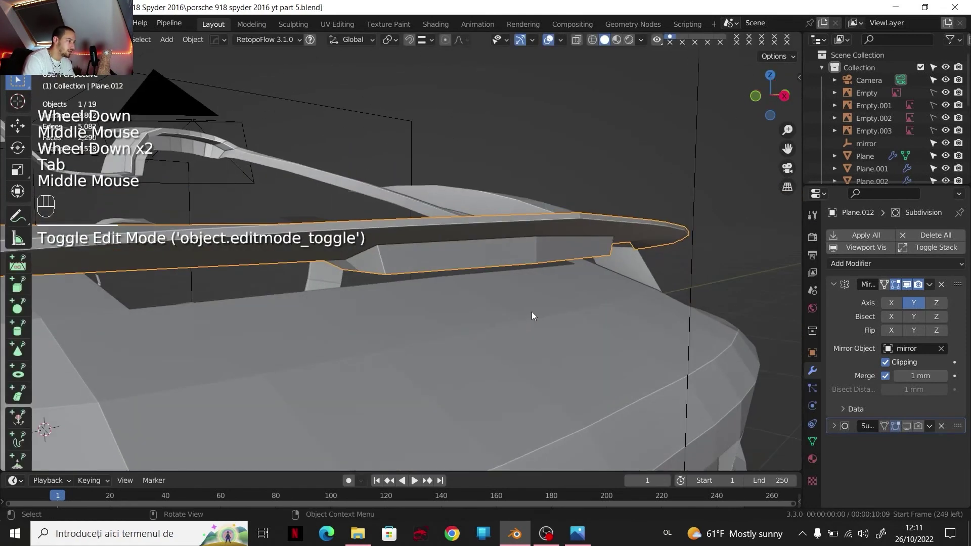
{"action": "left_click", "coordinate": [907, 426]}
{"action": "scroll", "coordinate": [529, 251], "scroll_direction": "down", "scroll_amount": 1}
{"action": "middle_click_drag", "start_coordinate": [529, 251], "coordinate": [496, 223]}
{"action": "left_click", "coordinate": [567, 526]}
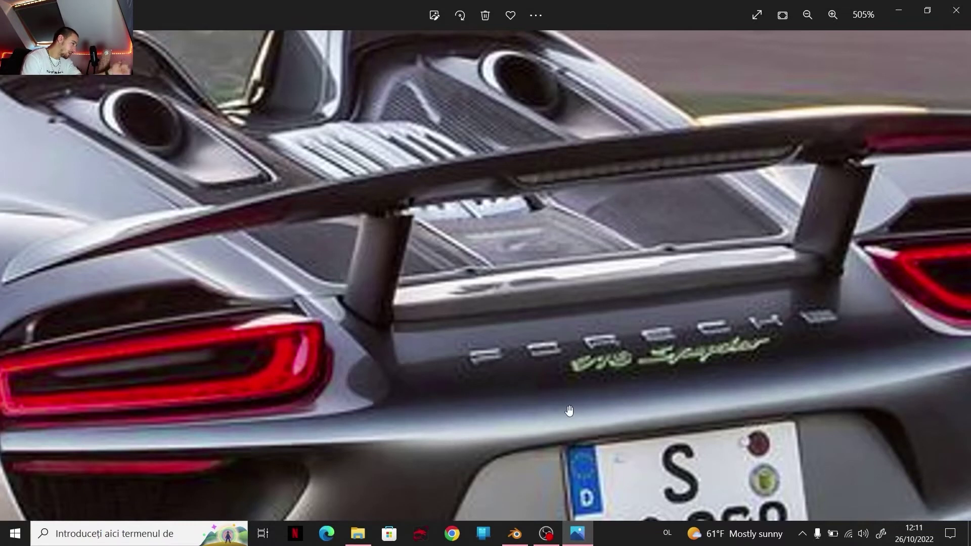
{"action": "left_click", "coordinate": [515, 534]}
{"action": "left_click", "coordinate": [577, 534]}
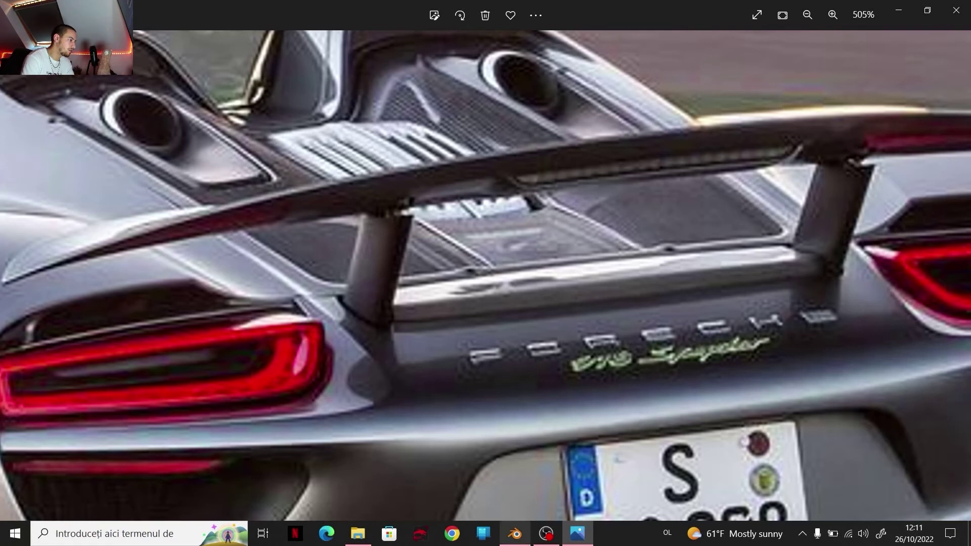
{"action": "left_click", "coordinate": [515, 533]}
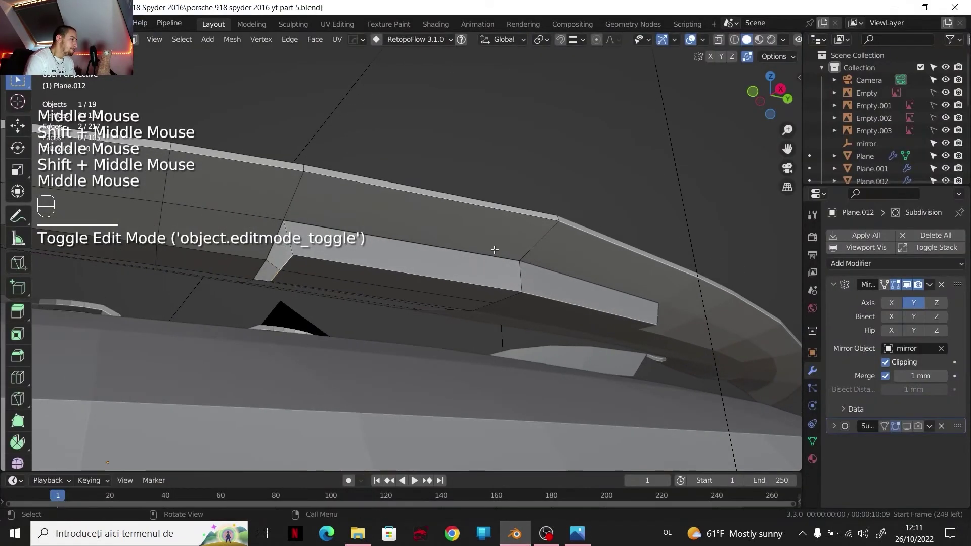
Step: Inset the light bar block's rear face by about 2.57 mm
{"action": "scroll", "coordinate": [485, 255], "scroll_direction": "up", "scroll_amount": 2}
{"action": "left_click", "coordinate": [458, 269]}
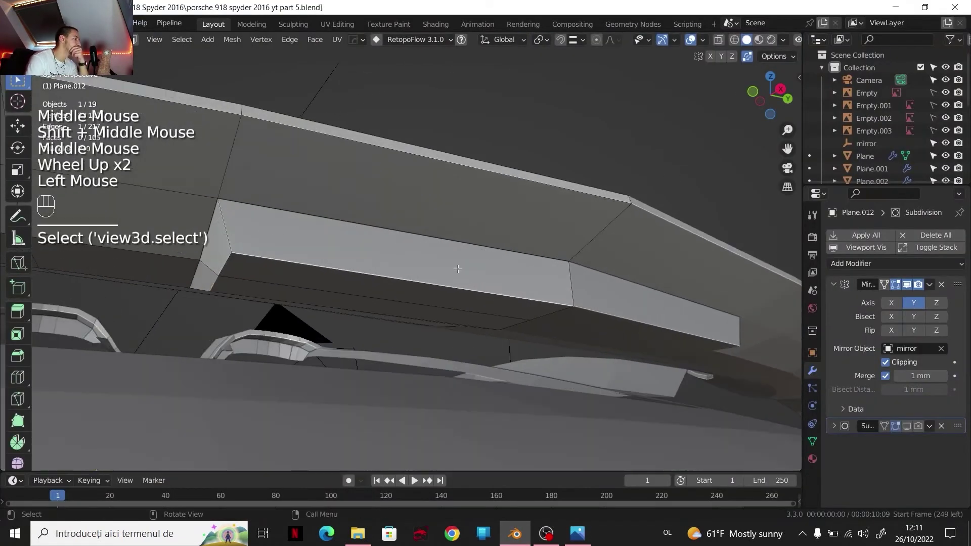
{"action": "key", "text": "3"}
{"action": "left_click", "coordinate": [458, 269]}
{"action": "key", "text": "i"}
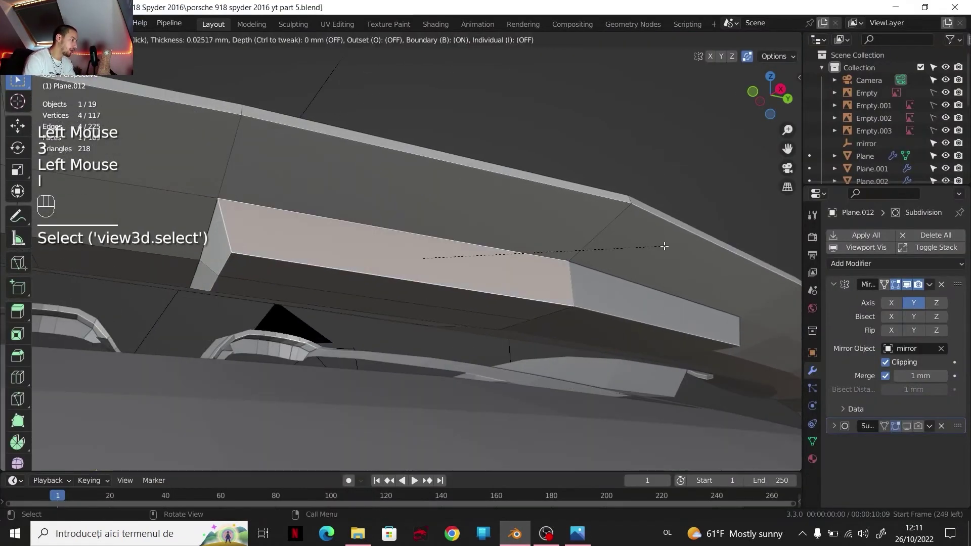
{"action": "left_click", "coordinate": [616, 265], "text": "shift"}
Step: Delete the narrow inset face at the centre line and move the inset's open inner edge 19.771 mm along Y onto the mirror plane
{"action": "key", "text": "3"}
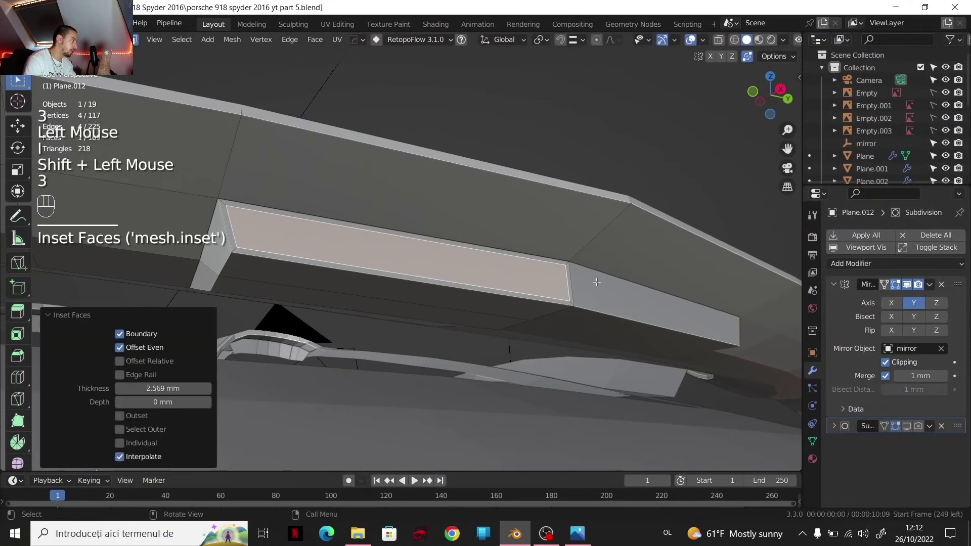
{"action": "left_click", "coordinate": [570, 288]}
{"action": "key", "text": "Delete"}
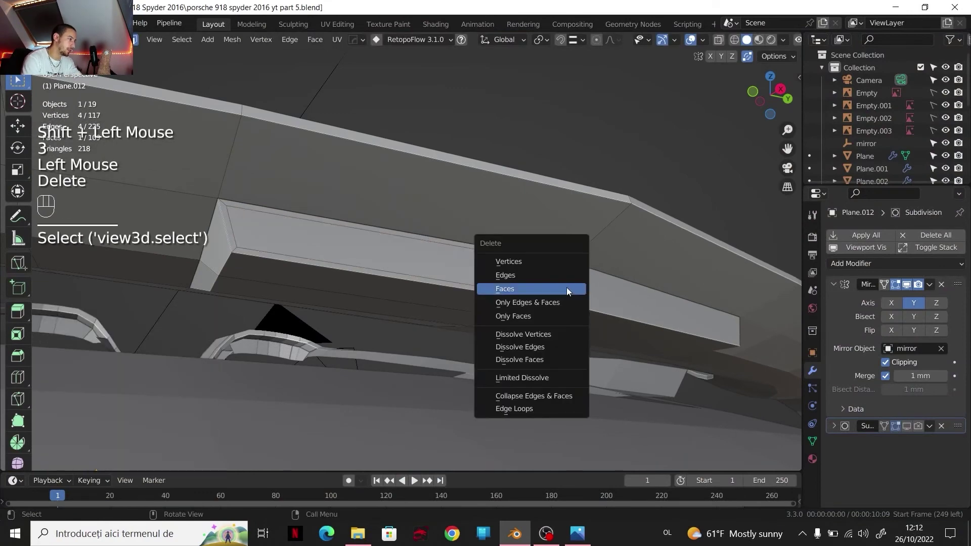
{"action": "left_click", "coordinate": [567, 287]}
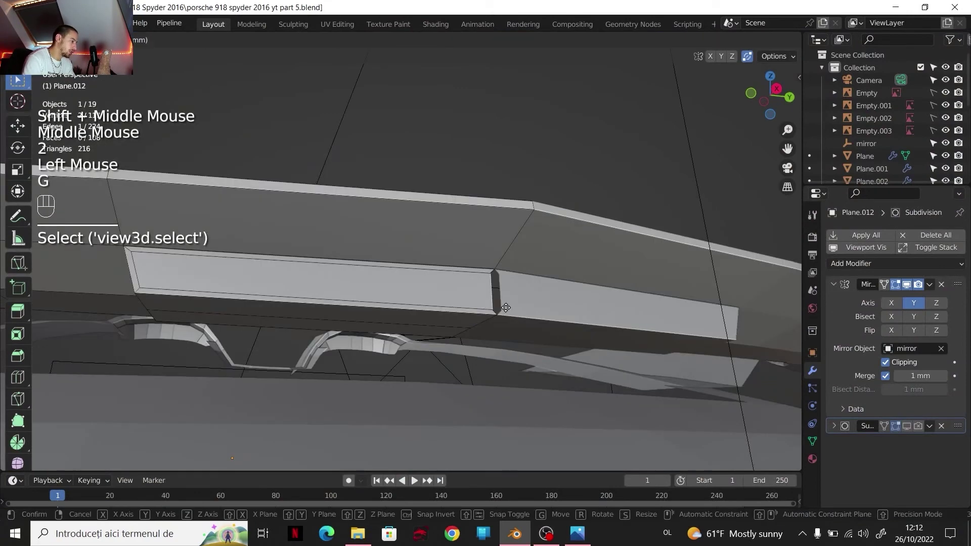
{"action": "key", "text": "y"}
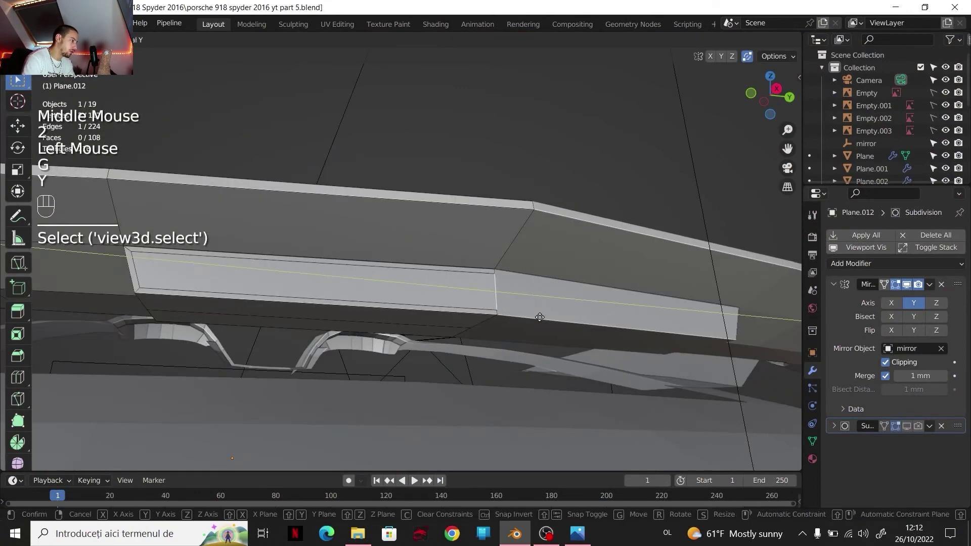
{"action": "left_click", "coordinate": [505, 307]}
{"action": "middle_click_drag", "start_coordinate": [505, 307], "coordinate": [558, 271], "text": "shift"}
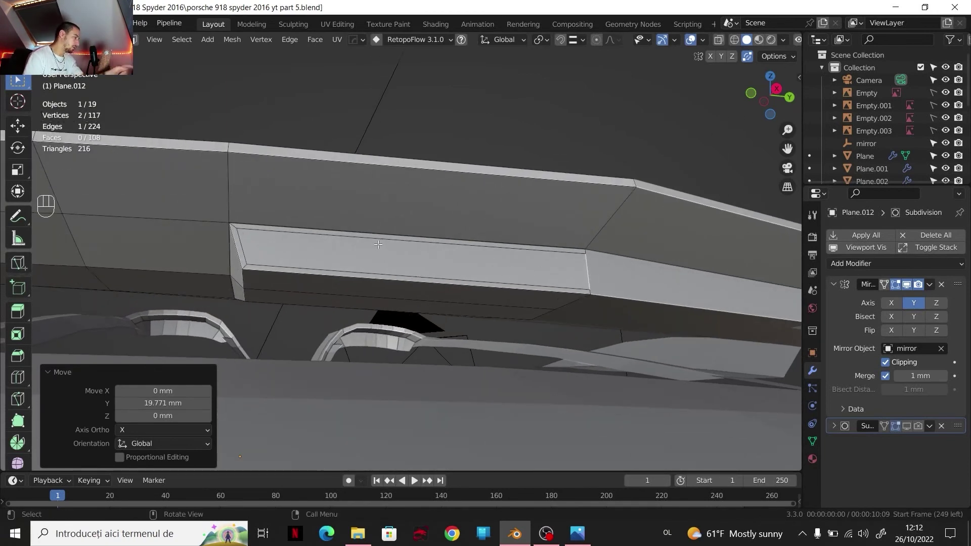
{"action": "middle_click_drag", "start_coordinate": [378, 246], "coordinate": [355, 236]}
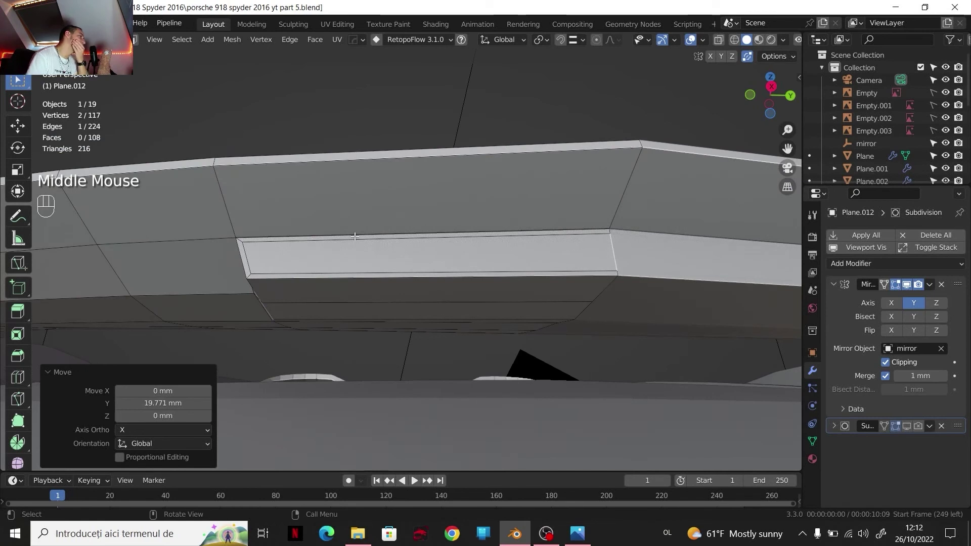
Step: Move the inset rear face of the light bar about -1.97 mm along X
{"action": "key", "text": "3"}
{"action": "left_click", "coordinate": [359, 261]}
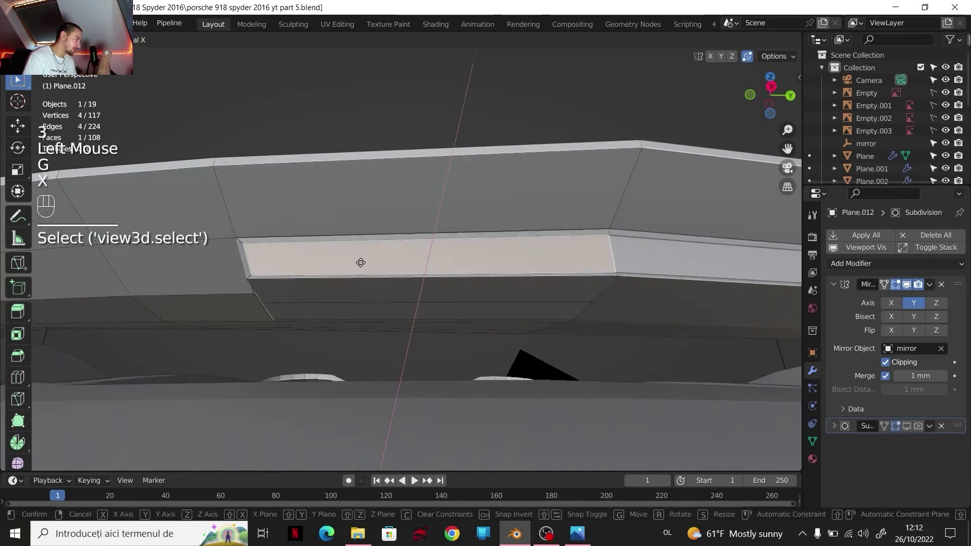
{"action": "key", "text": "g"}
{"action": "key", "text": "x"}
{"action": "left_click", "coordinate": [365, 259], "text": "shift"}
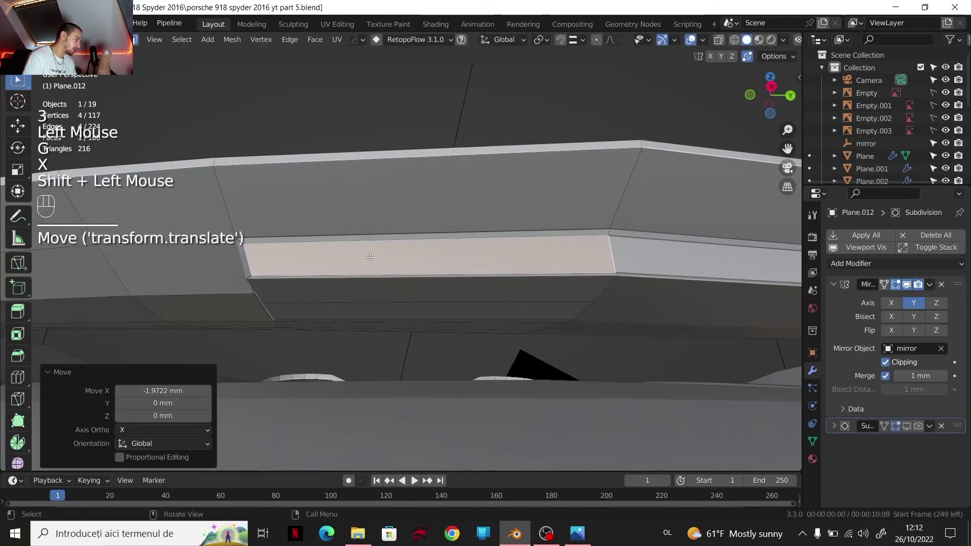
Step: Adjust the height of the light bar inset's upper edge along Z
{"action": "key", "text": "2"}
{"action": "left_click", "coordinate": [365, 245]}
{"action": "key", "text": "g"}
{"action": "key", "text": "z"}
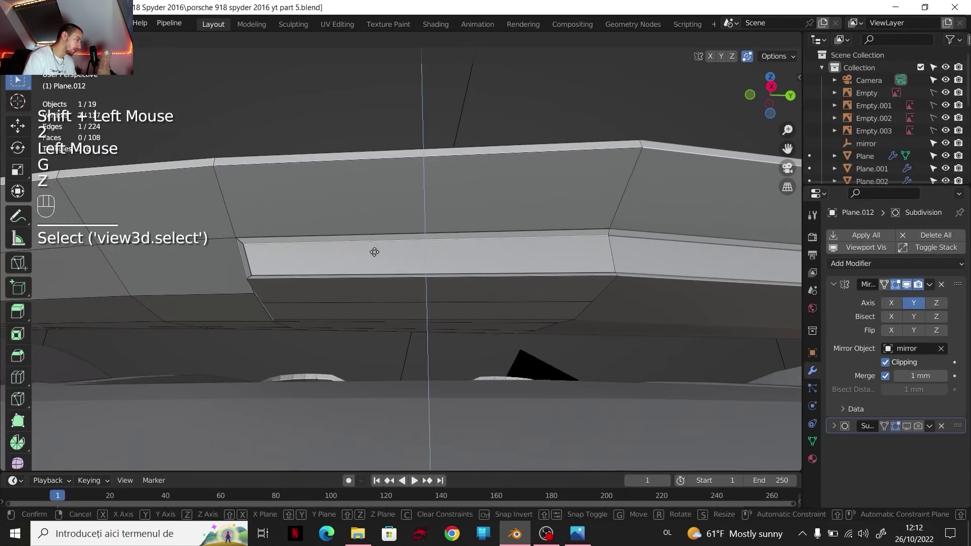
{"action": "middle_click_drag", "start_coordinate": [372, 242], "coordinate": [405, 283]}
Step: Extrude the inset light bar face about 13.1 mm inward to form a recess
{"action": "key", "text": "3"}
{"action": "left_click", "coordinate": [456, 268]}
{"action": "middle_click_drag", "start_coordinate": [506, 394], "coordinate": [505, 287], "text": "shift"}
{"action": "key", "text": "e"}
{"action": "left_click", "coordinate": [484, 269]}
Step: Shift the recessed face about -12.8 mm along X and adjust its height along Z
{"action": "key", "text": "g"}
{"action": "key", "text": "x"}
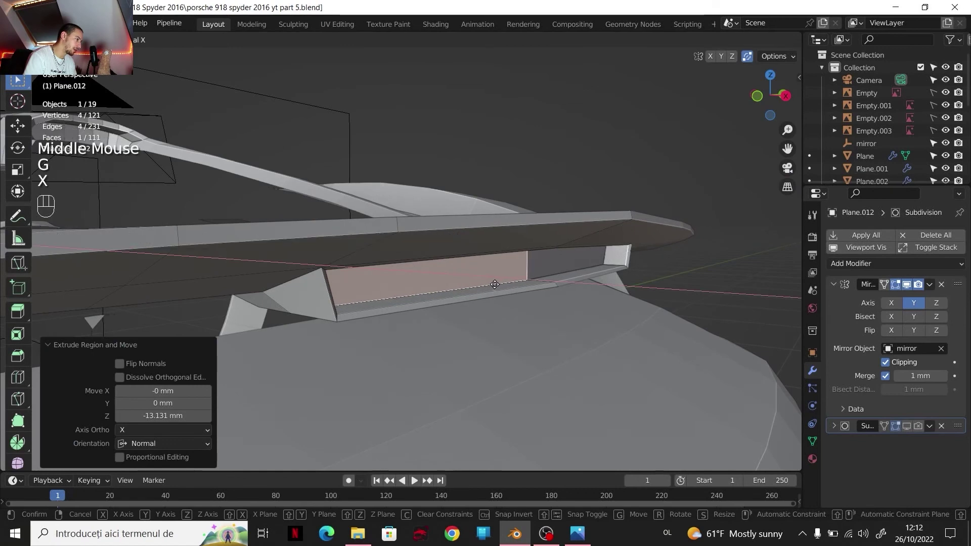
{"action": "left_click", "coordinate": [486, 282]}
{"action": "key", "text": "g"}
{"action": "key", "text": "z"}
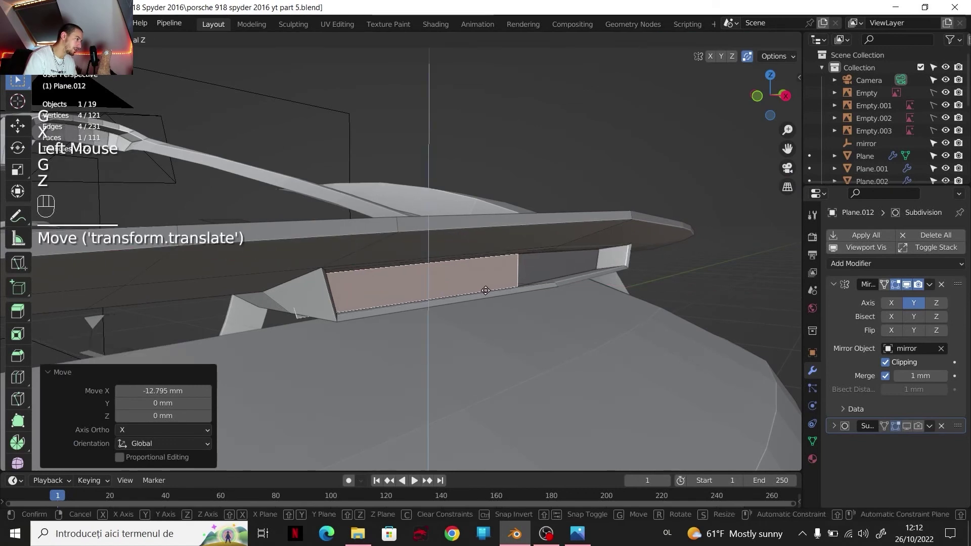
{"action": "left_click", "coordinate": [485, 288]}
{"action": "middle_click_drag", "start_coordinate": [484, 287], "coordinate": [450, 266]}
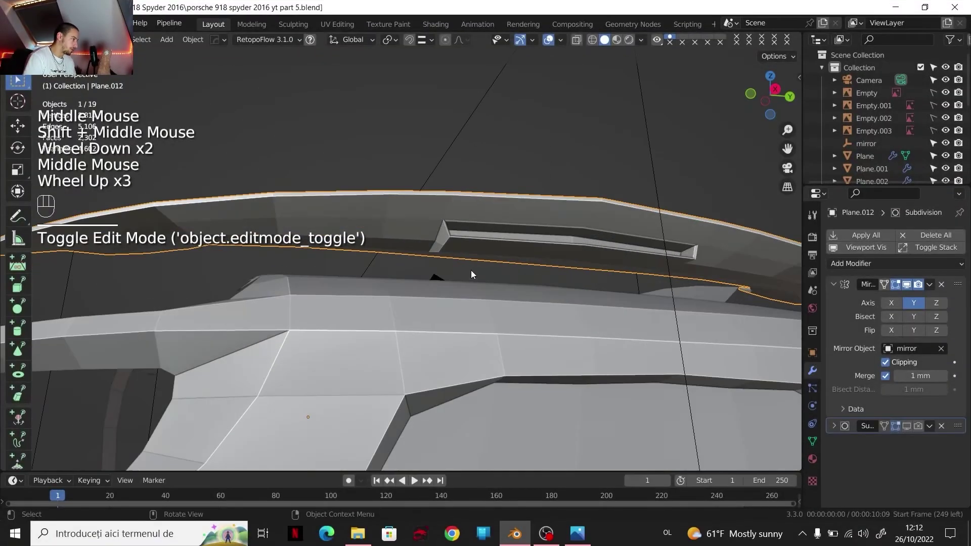
Step: Examine the strut mounting area under the spoiler against the rear blueprint and the reference photo
{"action": "key", "text": "Tab"}
{"action": "left_click", "coordinate": [773, 98]}
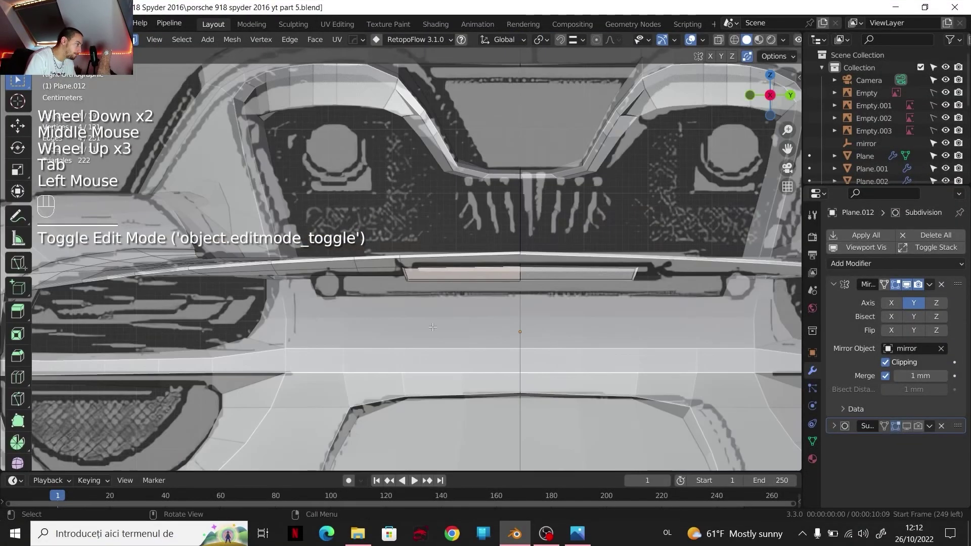
{"action": "middle_click_drag", "start_coordinate": [455, 263], "coordinate": [430, 255], "text": "shift"}
{"action": "scroll", "coordinate": [430, 254], "scroll_direction": "up", "scroll_amount": 4}
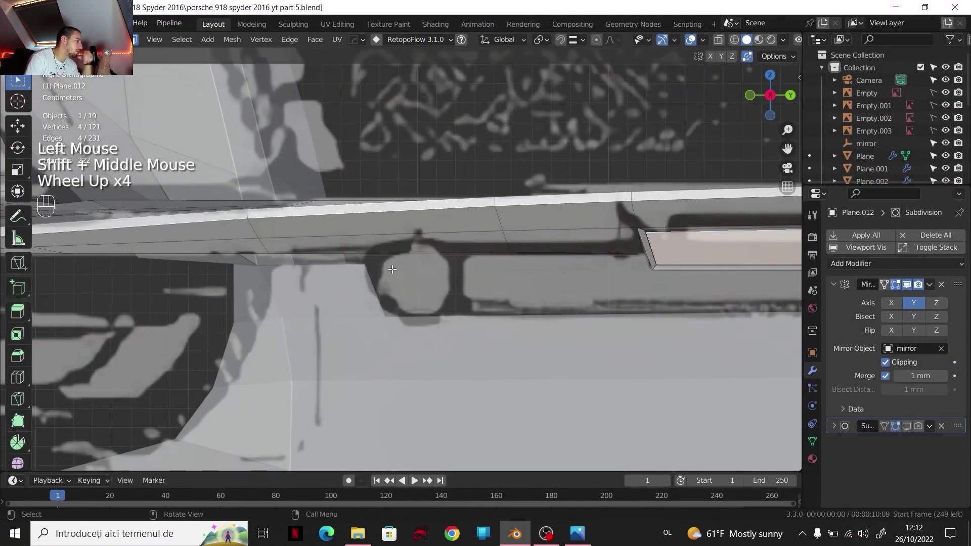
{"action": "scroll", "coordinate": [392, 269], "scroll_direction": "down", "scroll_amount": 1}
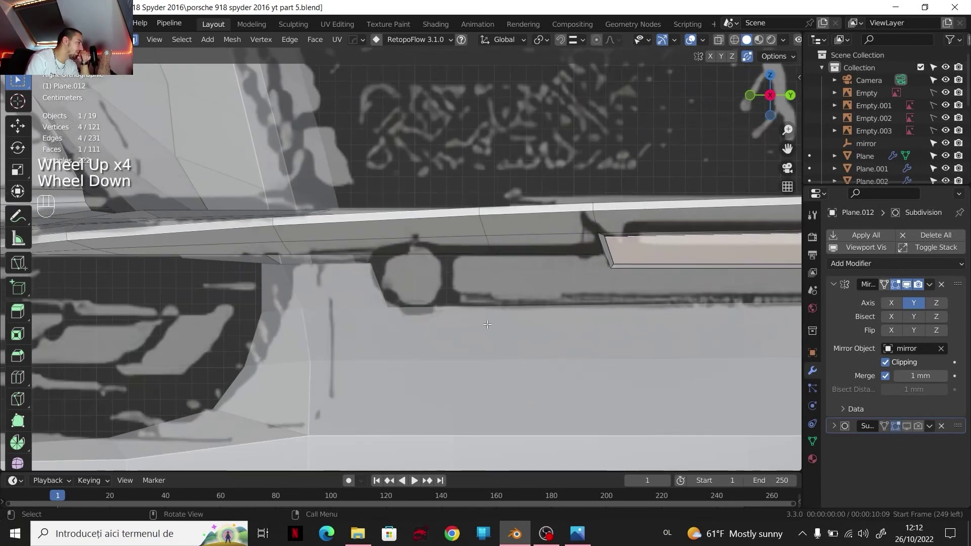
{"action": "left_click", "coordinate": [578, 533]}
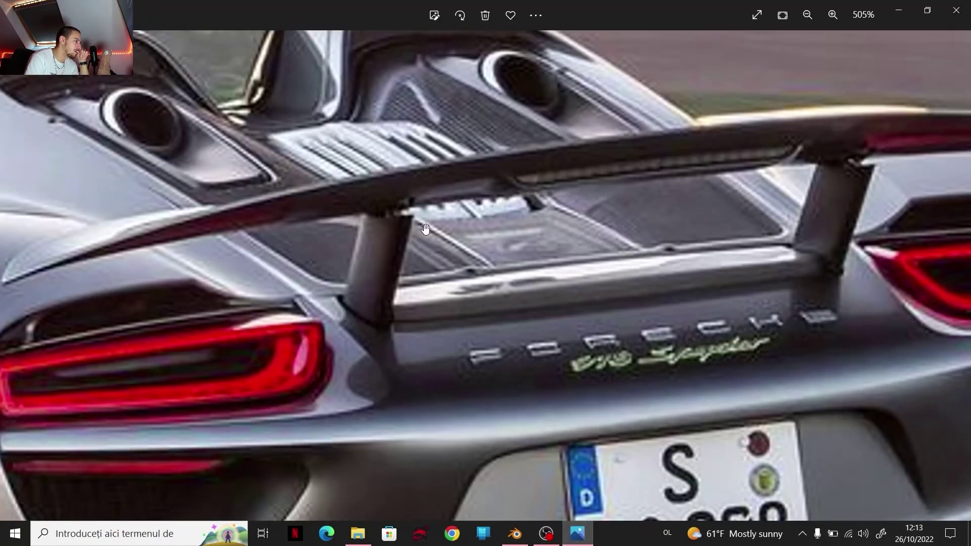
{"action": "left_click", "coordinate": [515, 533]}
{"action": "scroll", "coordinate": [408, 223], "scroll_direction": "down", "scroll_amount": 3}
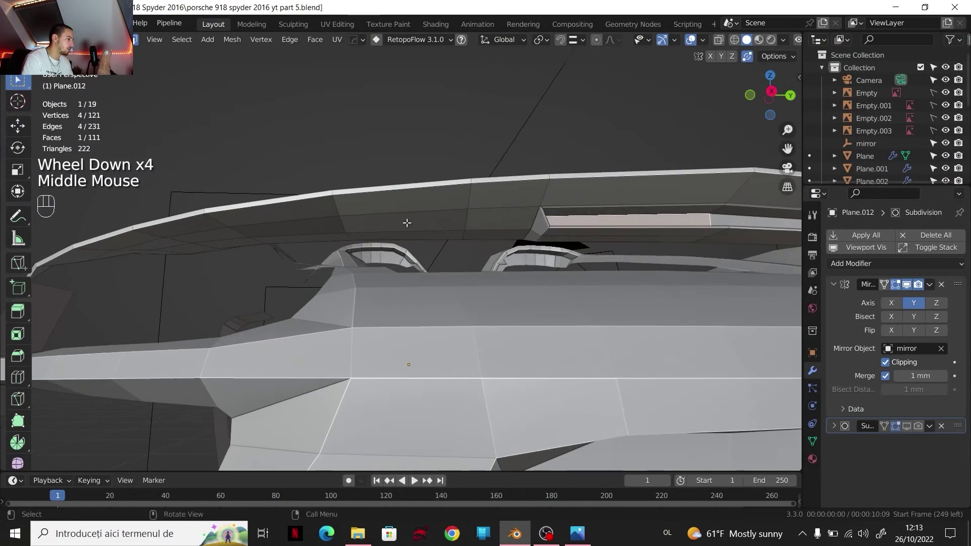
{"action": "middle_click_drag", "start_coordinate": [407, 223], "coordinate": [376, 262]}
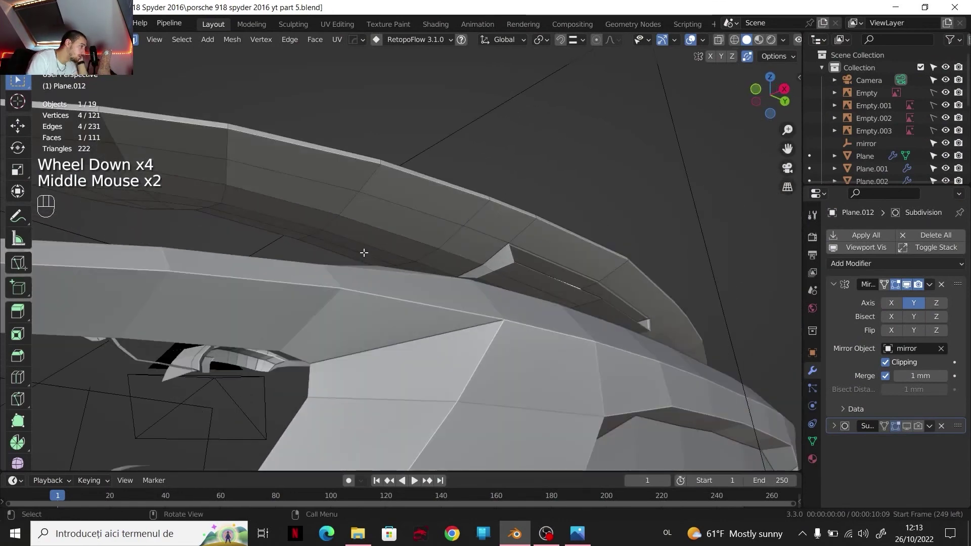
Step: Inset a strip of three adjoining faces on the spoiler's underside, outboard of the light bar block
{"action": "left_click", "coordinate": [371, 246]}
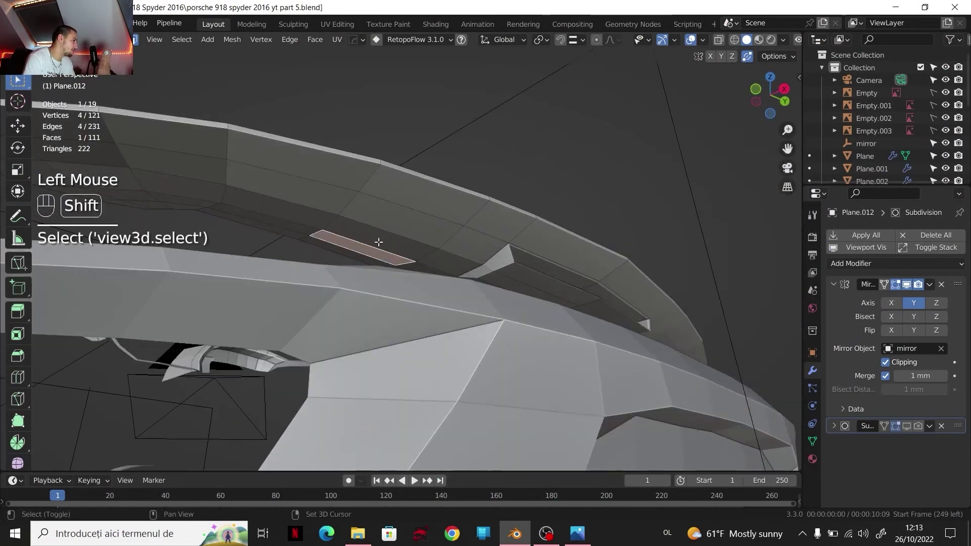
{"action": "left_click", "coordinate": [378, 240], "text": "shift"}
{"action": "left_click", "coordinate": [402, 225], "text": "shift"}
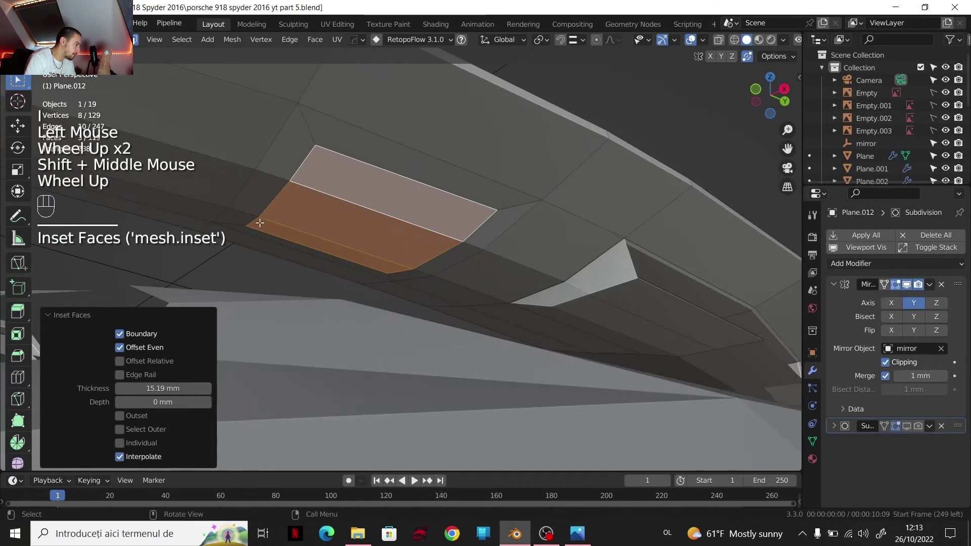
Step: Edge-slide the three edges on the inset strip's outboard side by a factor of about -0.33, guided by the rear blueprint
{"action": "left_click", "coordinate": [264, 219]}
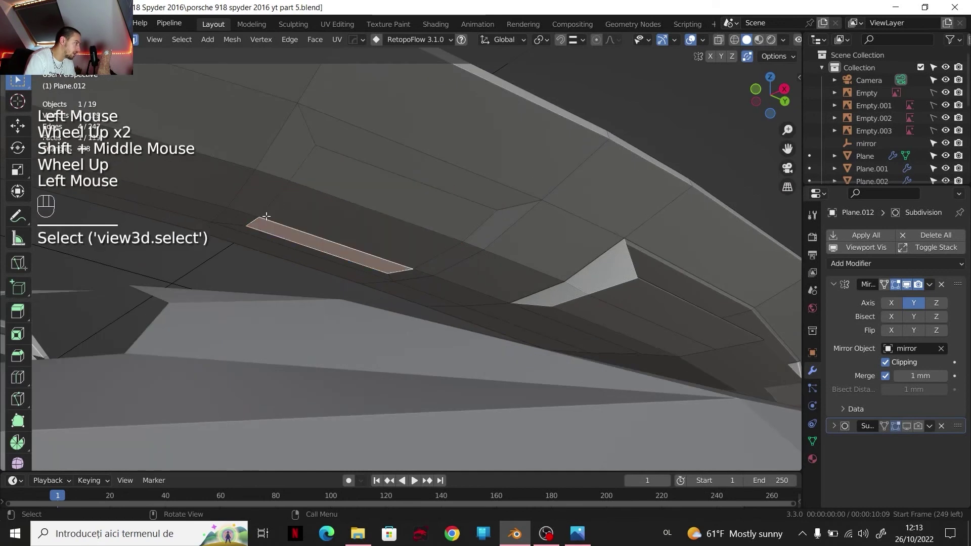
{"action": "key", "text": "2"}
{"action": "left_click", "coordinate": [251, 223], "text": "shift"}
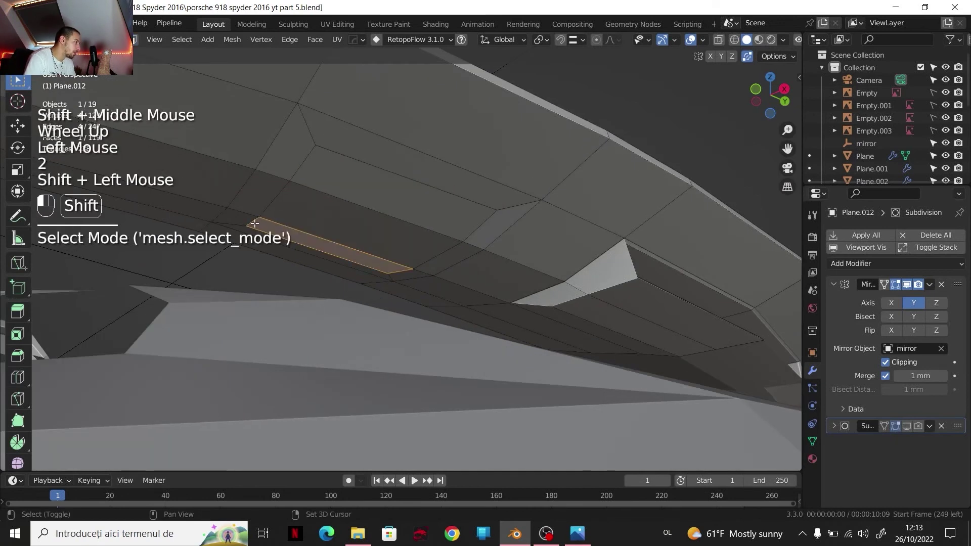
{"action": "left_click", "coordinate": [295, 184]}
{"action": "left_click", "coordinate": [328, 173], "text": "ctrl"}
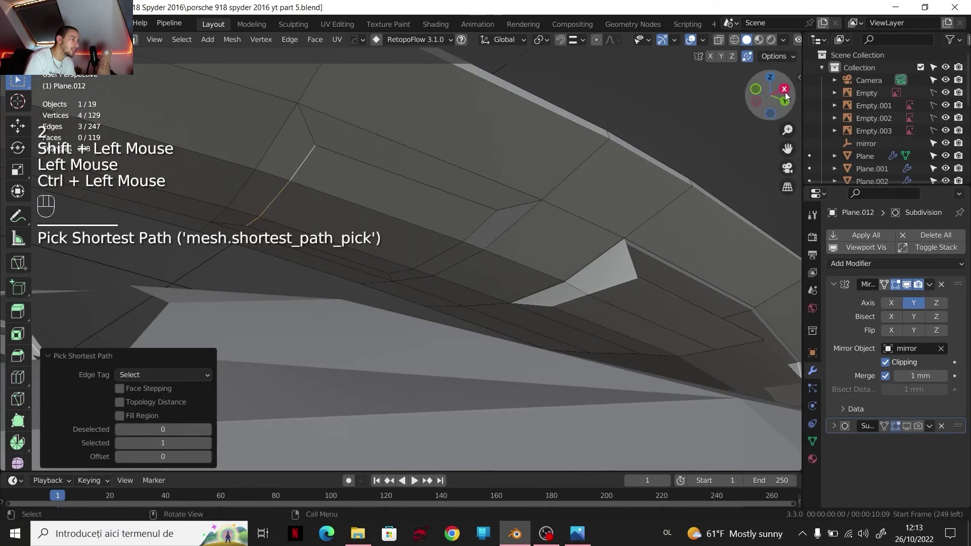
{"action": "left_click", "coordinate": [760, 110]}
{"action": "key", "text": "g"}
{"action": "key", "text": "g"}
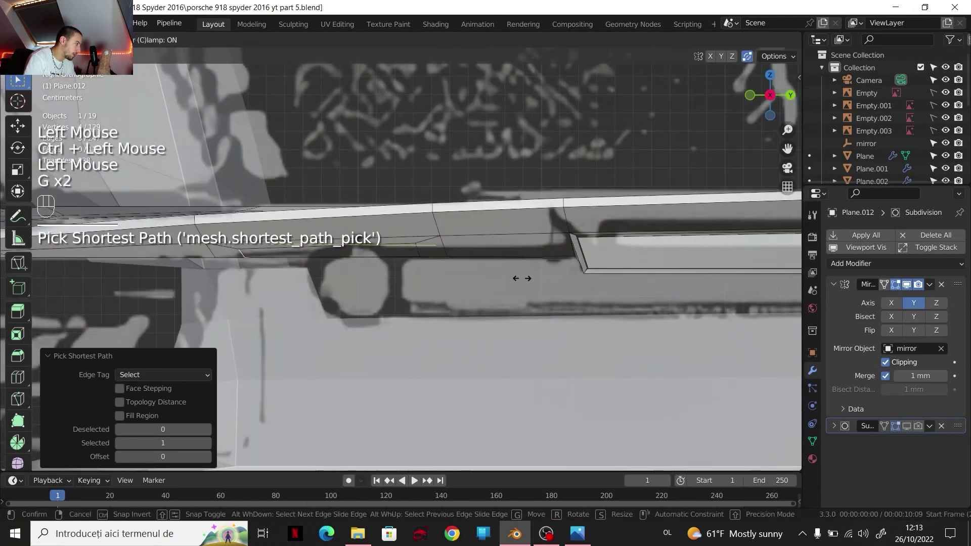
{"action": "left_click", "coordinate": [546, 285]}
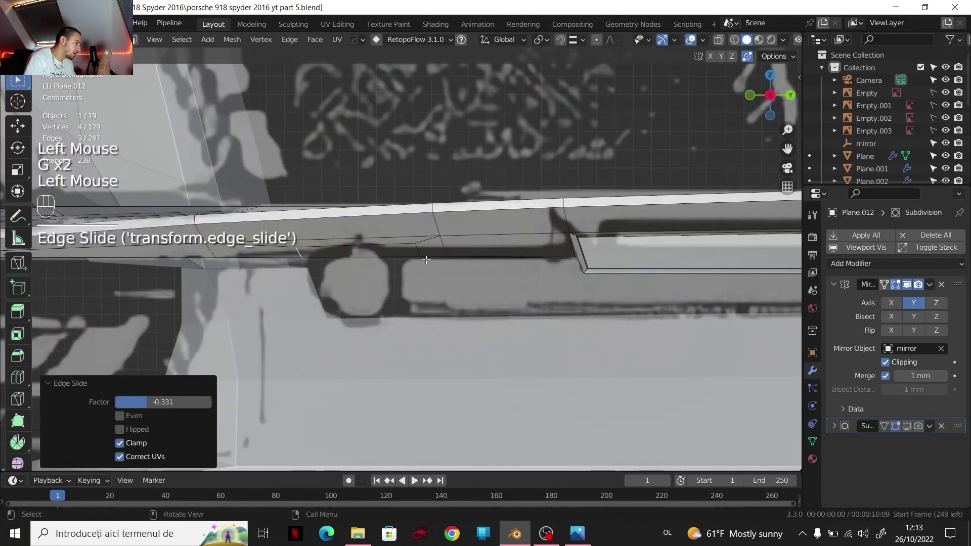
Step: Edge-slide the three edges on the inset strip's inboard side by a factor of about -0.326 to follow the rear blueprint's strut mount
{"action": "middle_click_drag", "start_coordinate": [546, 285], "coordinate": [481, 249]}
{"action": "left_click", "coordinate": [437, 226]}
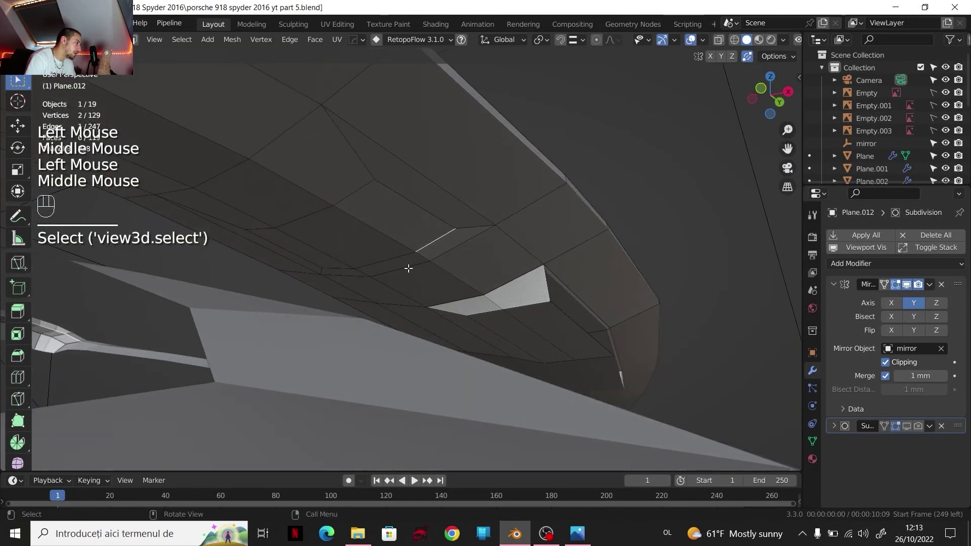
{"action": "left_click", "coordinate": [337, 275], "text": "ctrl"}
{"action": "key", "text": "KP_3"}
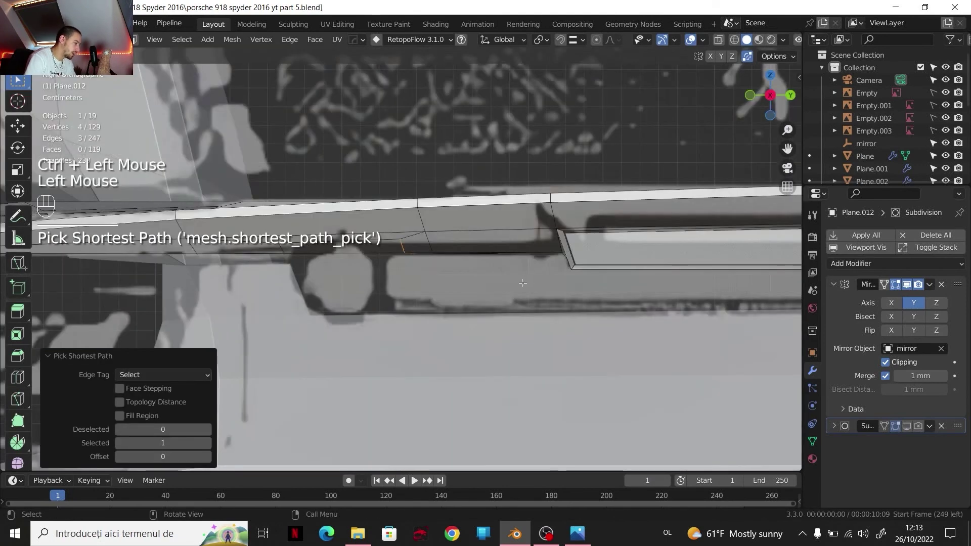
{"action": "key", "text": "g"}
{"action": "key", "text": "g"}
{"action": "left_click", "coordinate": [500, 279]}
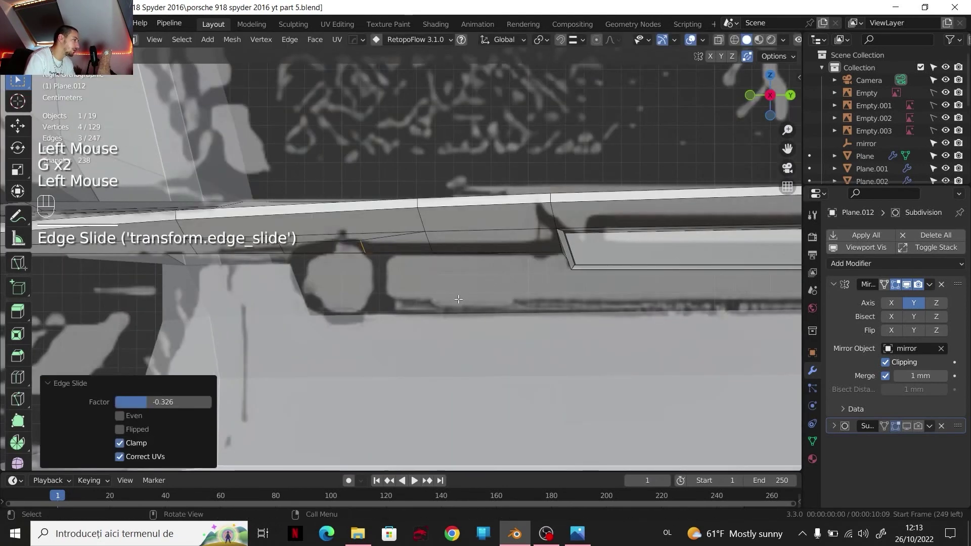
Step: Show the spoiler with viewport subdivision in local view and examine its smoothed underside around the light bar block
{"action": "middle_click_drag", "start_coordinate": [468, 289], "coordinate": [581, 303]}
{"action": "key", "text": "Tab"}
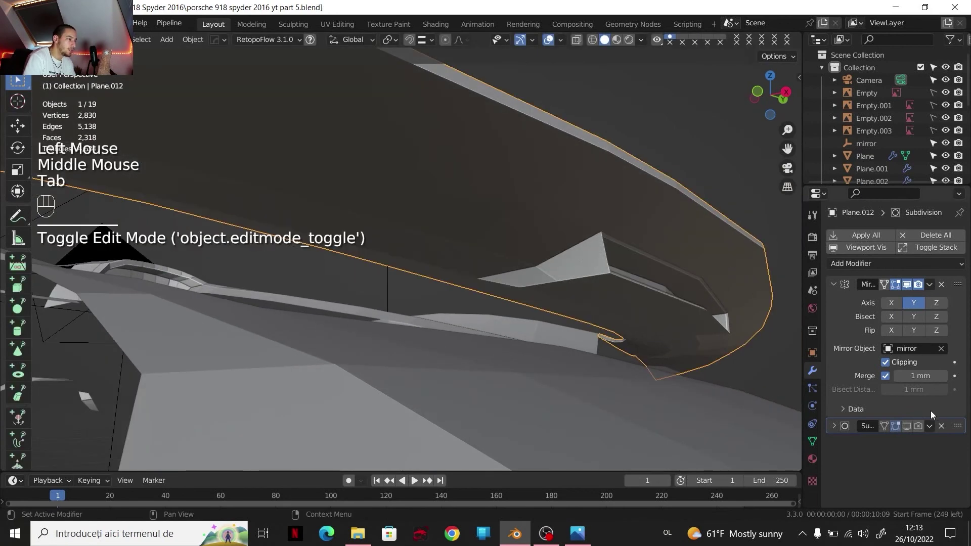
{"action": "left_click", "coordinate": [901, 426]}
{"action": "left_click", "coordinate": [896, 426]}
{"action": "left_click", "coordinate": [908, 426]}
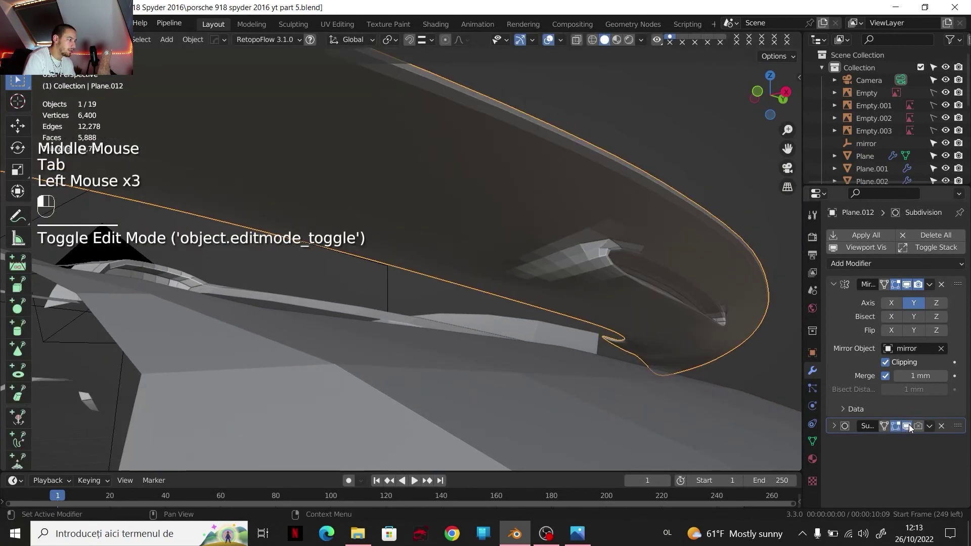
{"action": "scroll", "coordinate": [594, 278], "scroll_direction": "down", "scroll_amount": 2}
{"action": "key", "text": "KP_Divide"}
{"action": "middle_click_drag", "start_coordinate": [530, 257], "coordinate": [543, 193]}
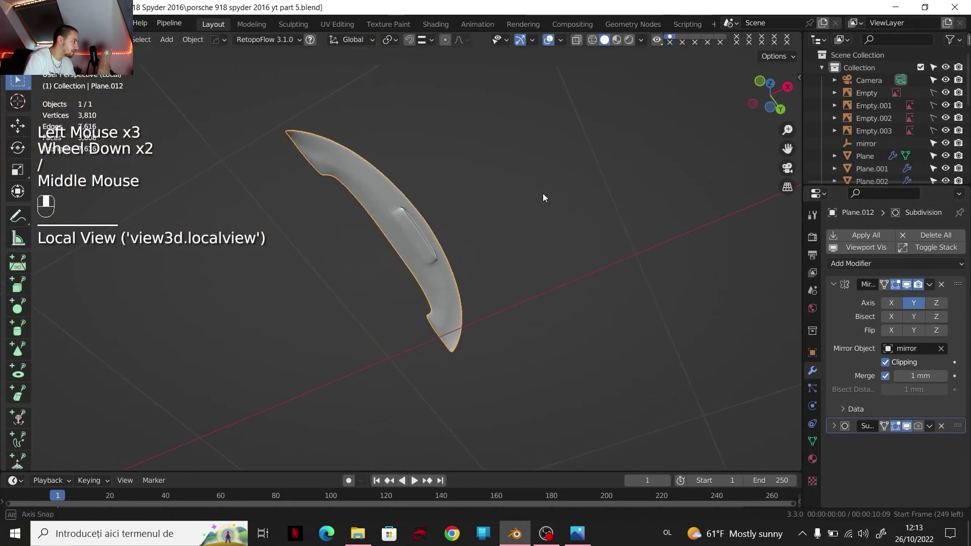
{"action": "scroll", "coordinate": [434, 209], "scroll_direction": "up", "scroll_amount": 2}
{"action": "scroll", "coordinate": [434, 209], "scroll_direction": "up", "scroll_amount": 1}
{"action": "middle_click_drag", "start_coordinate": [402, 188], "coordinate": [380, 215]}
{"action": "middle_click_drag", "start_coordinate": [379, 215], "coordinate": [369, 227], "text": "shift"}
{"action": "scroll", "coordinate": [368, 226], "scroll_direction": "up", "scroll_amount": 2}
Step: Try to add a loop cut near the outboard end of the spoiler's light bar block
{"action": "key", "text": "Tab"}
{"action": "key", "text": "ctrl+r"}
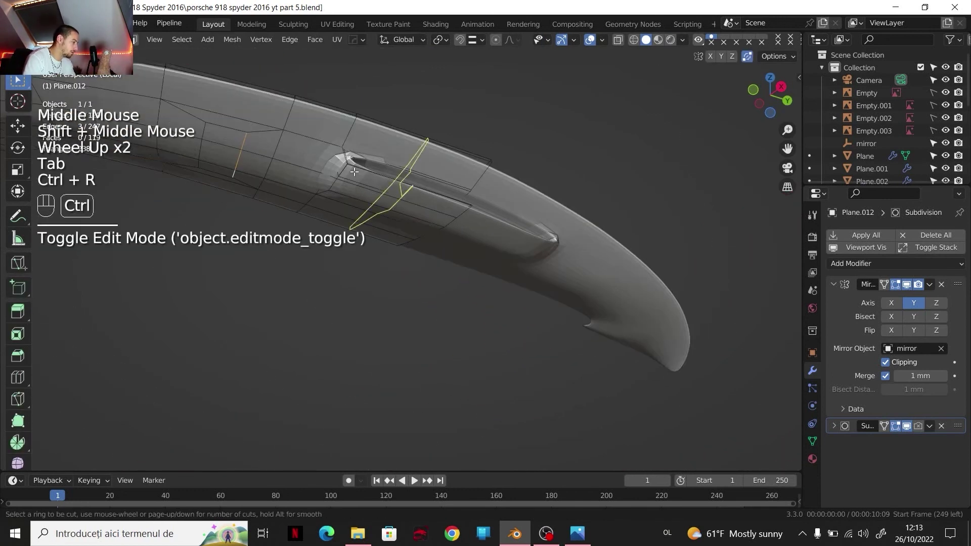
{"action": "left_click_drag", "start_coordinate": [347, 162], "coordinate": [353, 169]}
{"action": "key", "text": "ctrl+z"}
{"action": "key", "text": "ctrl+z"}
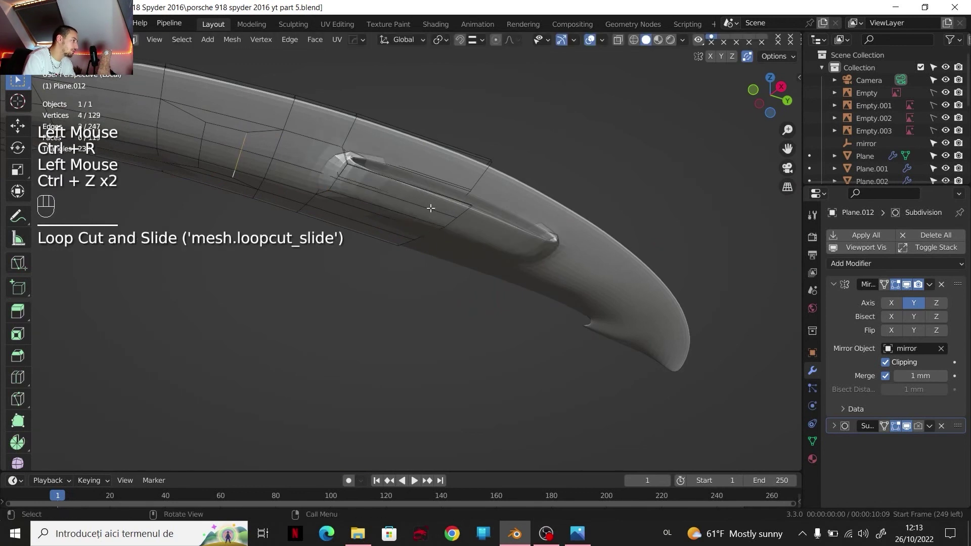
Step: Return to the full car in object mode without the spoiler's subdivision preview, and save the blend file
{"action": "scroll", "coordinate": [401, 218], "scroll_direction": "down", "scroll_amount": 1}
{"action": "key", "text": "Tab"}
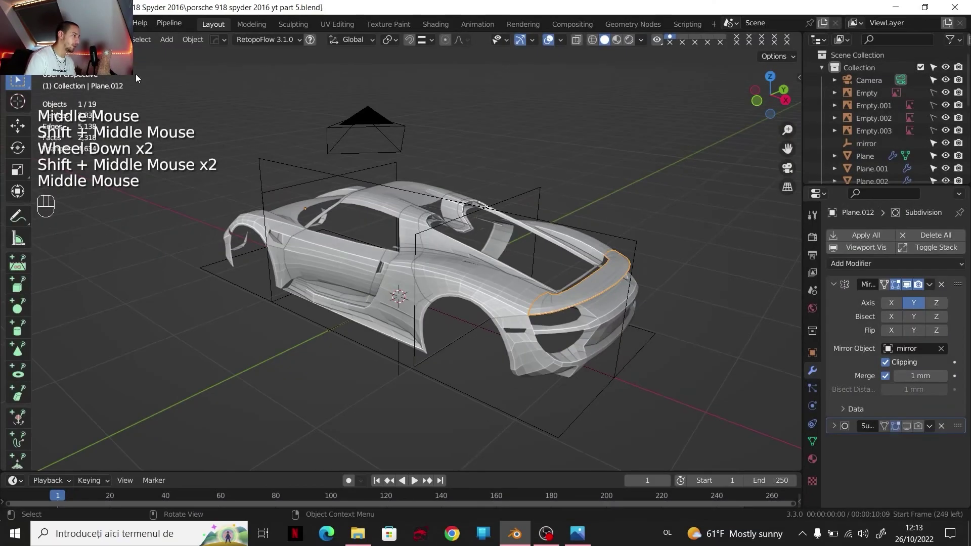
{"action": "left_click", "coordinate": [33, 22]}
{"action": "left_click", "coordinate": [59, 136]}
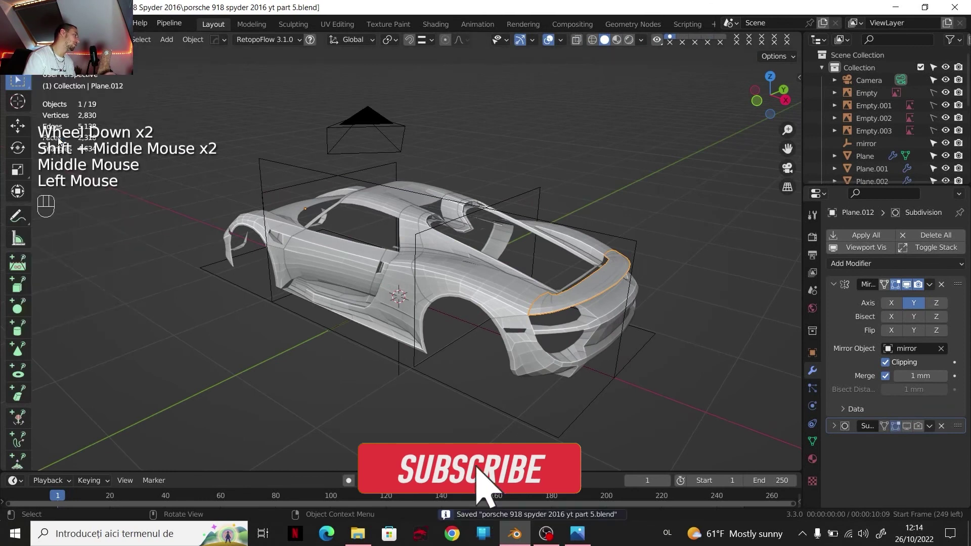